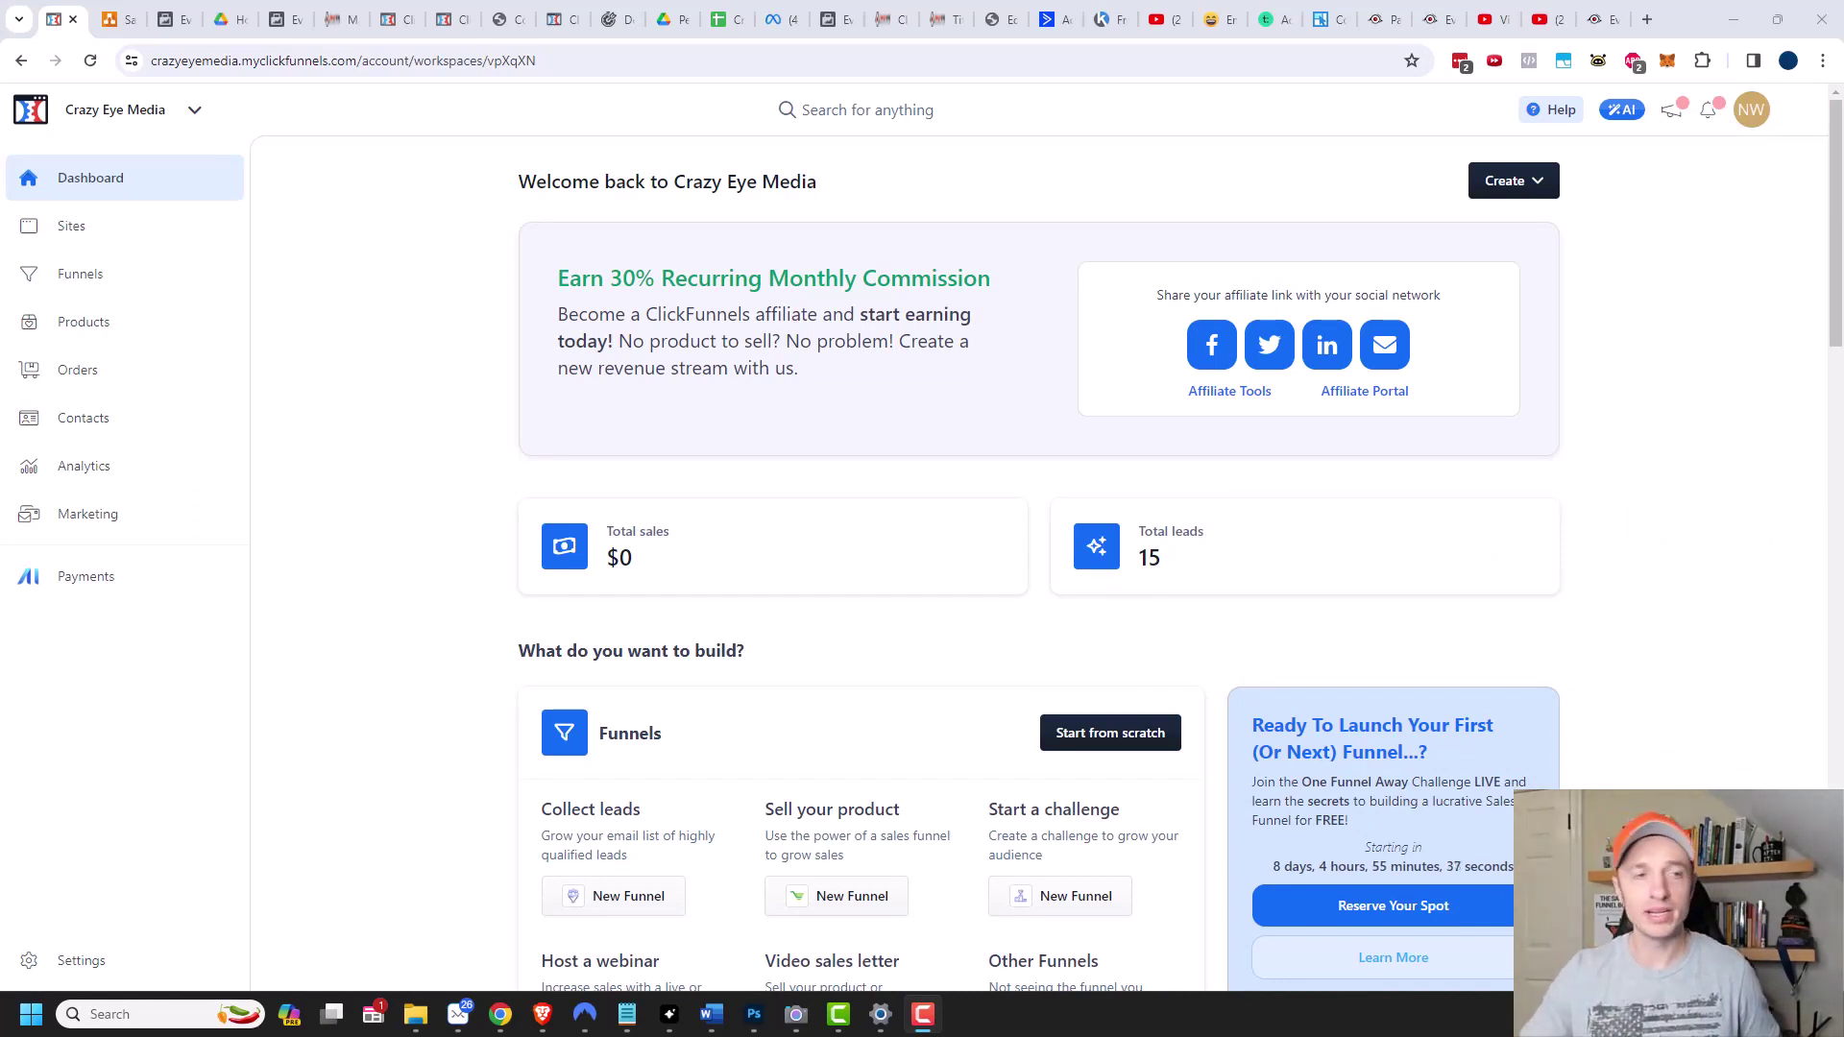
# Open the ClickFunnels funnels list, then view the Sales Funnel Diagrams tab in draw.io.
pyautogui.click(84, 281)
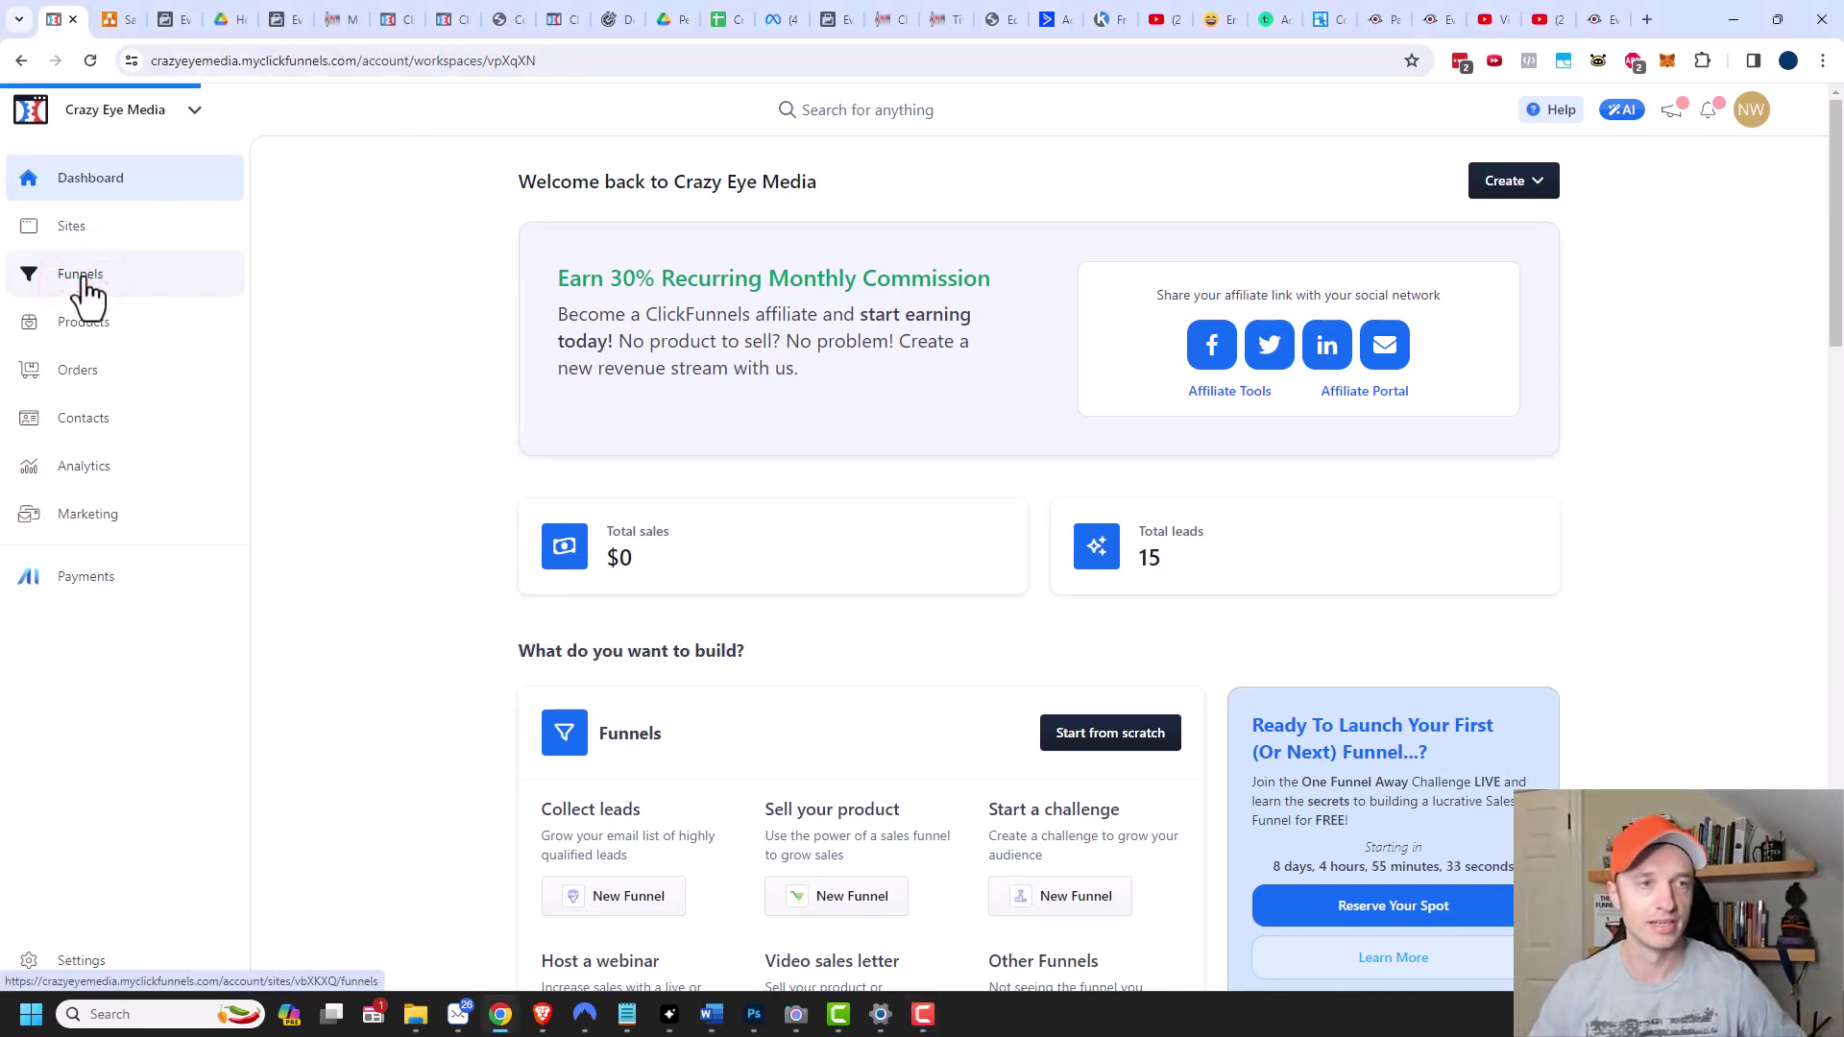
pyautogui.click(113, 20)
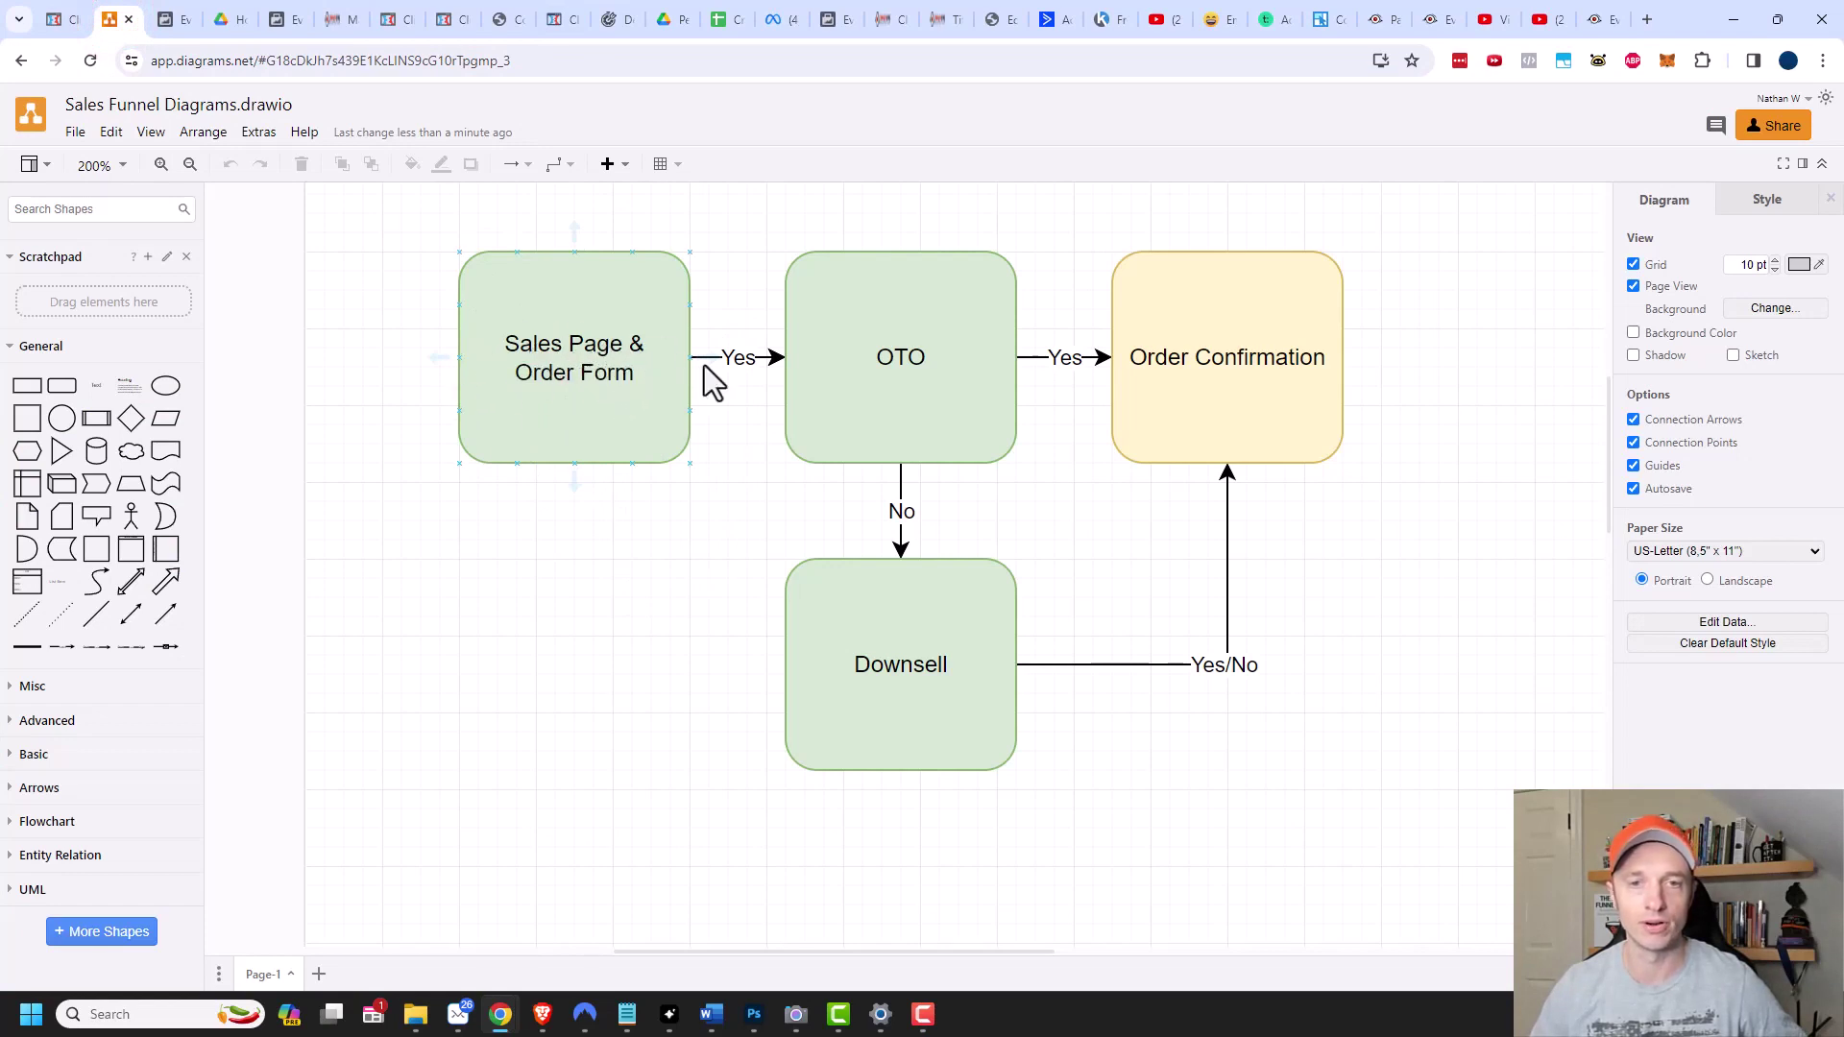
# Walk through the OTO, Downsell and Order Confirmation shapes, then return to the ClickFunnels funnels list.
pyautogui.click(898, 361)
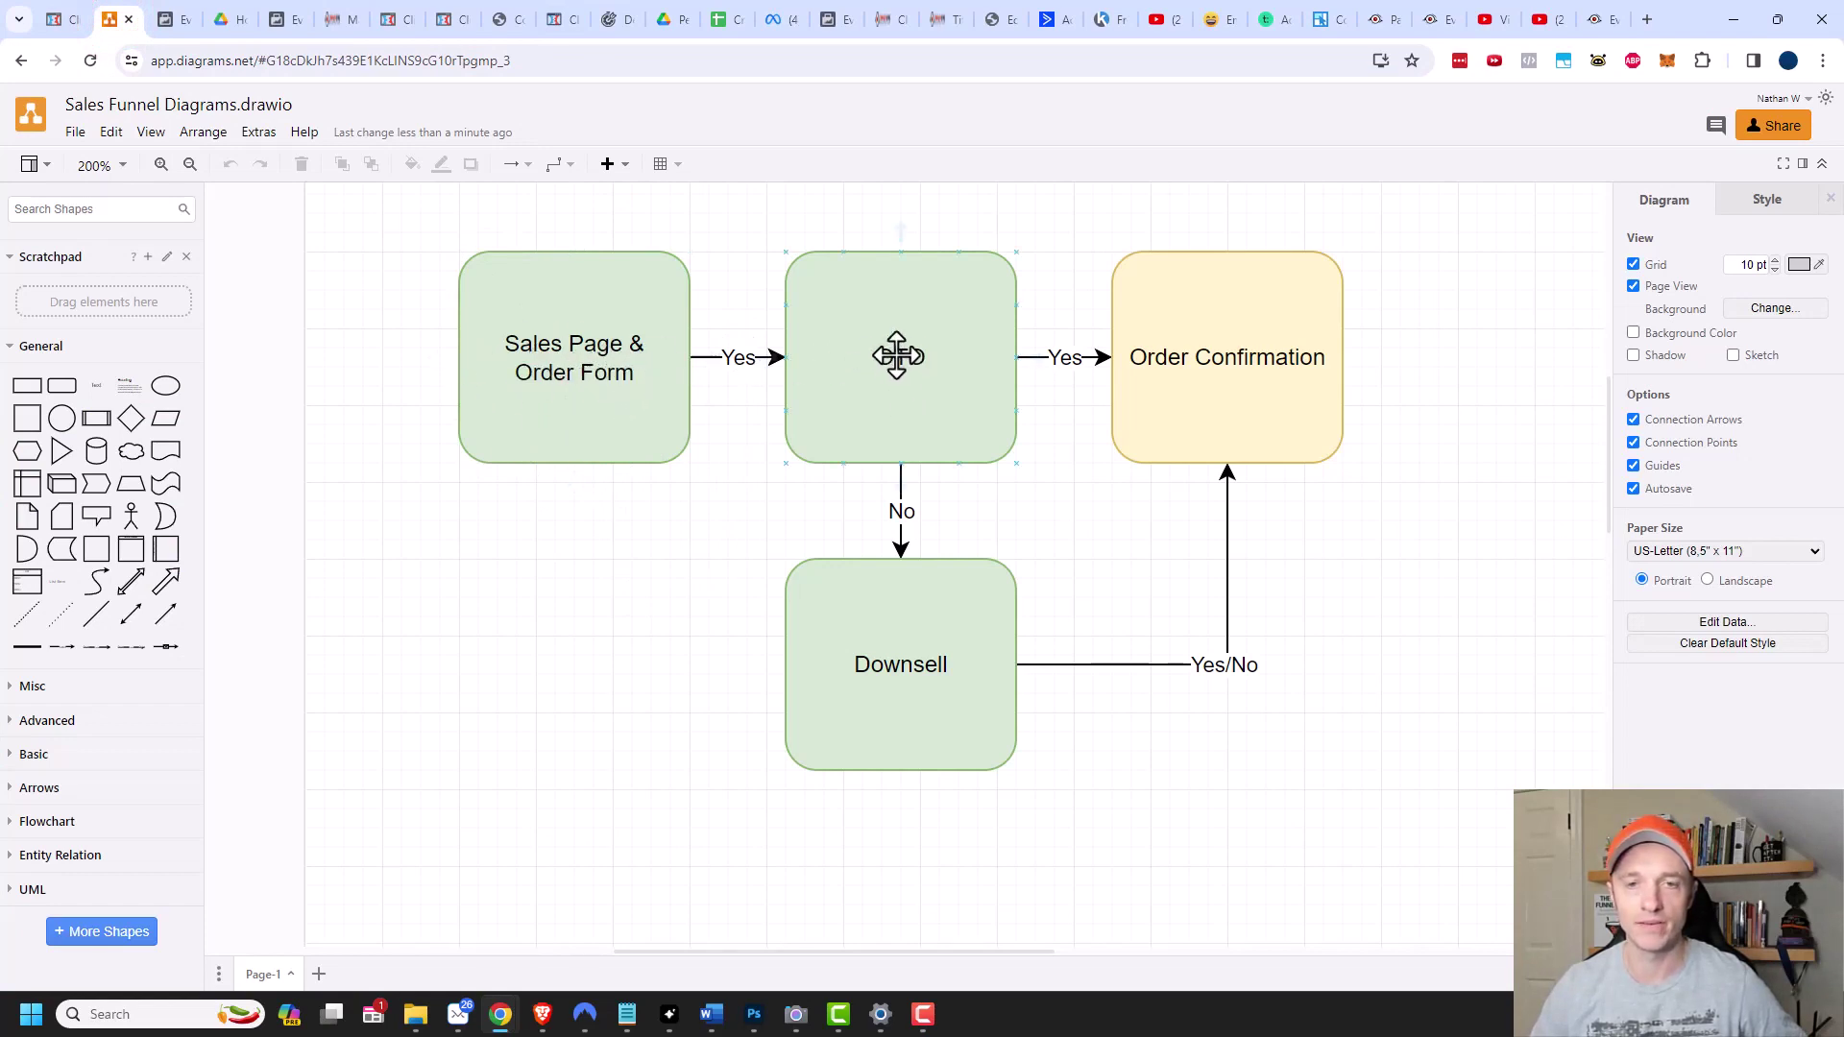
pyautogui.click(1194, 360)
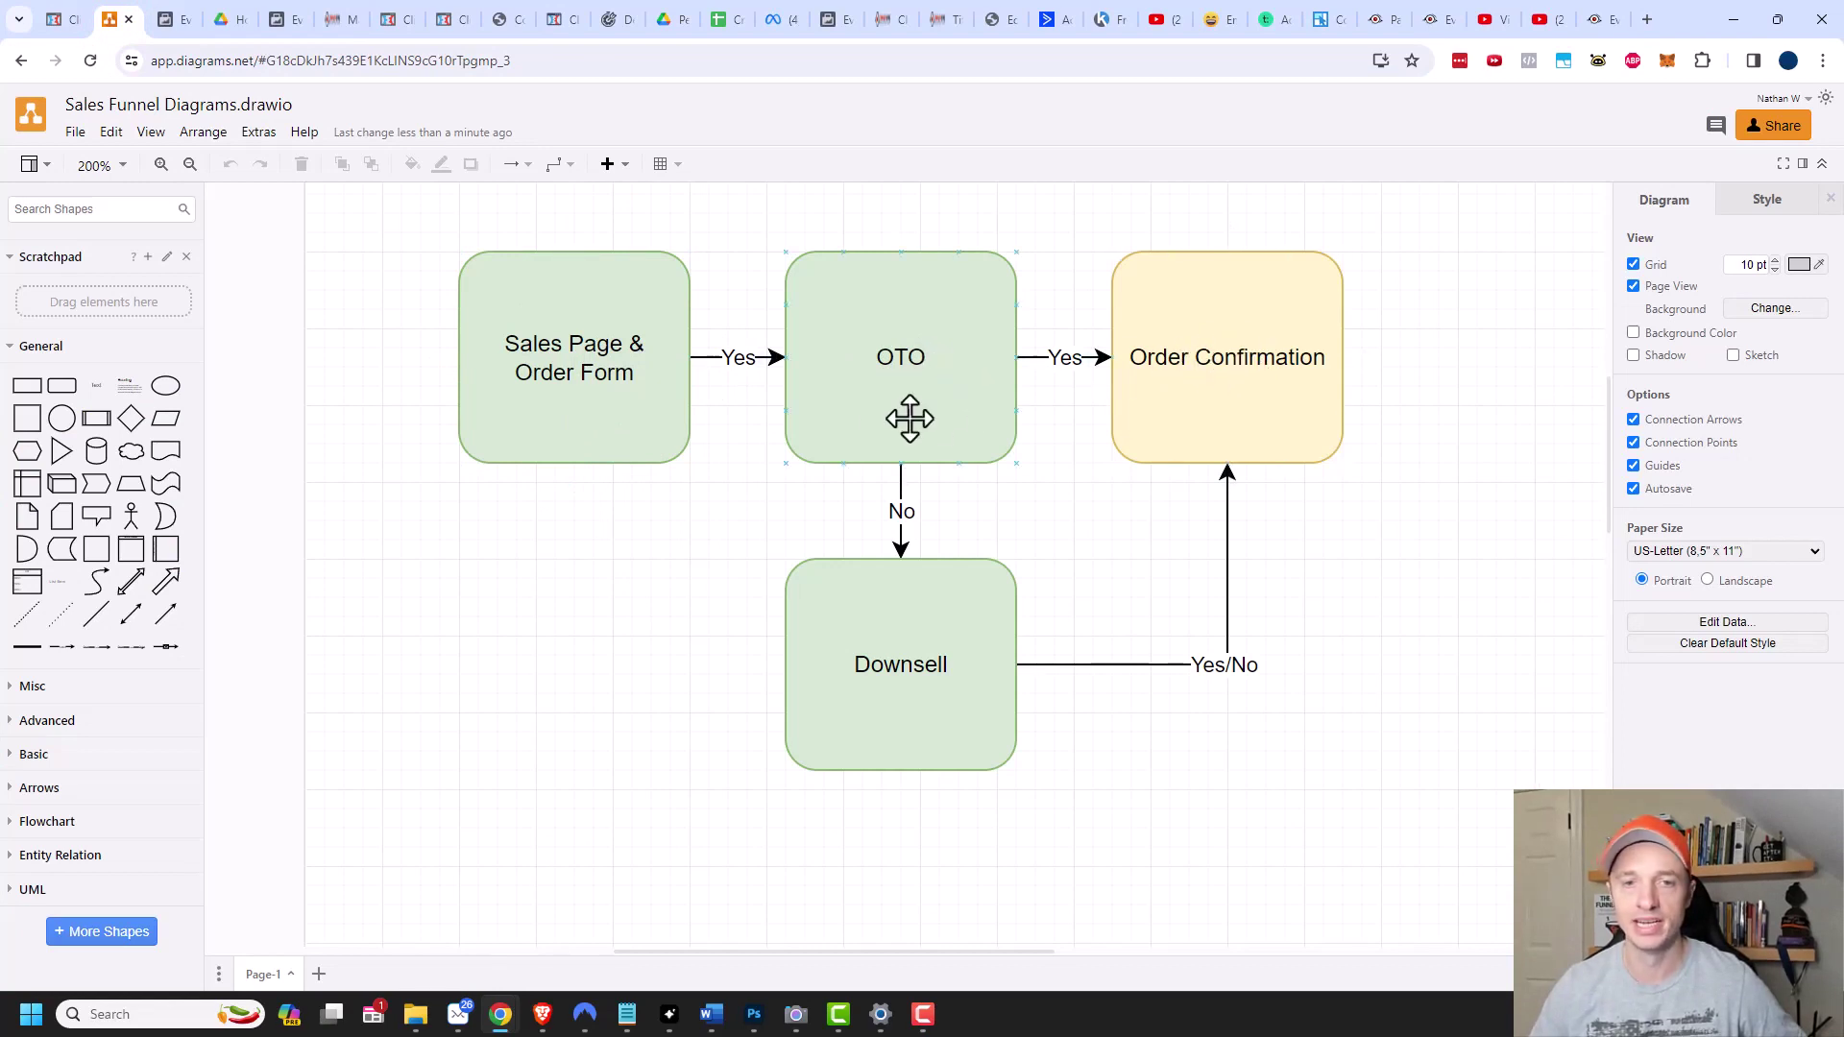
pyautogui.click(896, 357)
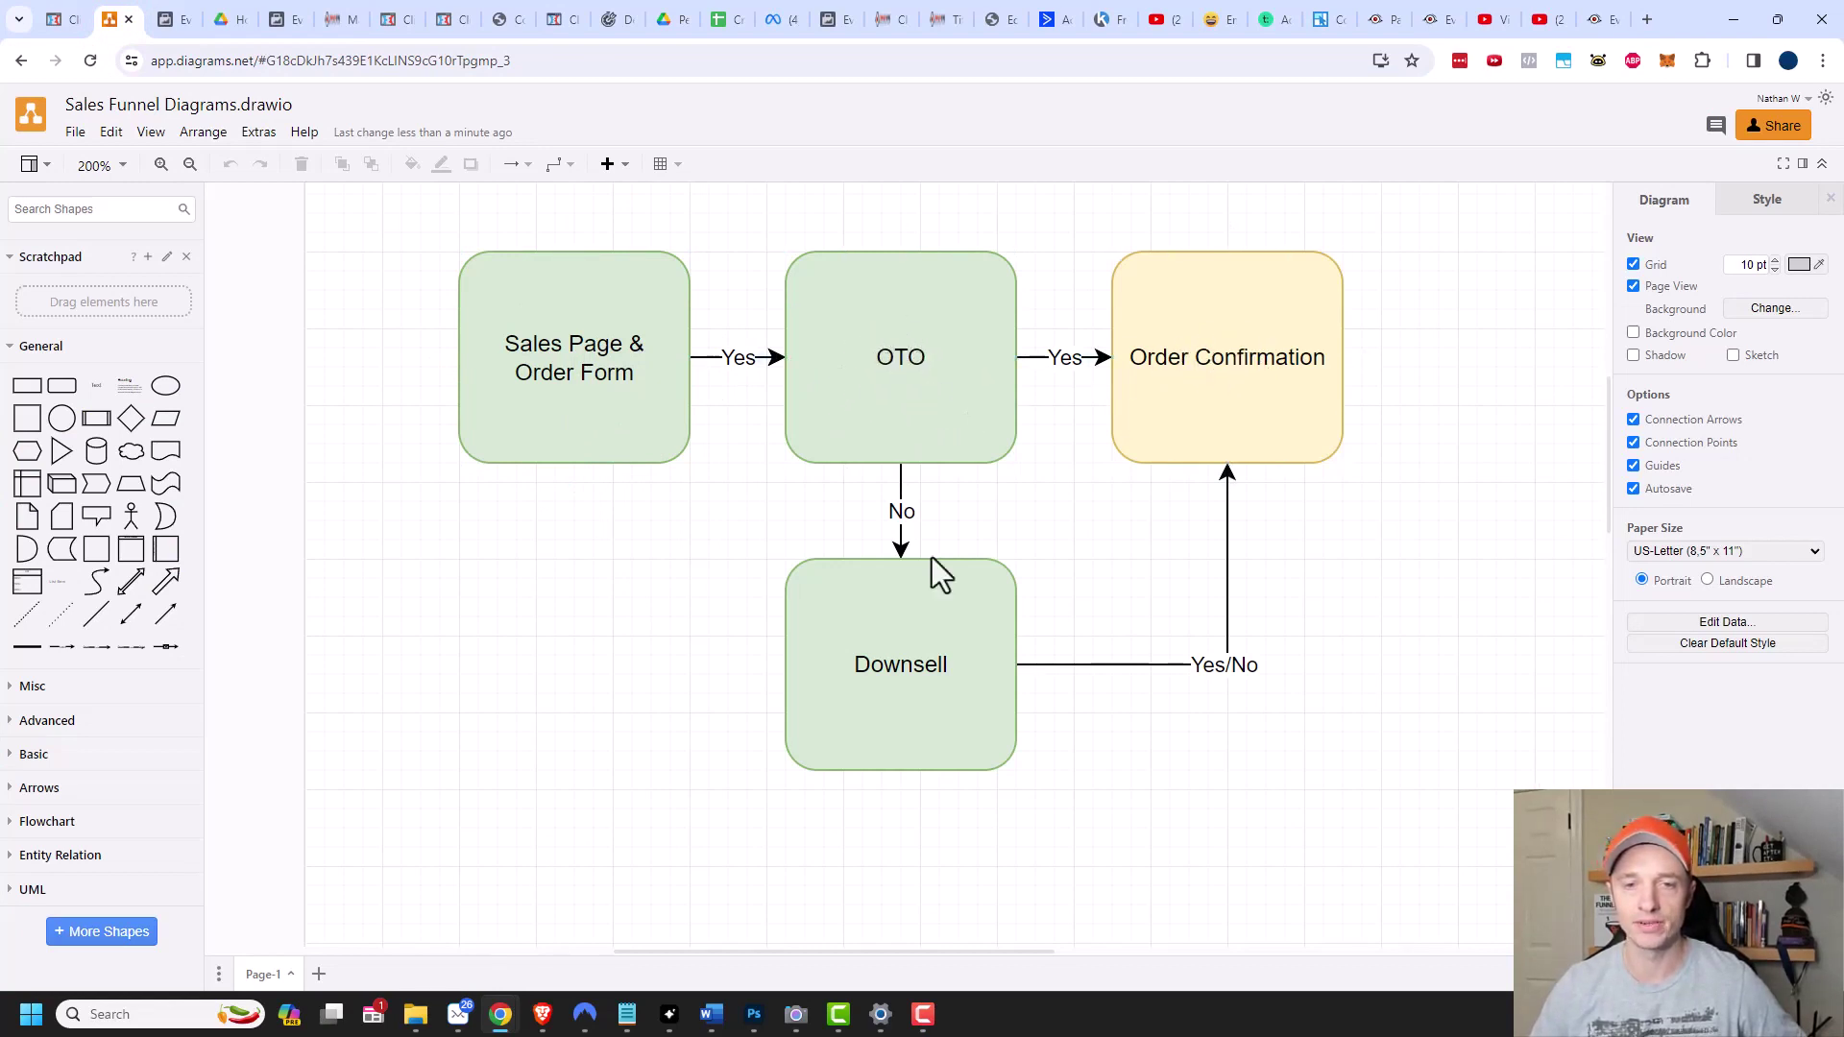
pyautogui.click(898, 651)
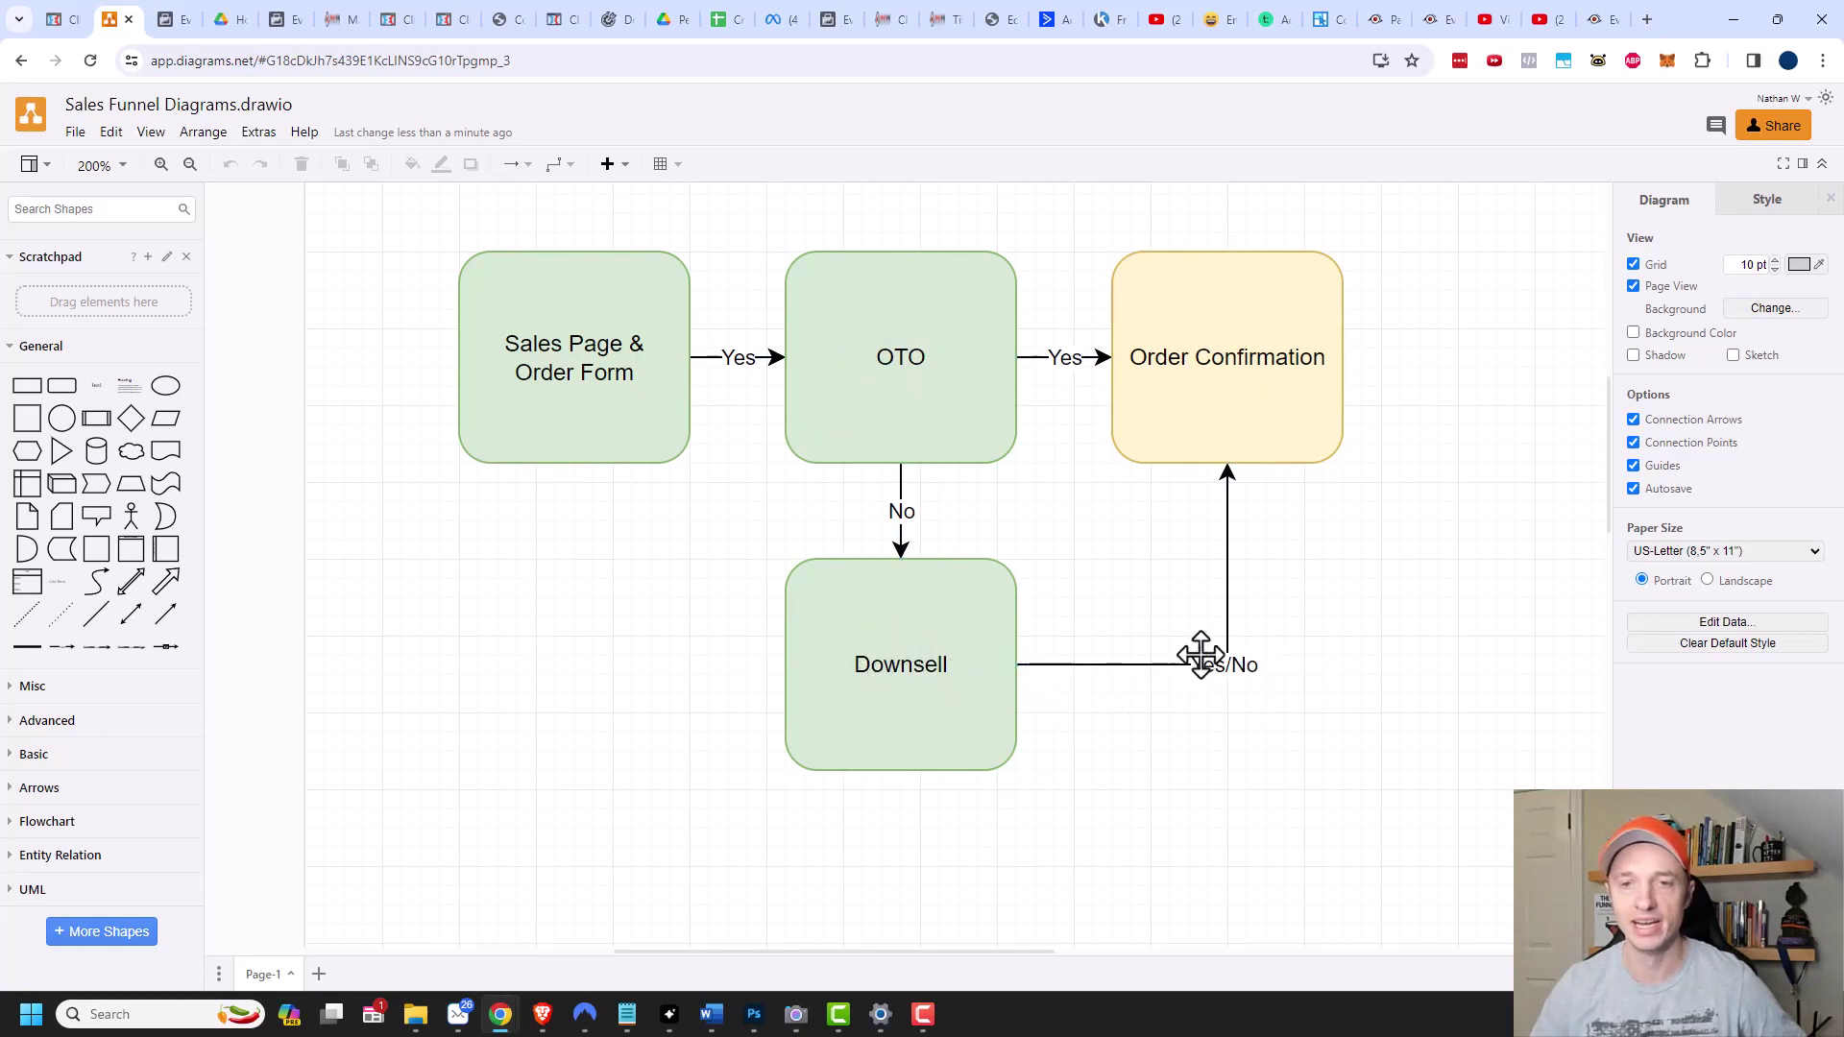
pyautogui.click(1233, 370)
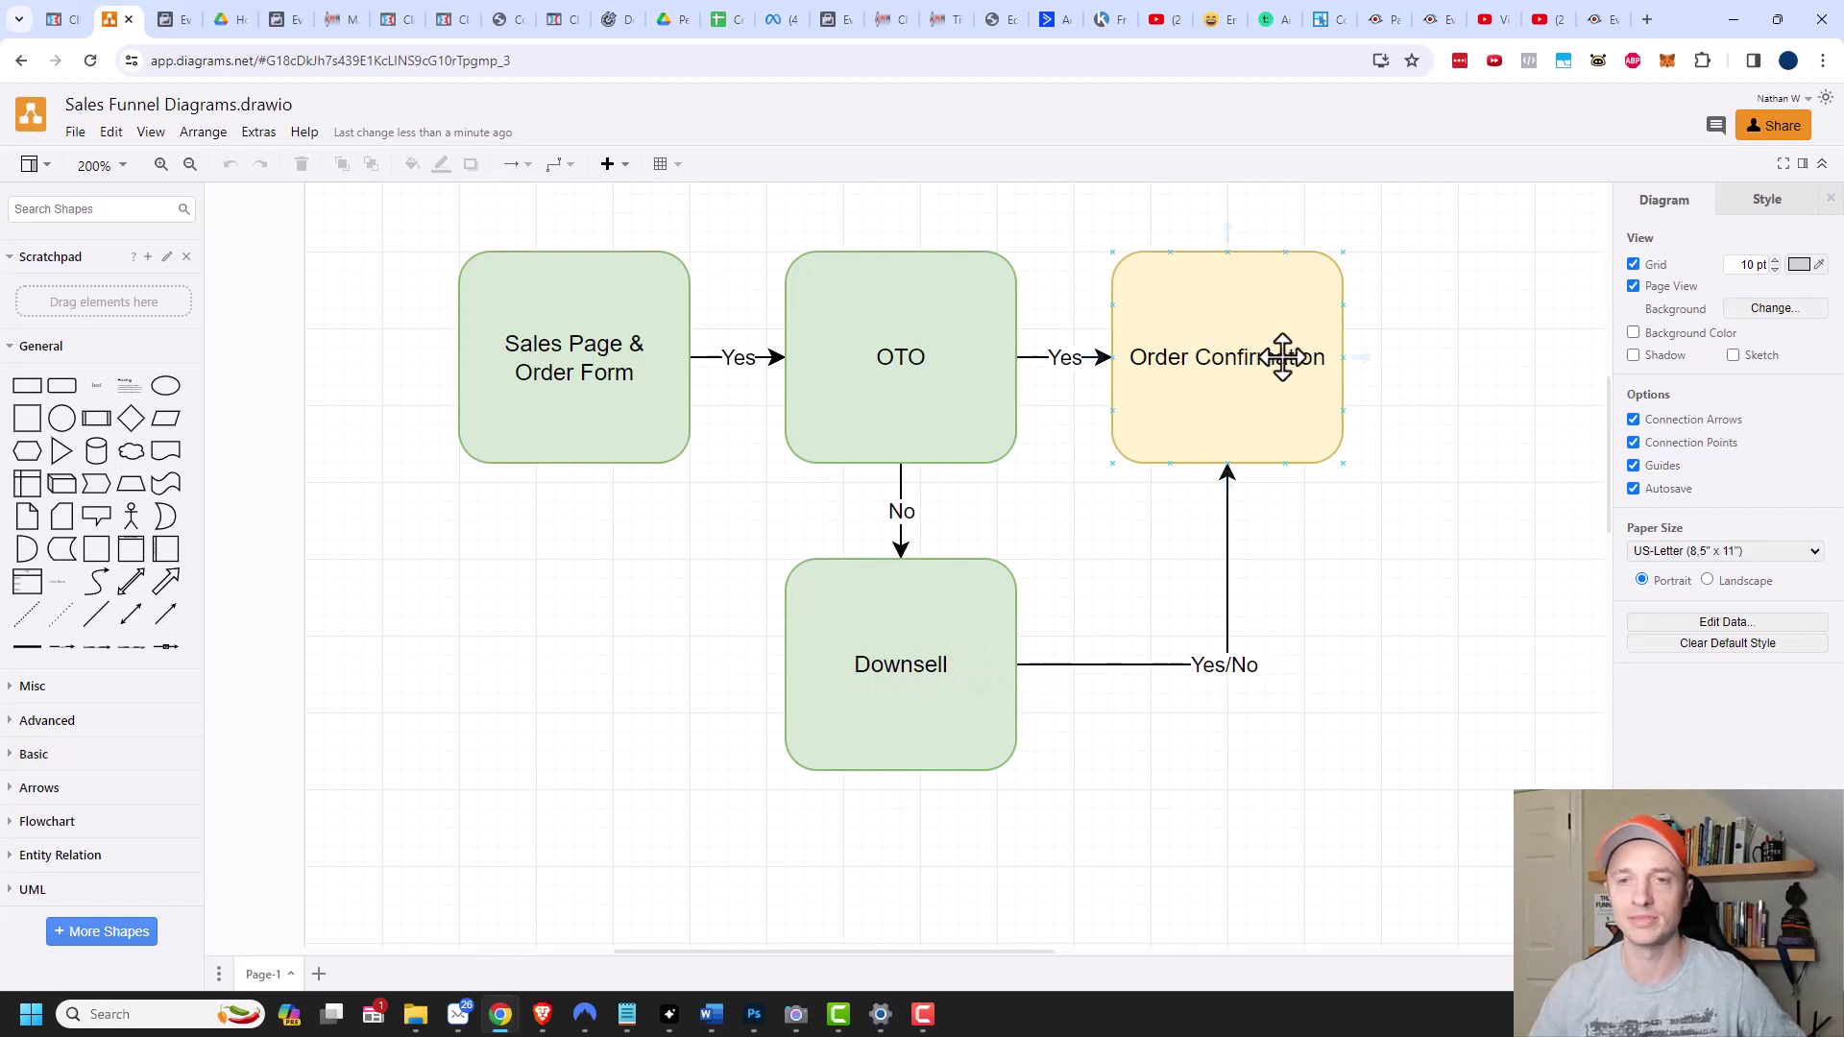
pyautogui.click(925, 400)
pyautogui.click(976, 525)
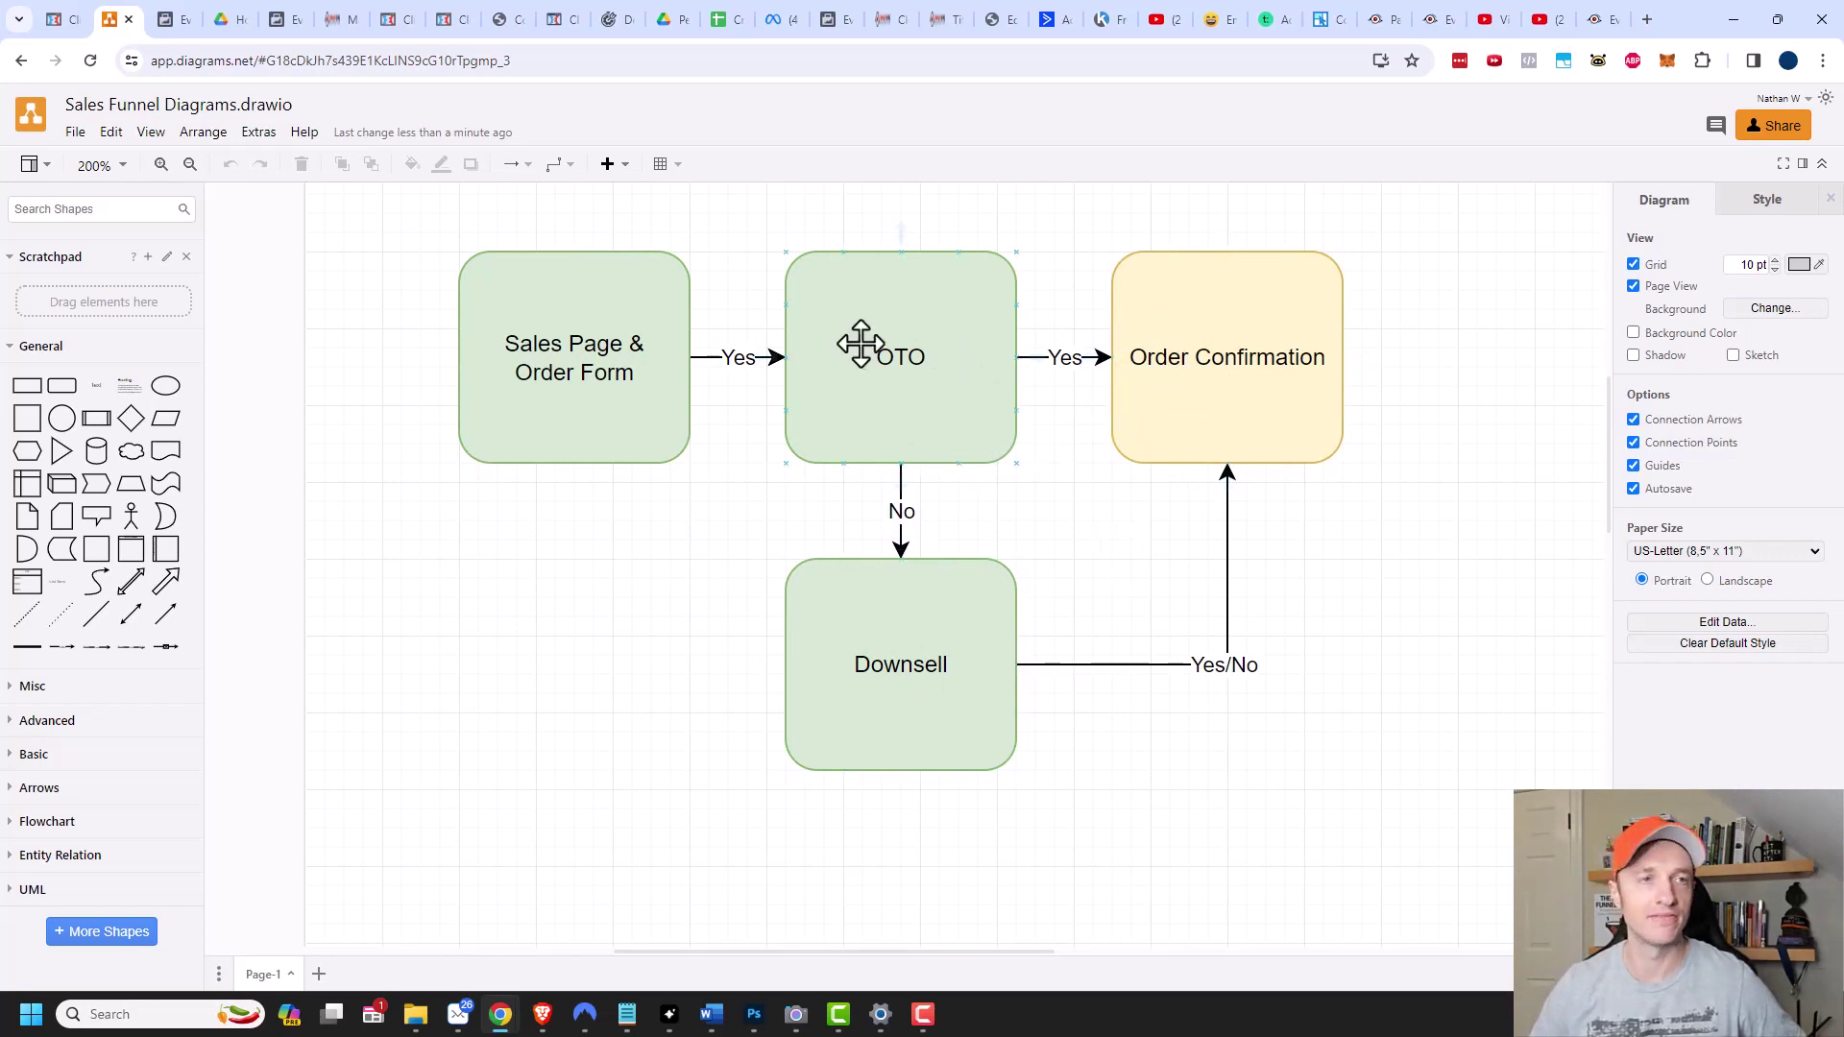
pyautogui.click(61, 19)
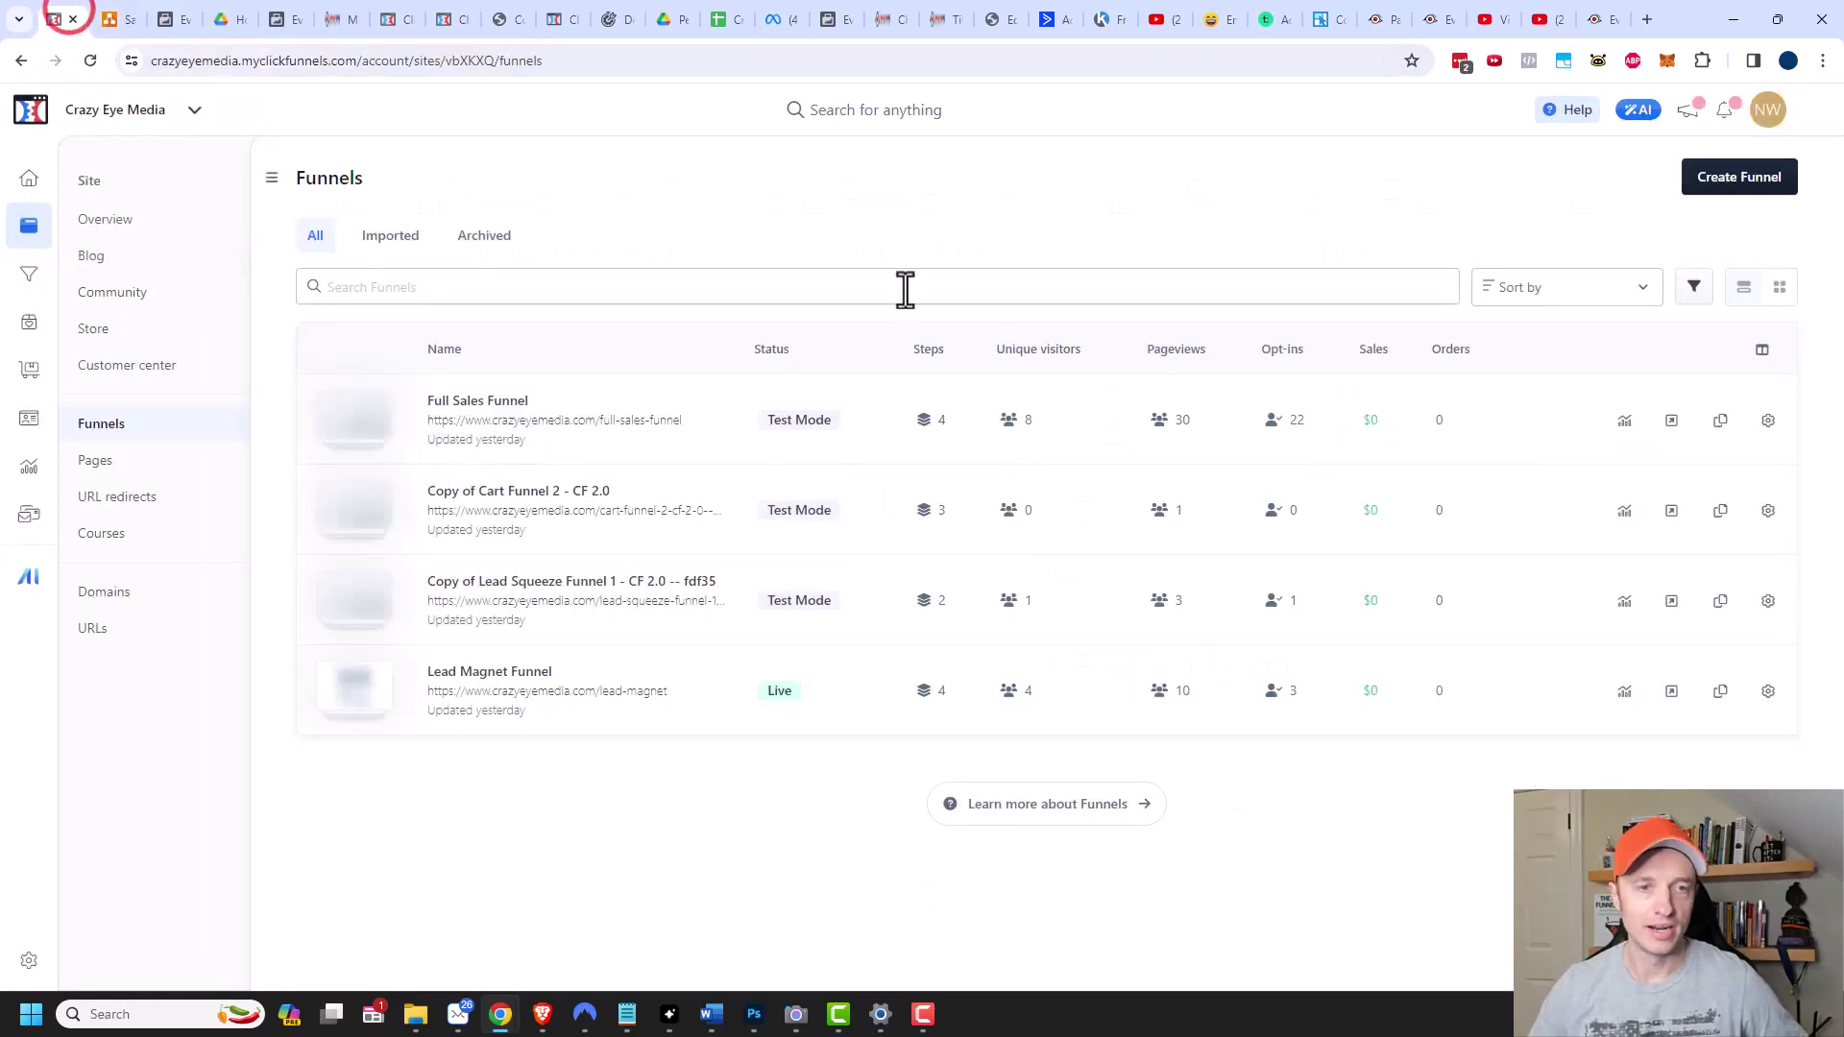
# Create a blank funnel from scratch named 'Demo Funnel'.
pyautogui.click(1716, 180)
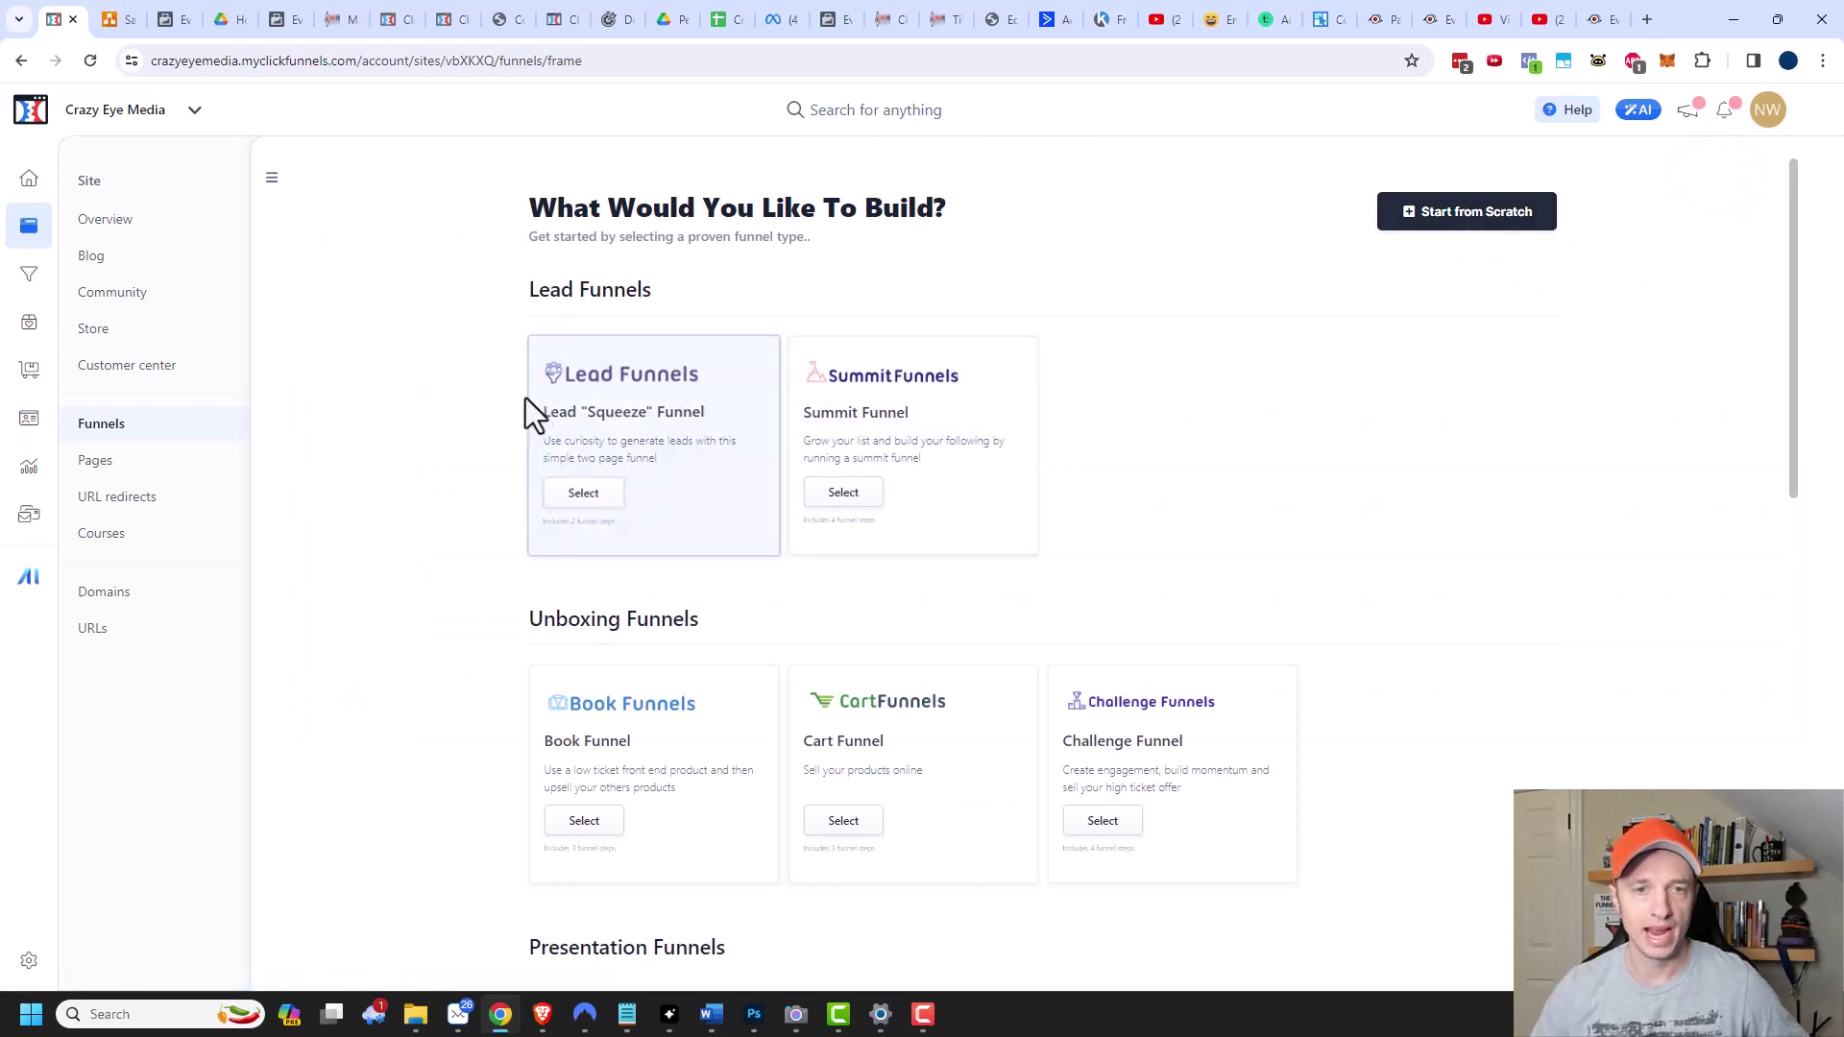
pyautogui.scroll(-1, 672, 634)
pyautogui.scroll(-2, 691, 625)
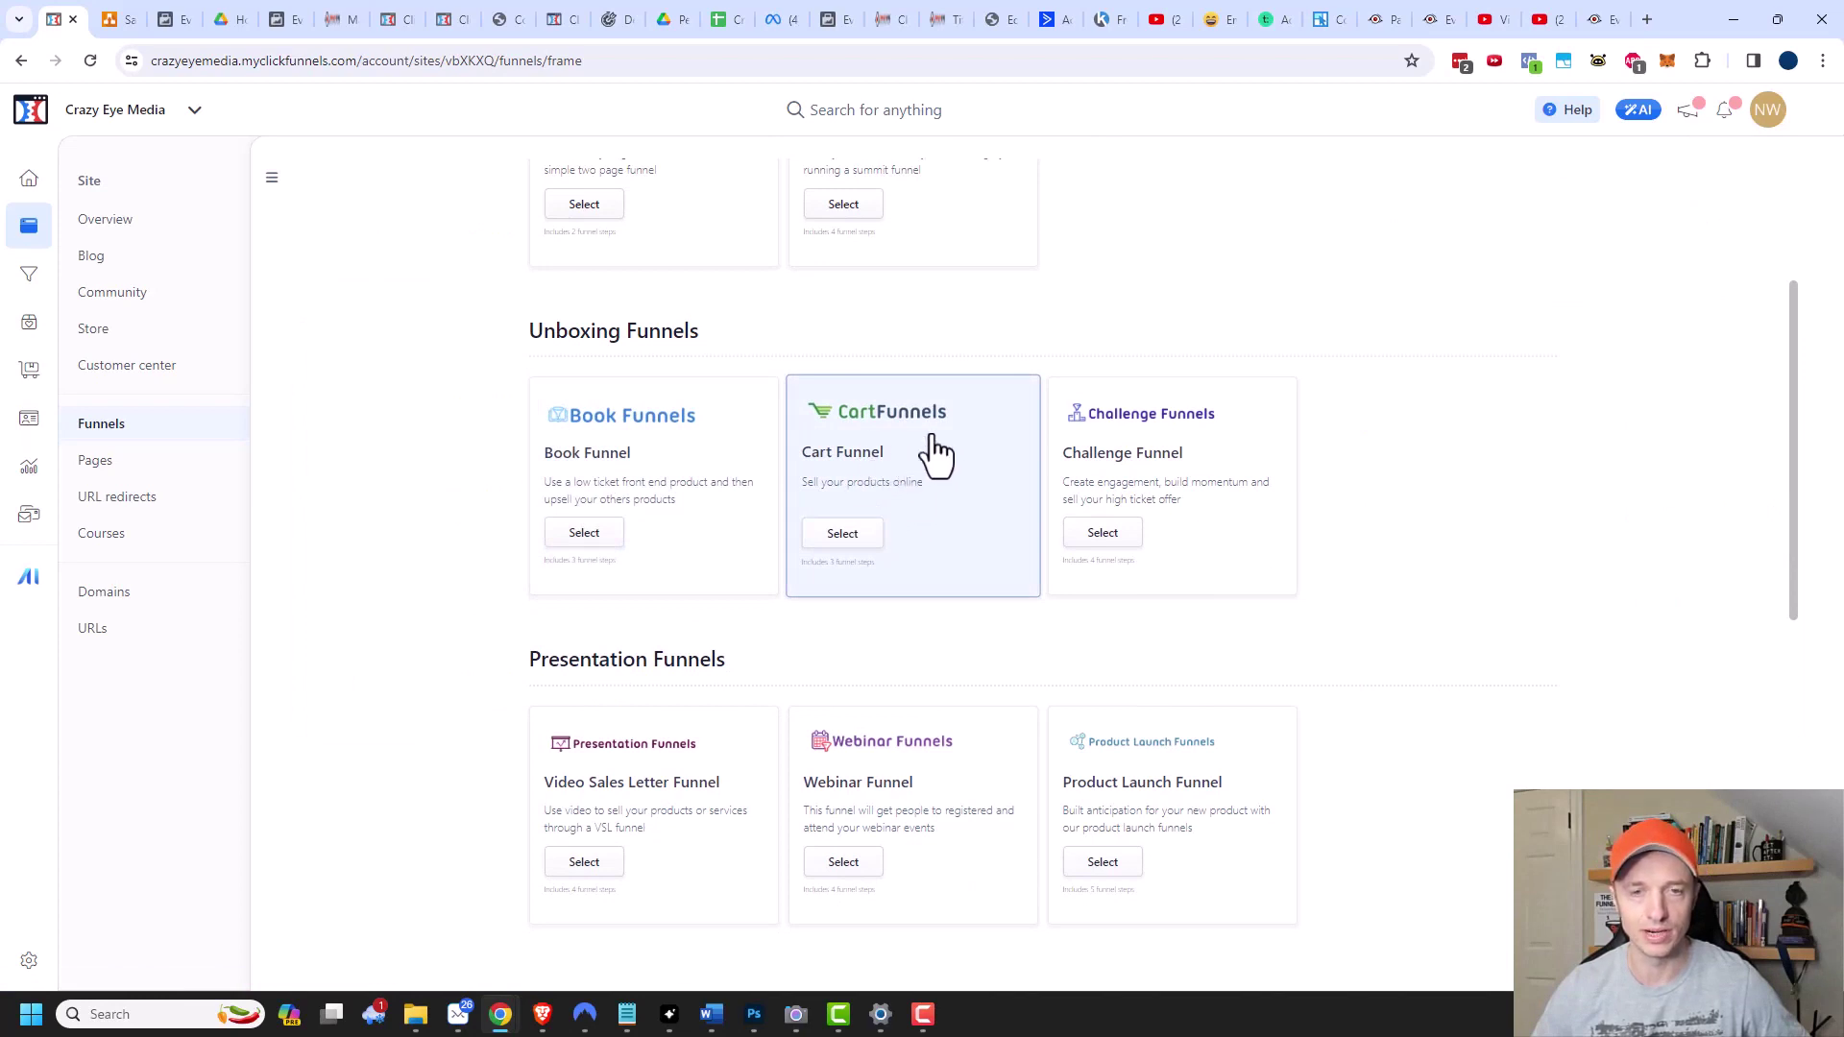
pyautogui.scroll(3, 903, 452)
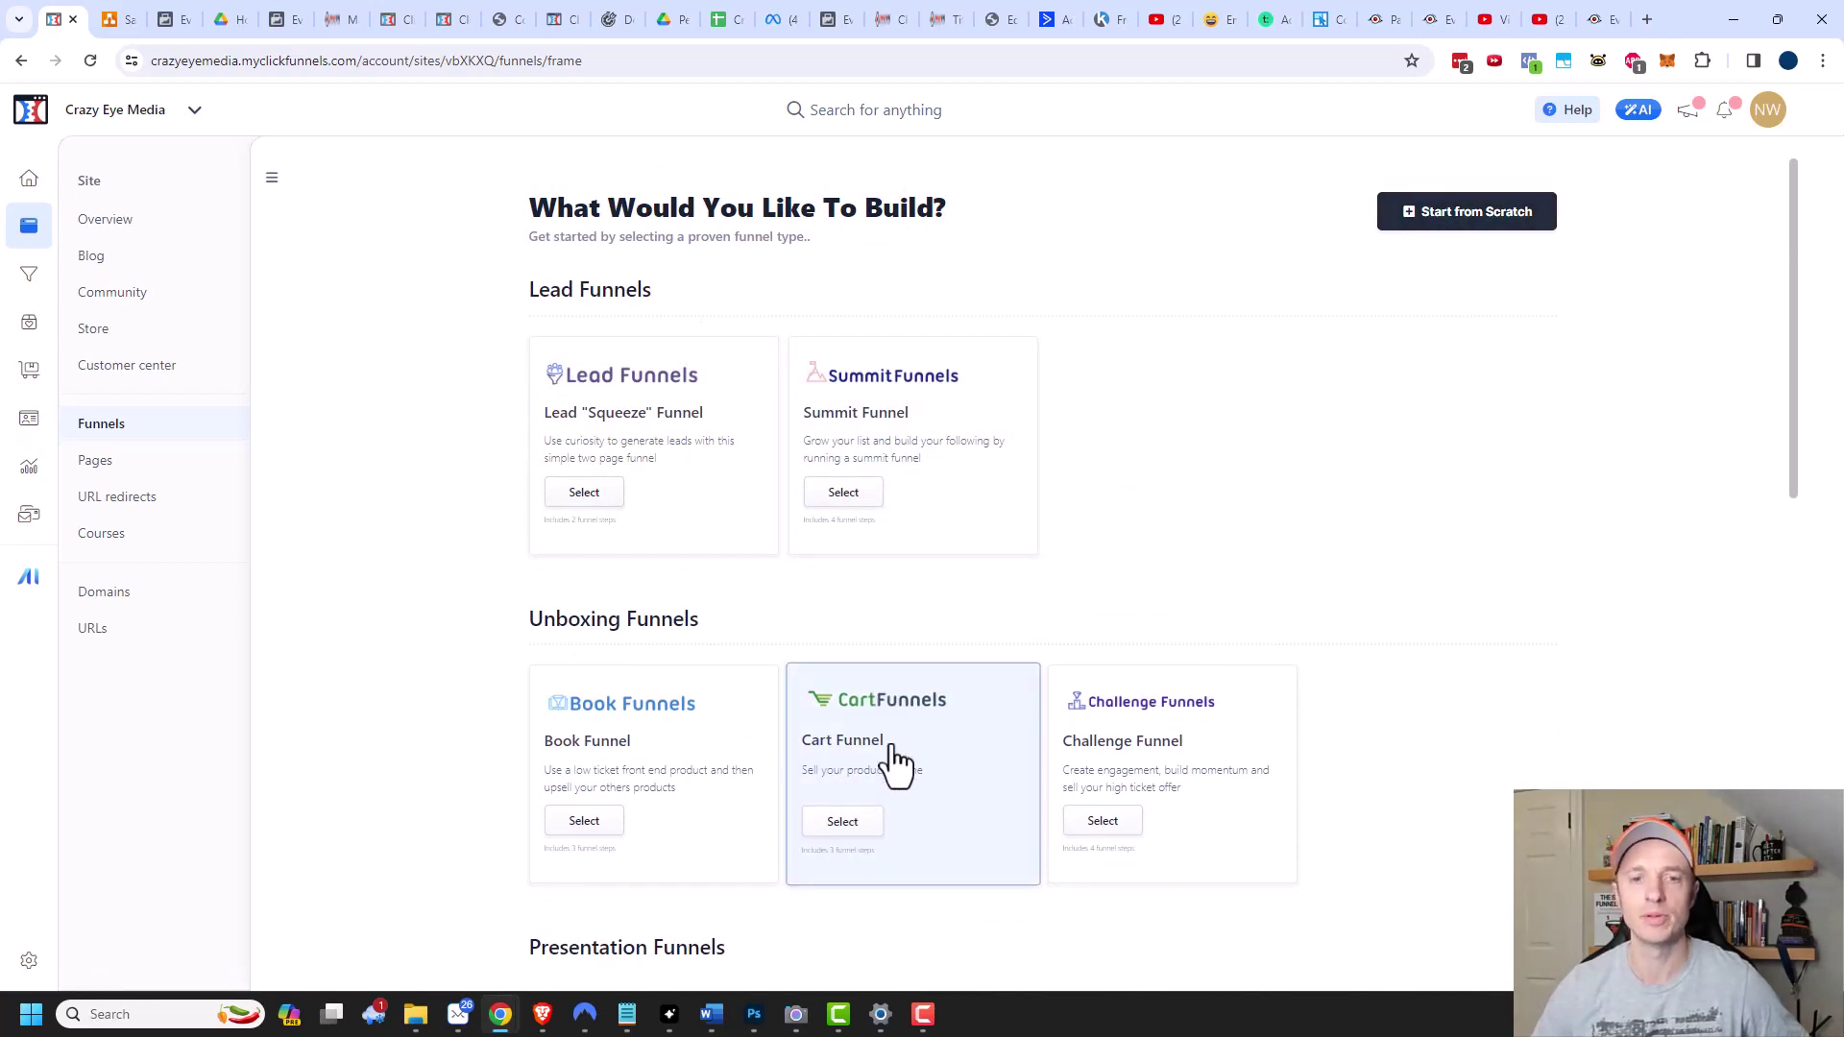
pyautogui.click(1438, 207)
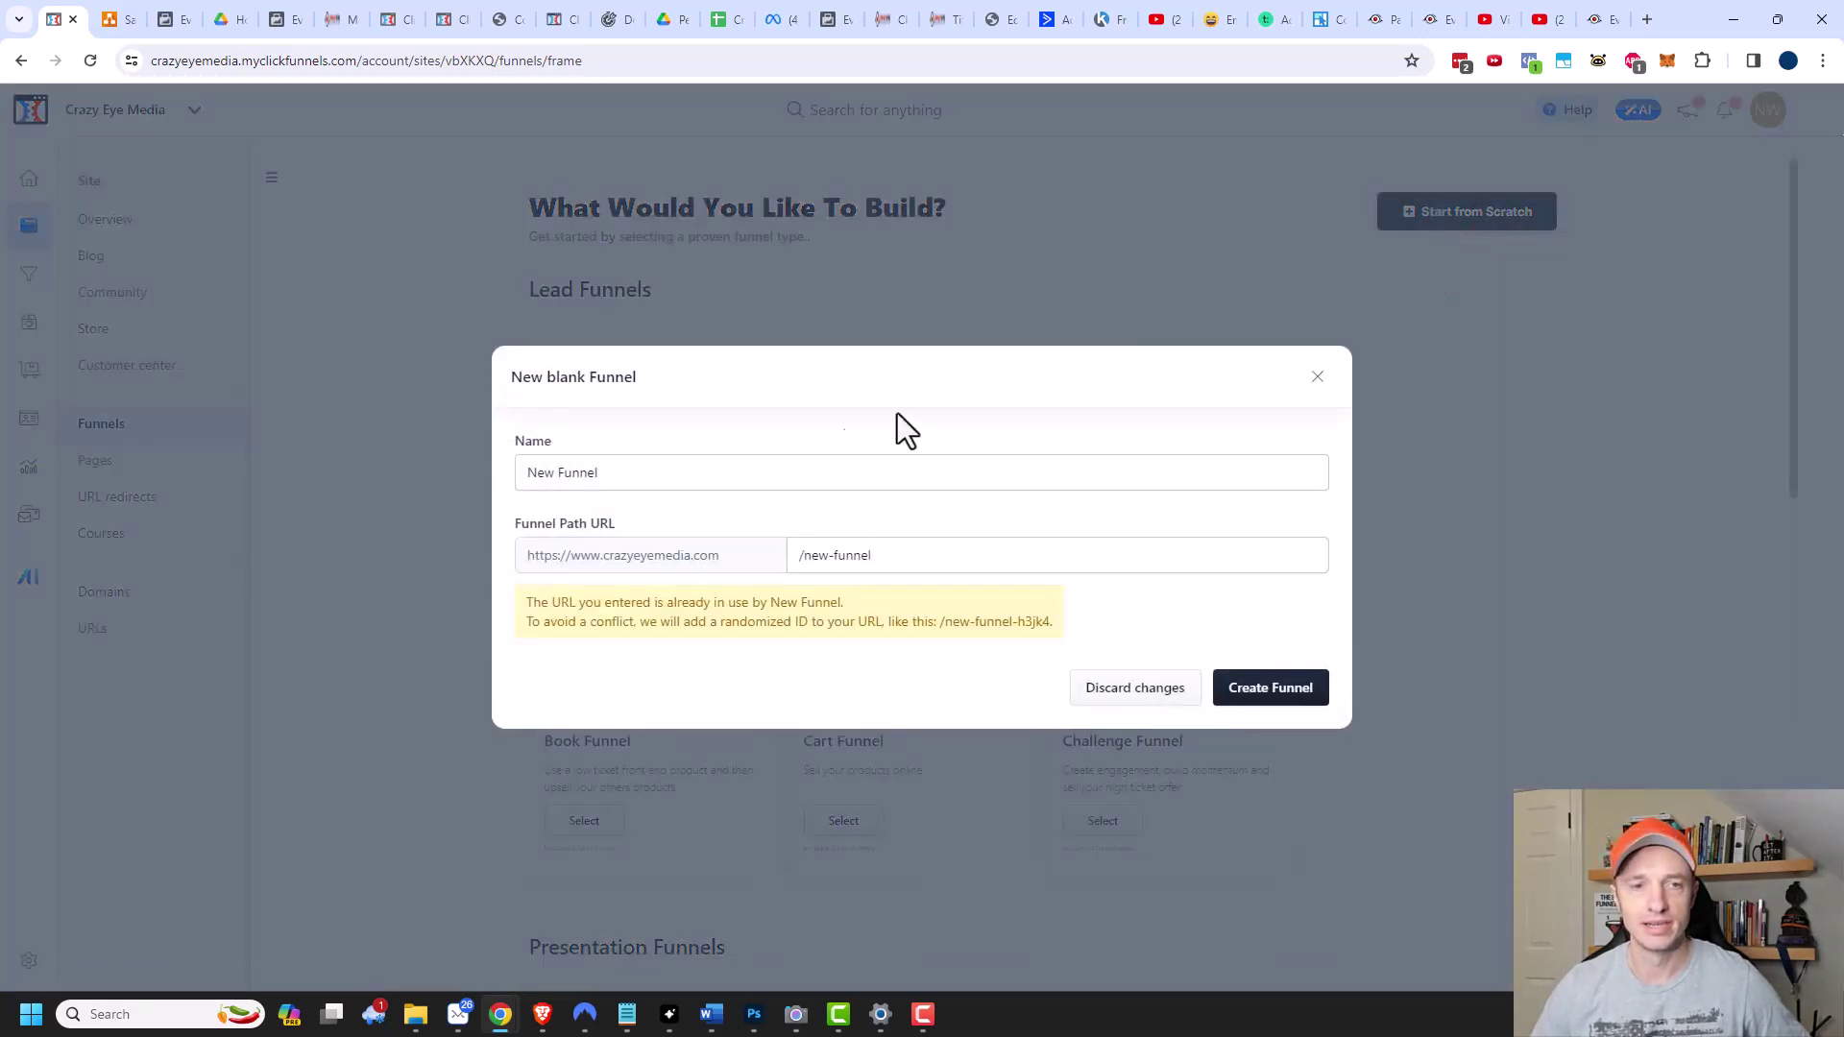
pyautogui.moveTo(686, 477); pyautogui.dragTo(470, 481)
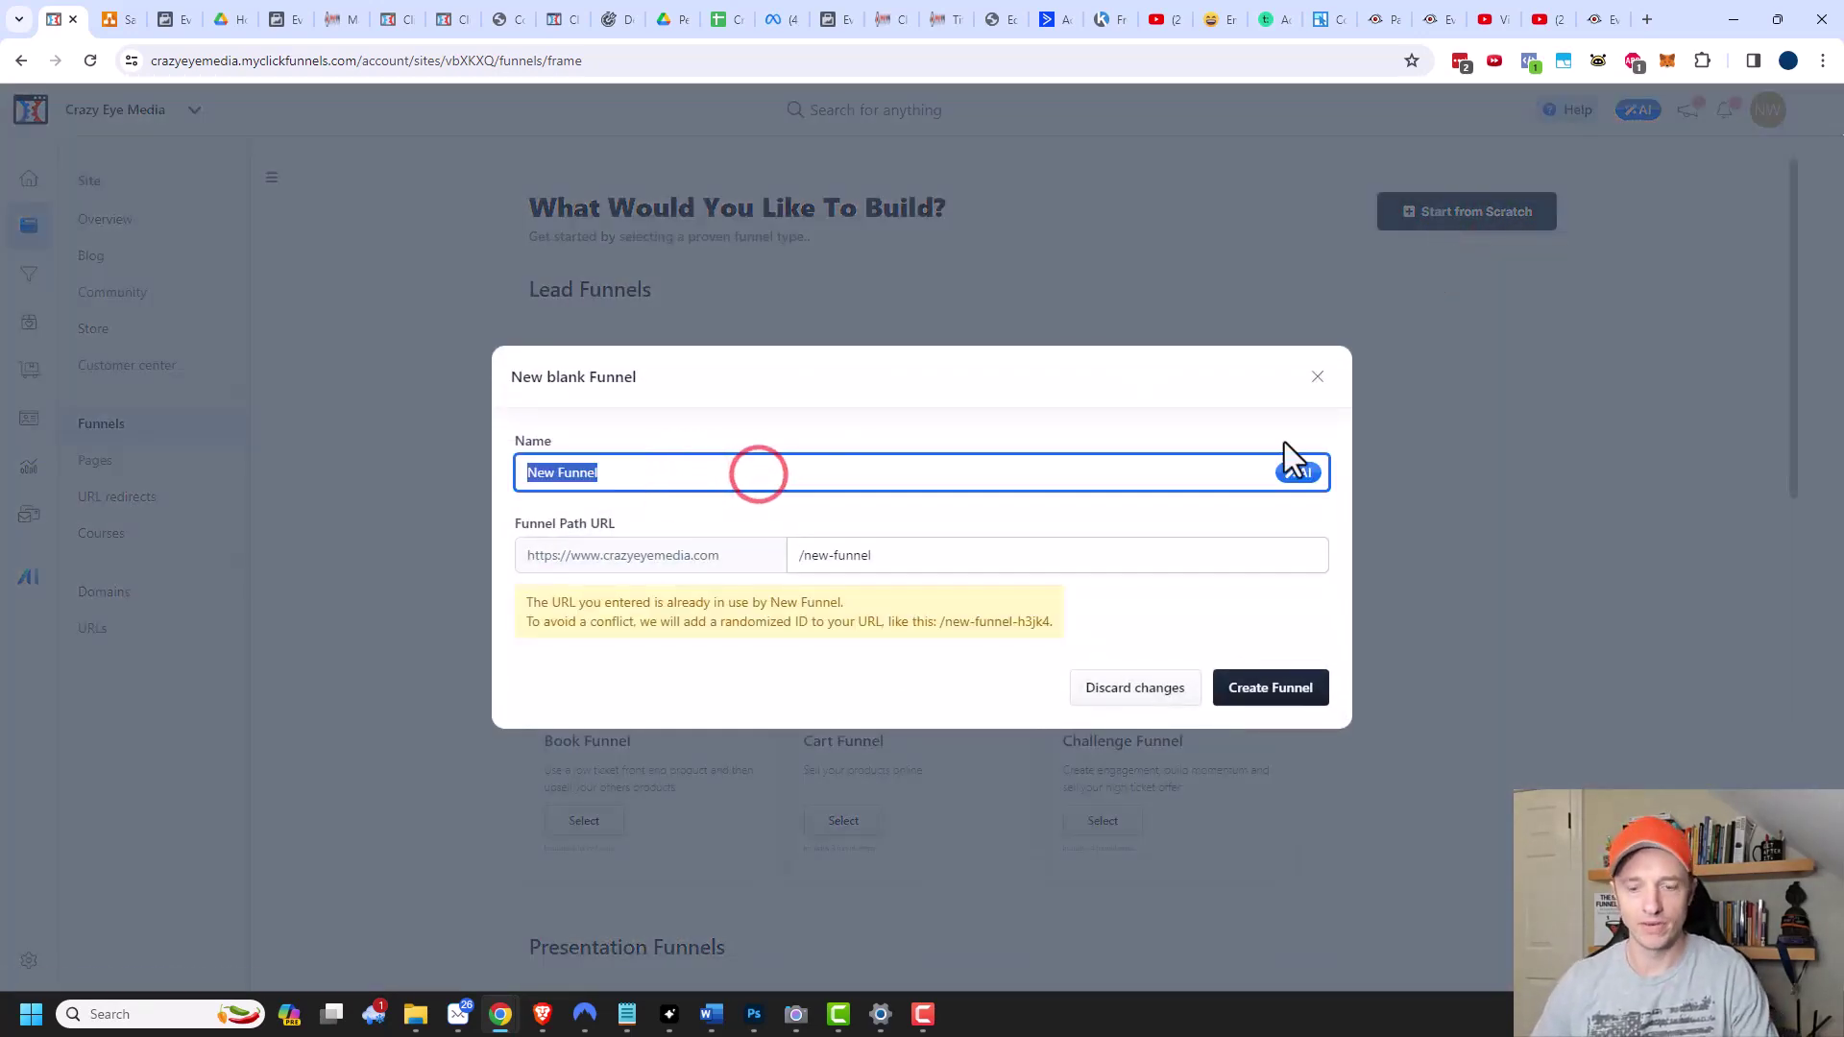
pyautogui.write('Demo Funnel')
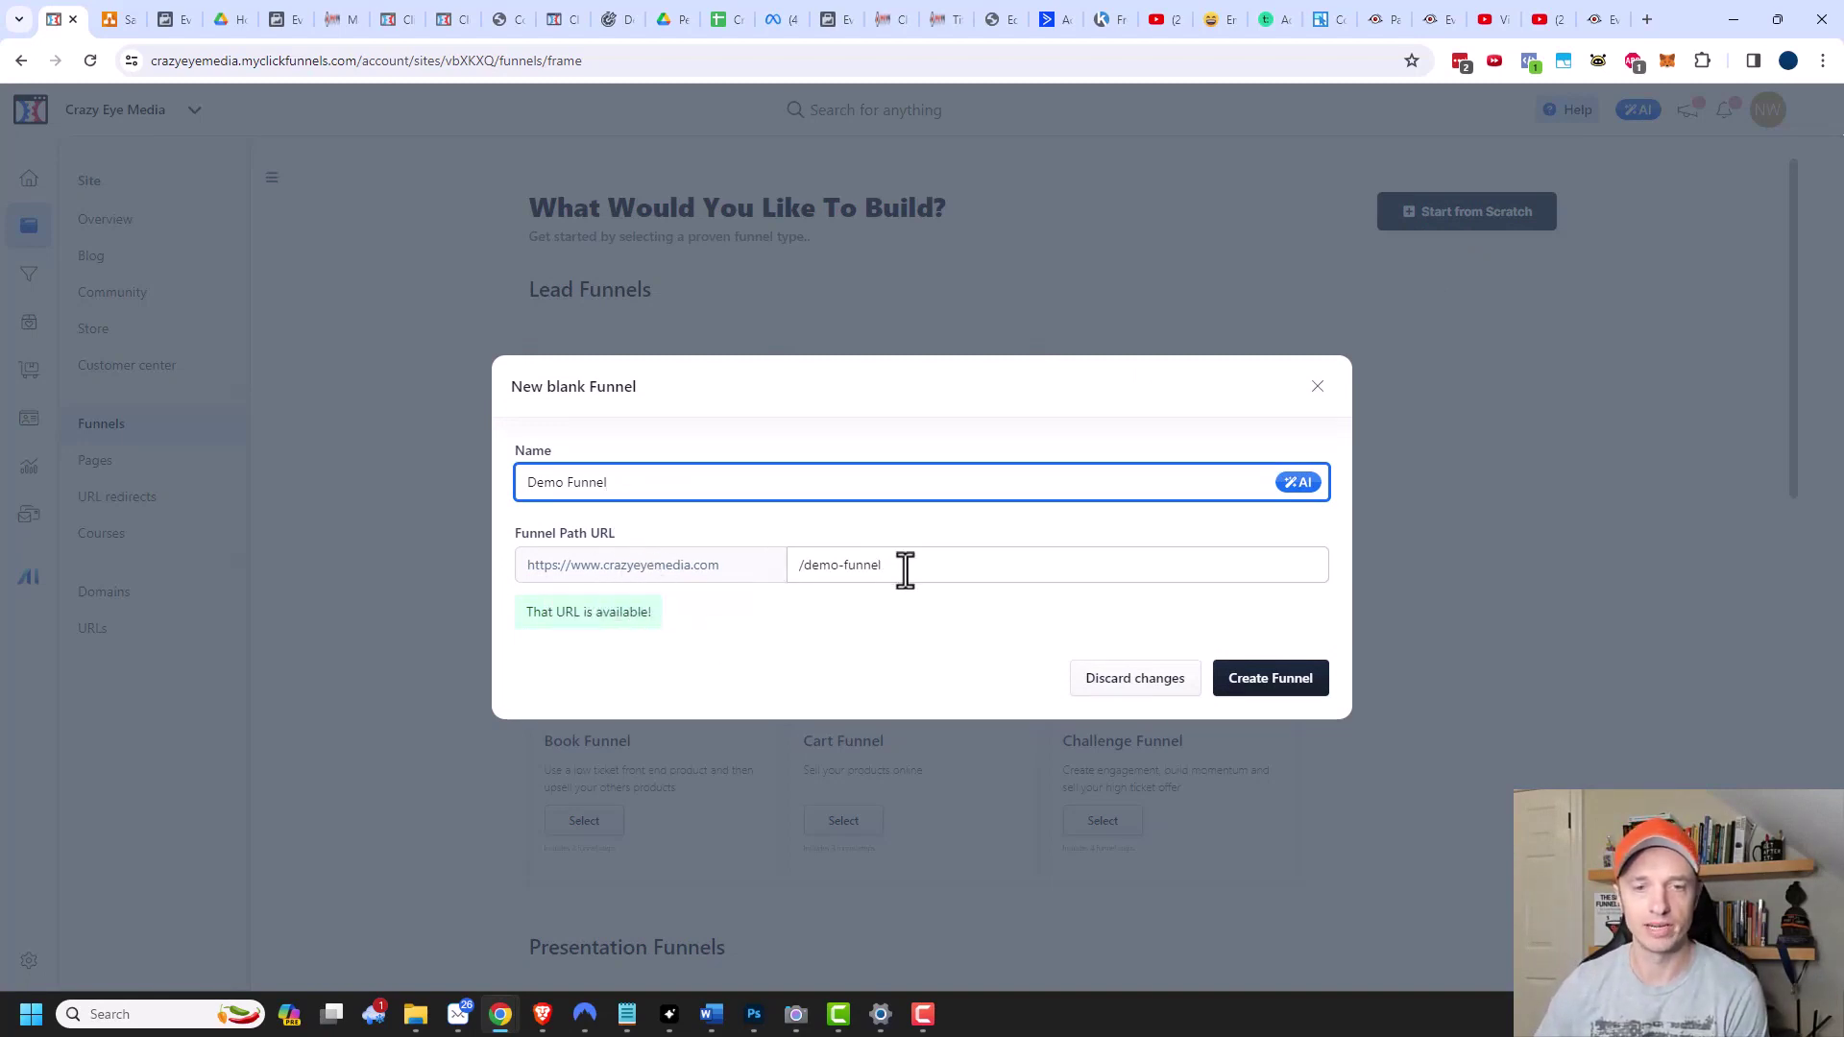
pyautogui.click(1281, 686)
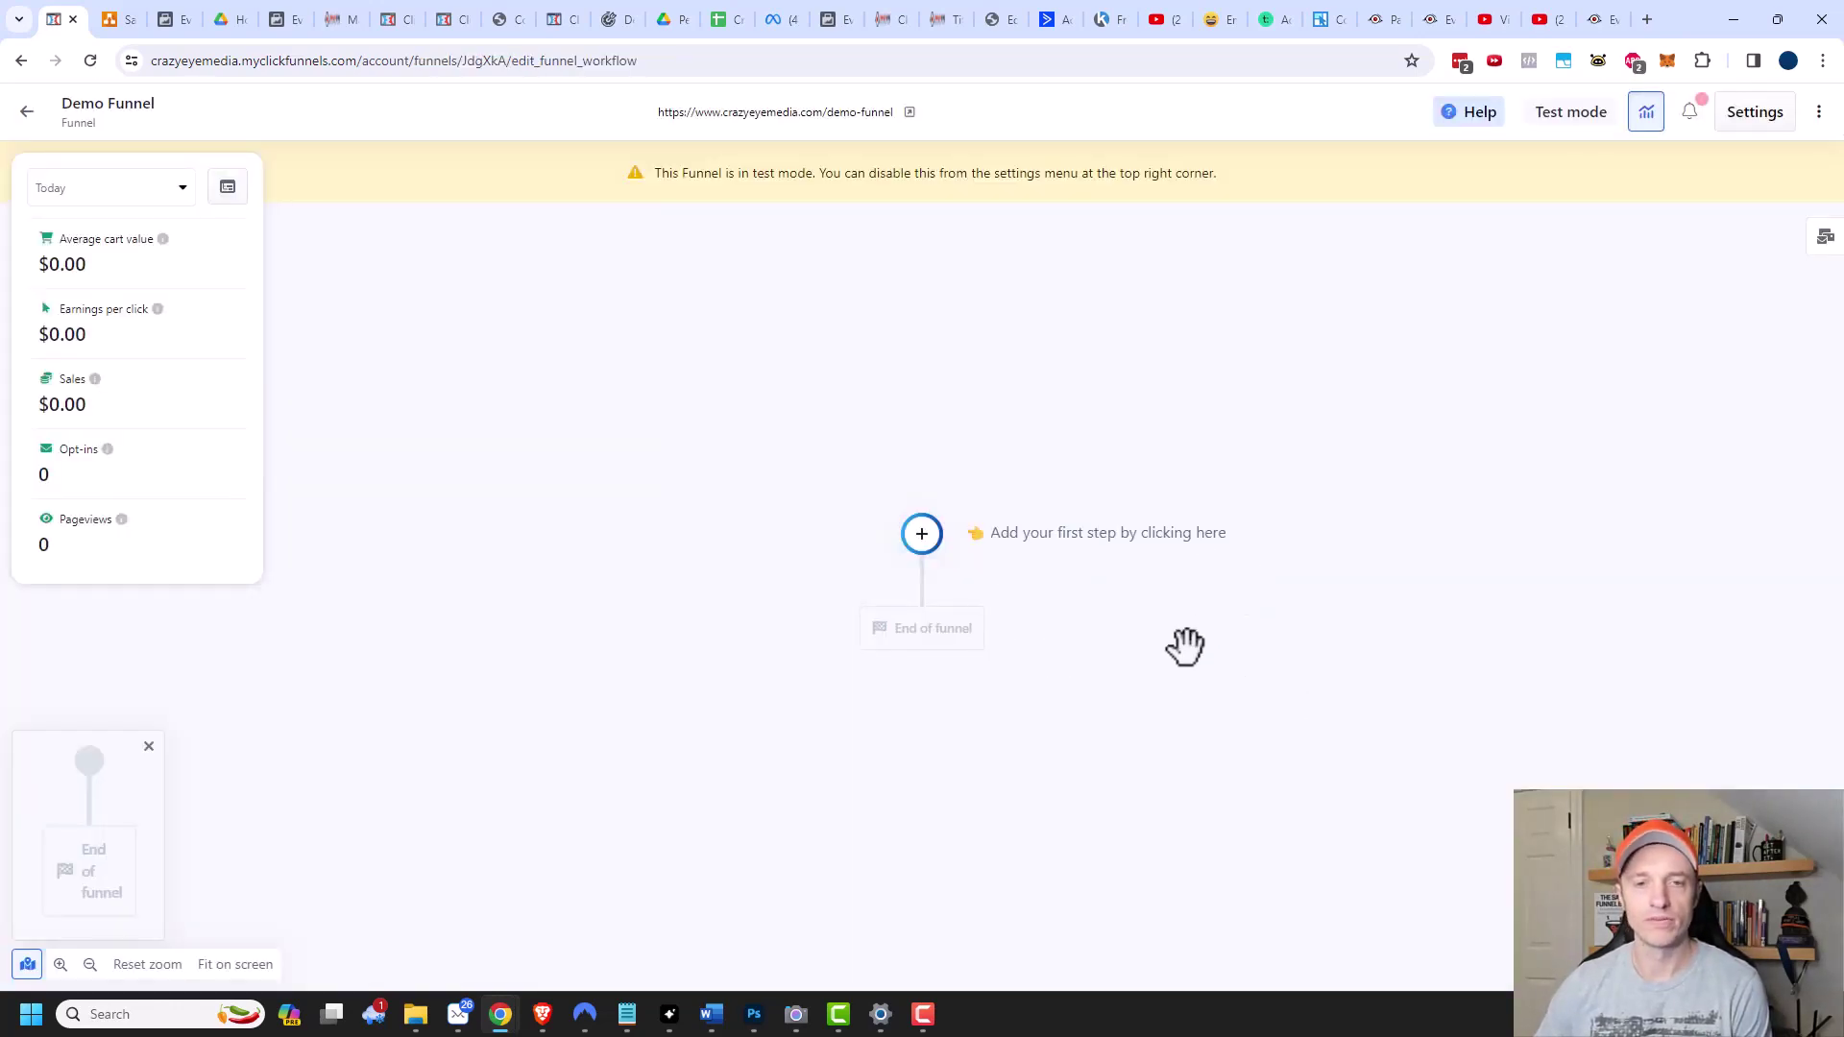
# Add a Page as the Demo Funnel's first step.
pyautogui.click(922, 535)
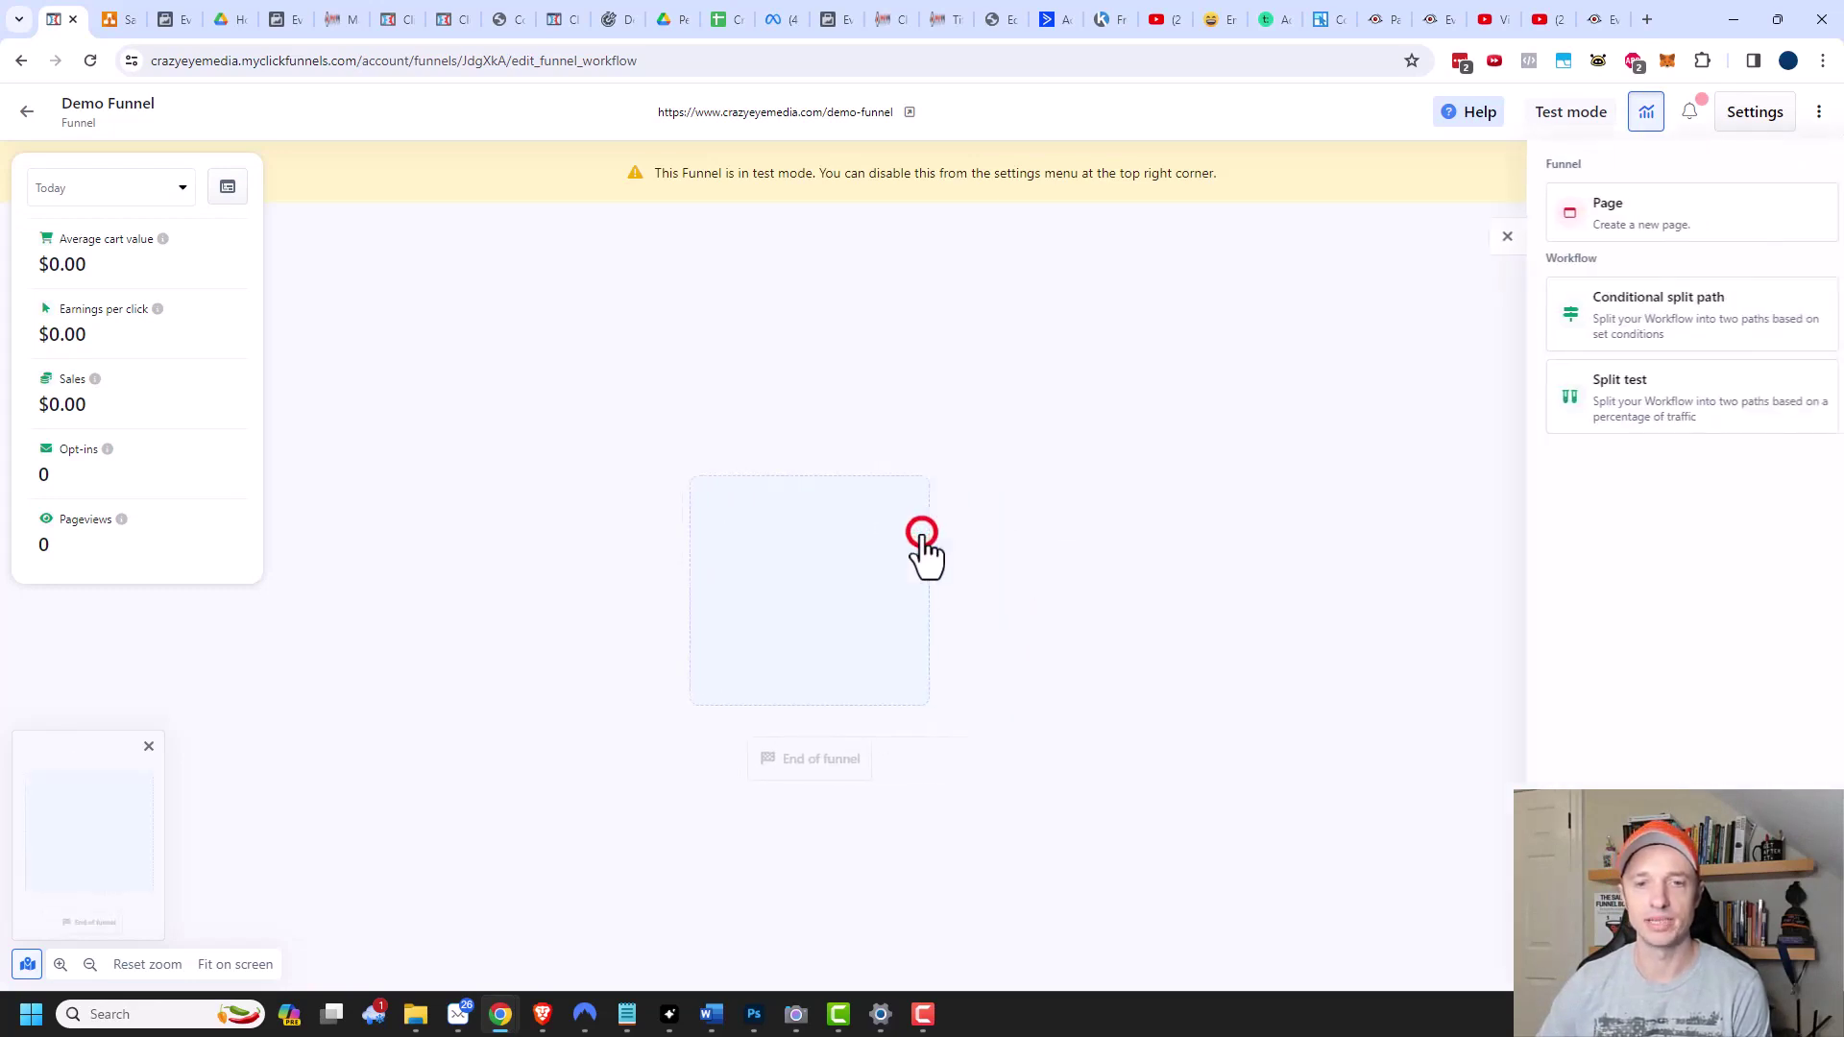
pyautogui.click(1608, 230)
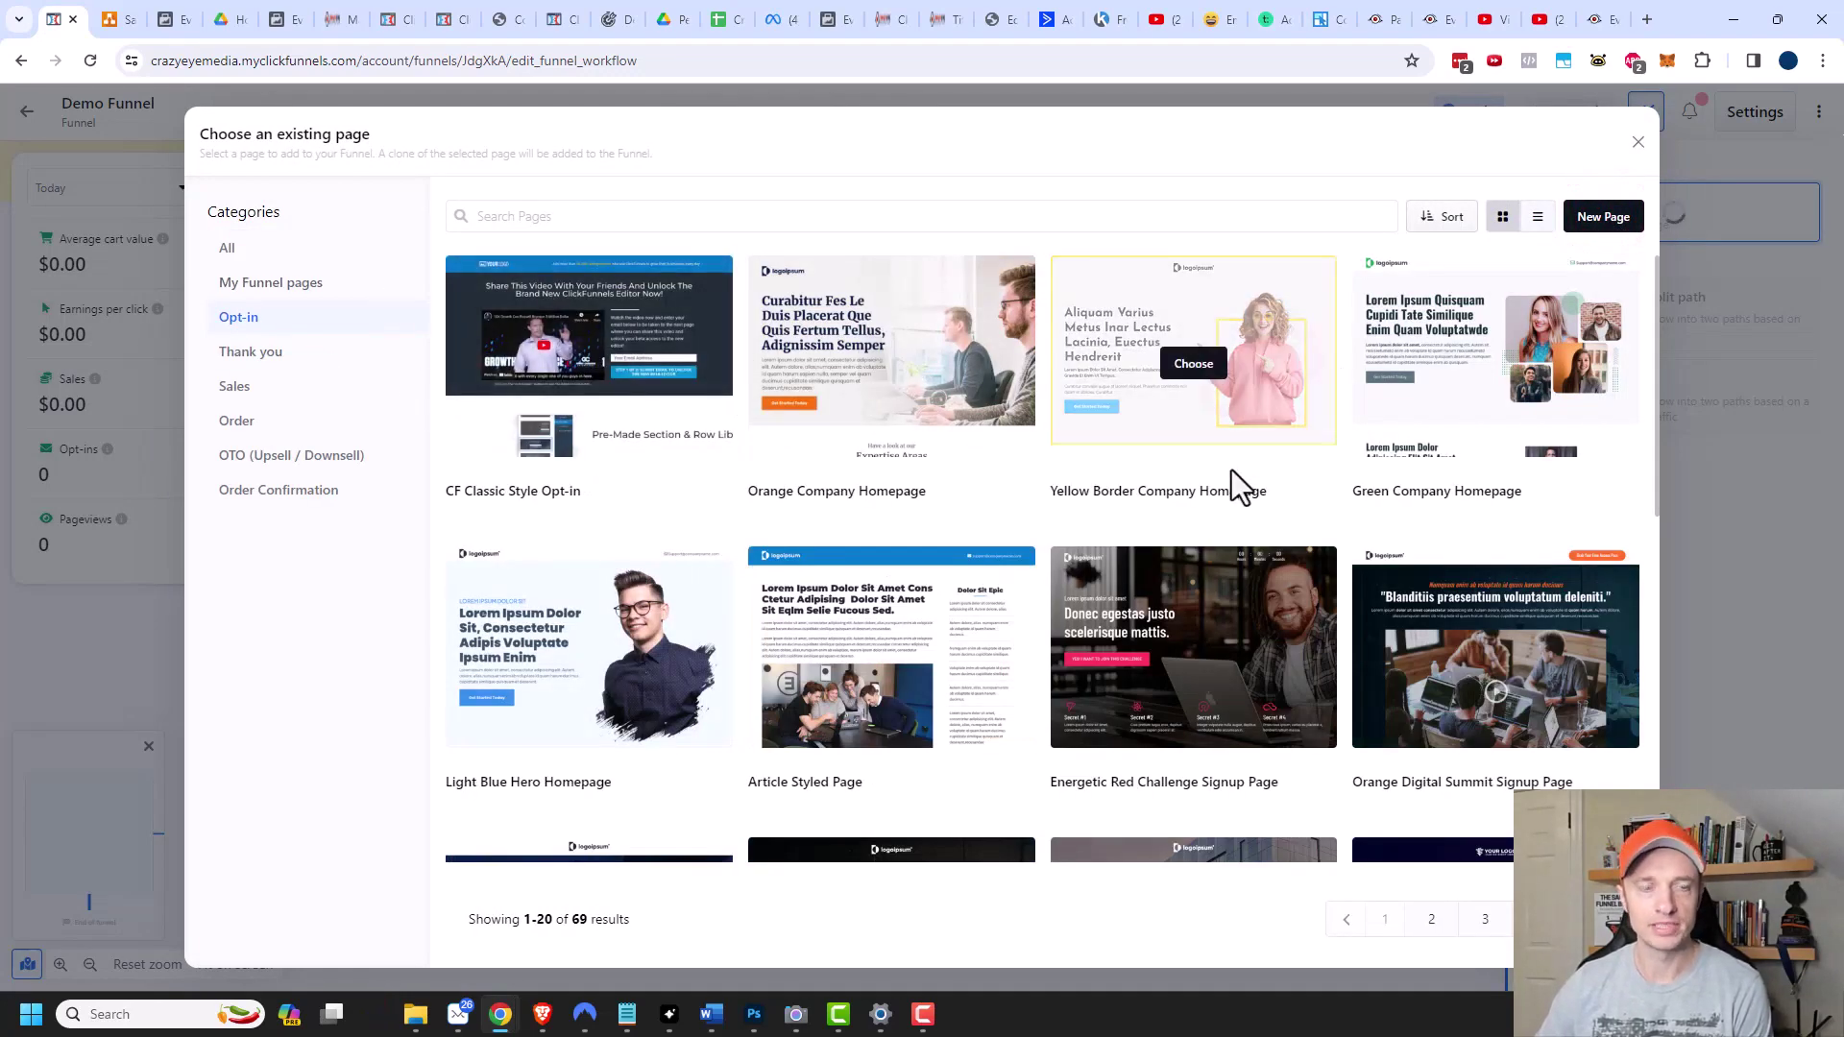
pyautogui.moveTo(1398, 654)
pyautogui.scroll(-4, 1399, 655)
pyautogui.scroll(1, 538, 672)
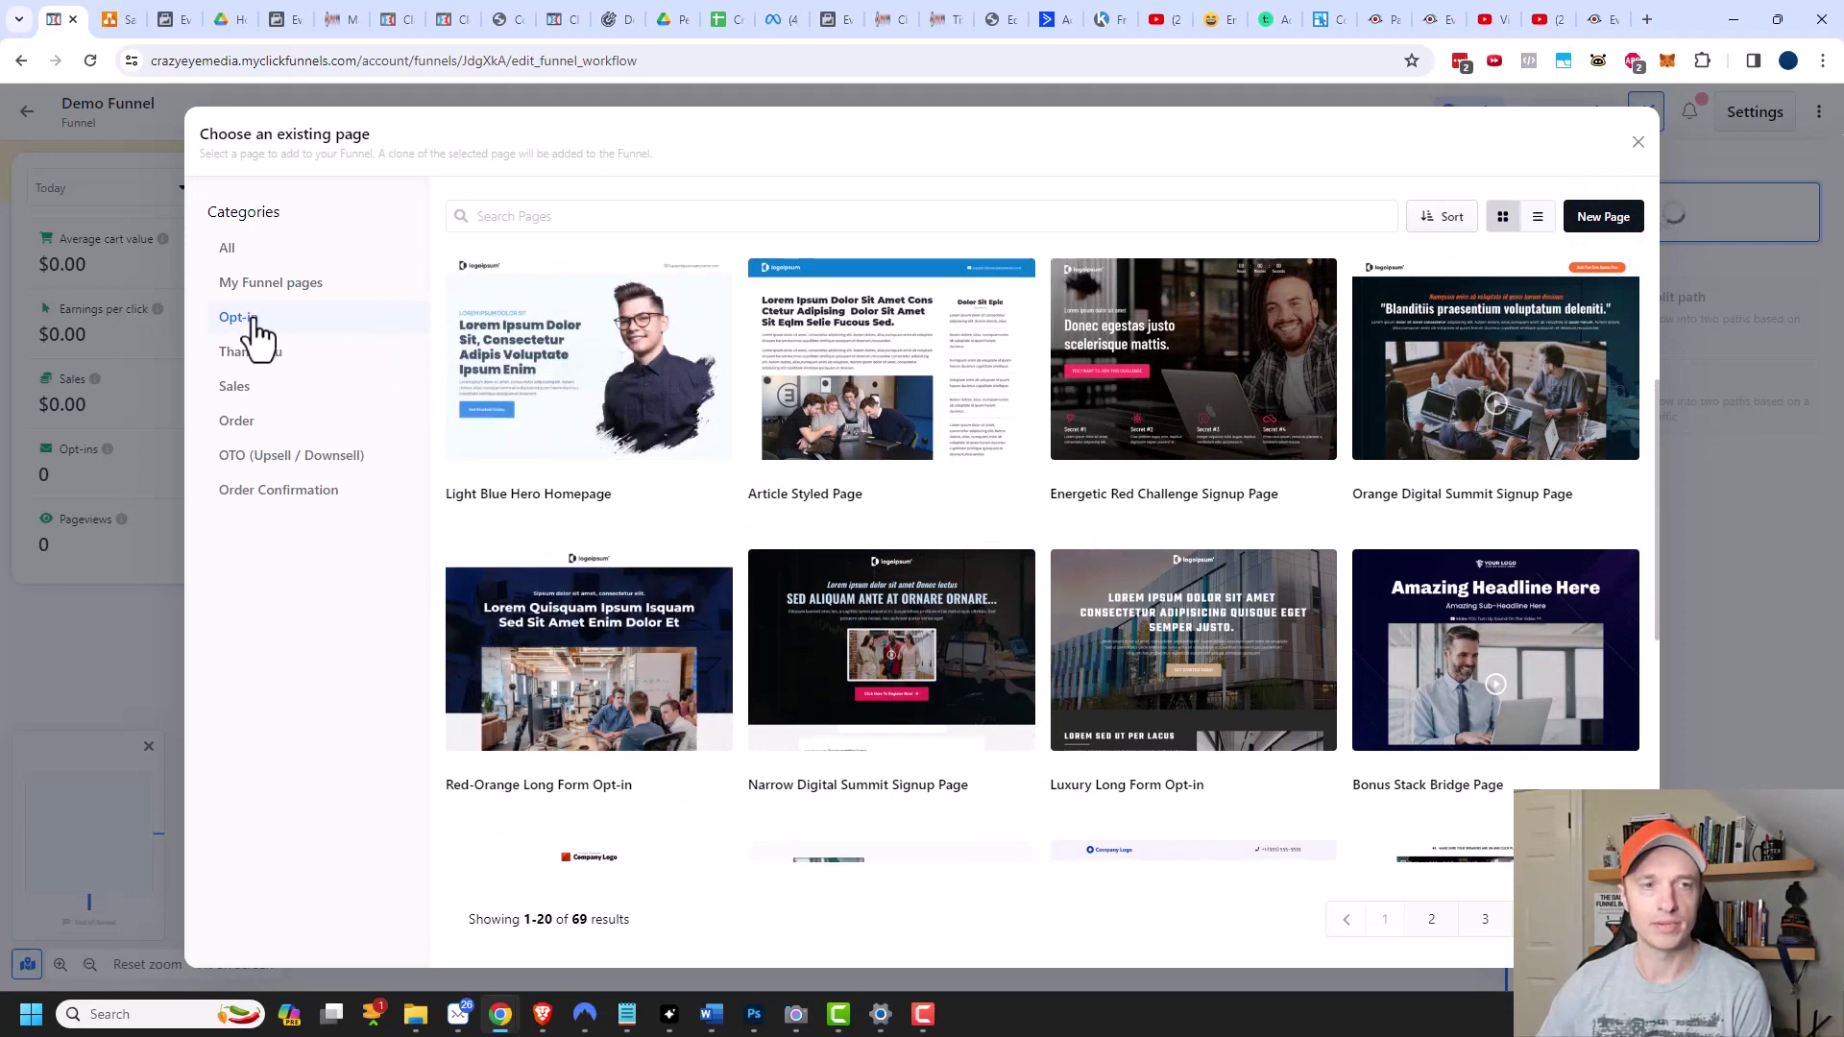
# Browse sales page, order form and existing-funnel templates, then choose a blank New Page.
pyautogui.click(242, 389)
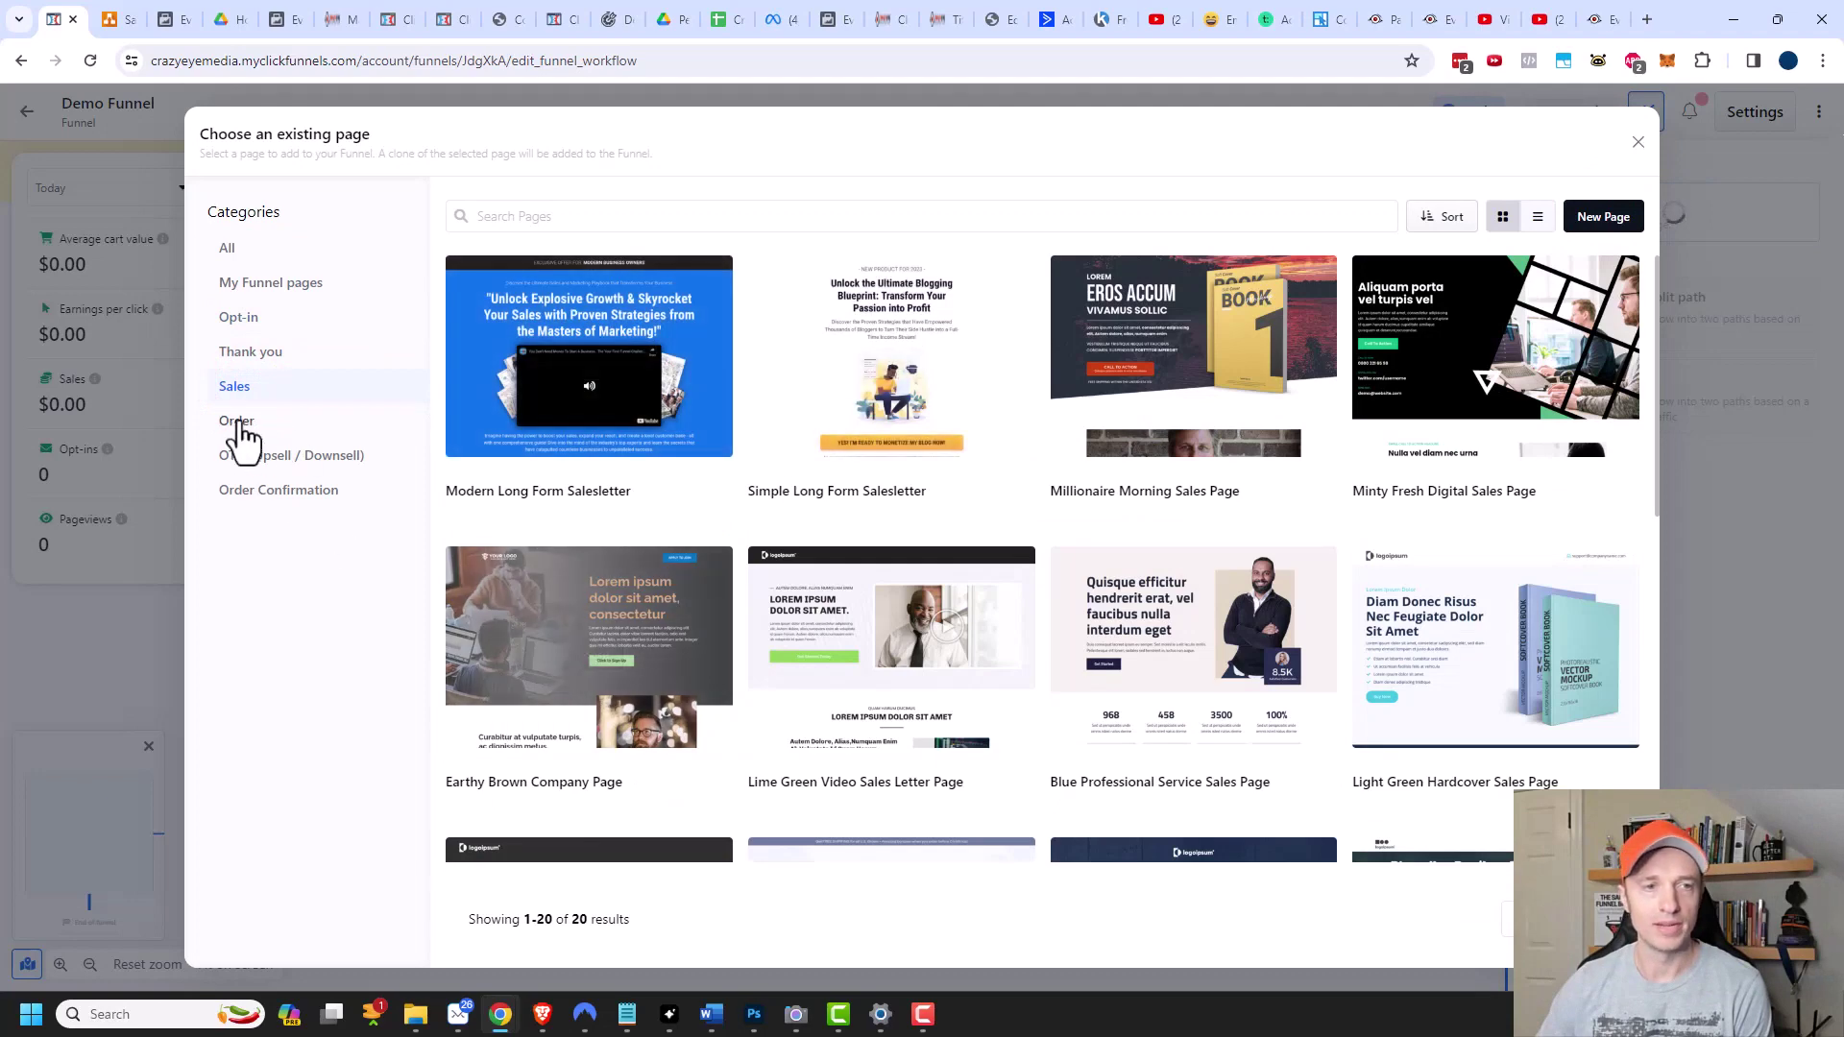
pyautogui.click(240, 424)
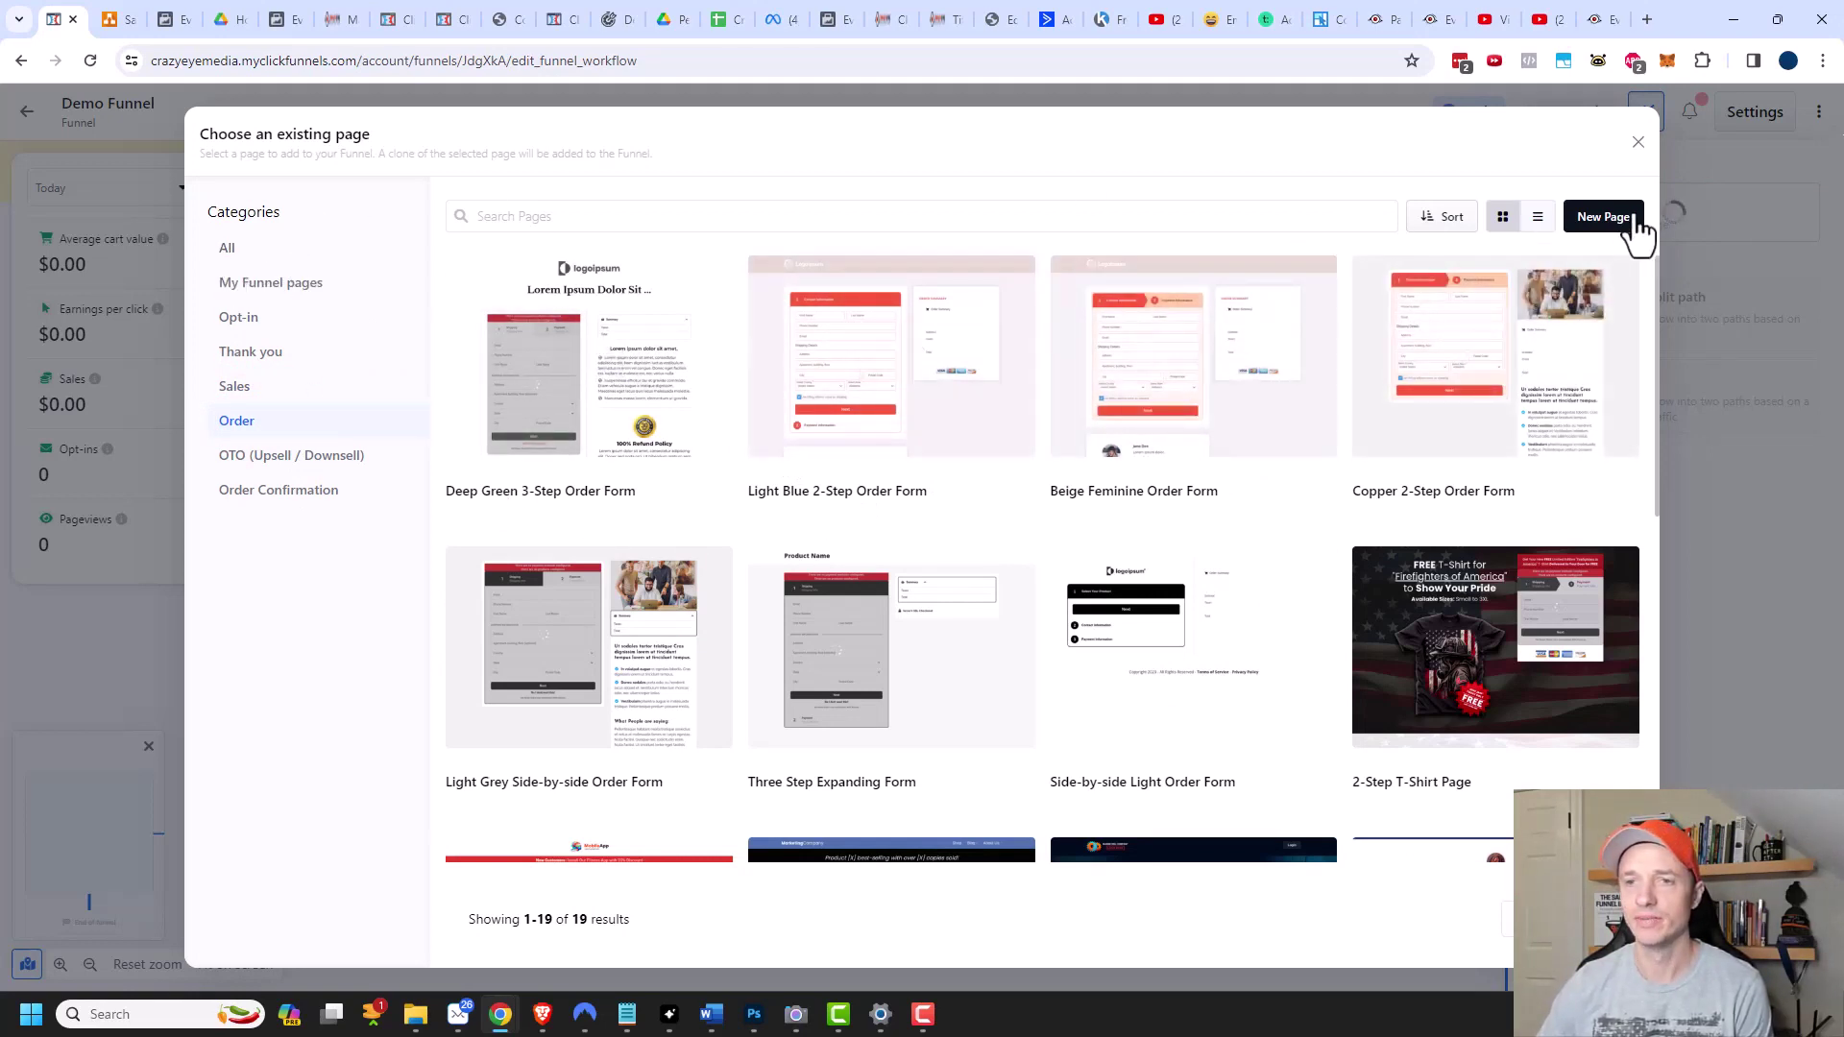
pyautogui.scroll(-1, 970, 634)
pyautogui.scroll(-5, 965, 619)
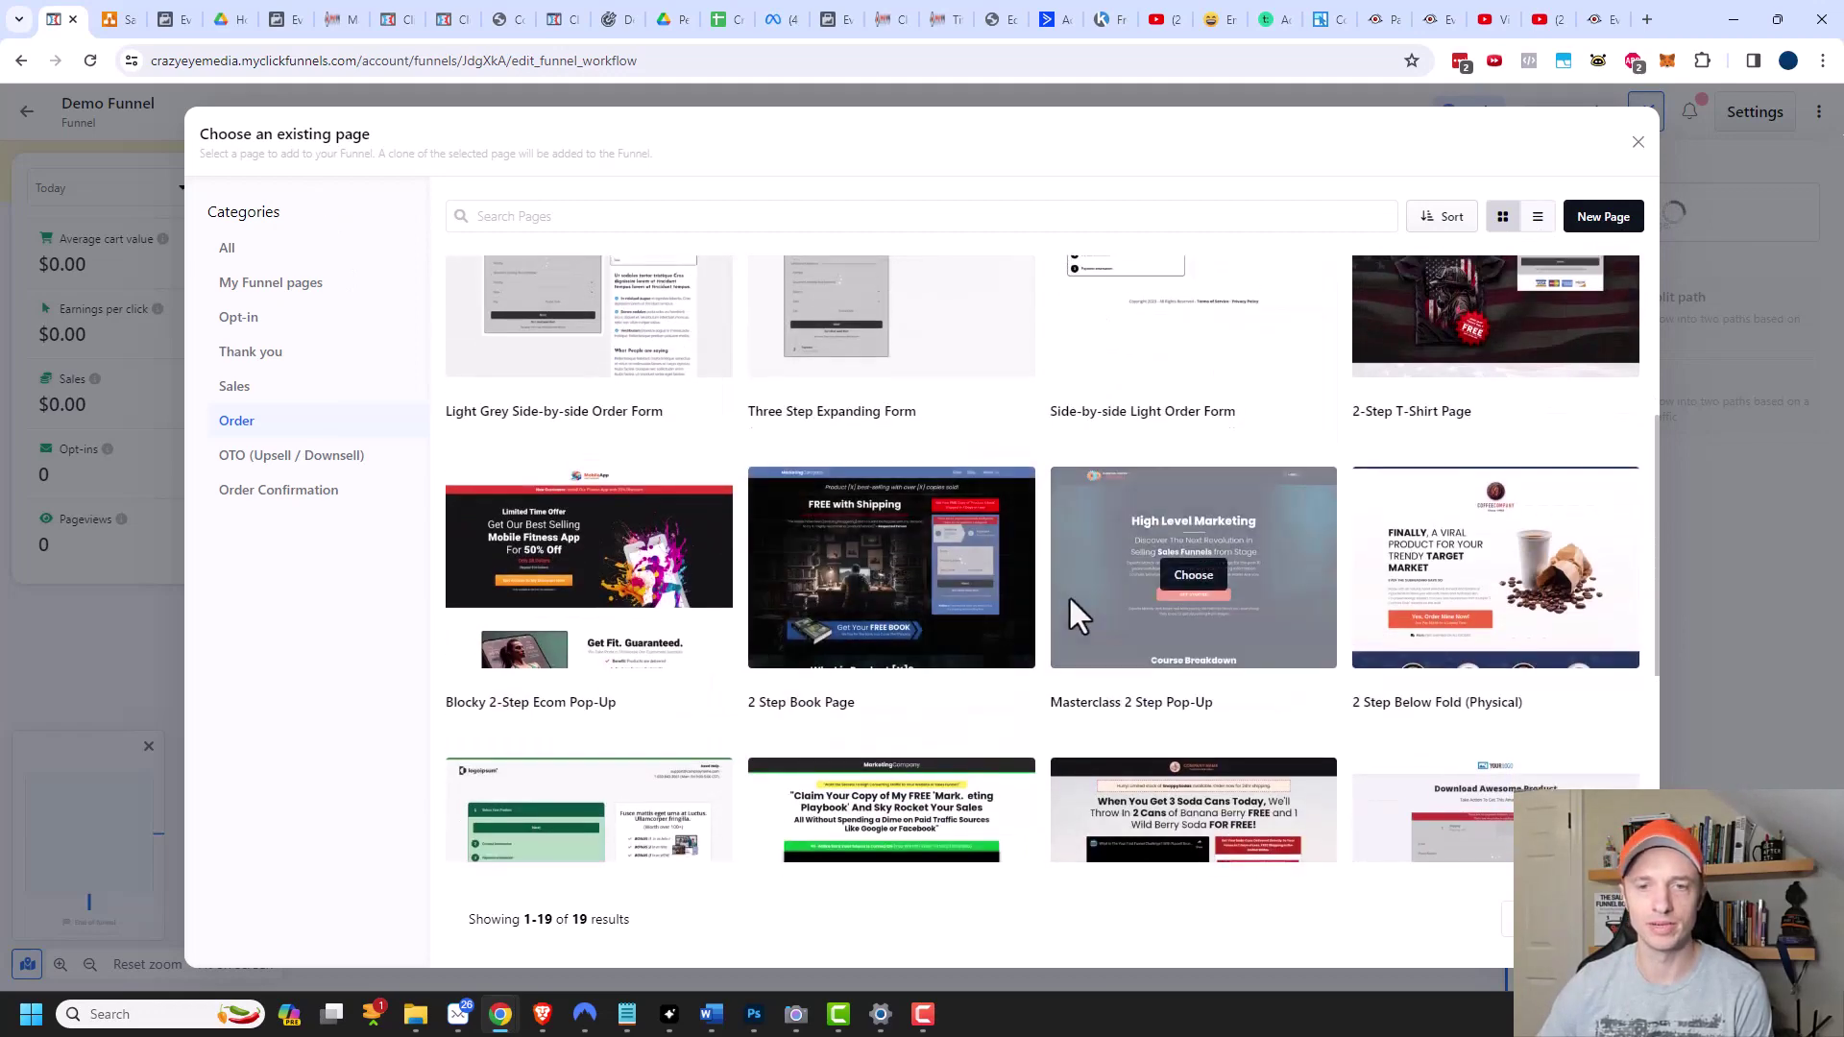
pyautogui.scroll(5, 1068, 596)
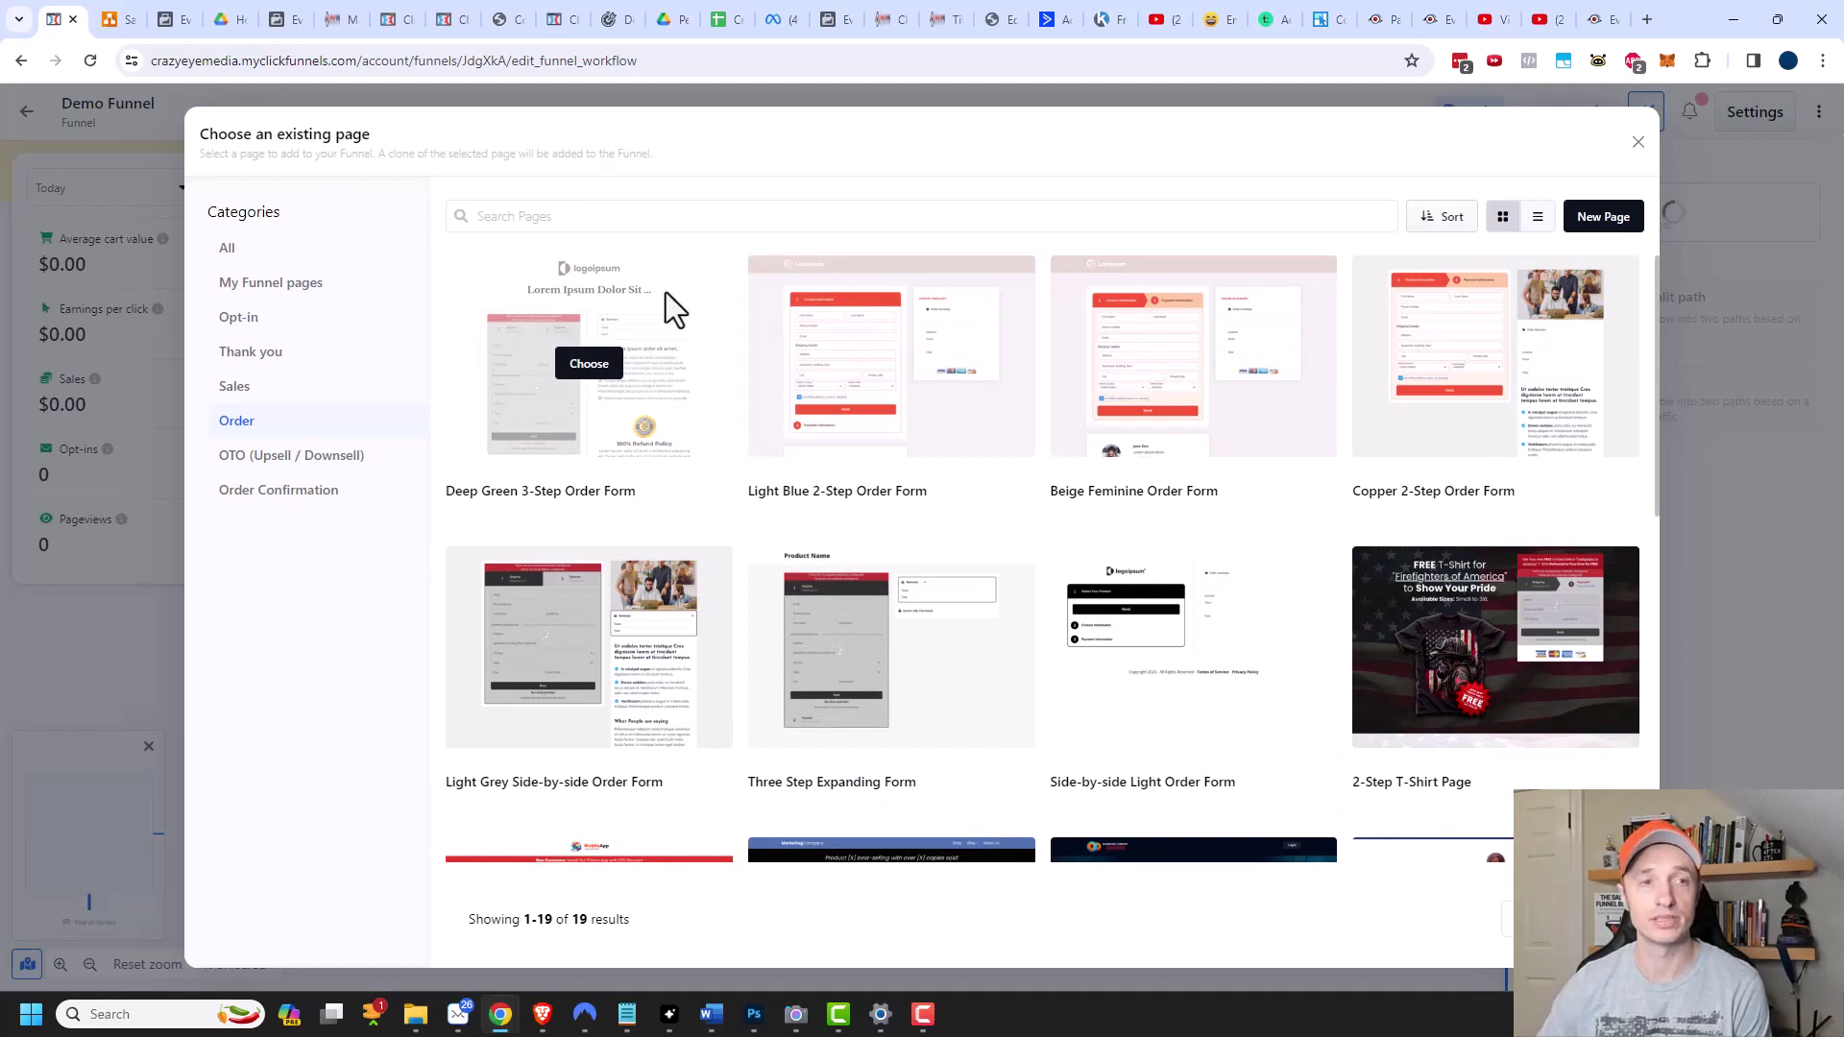
pyautogui.click(293, 300)
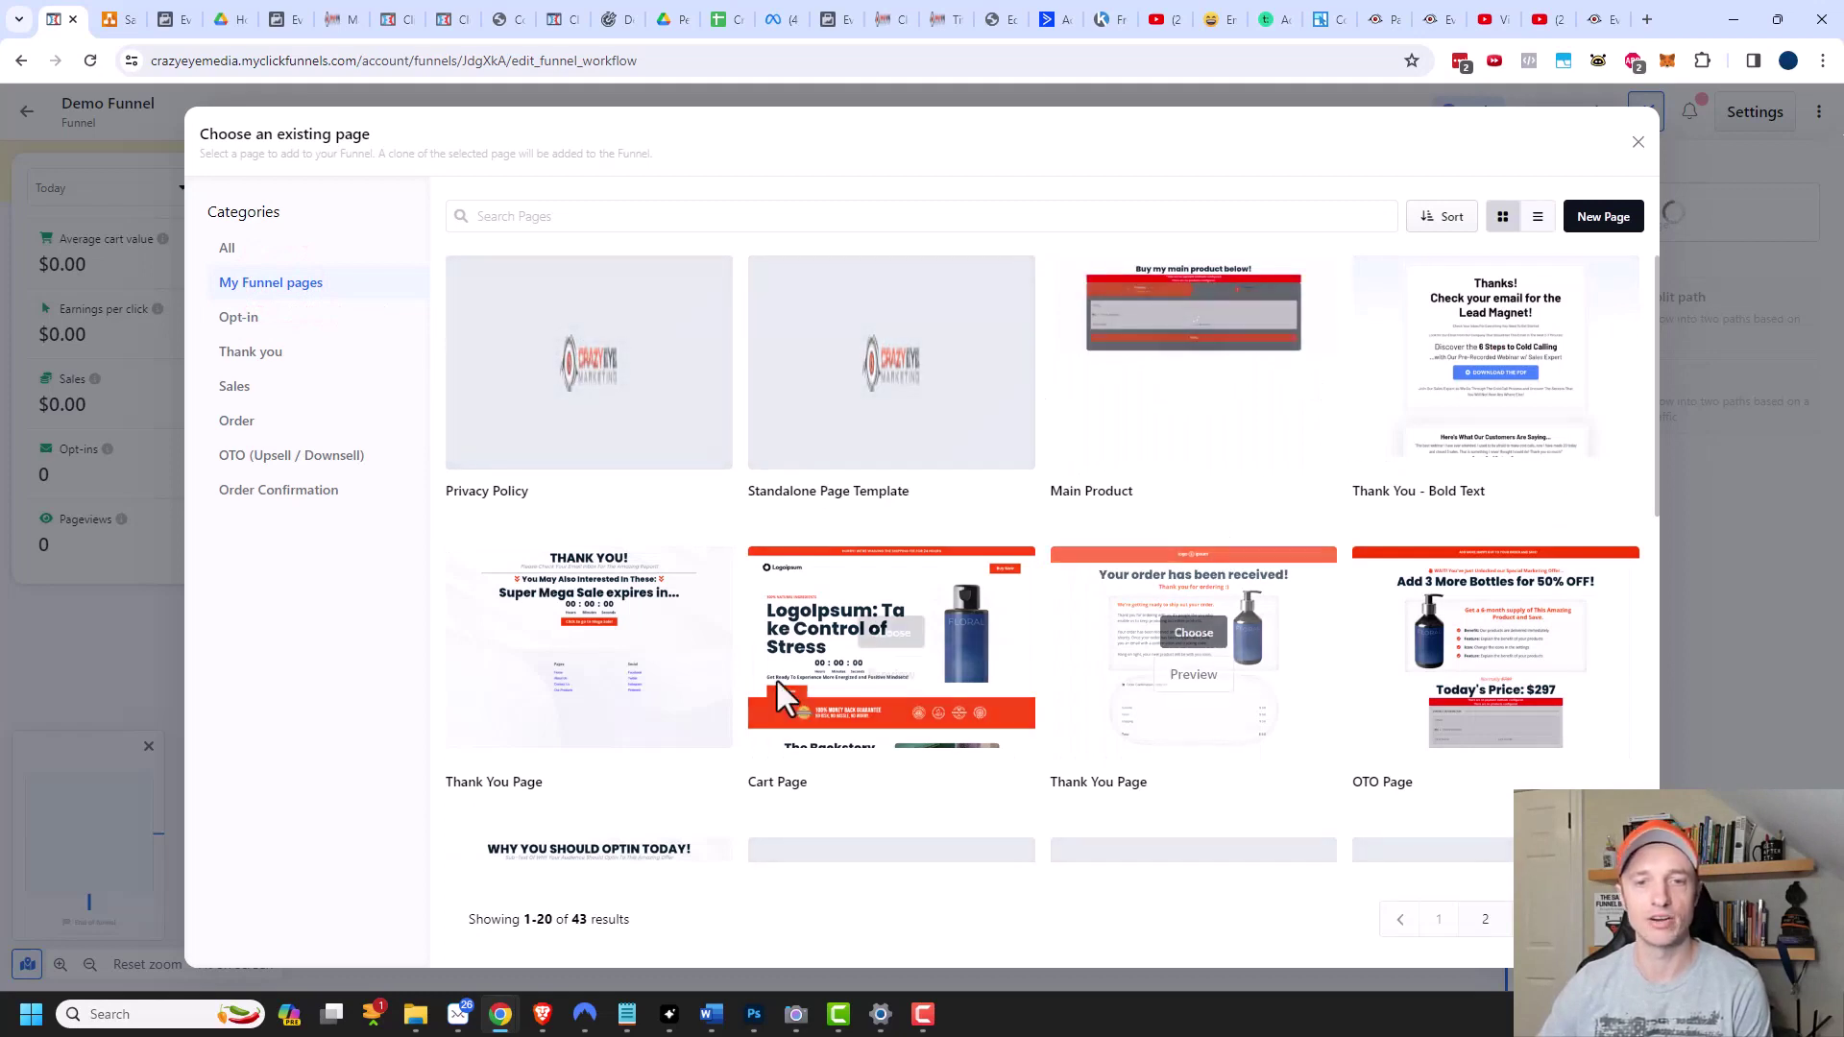
pyautogui.moveTo(1218, 389)
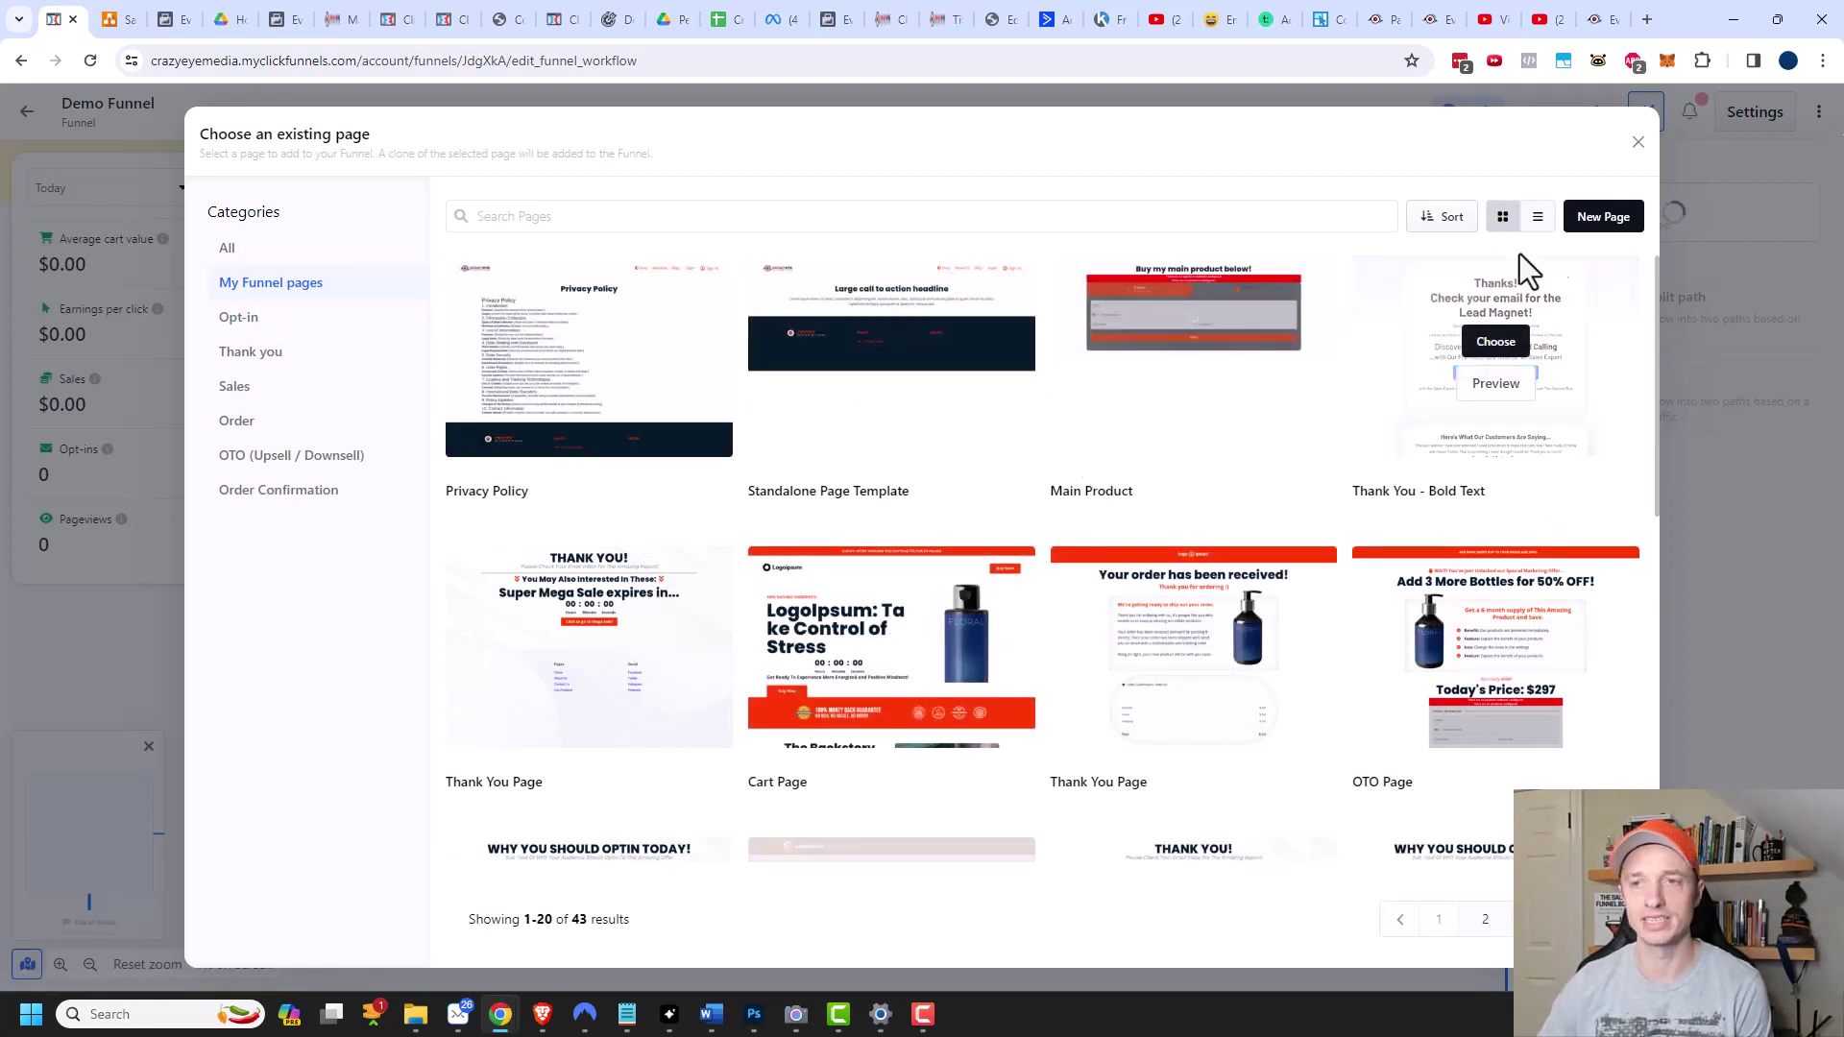
pyautogui.click(1603, 218)
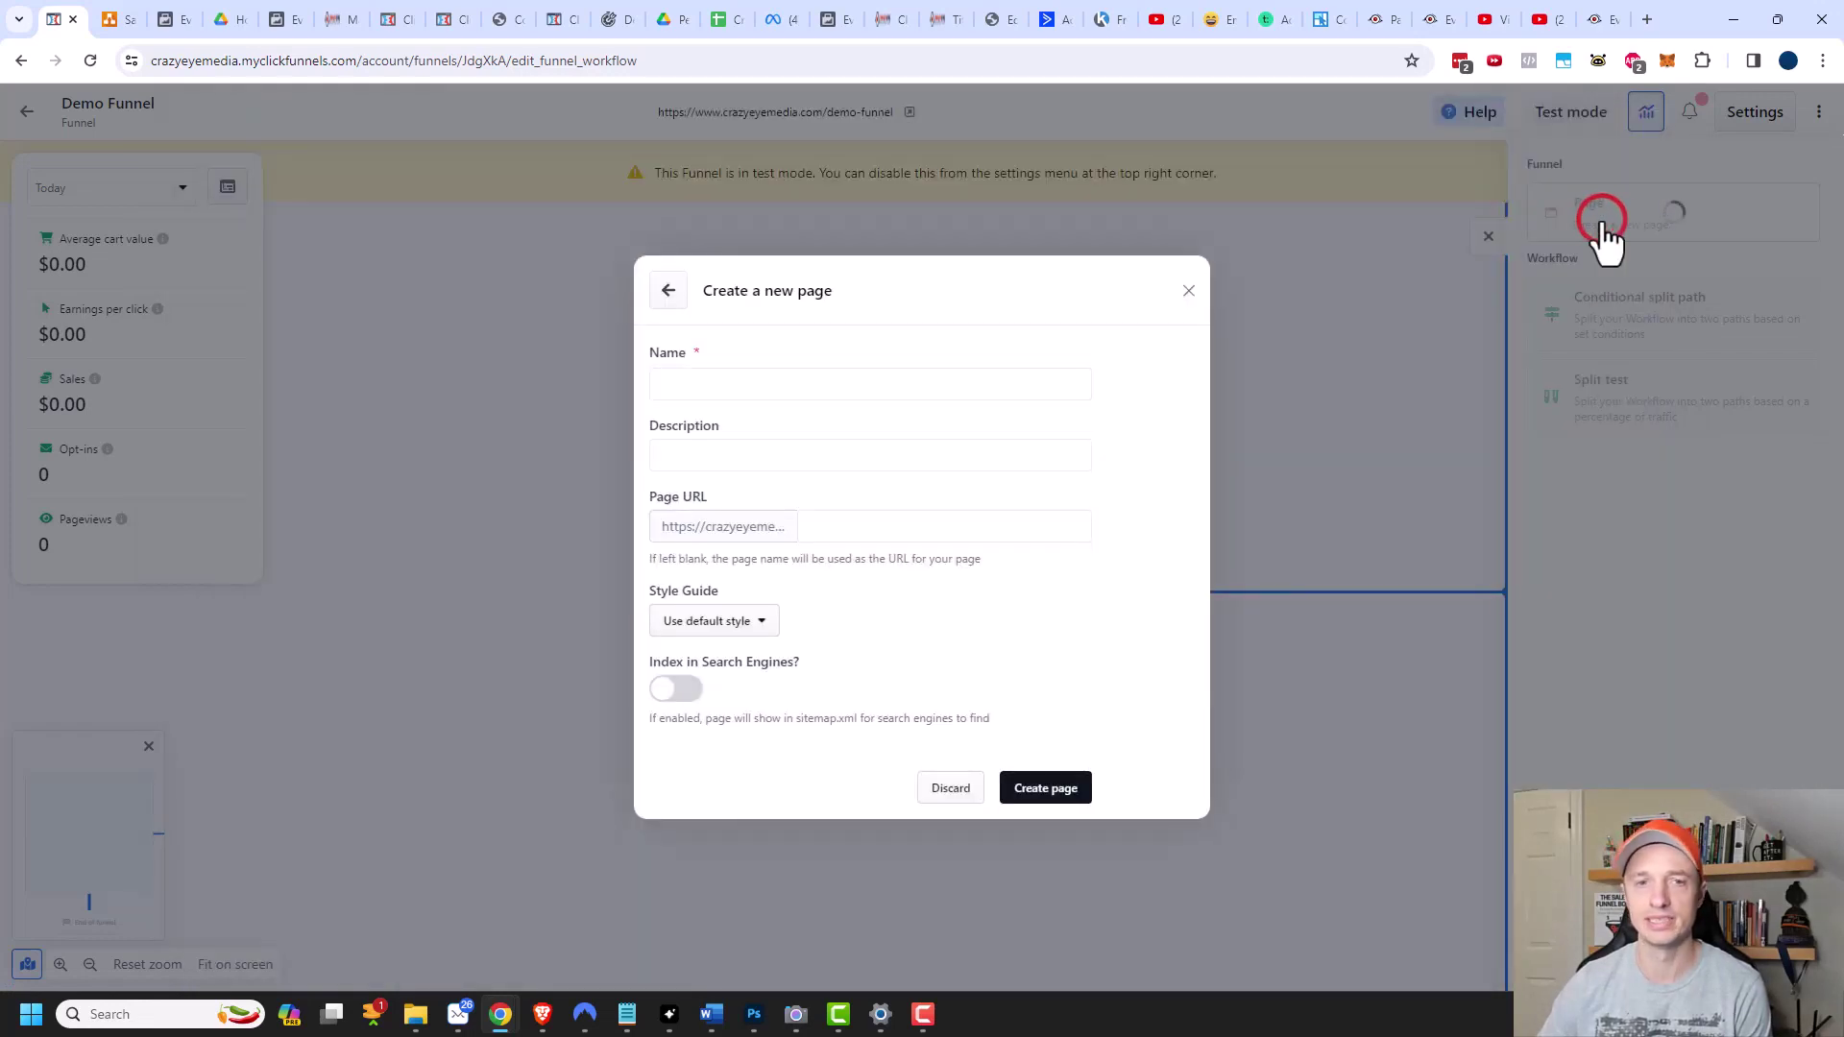
# Create the 'Main Product' page at URL slug 'main' with search engine indexing enabled.
pyautogui.click(800, 398)
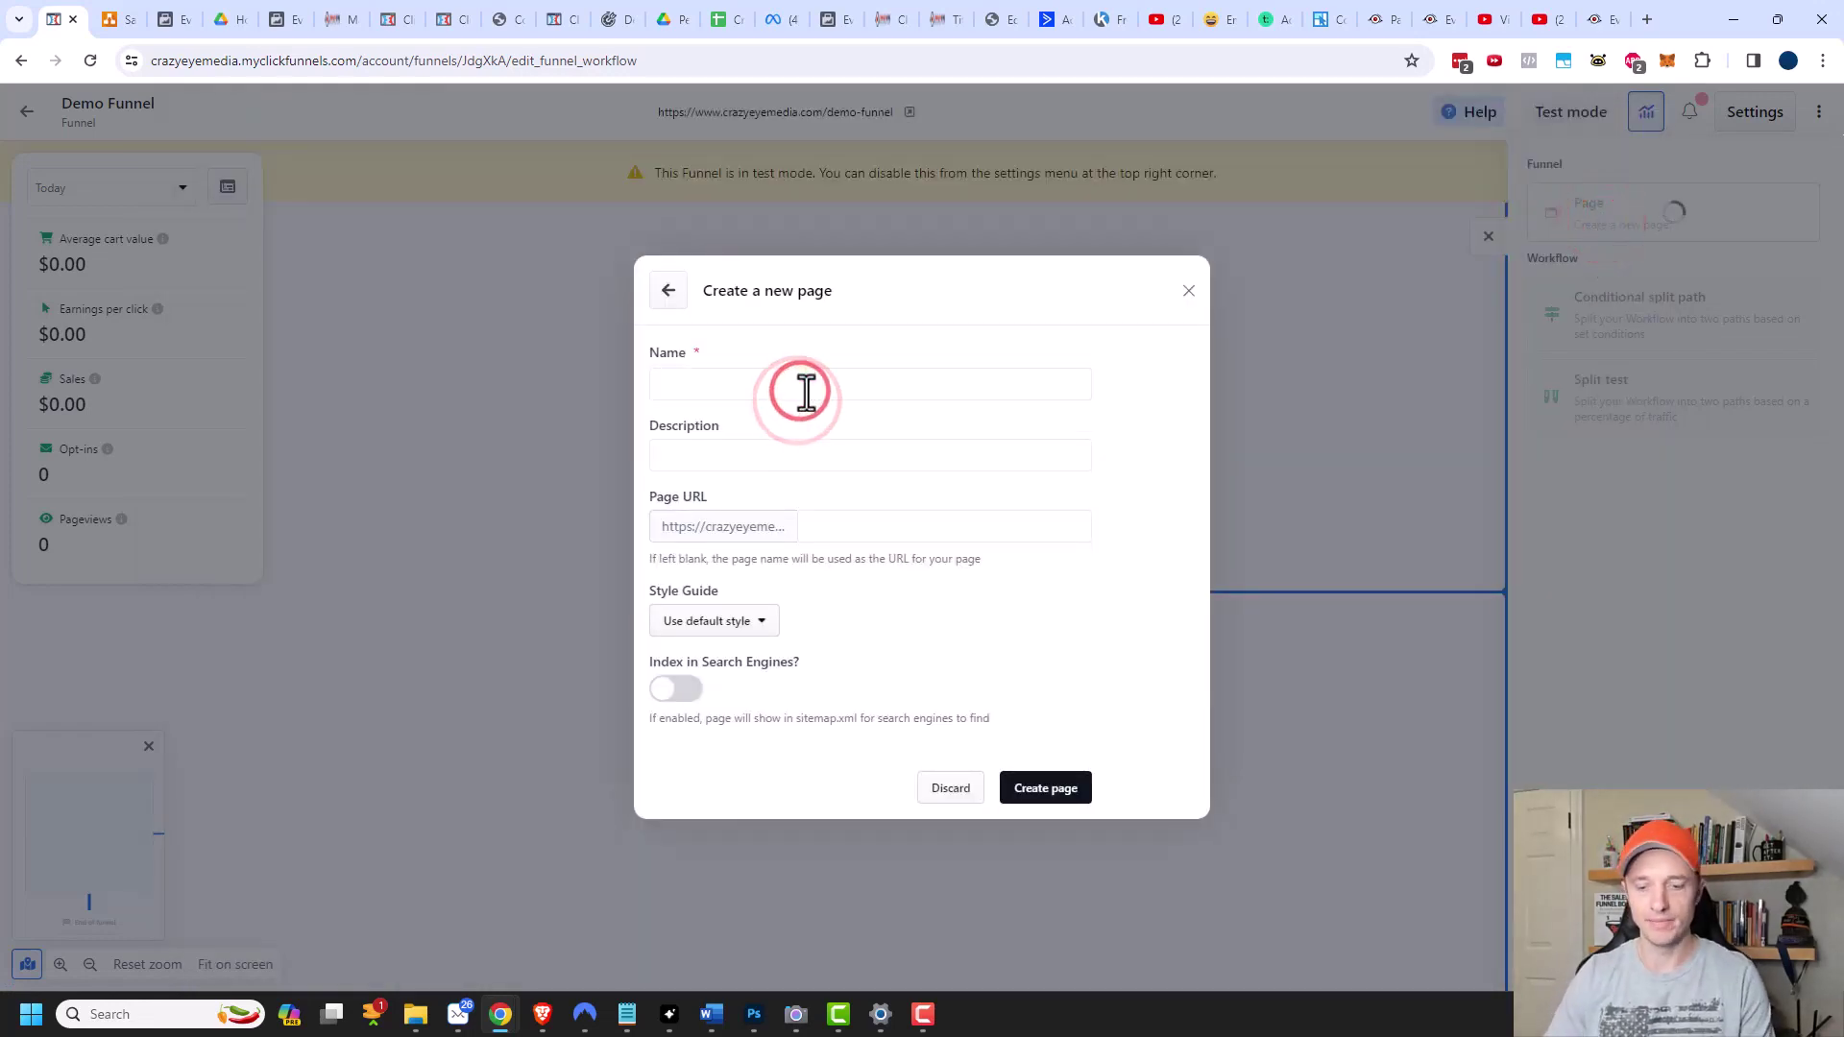
pyautogui.write('Main Produ')
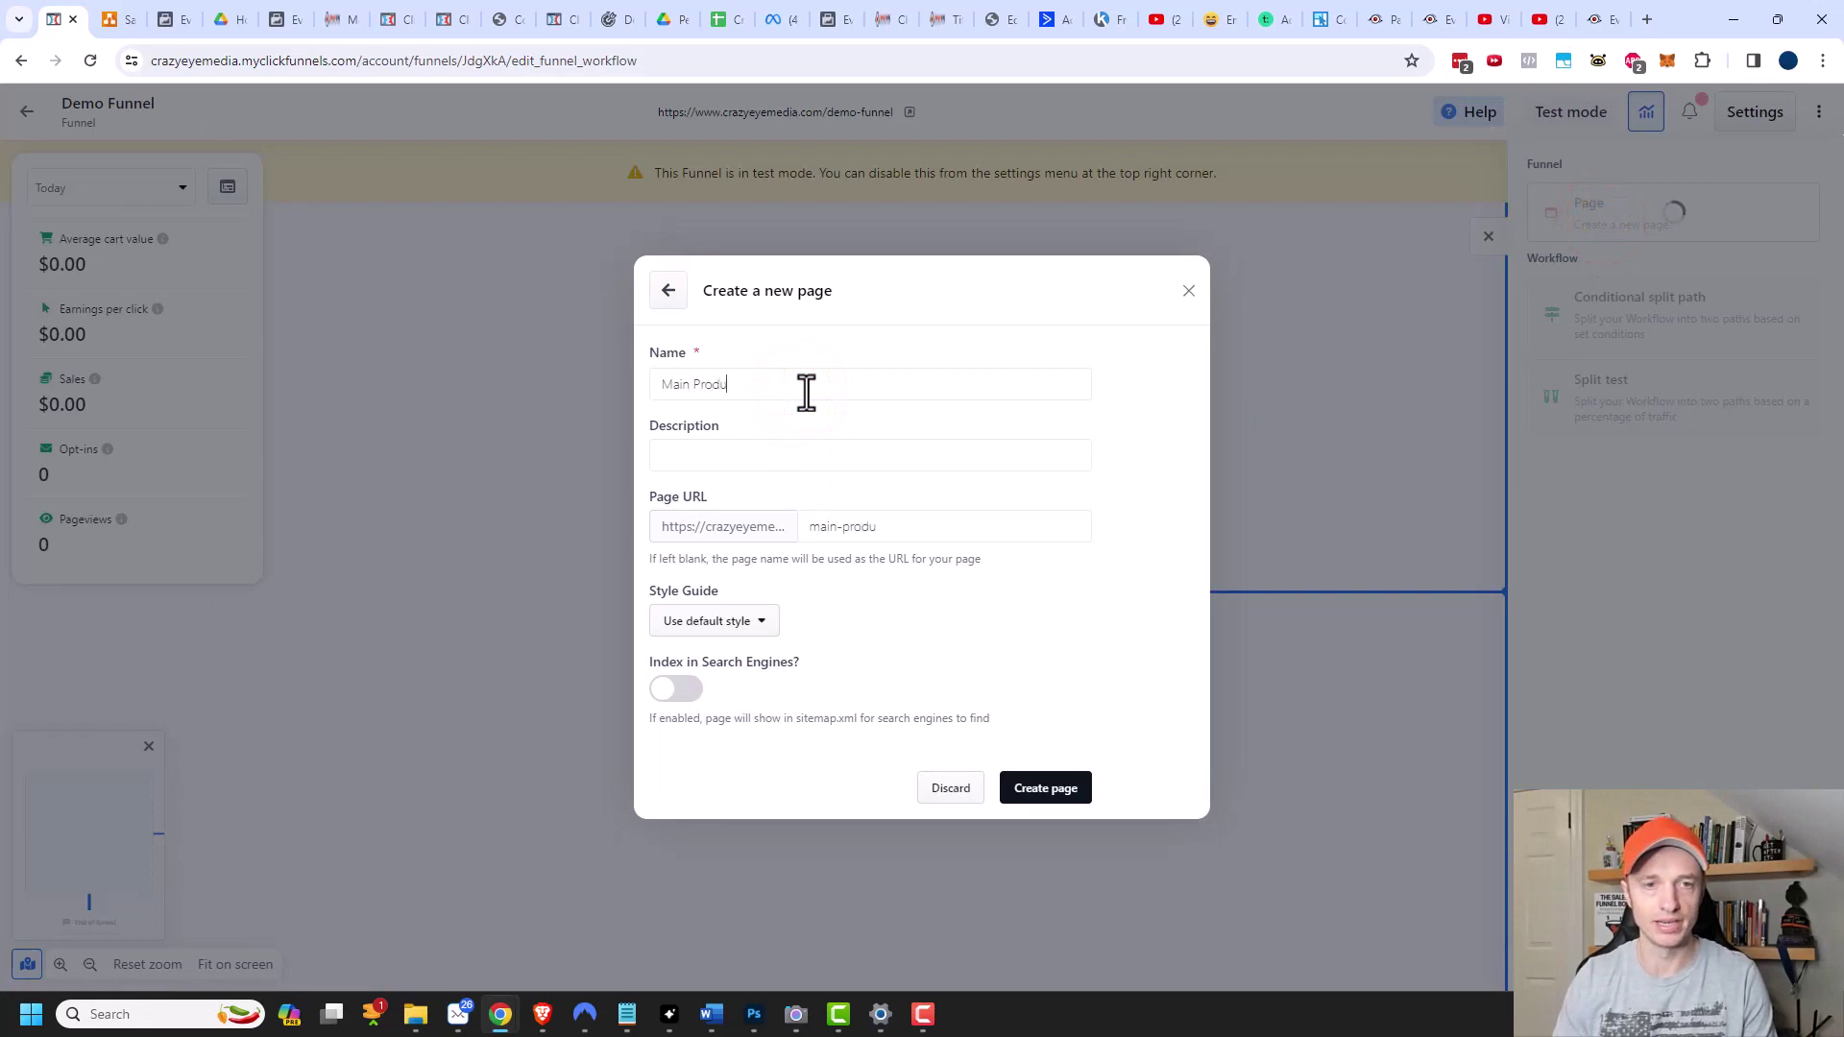
pyautogui.write('ct')
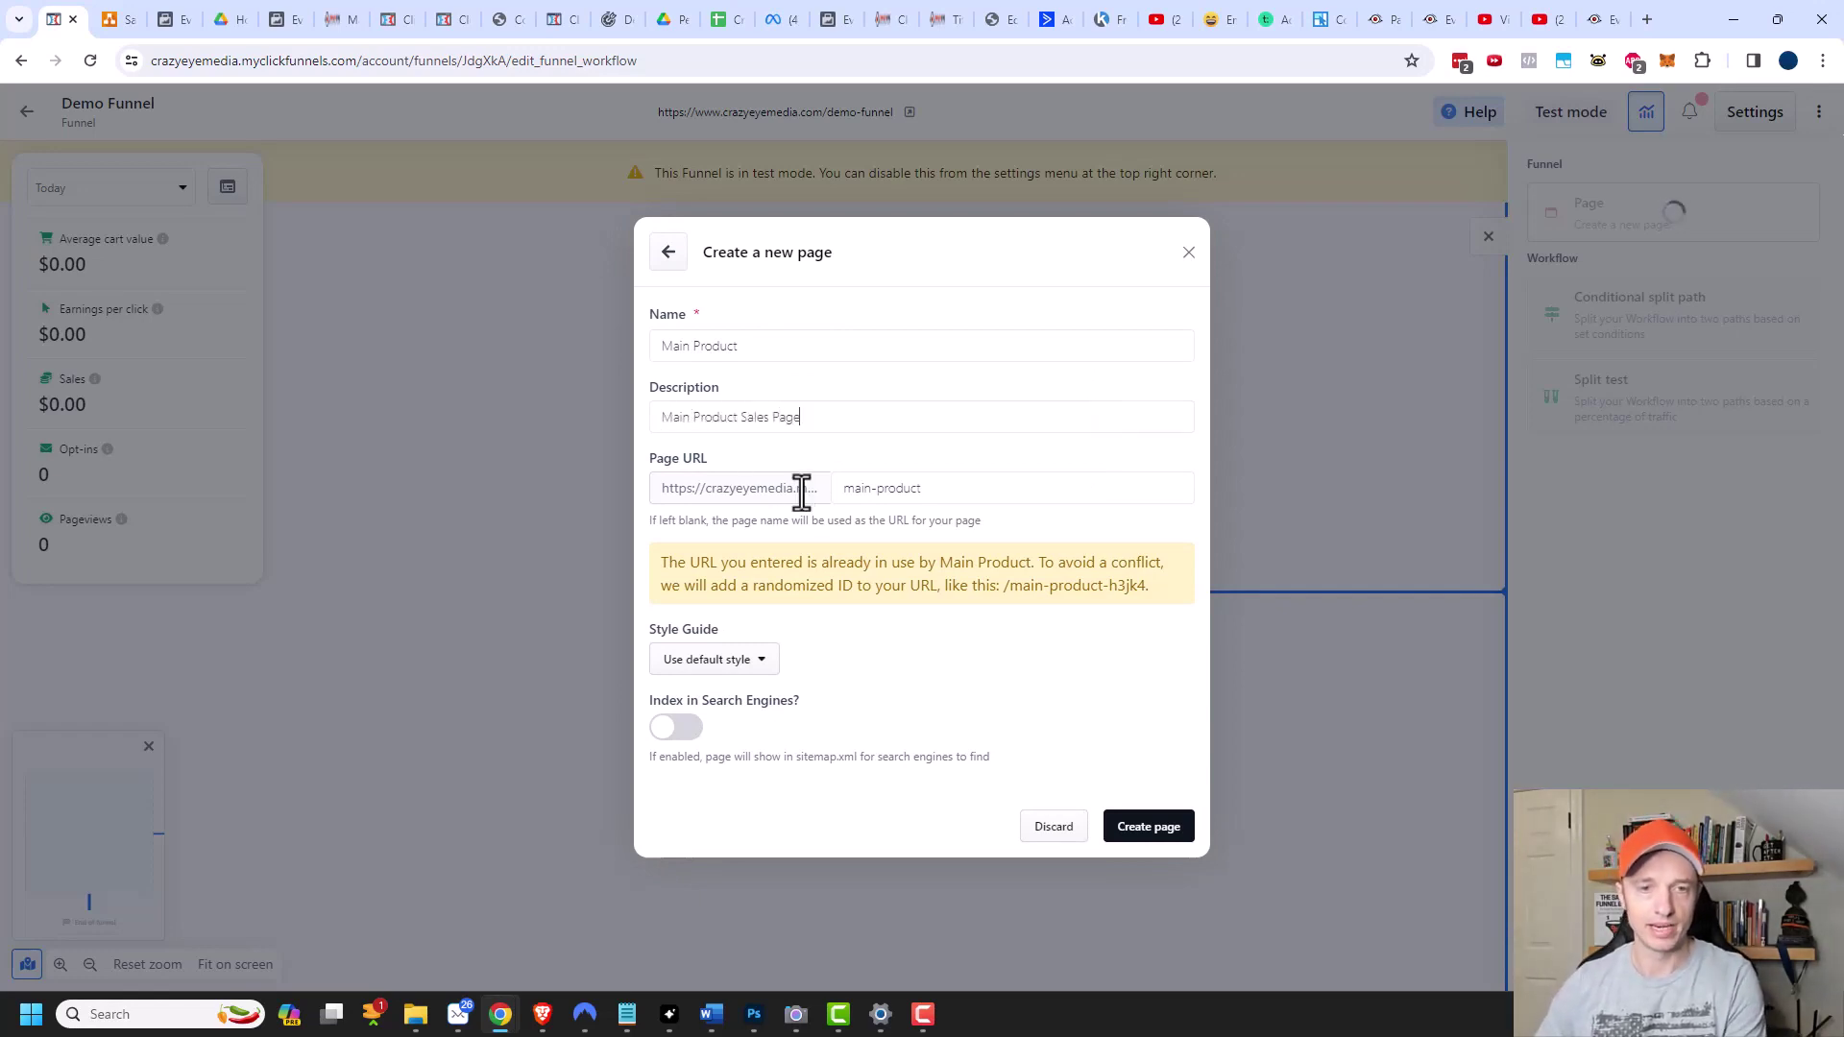
pyautogui.moveTo(871, 490); pyautogui.dragTo(1025, 490)
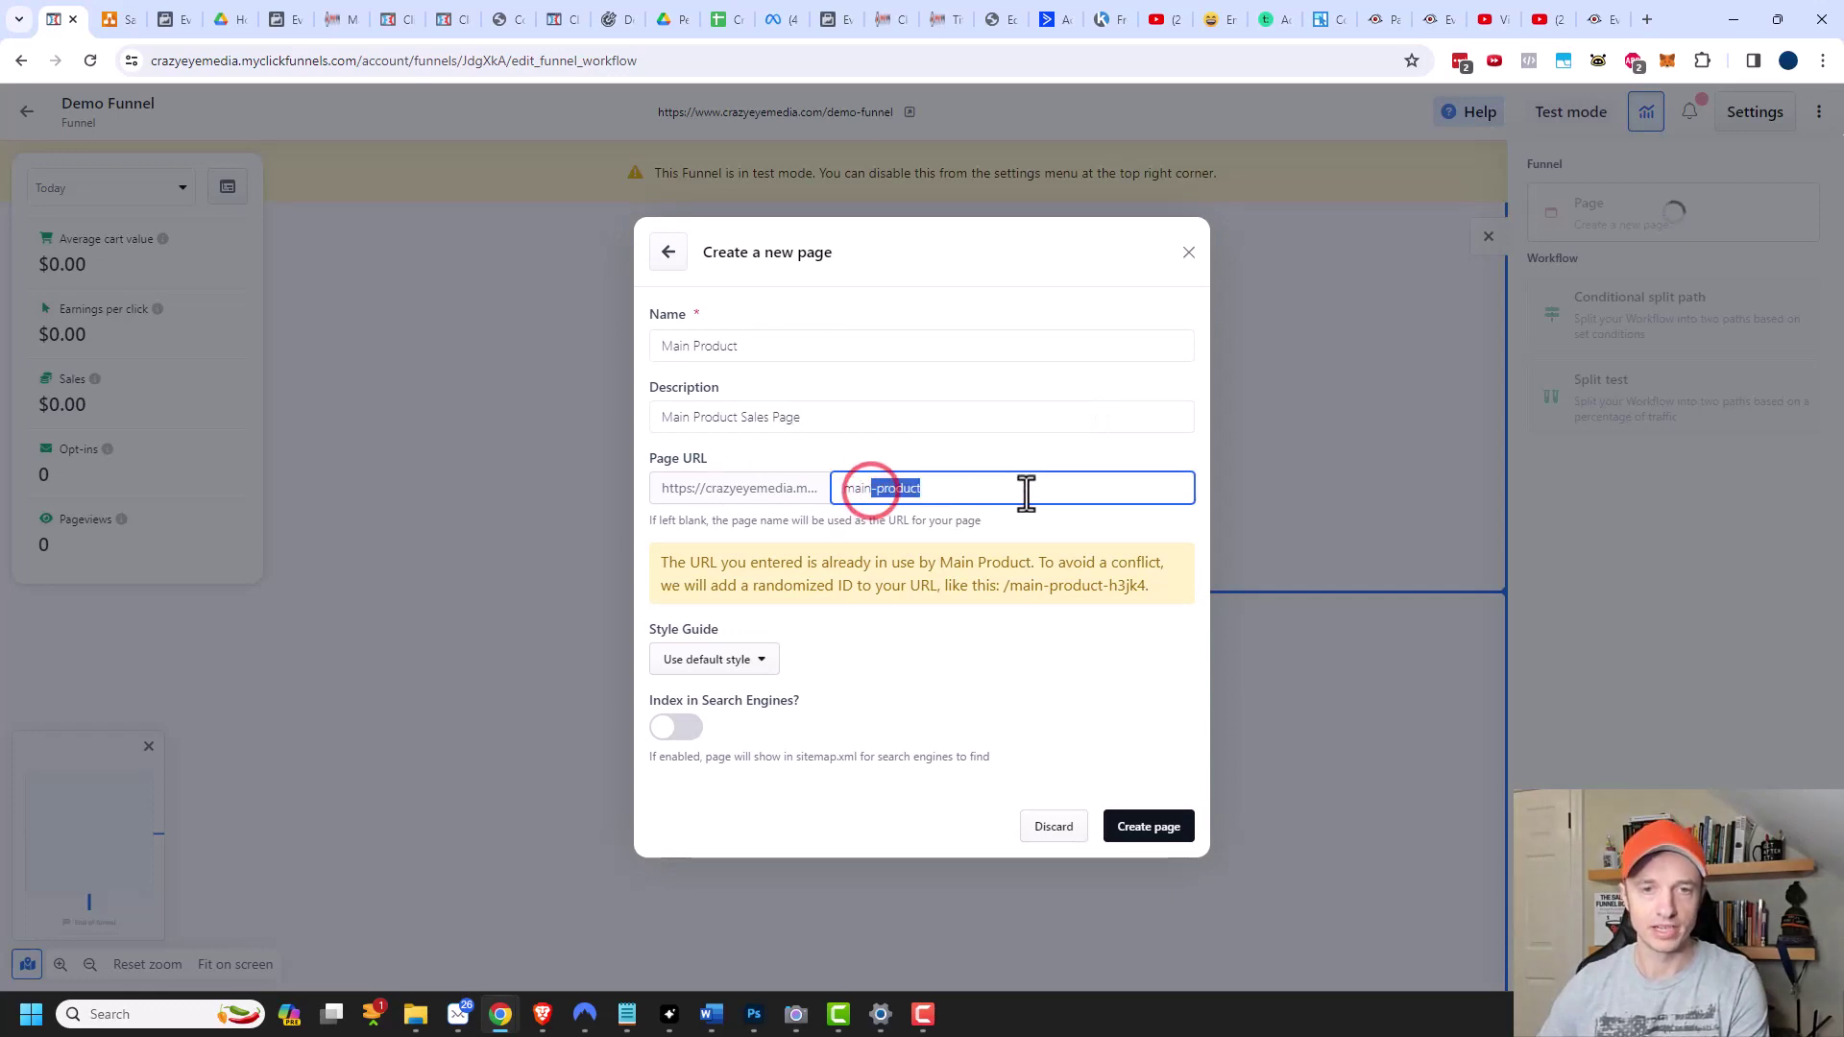
pyautogui.write('main')
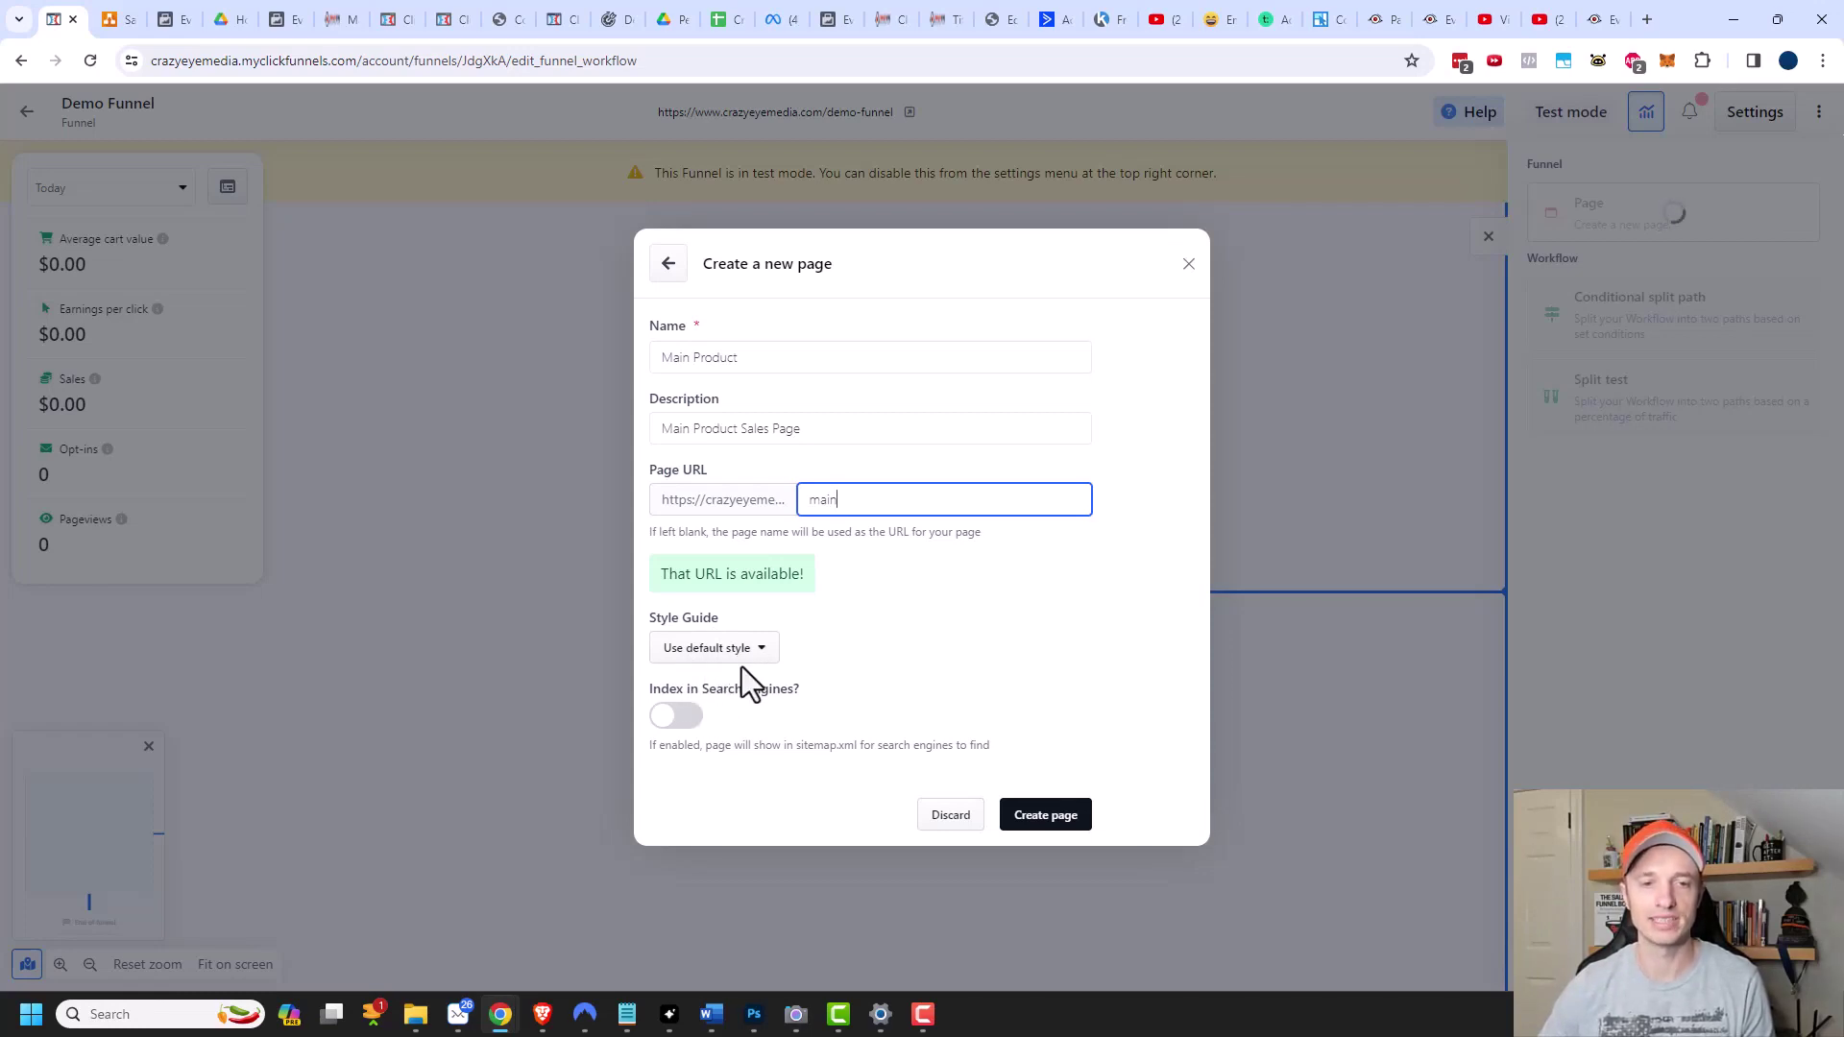
pyautogui.click(680, 723)
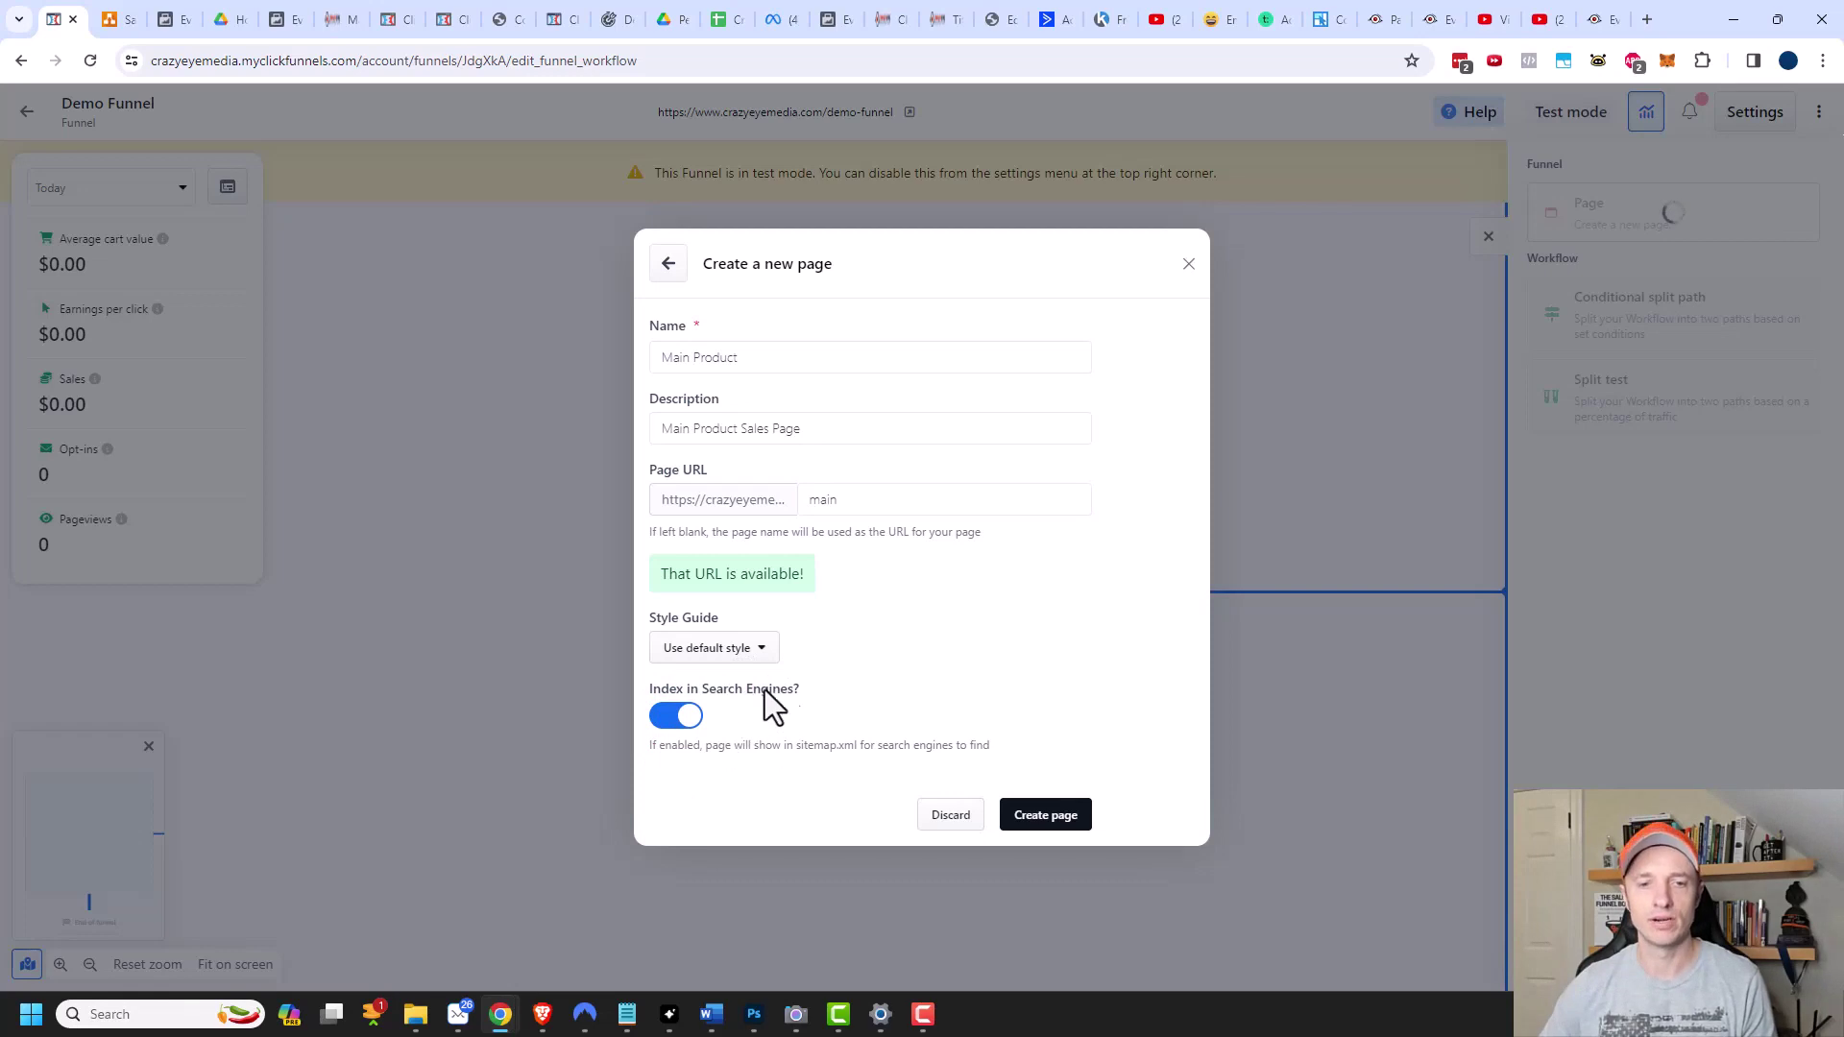
pyautogui.click(1045, 817)
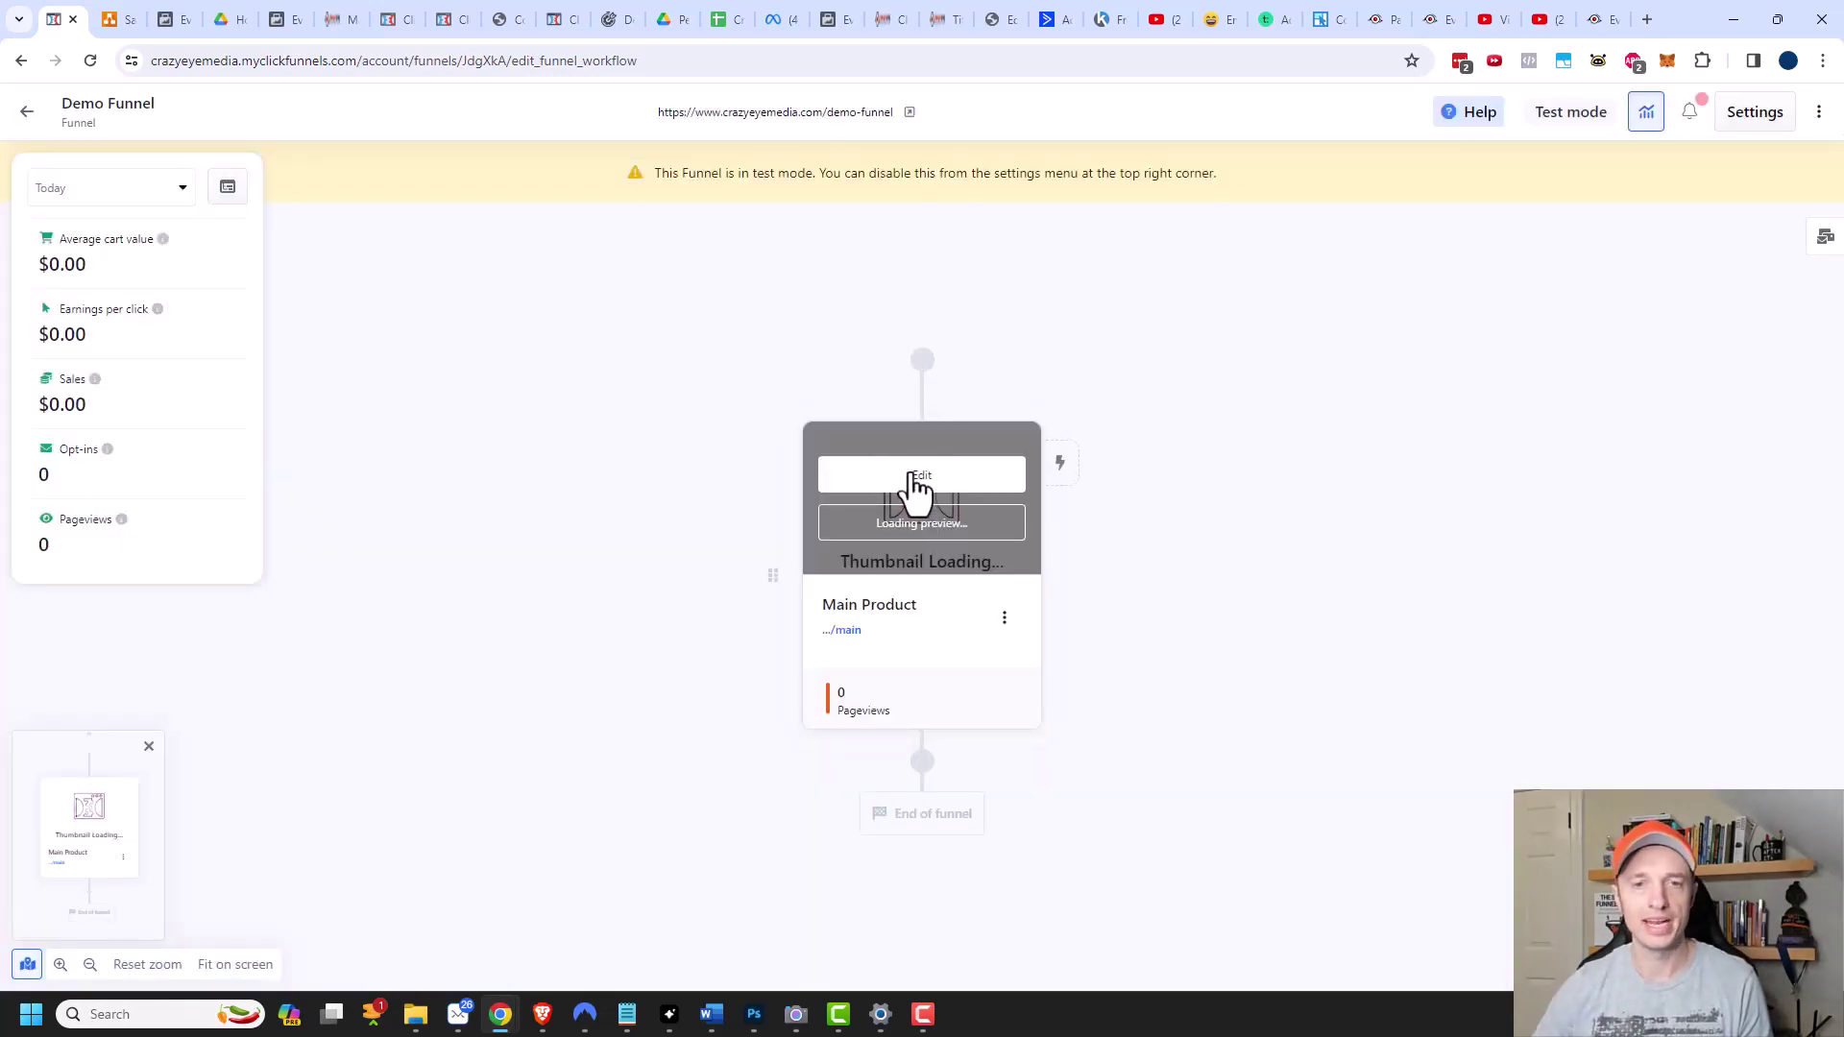
# In the Main Product page editor, add a Full Page section, 1 Column row and Headline.
pyautogui.click(920, 485)
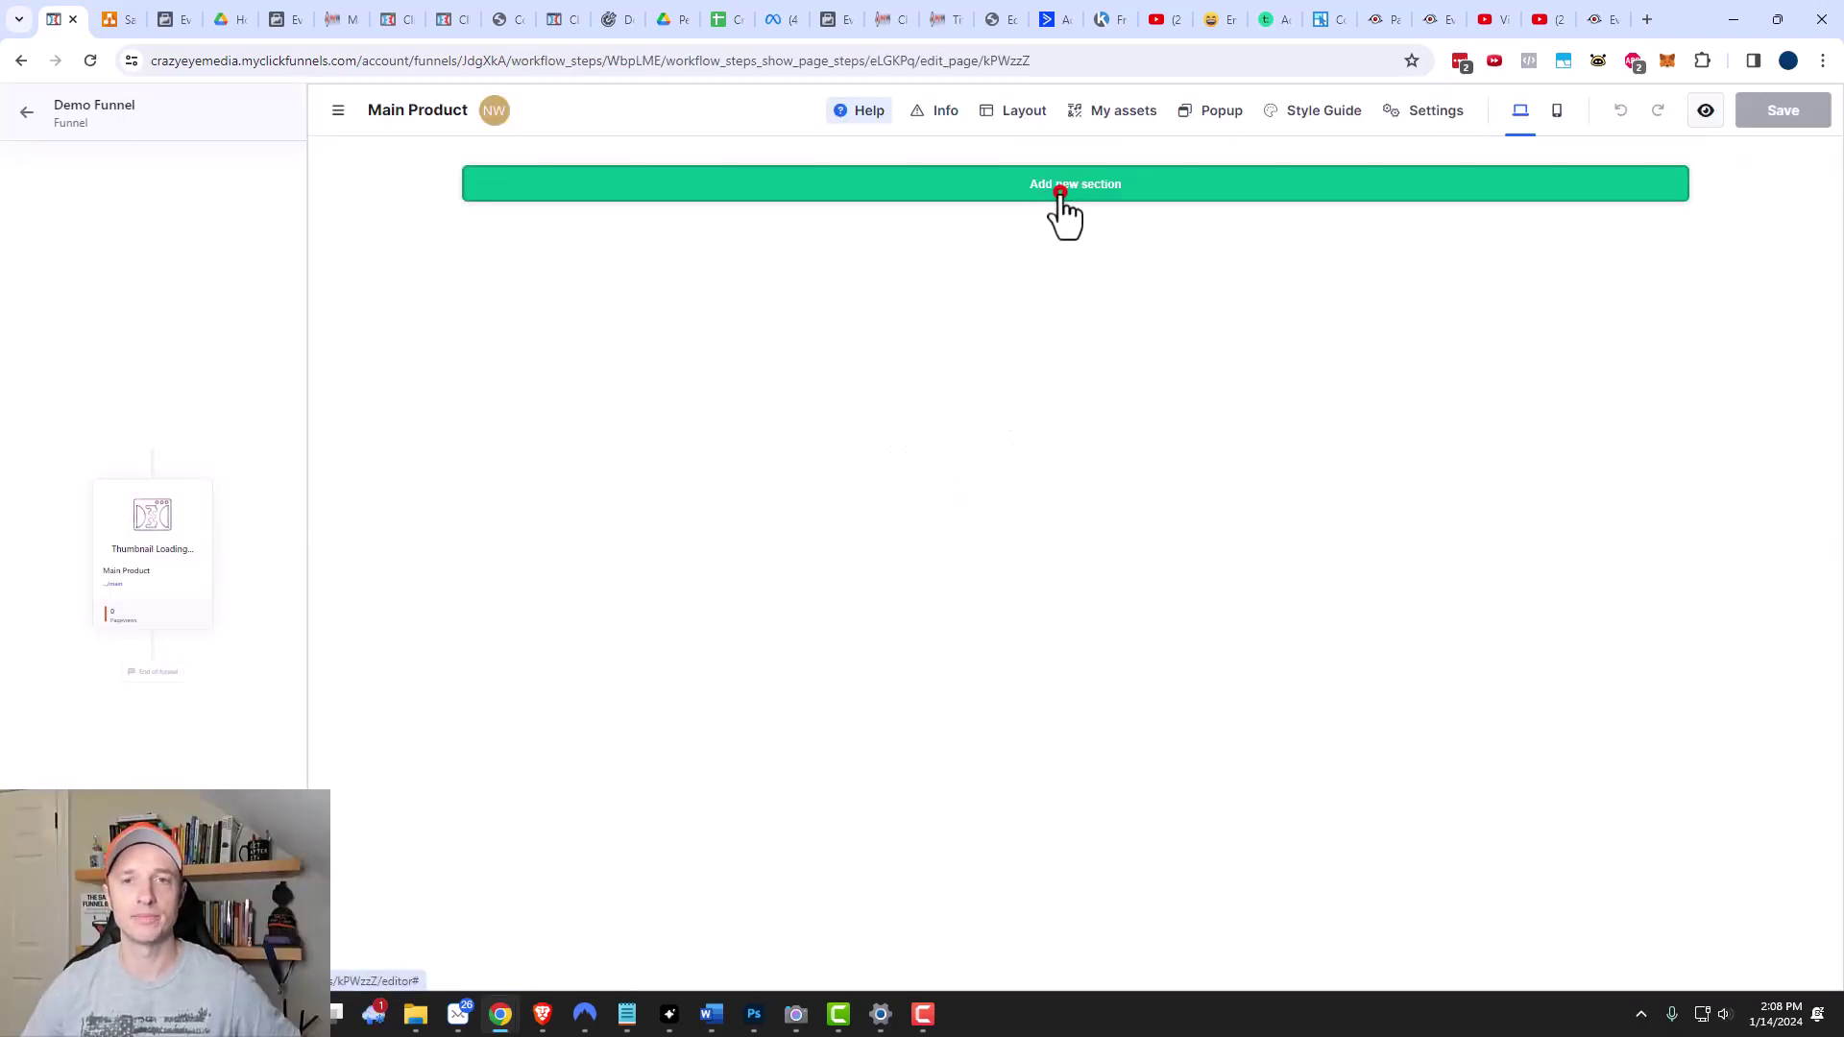
pyautogui.click(1068, 186)
pyautogui.click(1393, 319)
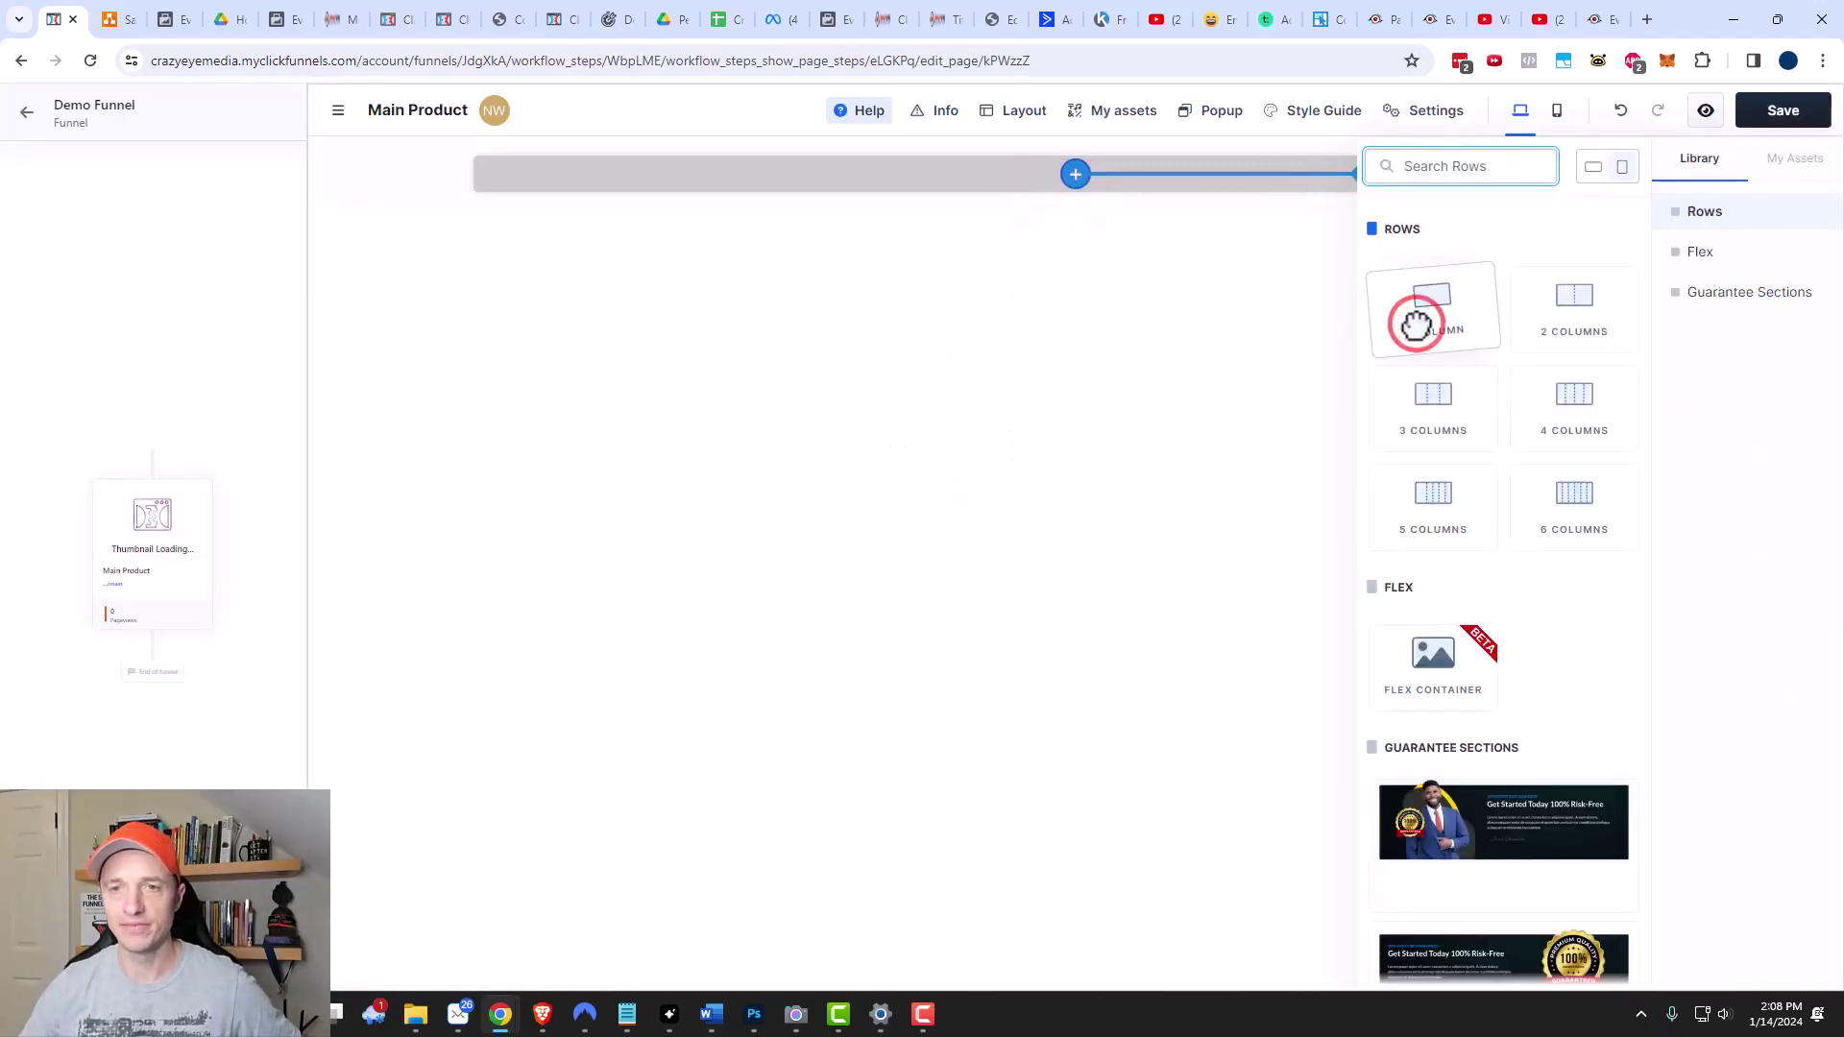
pyautogui.click(1428, 307)
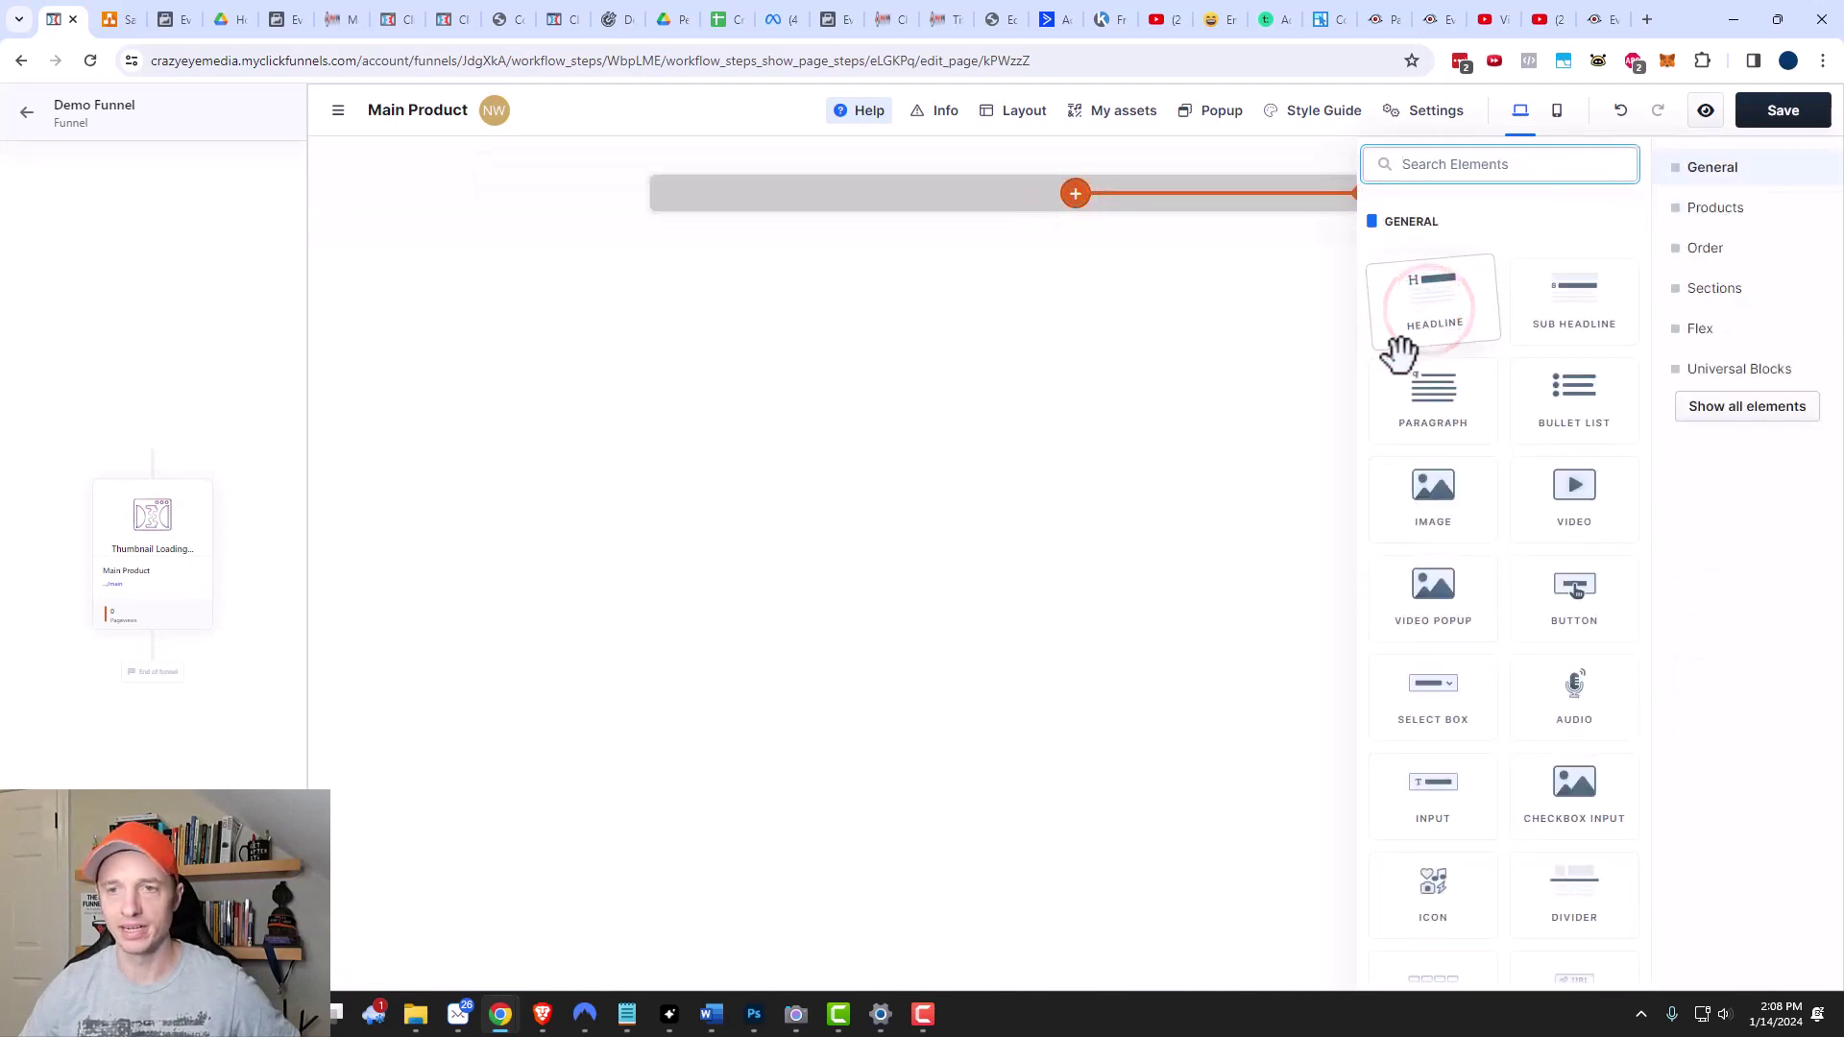
pyautogui.click(1442, 324)
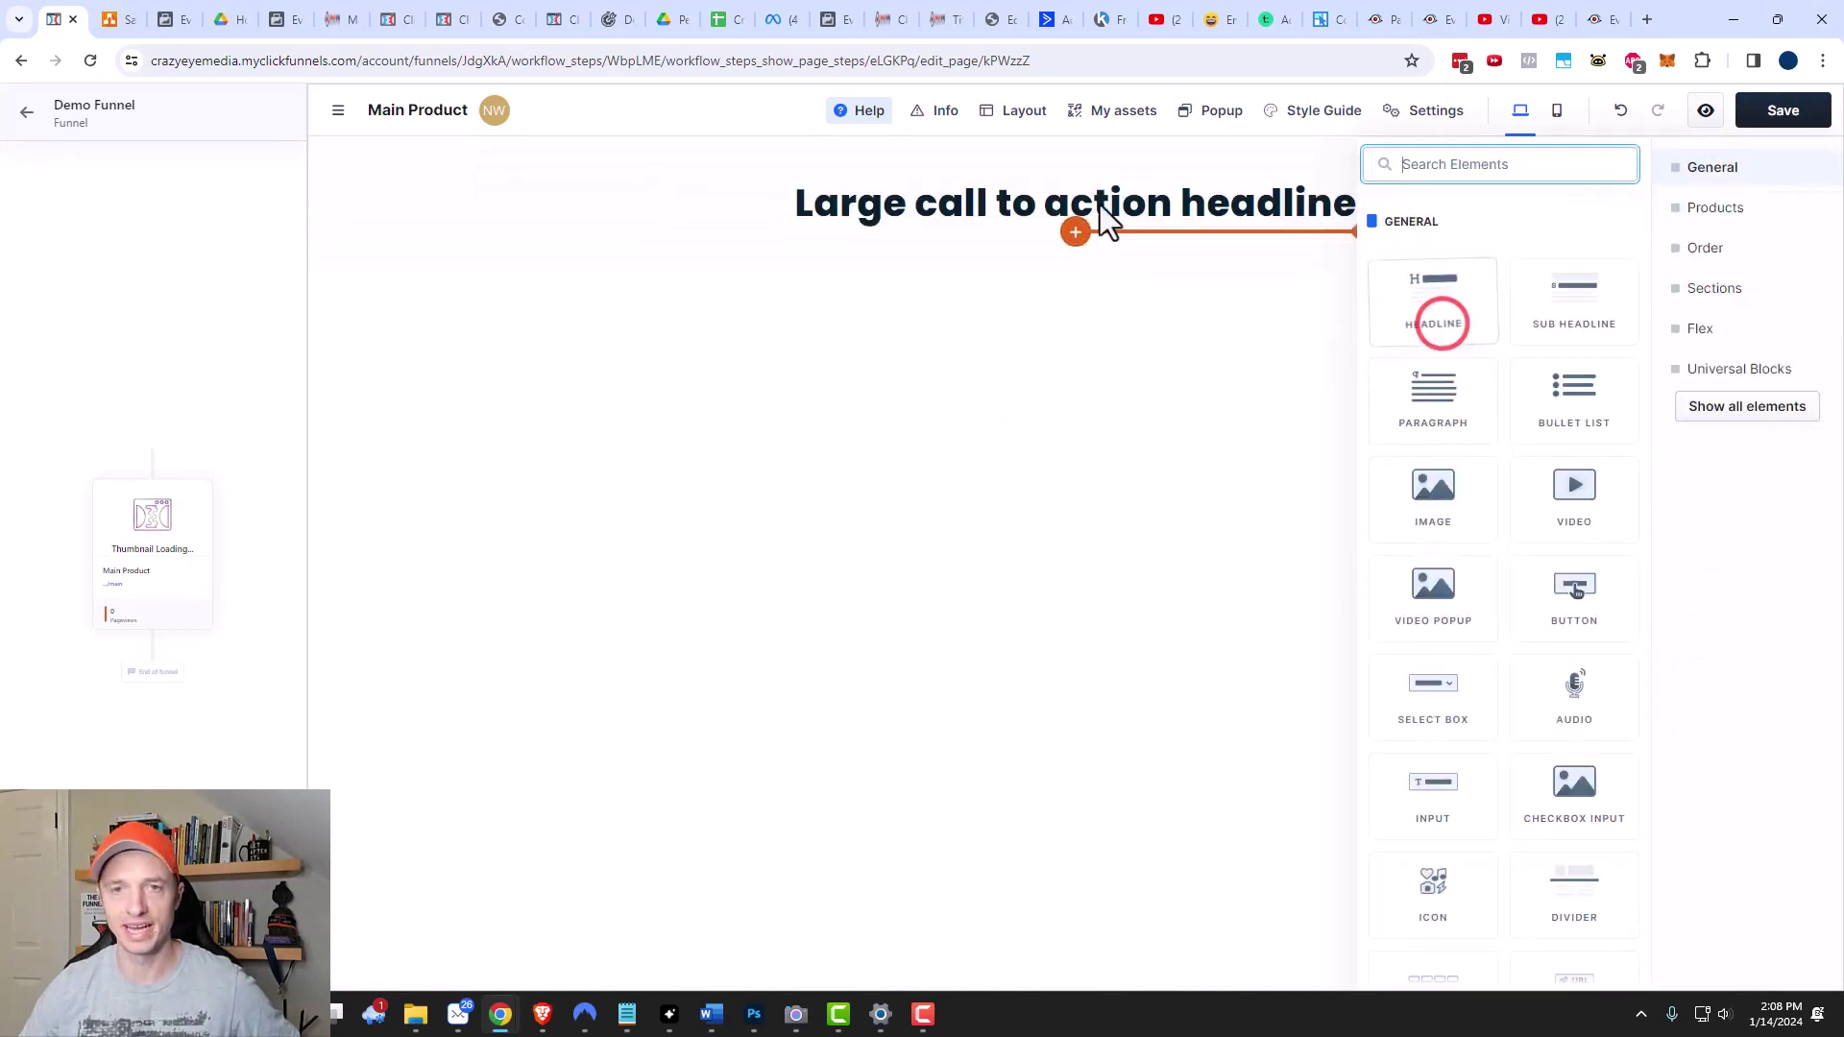
# Change the headline text to 'Buy the Main Product Below!'.
pyautogui.click(1162, 206)
pyautogui.click(1232, 204)
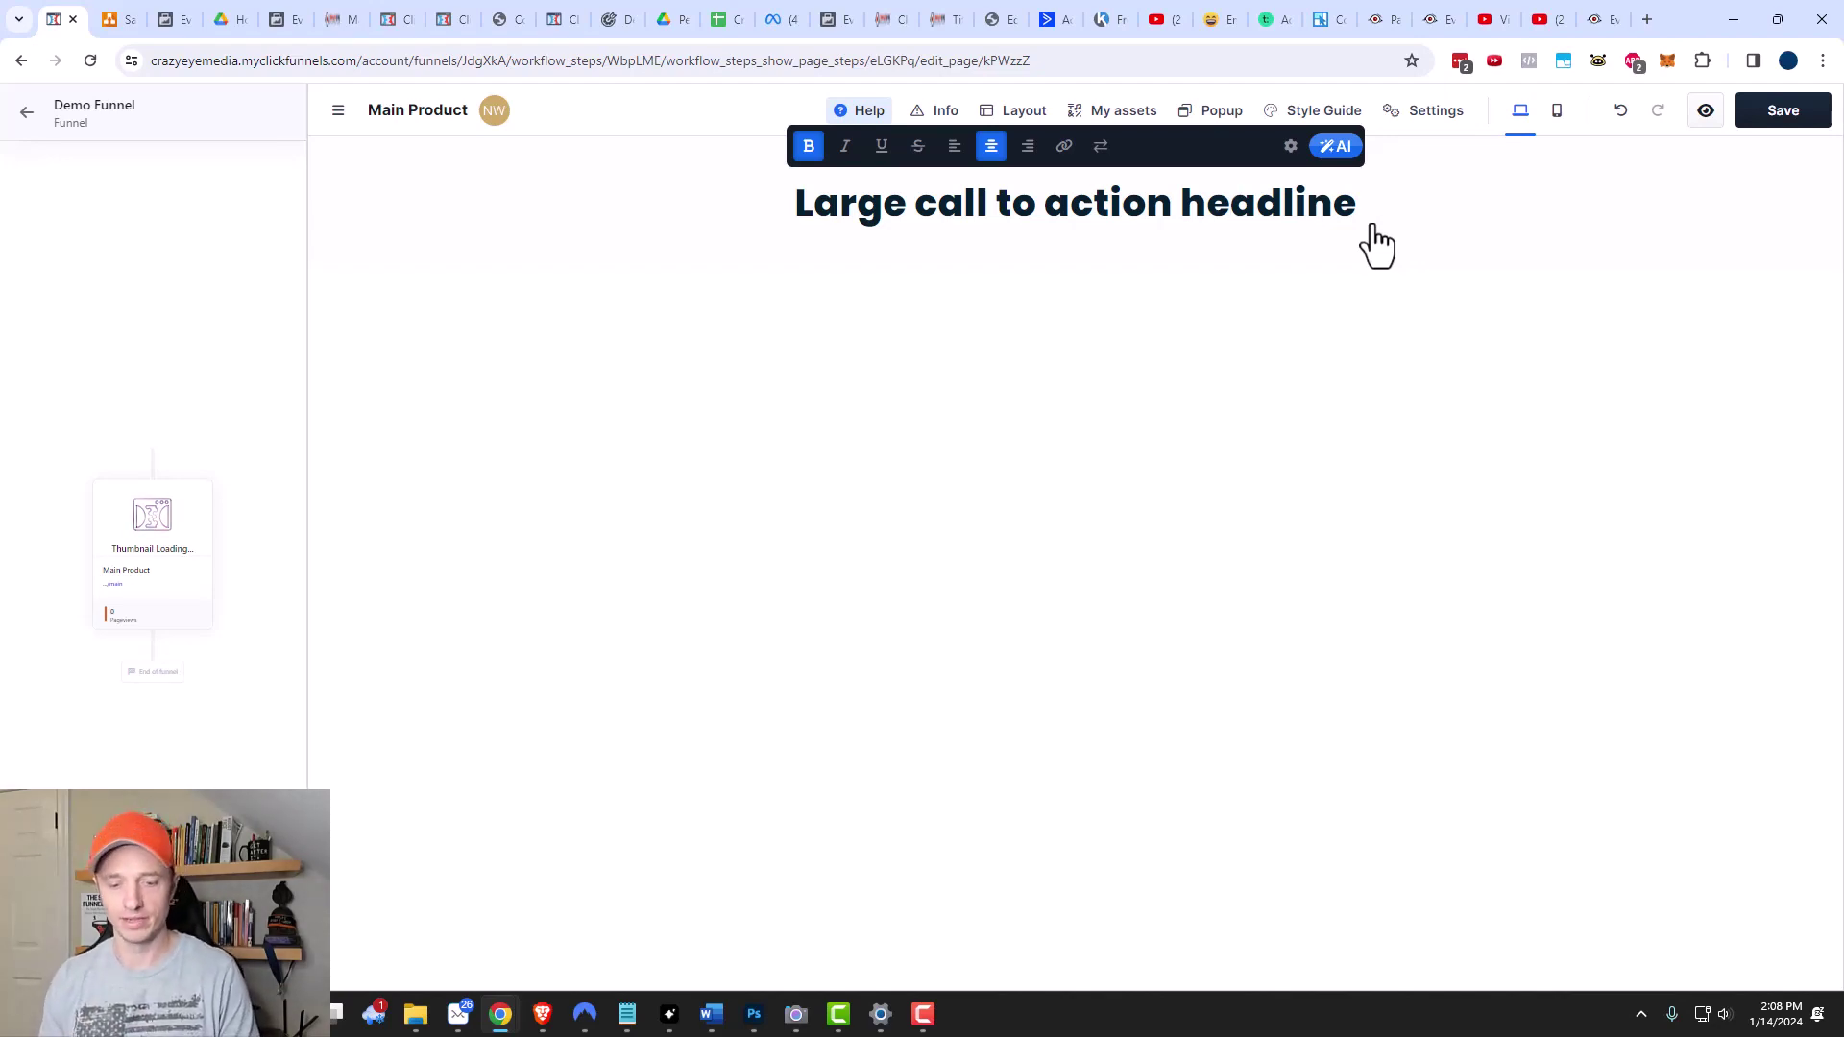
pyautogui.hotkey('ctrl', 'a')
pyautogui.write('Buy the M')
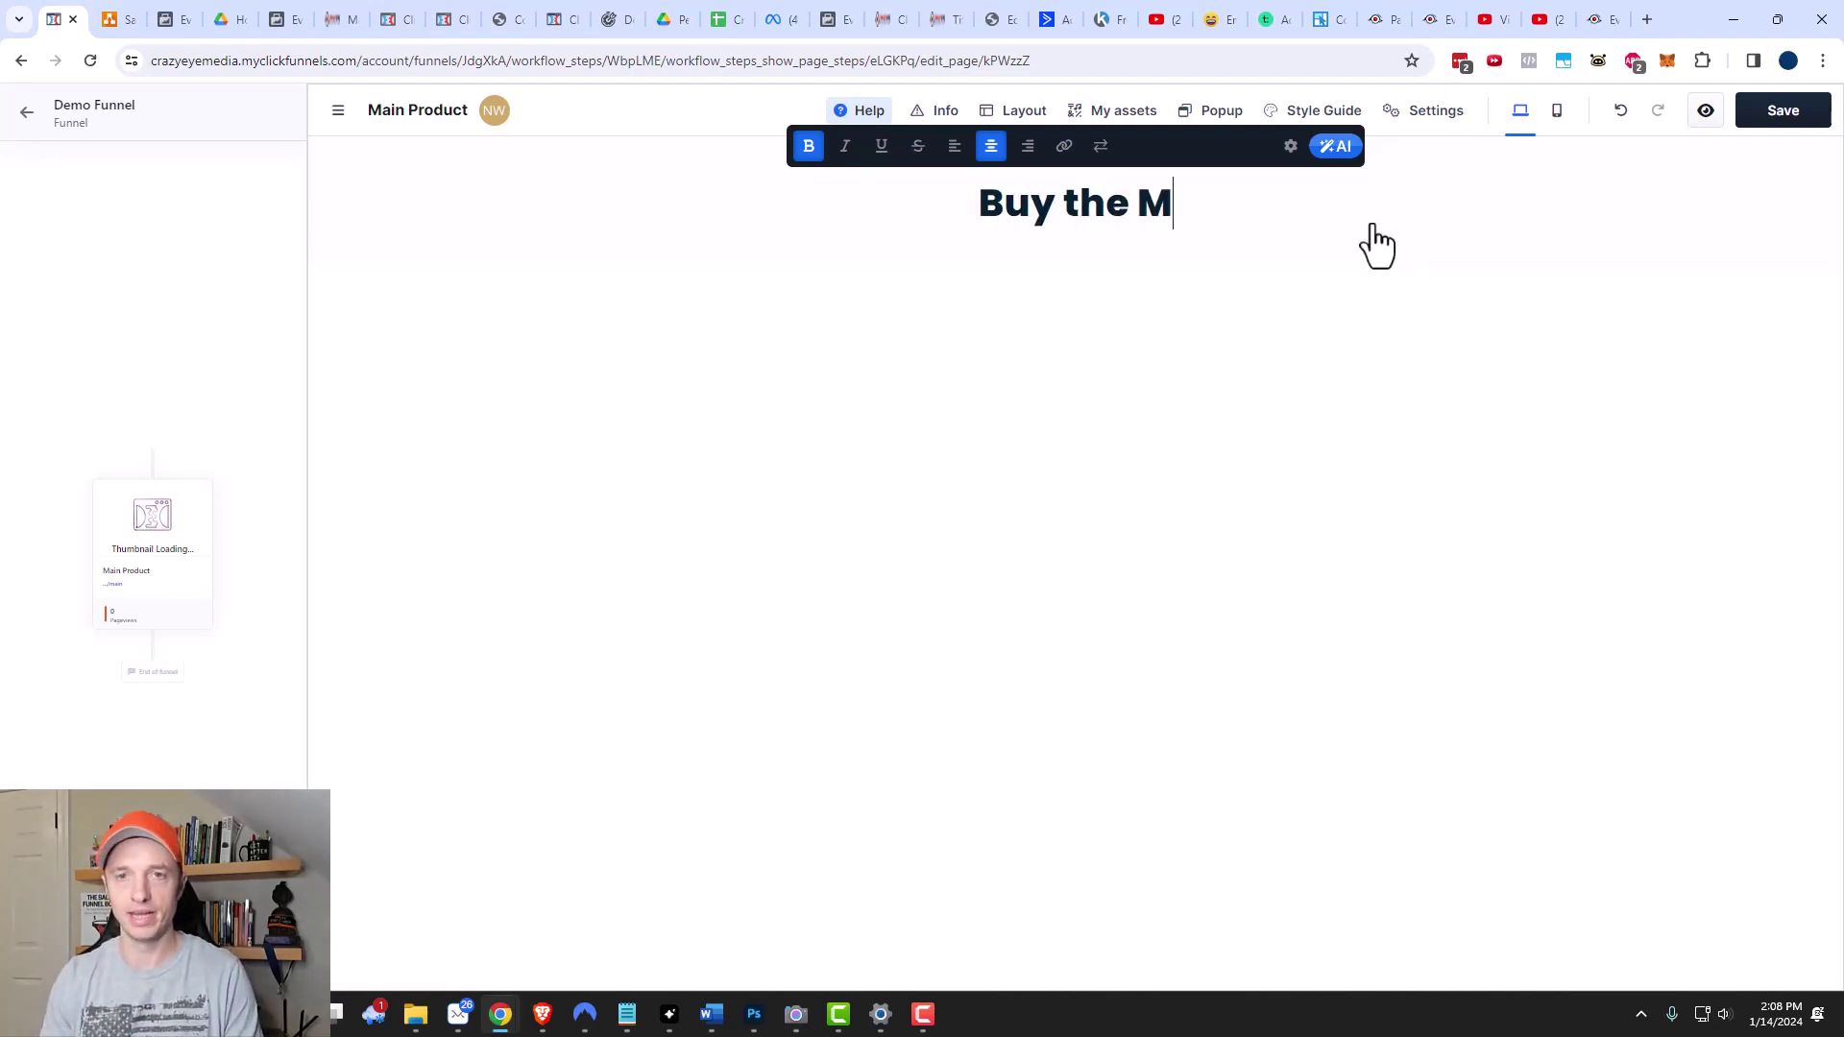
pyautogui.write('ain Product B')
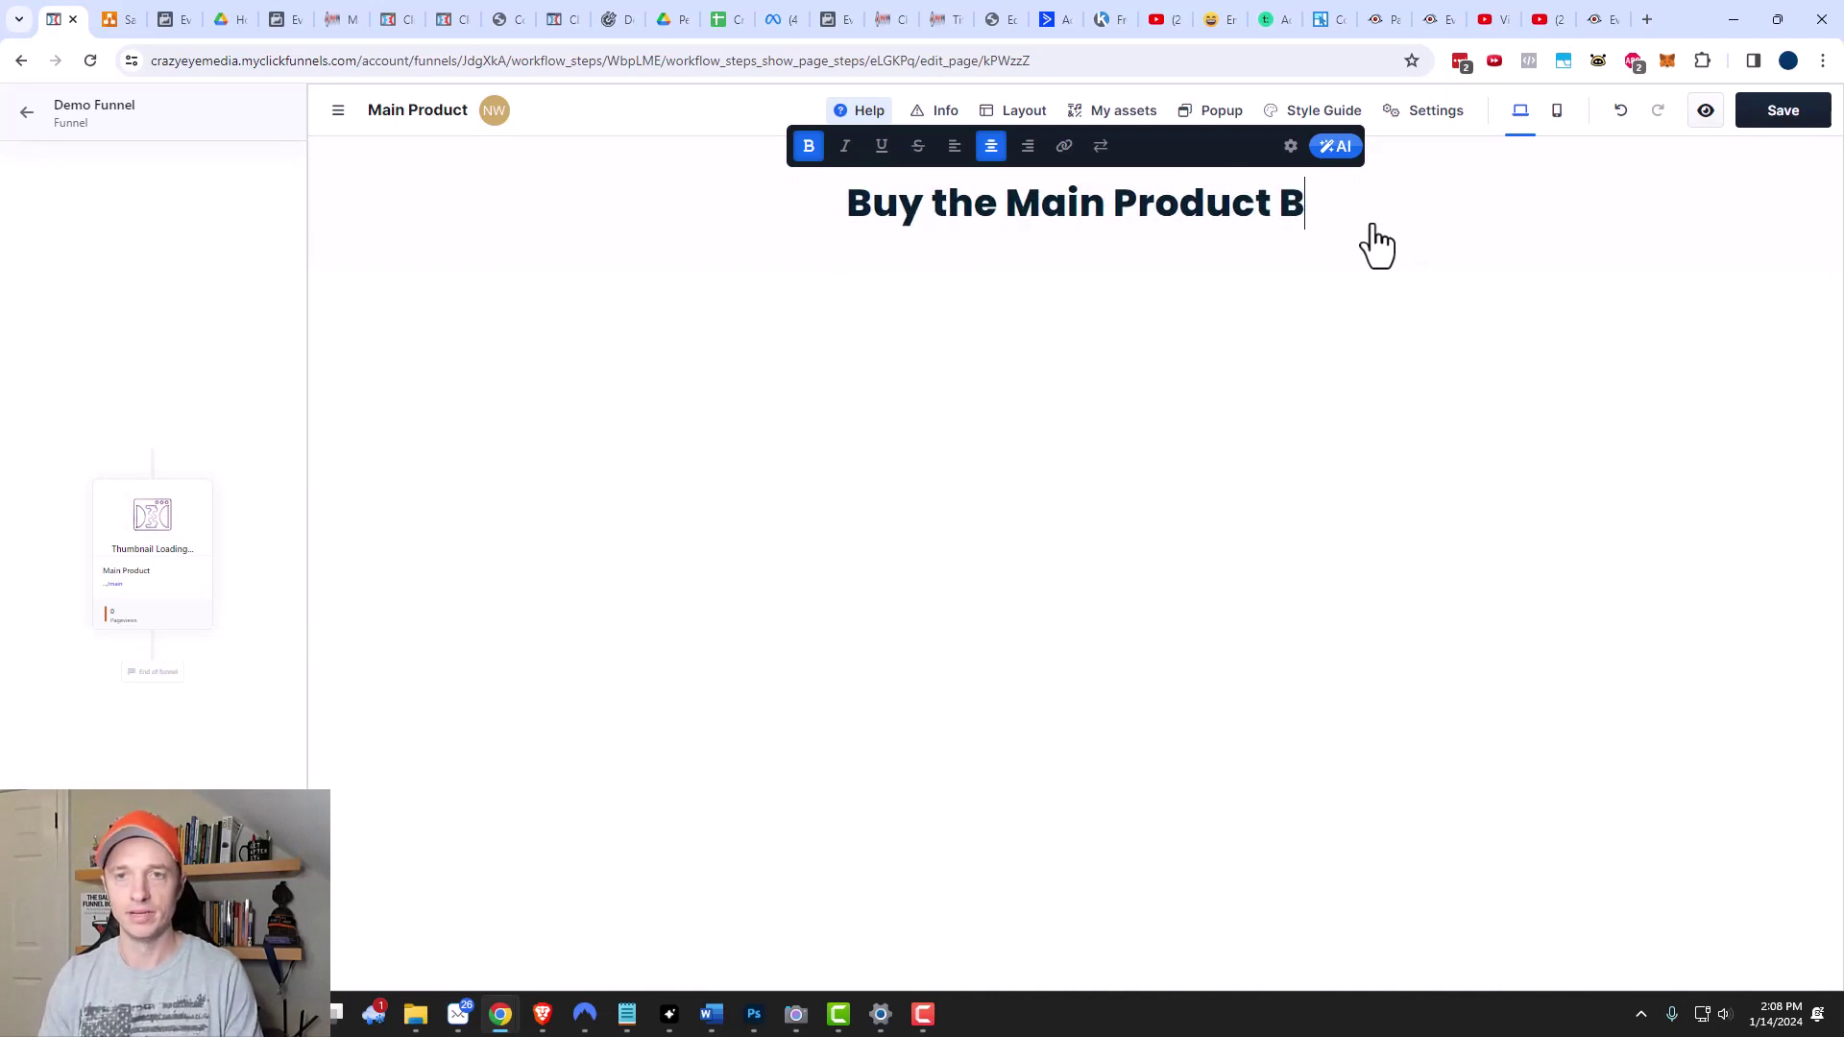
pyautogui.write('elow!')
pyautogui.click(1358, 362)
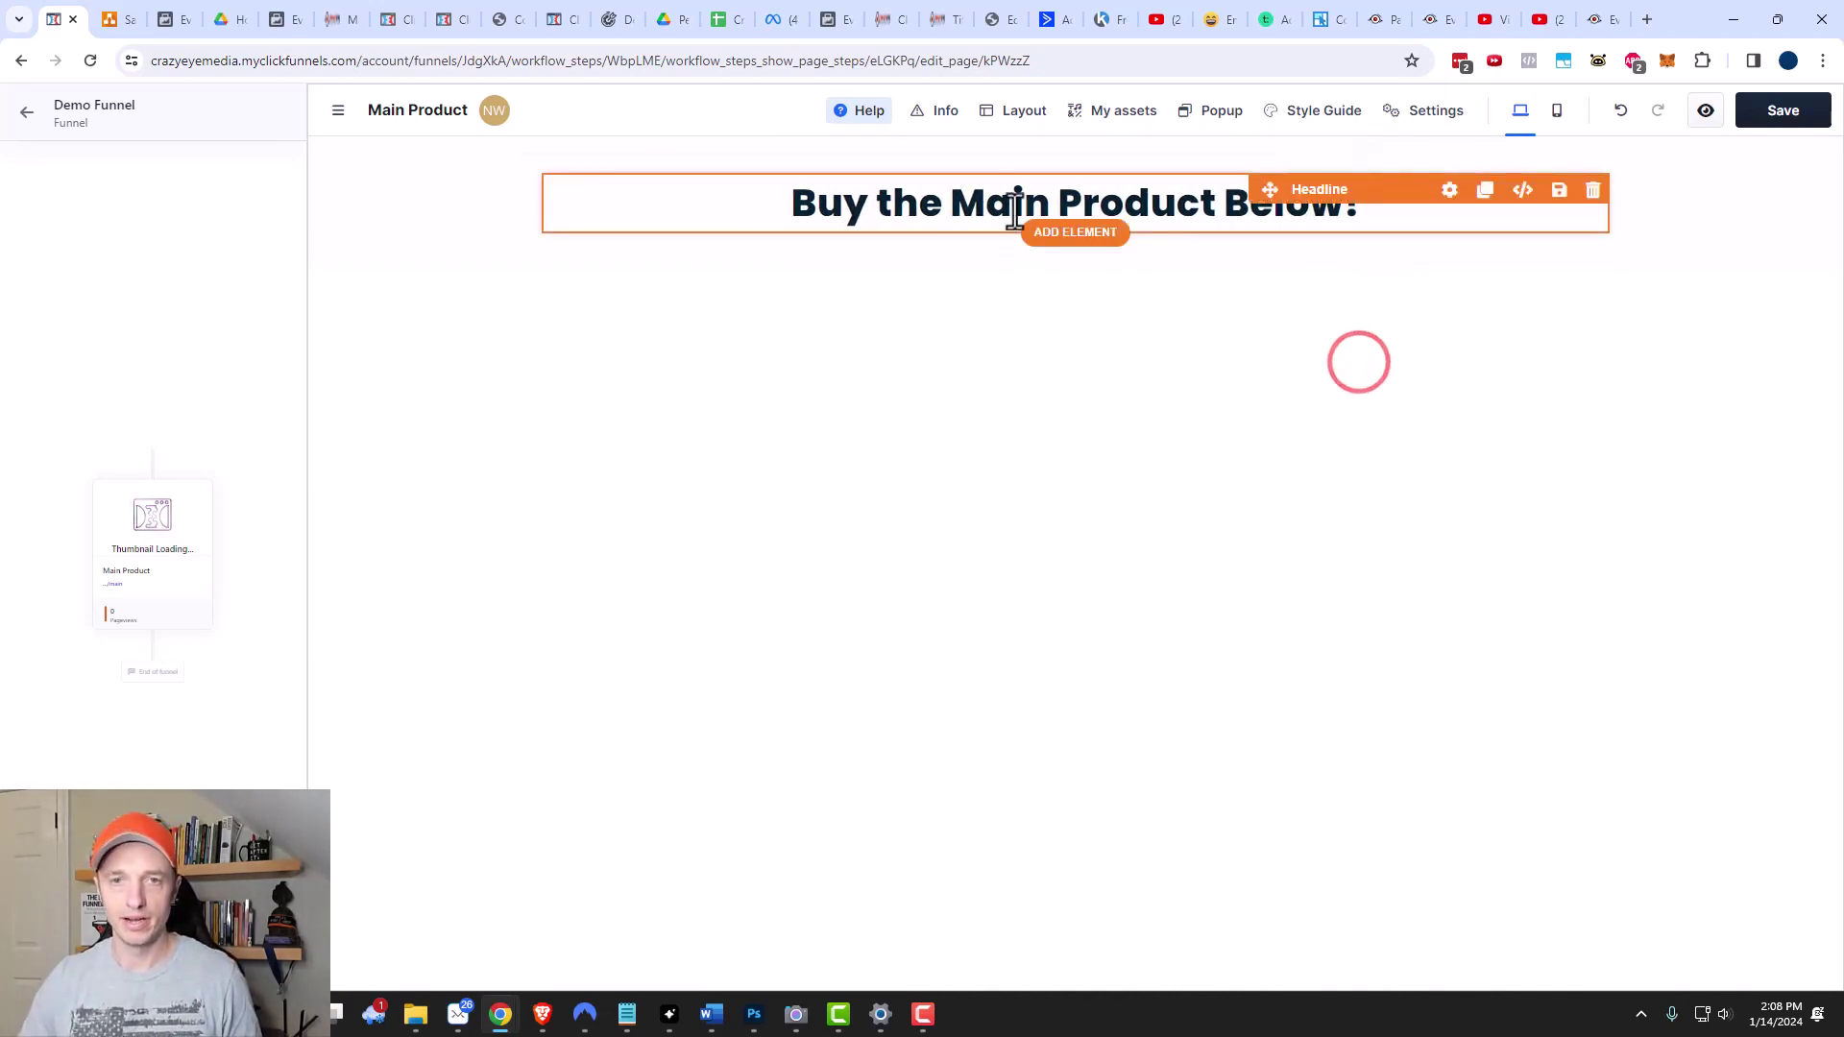
pyautogui.click(1072, 236)
# Add a Checkout element below the headline and open its attached-products list.
pyautogui.click(1559, 169)
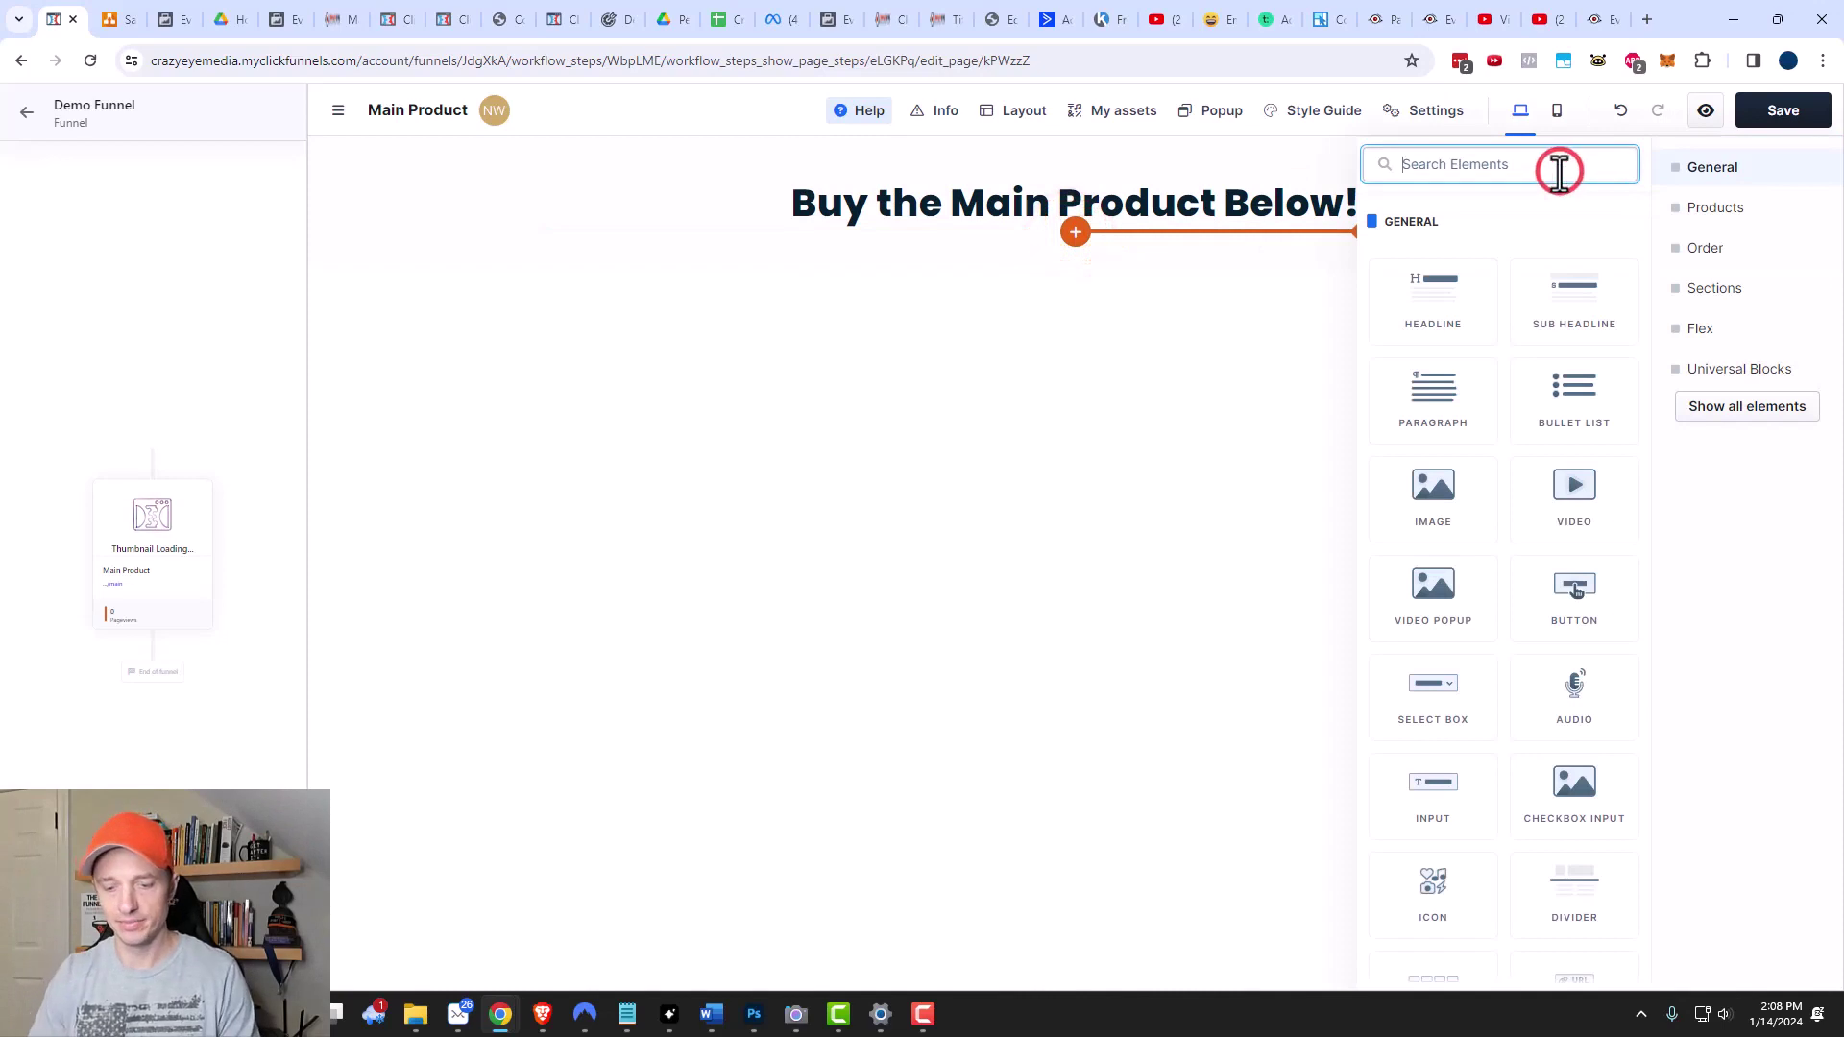
pyautogui.write('checkout')
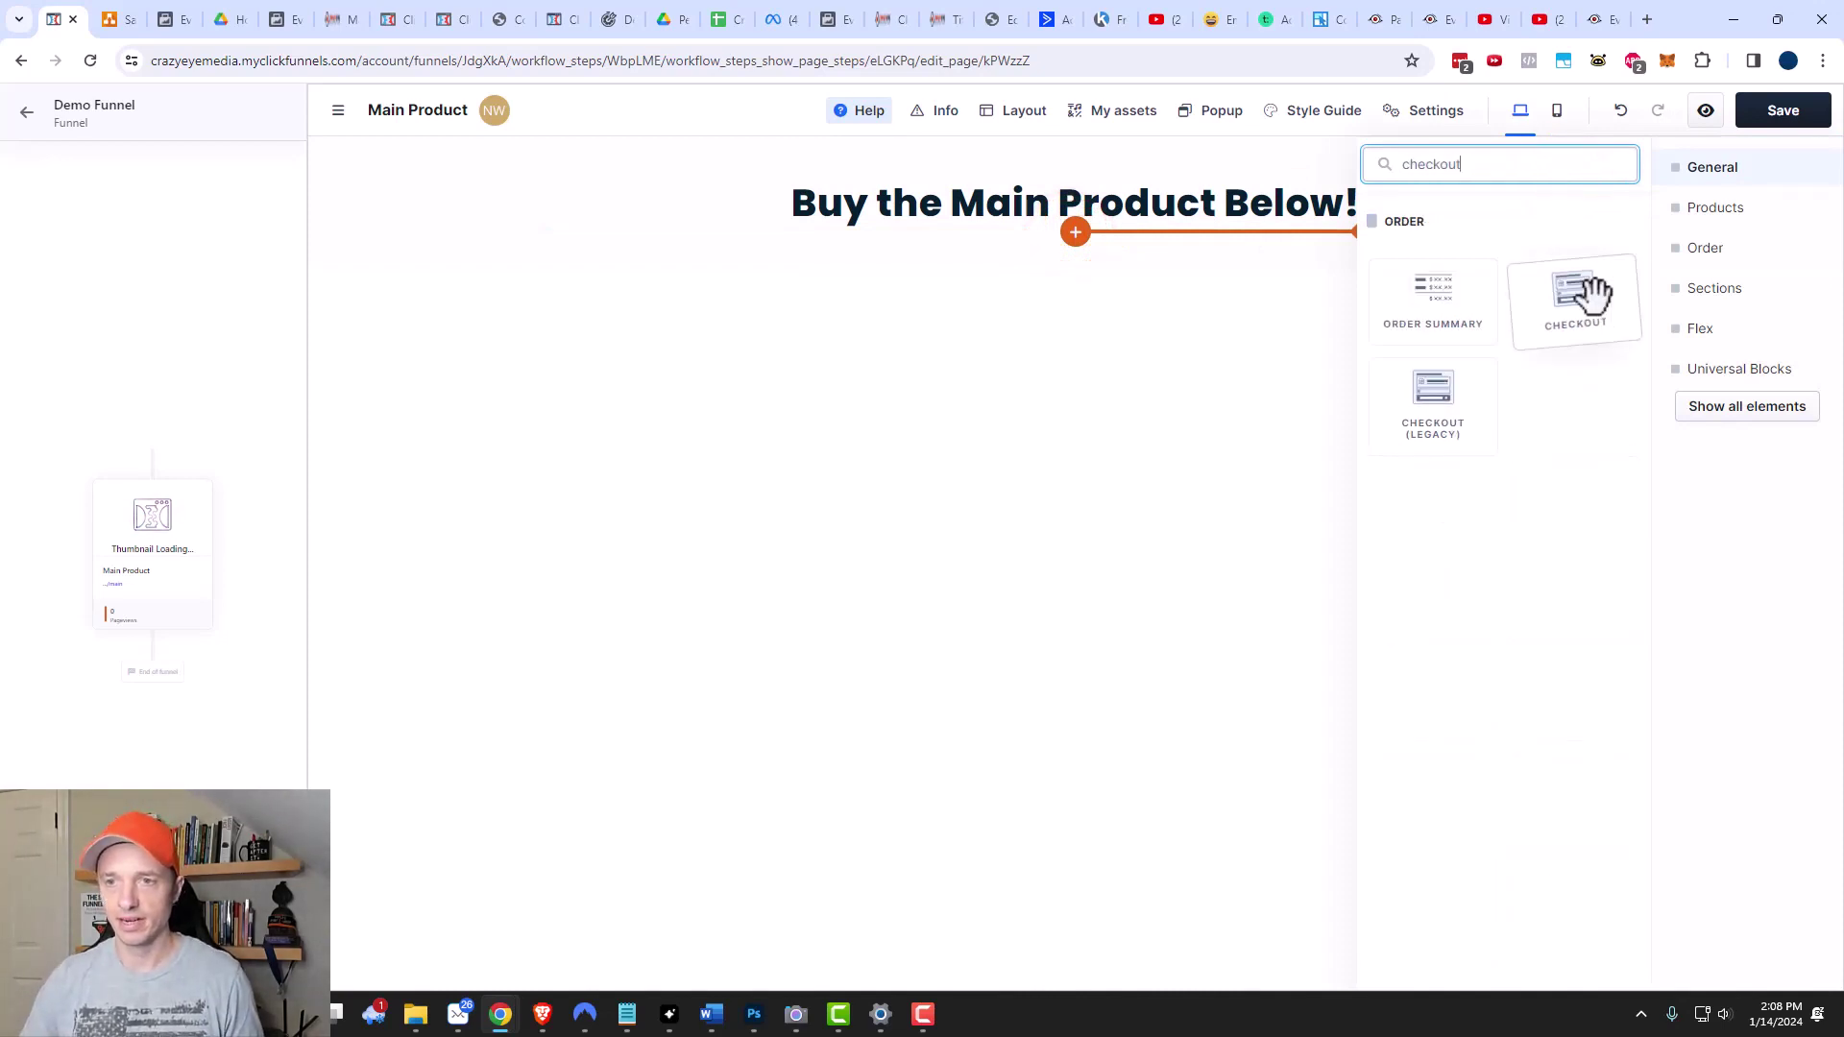
pyautogui.click(1595, 293)
pyautogui.click(1037, 286)
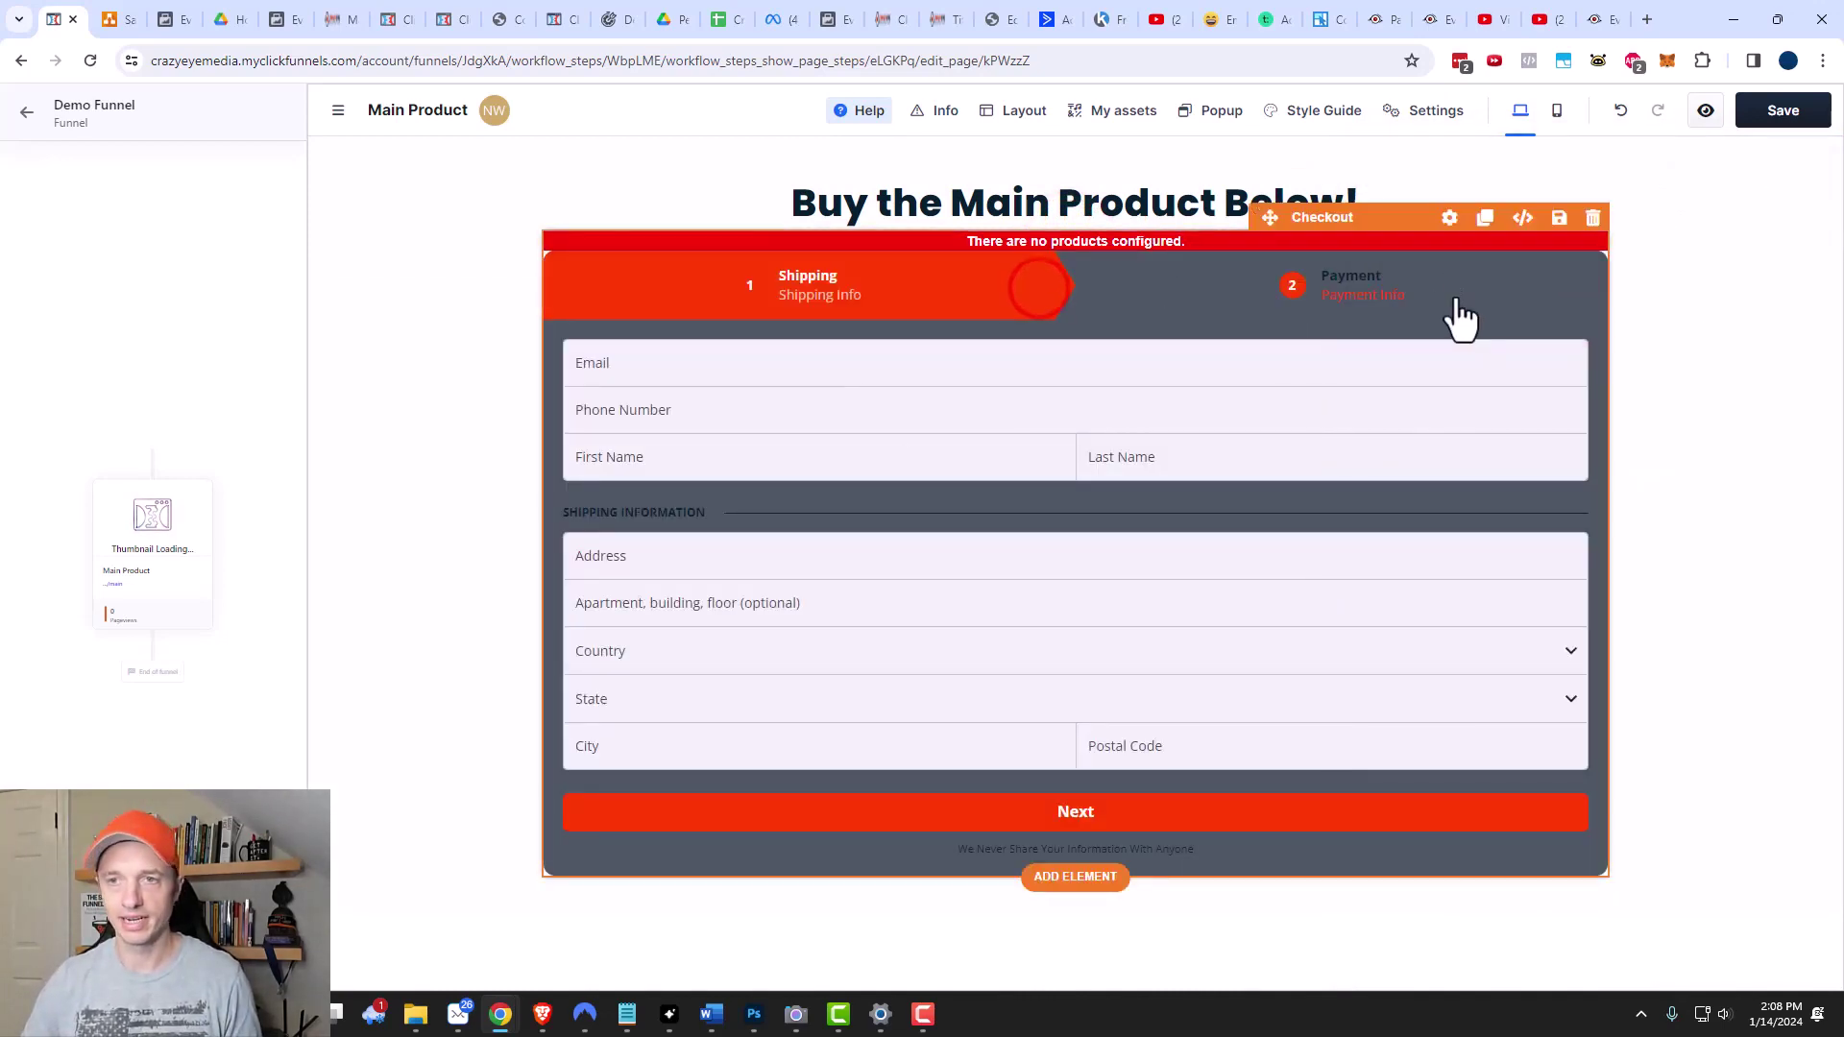
pyautogui.click(1448, 217)
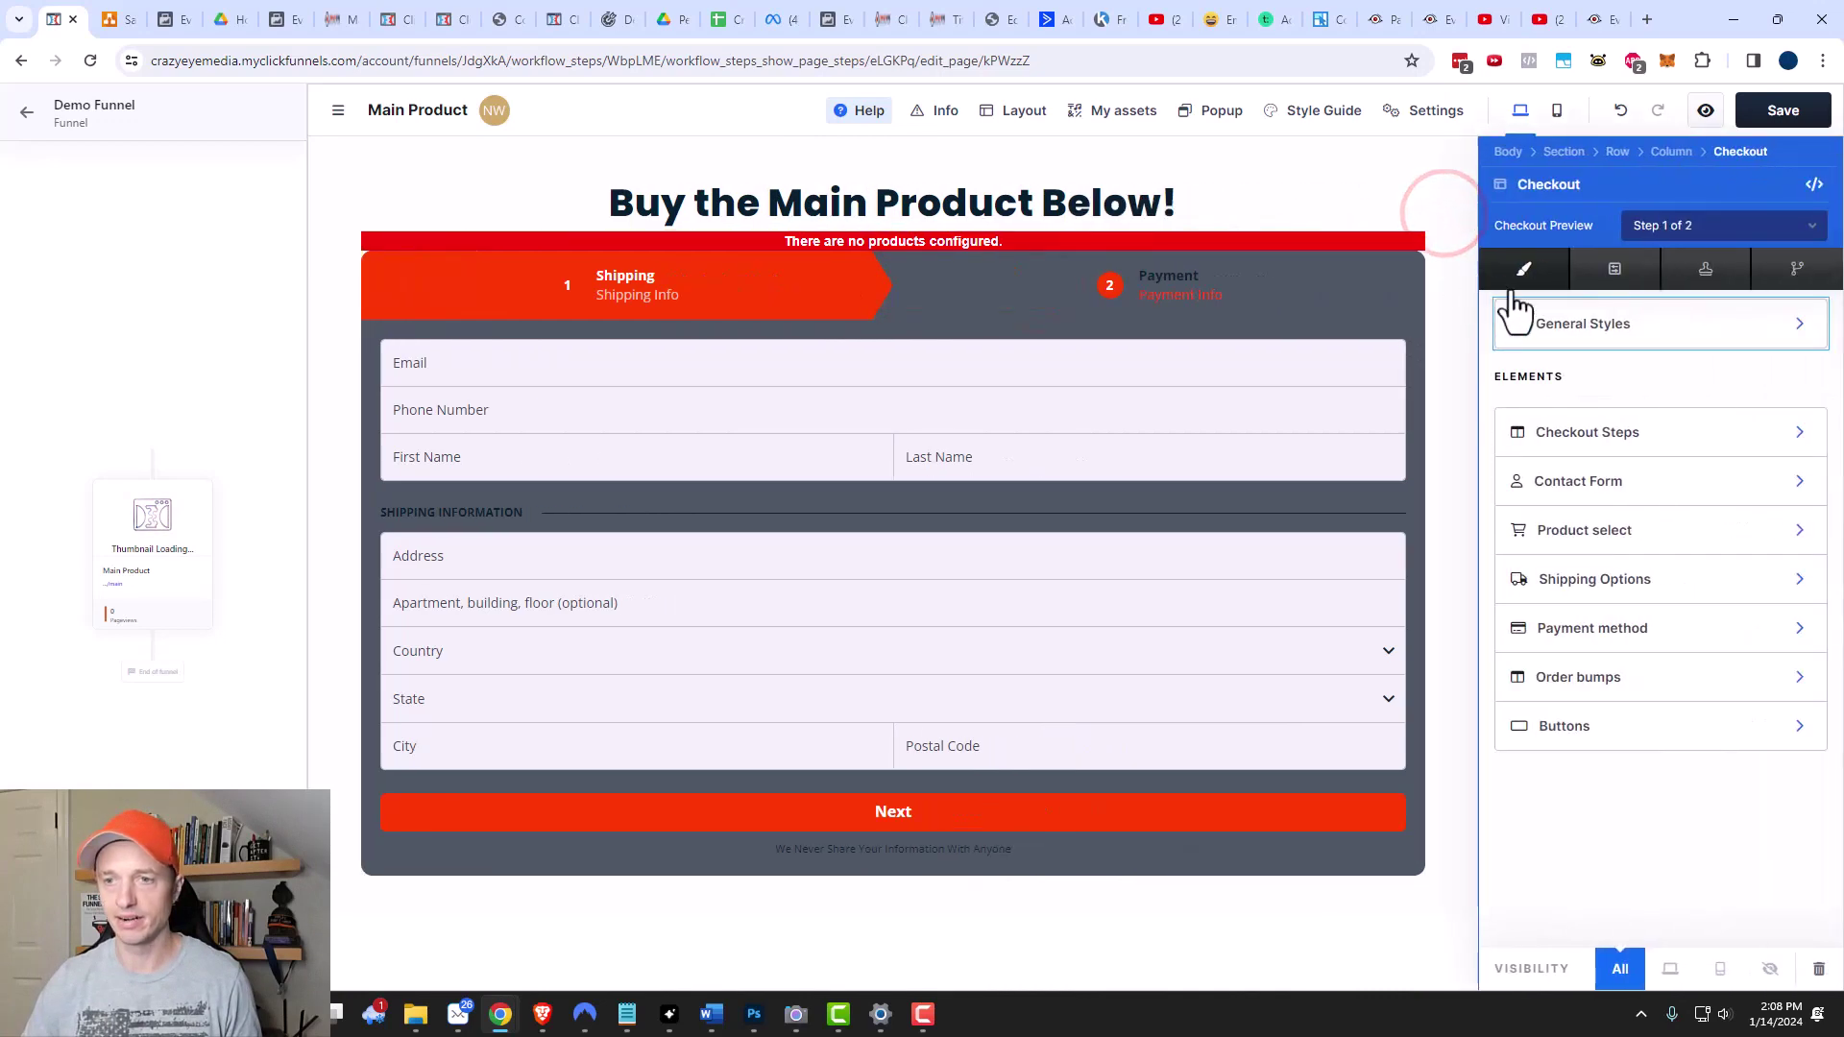
pyautogui.click(1604, 536)
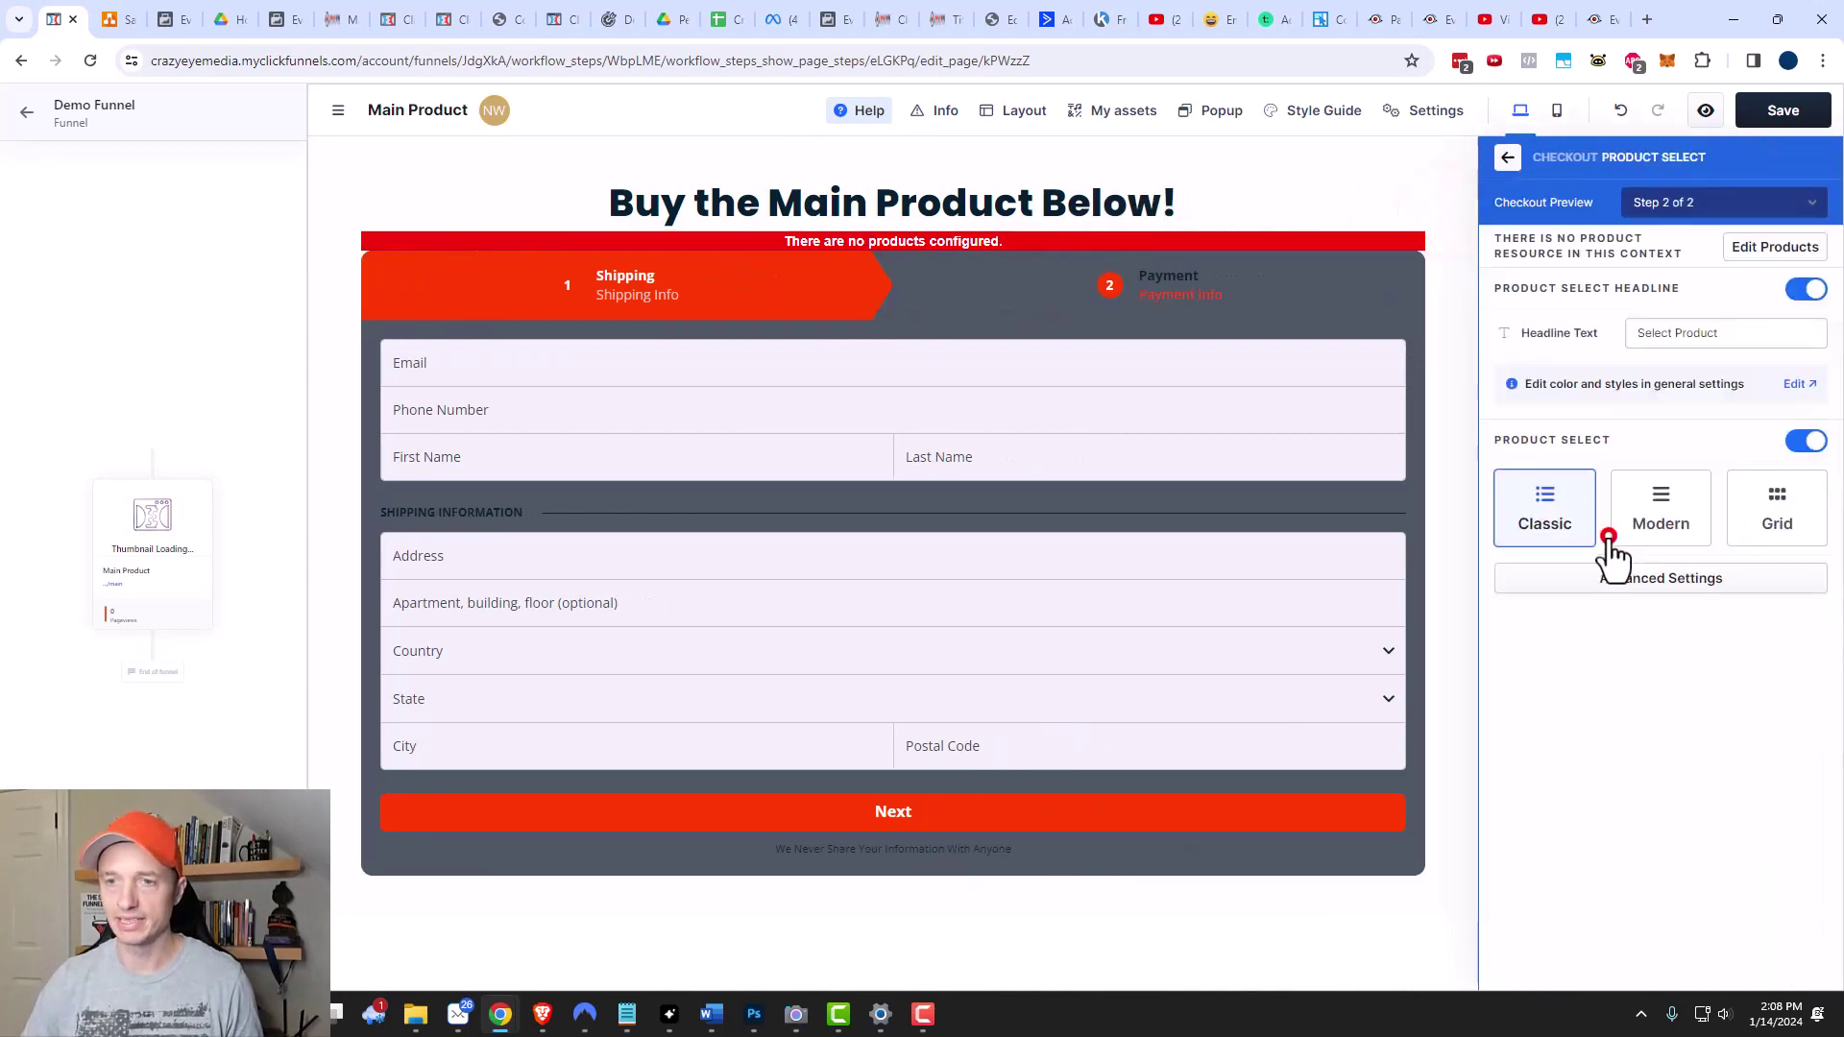
pyautogui.click(1789, 249)
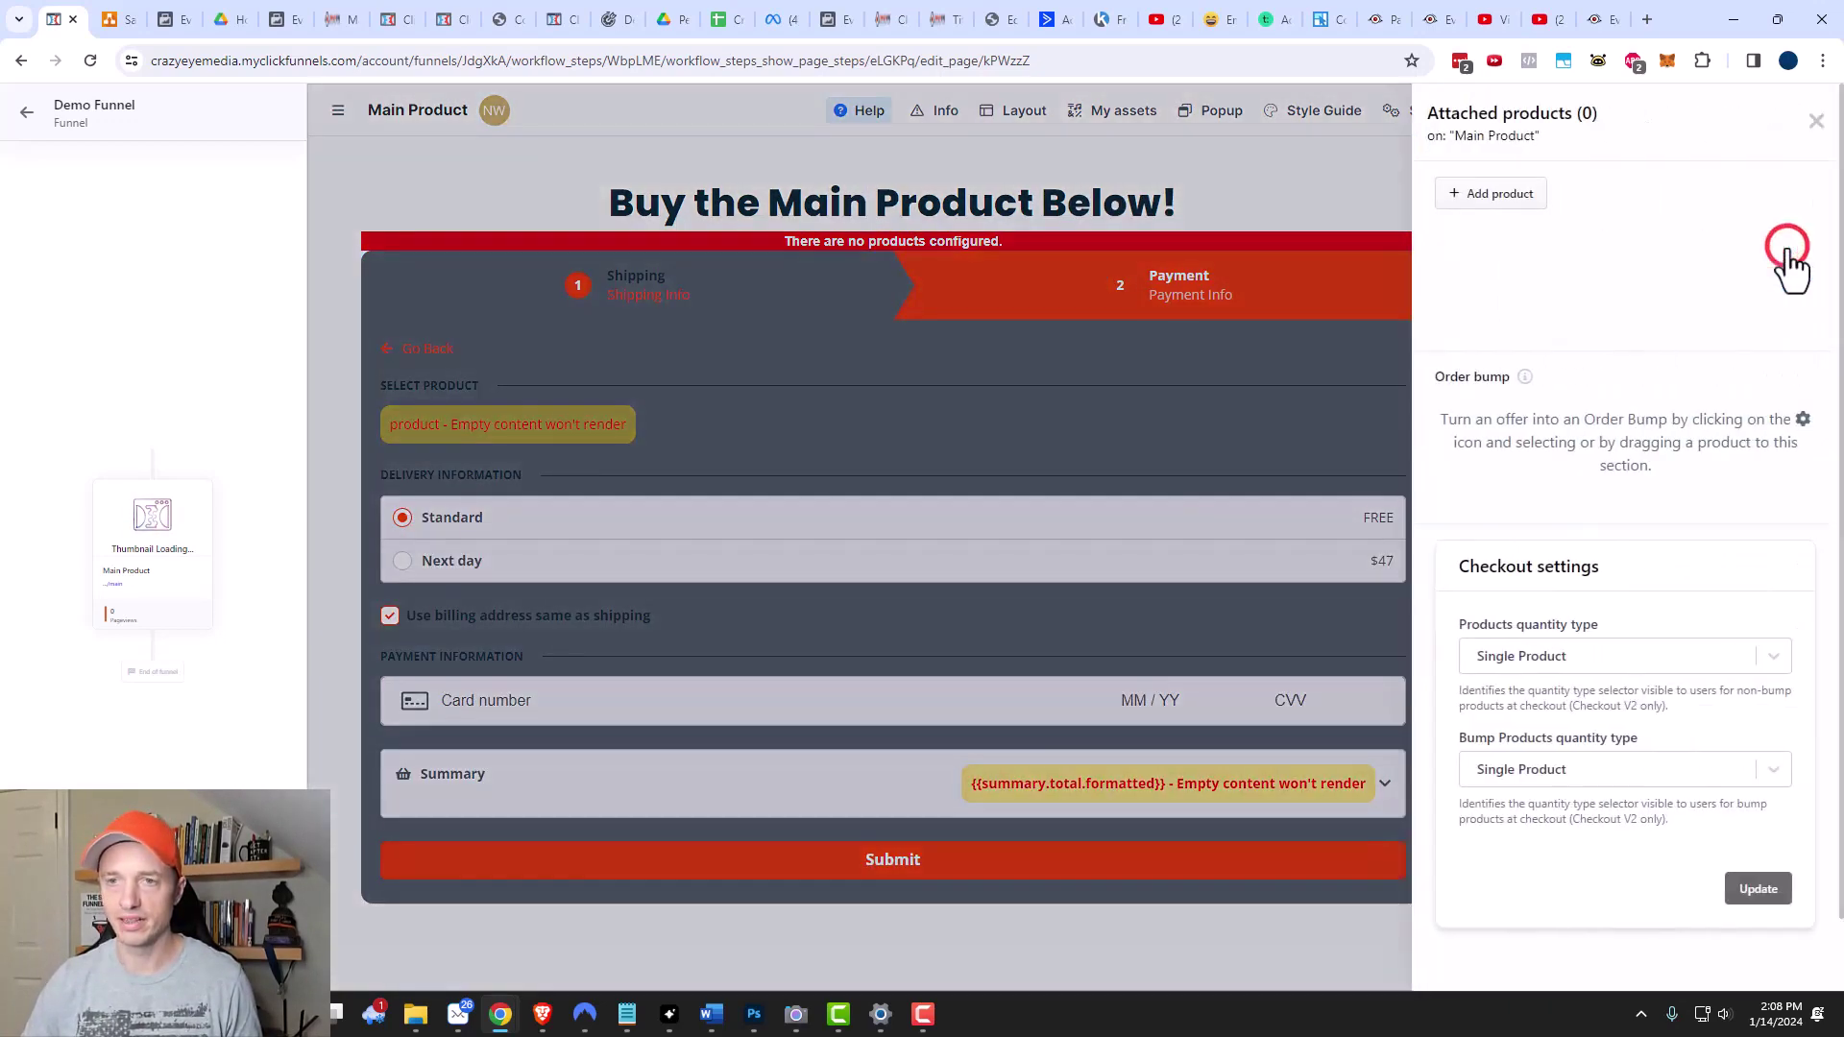
# Attach Main Product ($10.00) and Bump Product ($7.00) as an order bump to the checkout.
pyautogui.click(1493, 194)
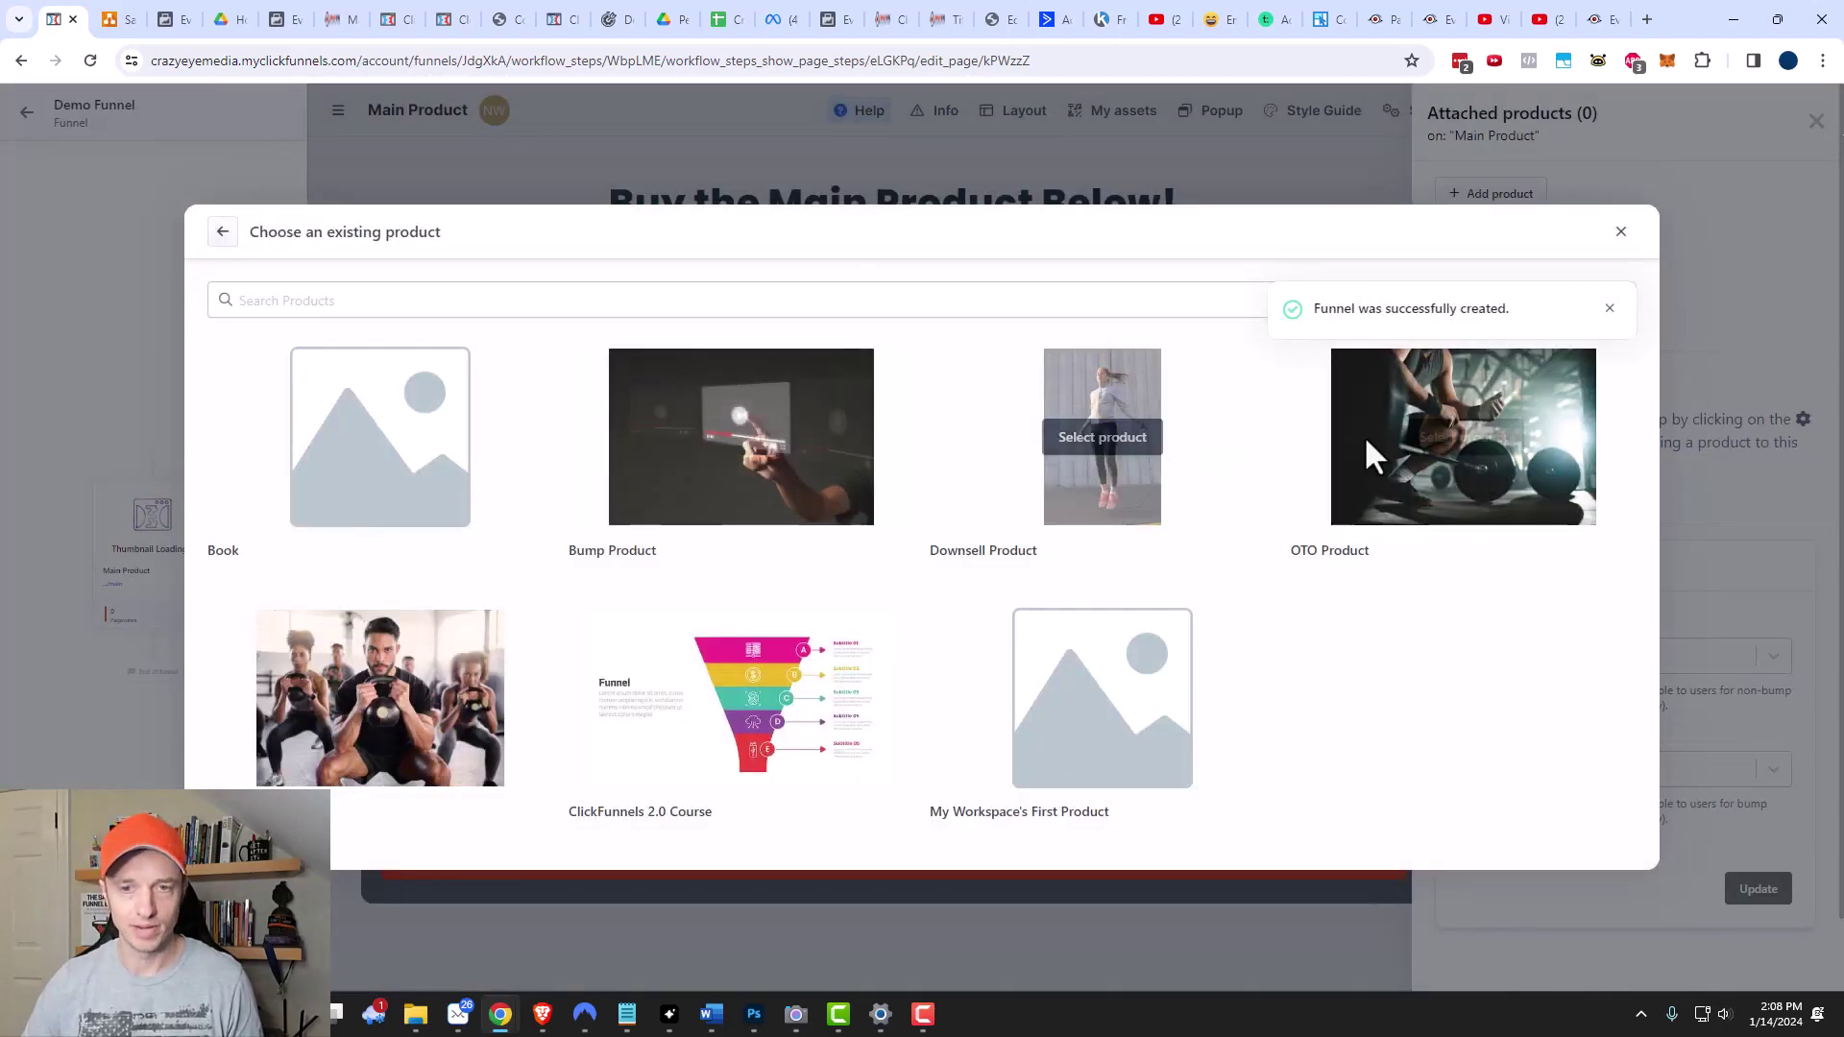
pyautogui.click(394, 701)
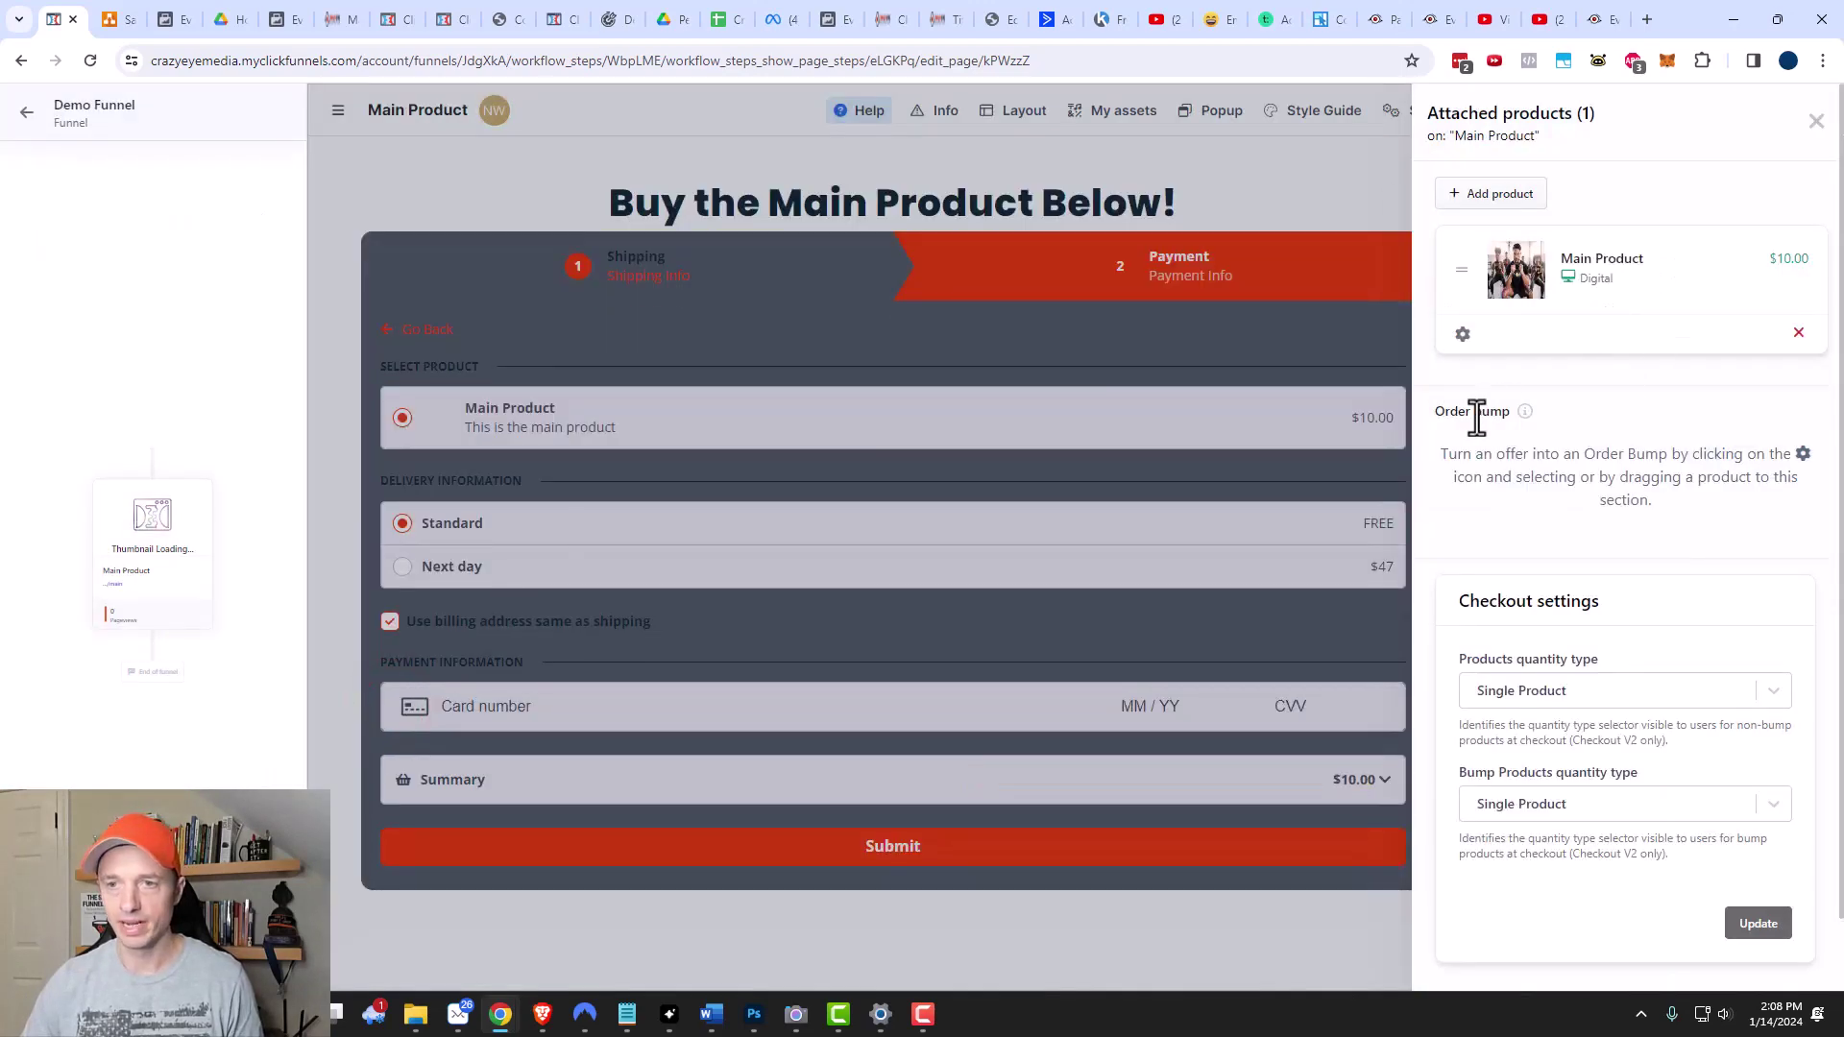
pyautogui.click(1501, 195)
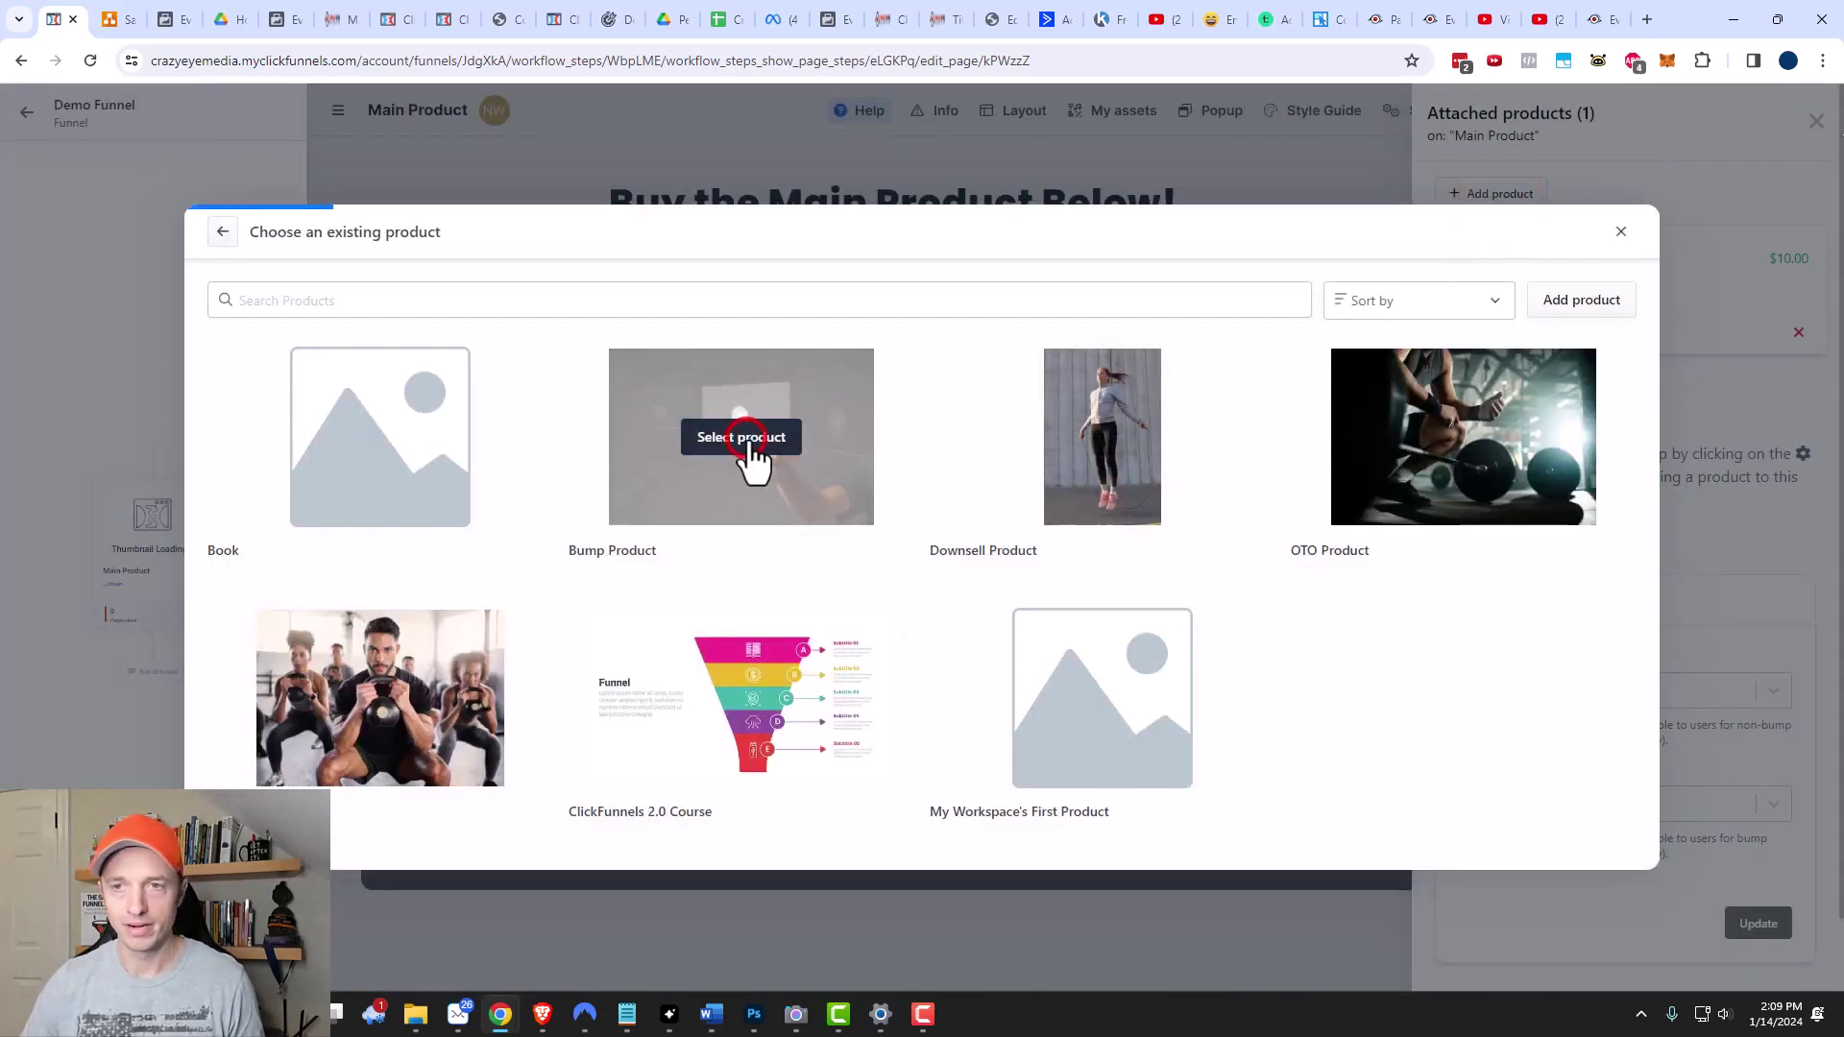
pyautogui.click(751, 442)
pyautogui.click(1462, 480)
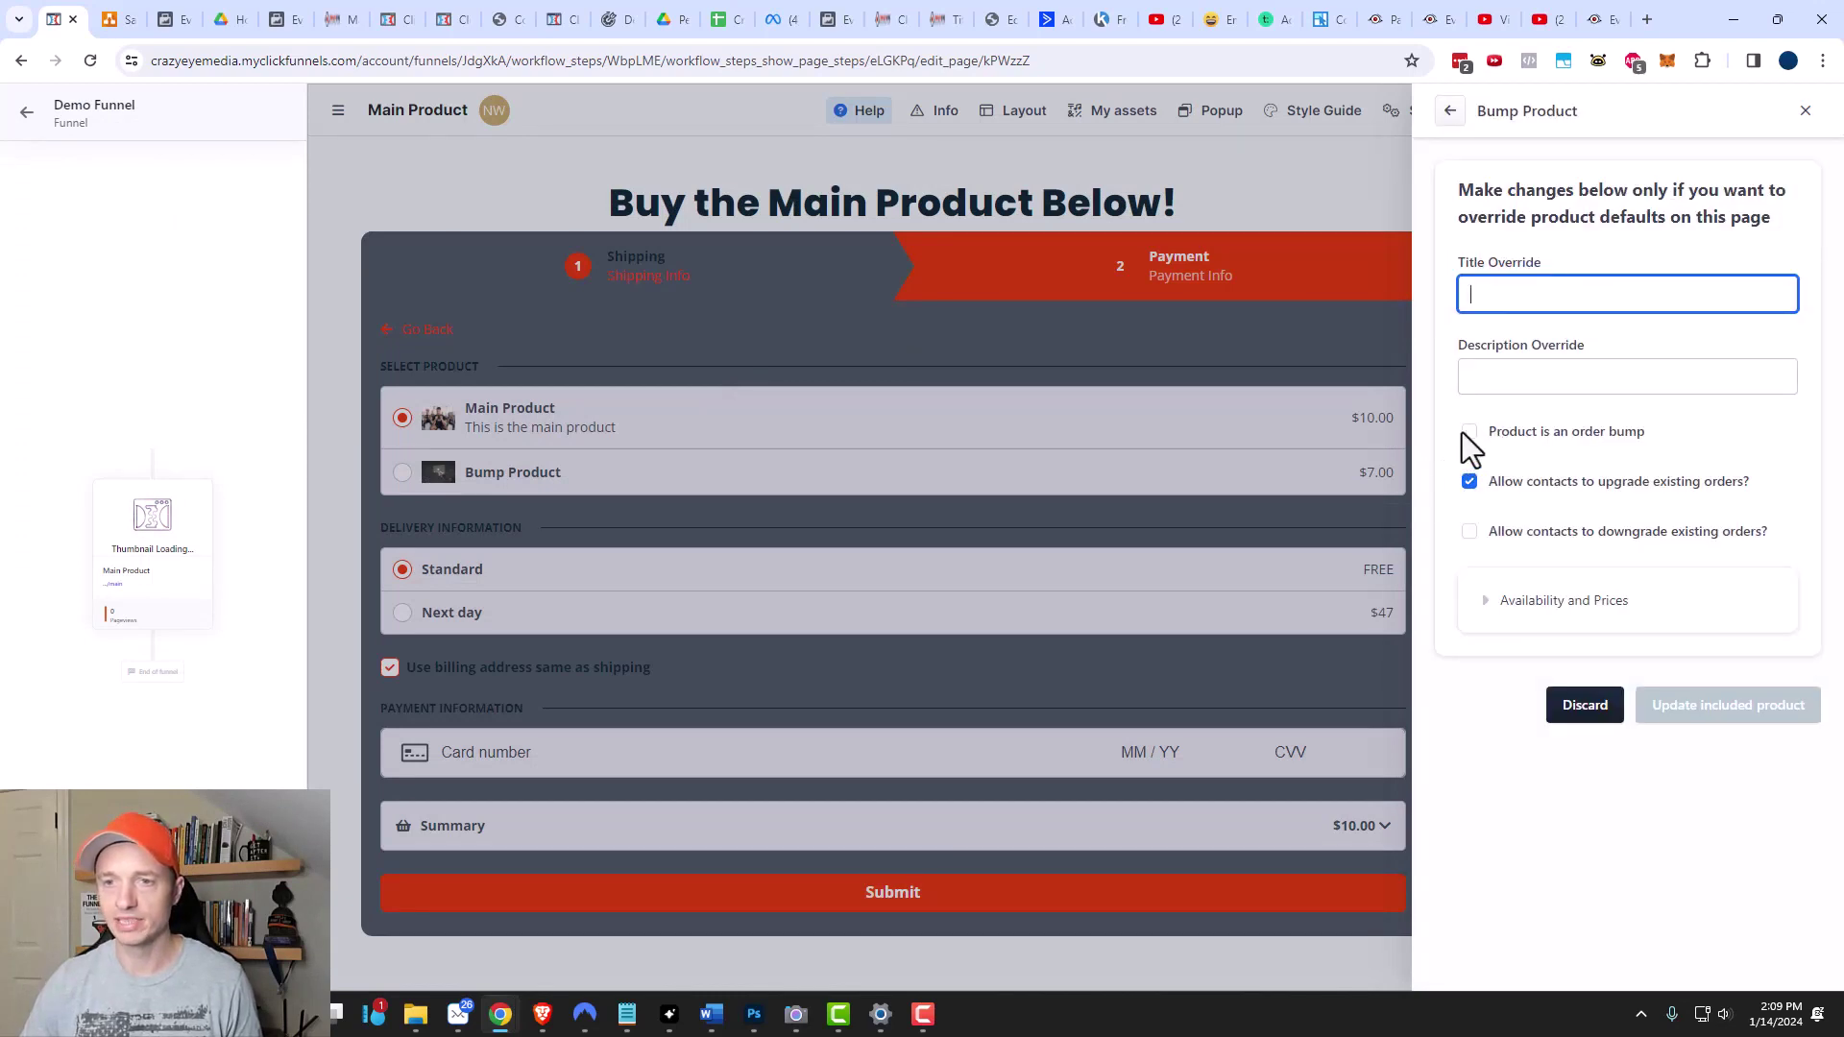
pyautogui.click(1468, 433)
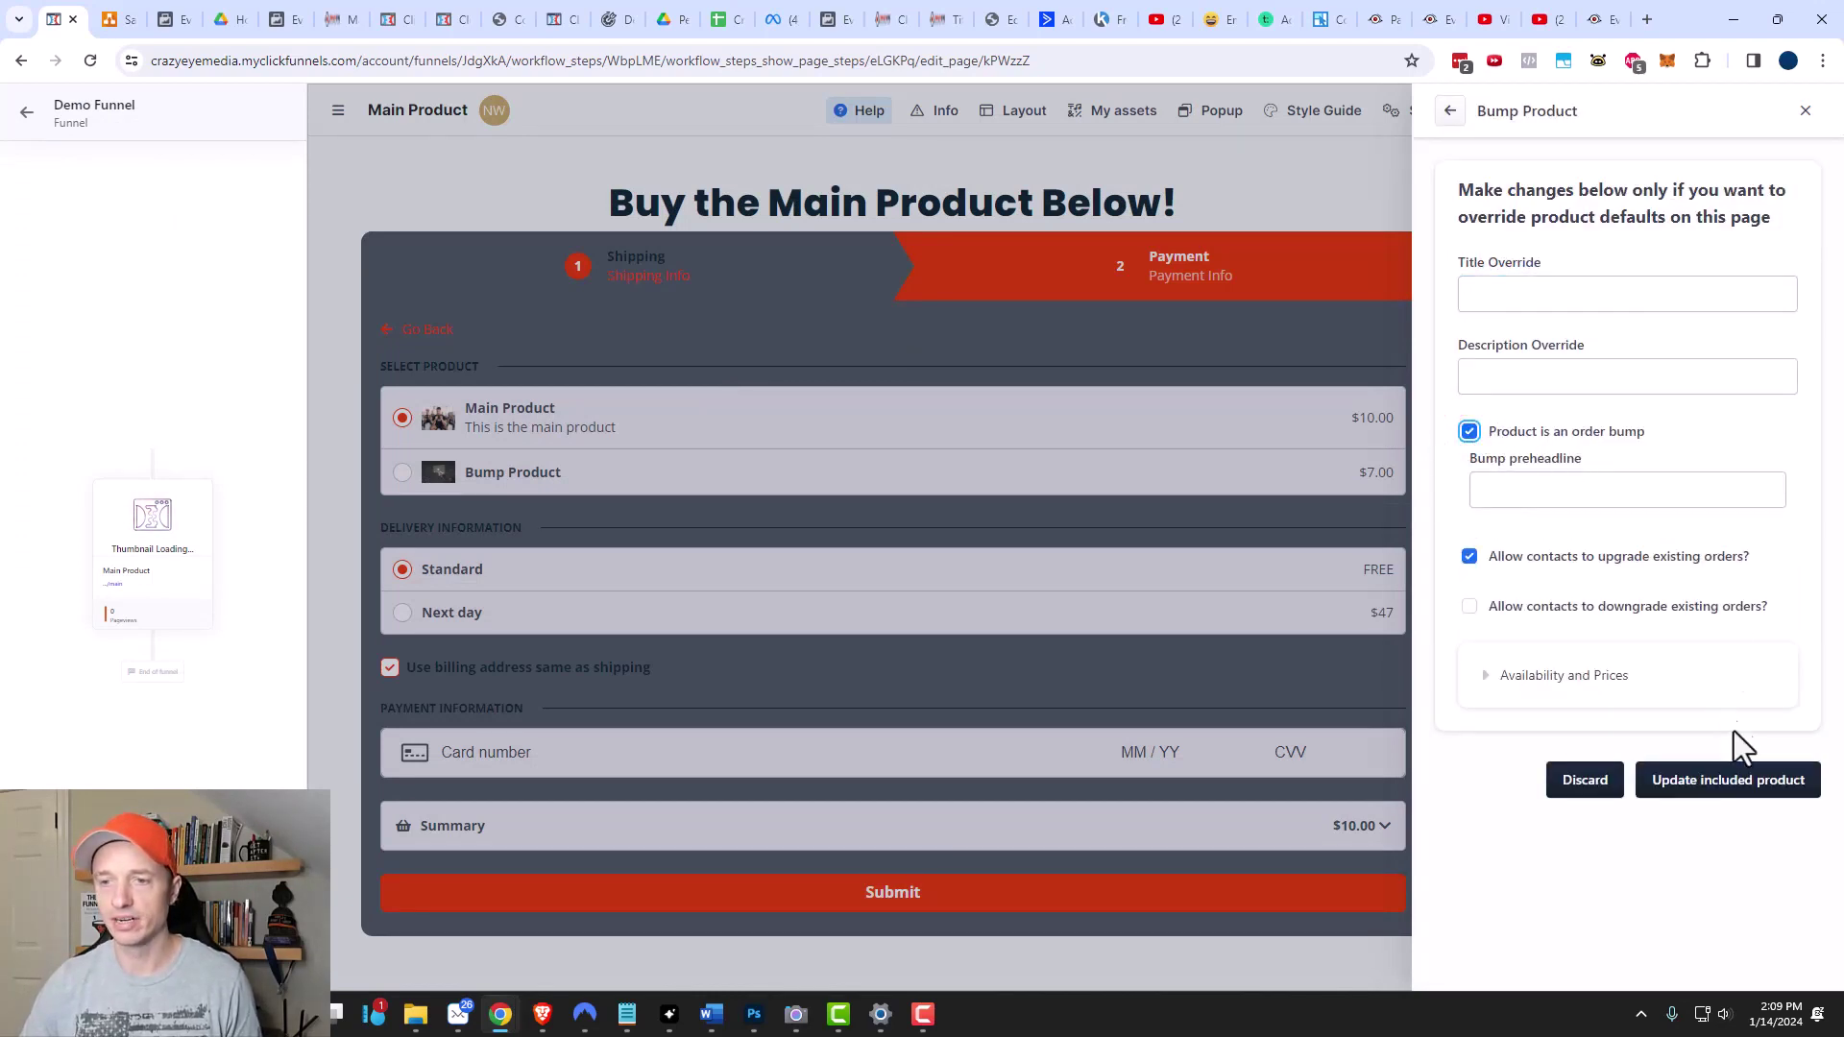
pyautogui.click(1719, 793)
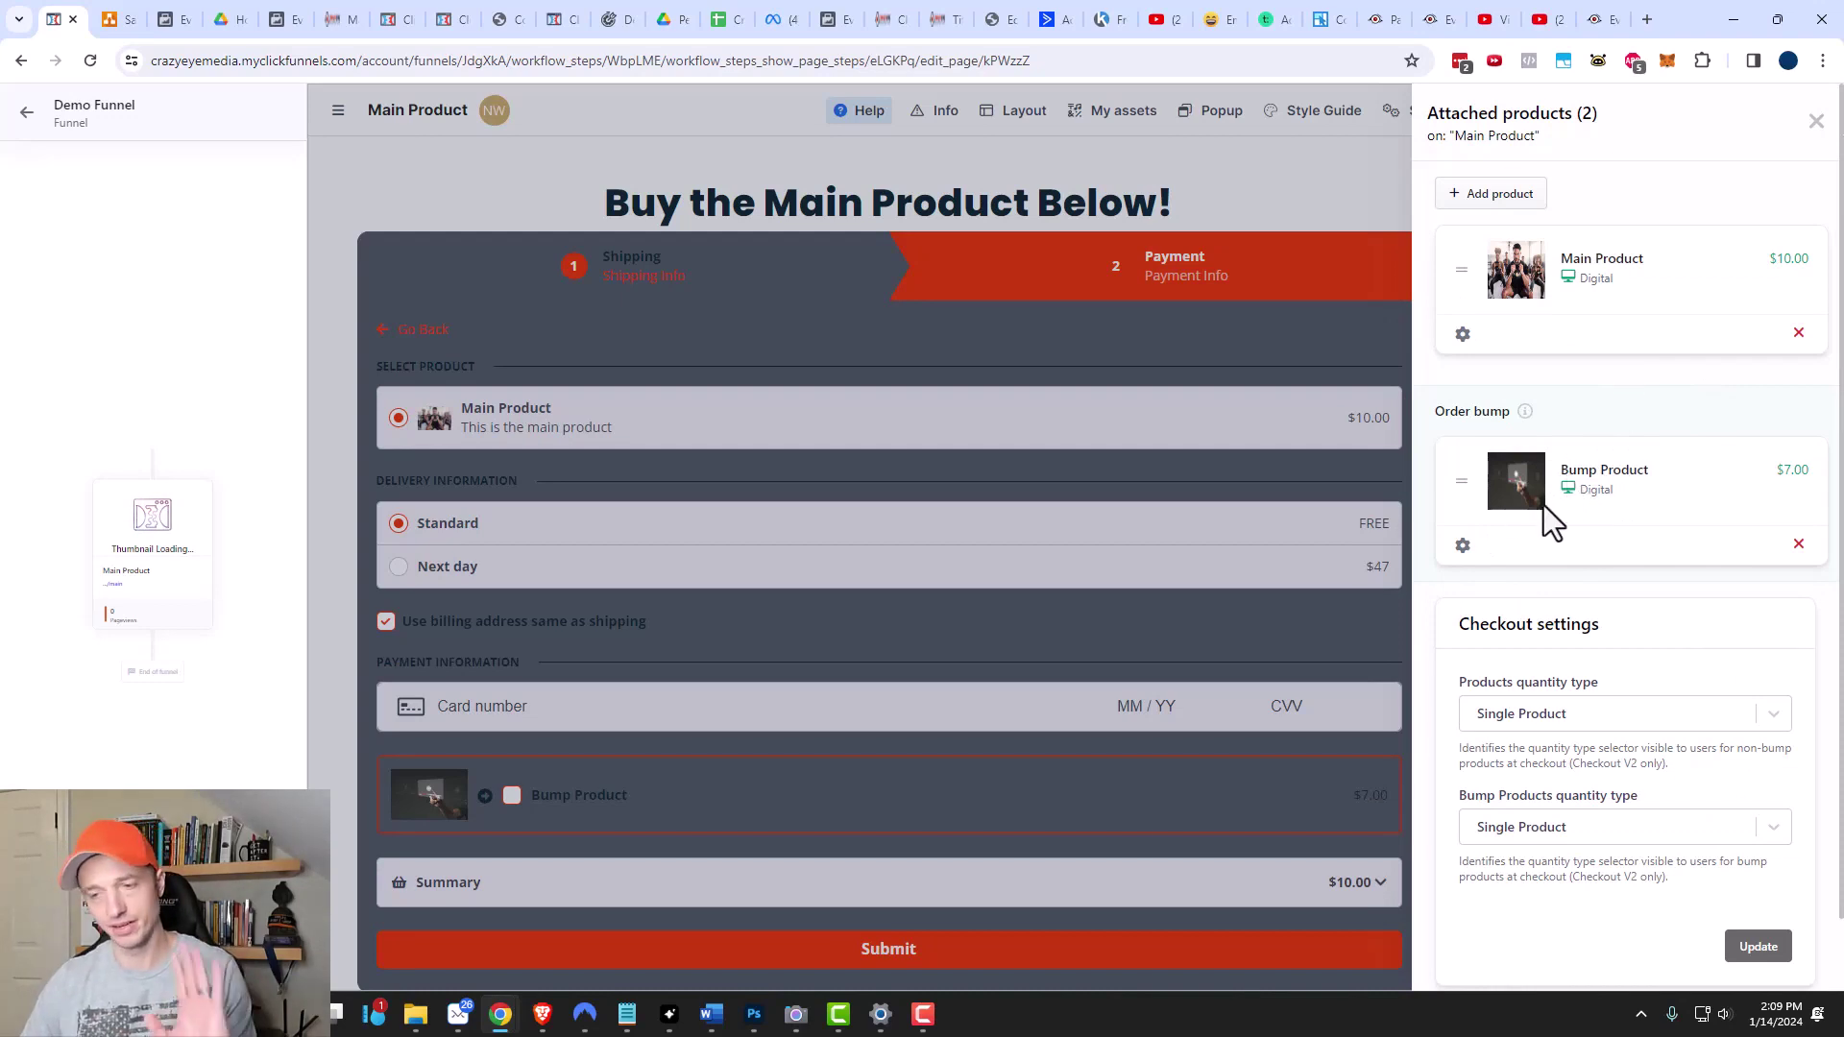
pyautogui.click(1322, 178)
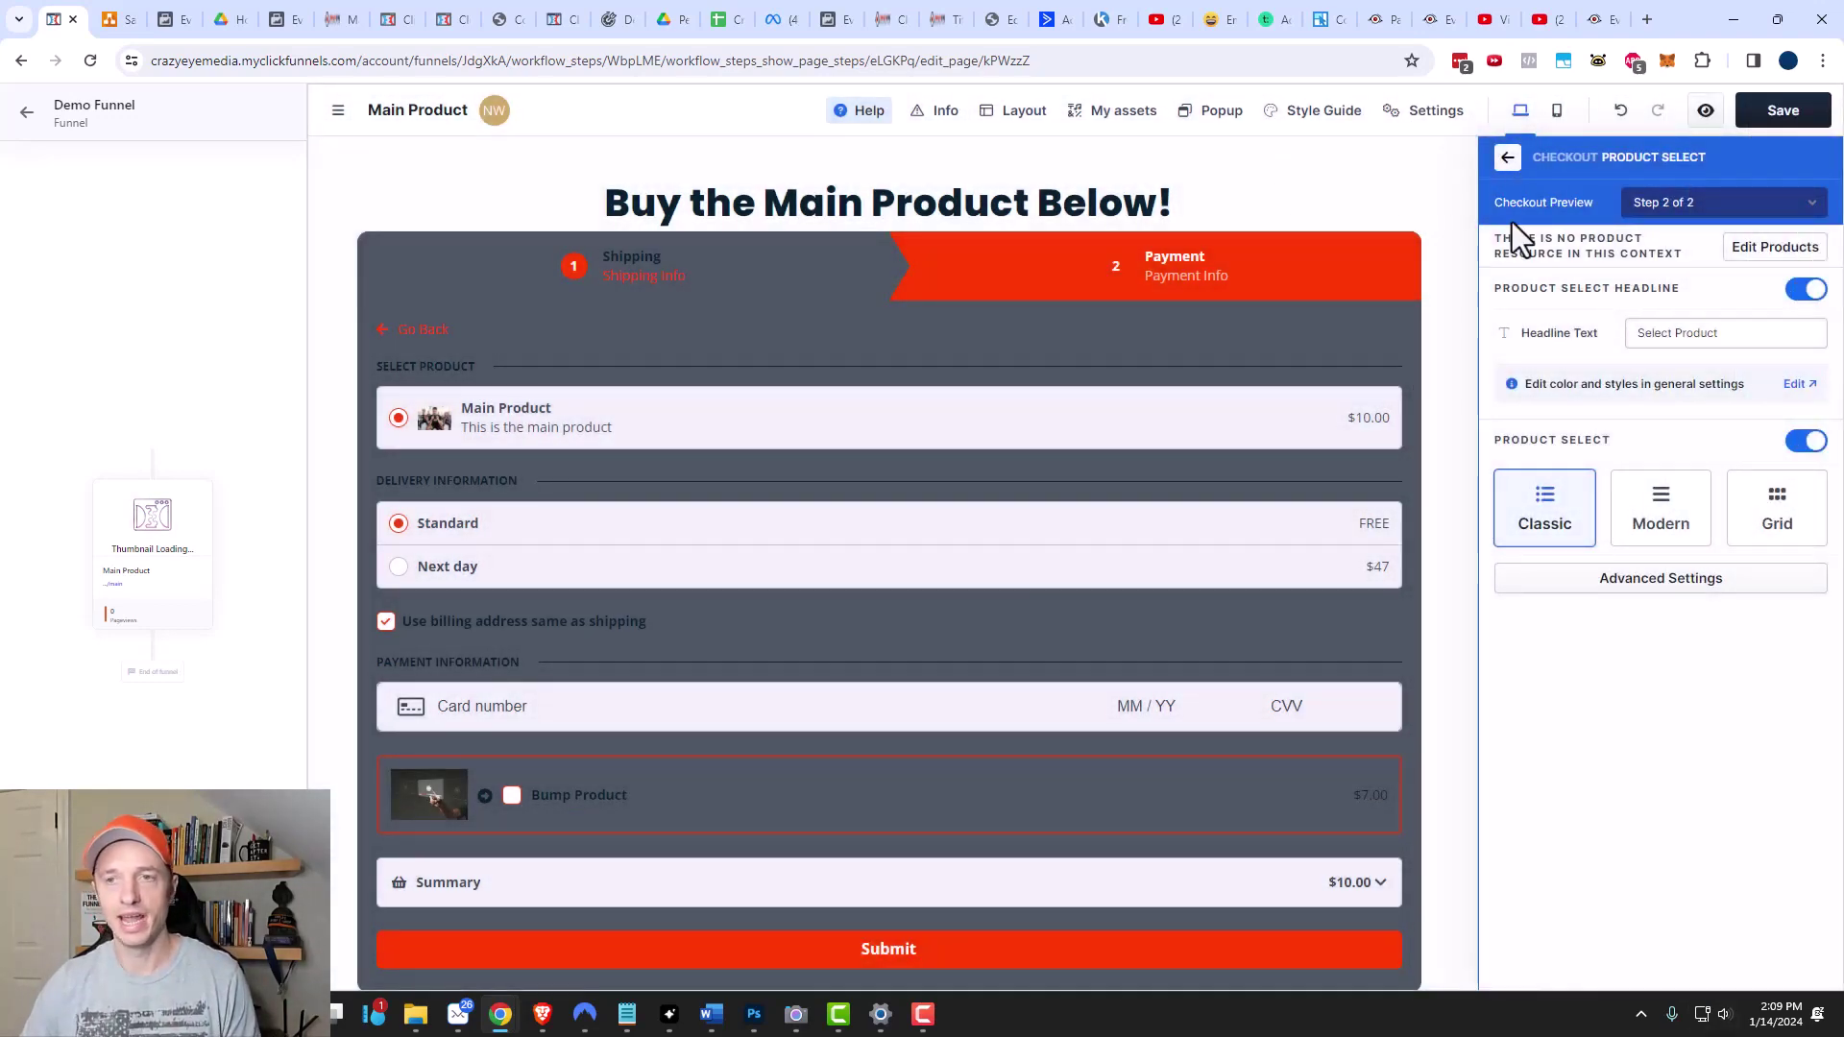
# Turn off the checkout's shipping options and save the Main Product page.
pyautogui.click(1507, 161)
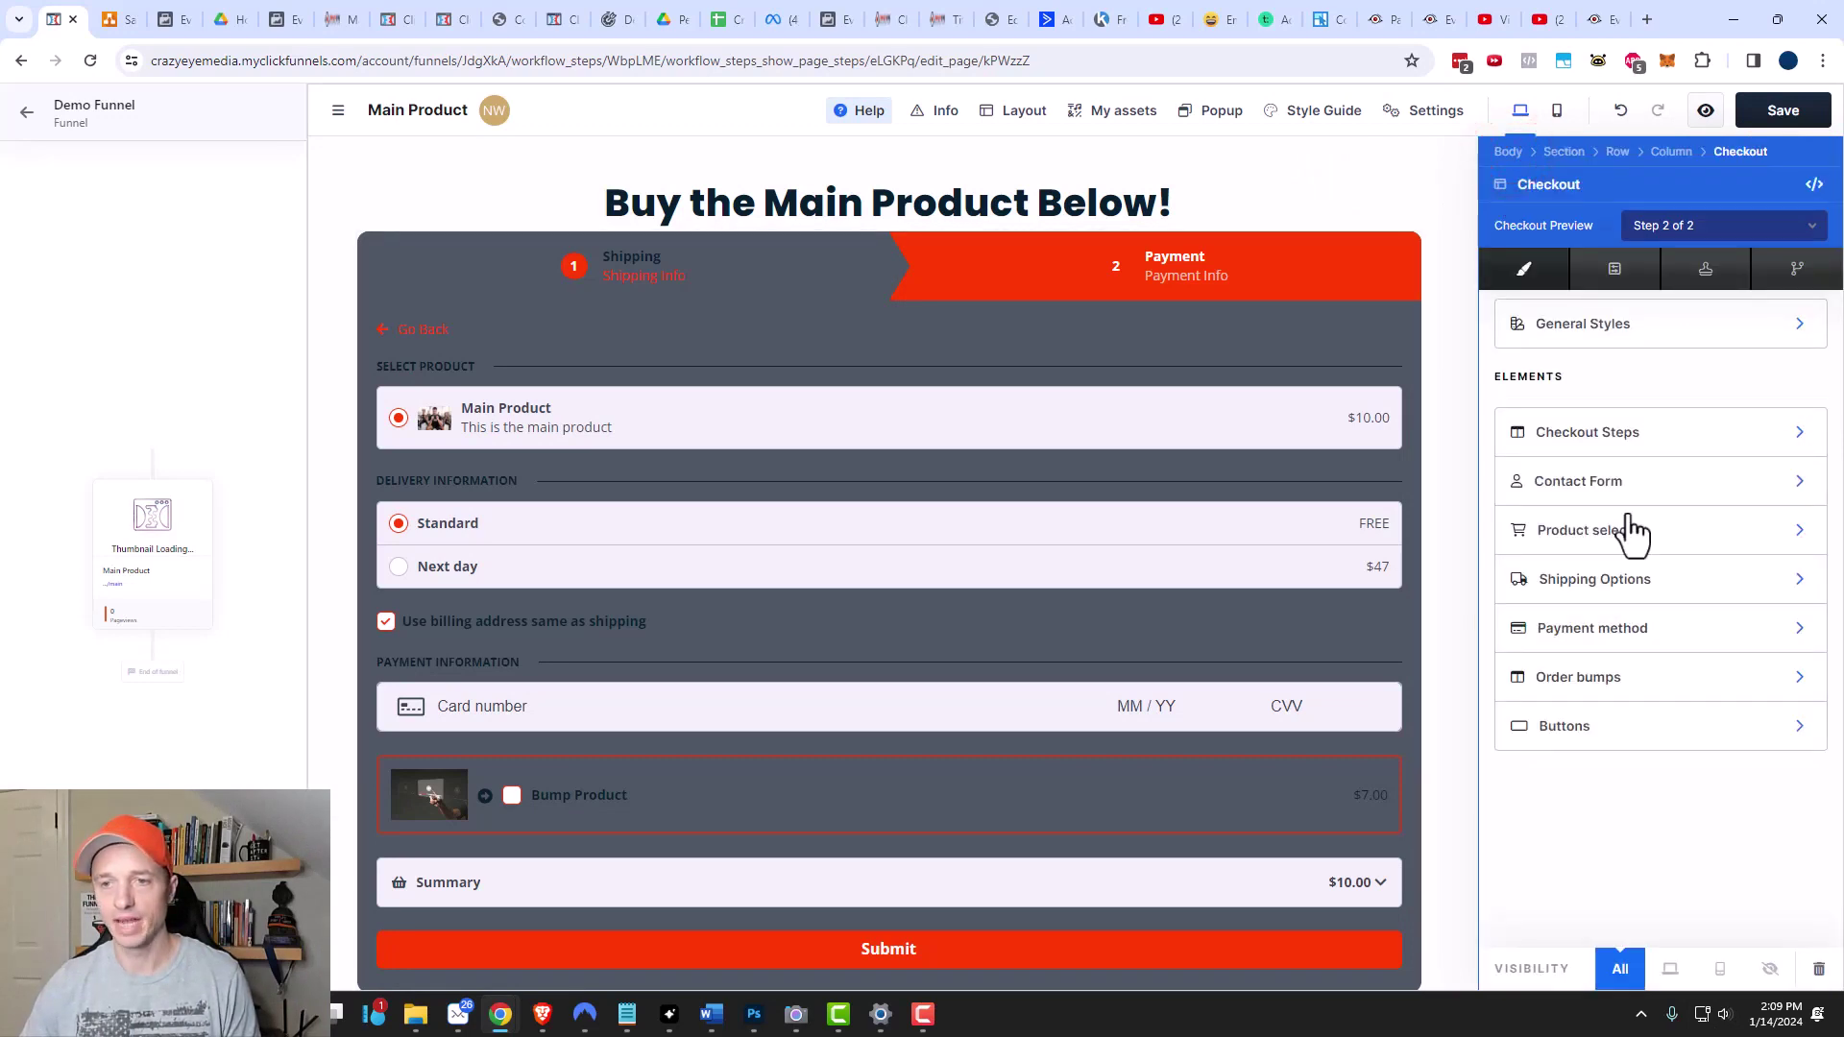
pyautogui.click(1654, 582)
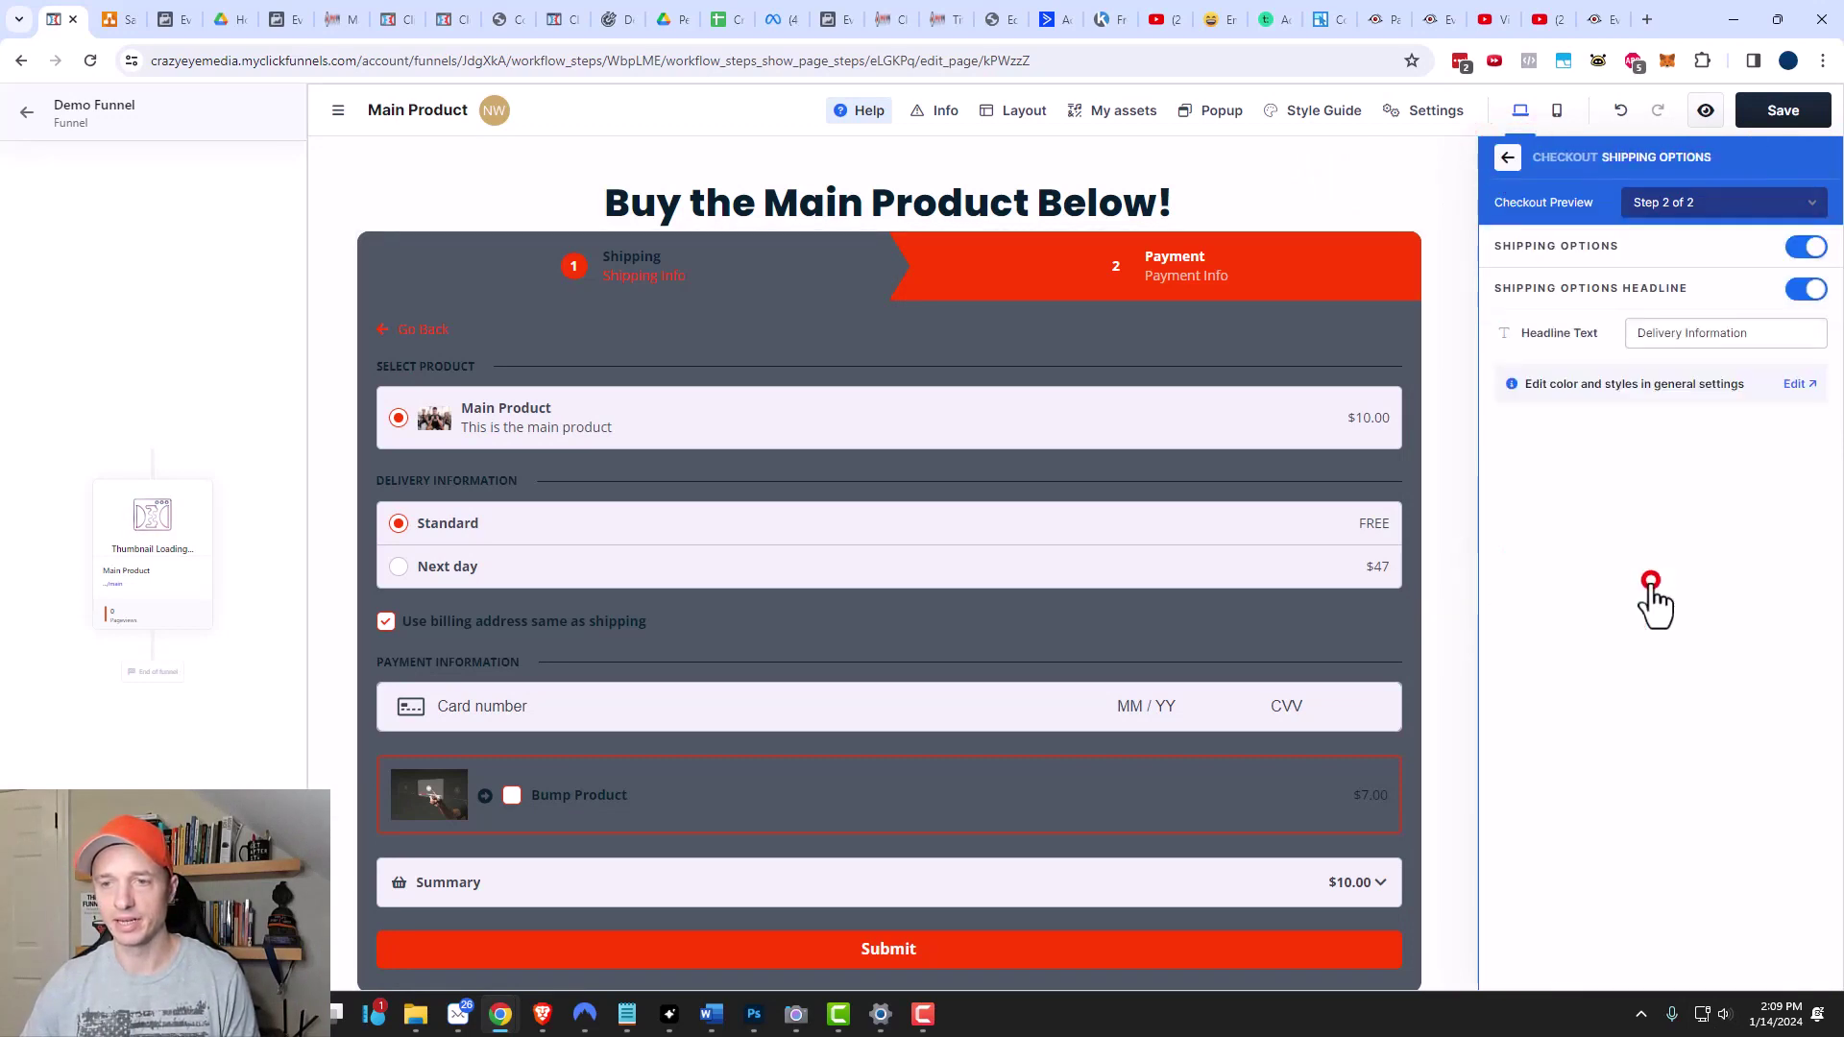
pyautogui.click(1806, 247)
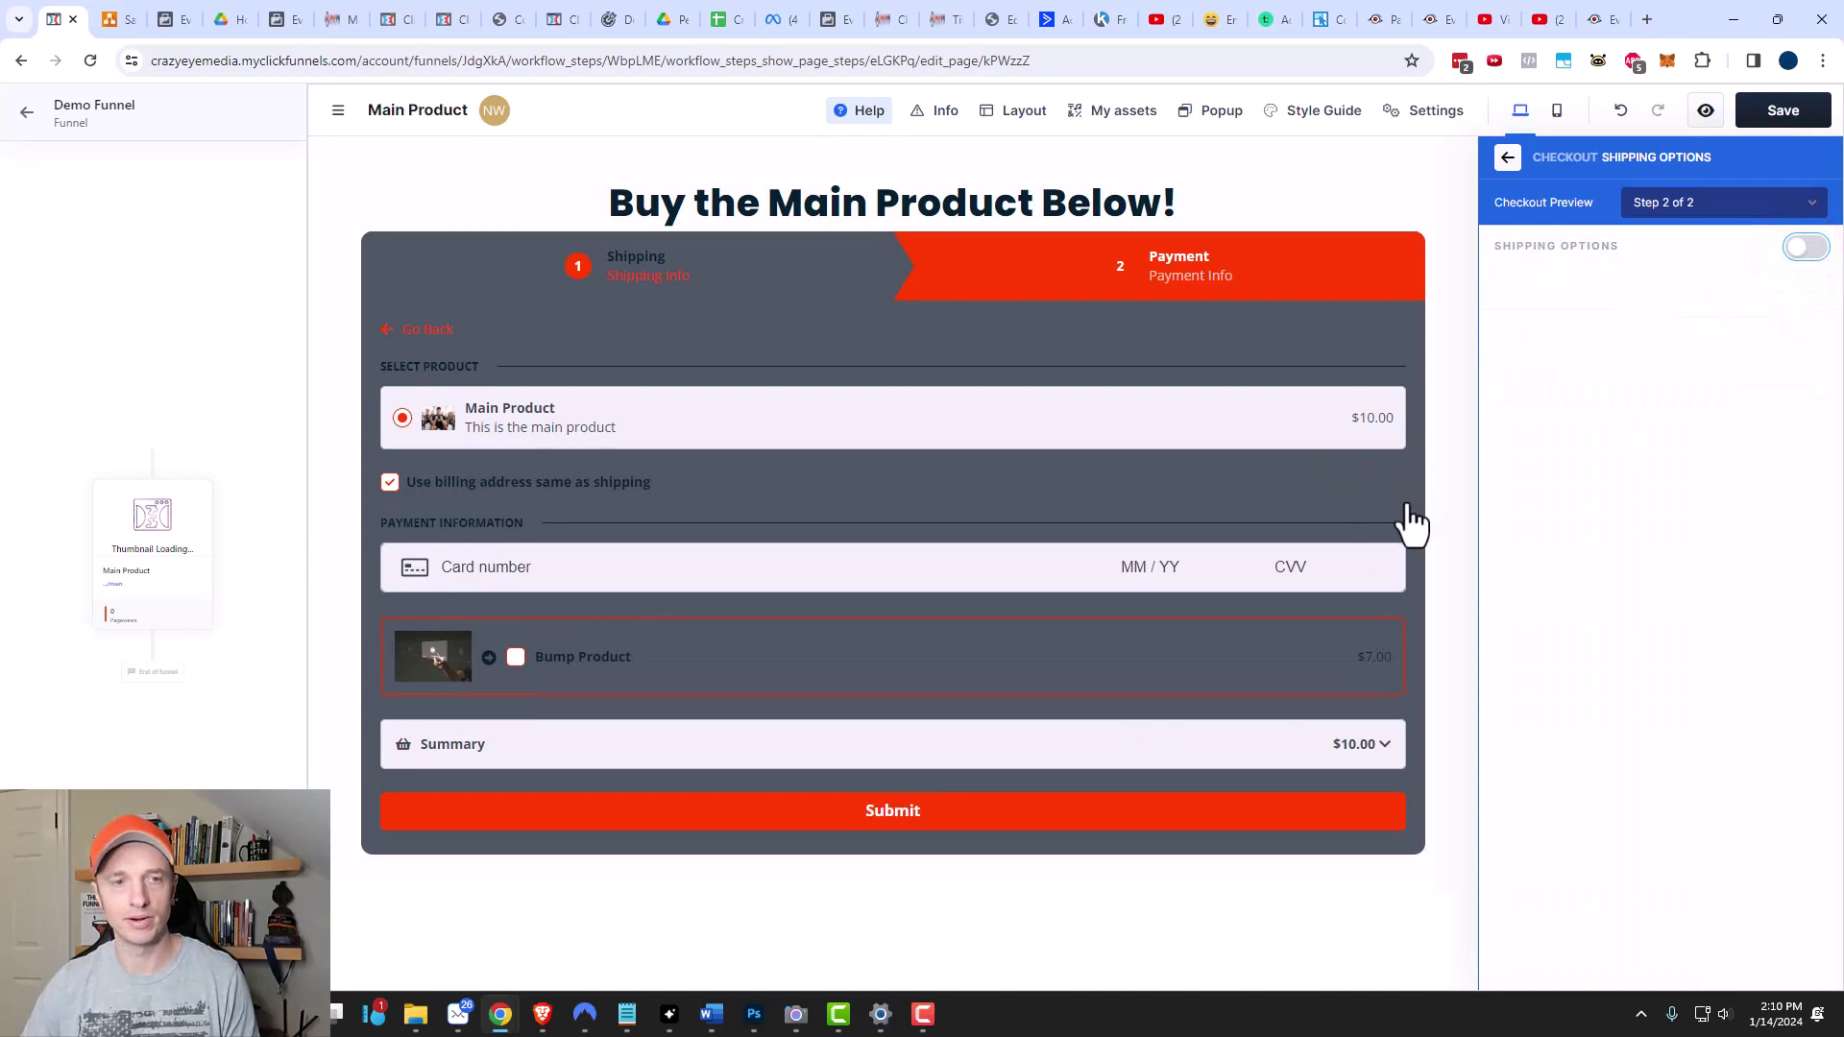
pyautogui.click(1429, 494)
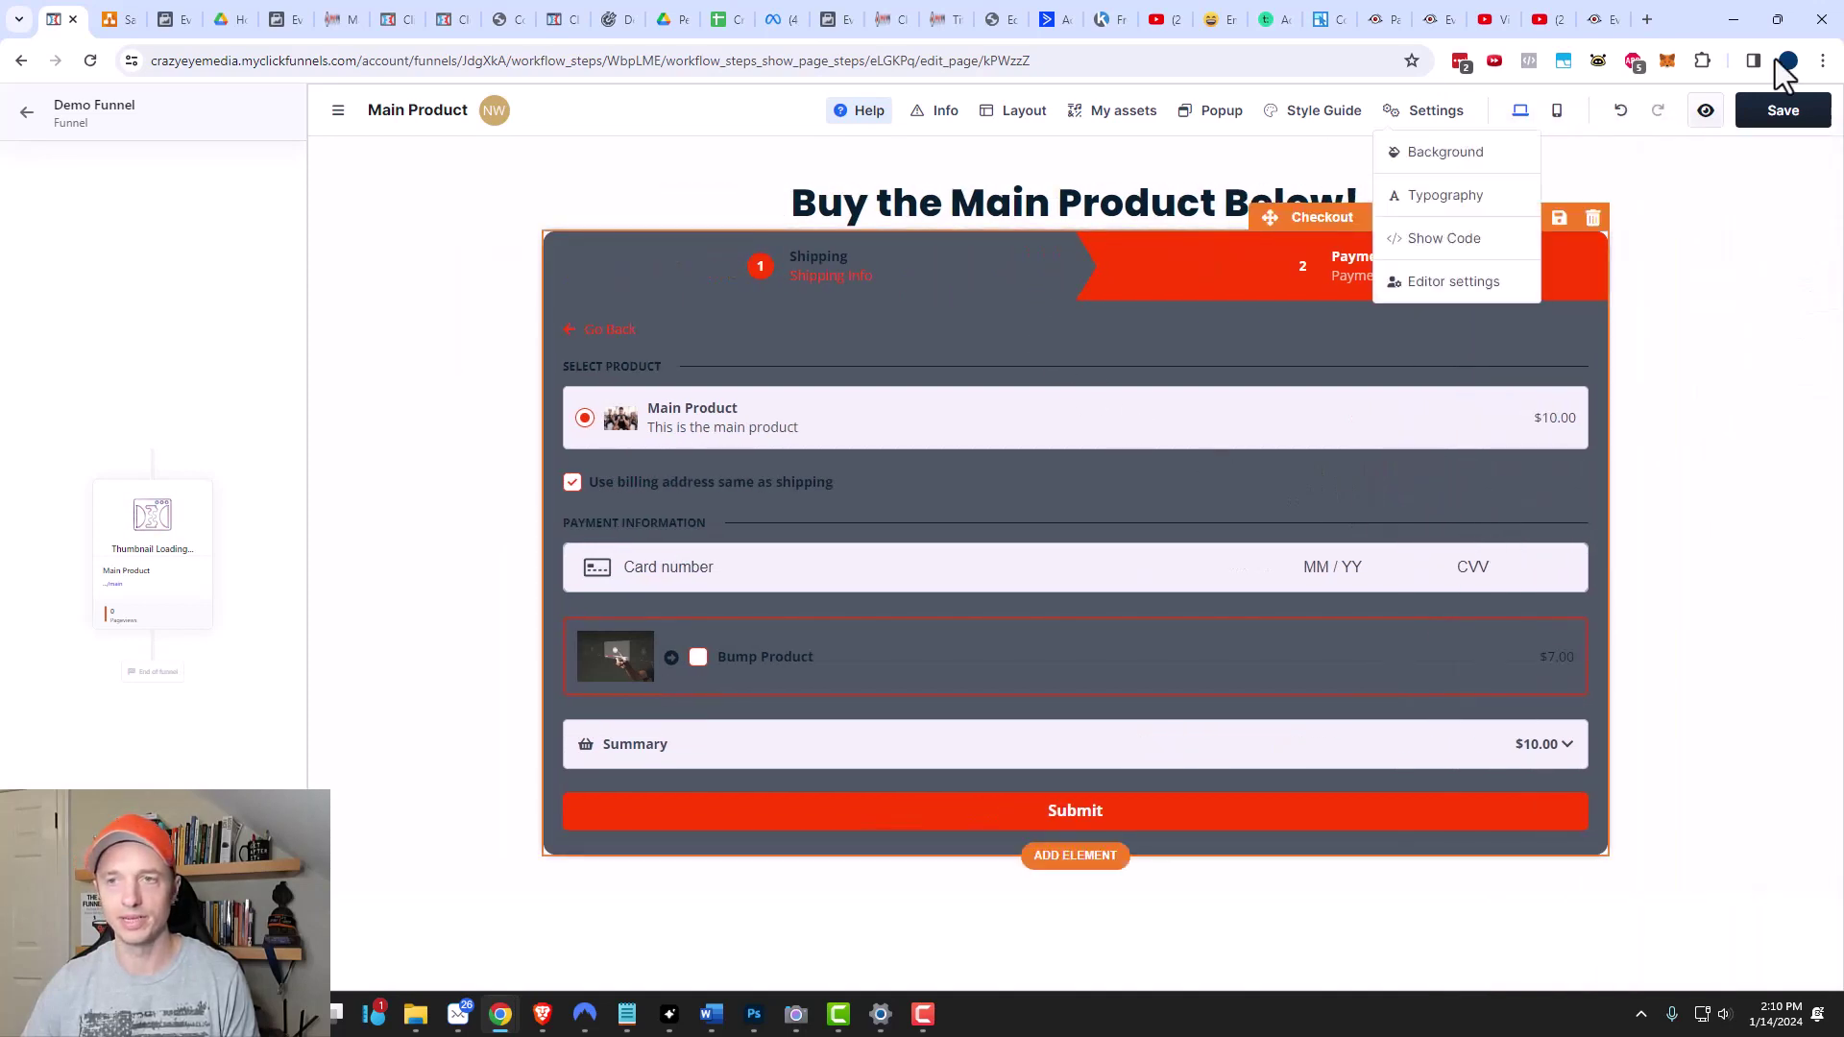
pyautogui.click(1786, 118)
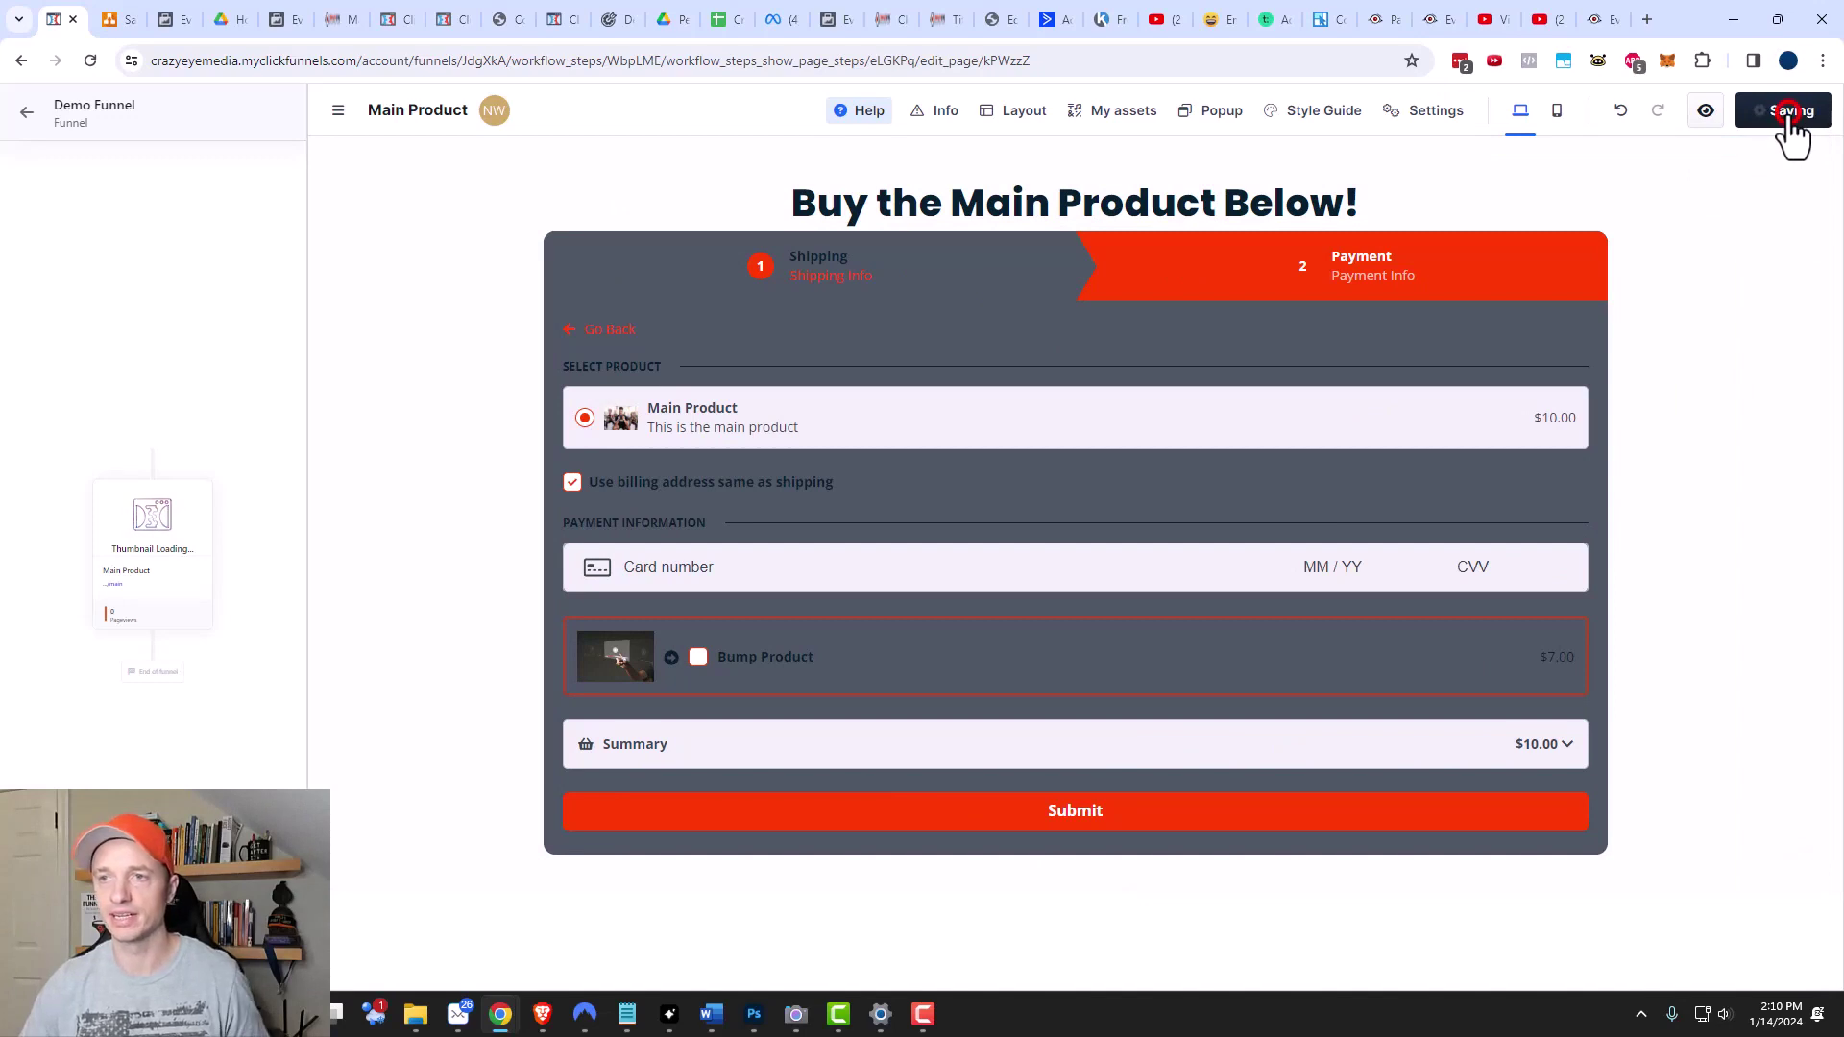
# Return to the Demo Funnel workflow, glancing at the funnel diagram on the way.
pyautogui.click(27, 114)
pyautogui.click(117, 19)
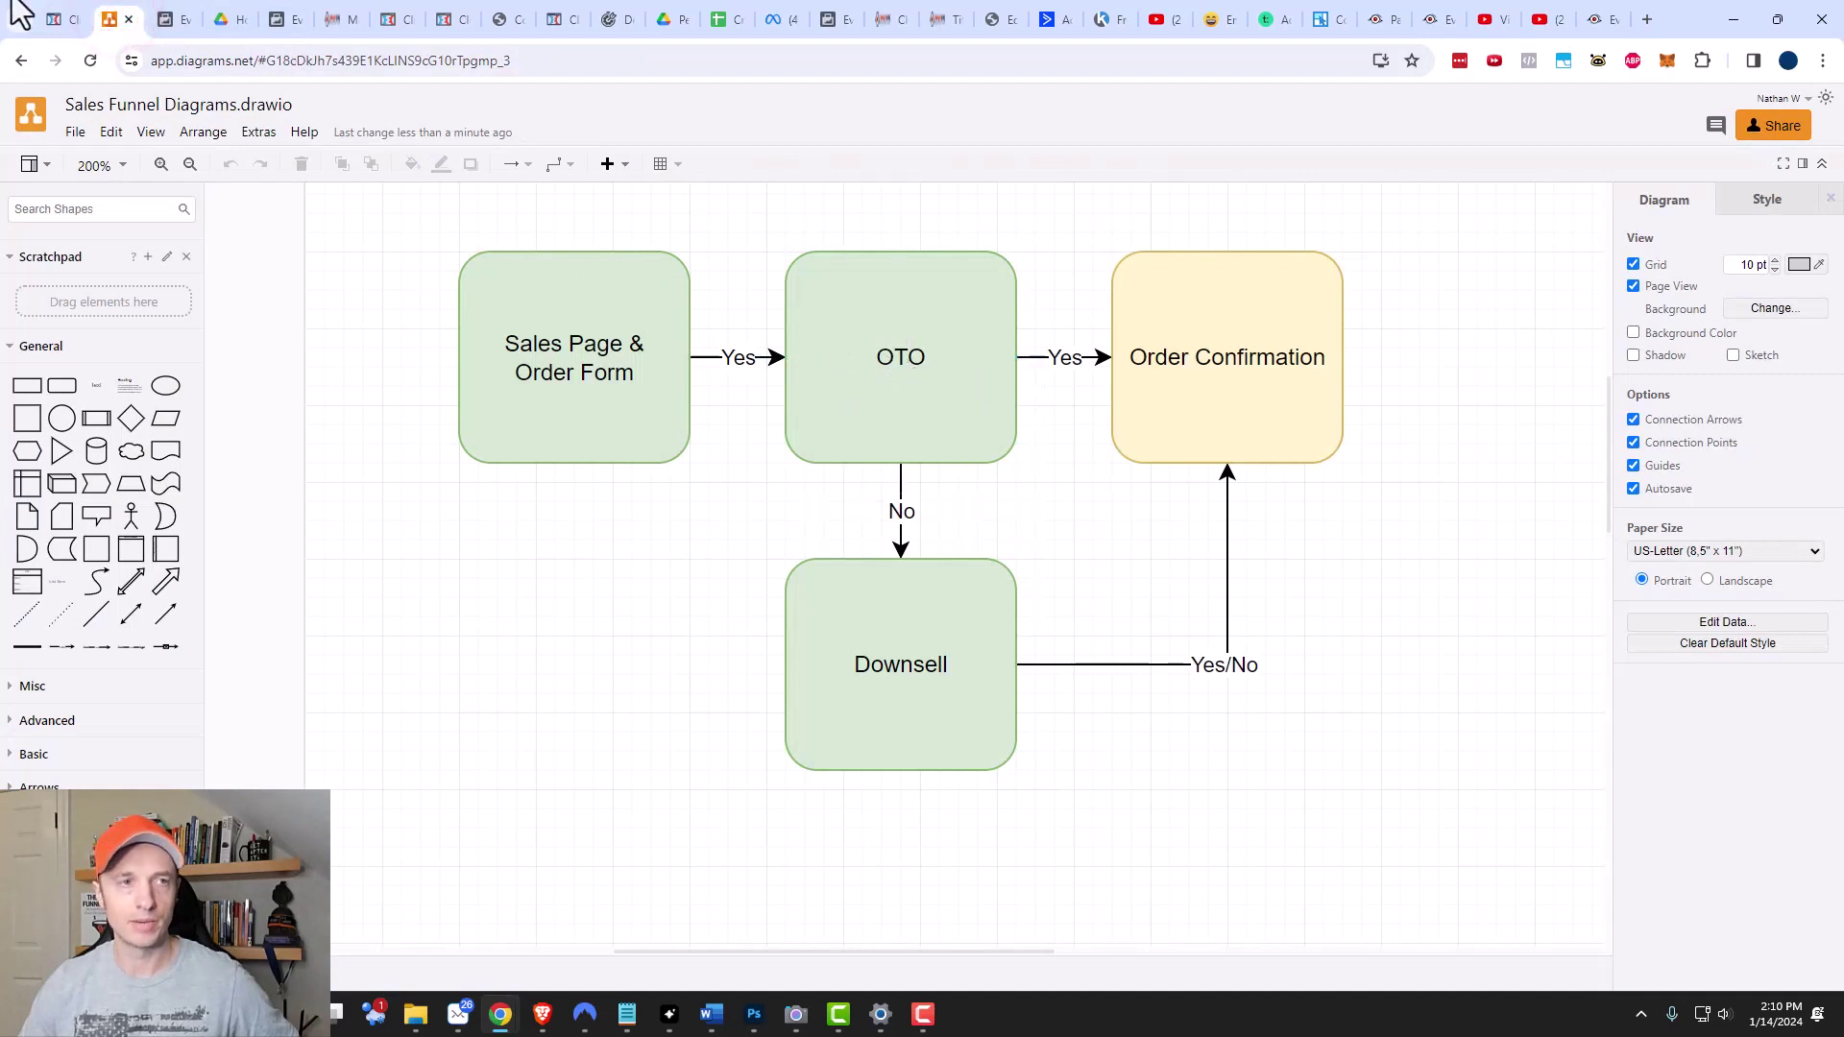
pyautogui.click(62, 19)
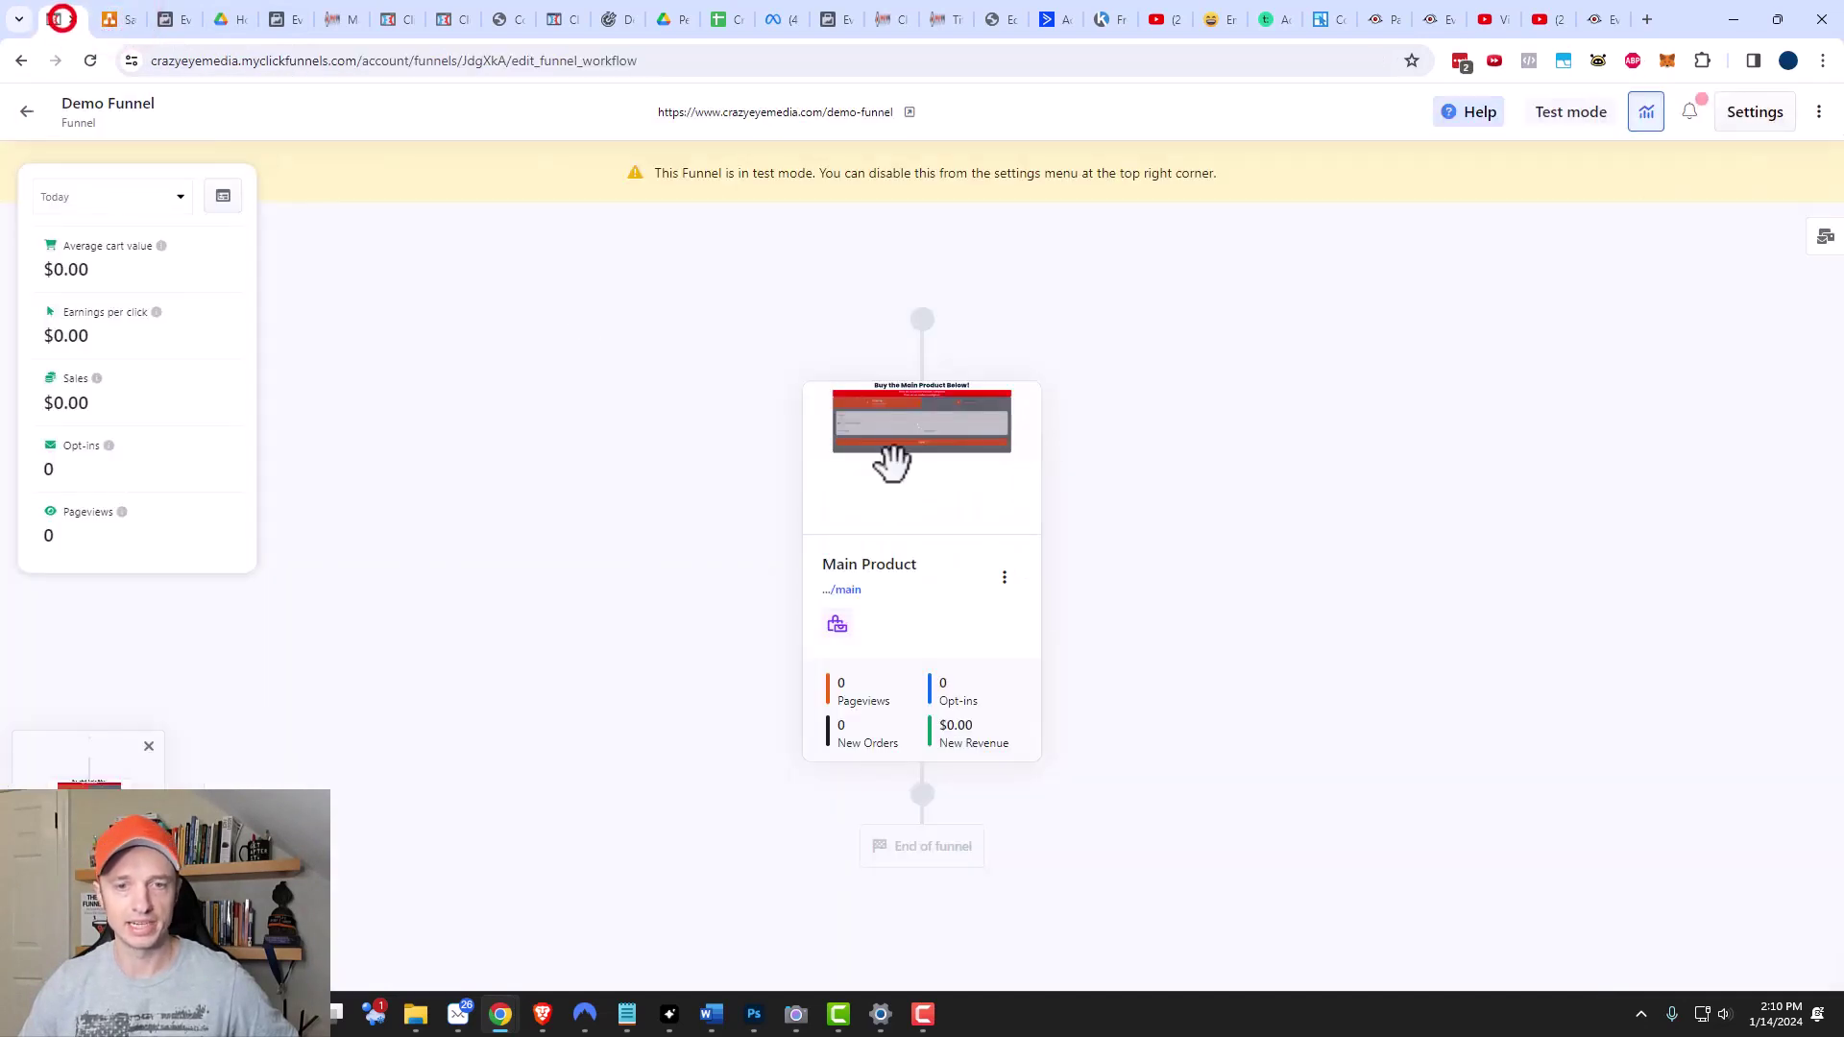
# Add an 'OTO Product' page after Main Product, cloned from its template, with URL slug 'oto'.
pyautogui.click(924, 807)
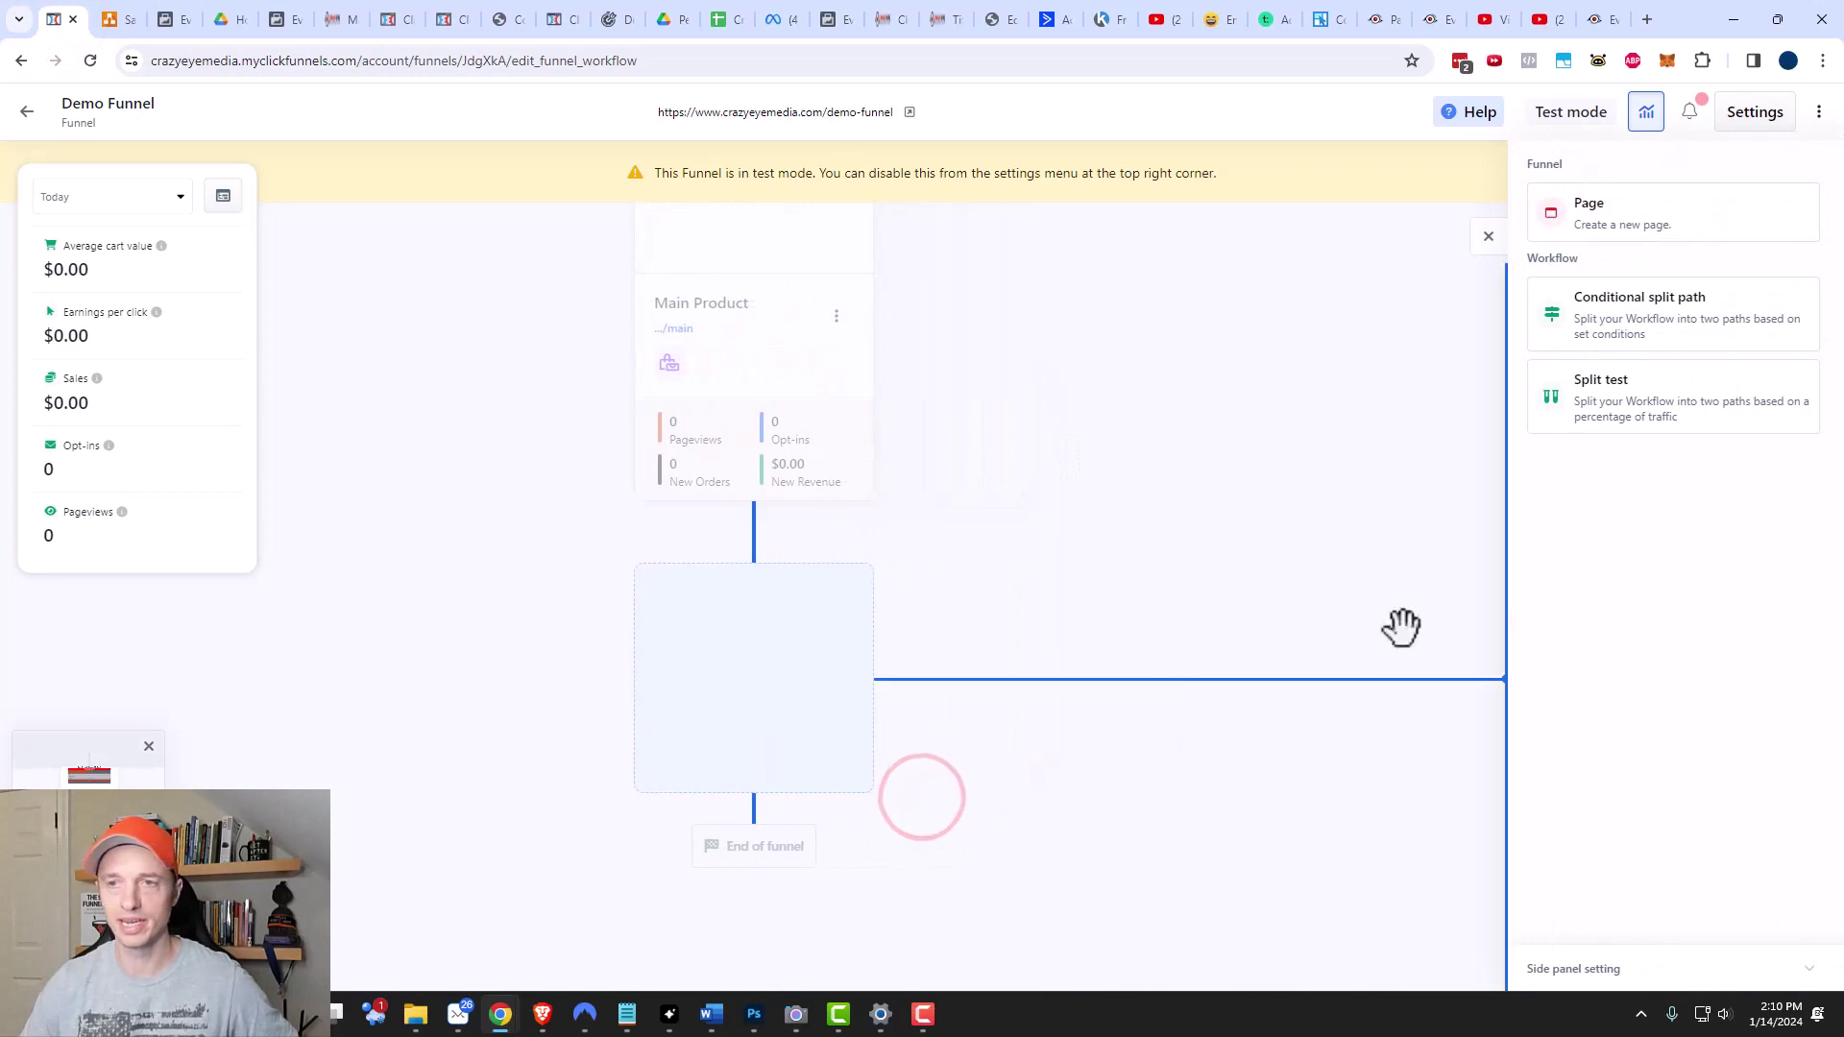
pyautogui.click(1633, 230)
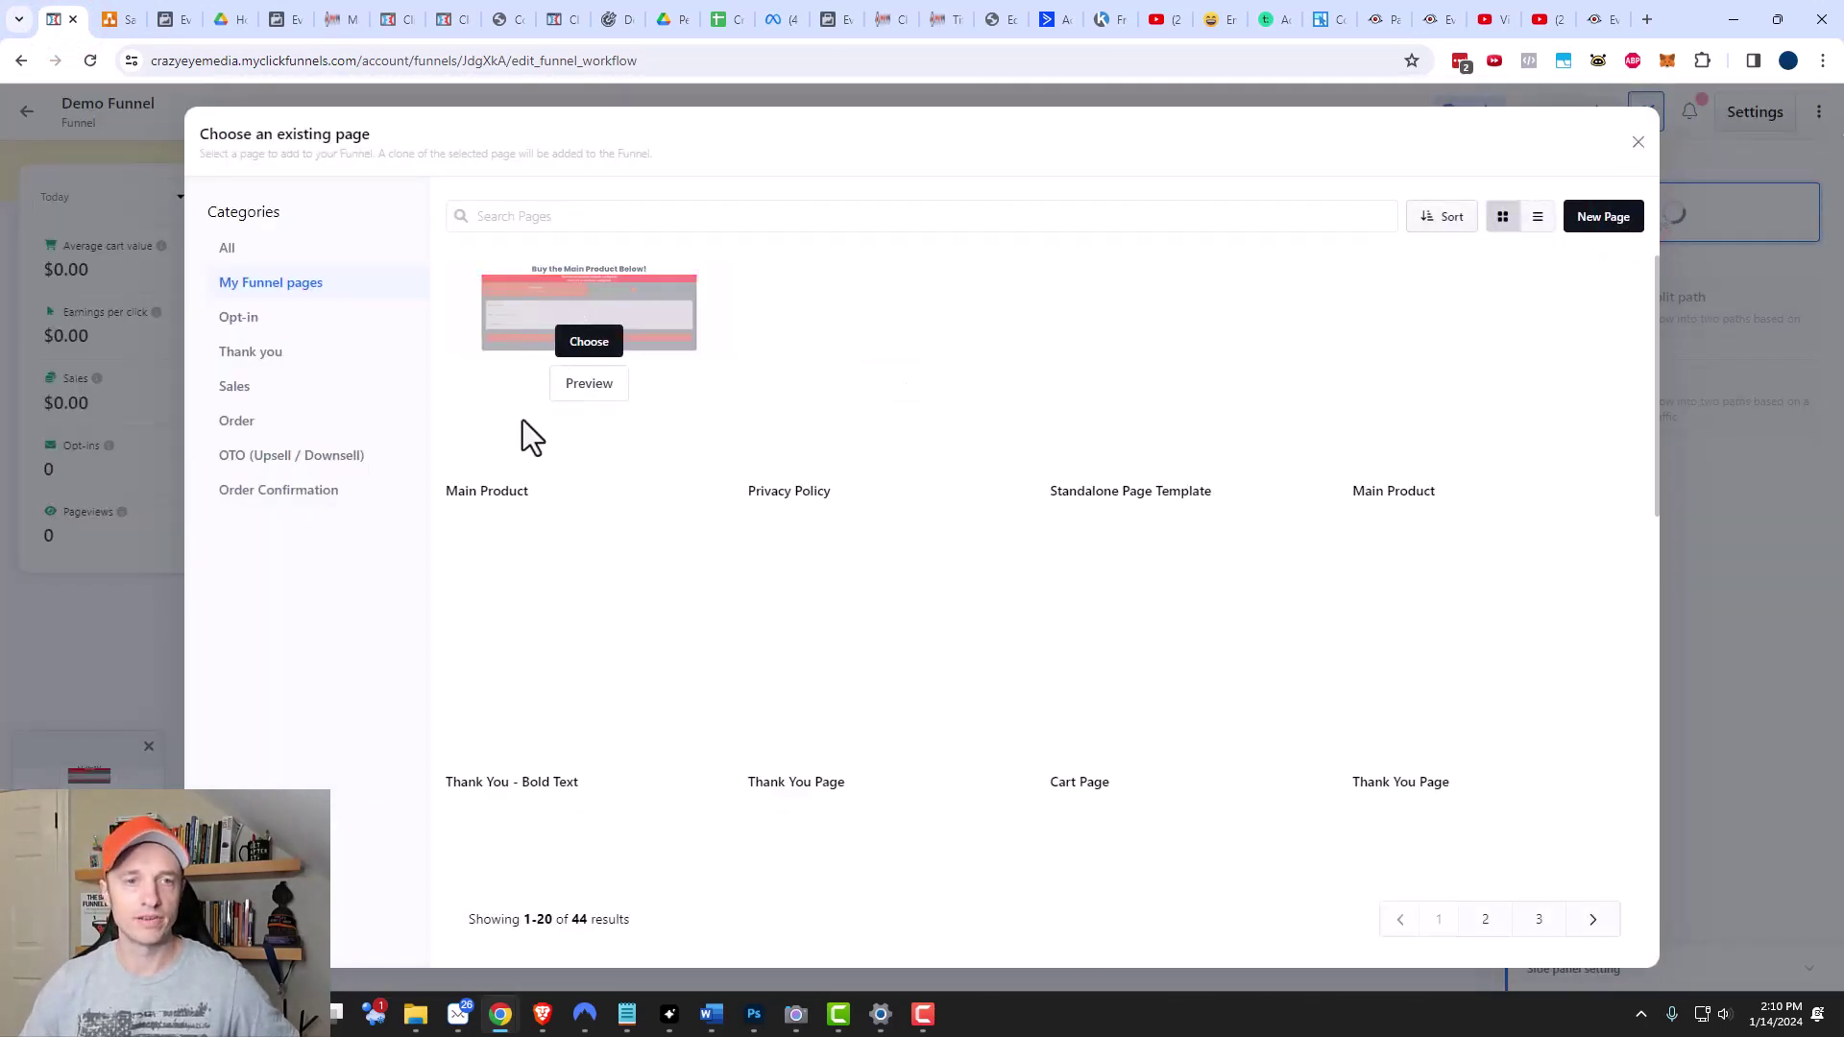
pyautogui.click(590, 344)
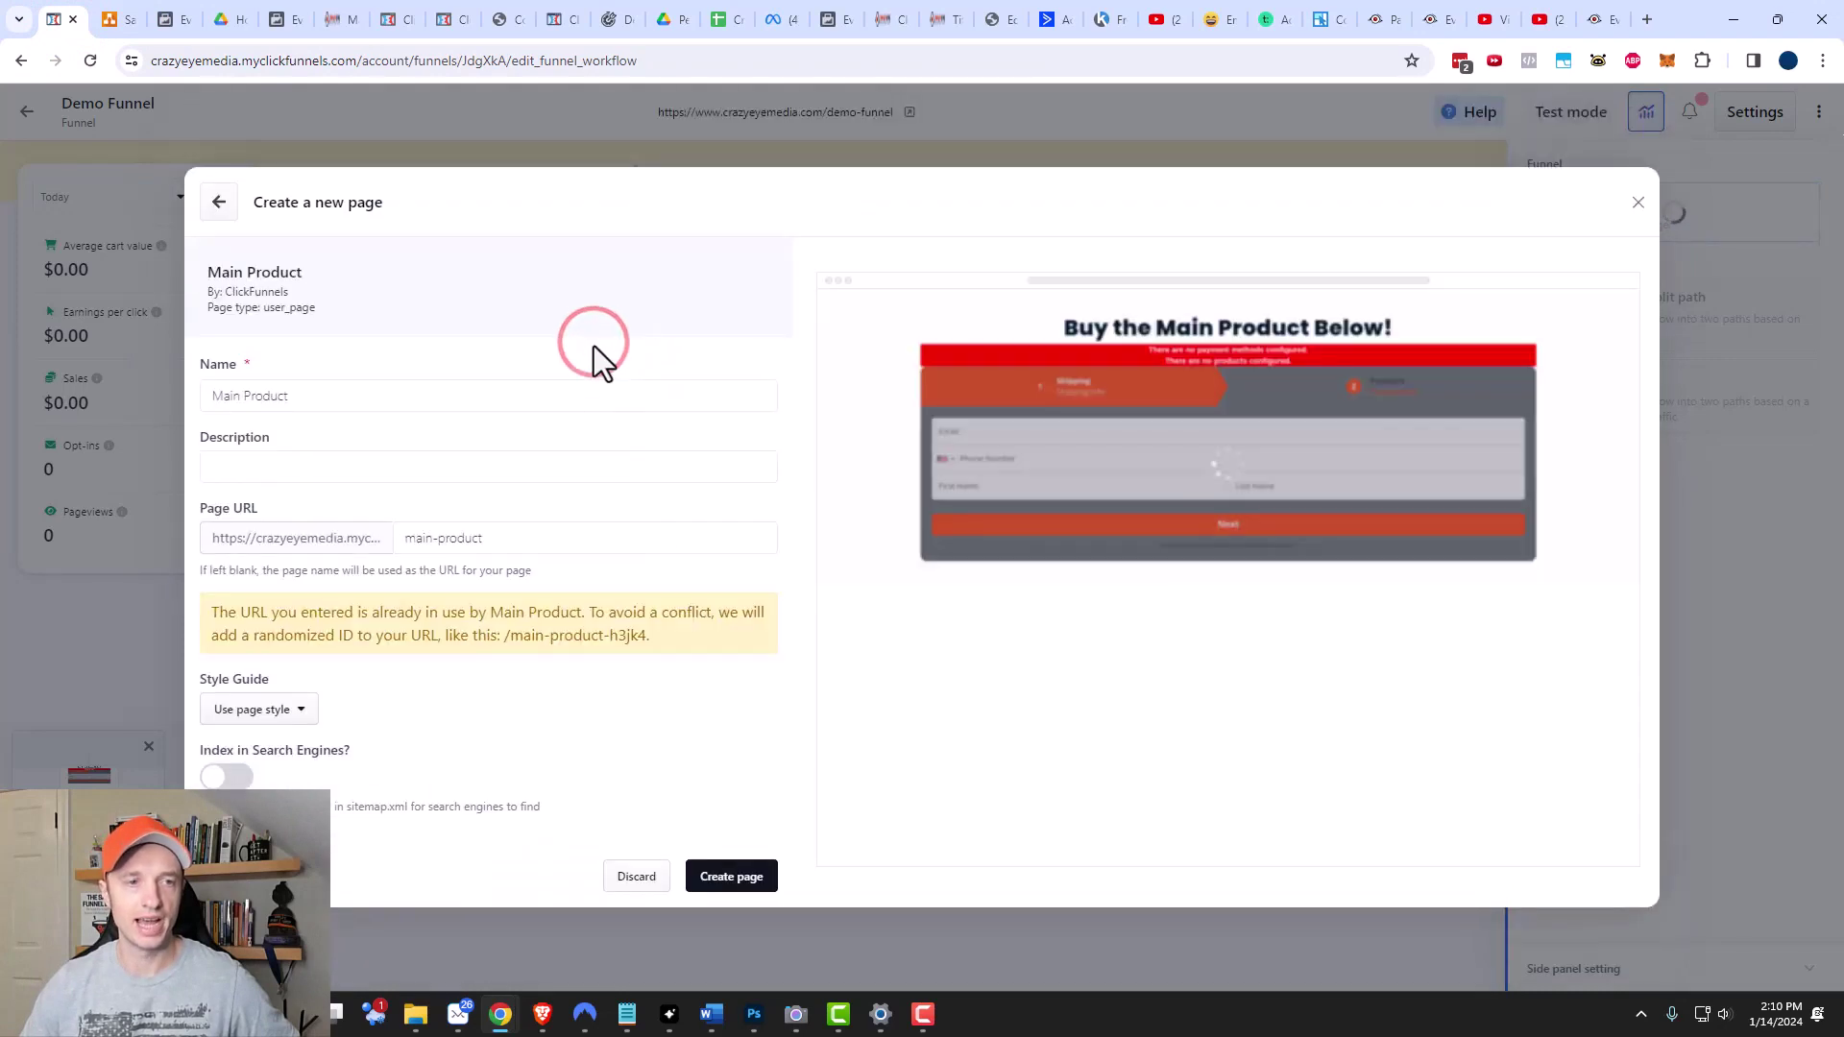
pyautogui.tripleClick(341, 394)
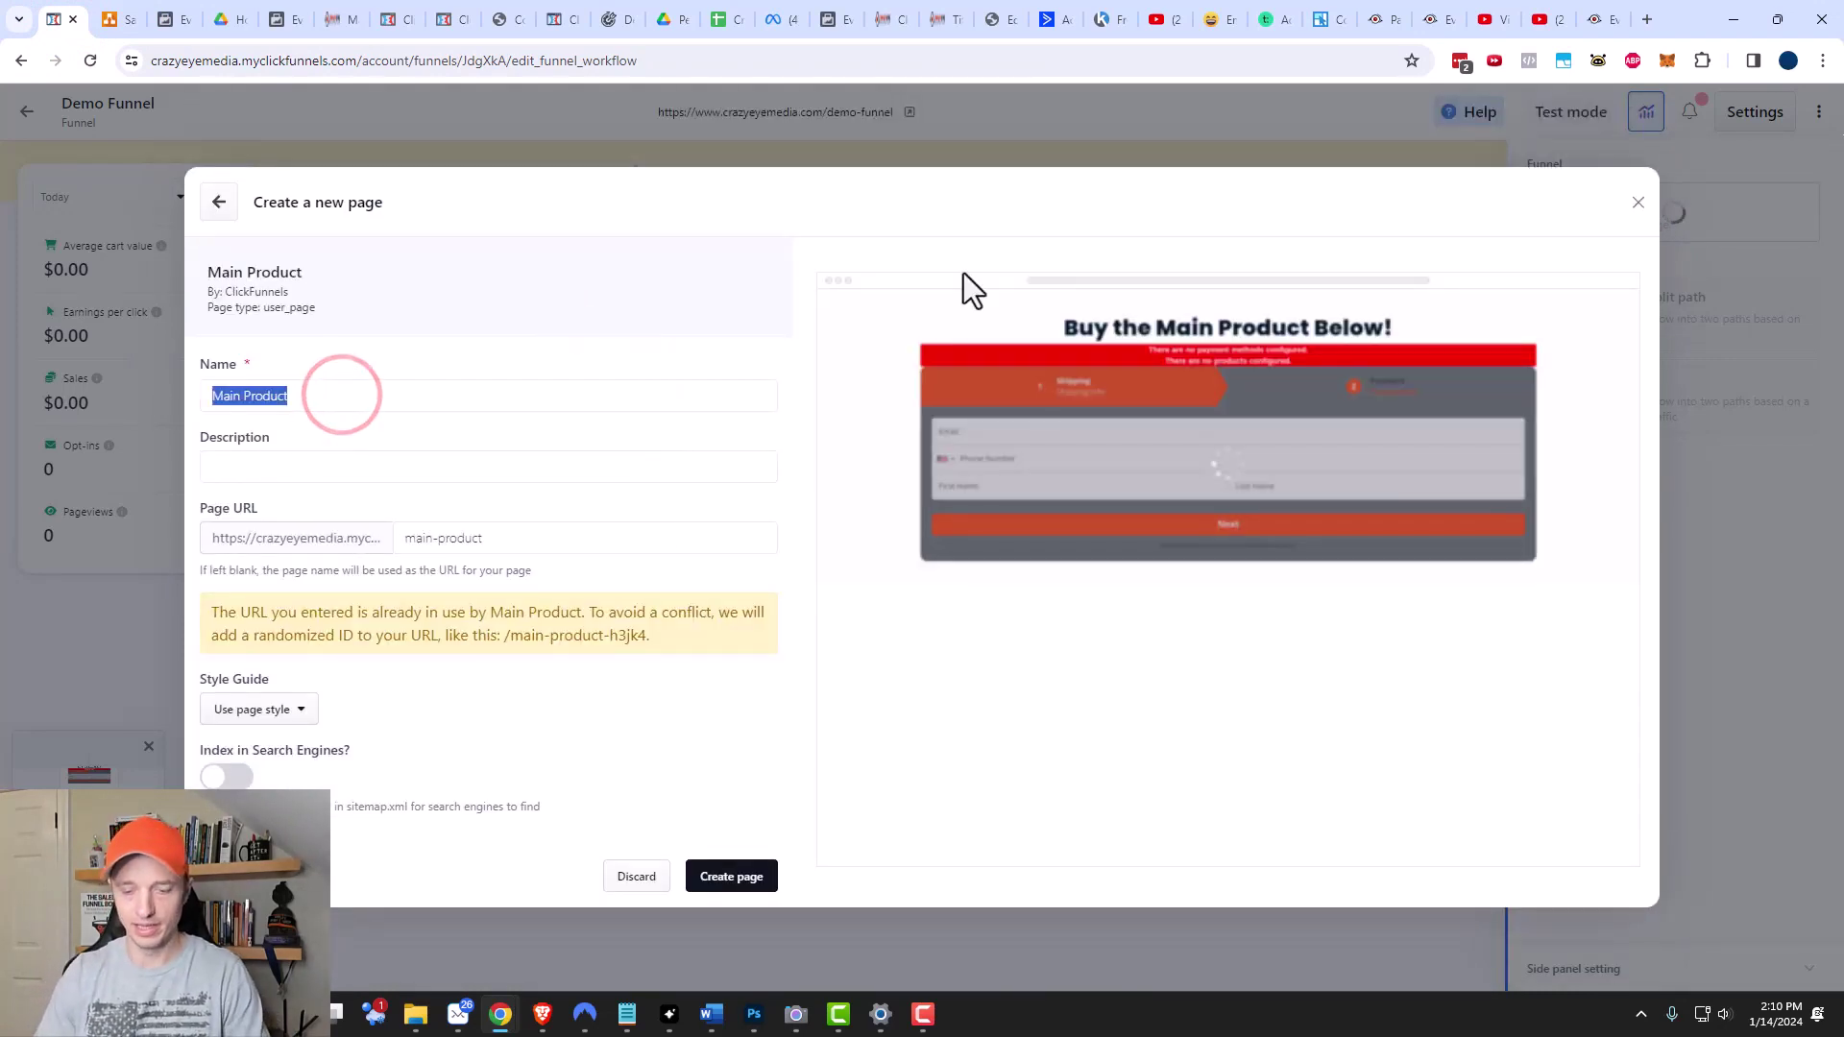
pyautogui.write('OTO Product')
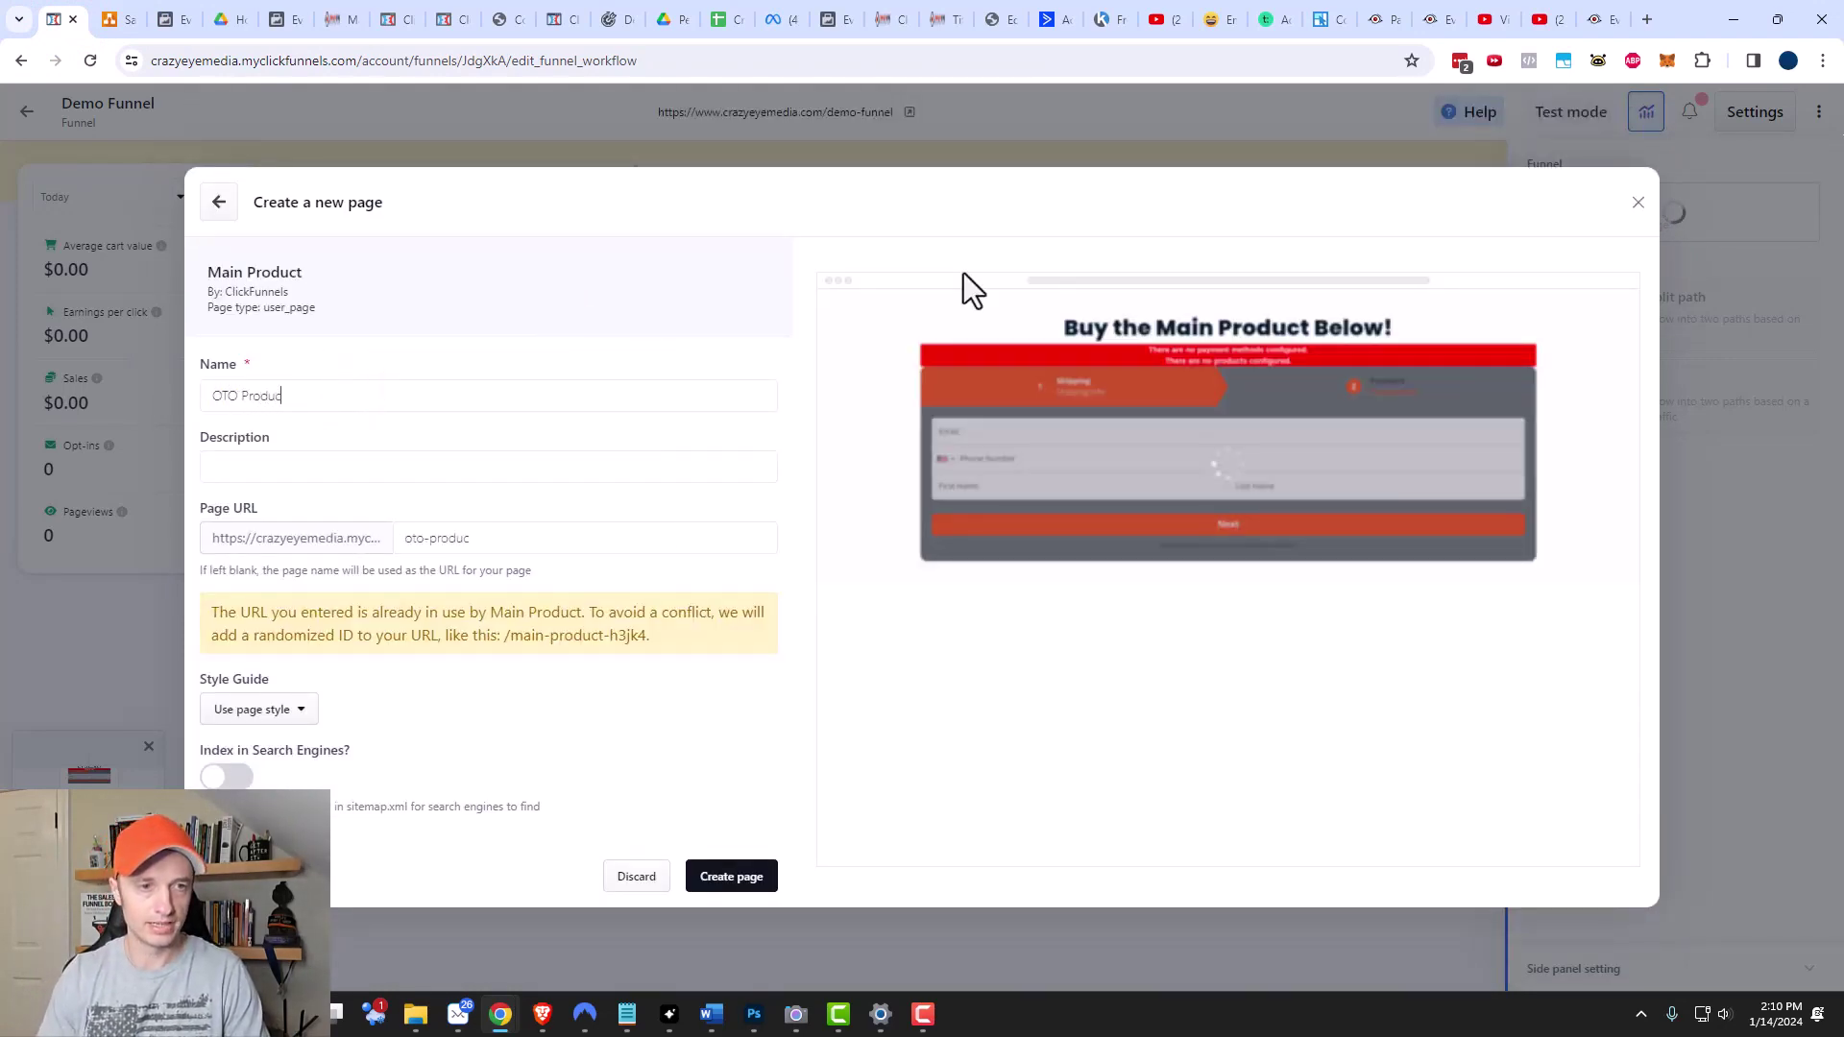
pyautogui.click(354, 472)
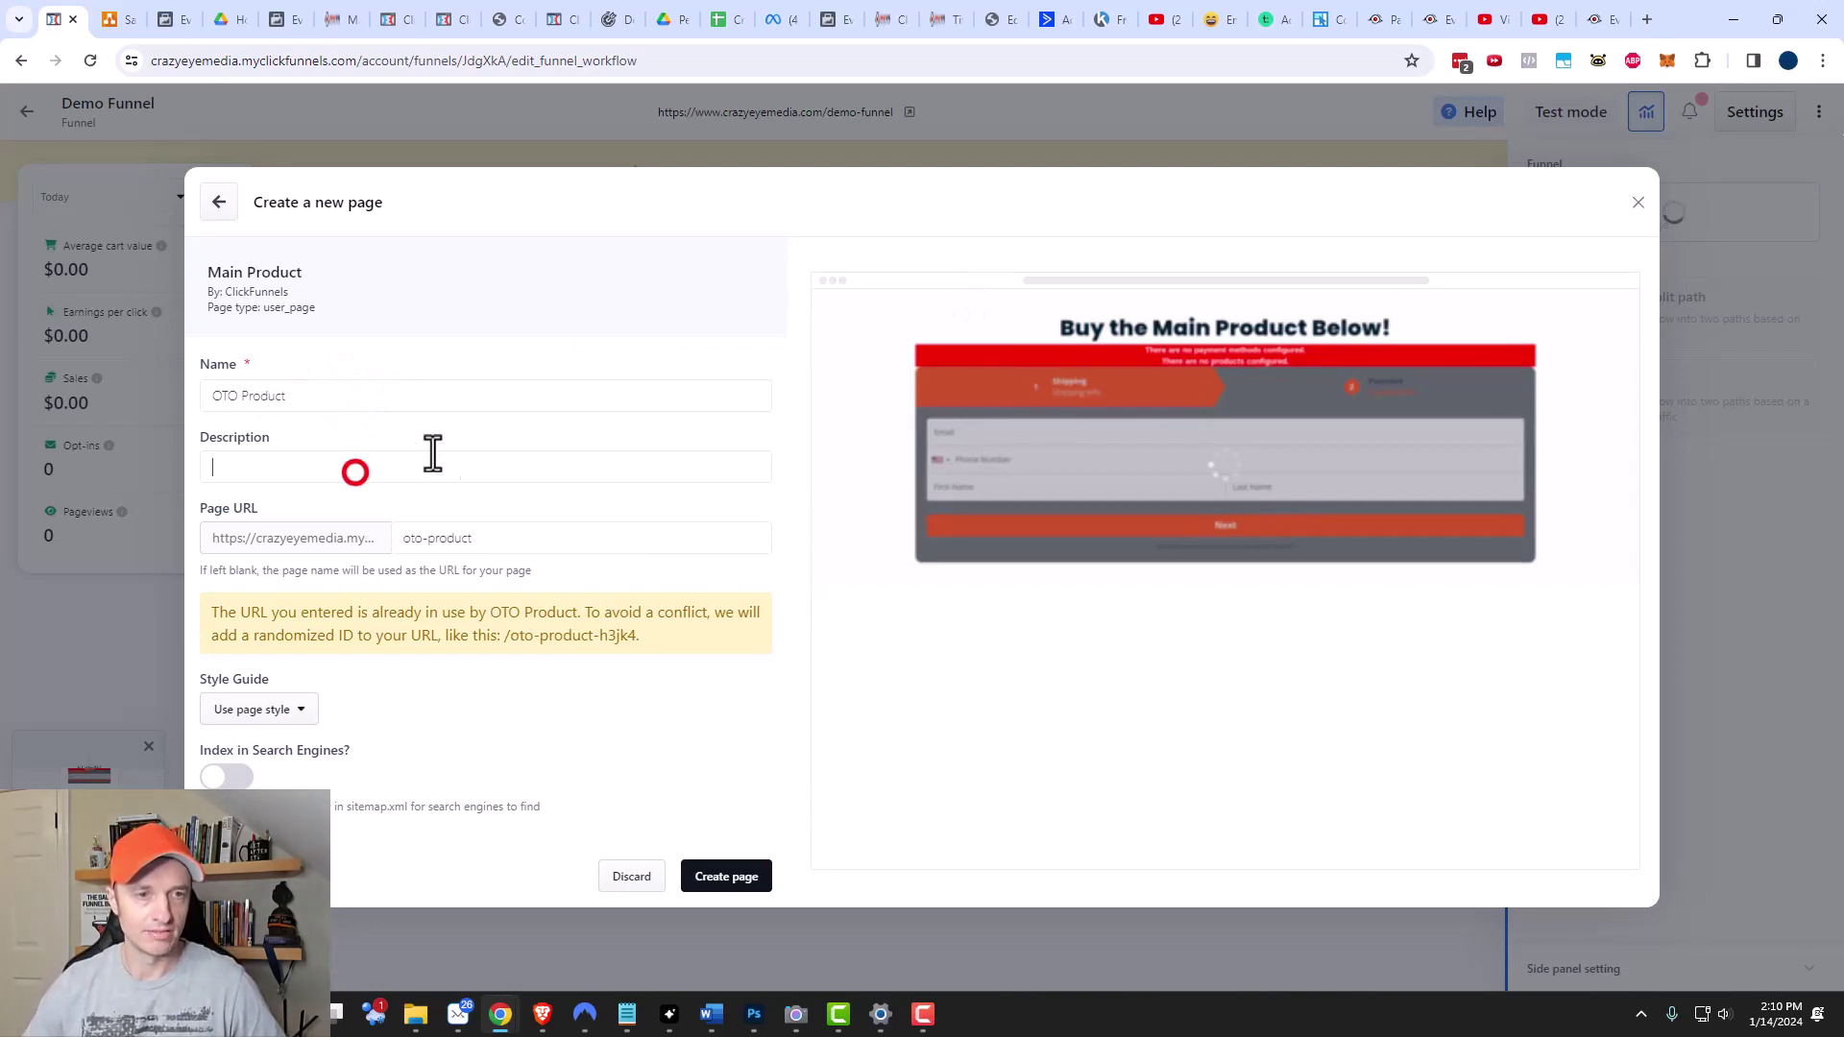
pyautogui.click(485, 538)
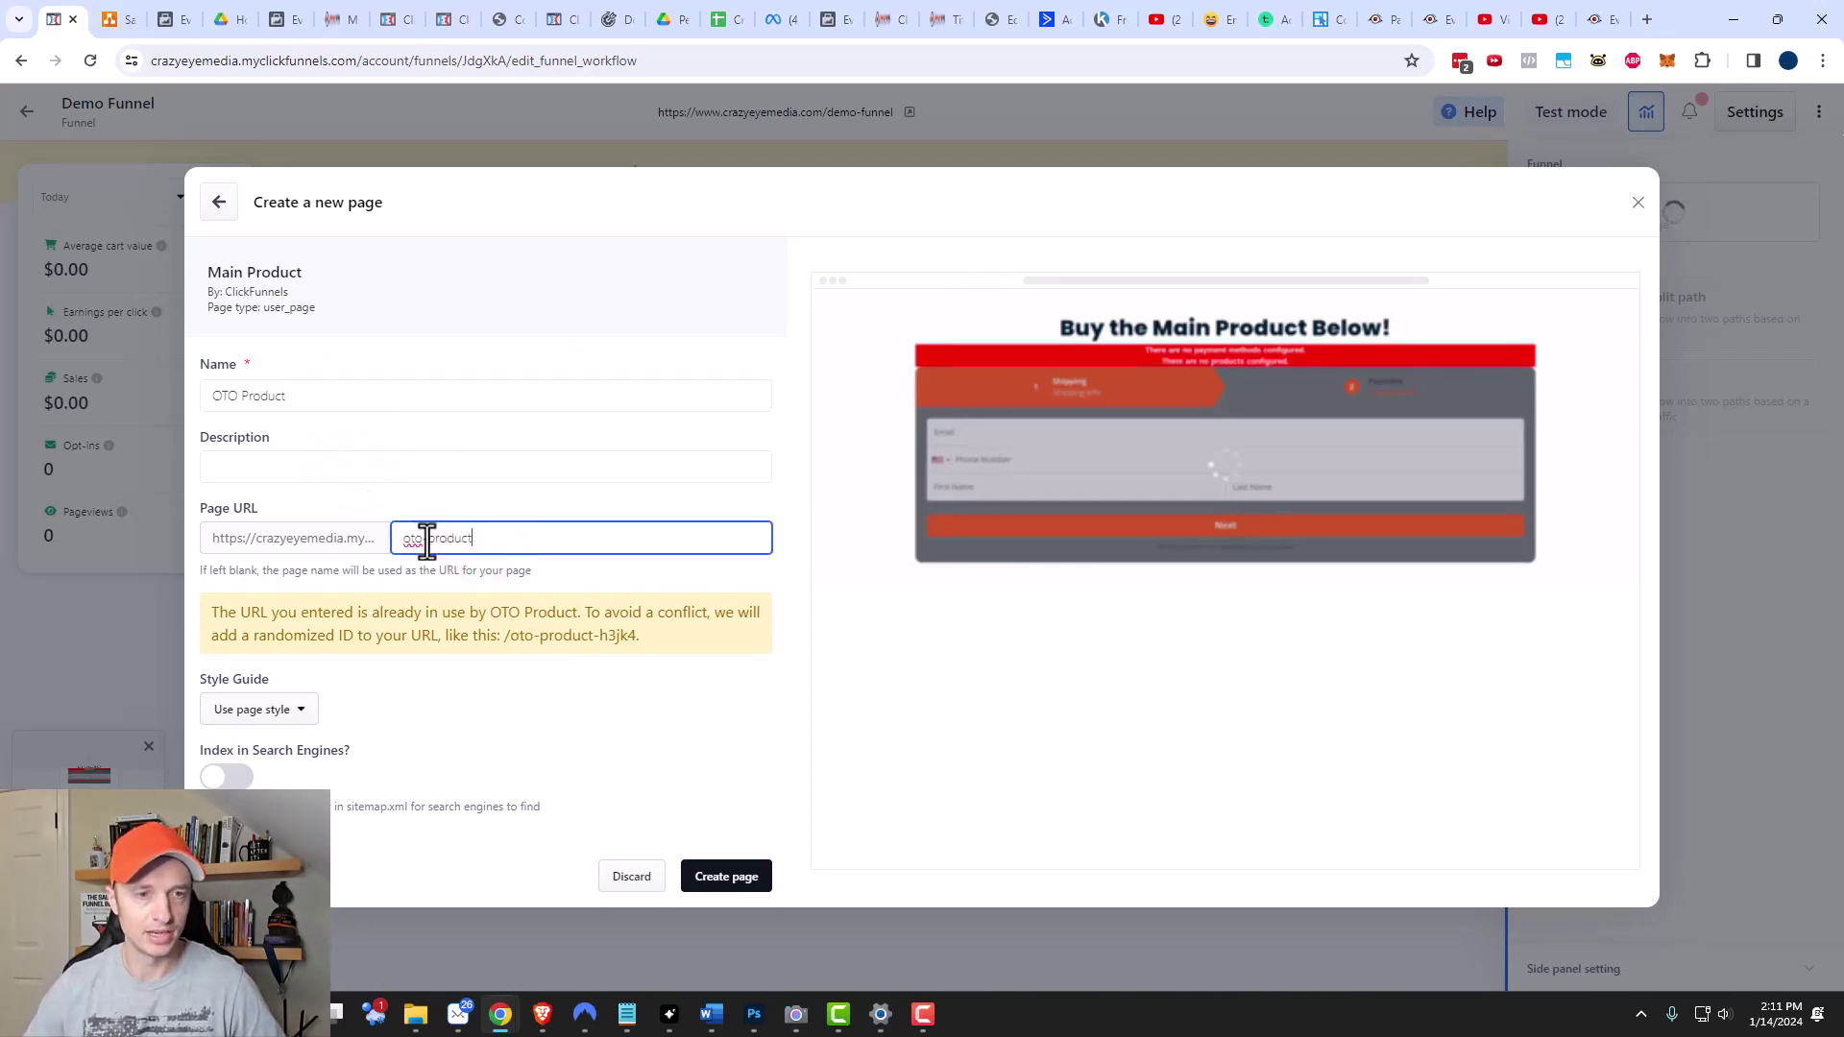
pyautogui.moveTo(423, 538); pyautogui.dragTo(727, 544)
pyautogui.press('BackSpace')
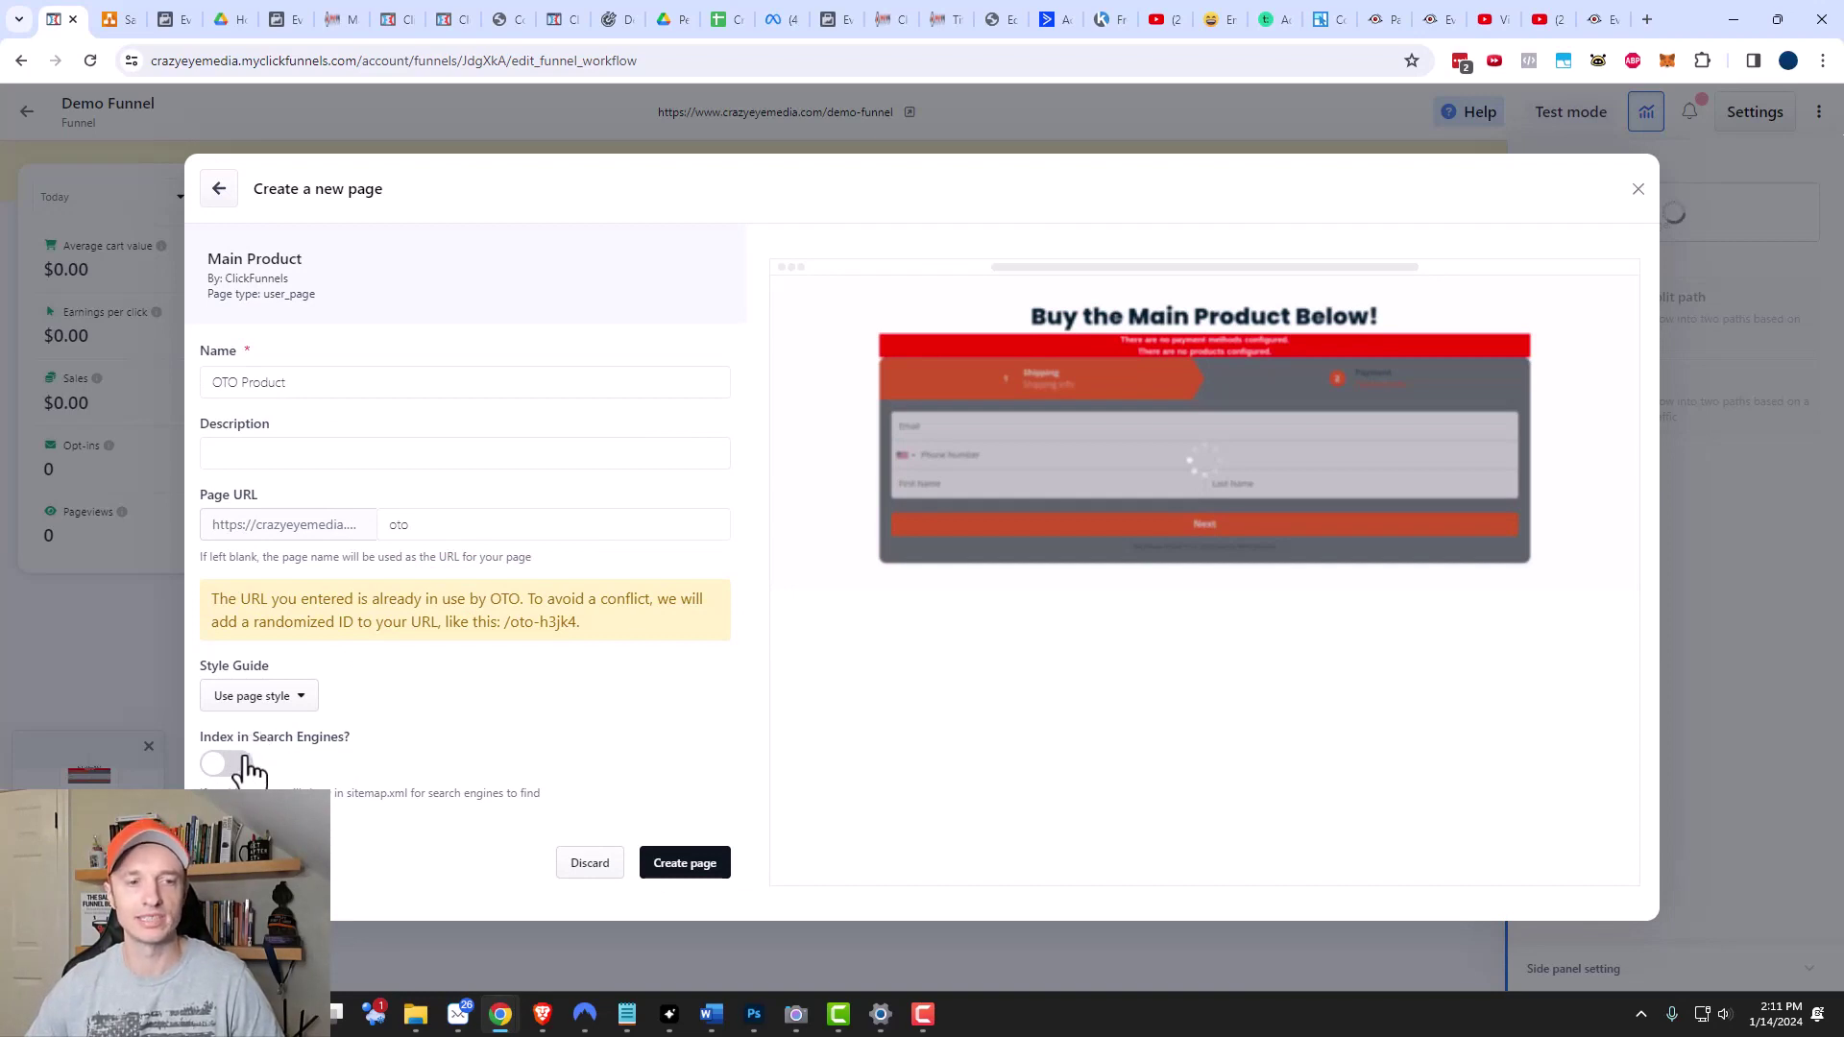
pyautogui.click(701, 868)
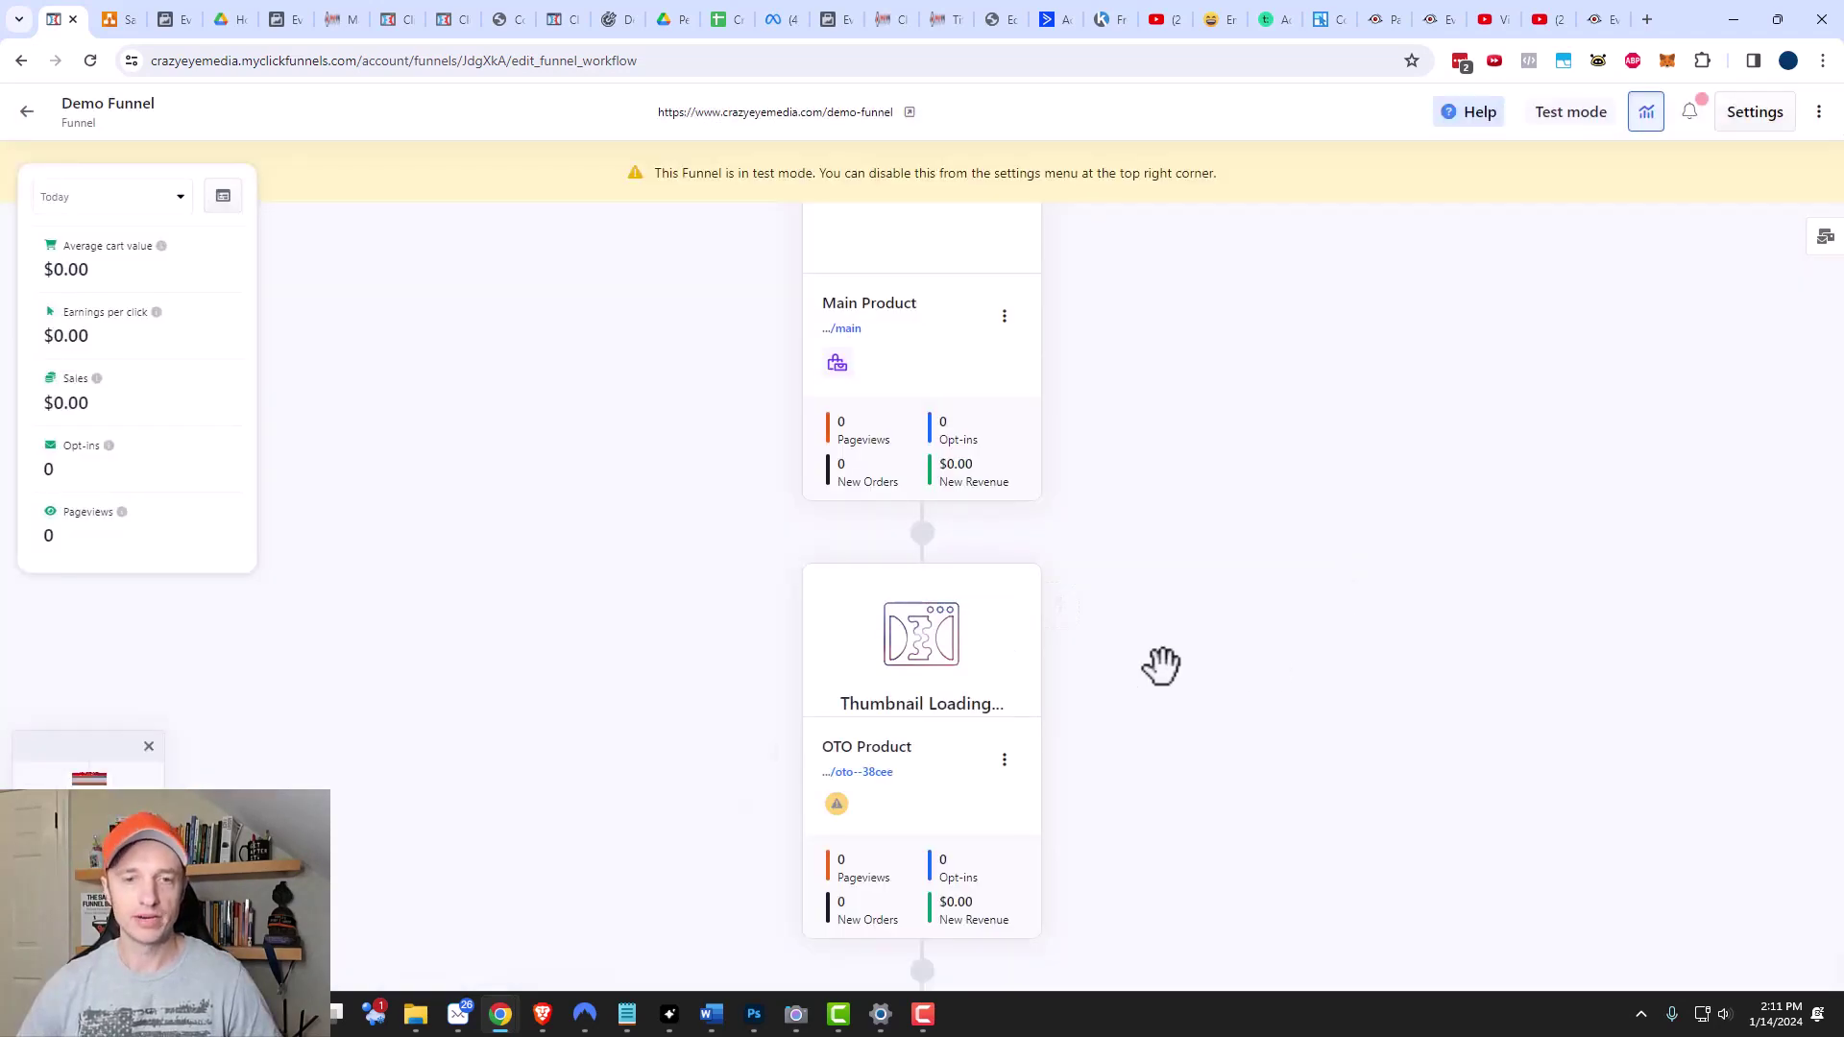
# Change the OTO Product page headline to 'Buy the OTO Below!' and select its checkout form.
pyautogui.click(937, 527)
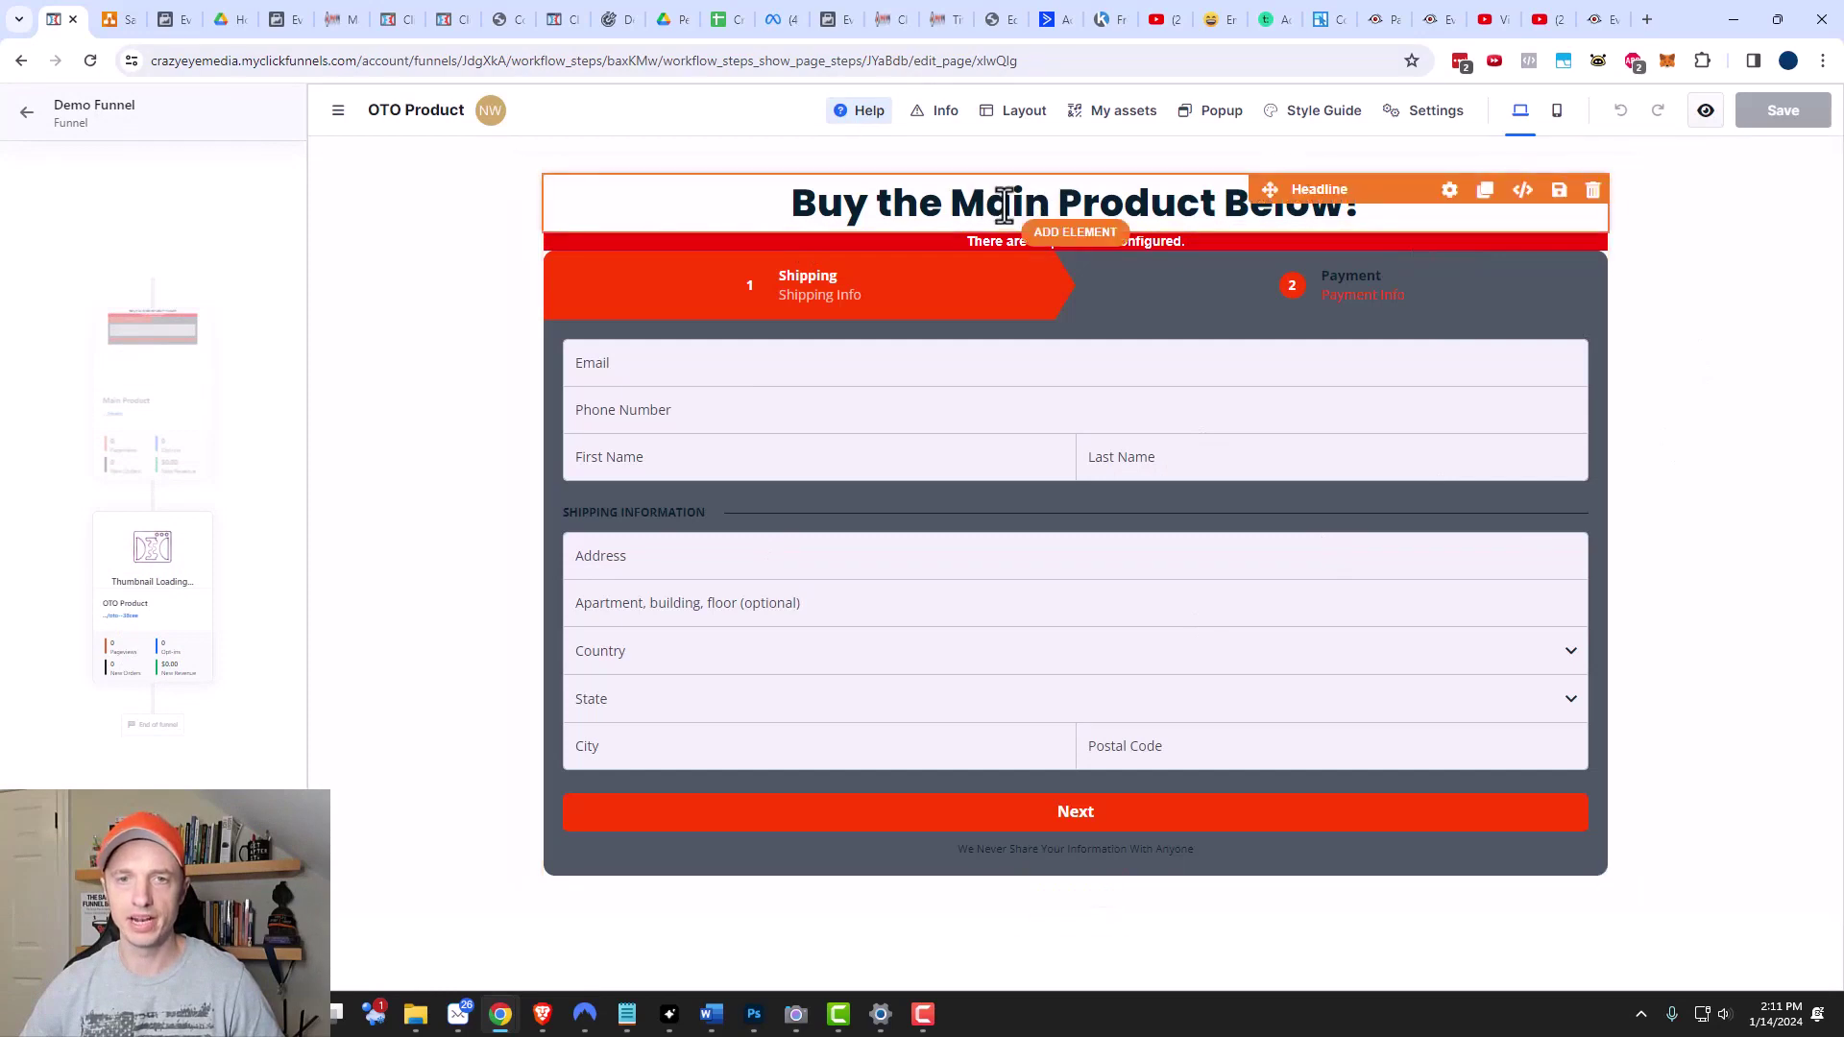
pyautogui.click(1007, 202)
pyautogui.hotkey('ctrl', 'a')
pyautogui.write('B')
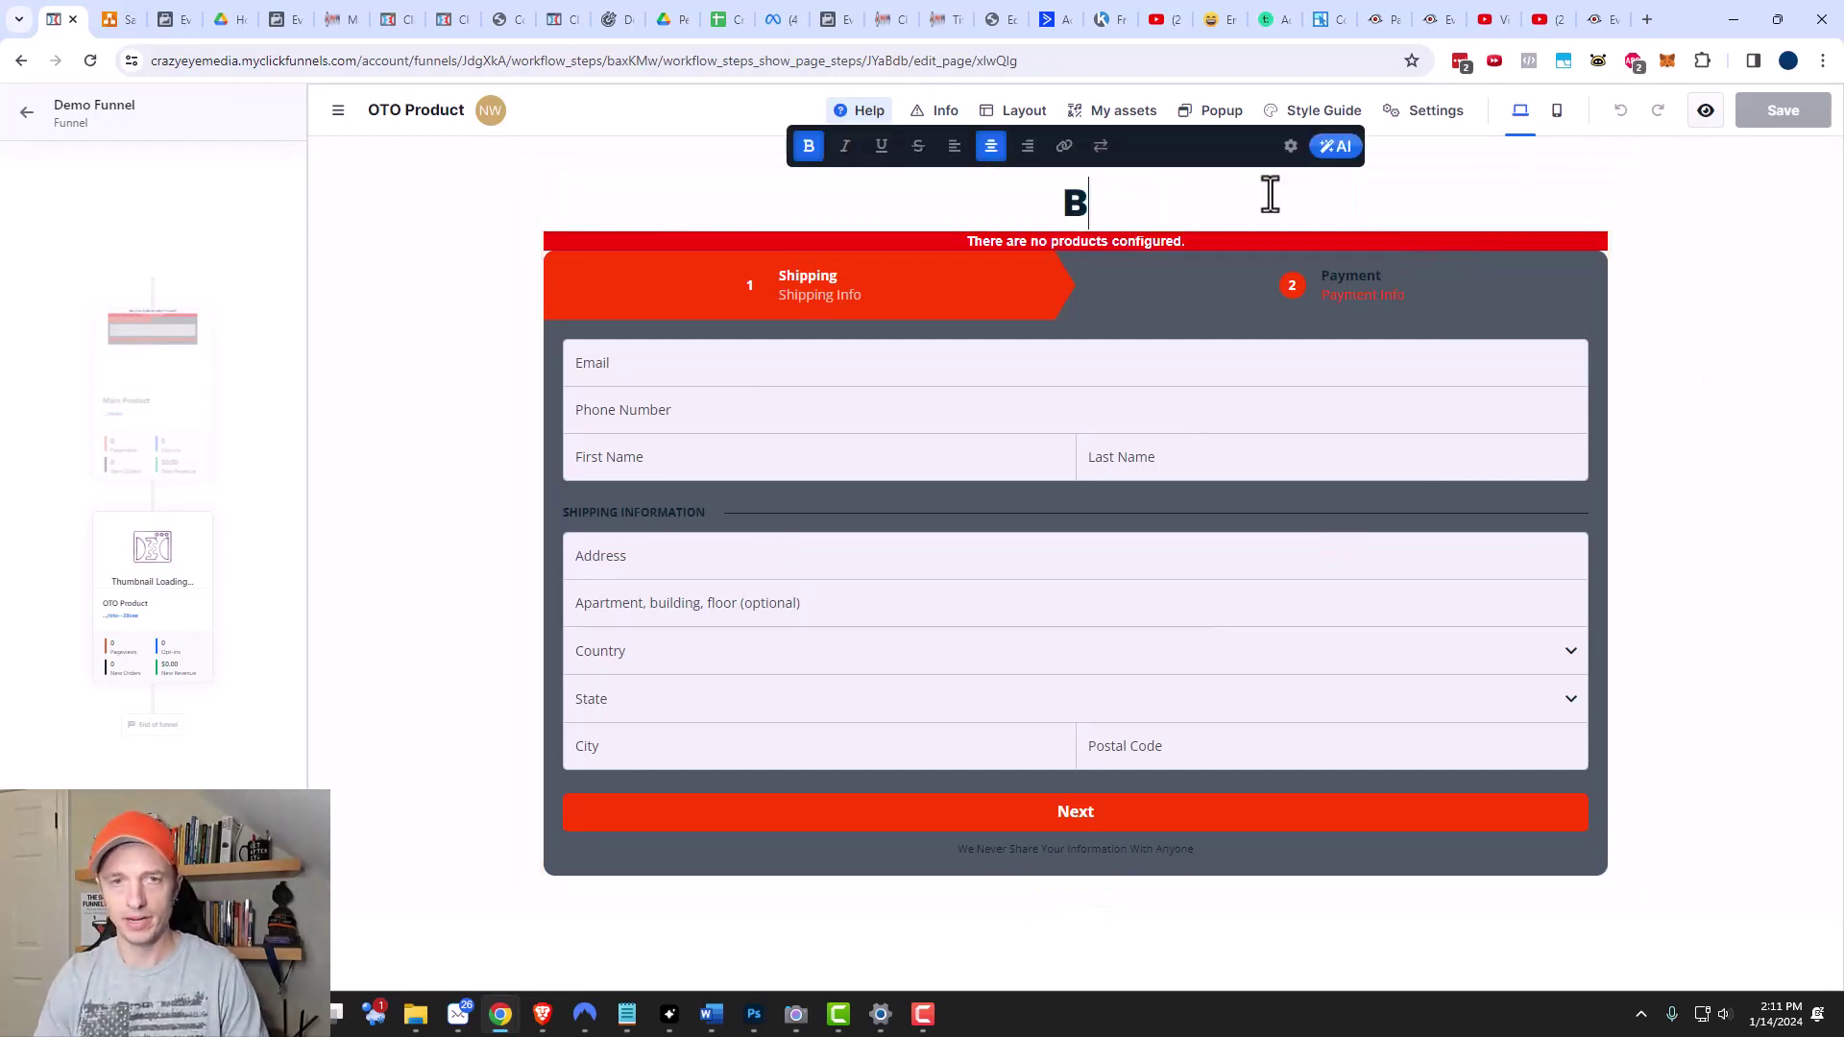
pyautogui.write('uy the OTO ')
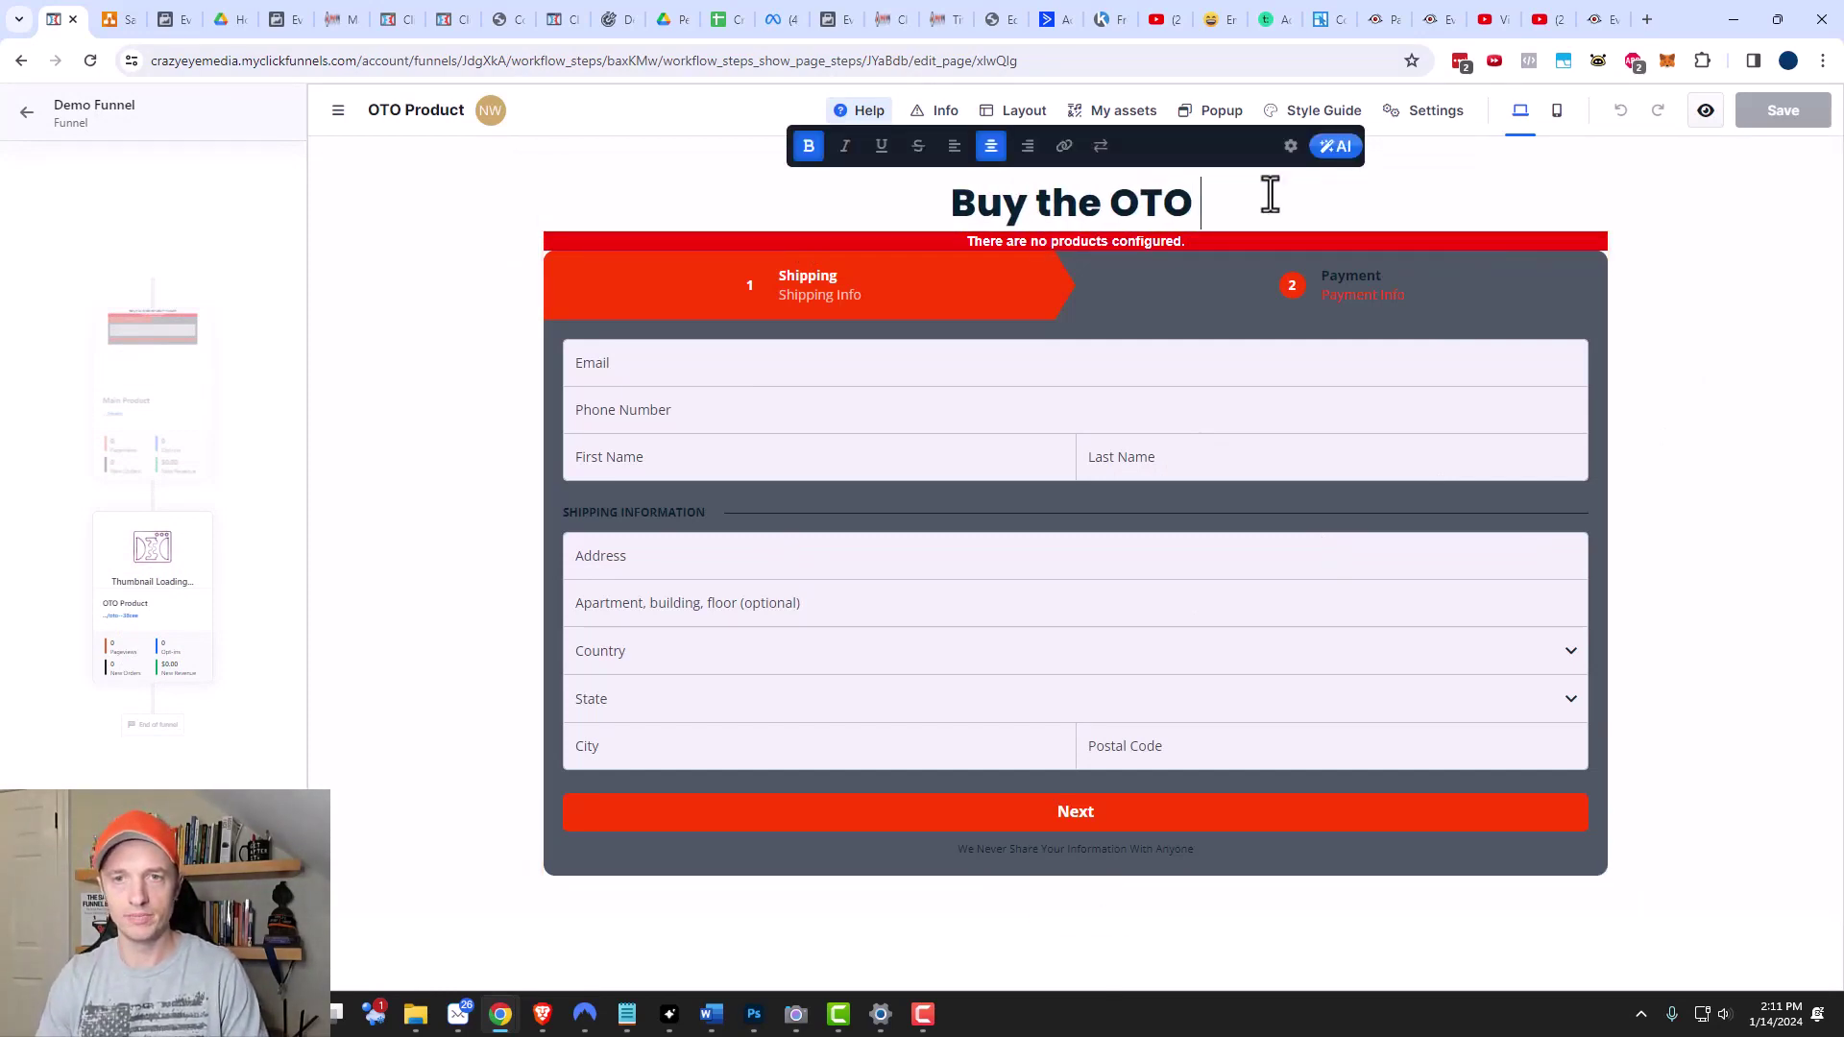
pyautogui.write('Below!')
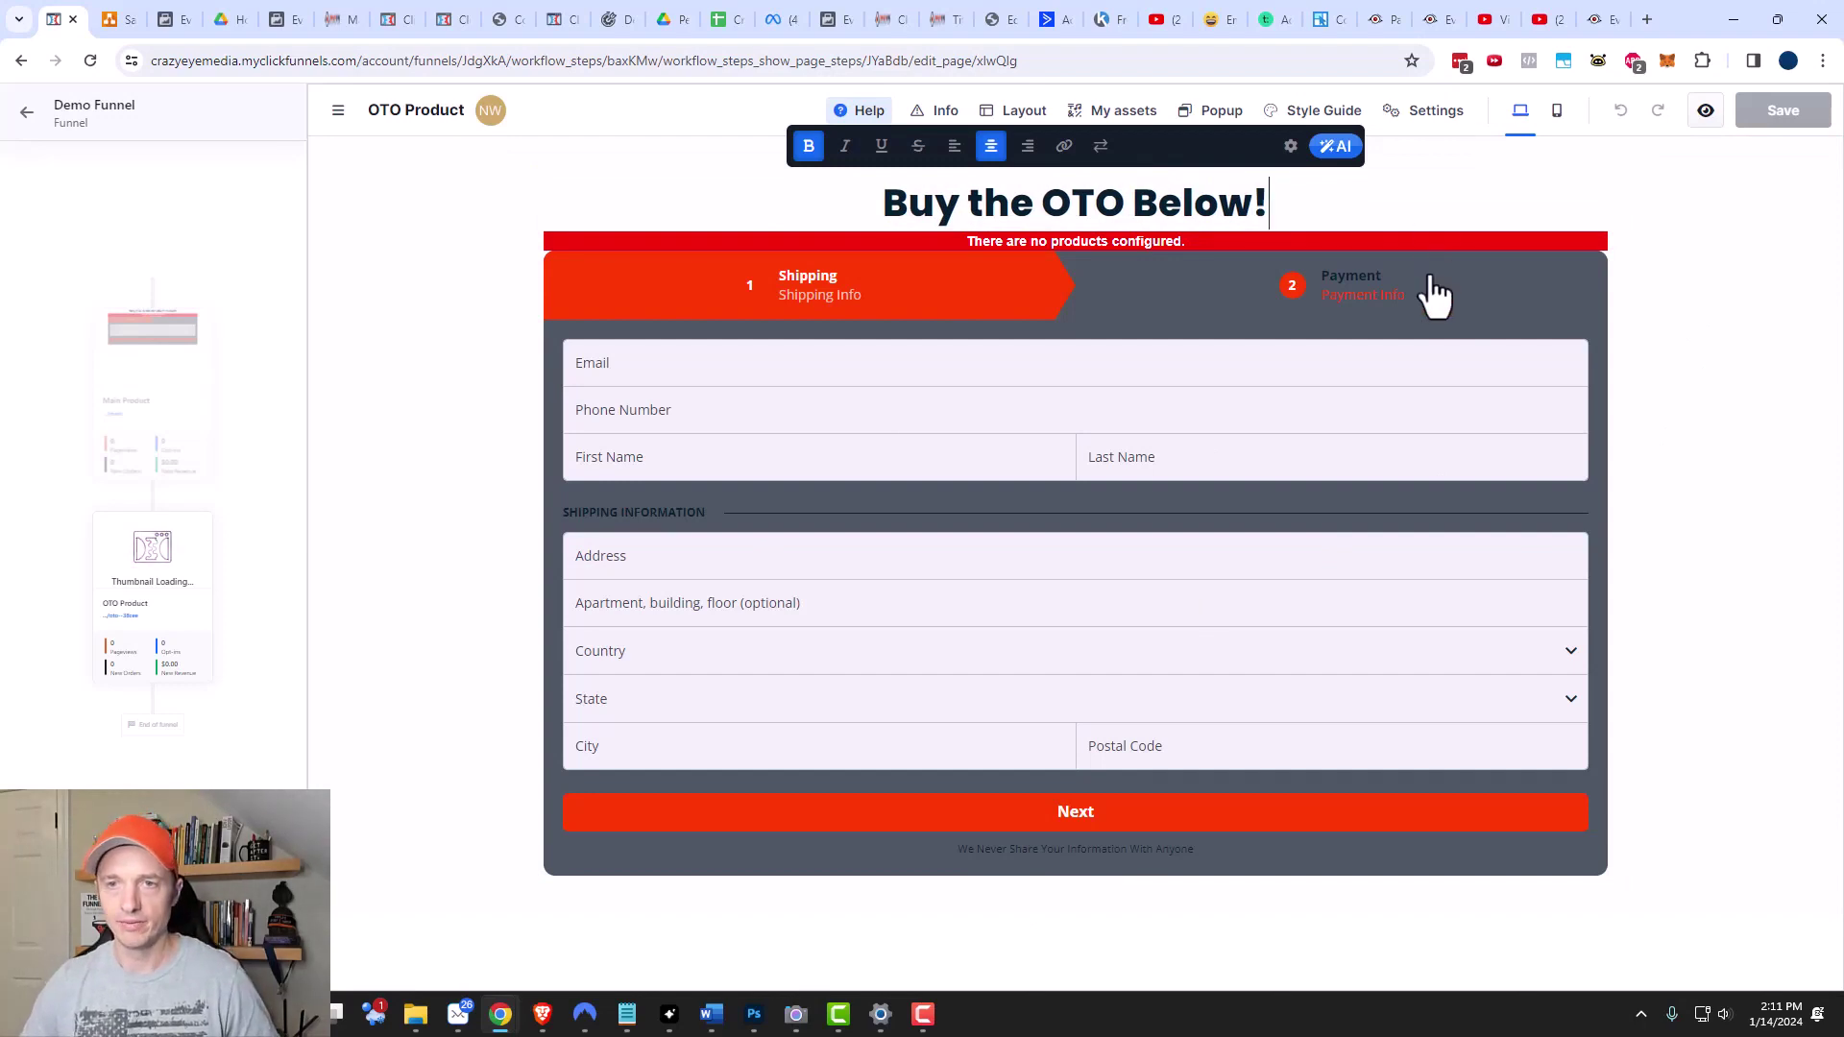
pyautogui.click(1429, 273)
pyautogui.click(1402, 298)
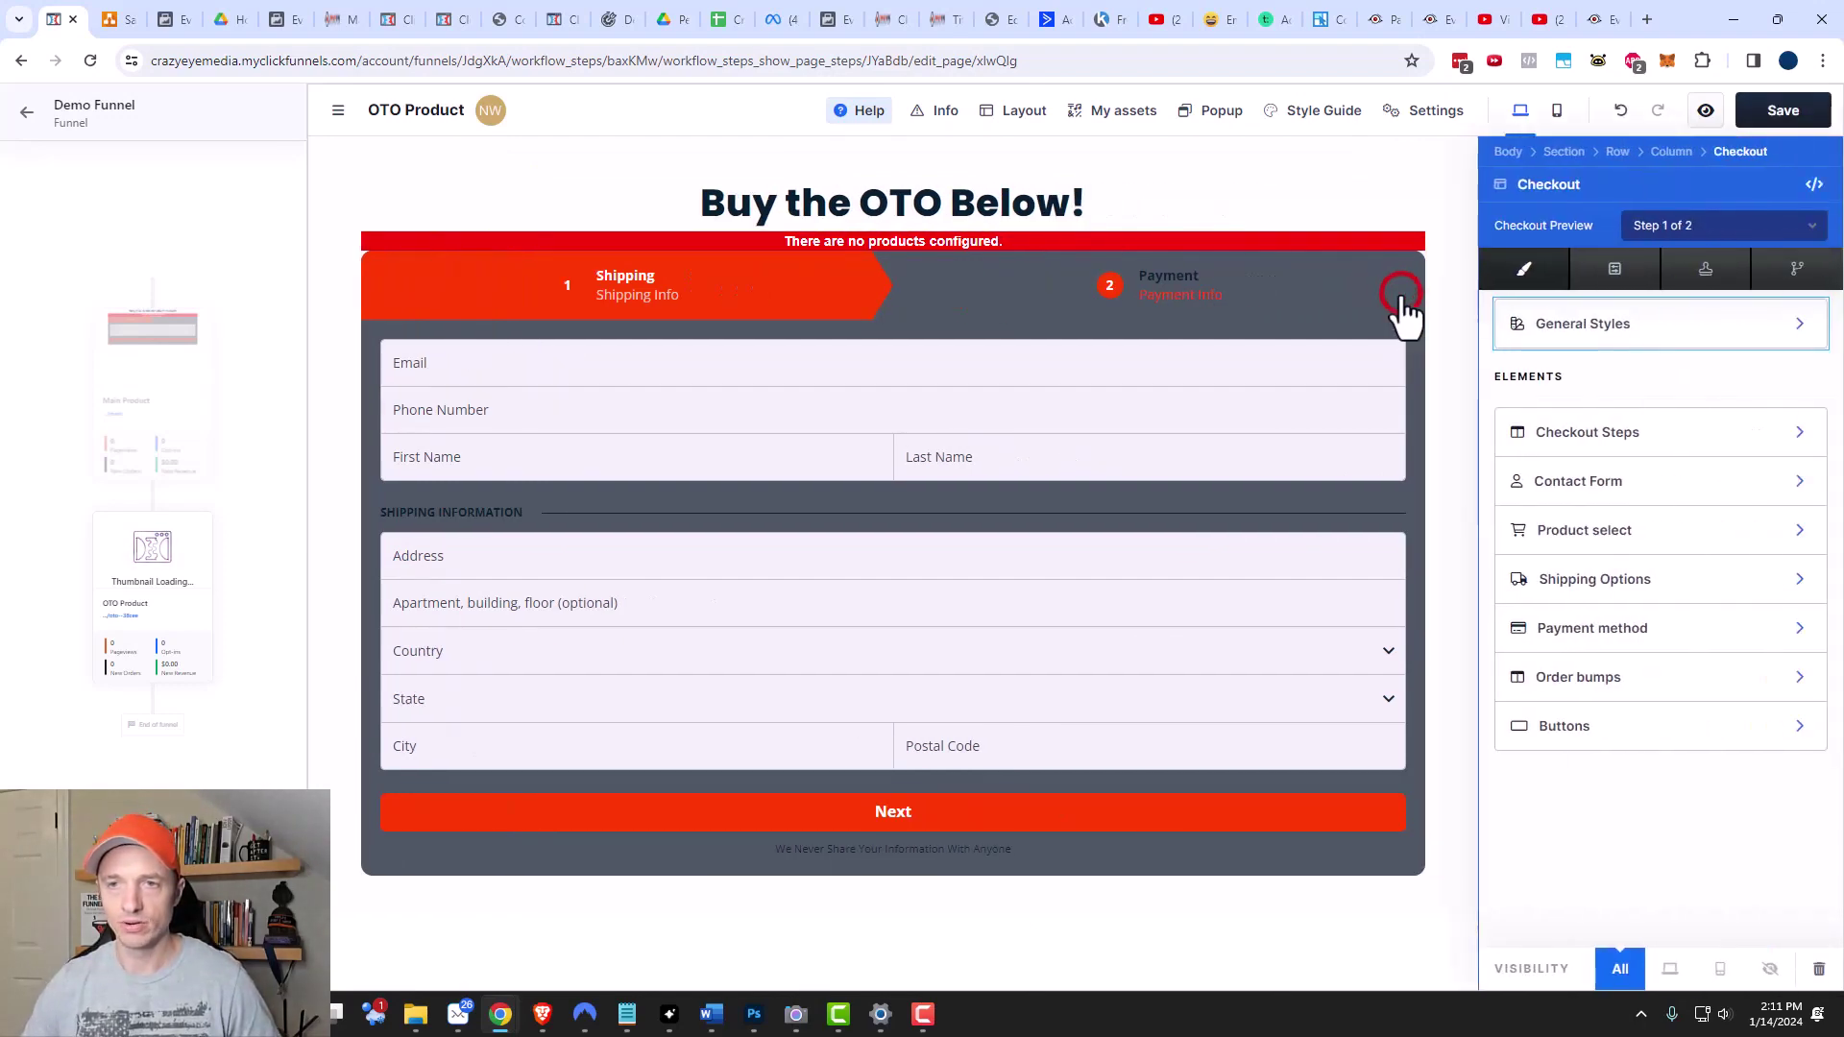
# Attach OTO Product ($10.00, Digital) as the product on the OTO page's checkout.
pyautogui.click(1585, 538)
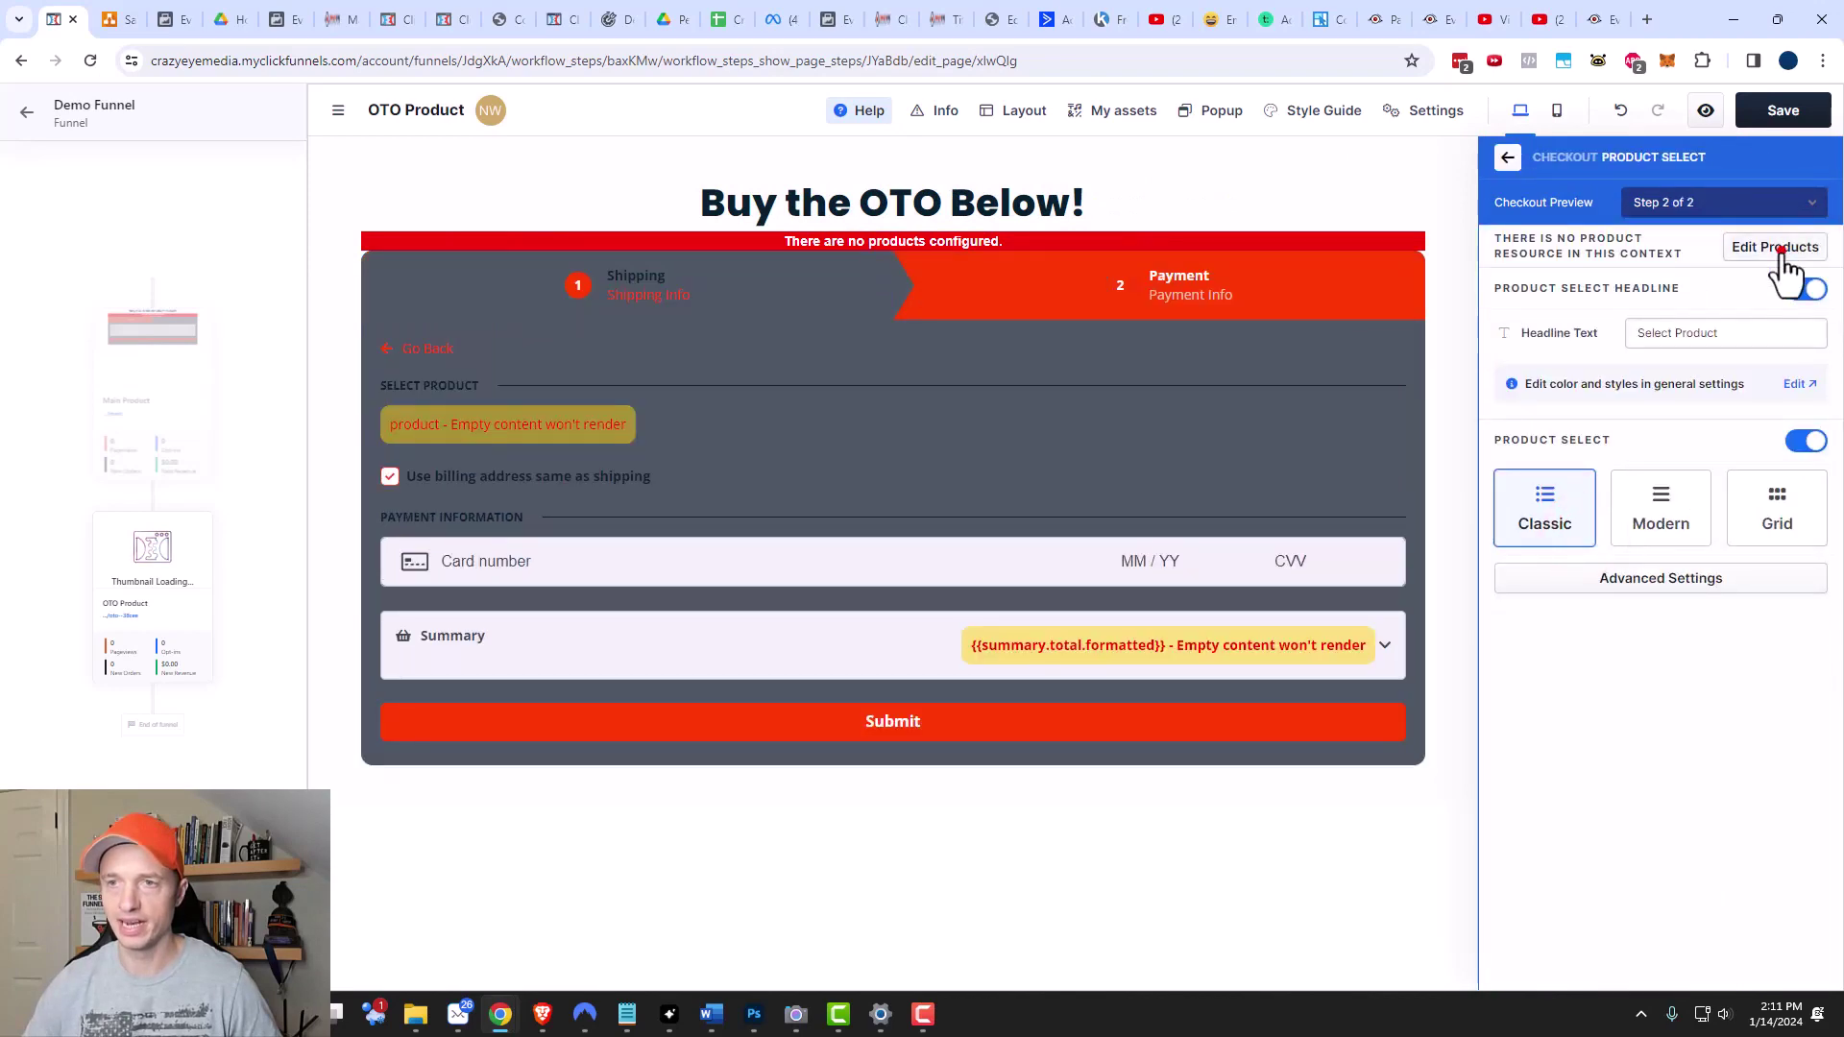
pyautogui.click(1781, 250)
pyautogui.click(1511, 195)
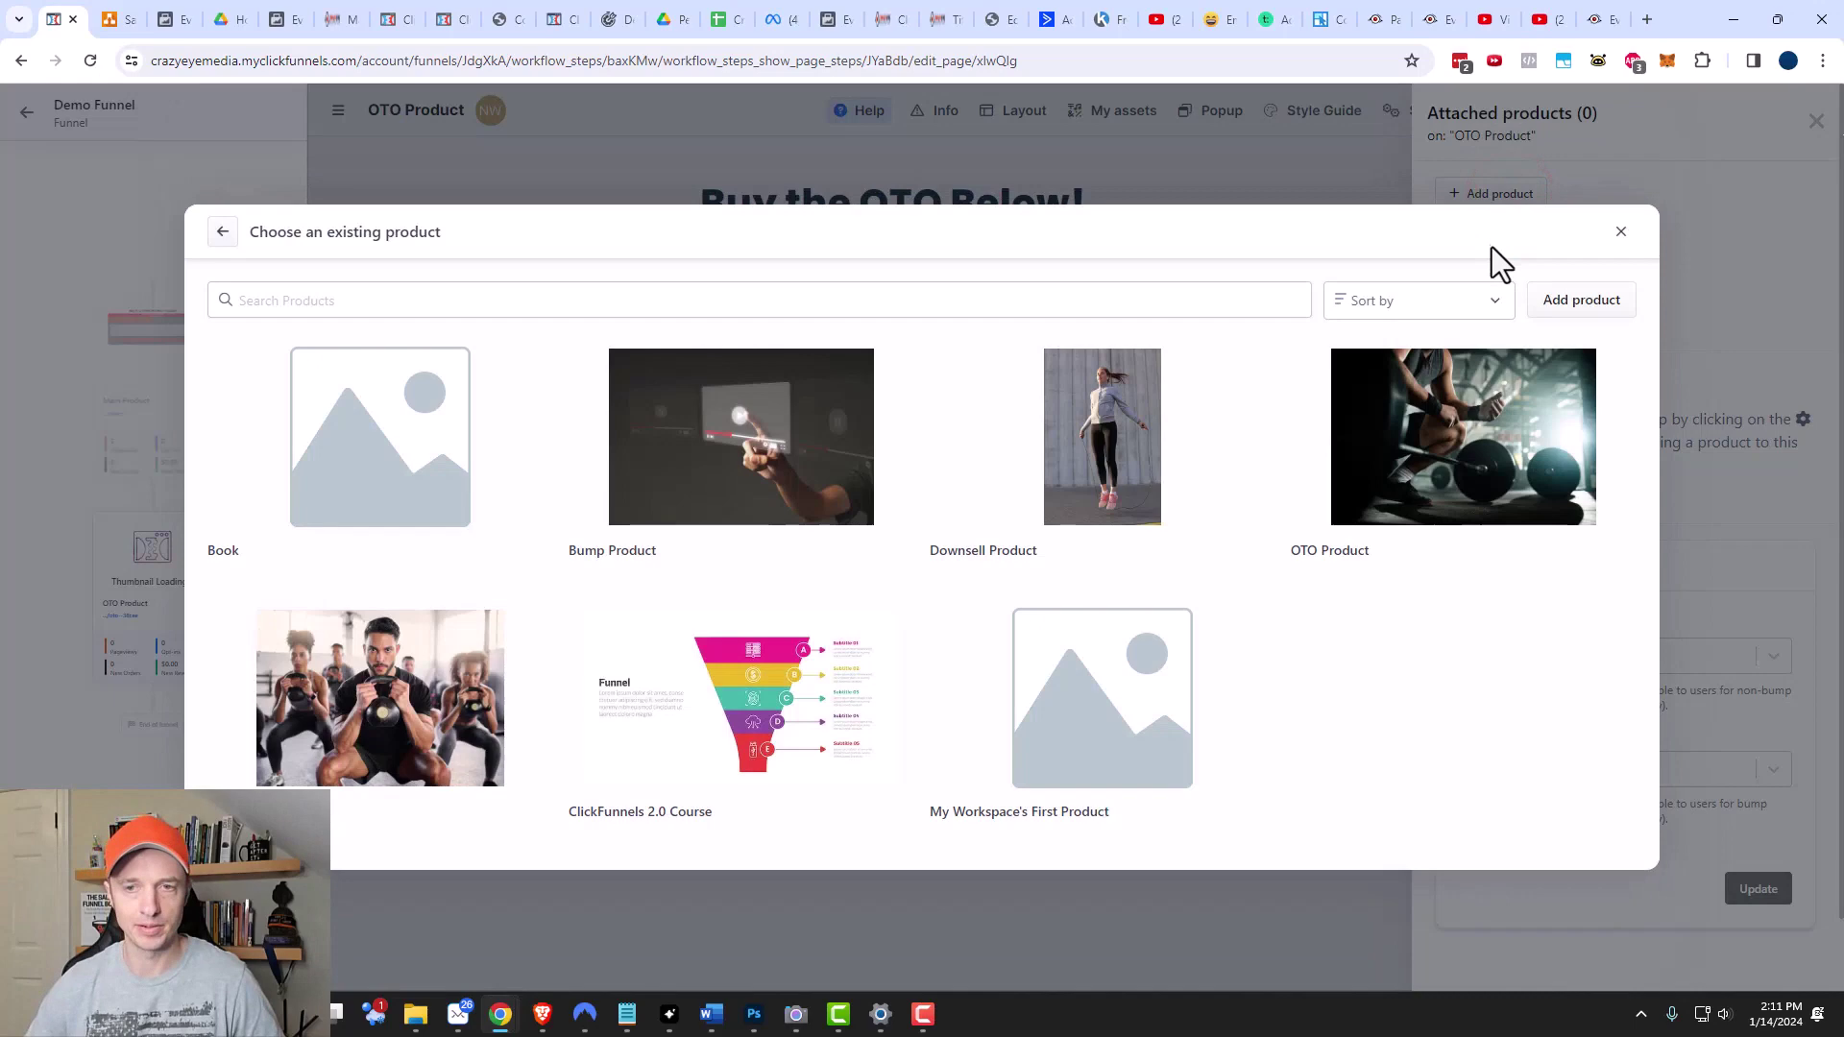
pyautogui.moveTo(1407, 427)
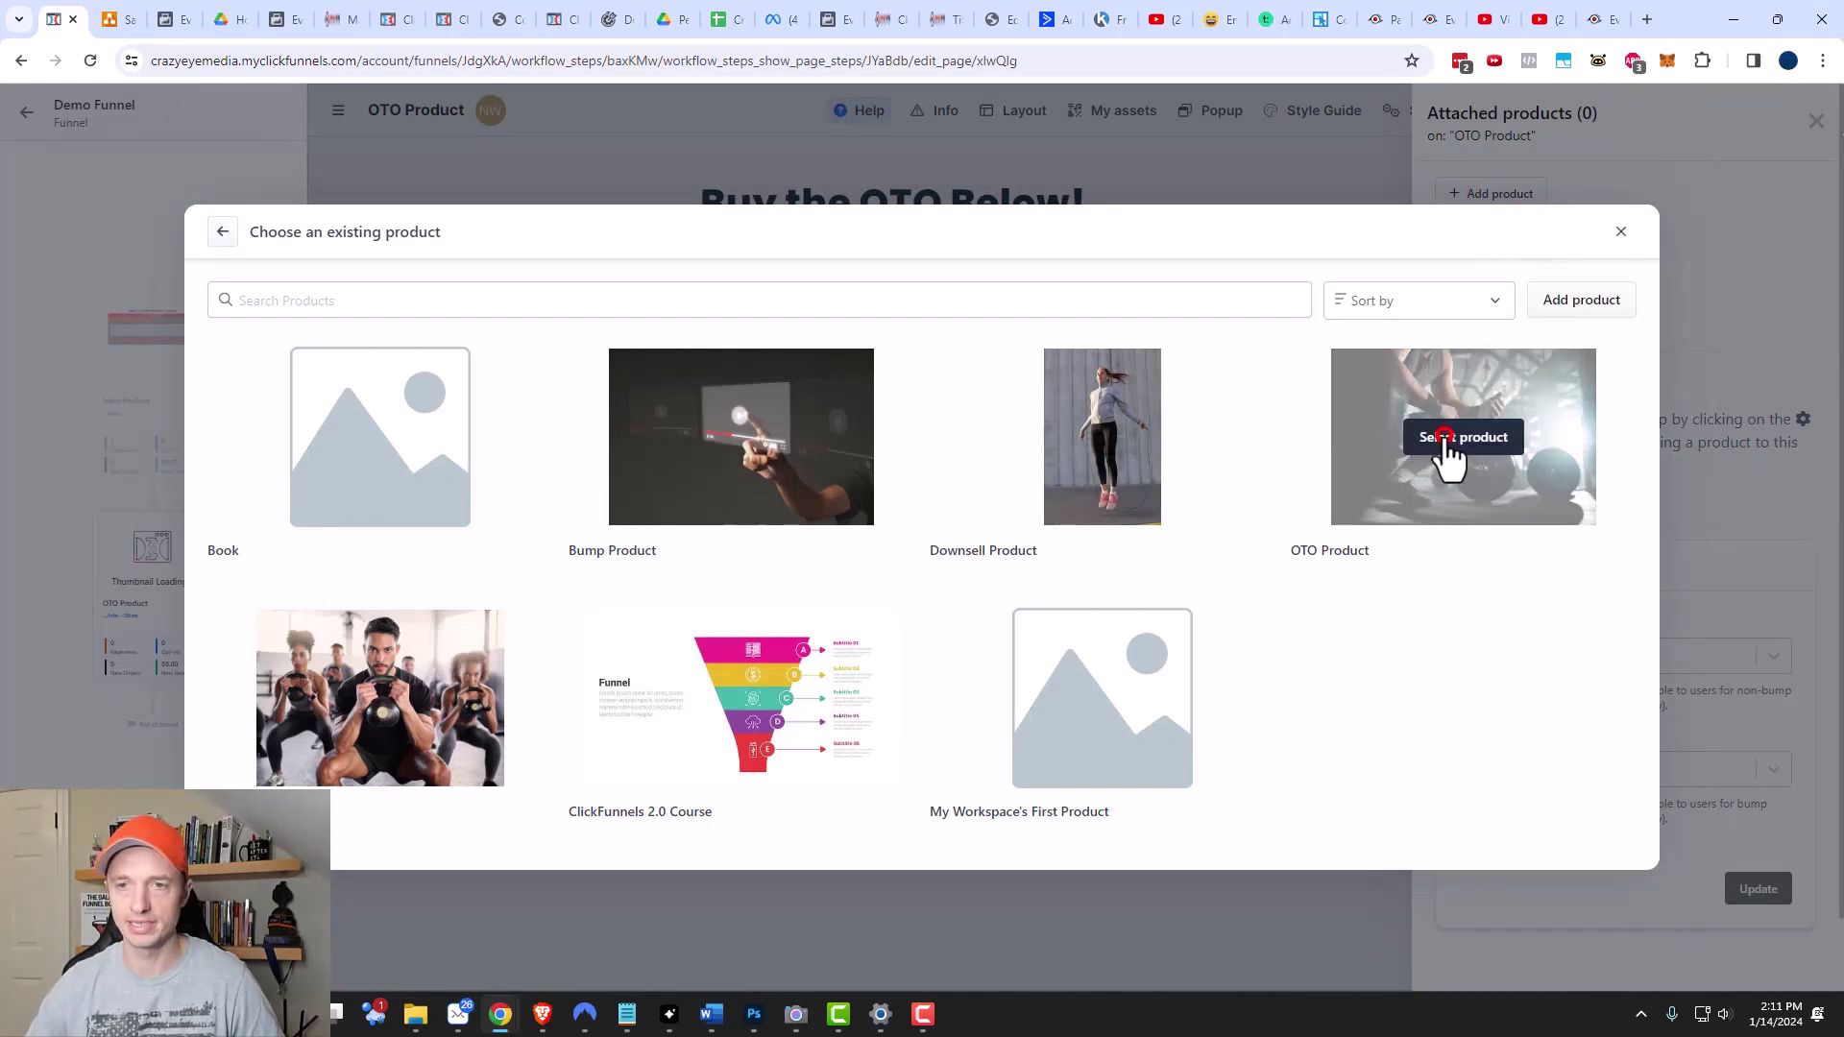
pyautogui.click(1445, 440)
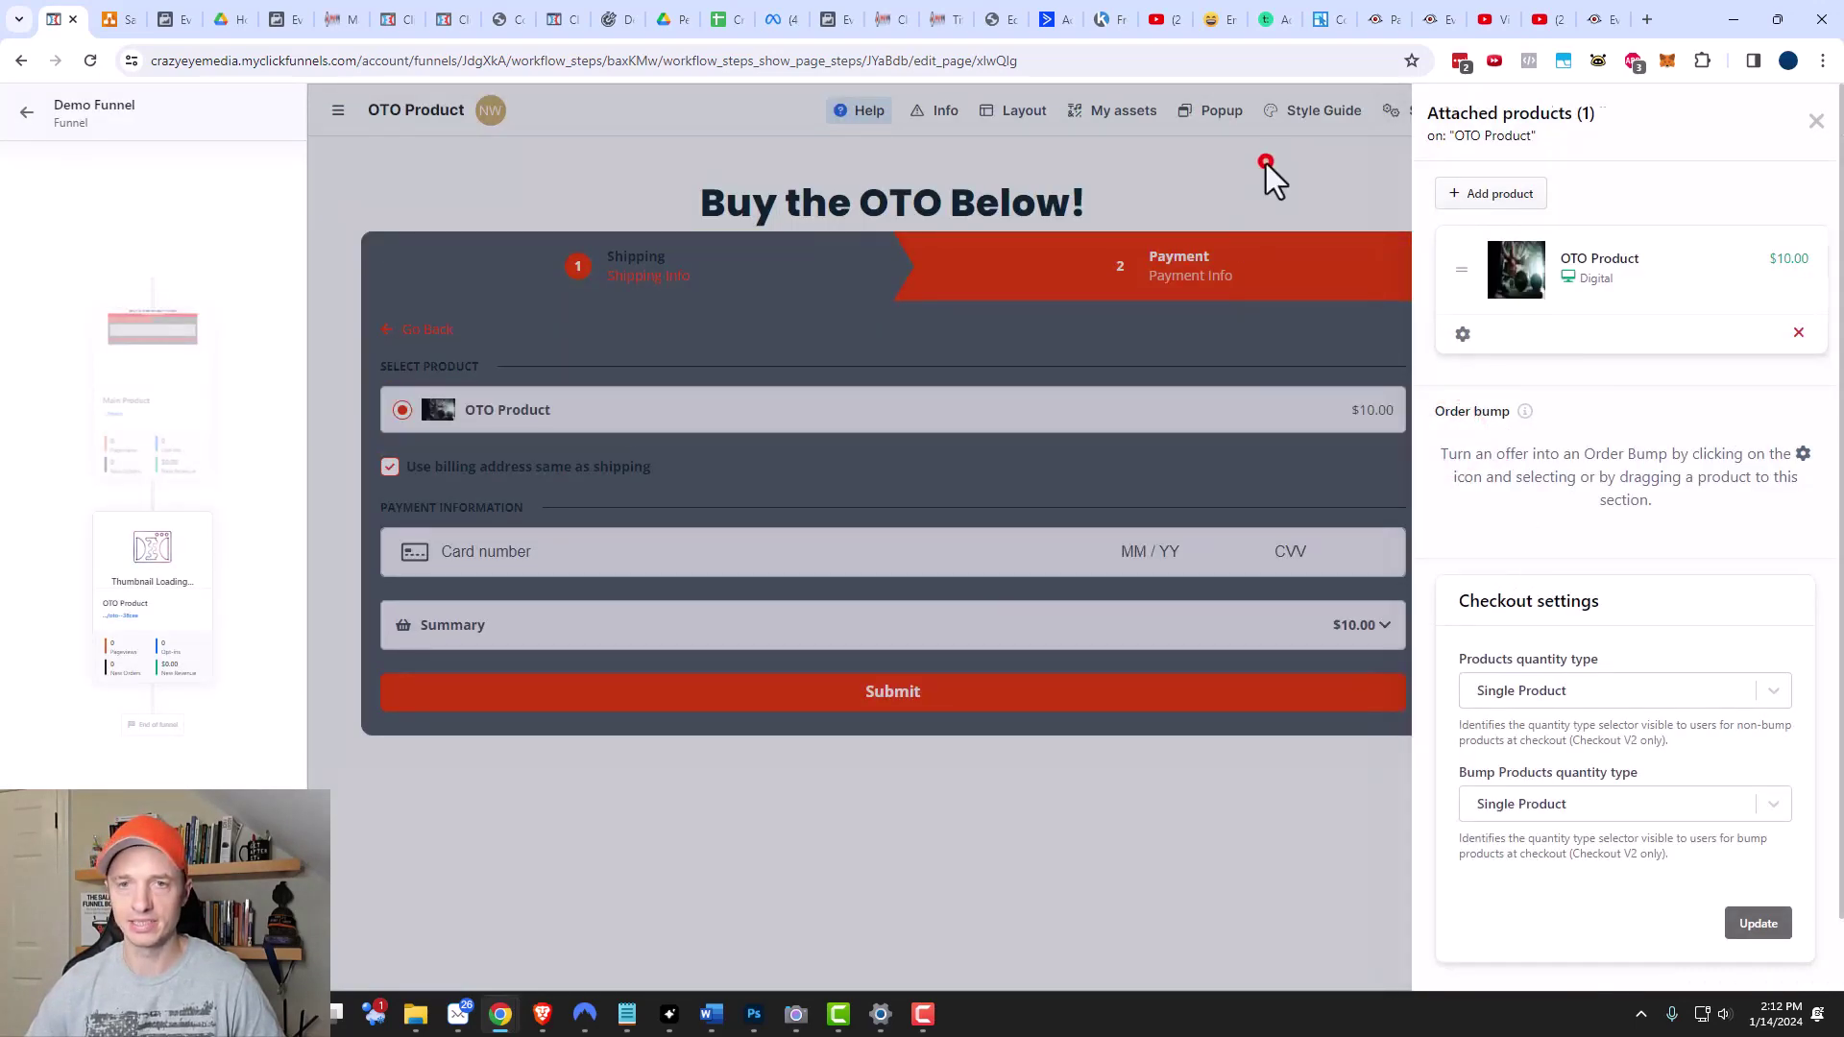
pyautogui.click(1266, 165)
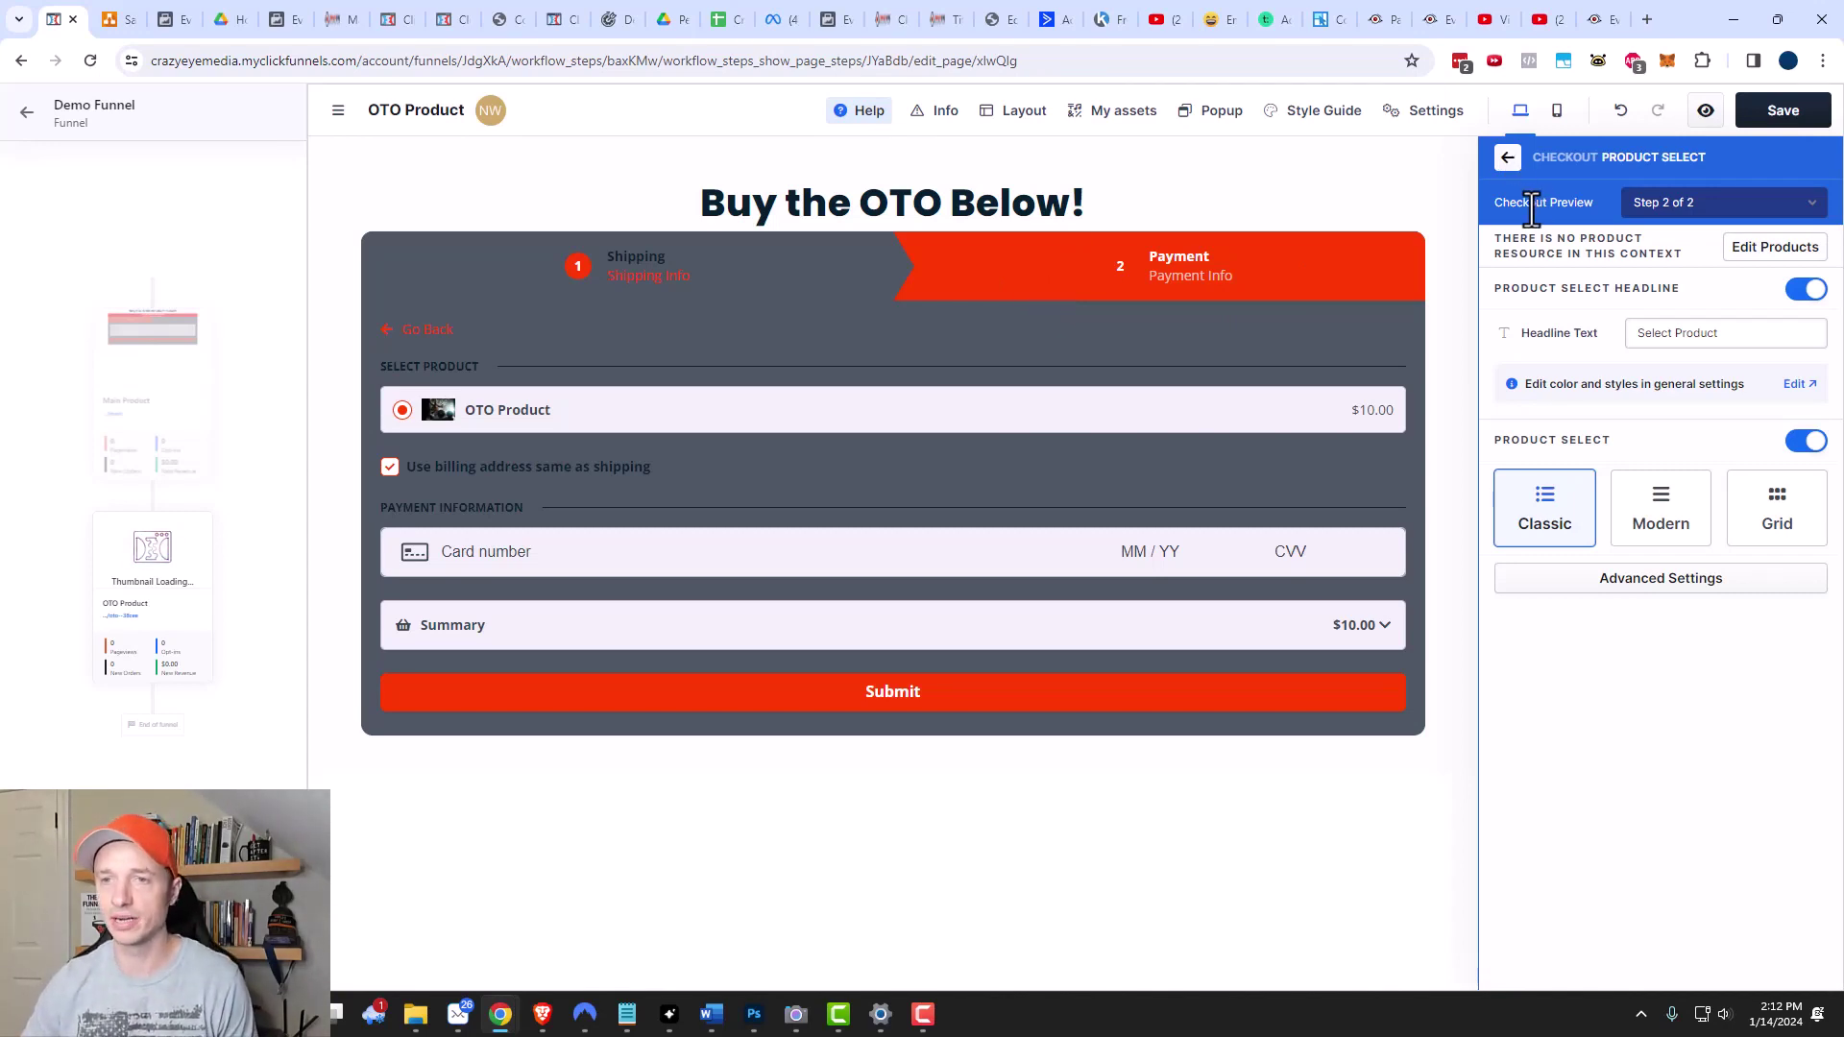
# Preview the checkout as One Time Offer (OTO) and show its Buttons settings.
pyautogui.click(1689, 196)
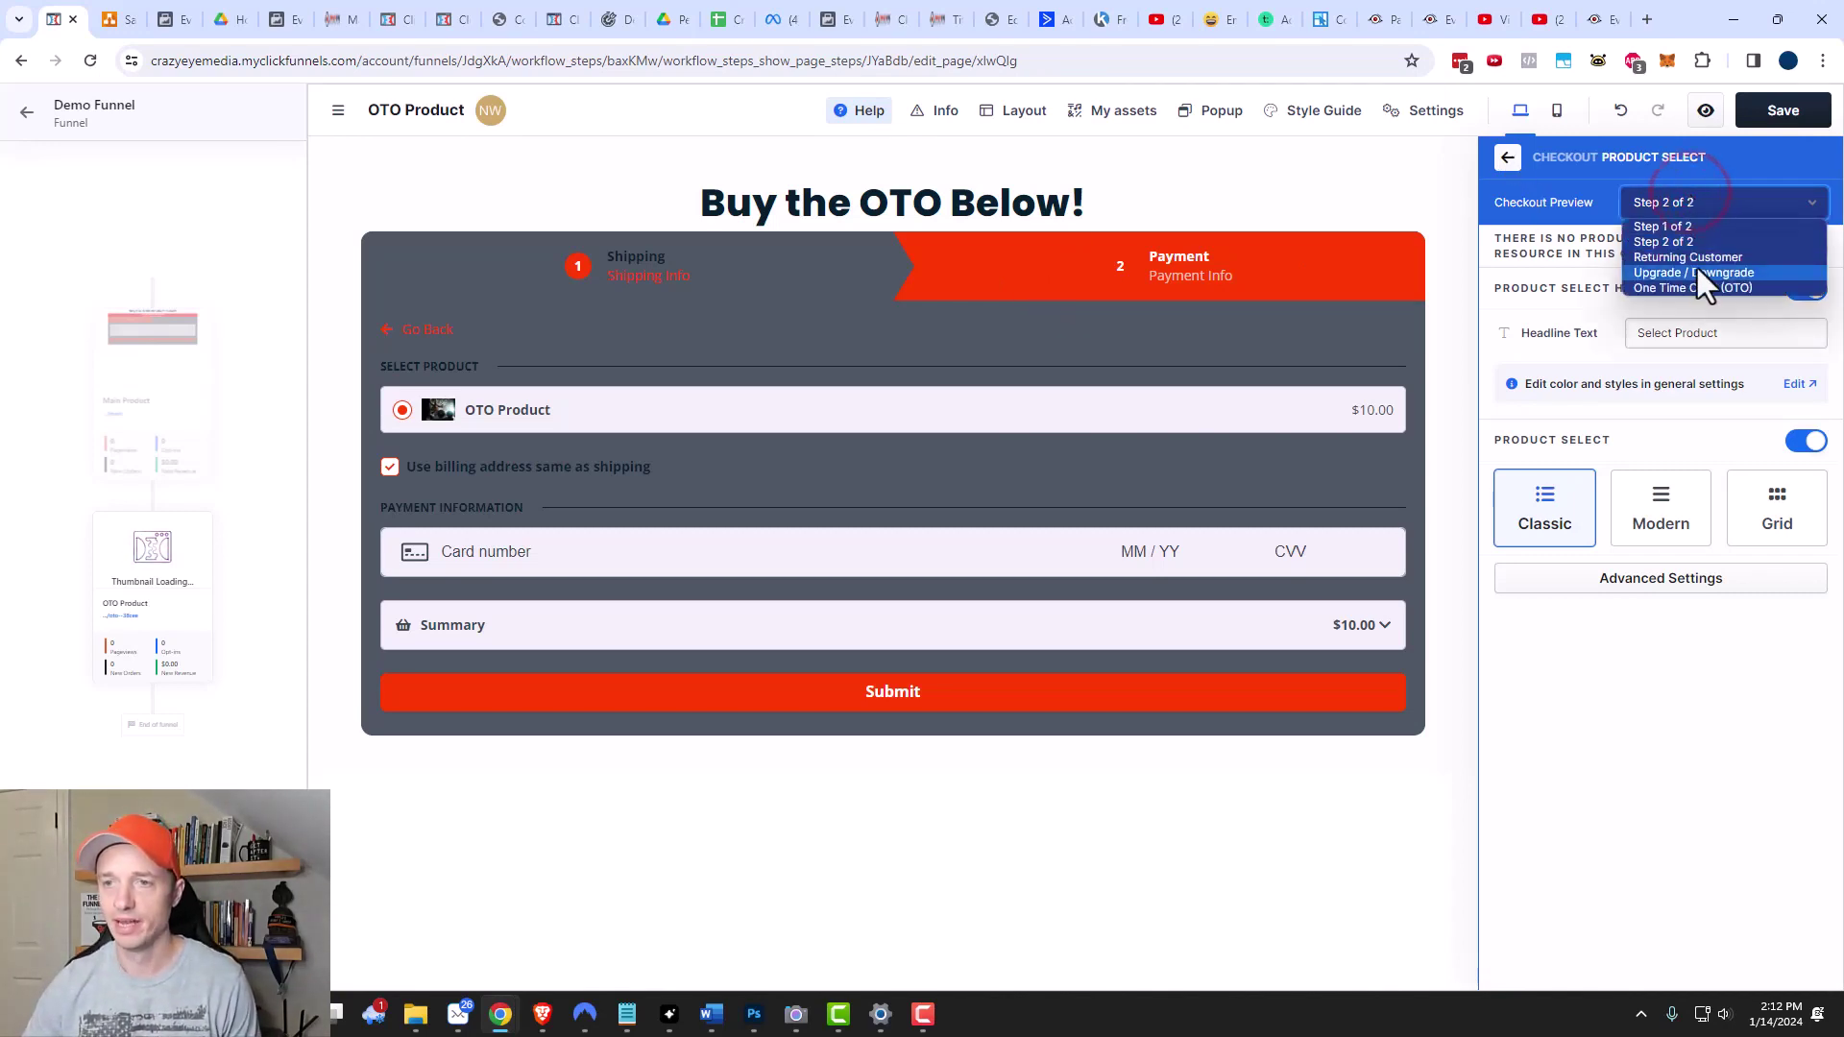
pyautogui.click(1698, 288)
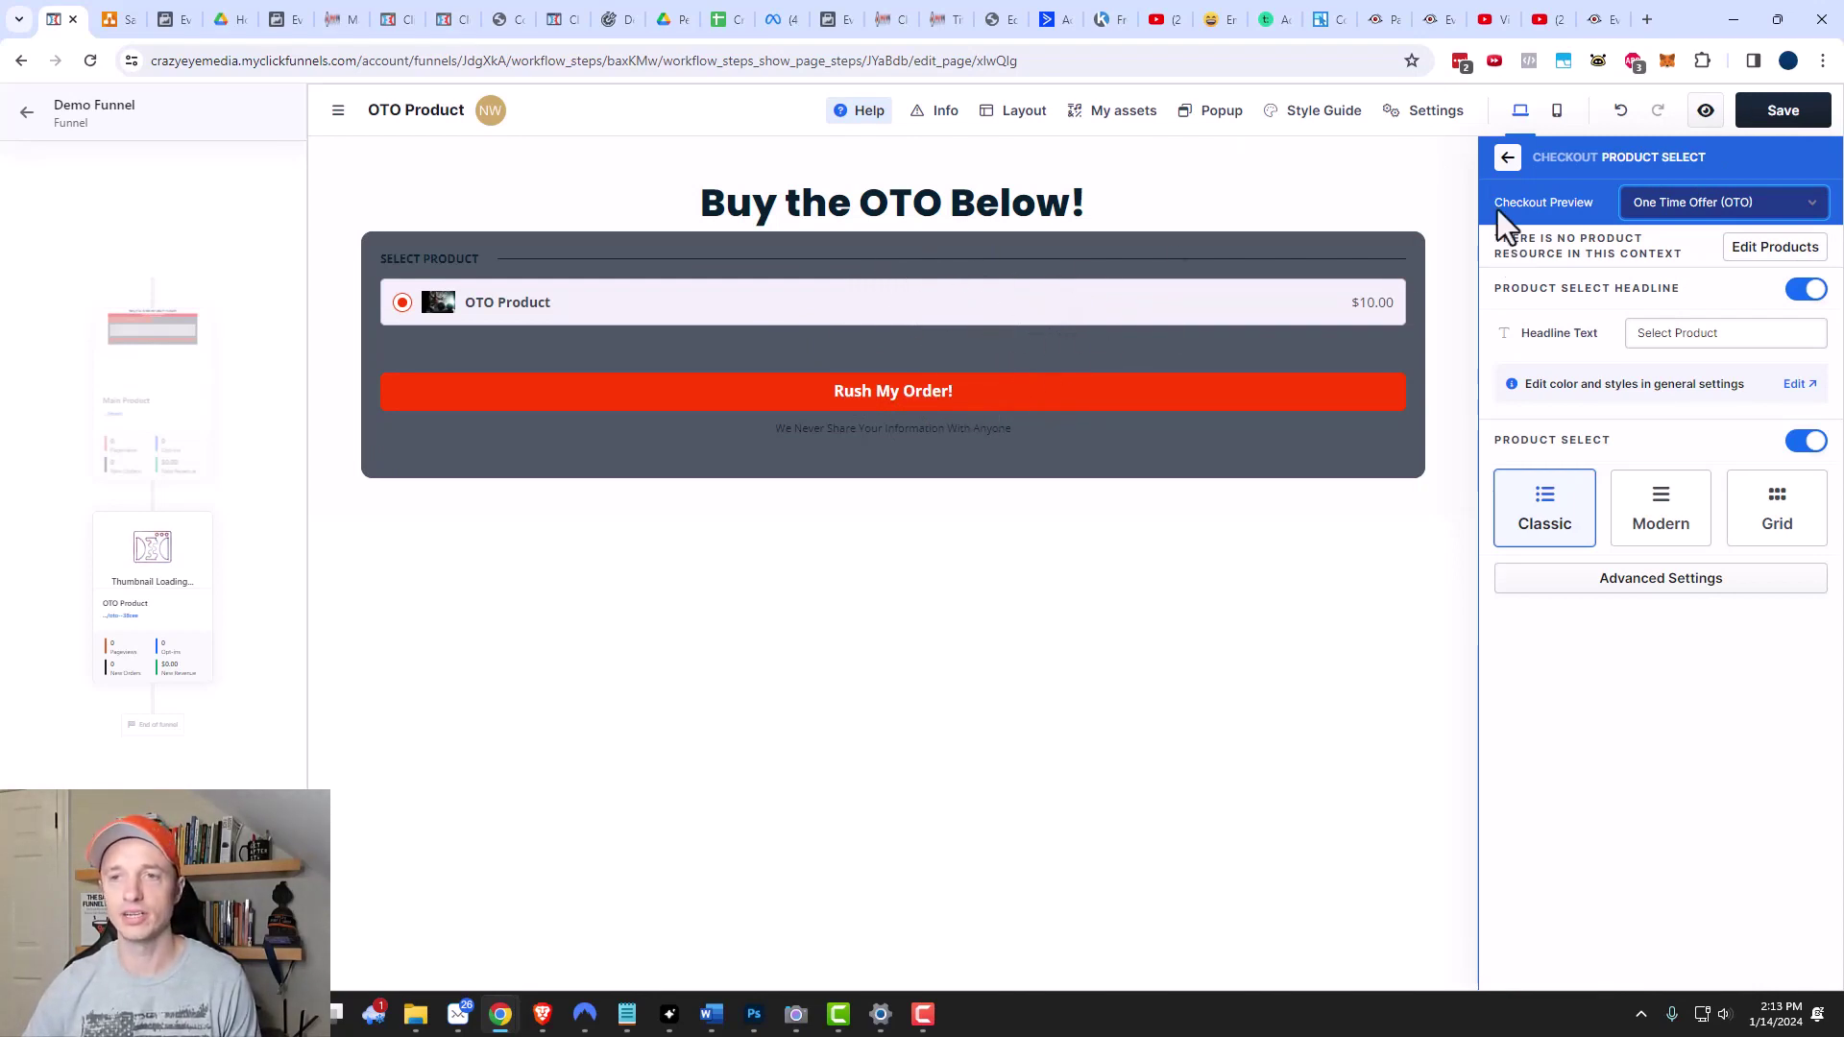
pyautogui.click(1508, 159)
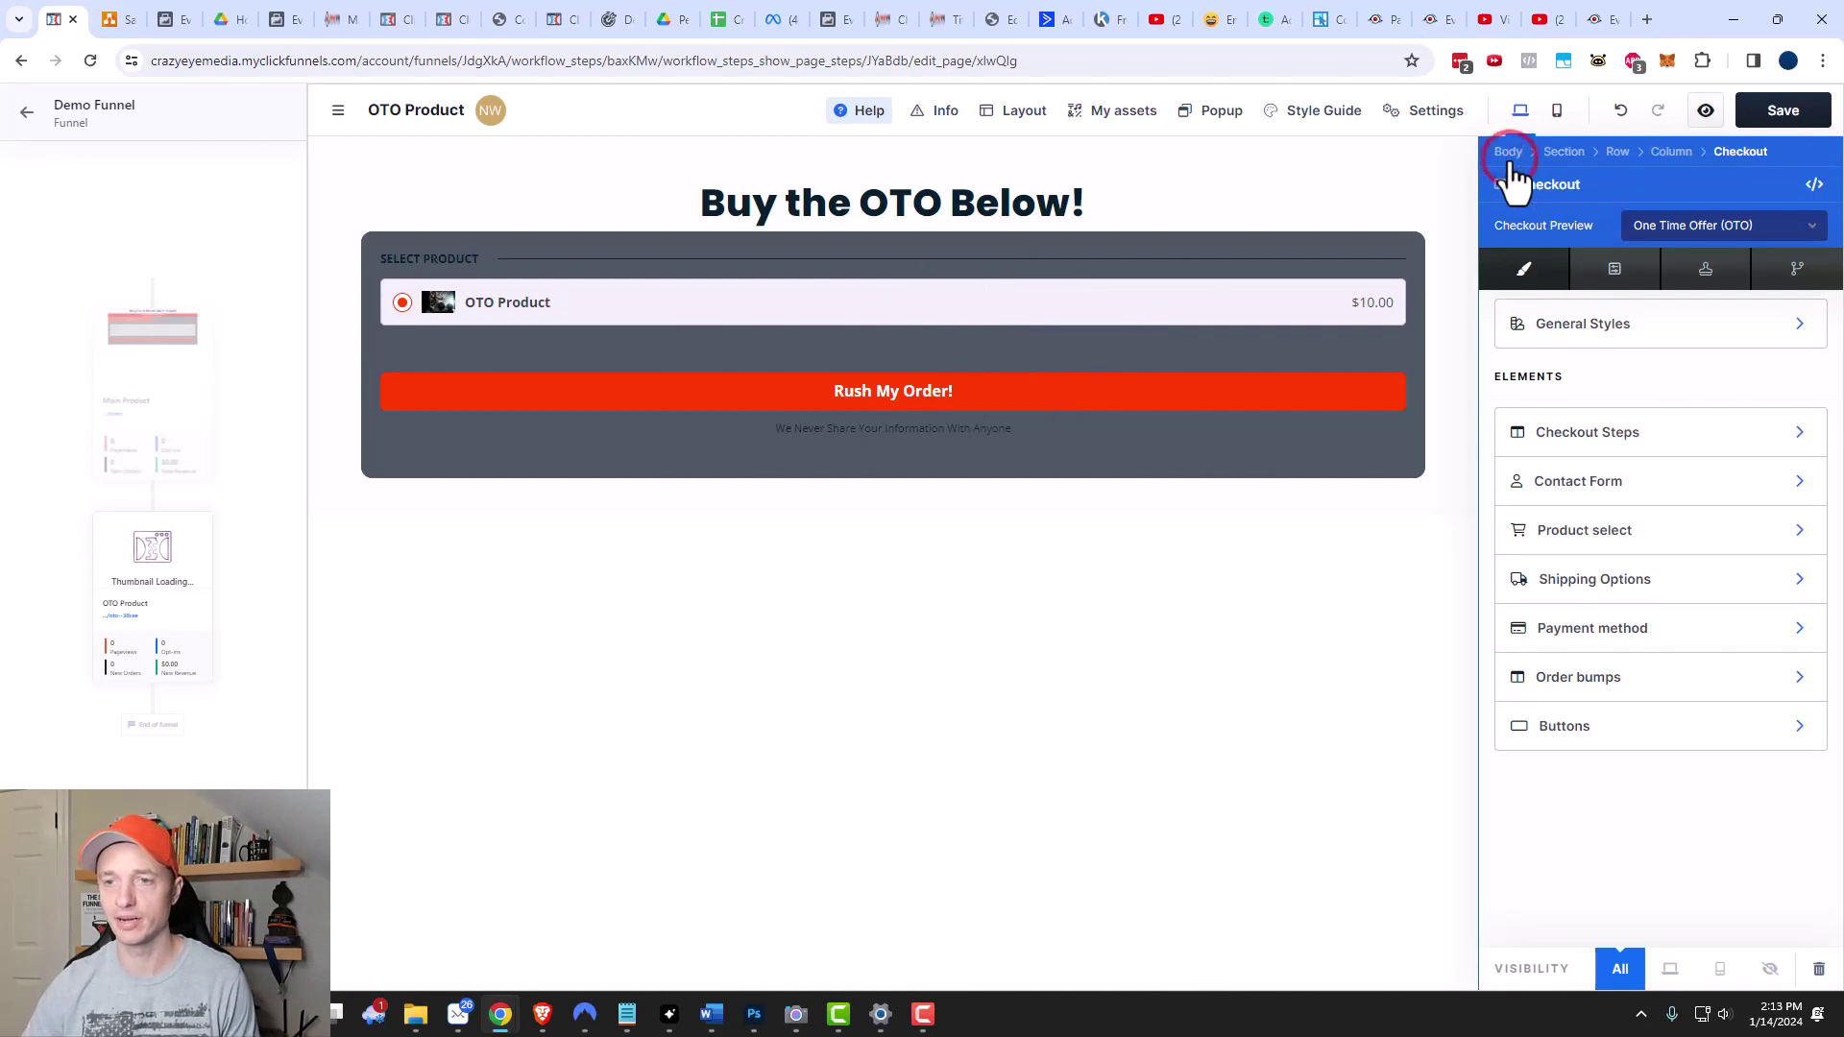
pyautogui.click(1566, 730)
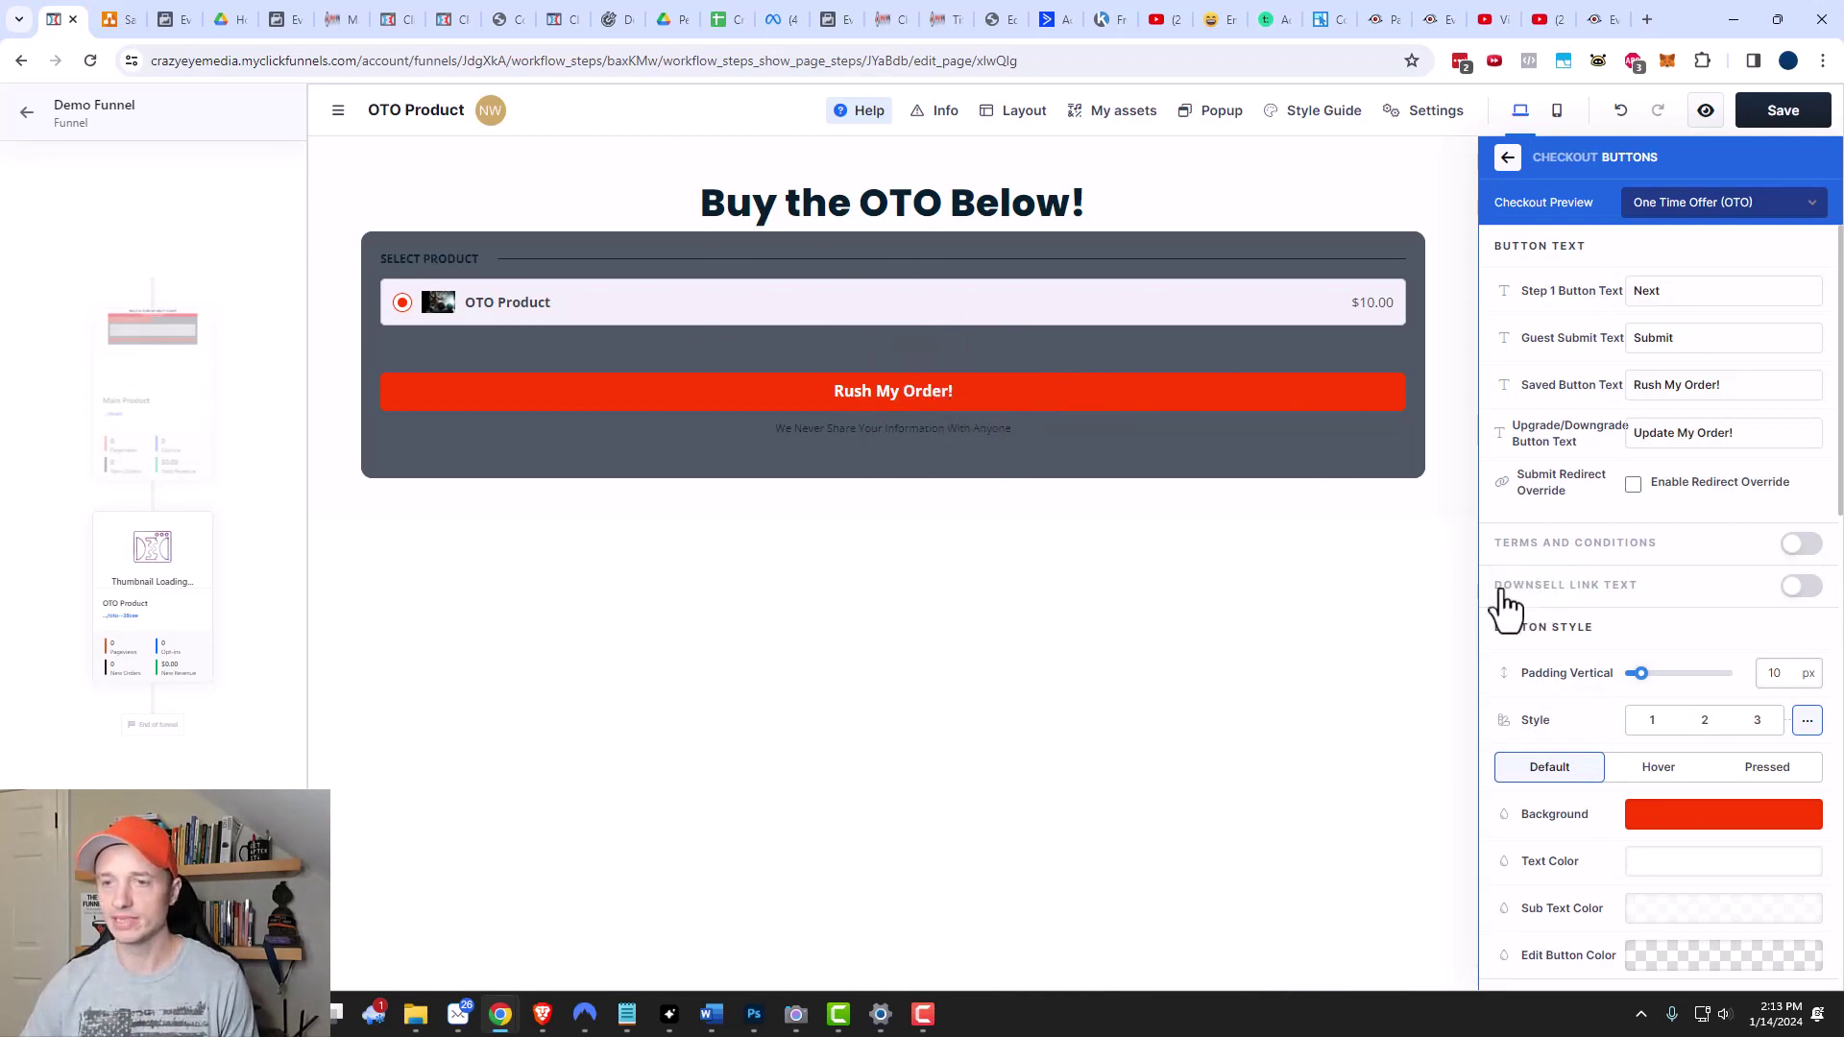
# Enable the 'No I dont want this!' downsell link beneath the Rush My Order! button.
pyautogui.click(1796, 588)
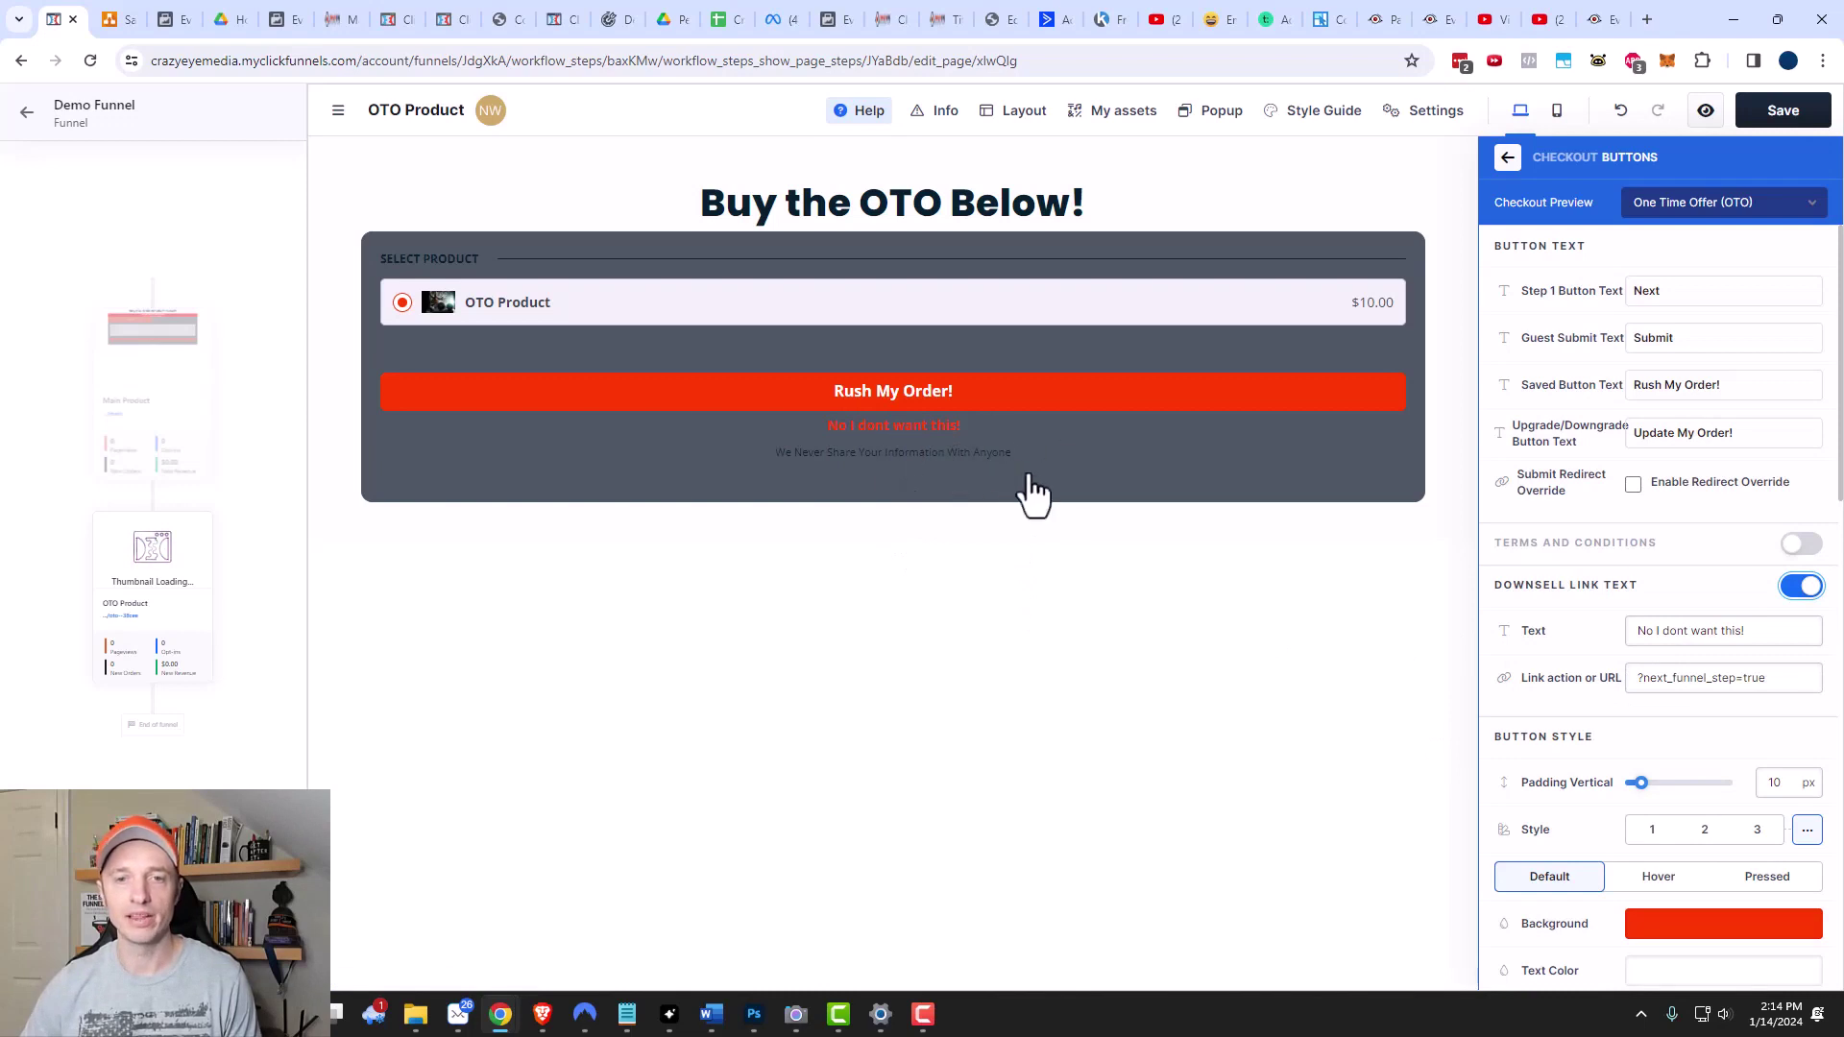
pyautogui.click(1058, 573)
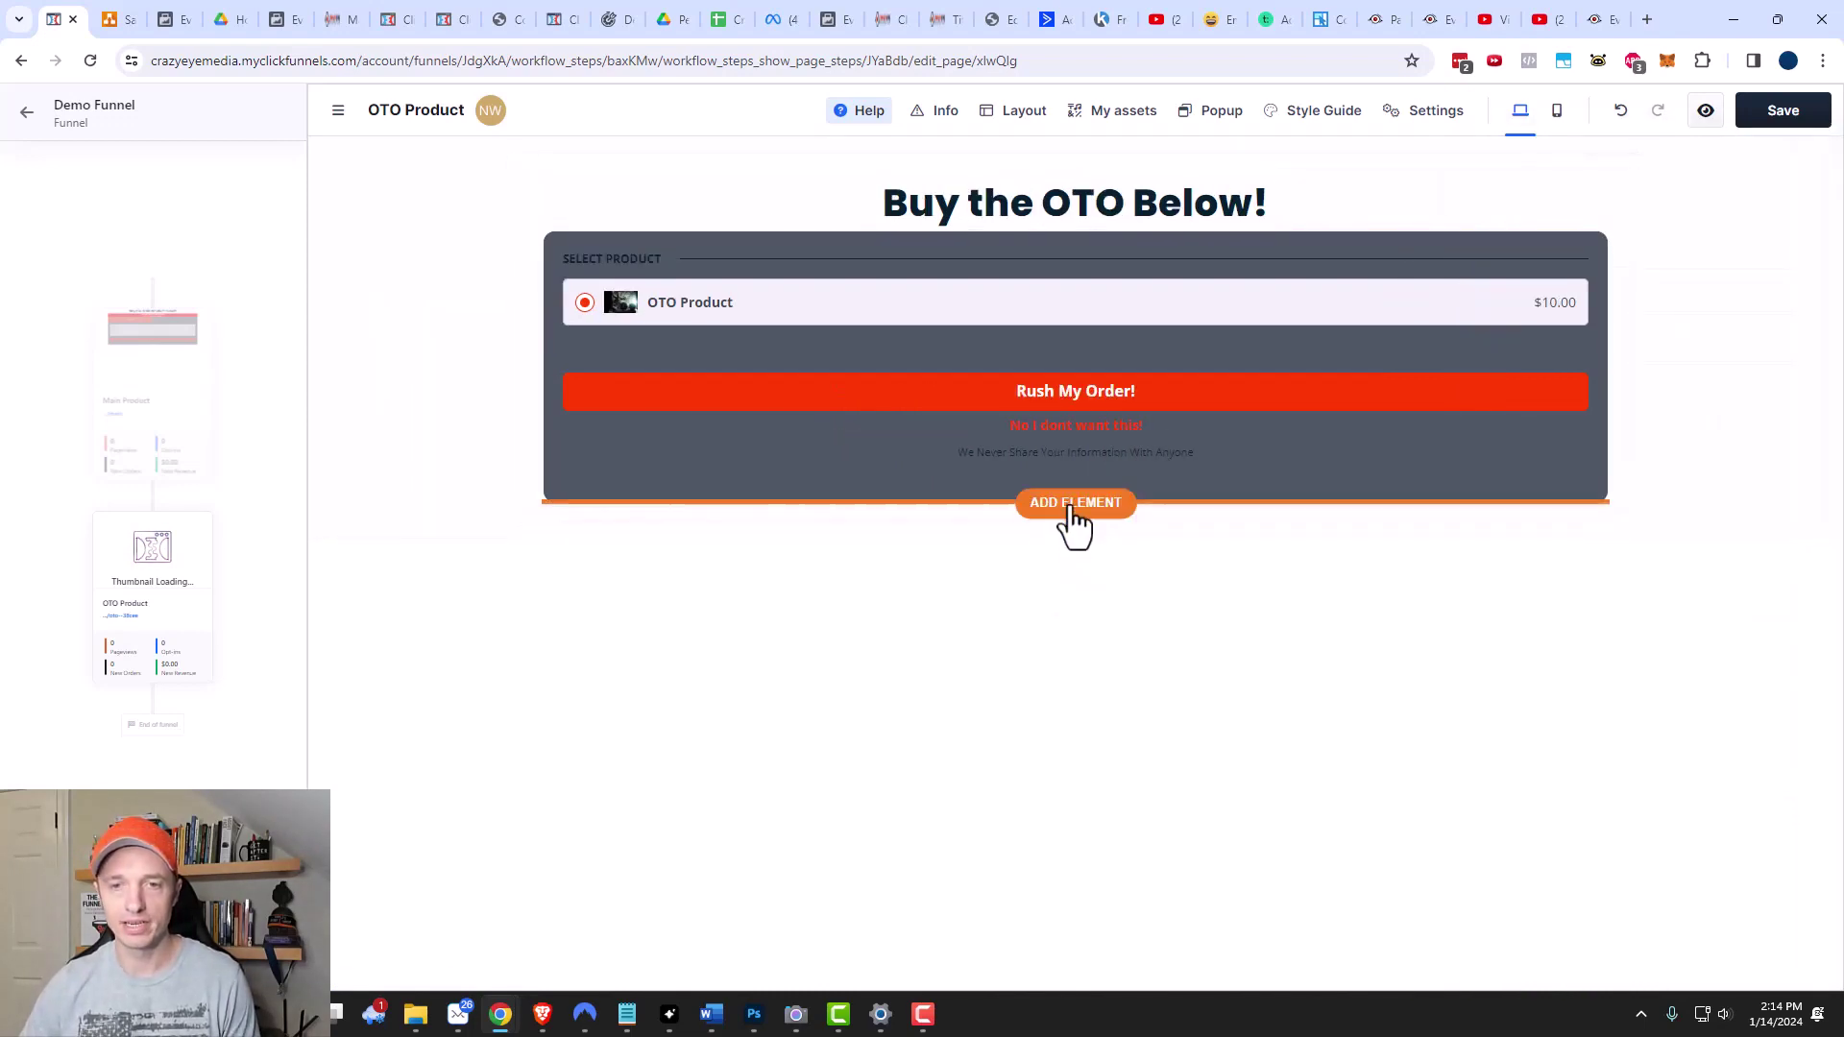
# Add a button labelled 'Decline Special Offer' below the OTO order form.
pyautogui.click(1073, 524)
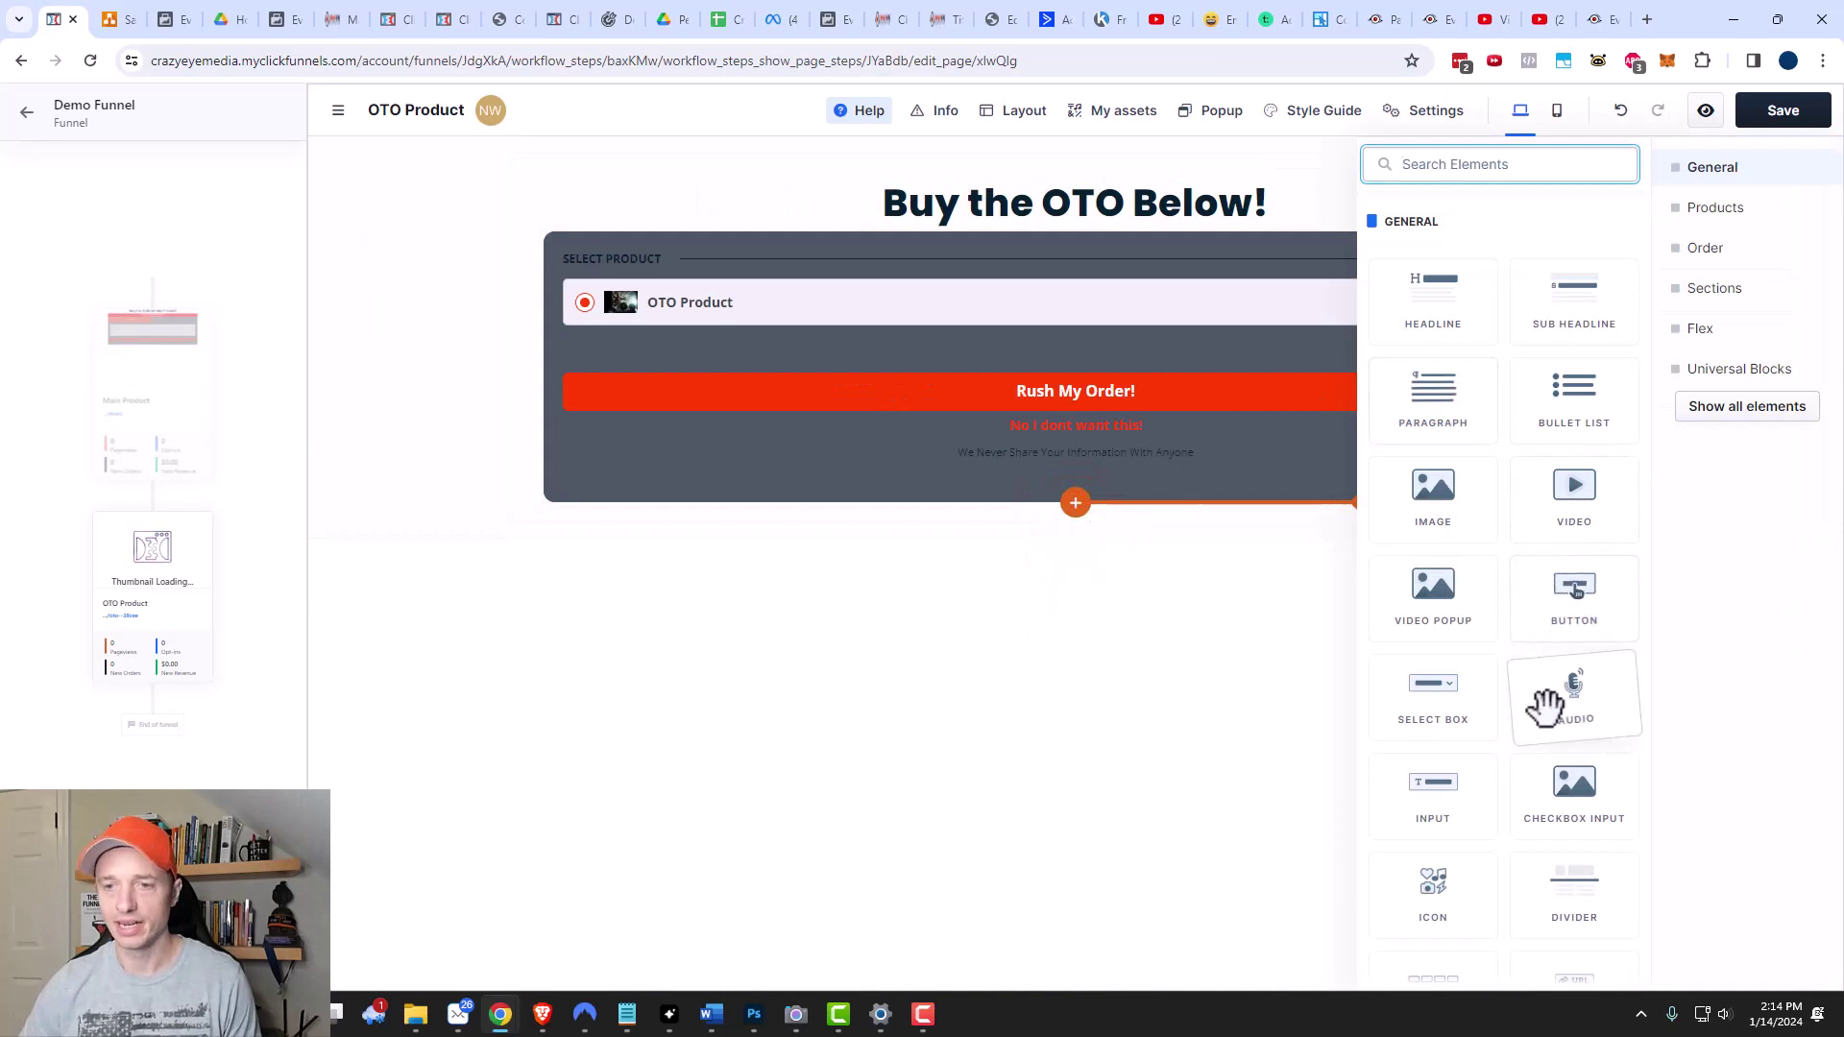
pyautogui.moveTo(1574, 593); pyautogui.dragTo(1227, 666)
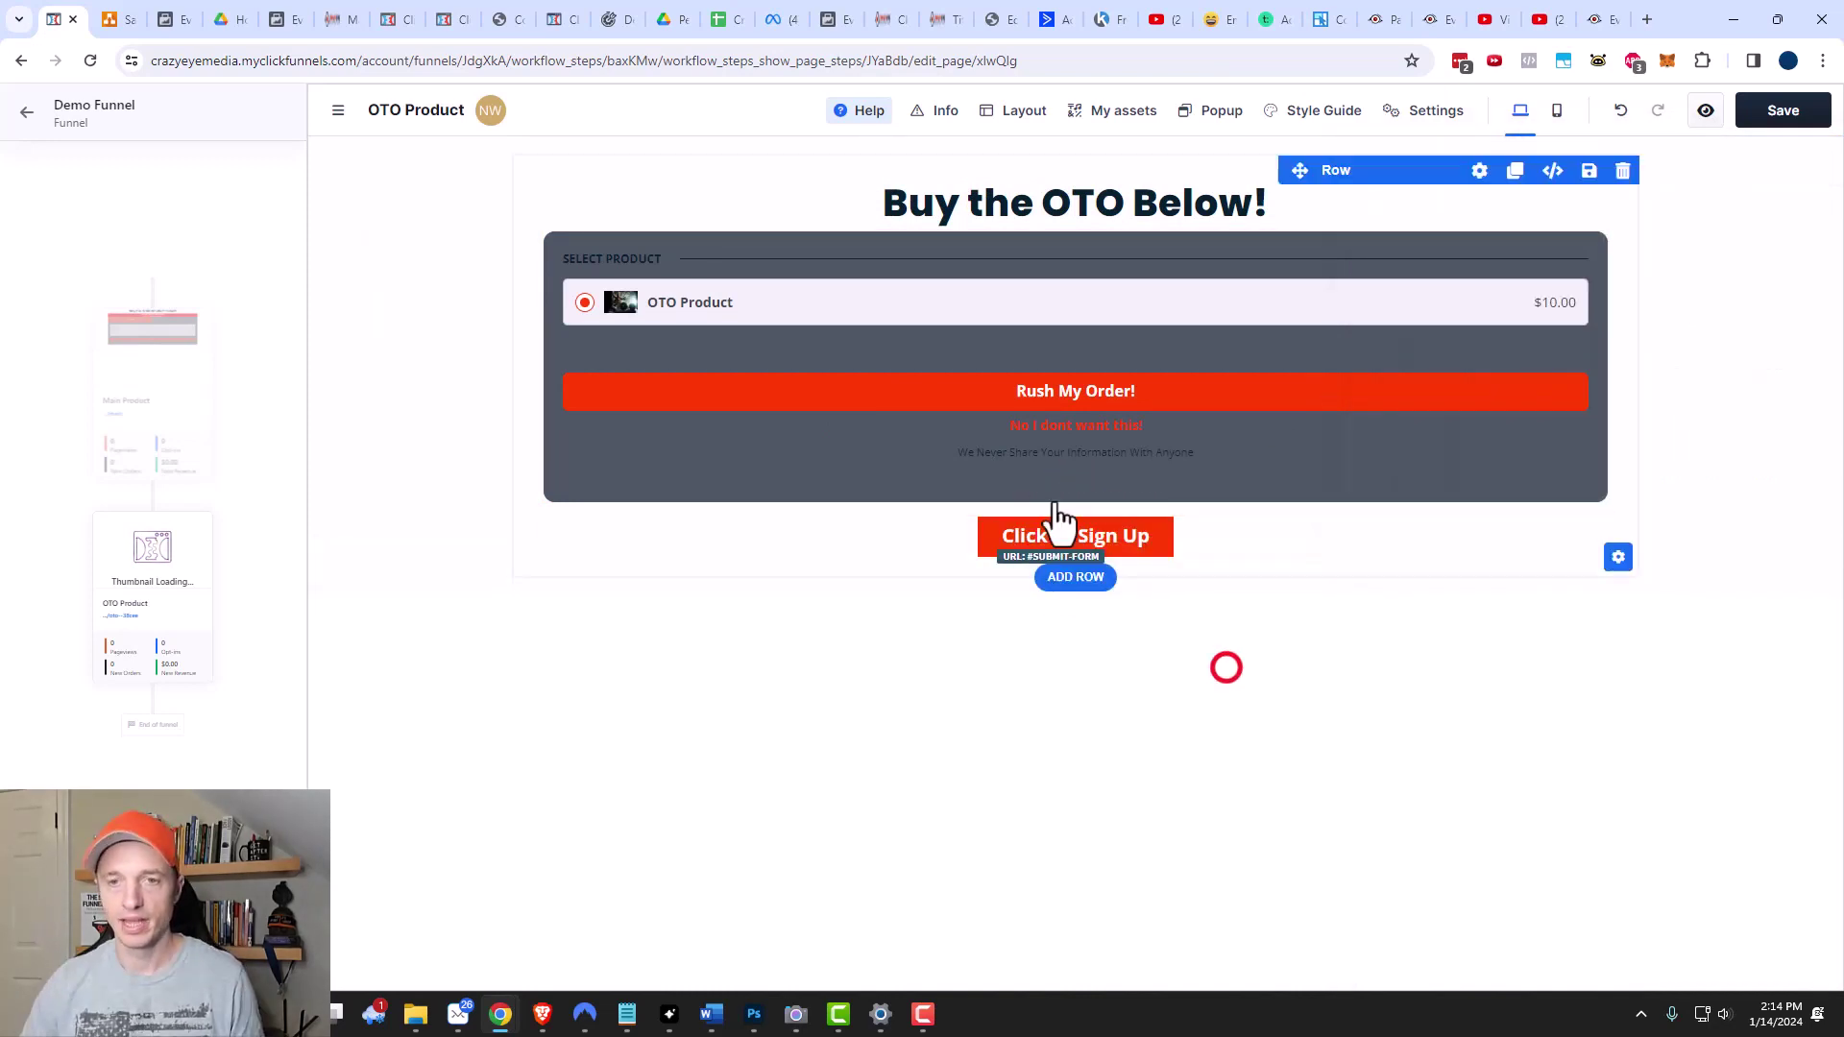
pyautogui.click(1123, 535)
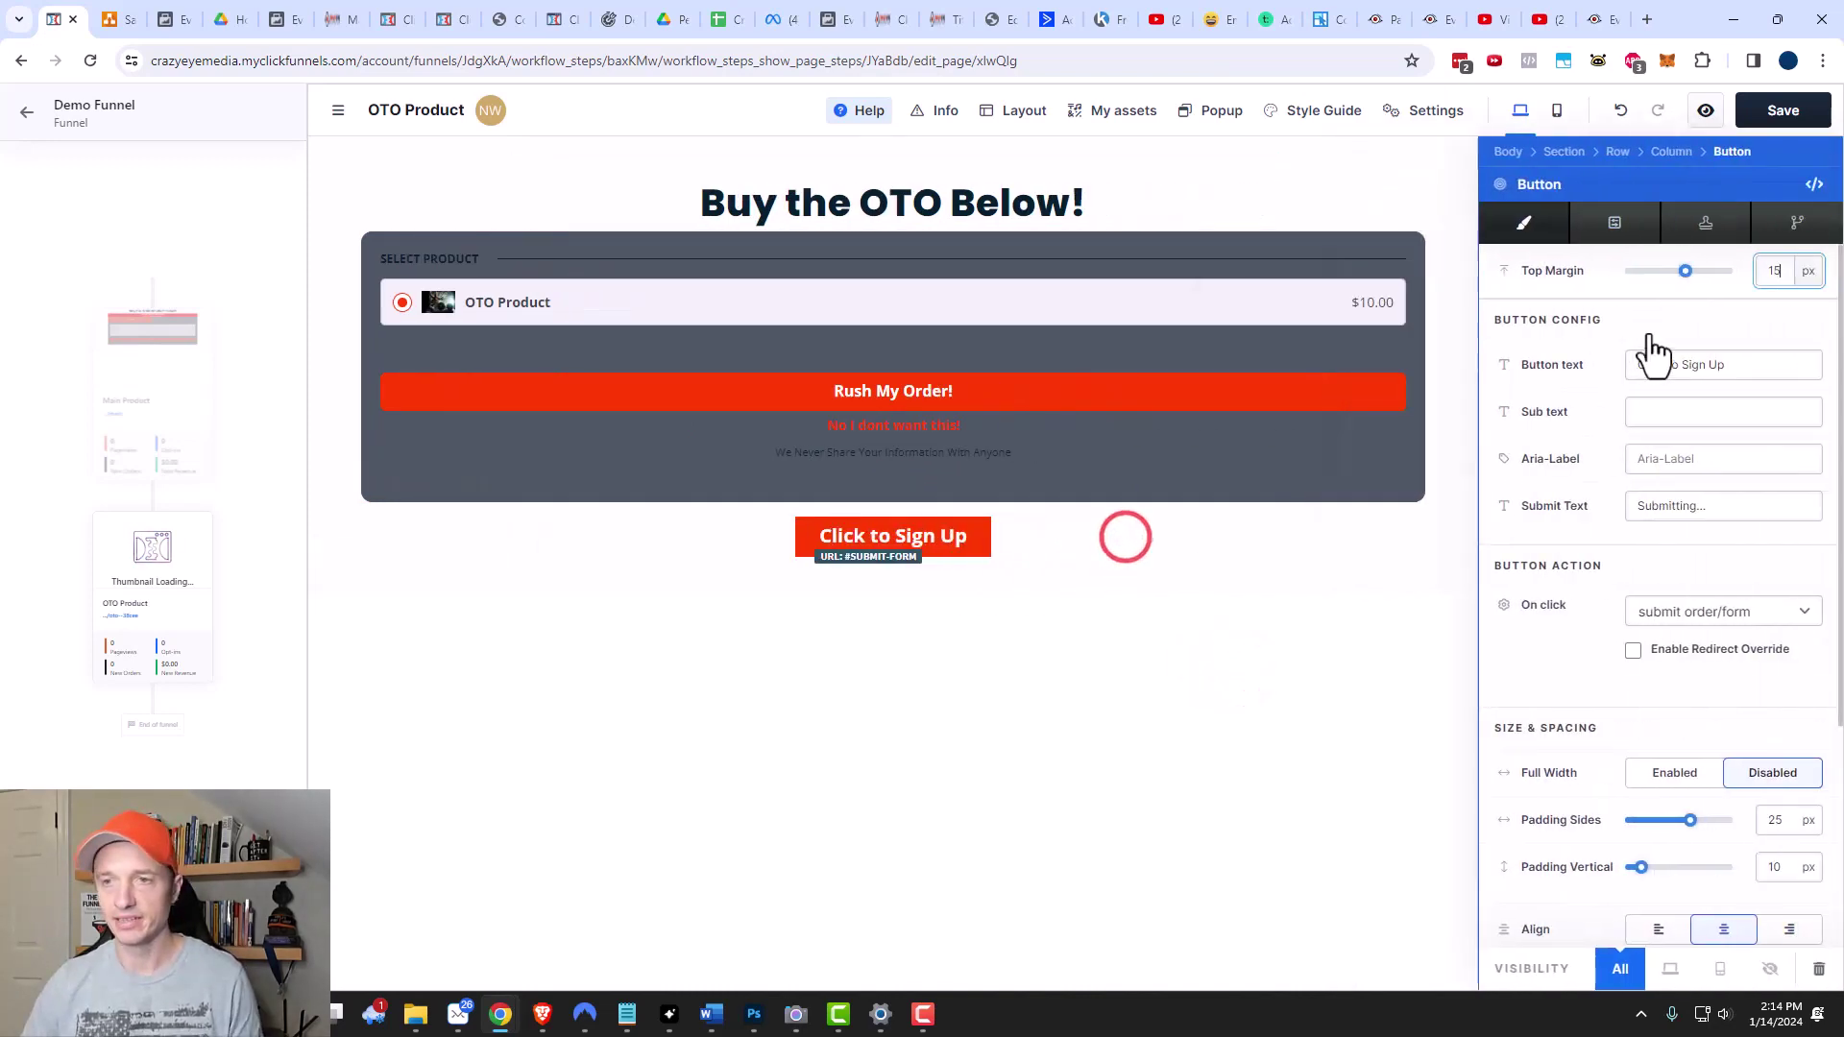
pyautogui.tripleClick(1752, 366)
pyautogui.write('Decline Spec')
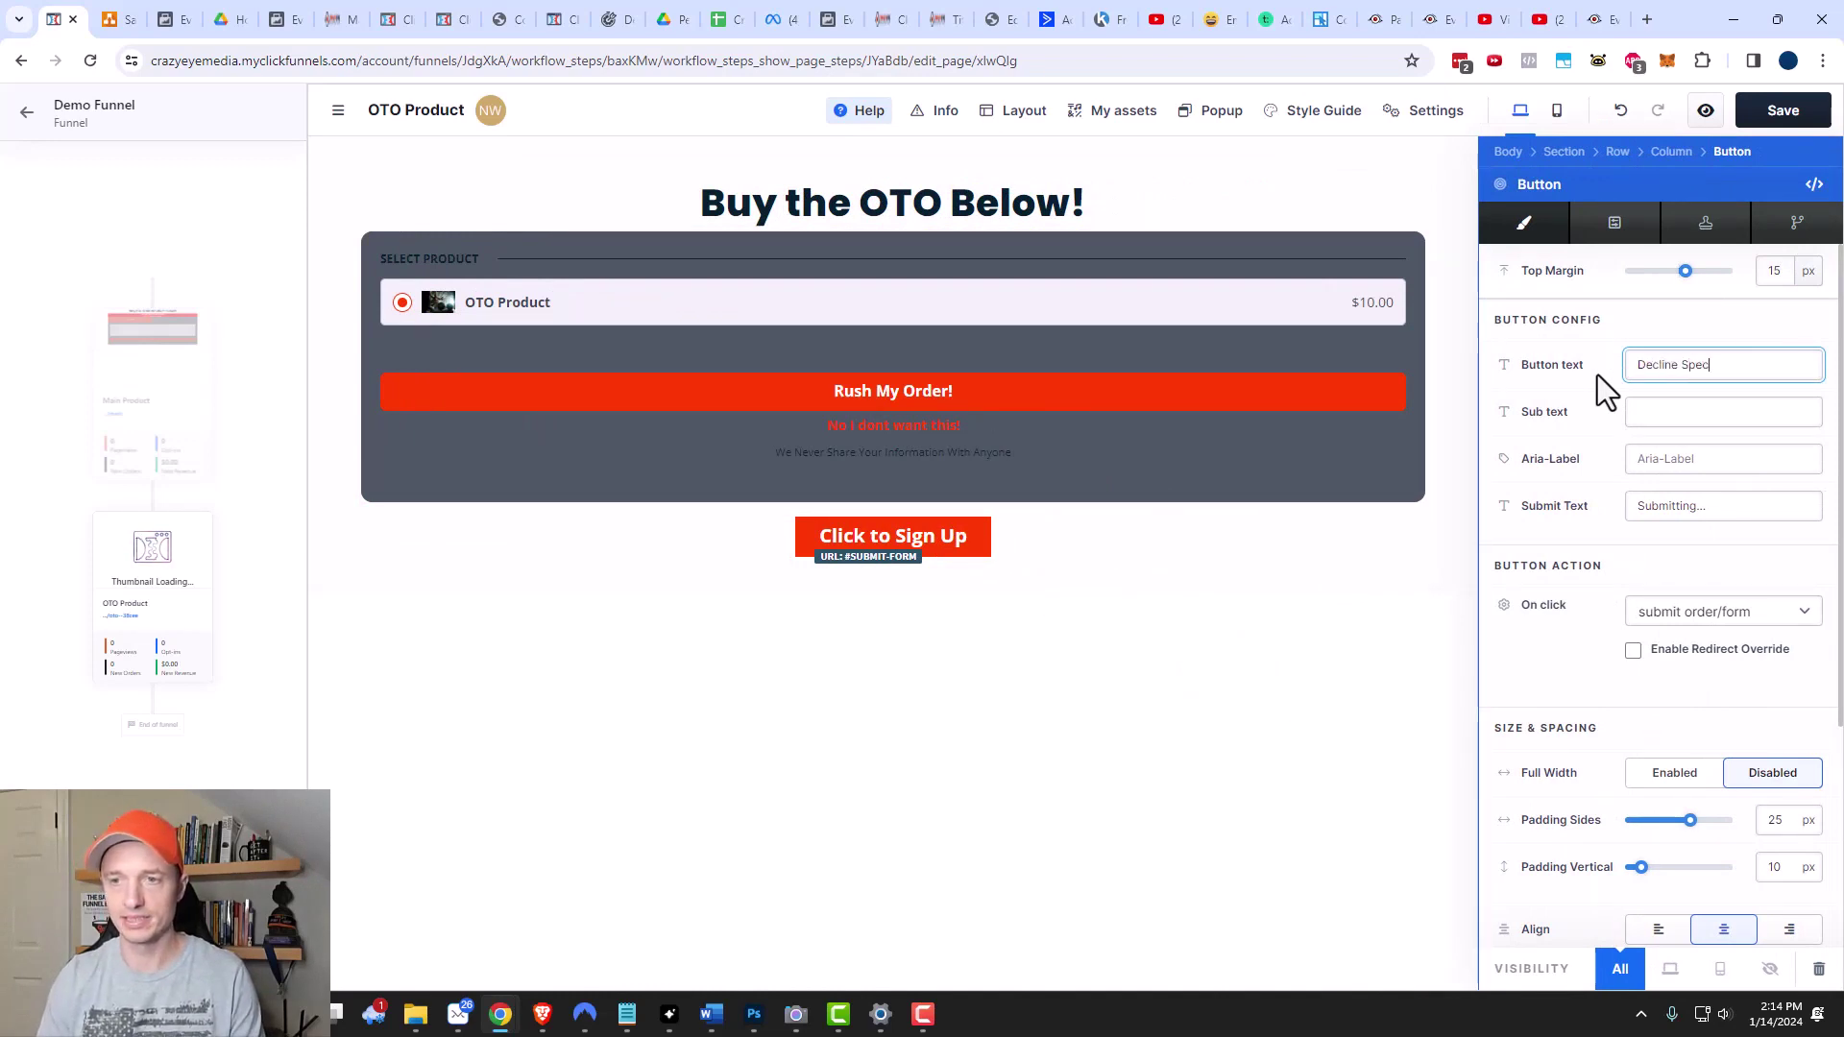
pyautogui.write('ial Offer')
pyautogui.click(1558, 659)
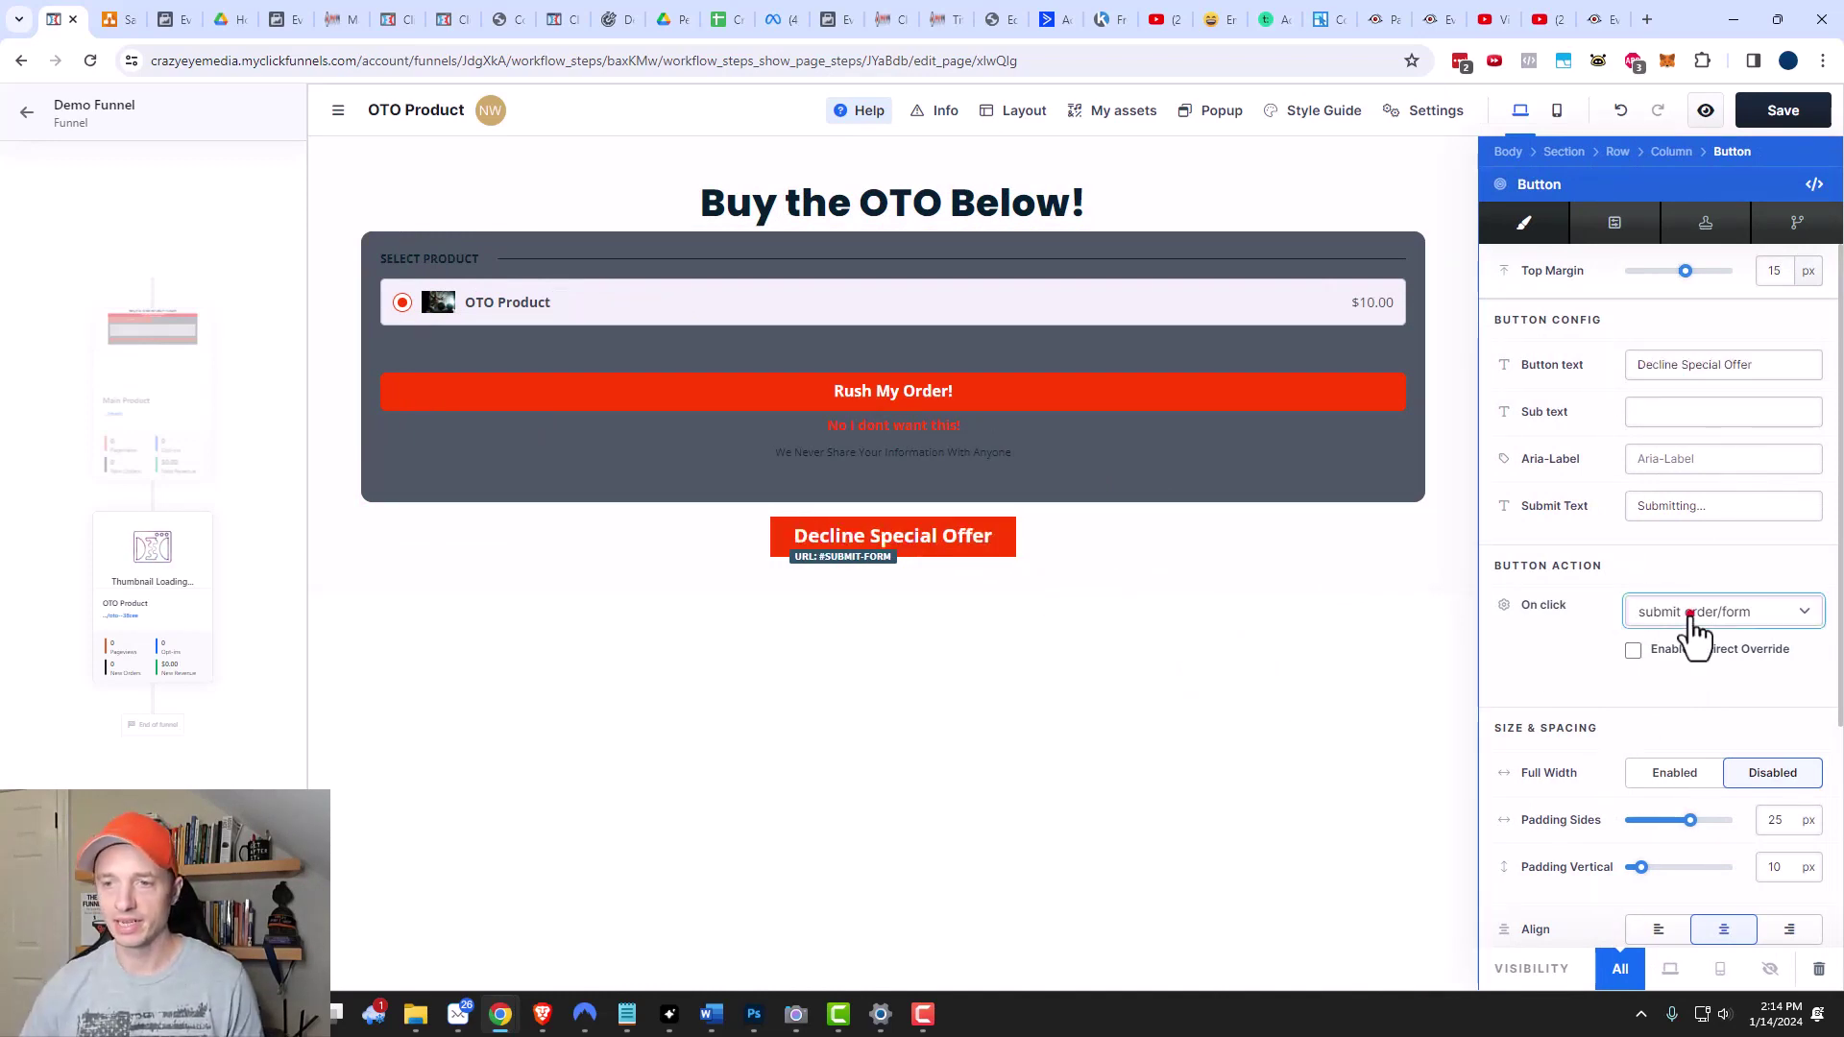
# Set the Decline Special Offer button's click action to go to a custom URL.
pyautogui.click(1691, 617)
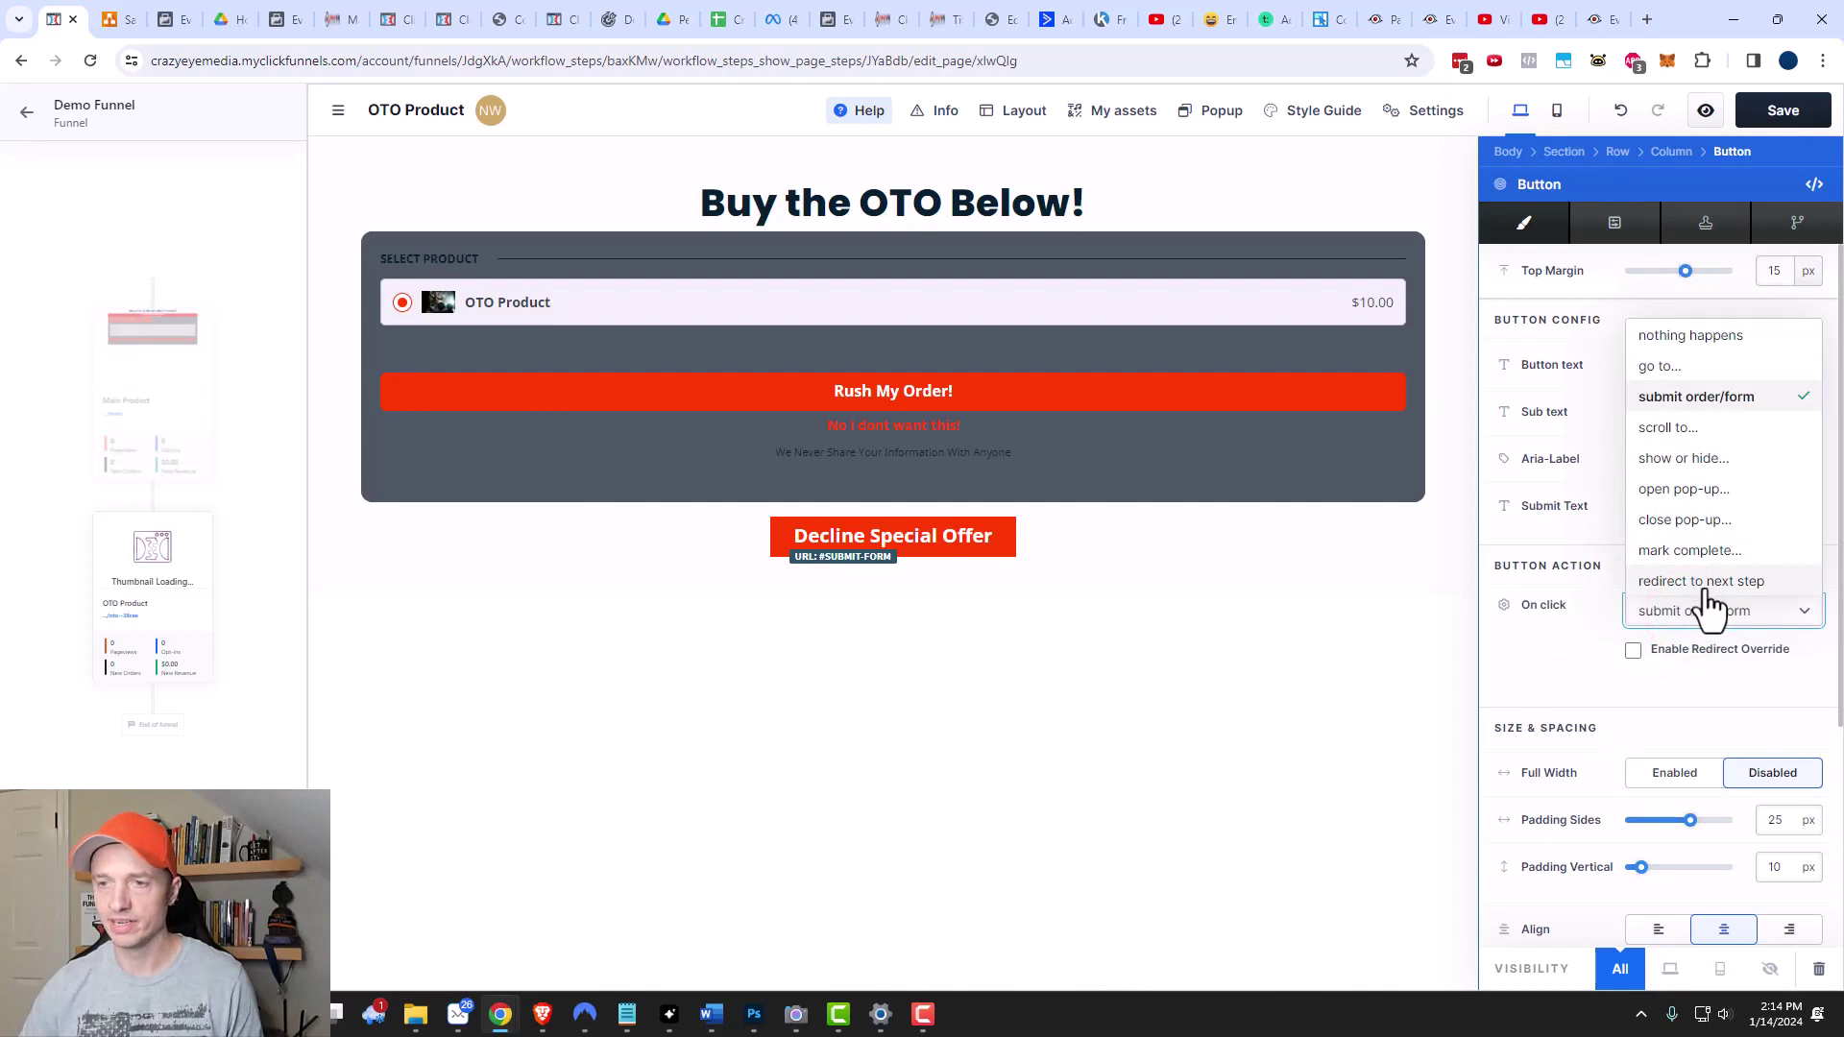
pyautogui.click(1703, 582)
pyautogui.click(1711, 566)
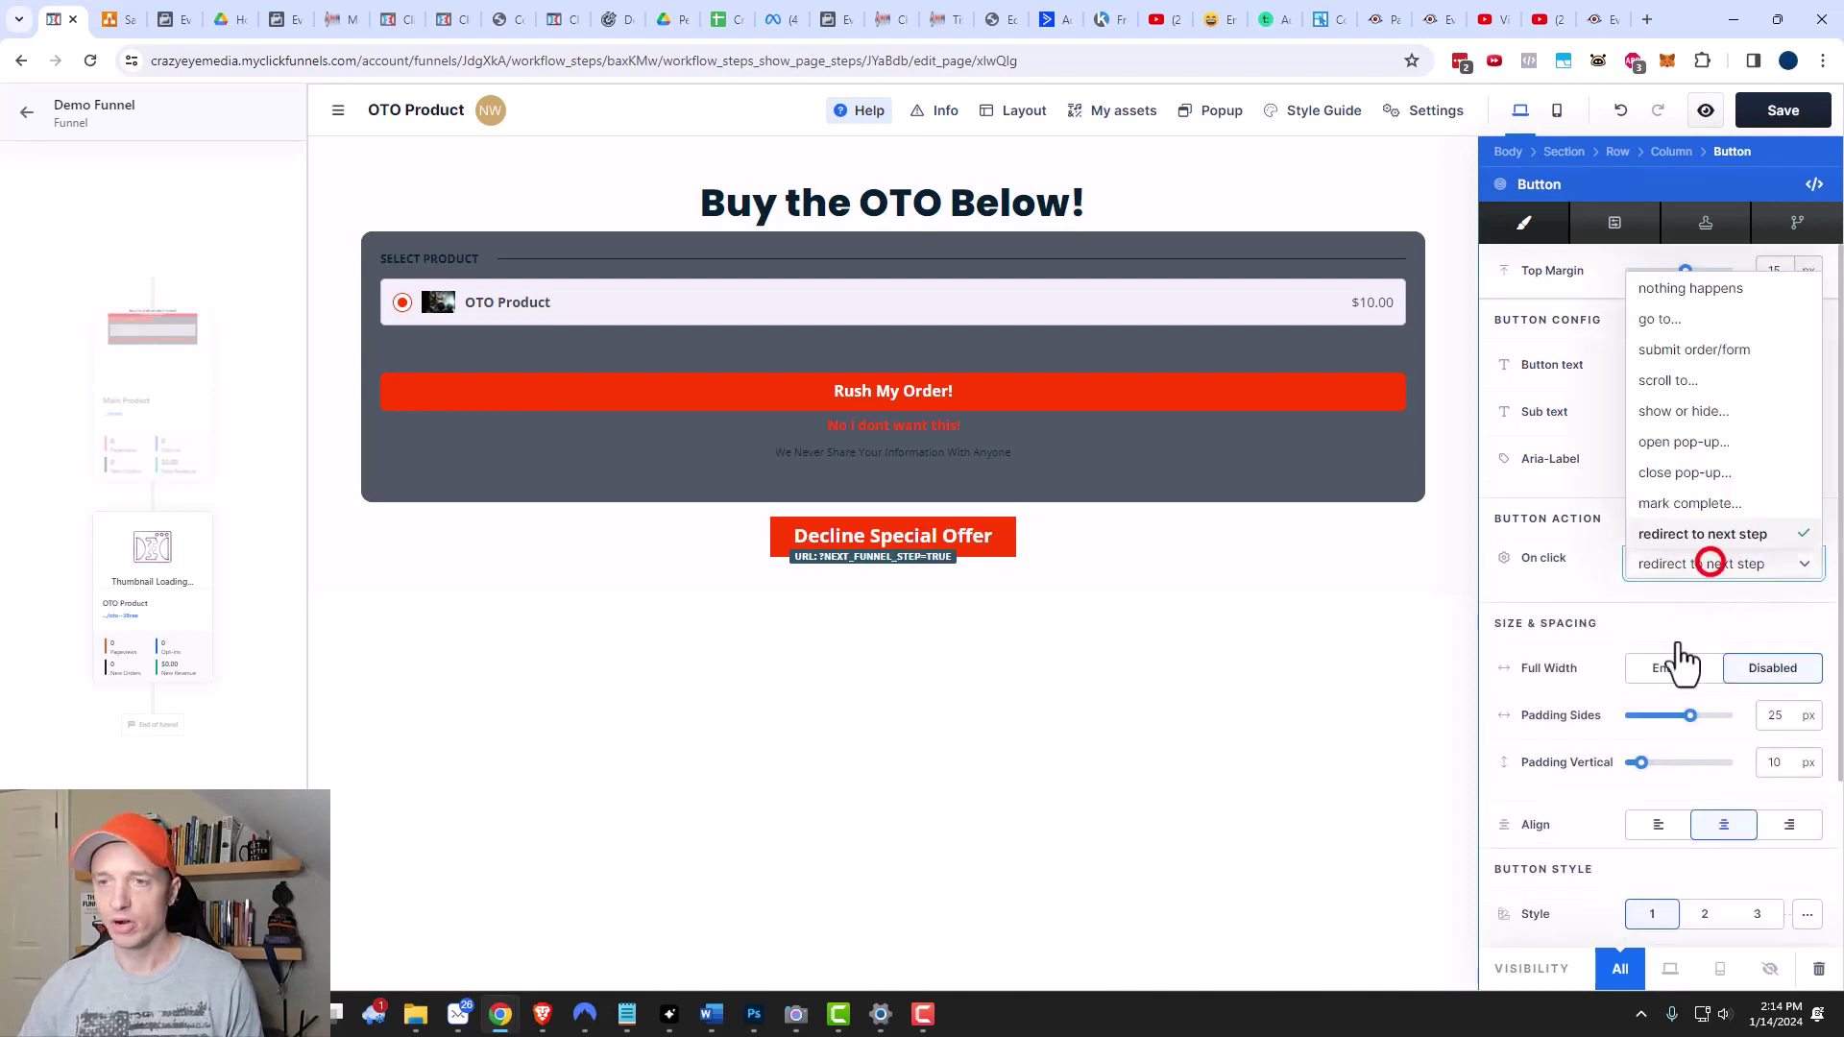
pyautogui.click(1669, 320)
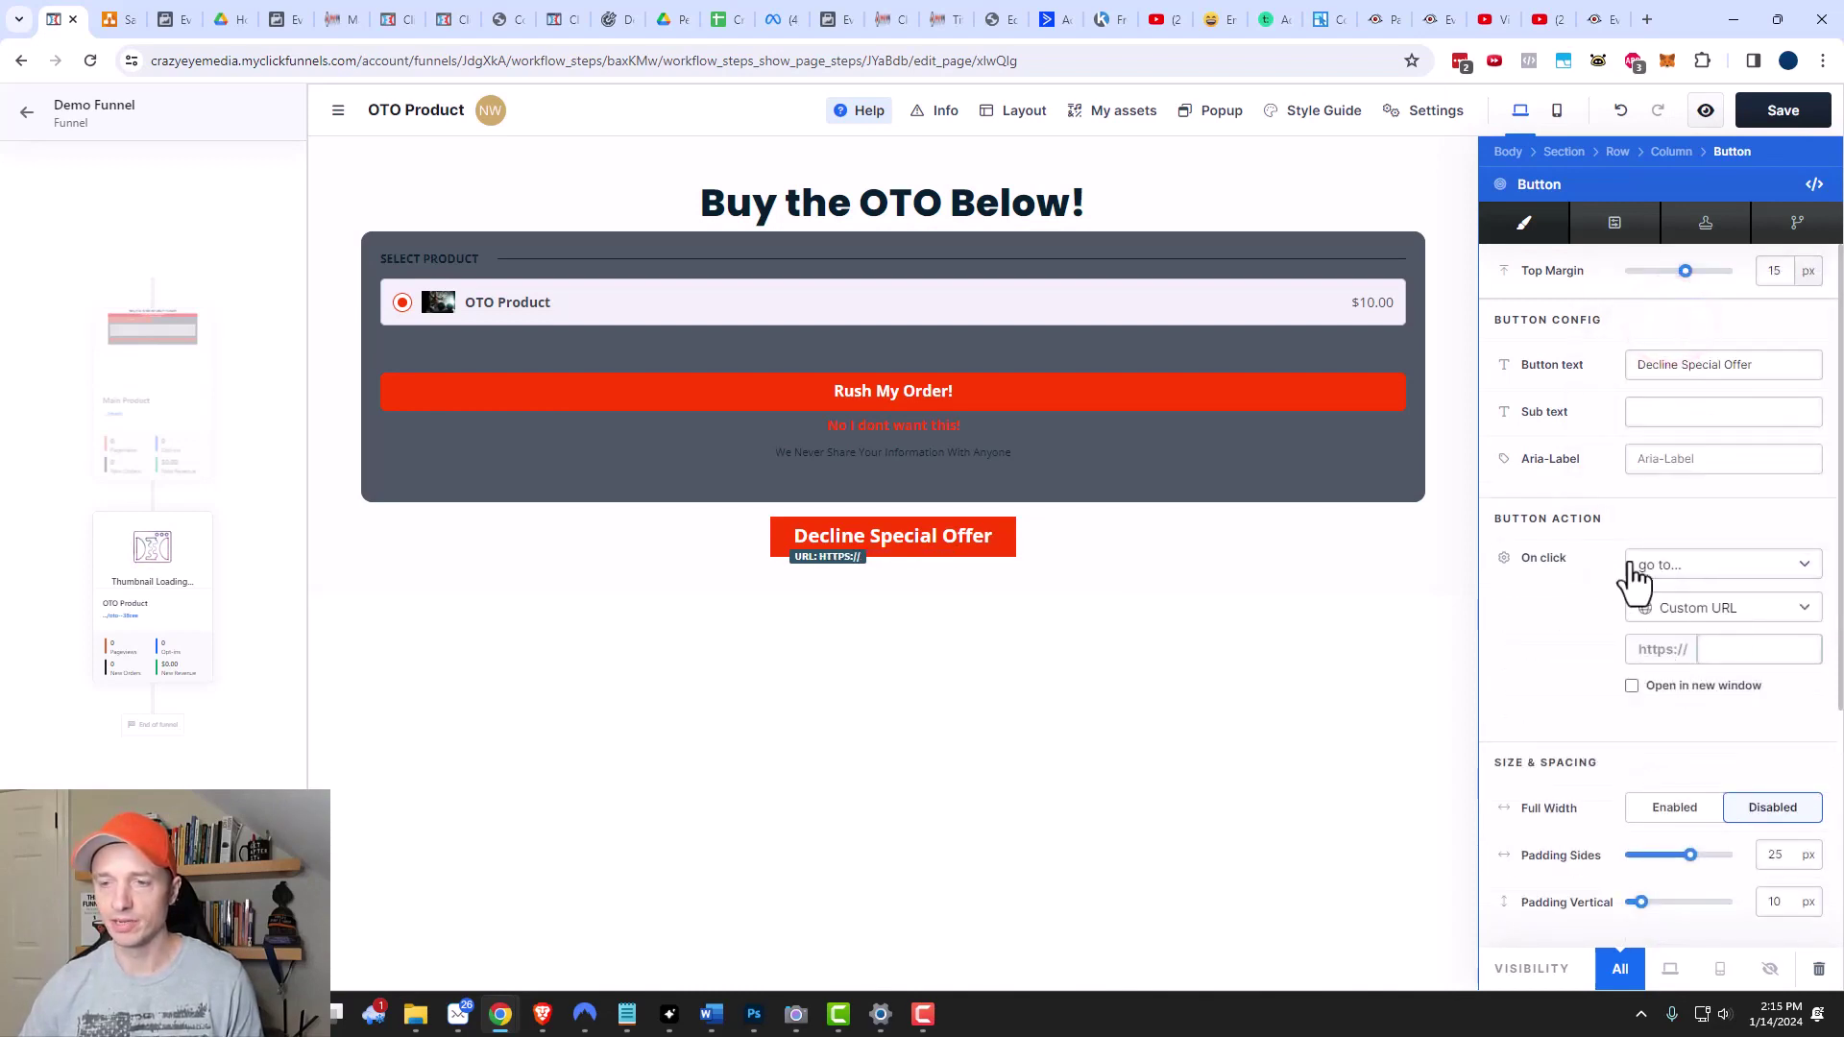
pyautogui.click(1719, 574)
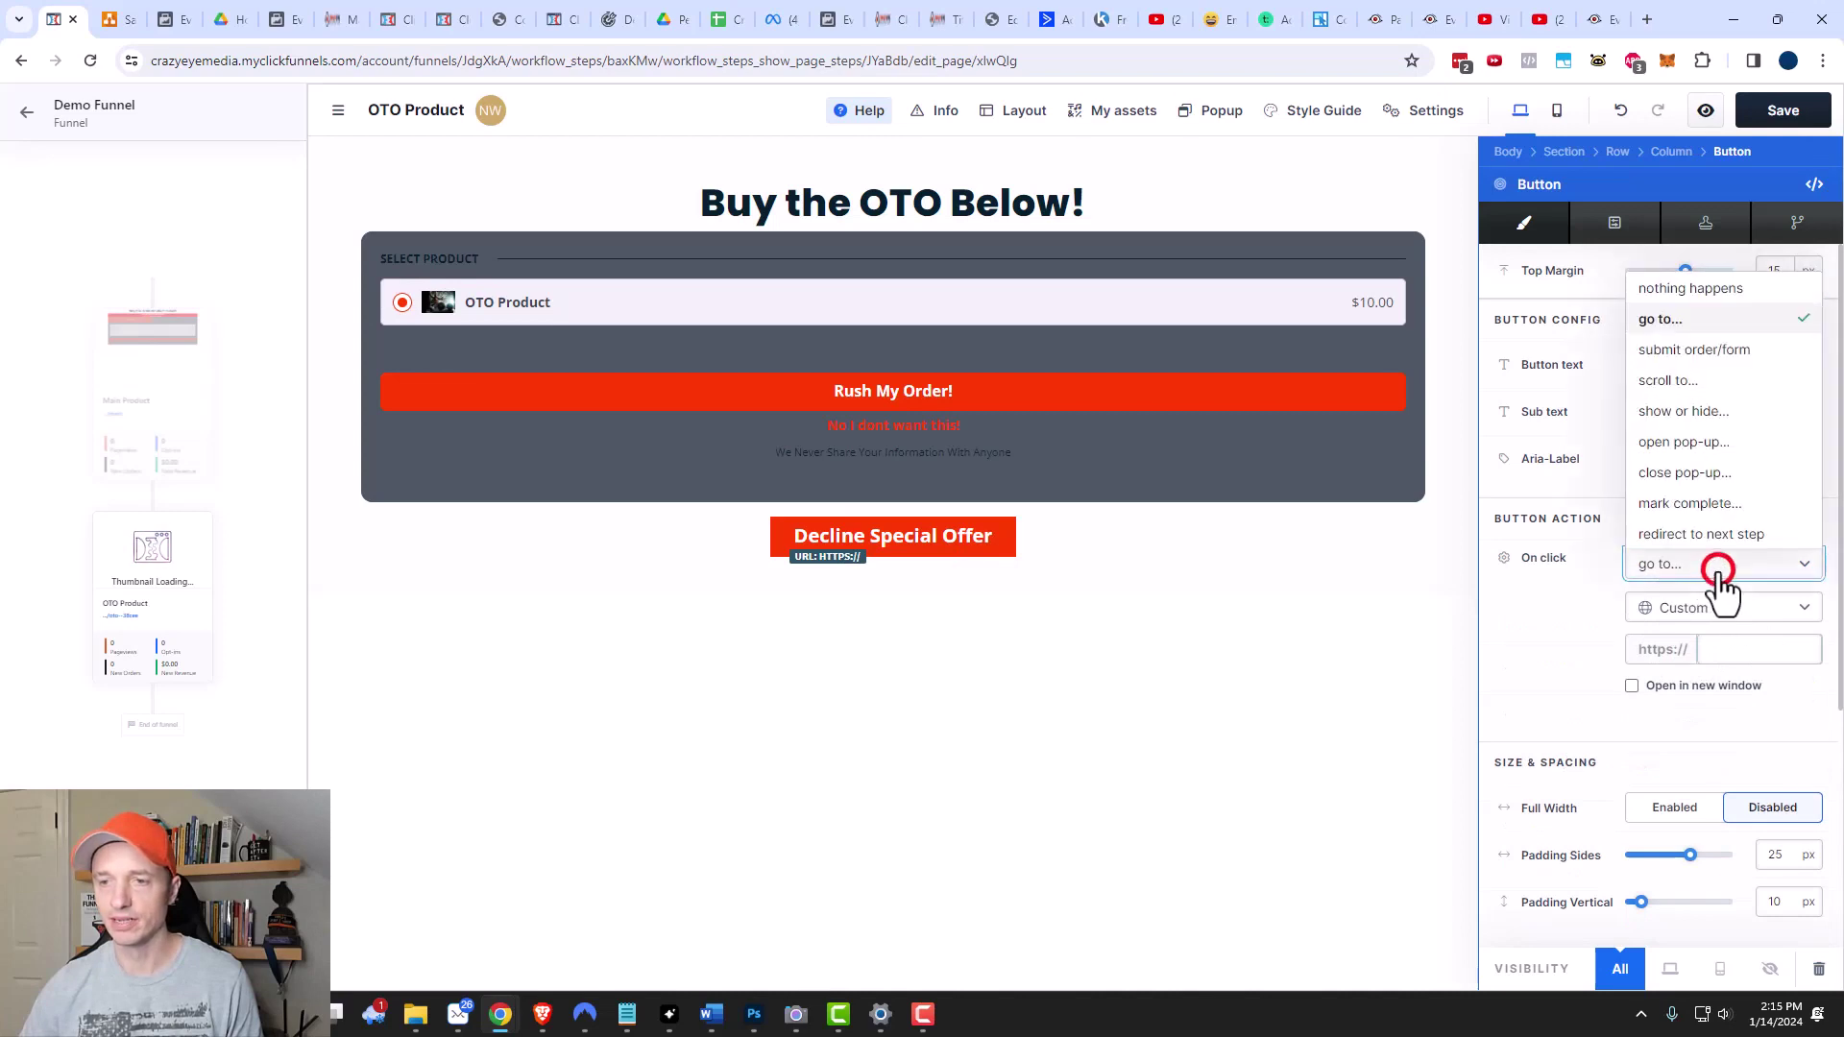
pyautogui.click(1719, 575)
pyautogui.click(999, 459)
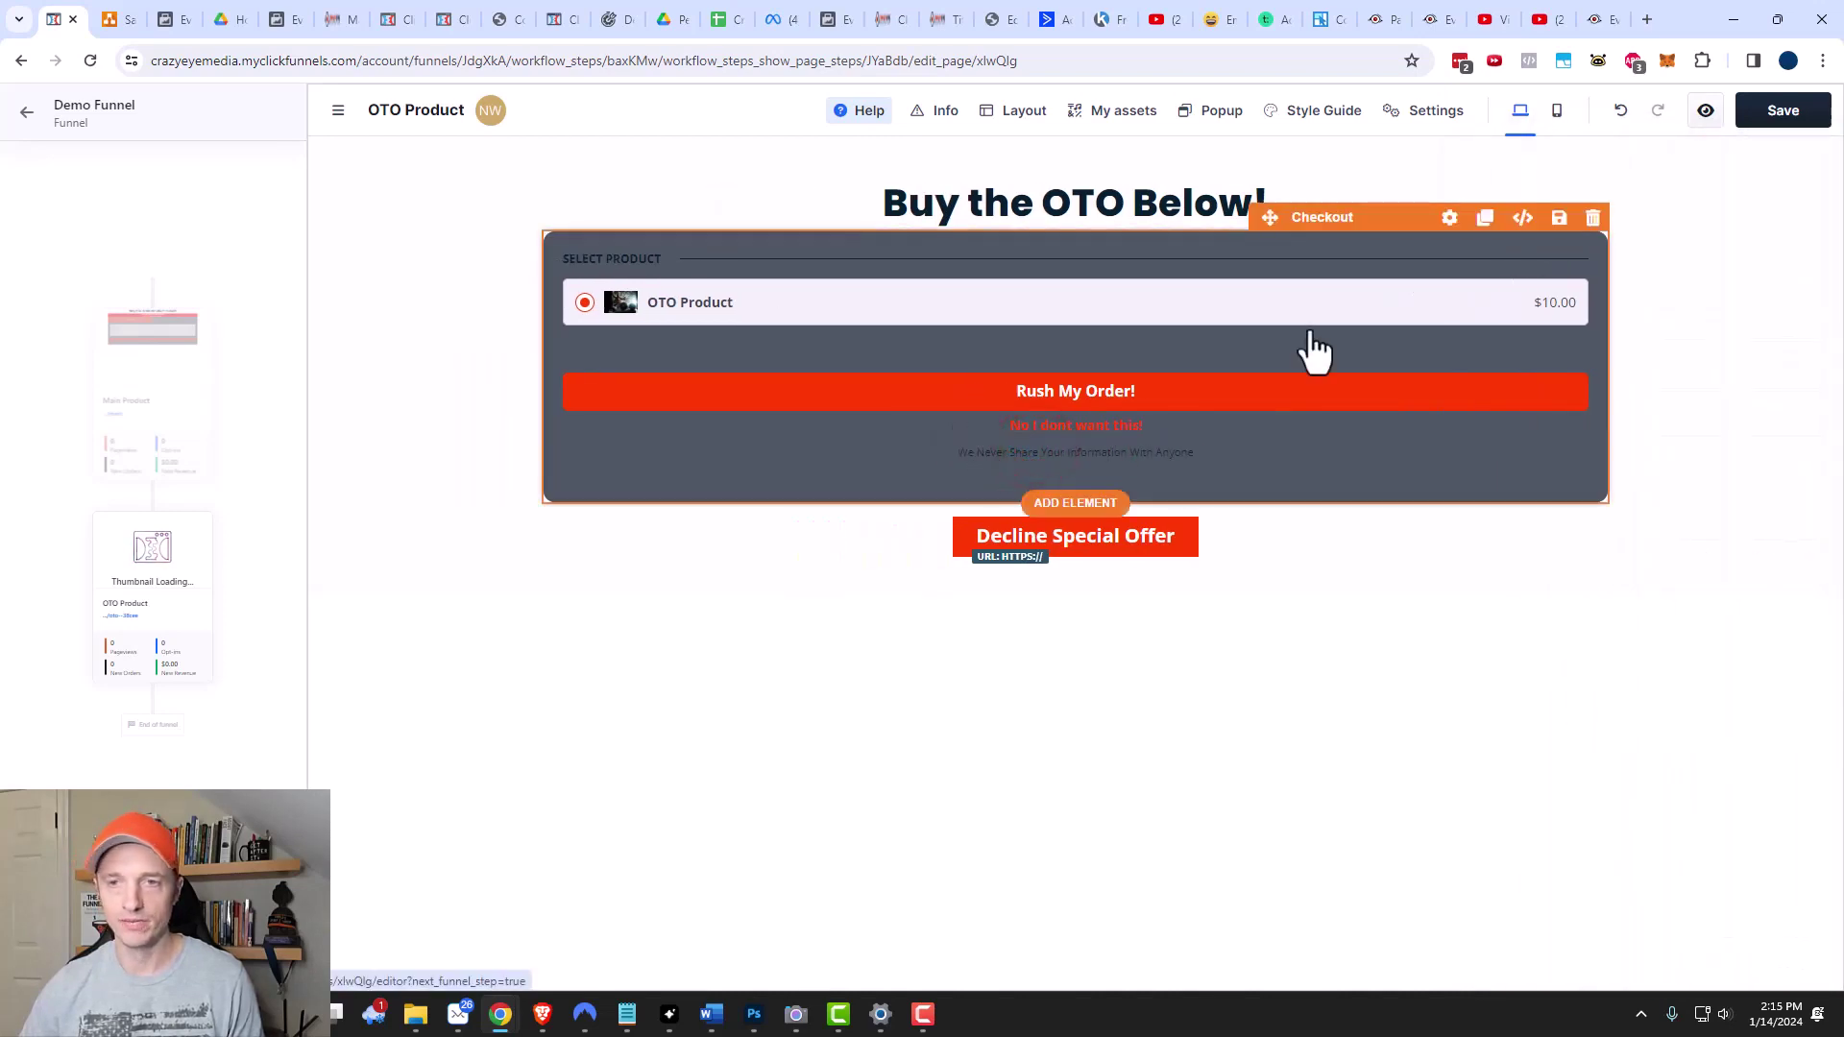
# Turn off the checkout's Downsell Link Text.
pyautogui.click(1447, 217)
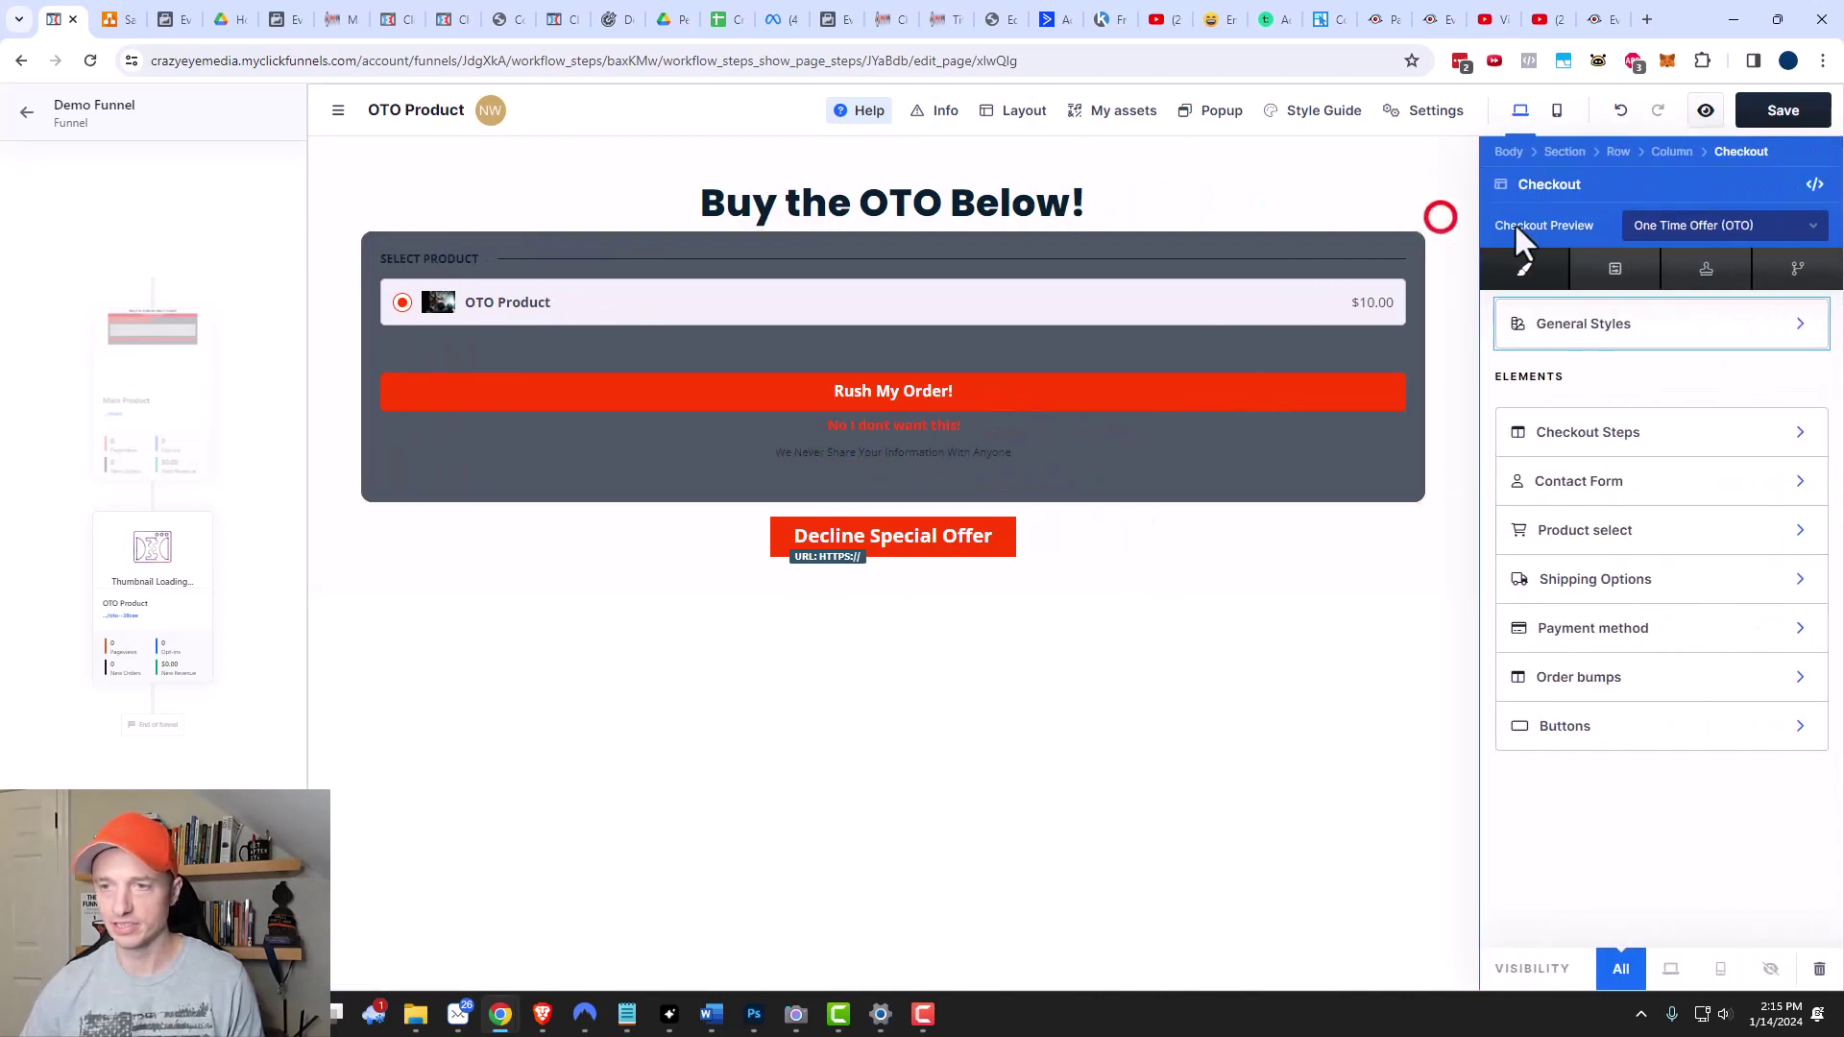
pyautogui.click(1634, 726)
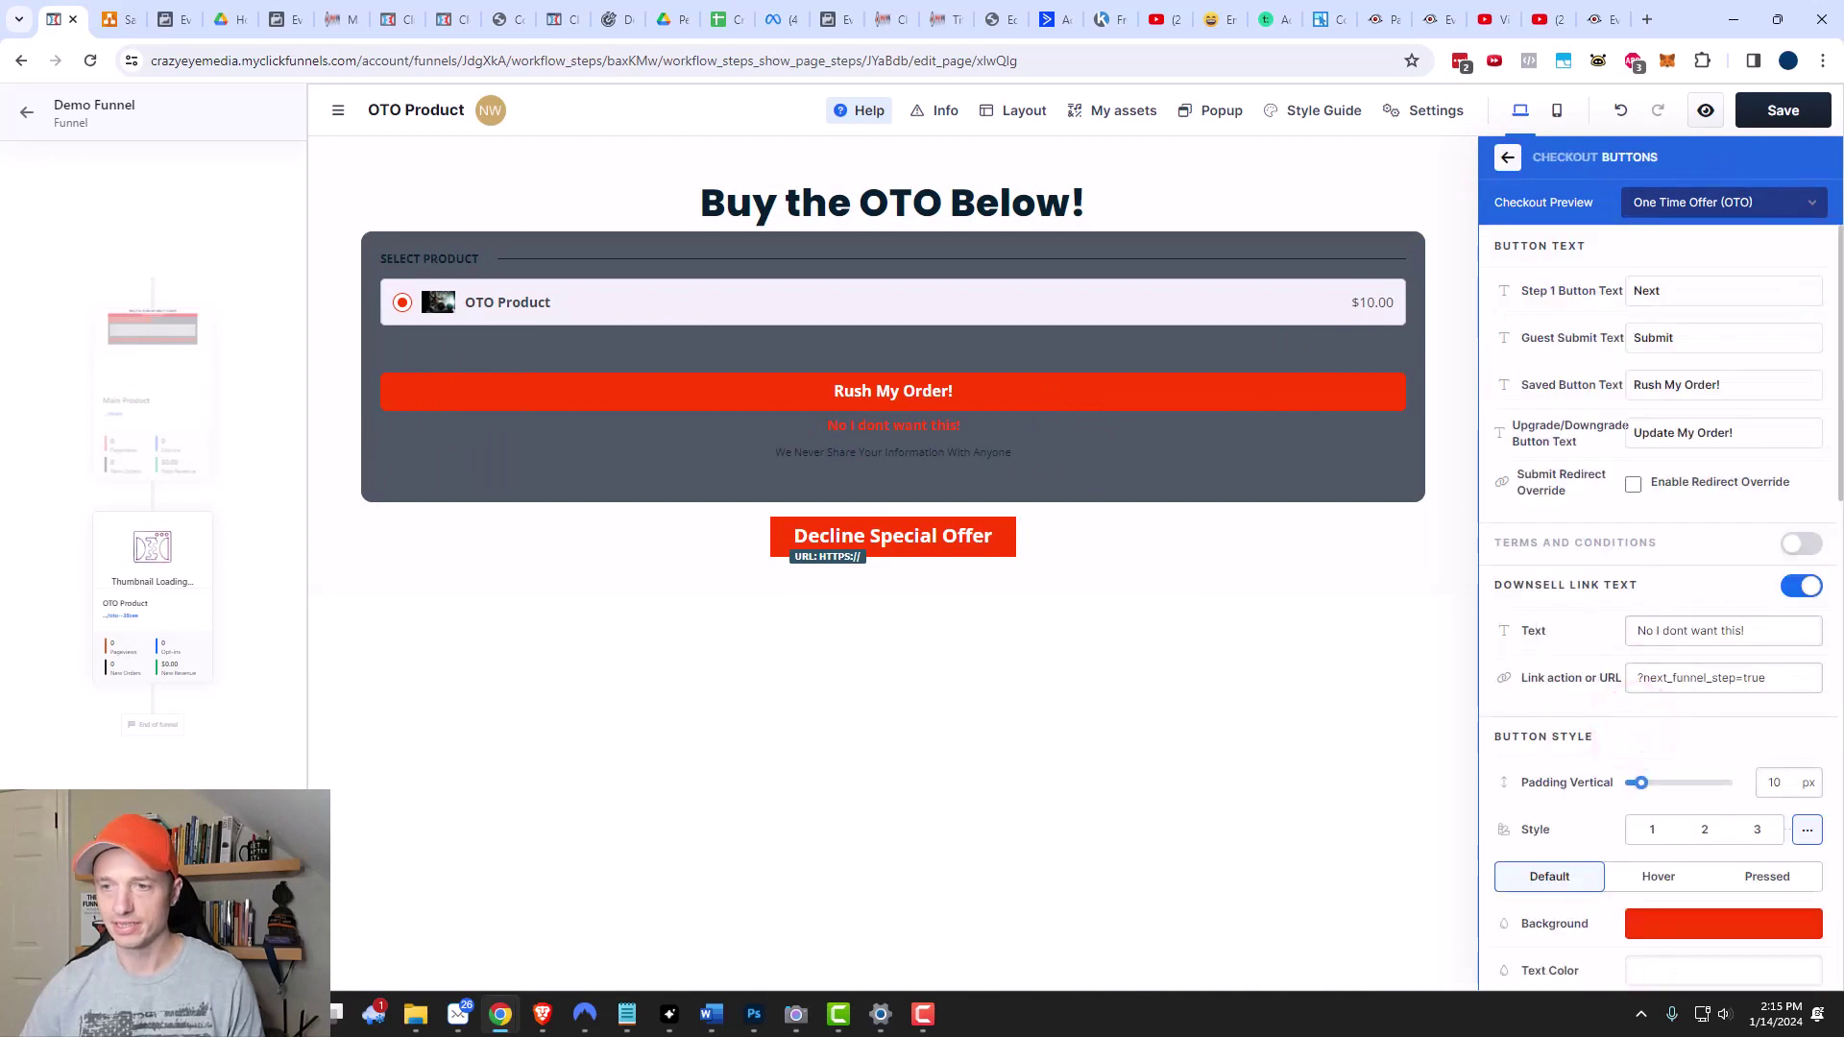
pyautogui.click(1796, 588)
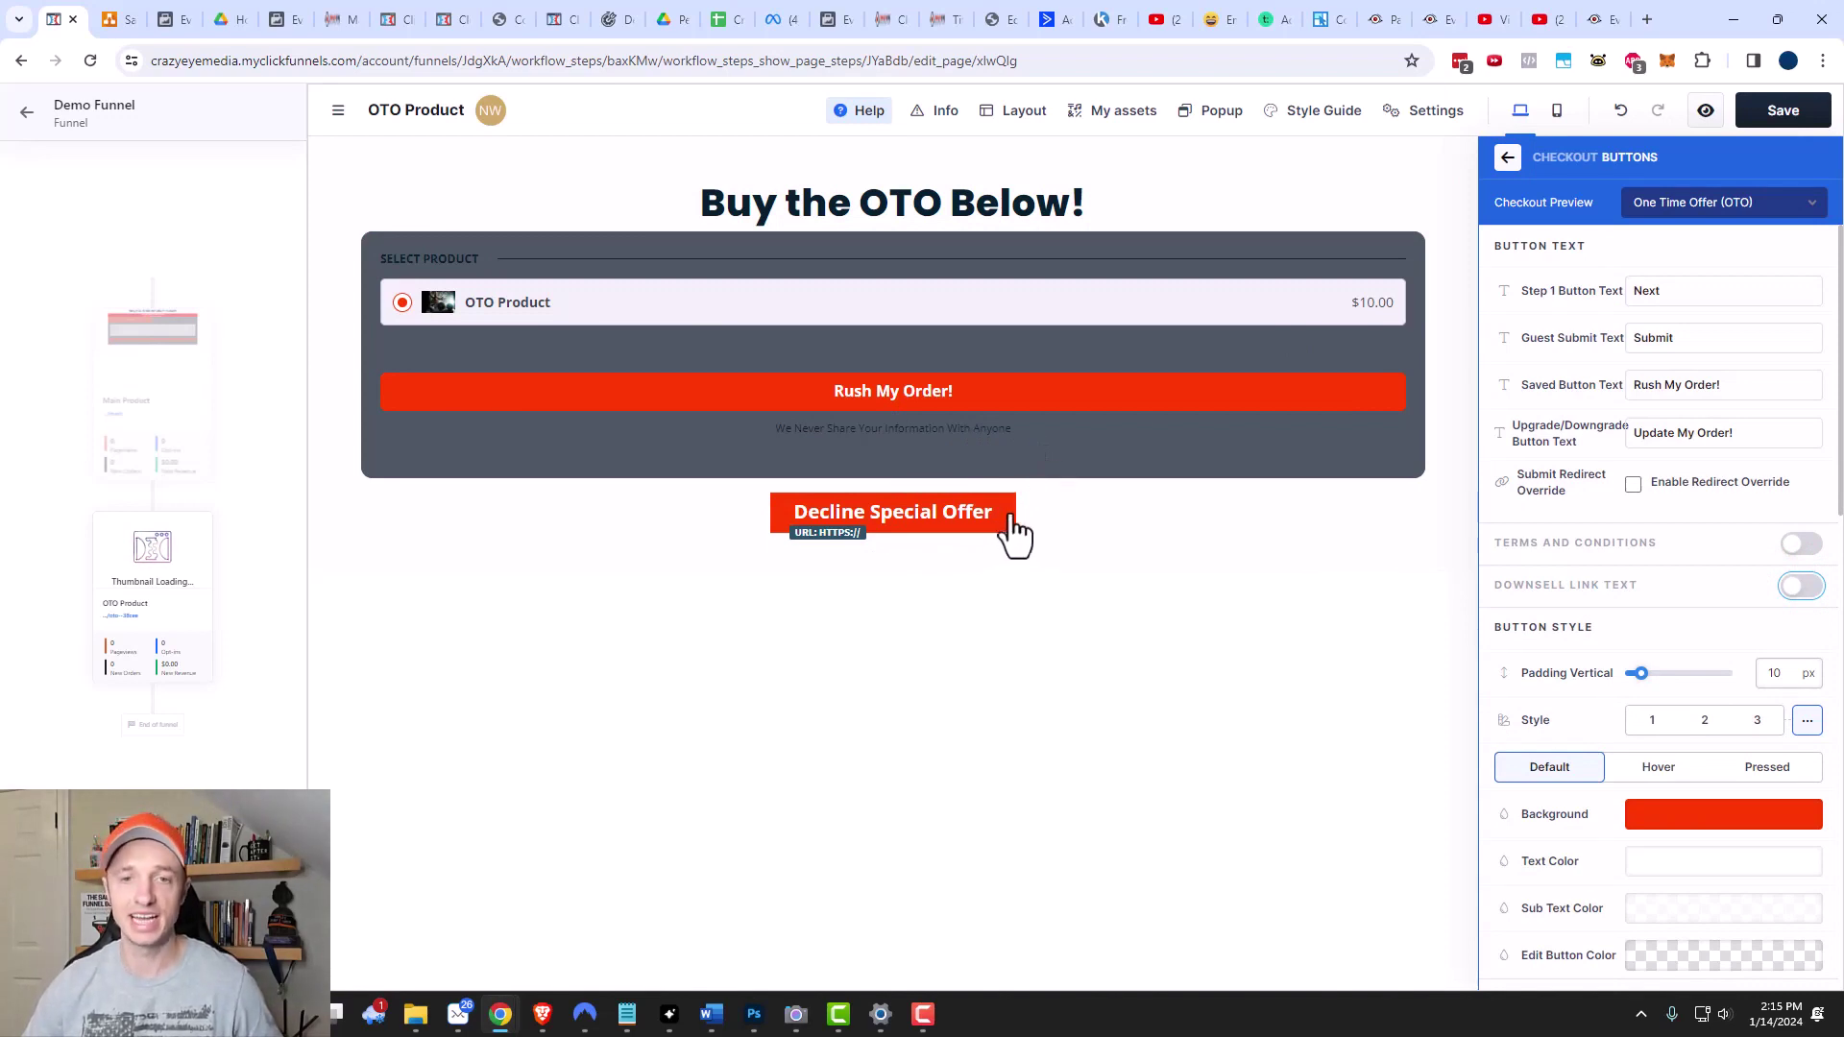
pyautogui.click(1068, 514)
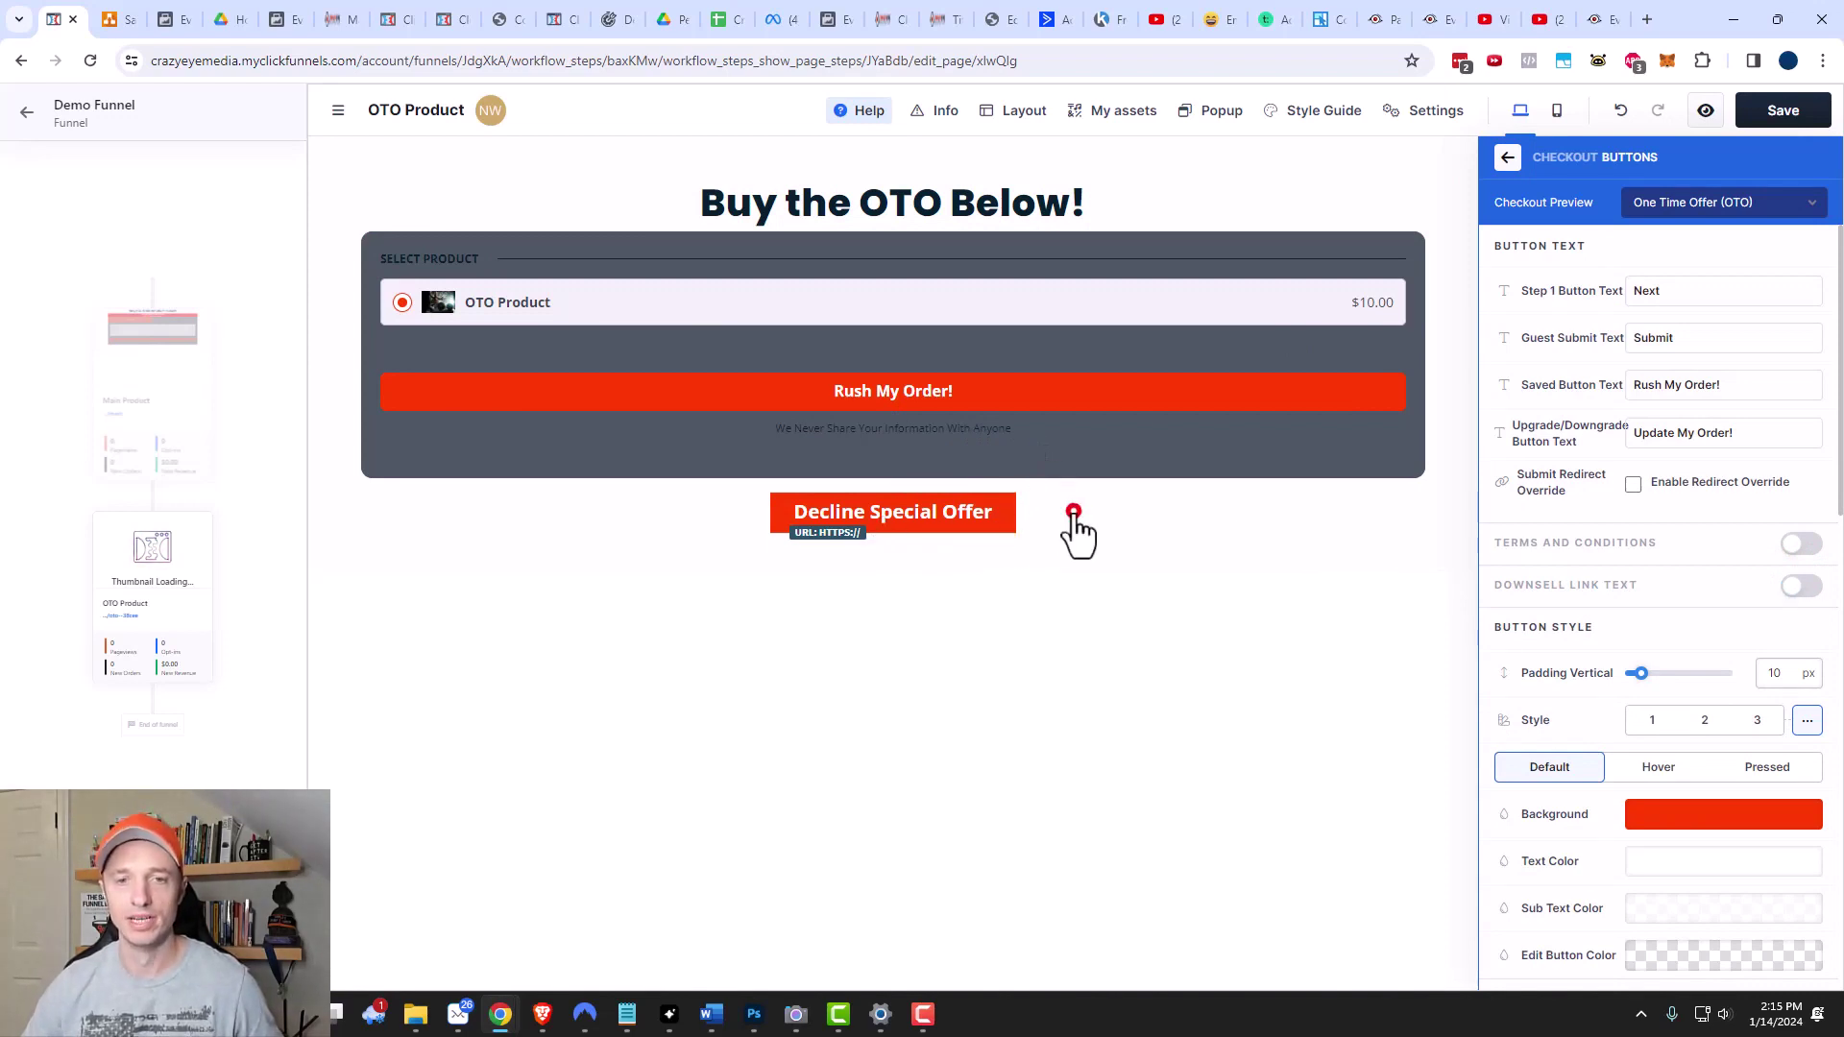
# Delete the Decline Special Offer button and turn the Downsell Link Text back on.
pyautogui.click(1592, 479)
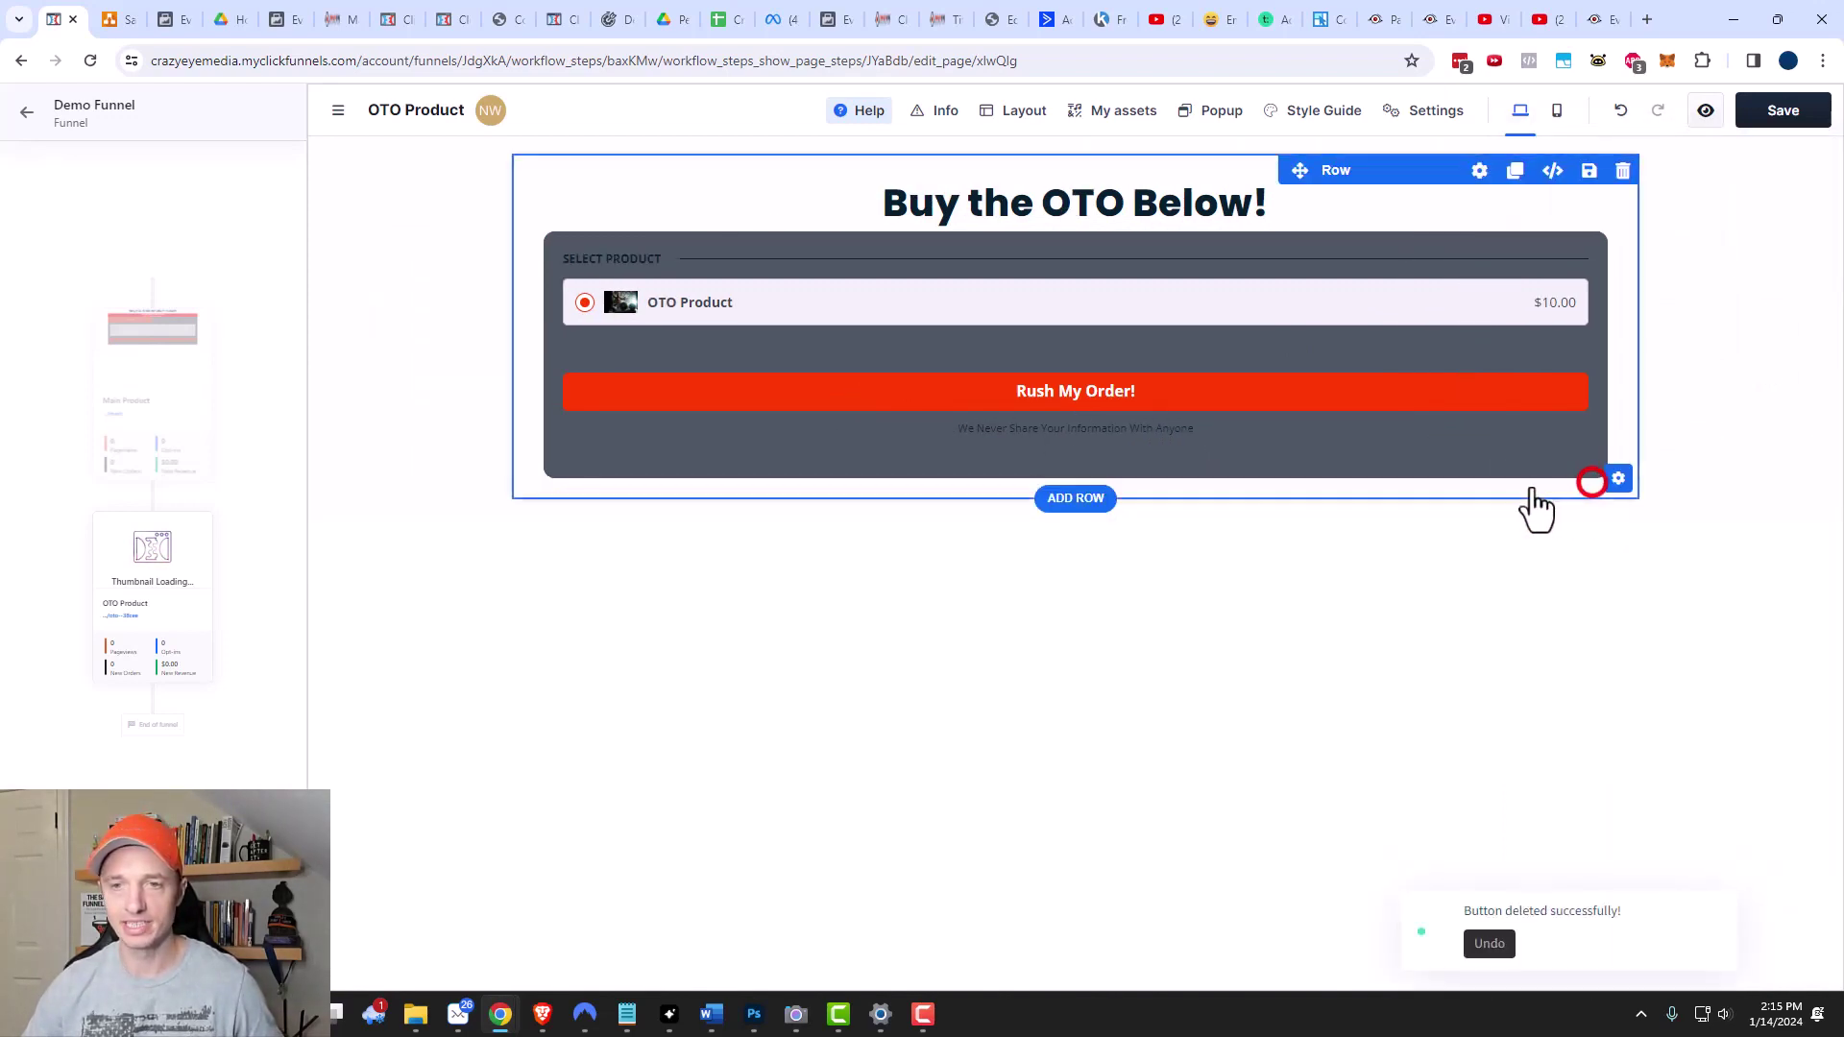
pyautogui.click(1427, 463)
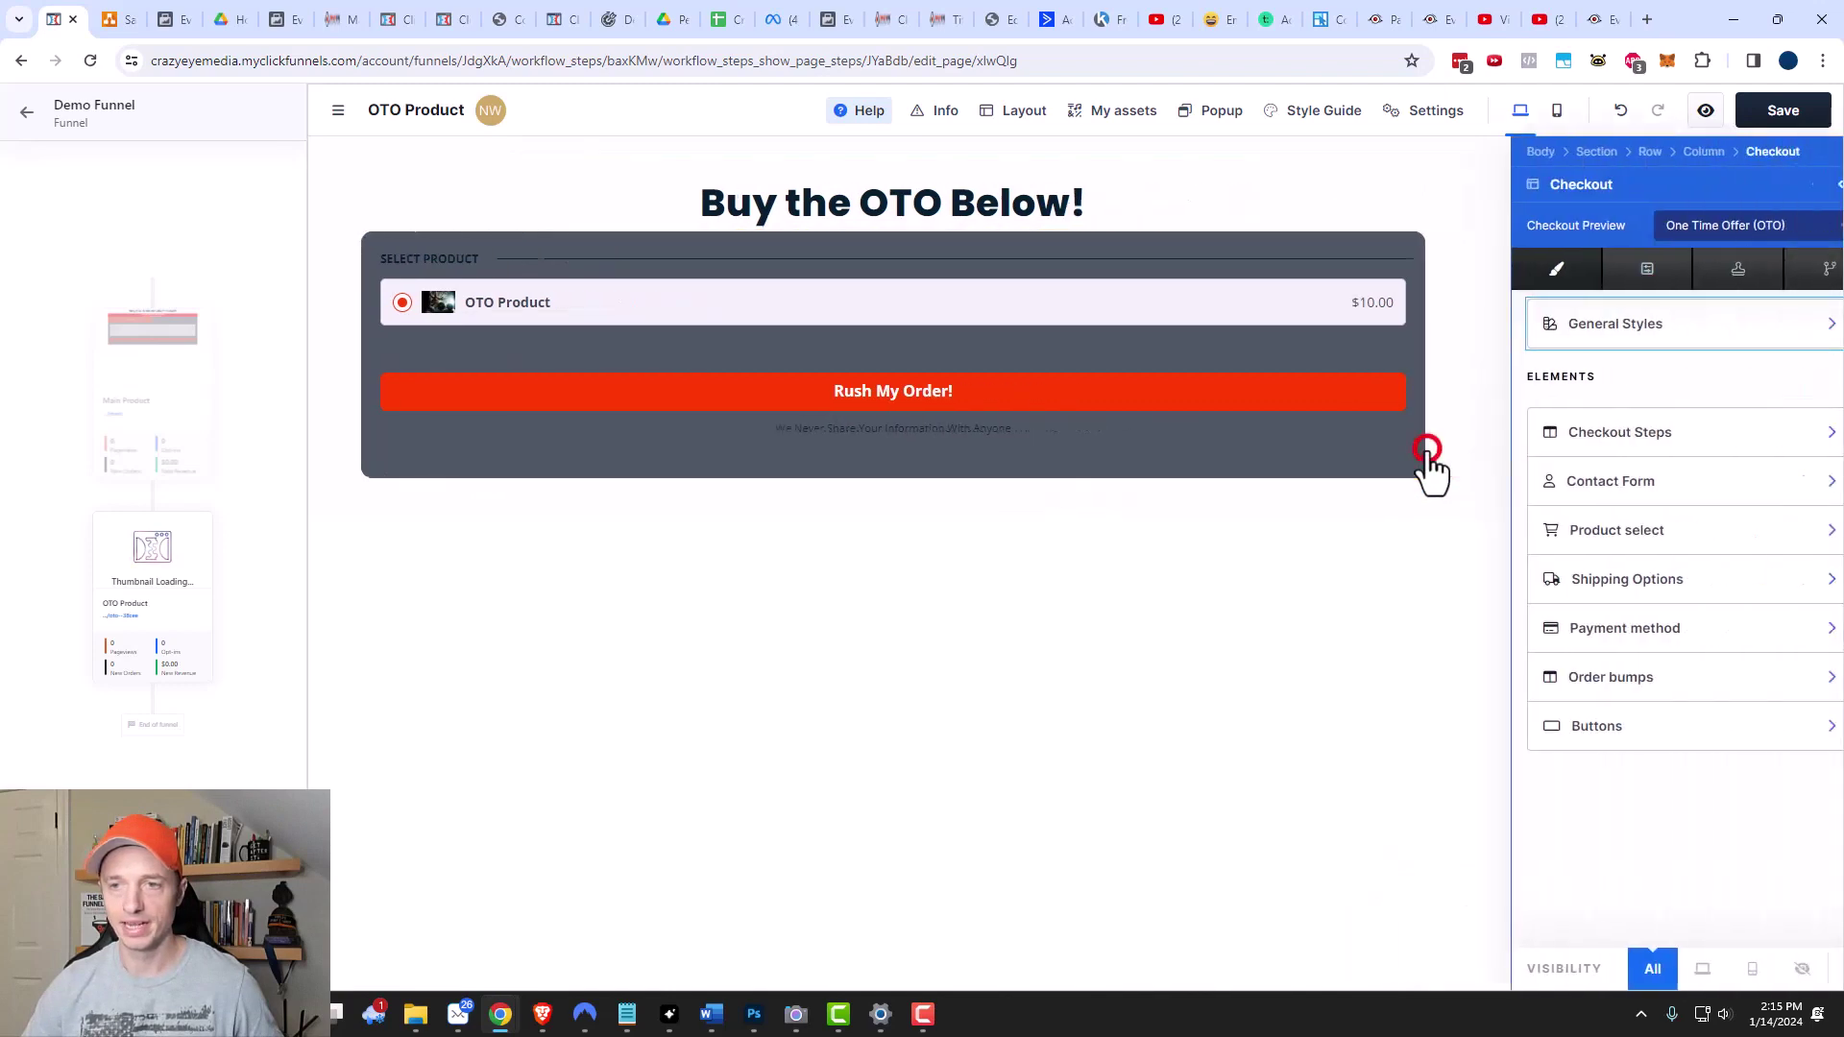
pyautogui.click(1679, 727)
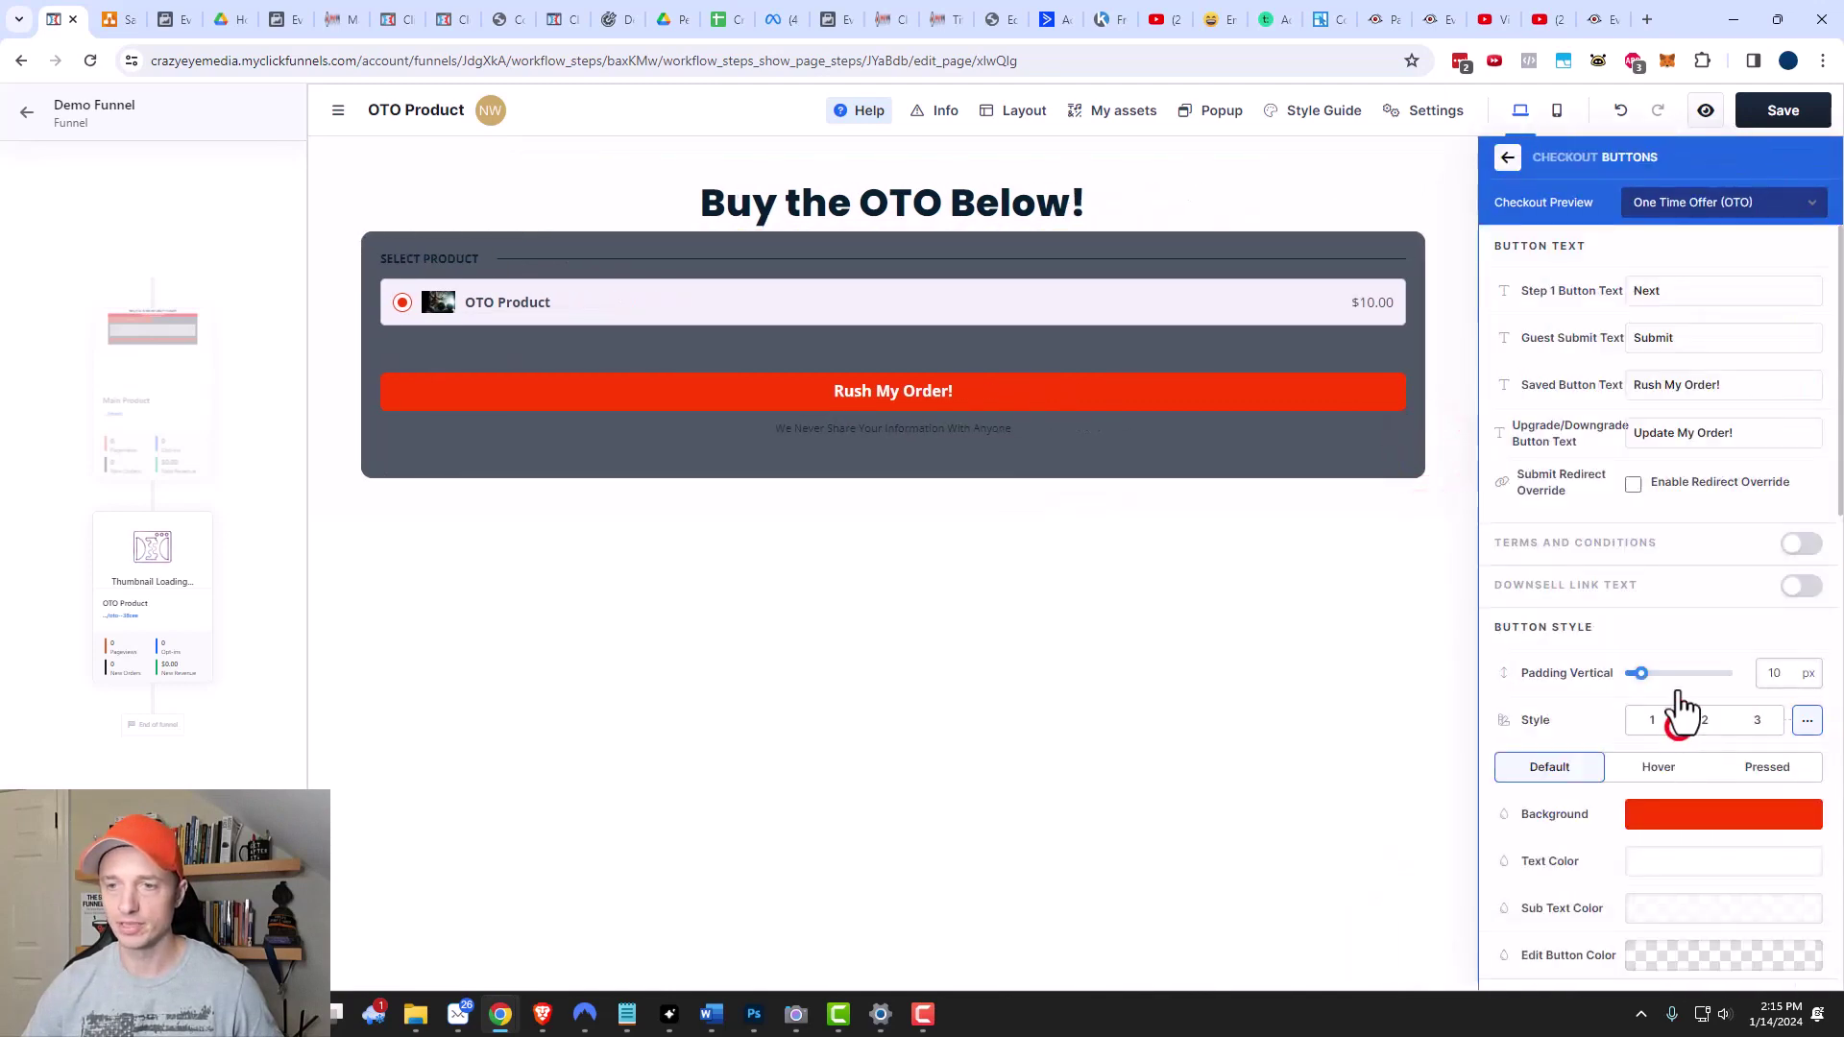
pyautogui.click(1802, 586)
pyautogui.click(1319, 640)
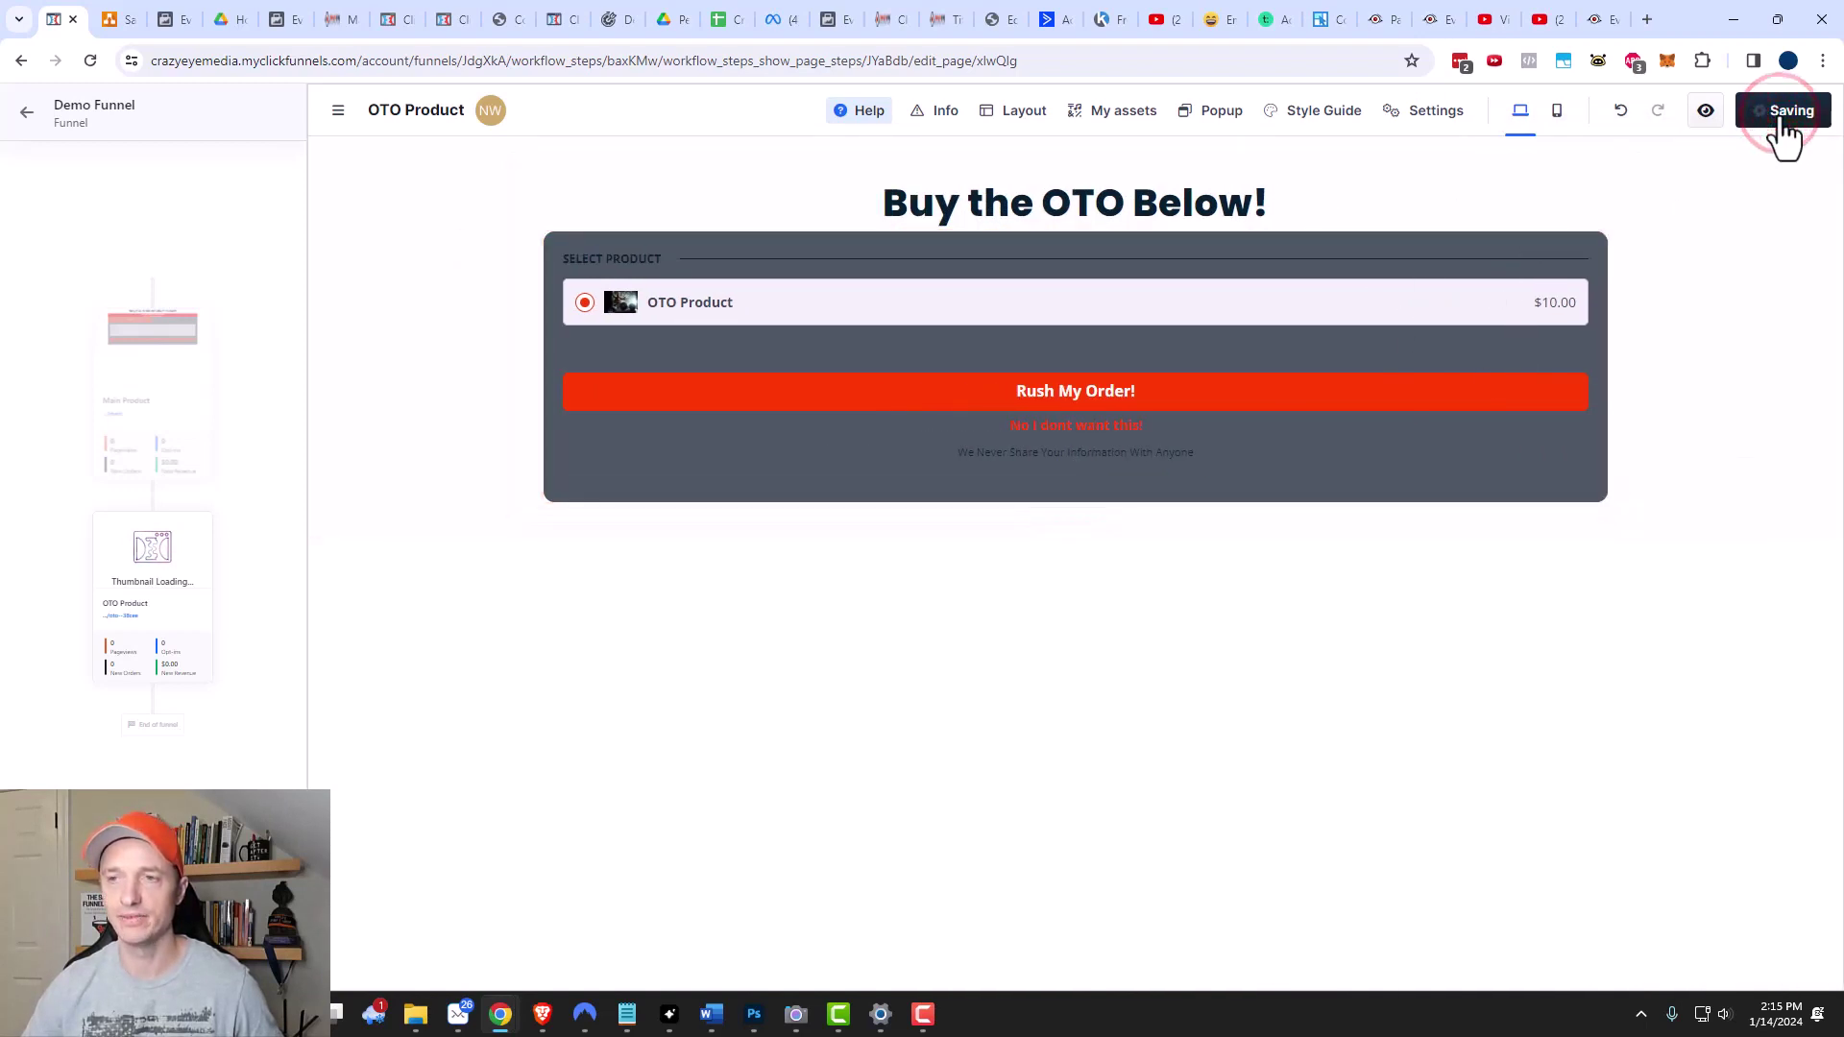
# Check the Downsell step in the draw.io funnel diagram, then return to the Demo Funnel overview.
pyautogui.click(26, 112)
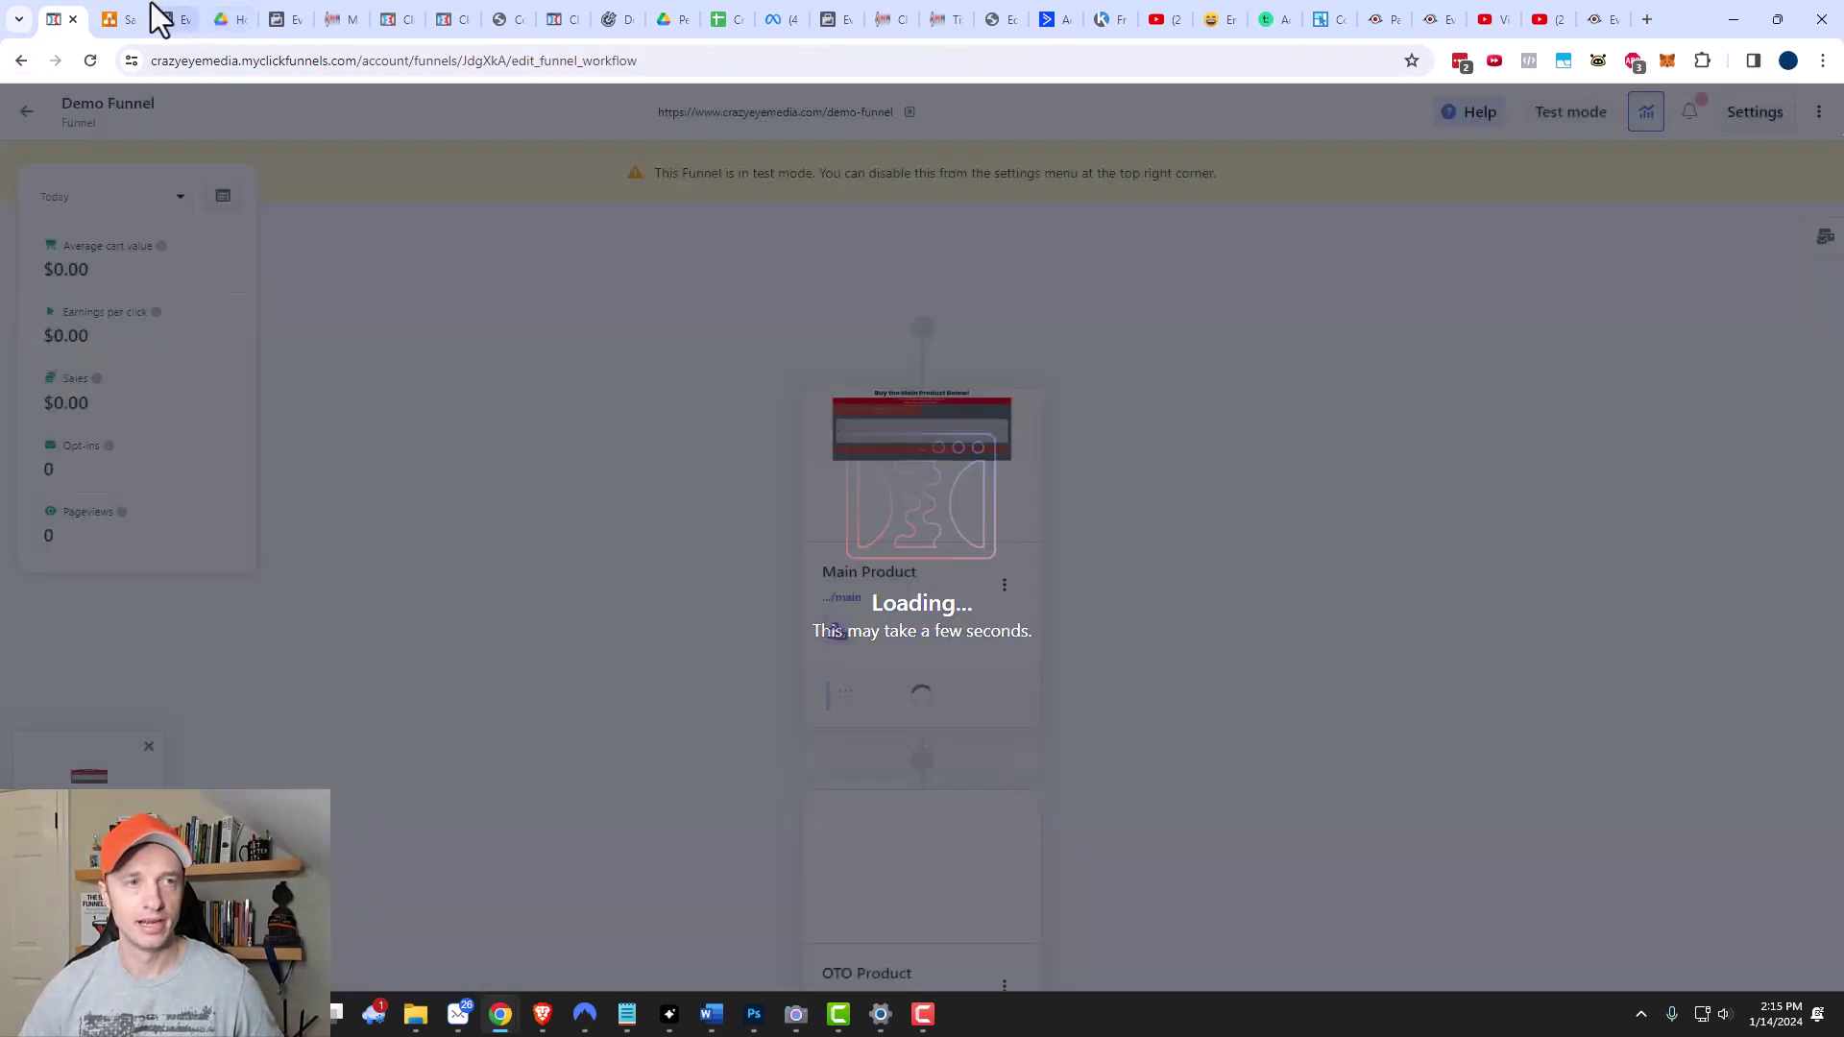
pyautogui.click(135, 17)
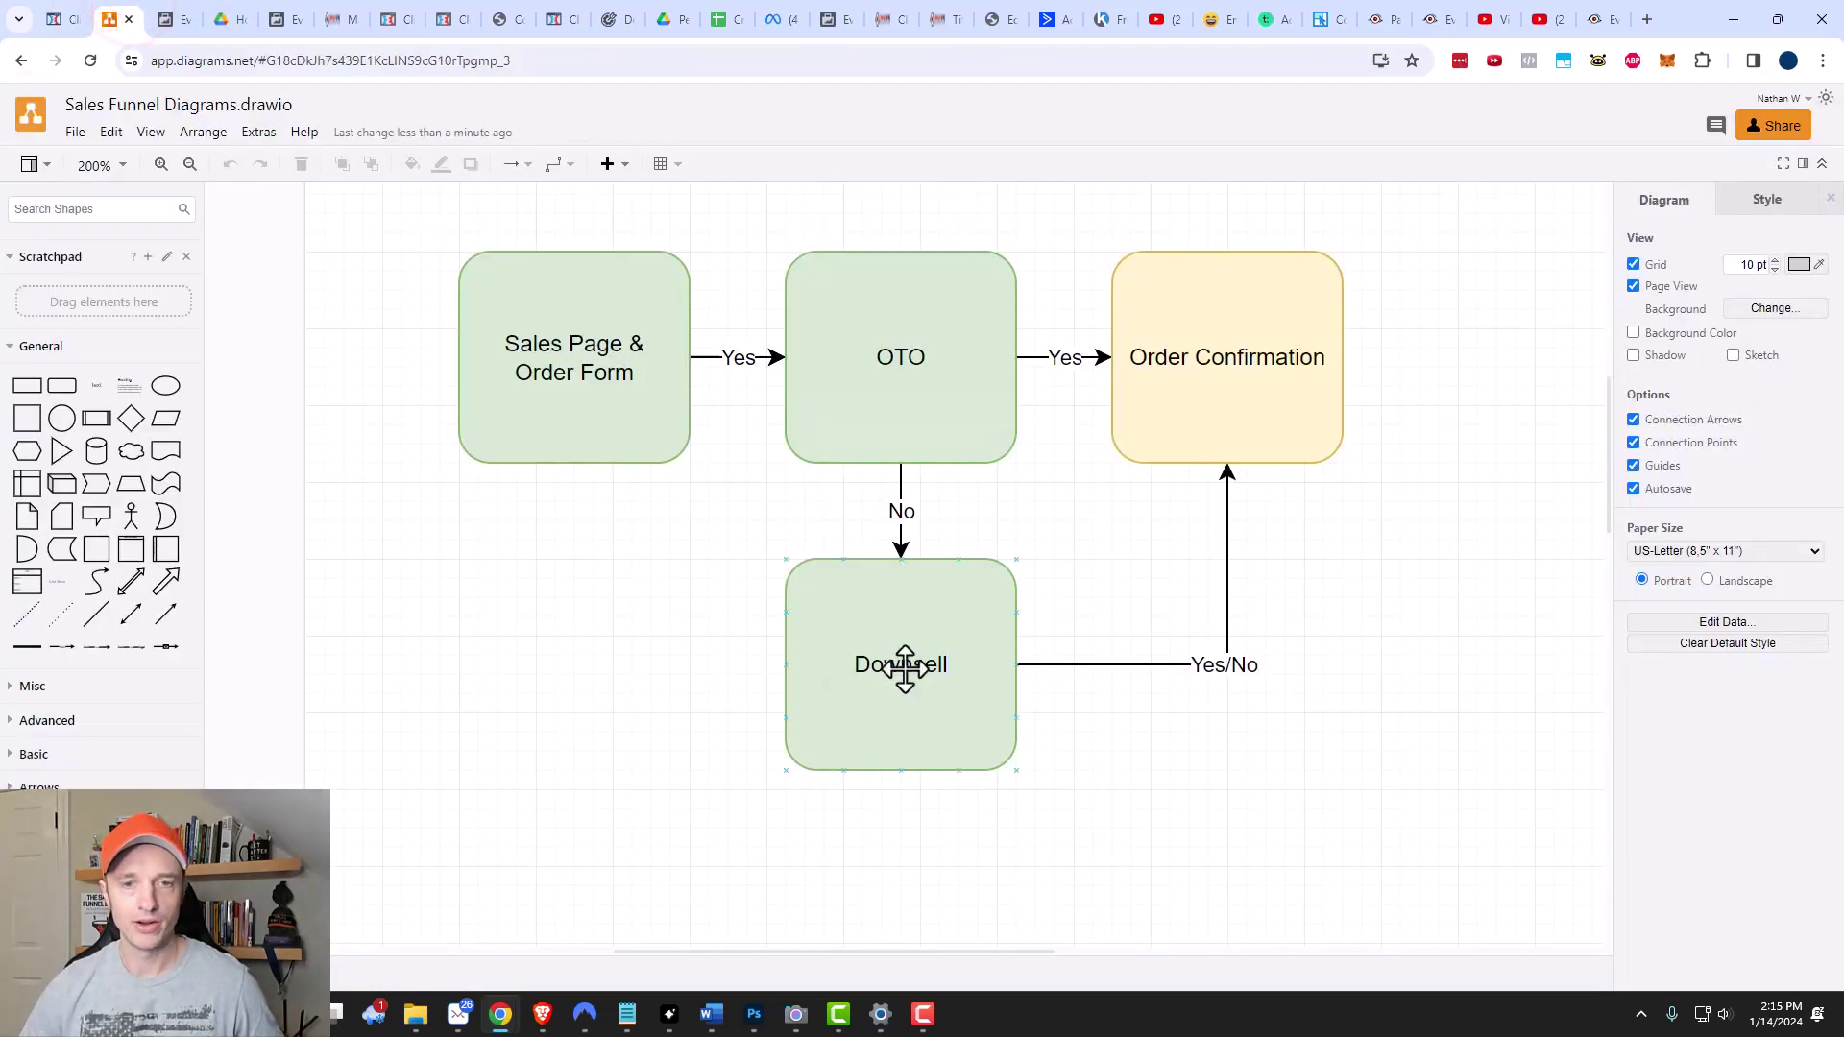
pyautogui.click(954, 630)
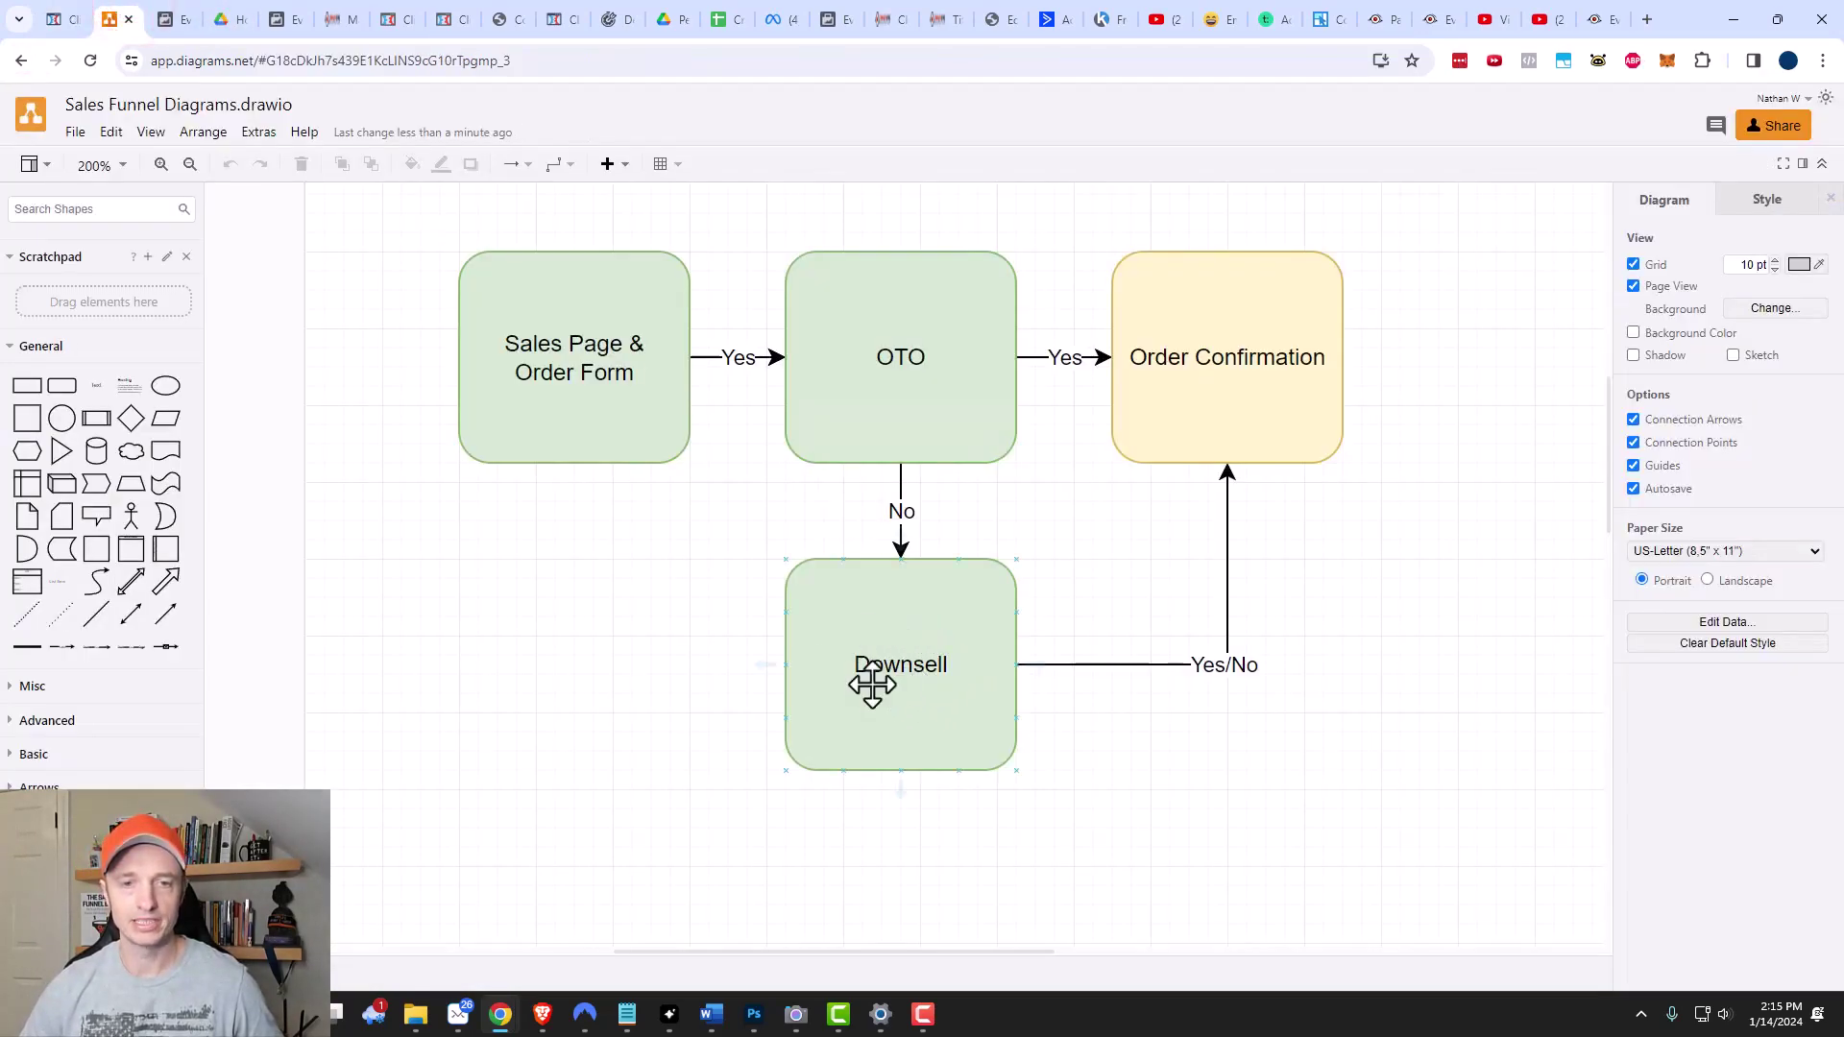
pyautogui.click(63, 19)
pyautogui.scroll(-5, 924, 313)
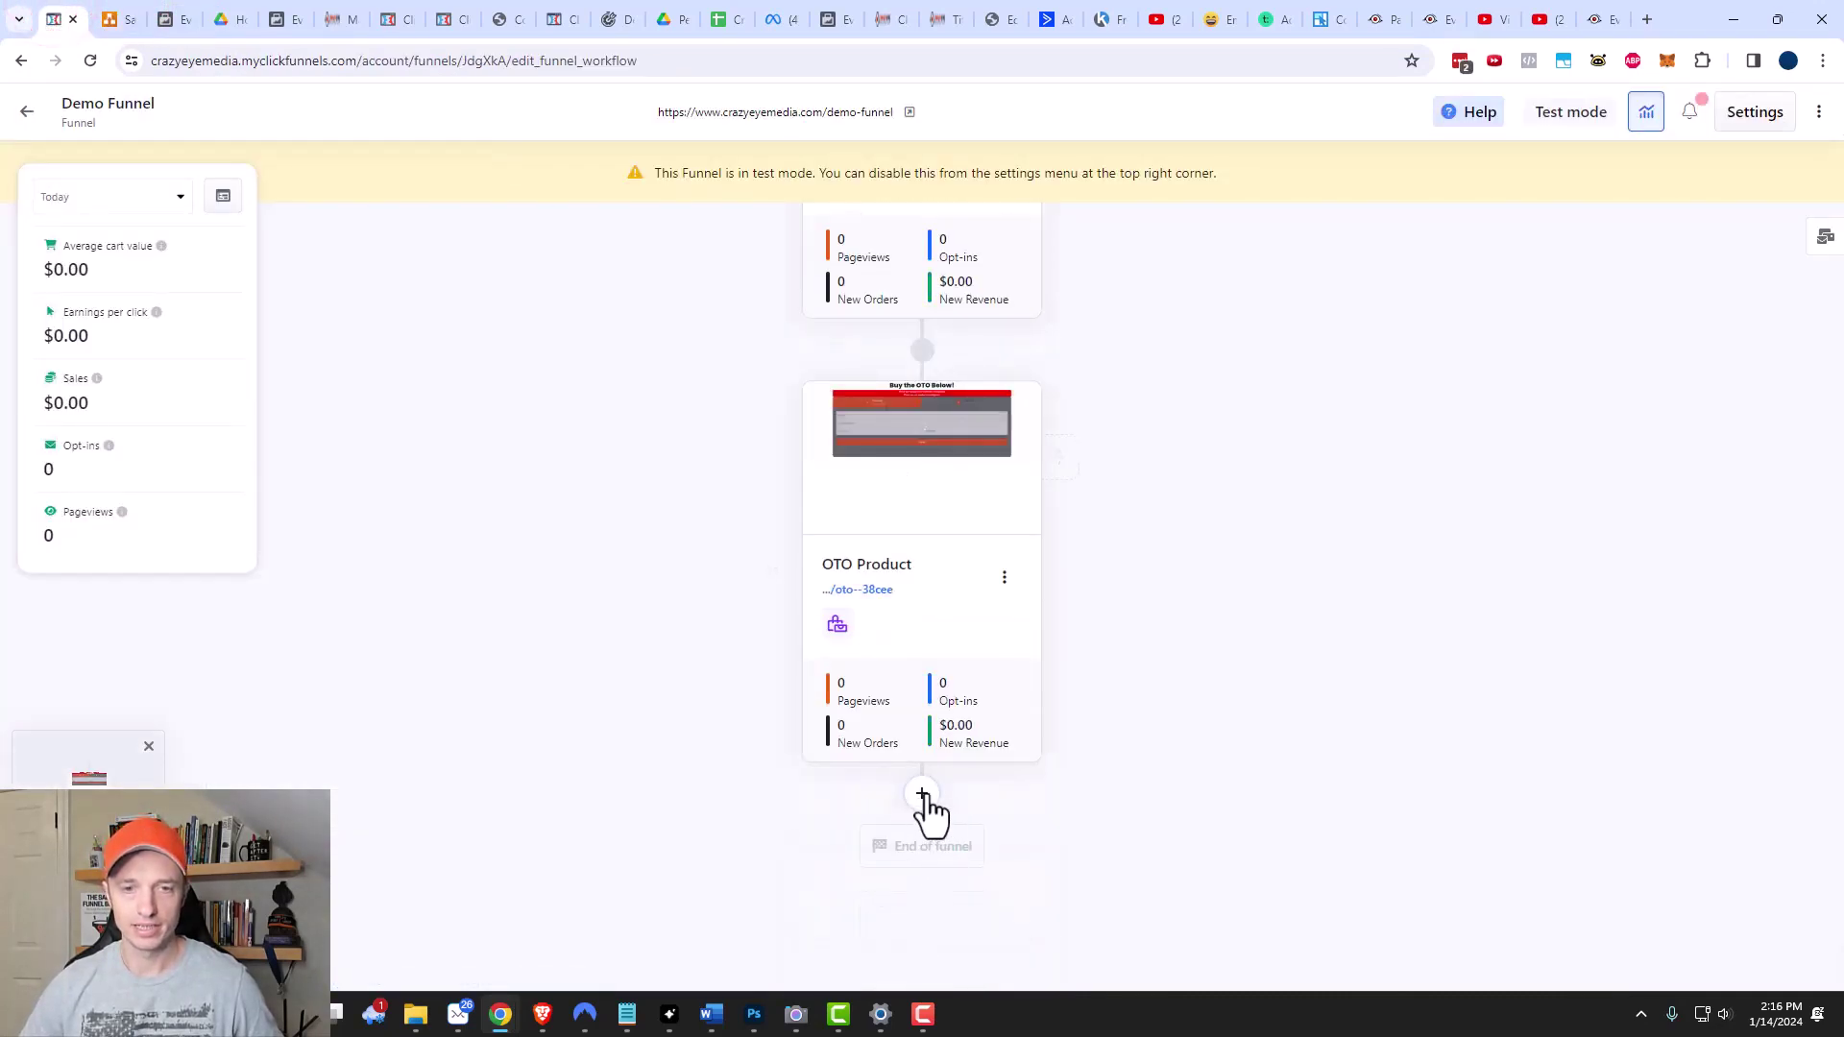
# Add a 'Downsell Product' page after OTO Product, cloned from OTO Product, with slug downsell.
pyautogui.click(922, 796)
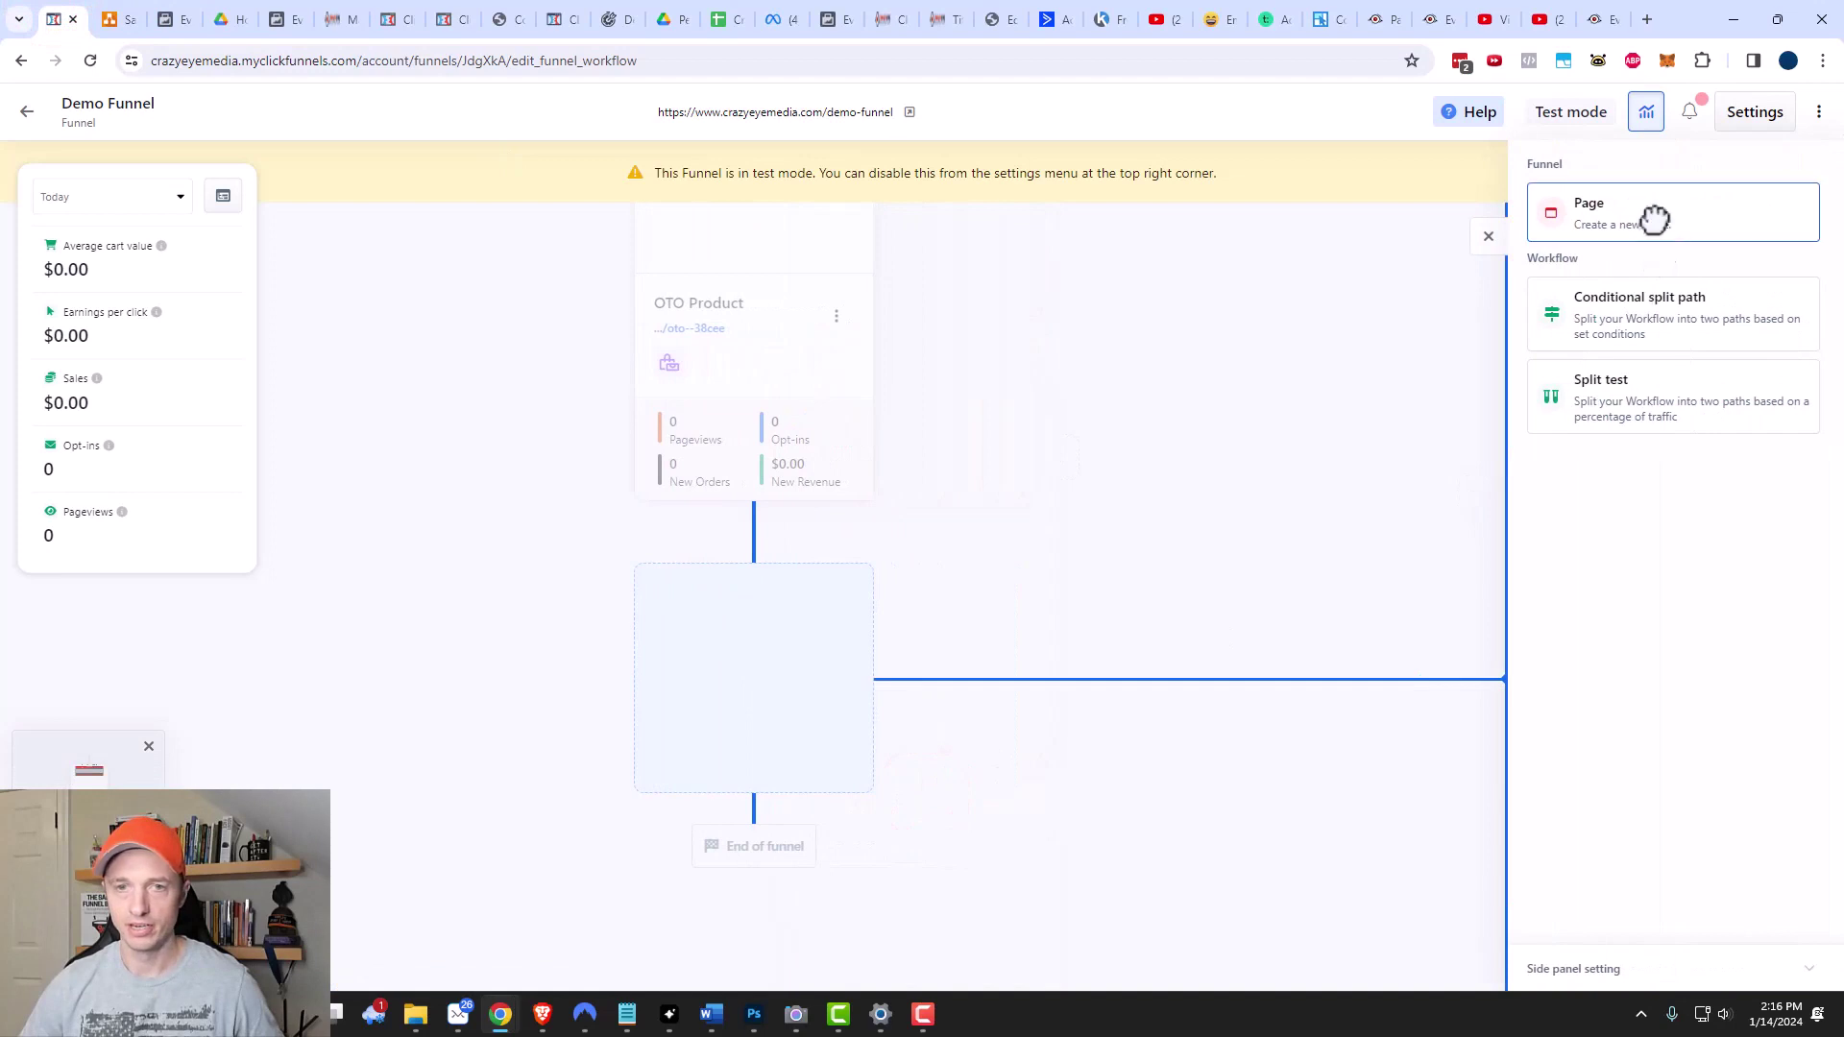
pyautogui.click(1654, 219)
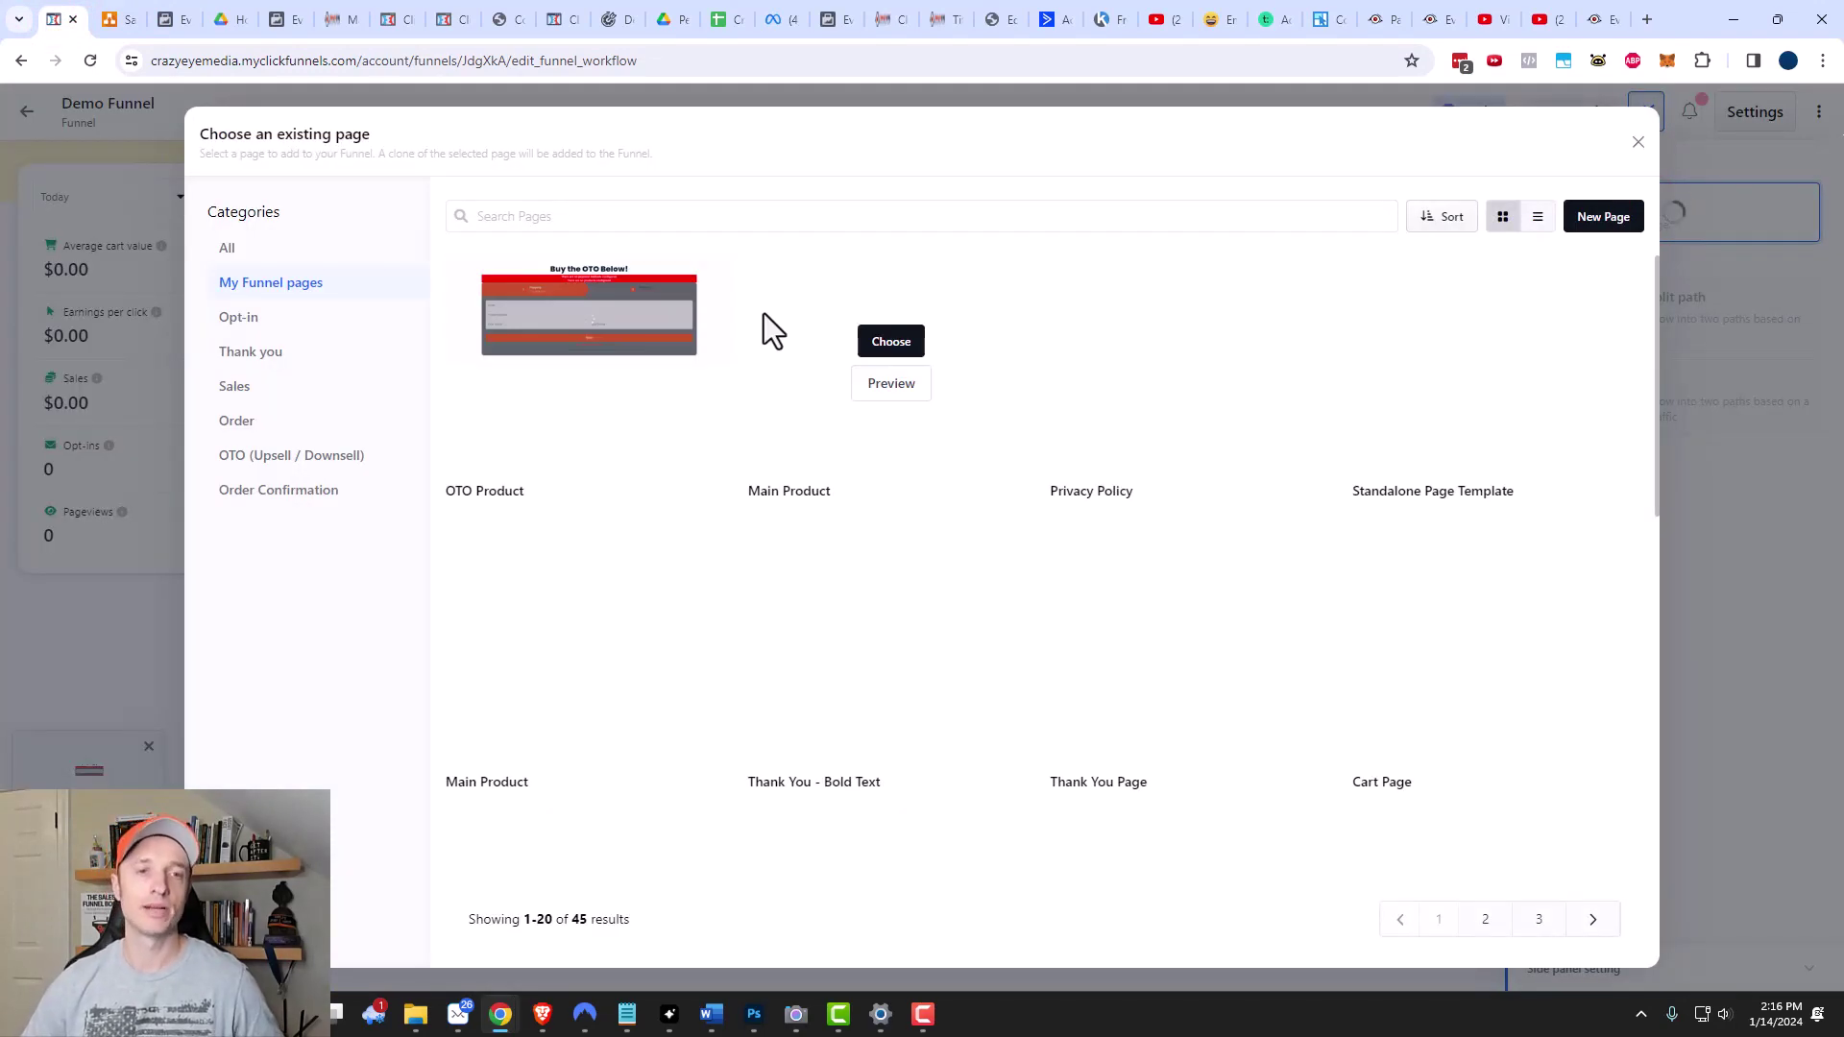
pyautogui.moveTo(585, 296)
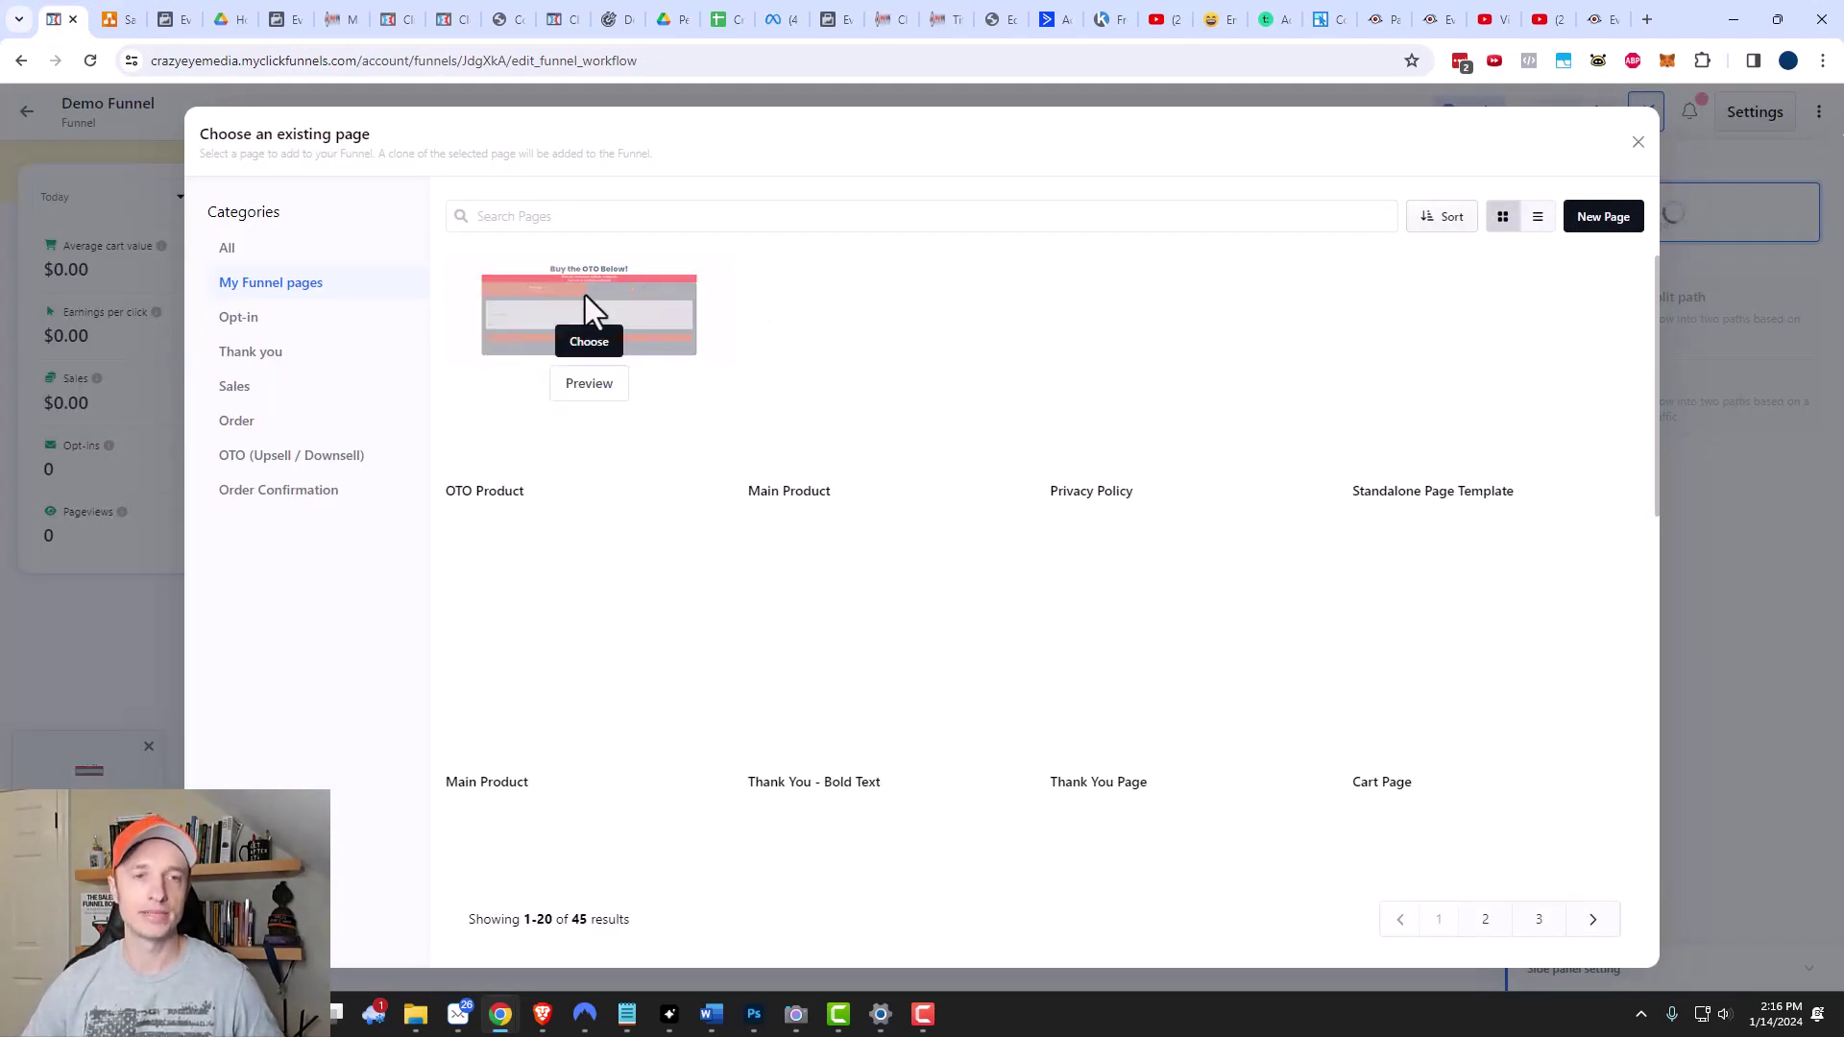
pyautogui.click(588, 344)
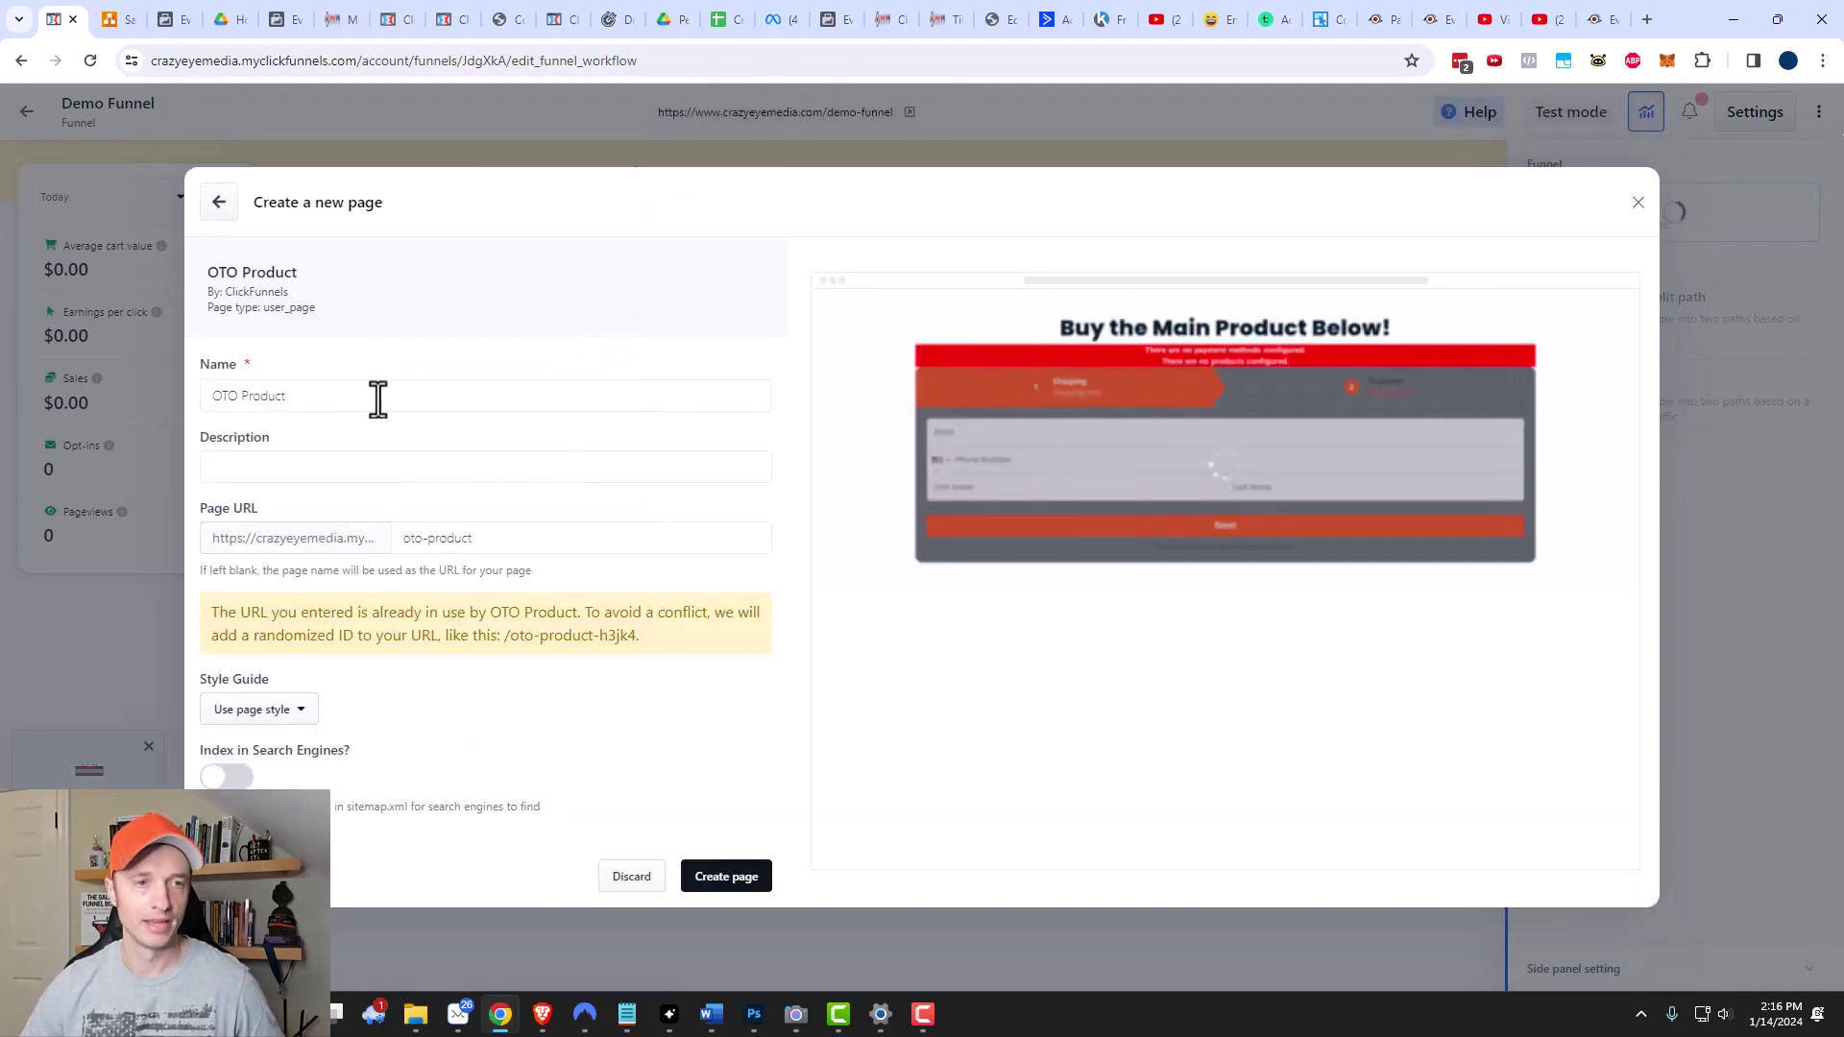
pyautogui.write('Downsell')
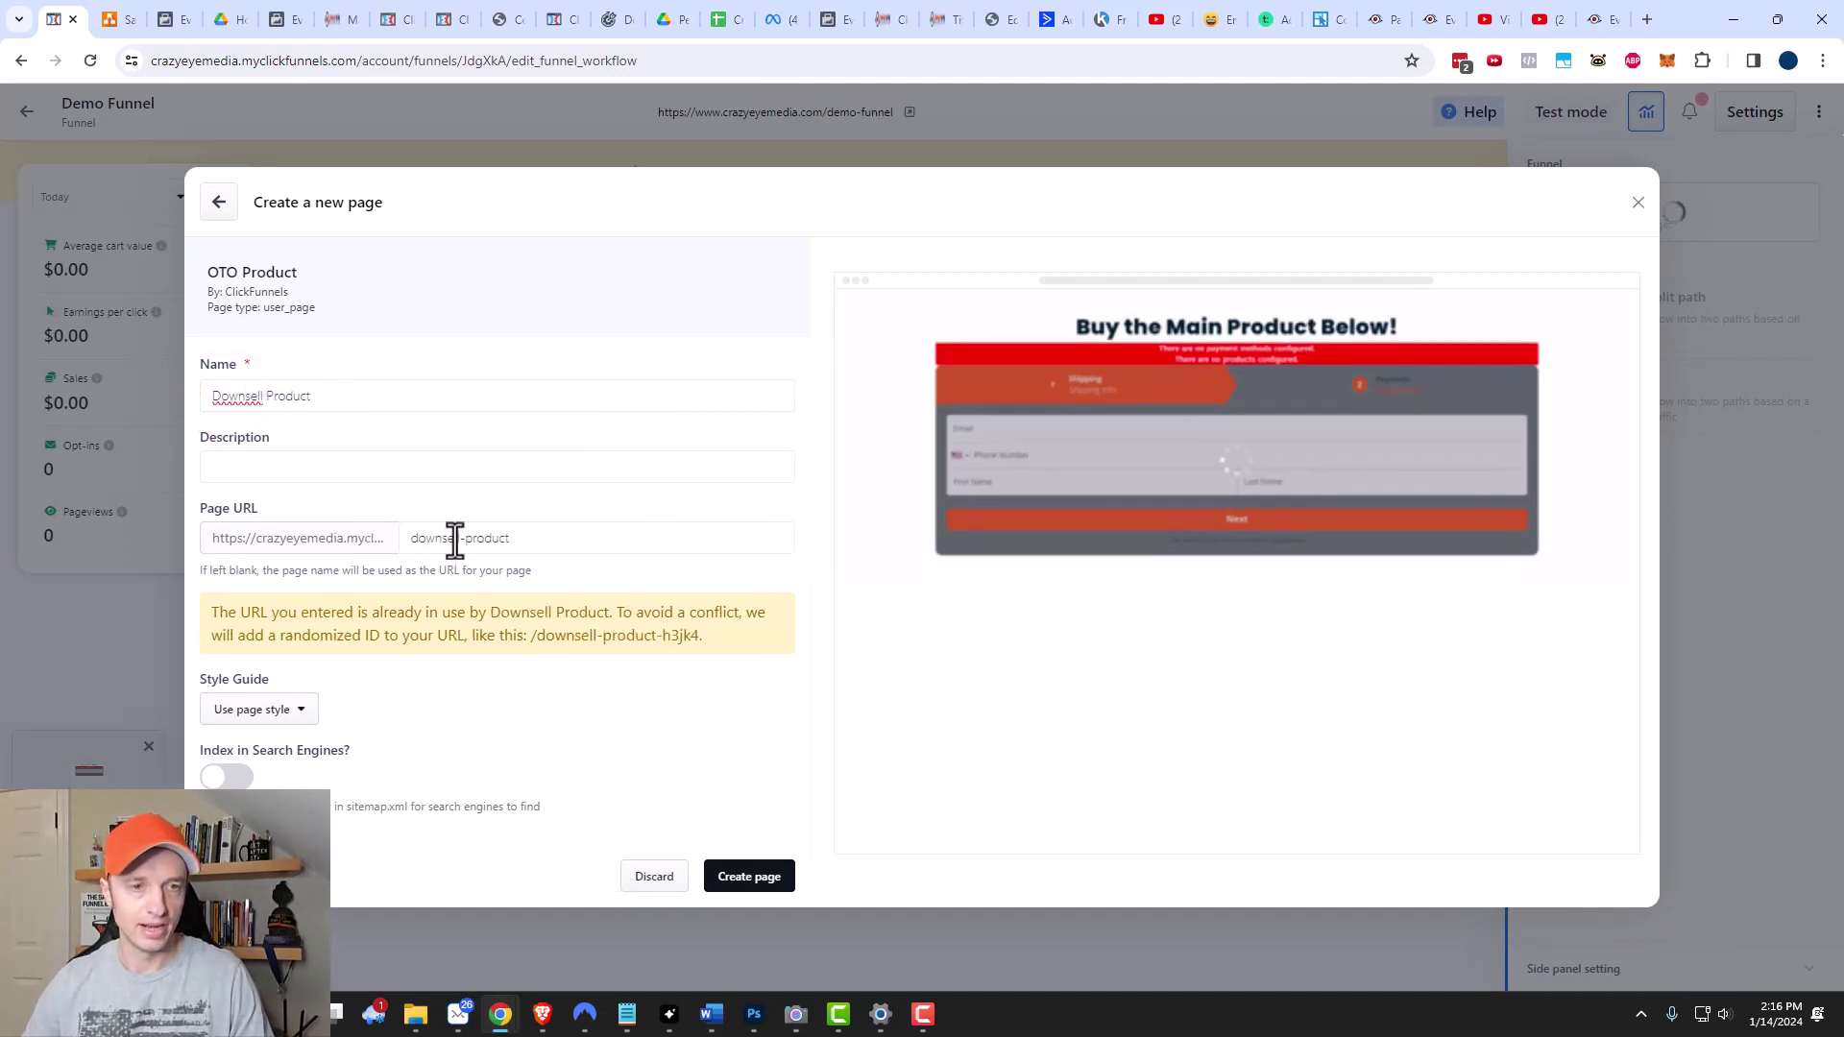
pyautogui.moveTo(462, 538); pyautogui.dragTo(662, 541)
pyautogui.press('BackSpace')
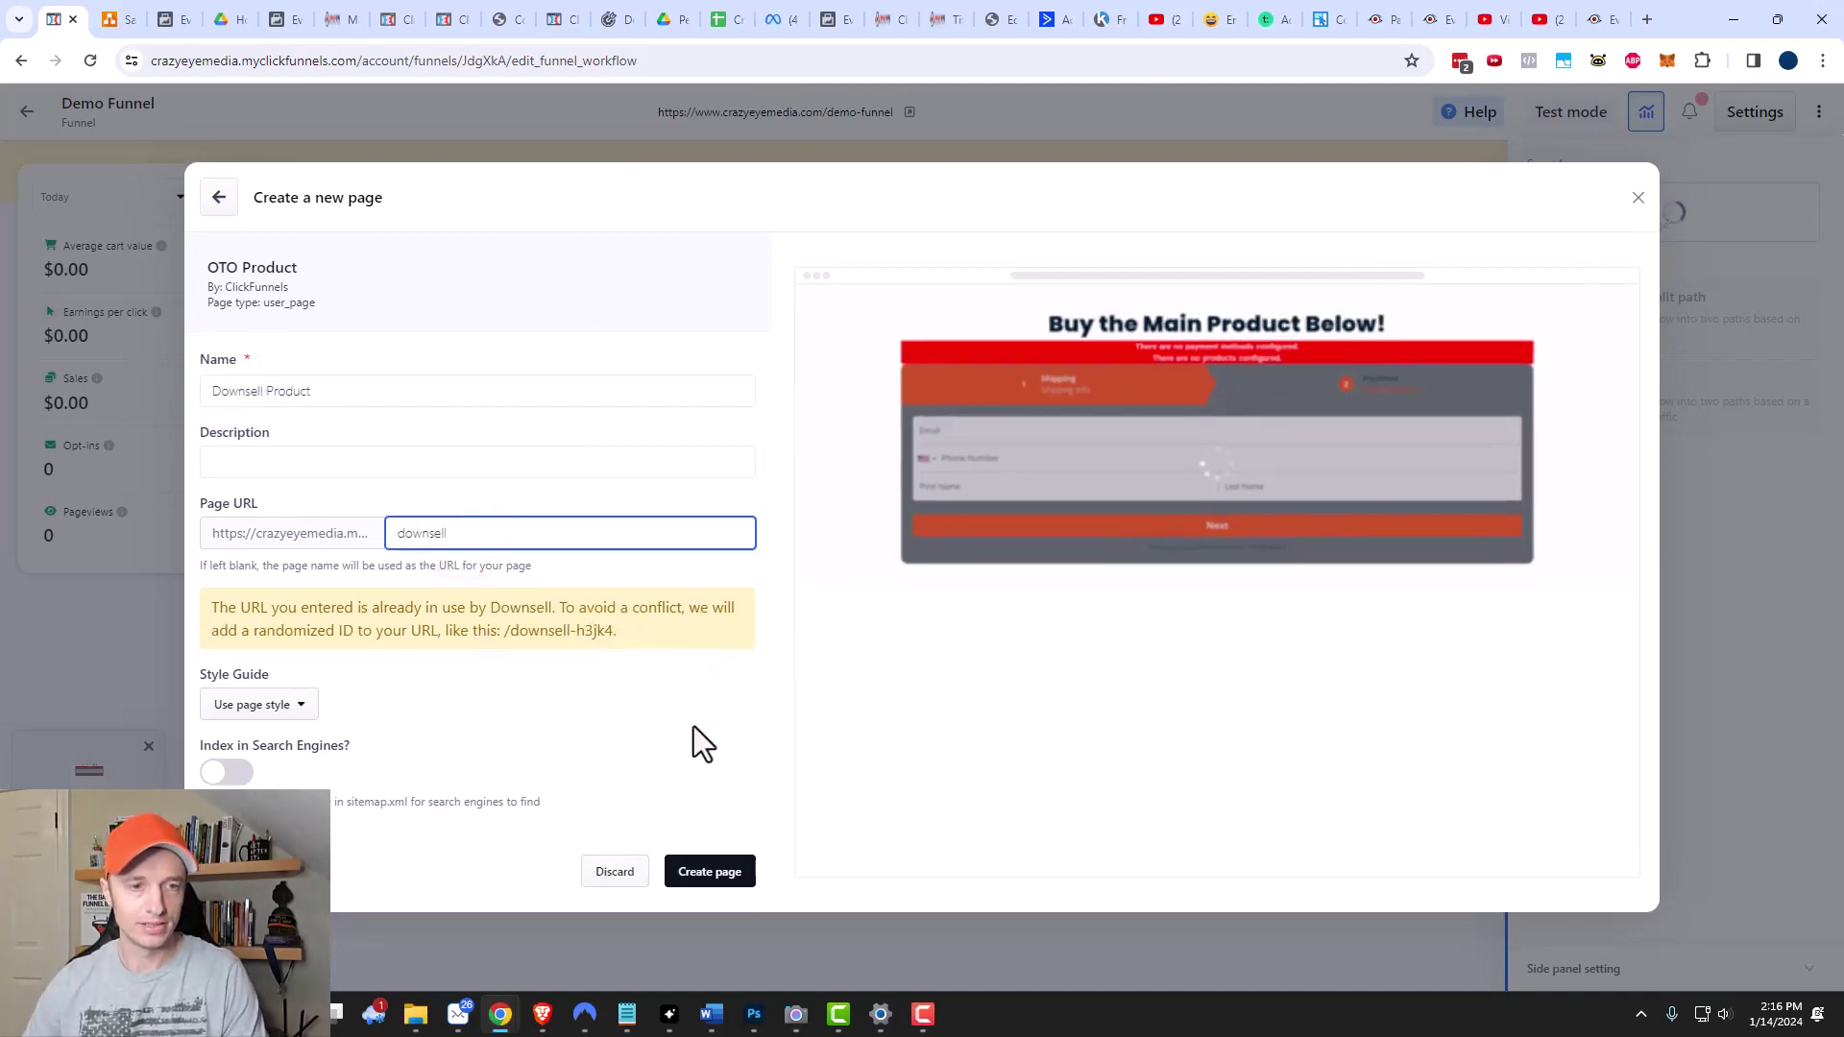
pyautogui.click(693, 726)
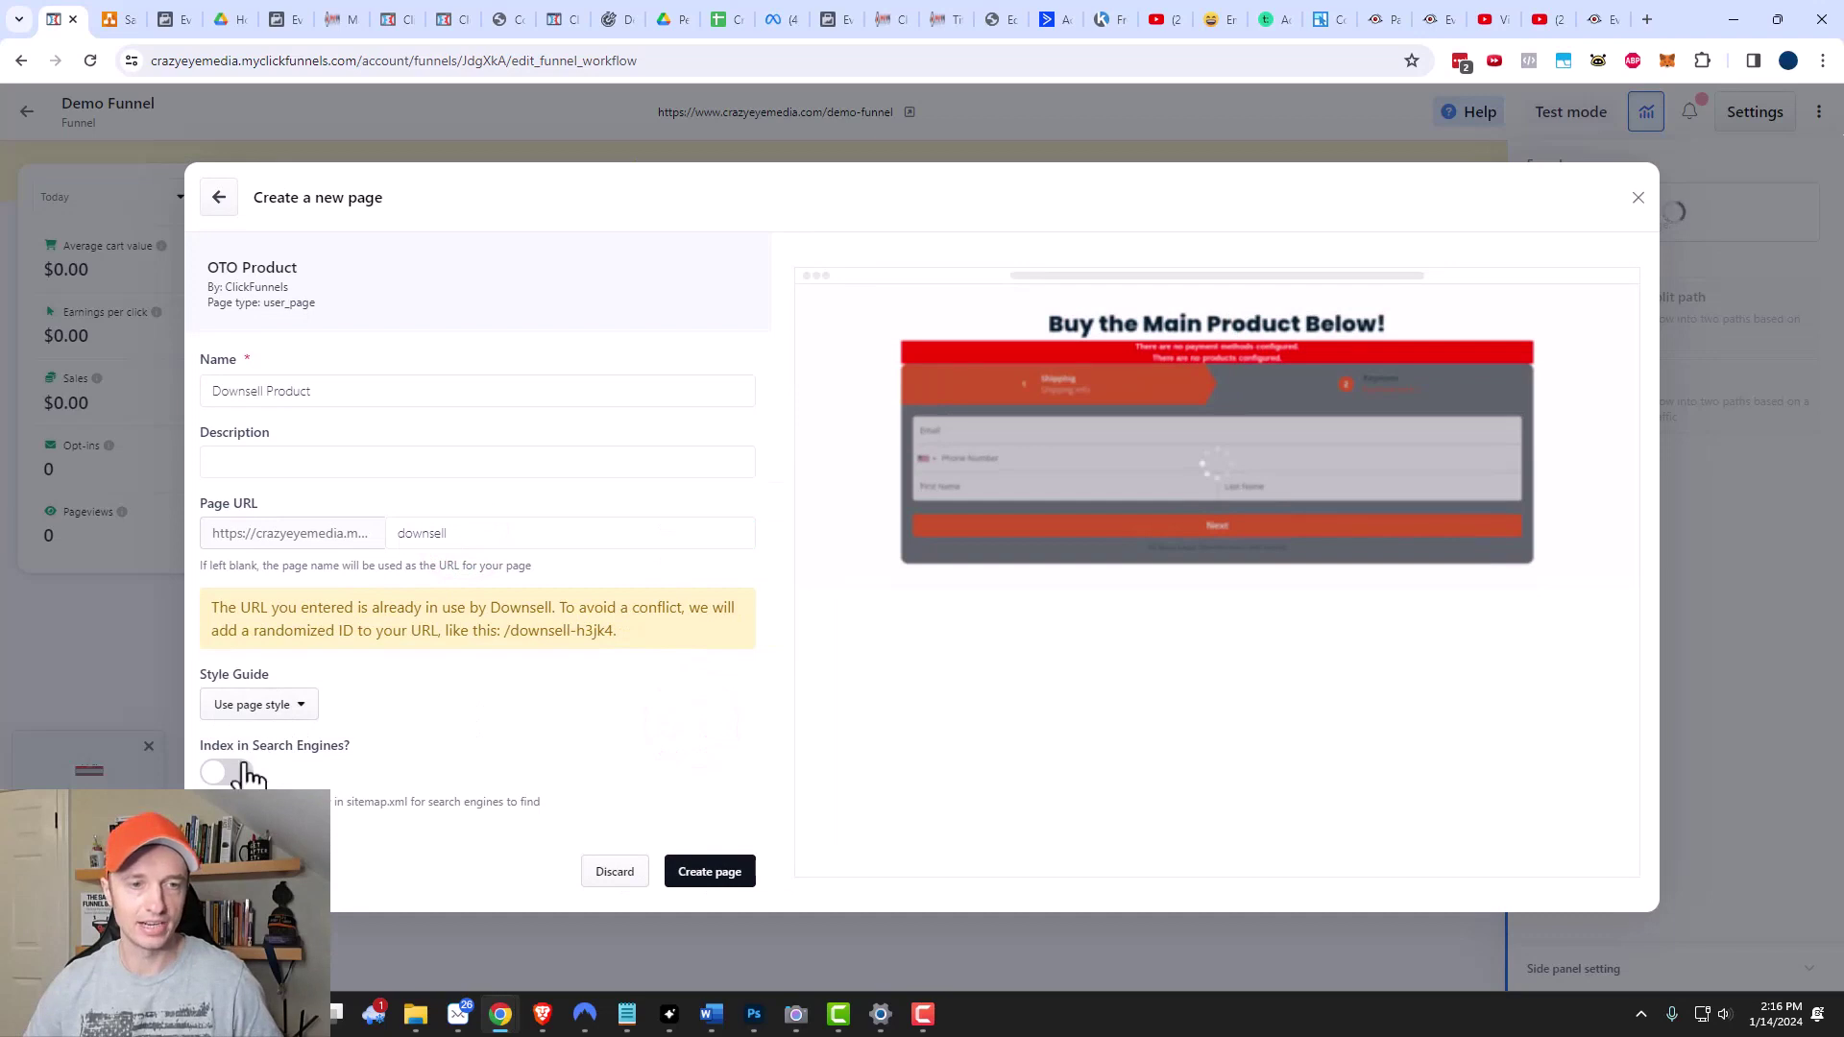
pyautogui.click(721, 874)
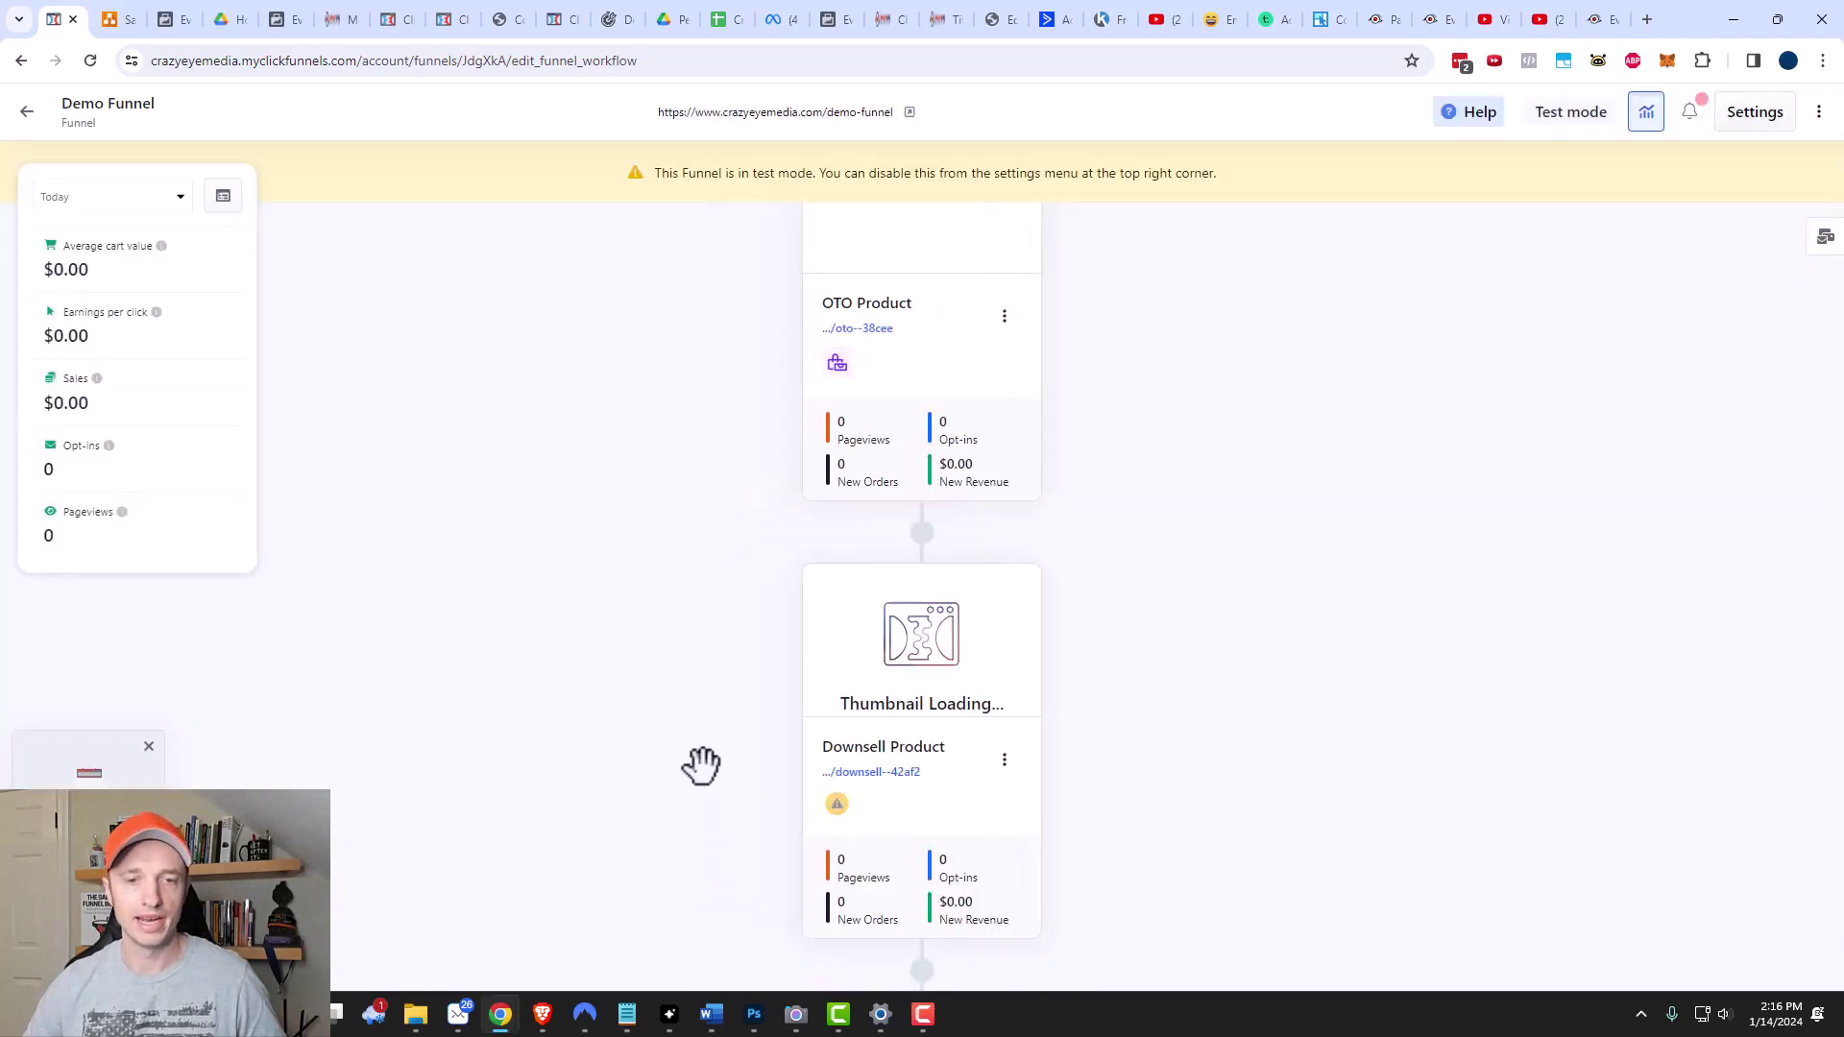
# Change the Downsell page headline to 'Buy the Downsell Product Below!'.
pyautogui.moveTo(892, 577)
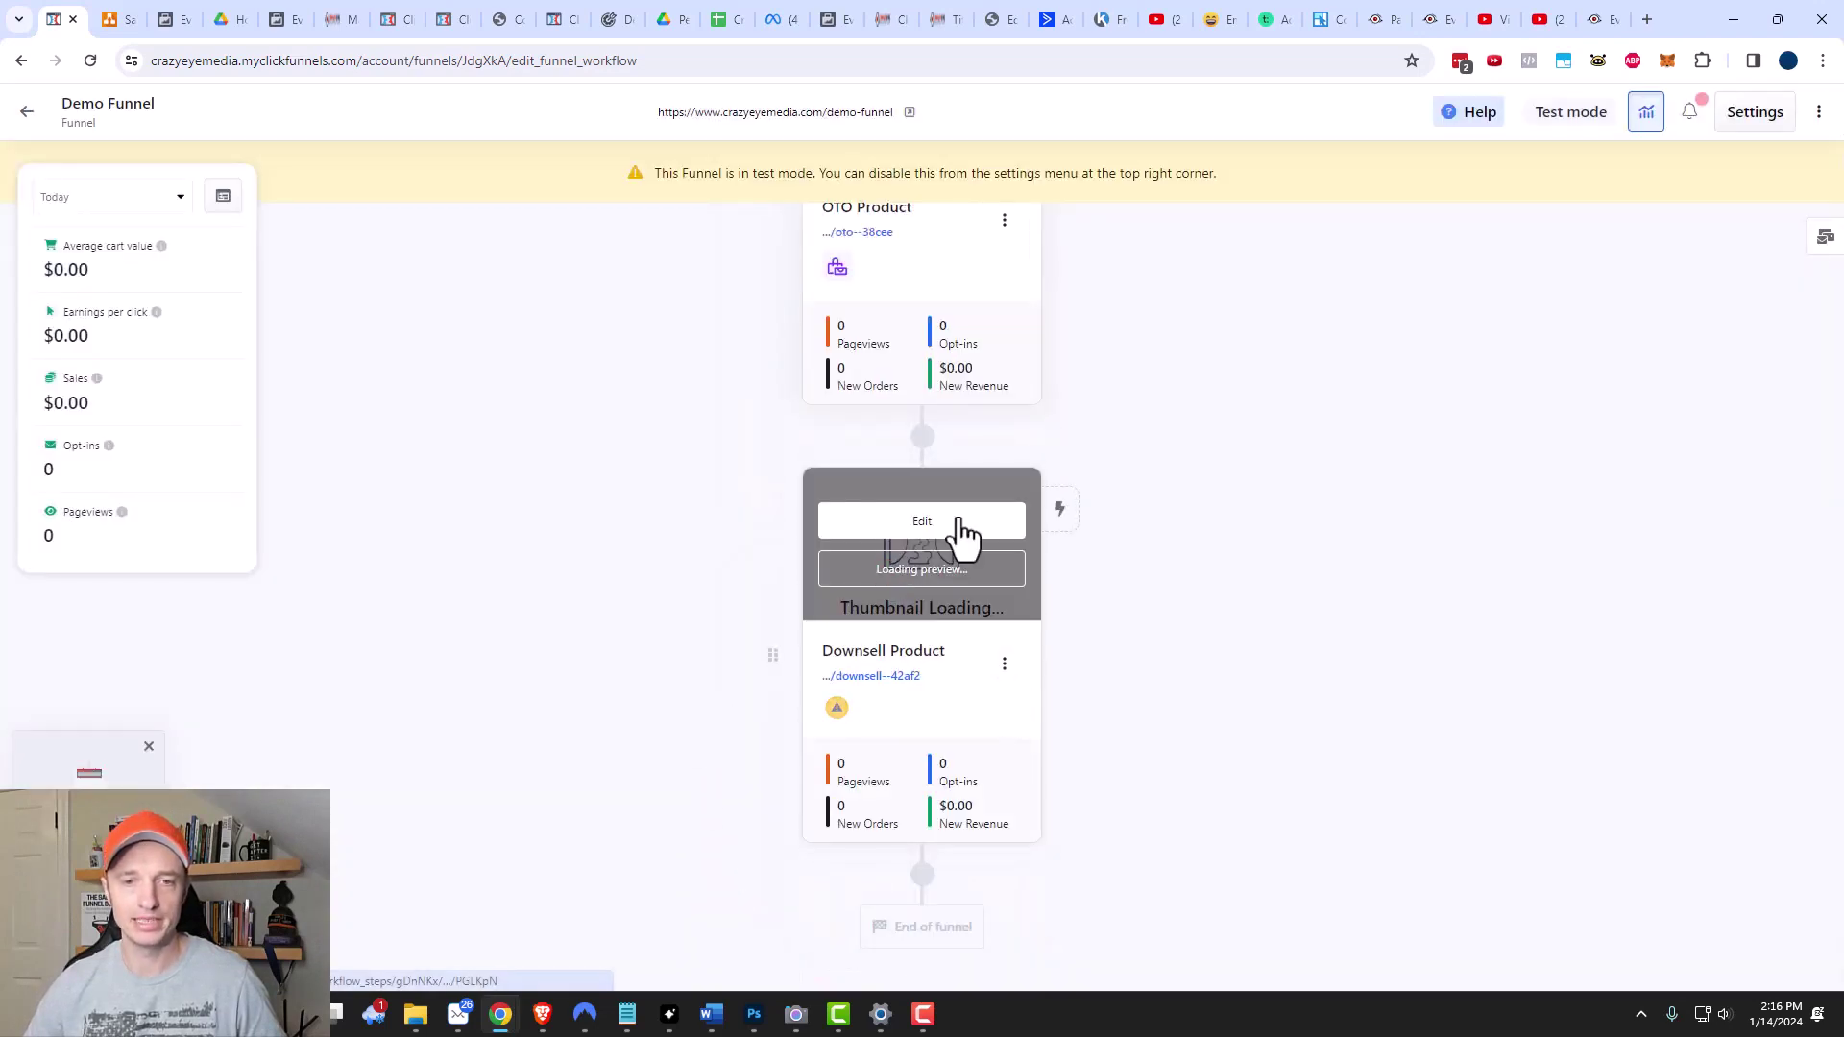
pyautogui.click(957, 515)
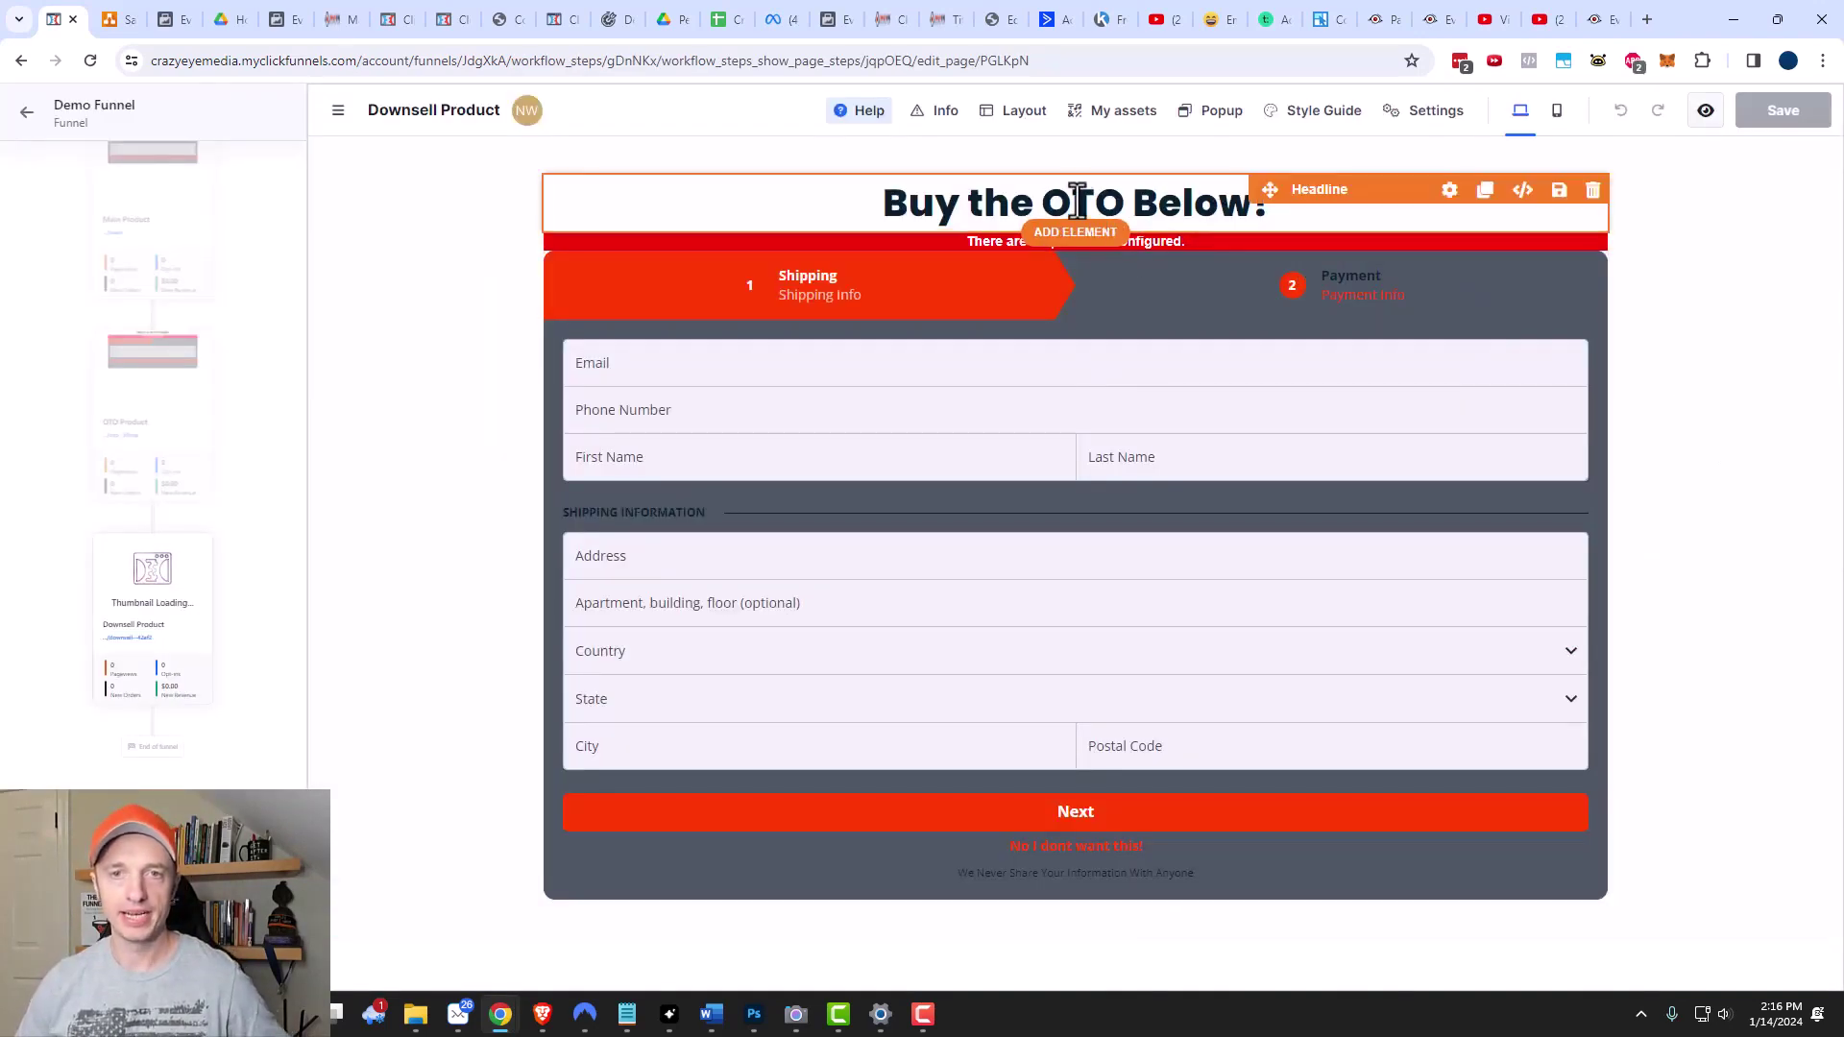
pyautogui.doubleClick(1080, 199)
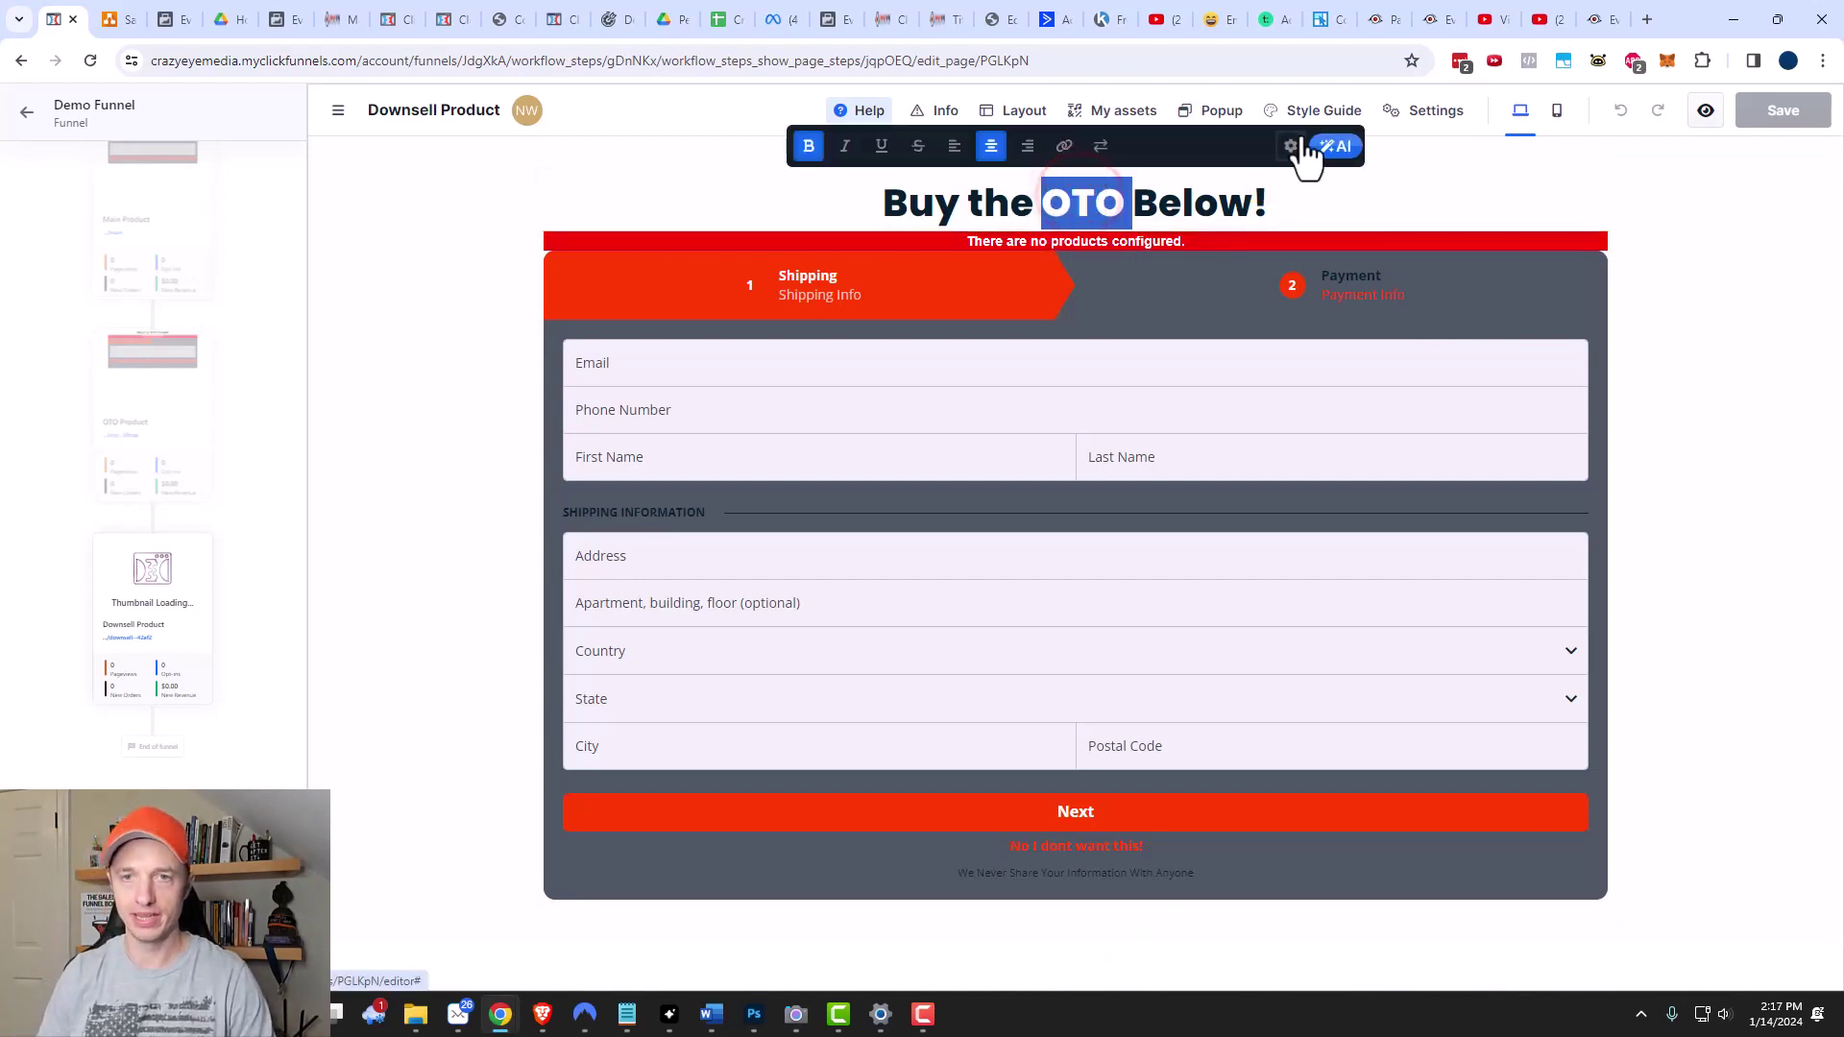
pyautogui.write('Downse')
pyautogui.write('ll Product')
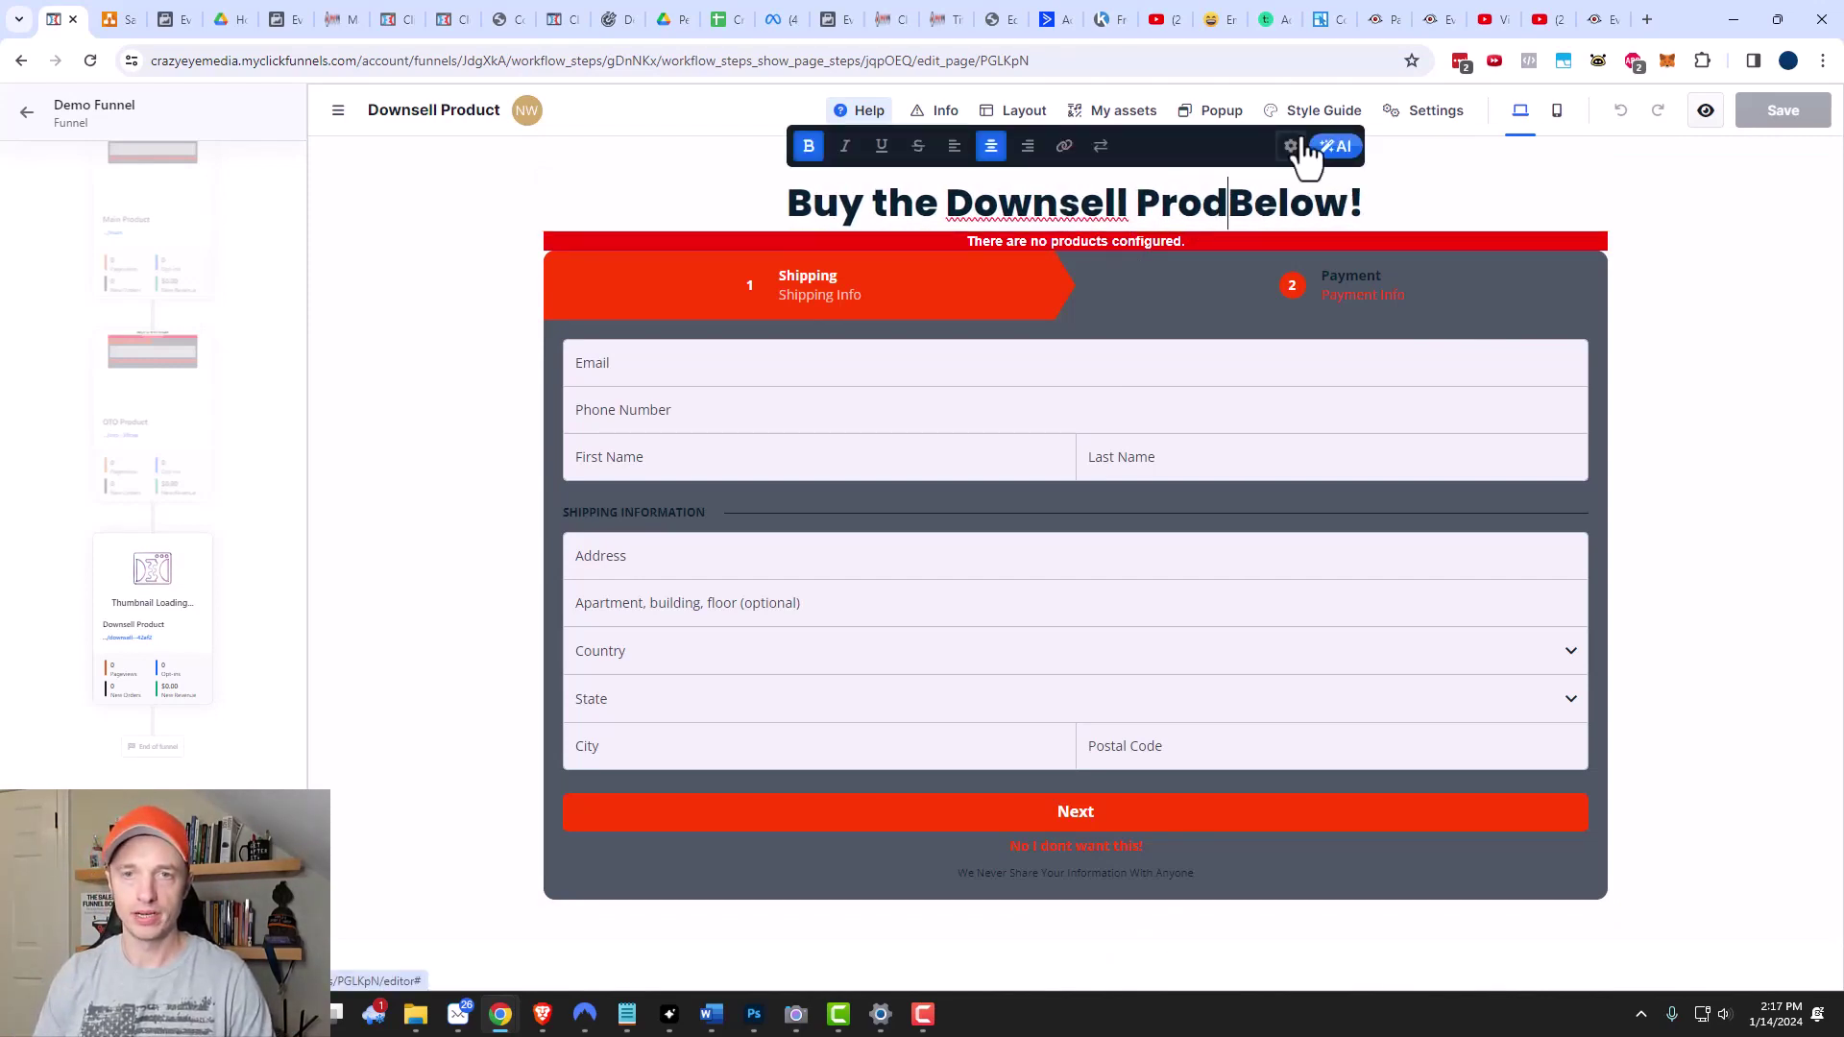
pyautogui.click(1659, 276)
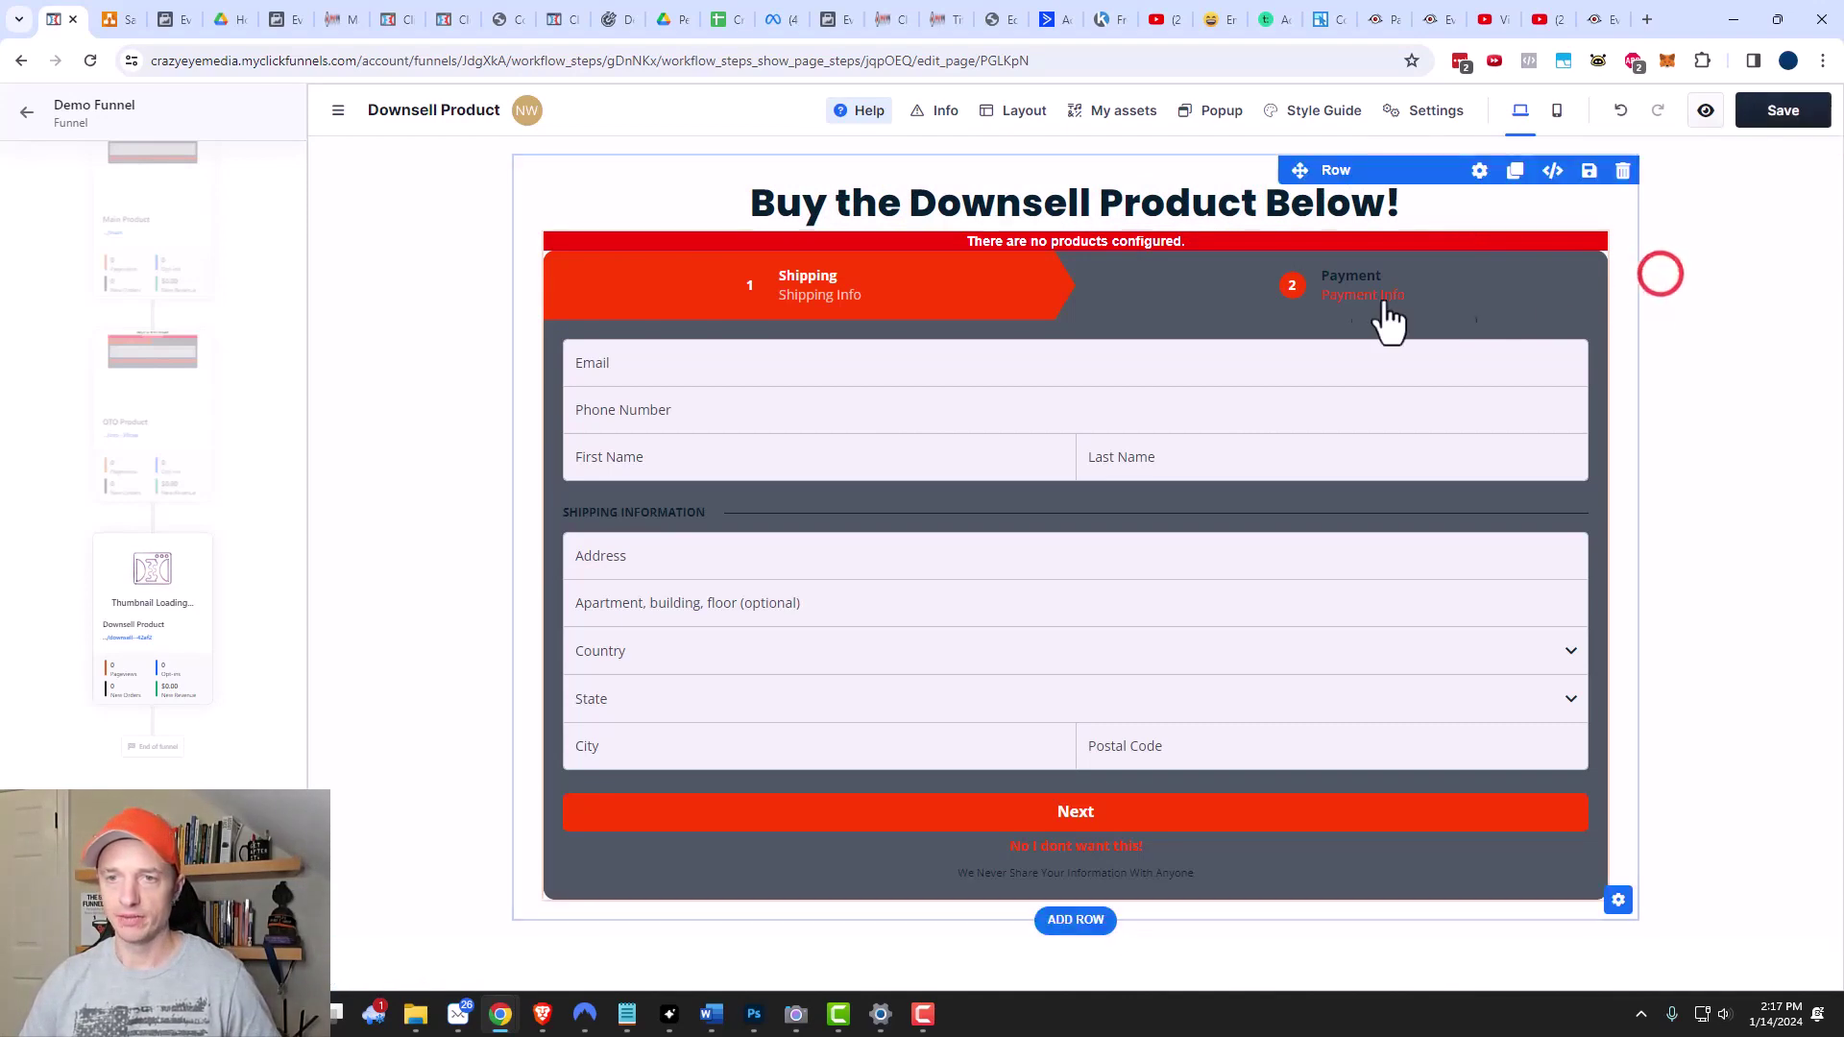
# Preview the checkout as One Time Offer and attach Downsell Product at $7.00.
pyautogui.click(1436, 235)
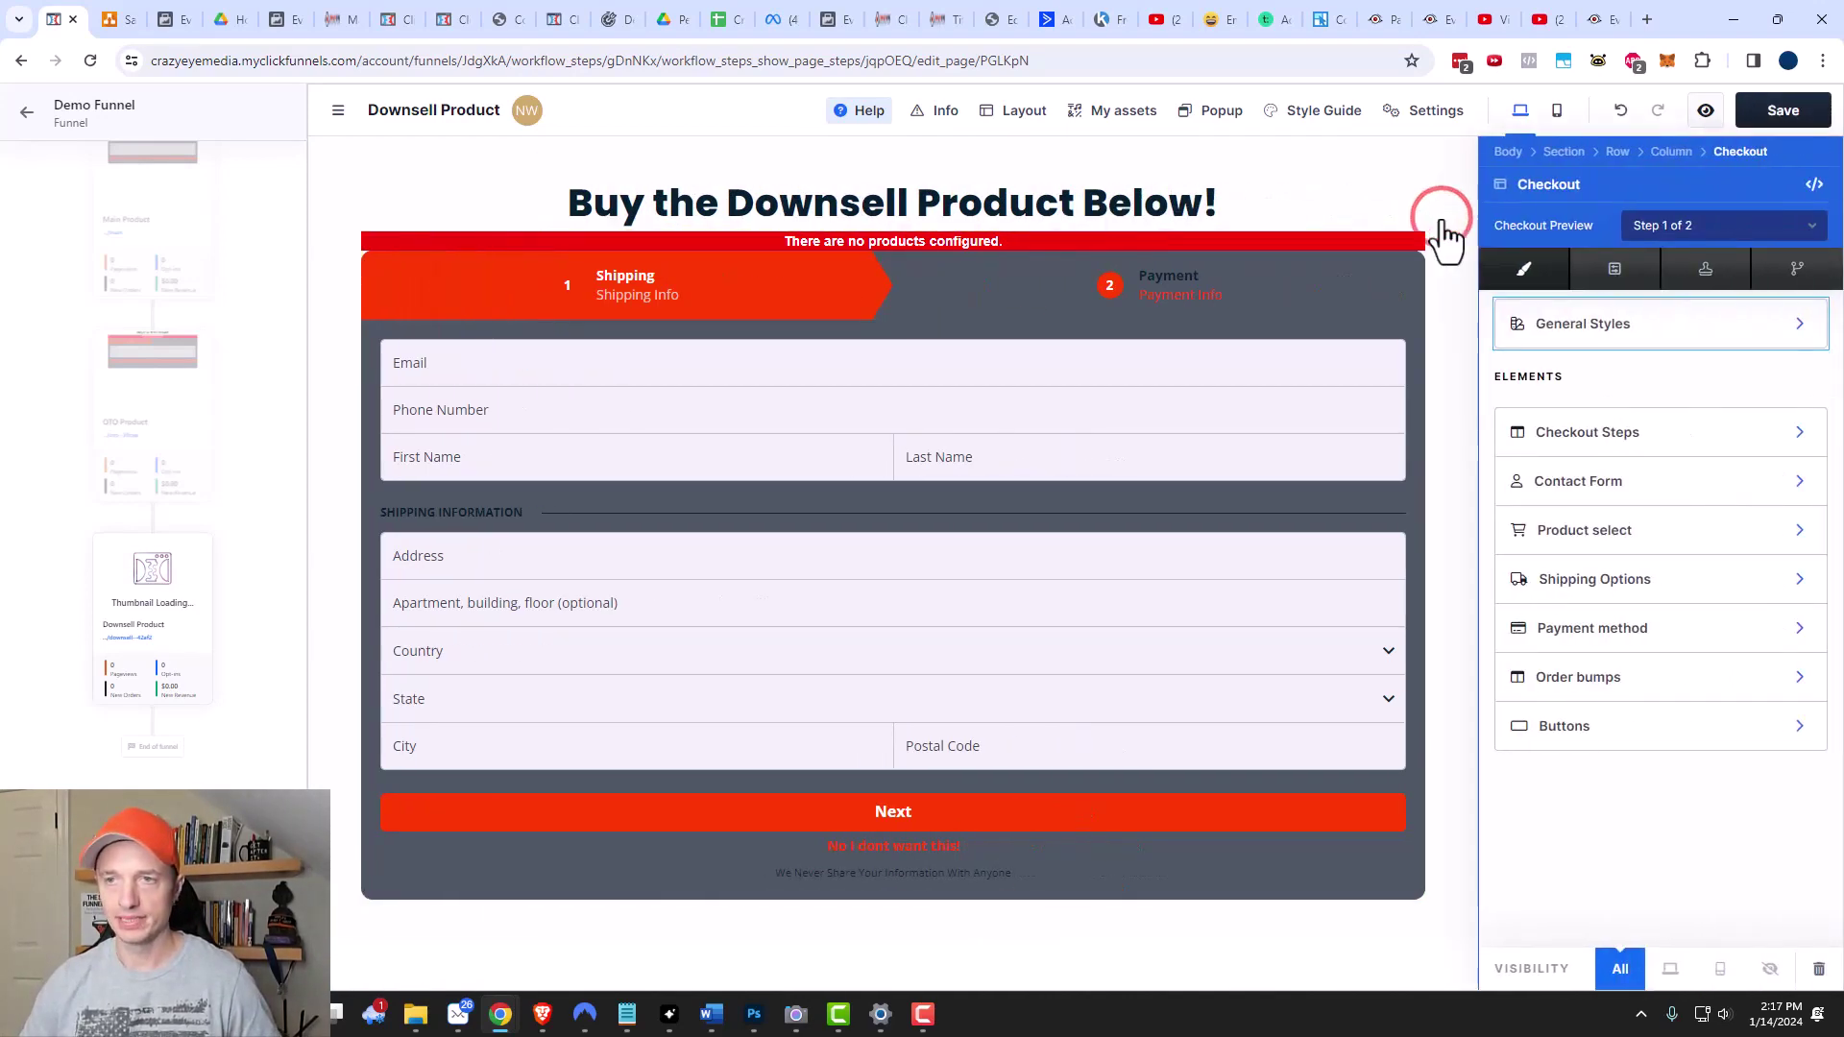
pyautogui.click(1657, 221)
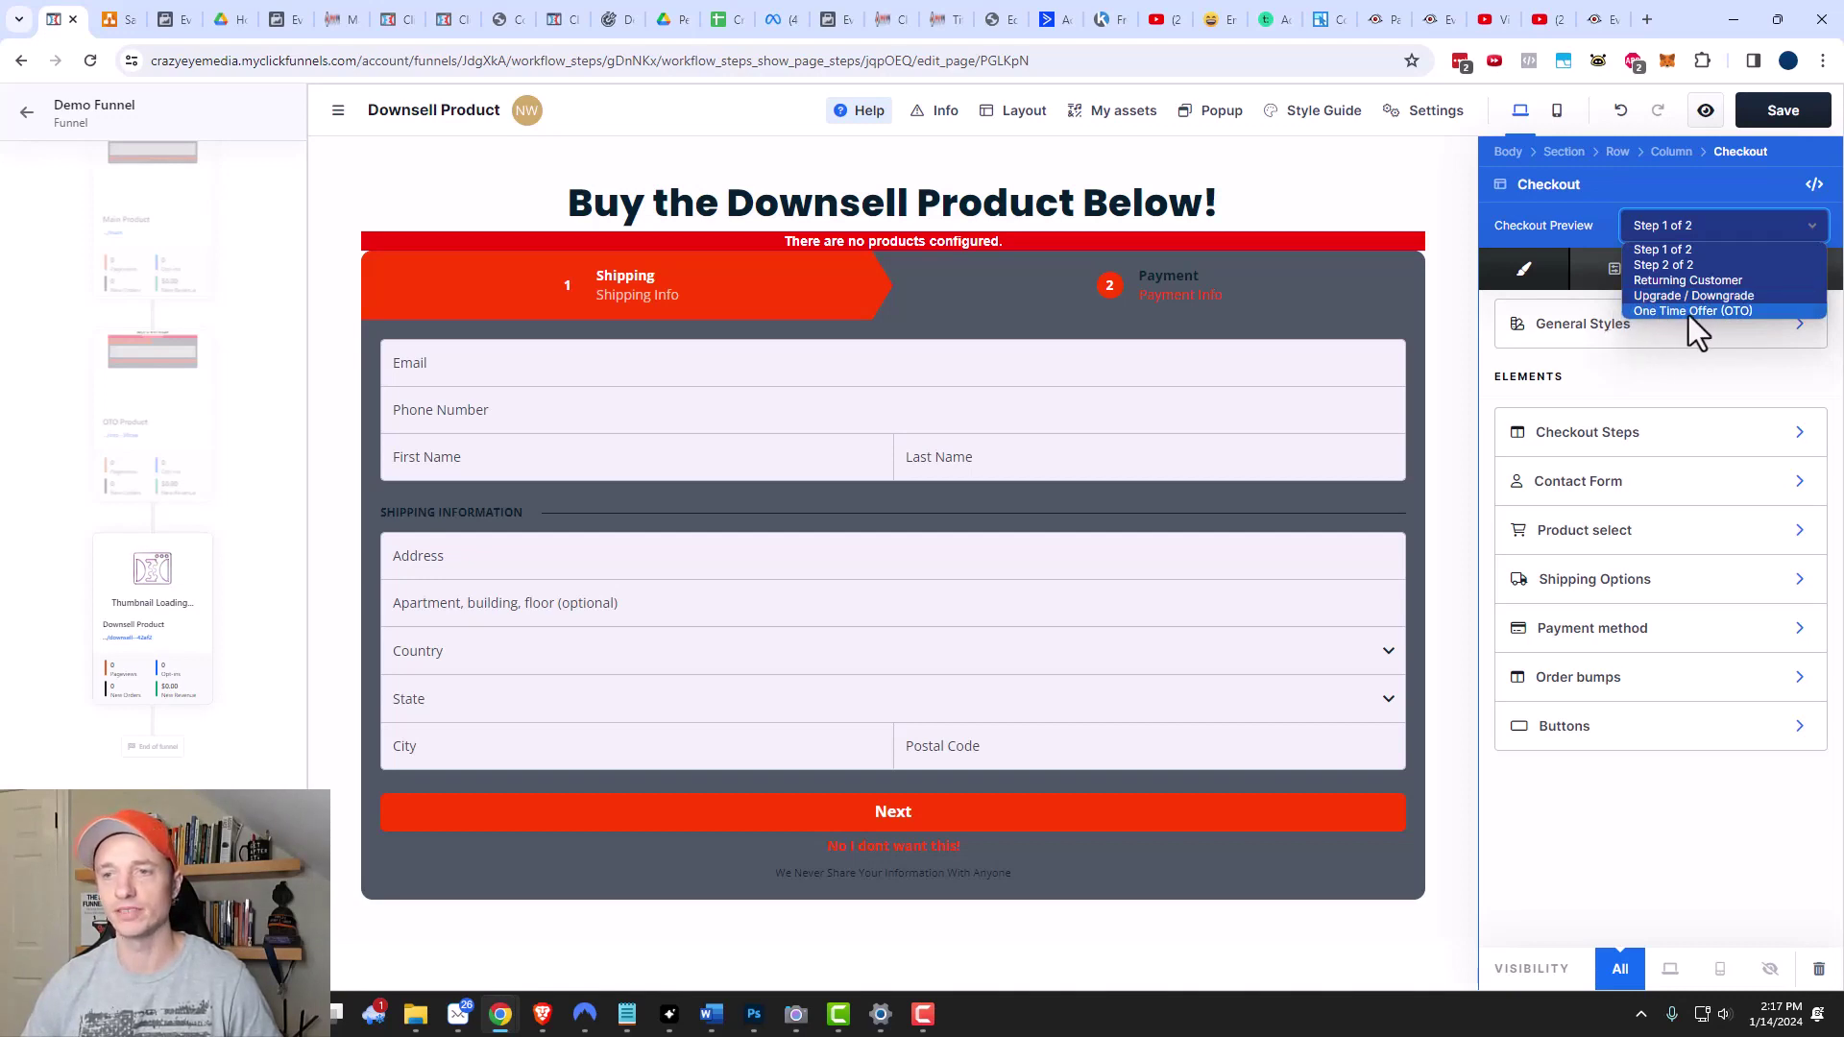
pyautogui.click(1681, 313)
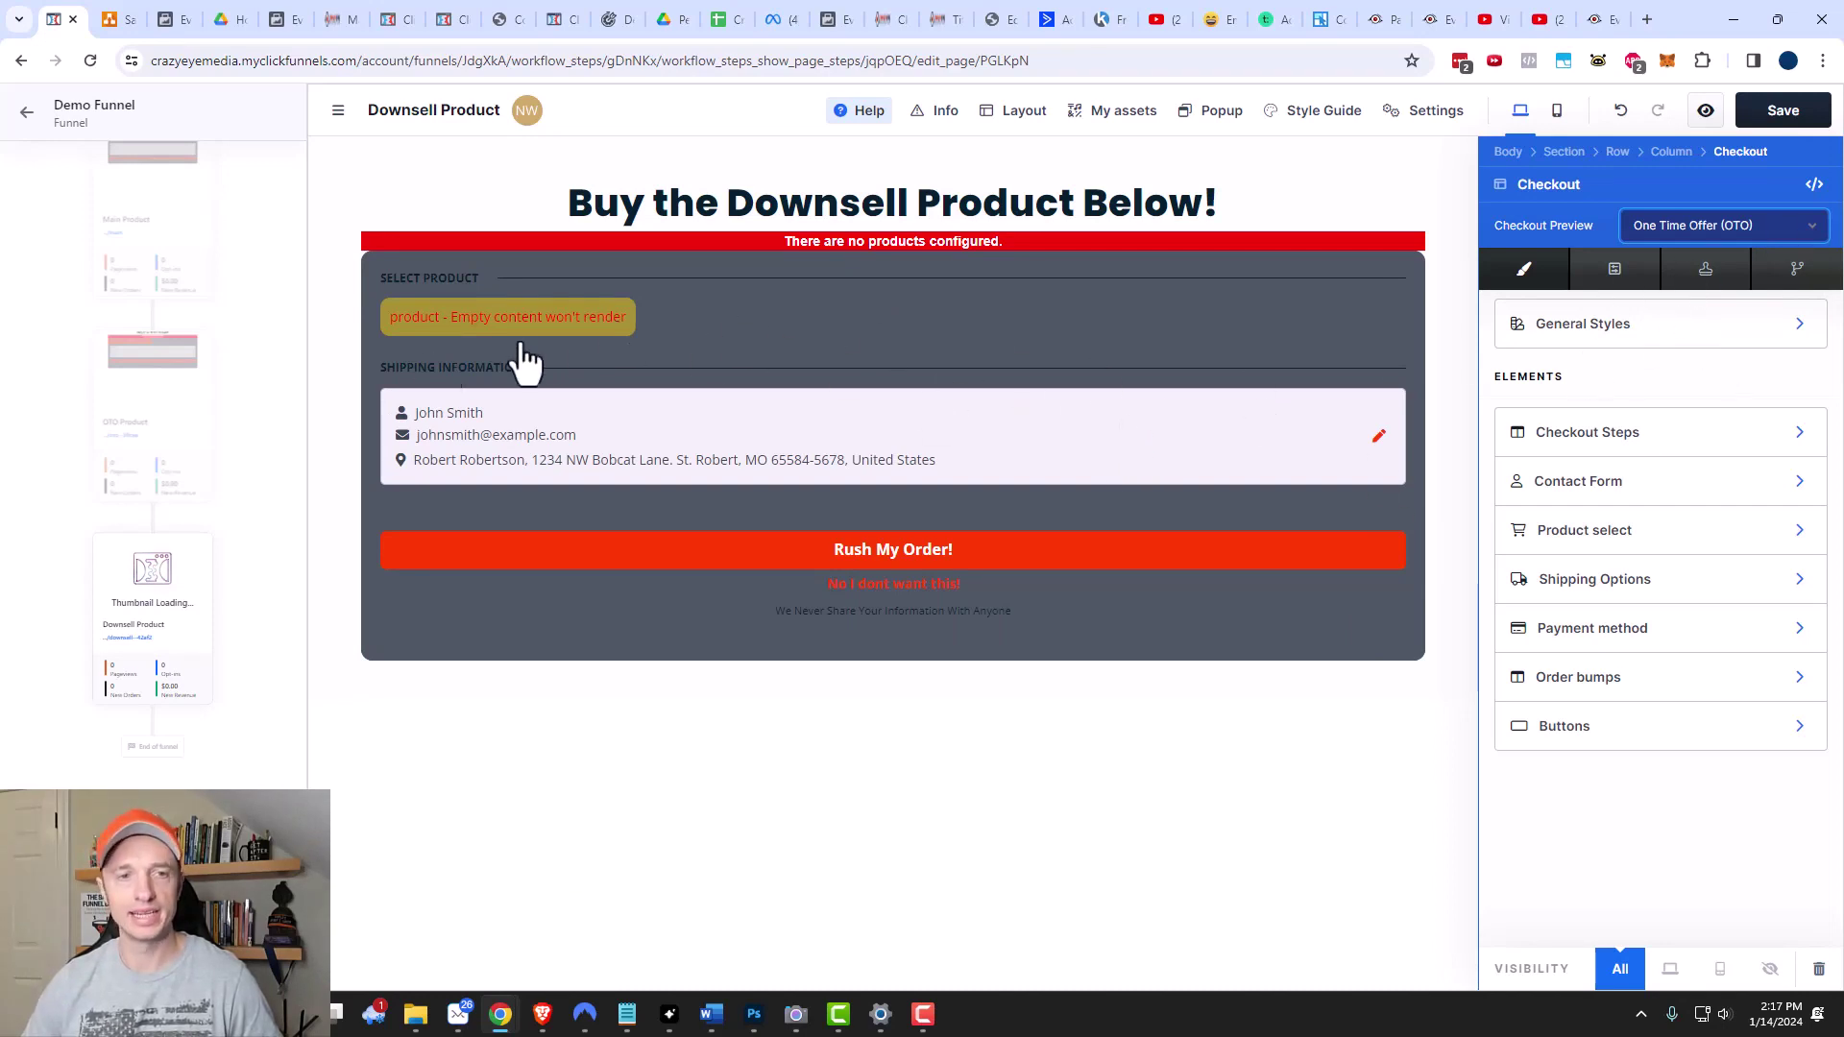
pyautogui.click(1650, 555)
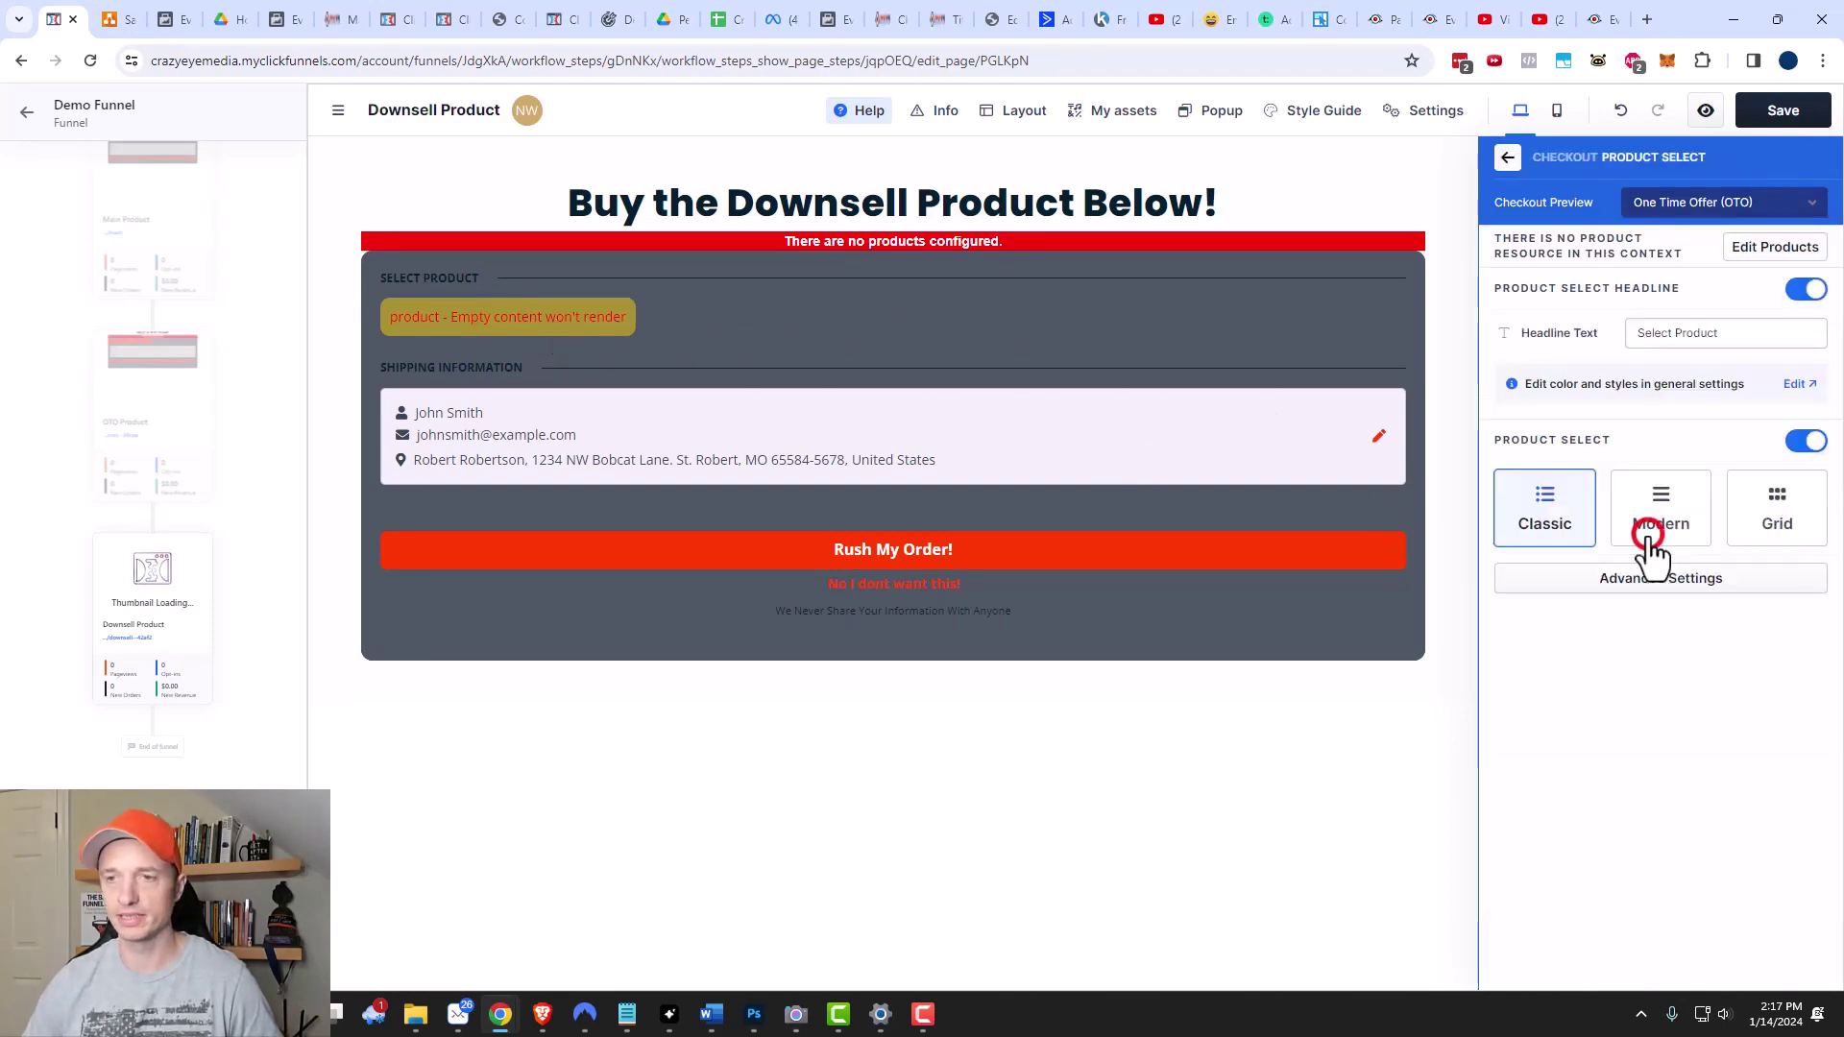
pyautogui.click(1760, 248)
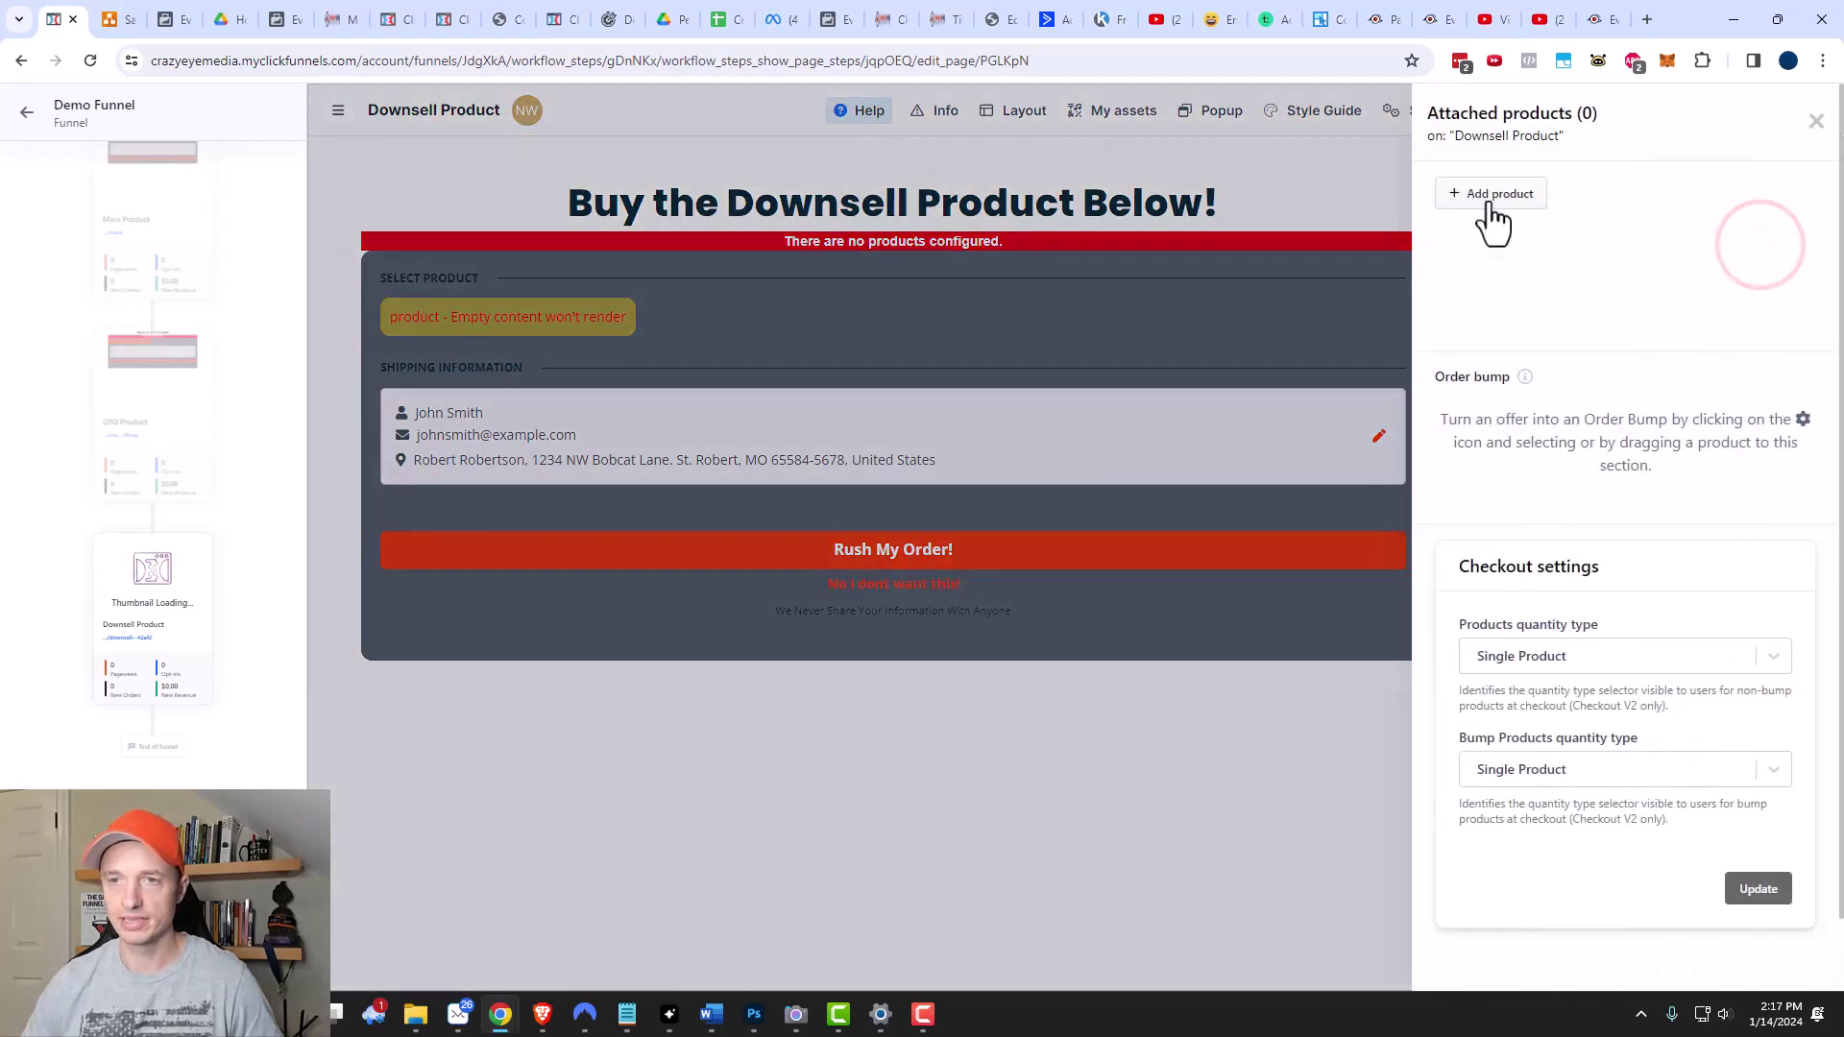
pyautogui.click(1471, 197)
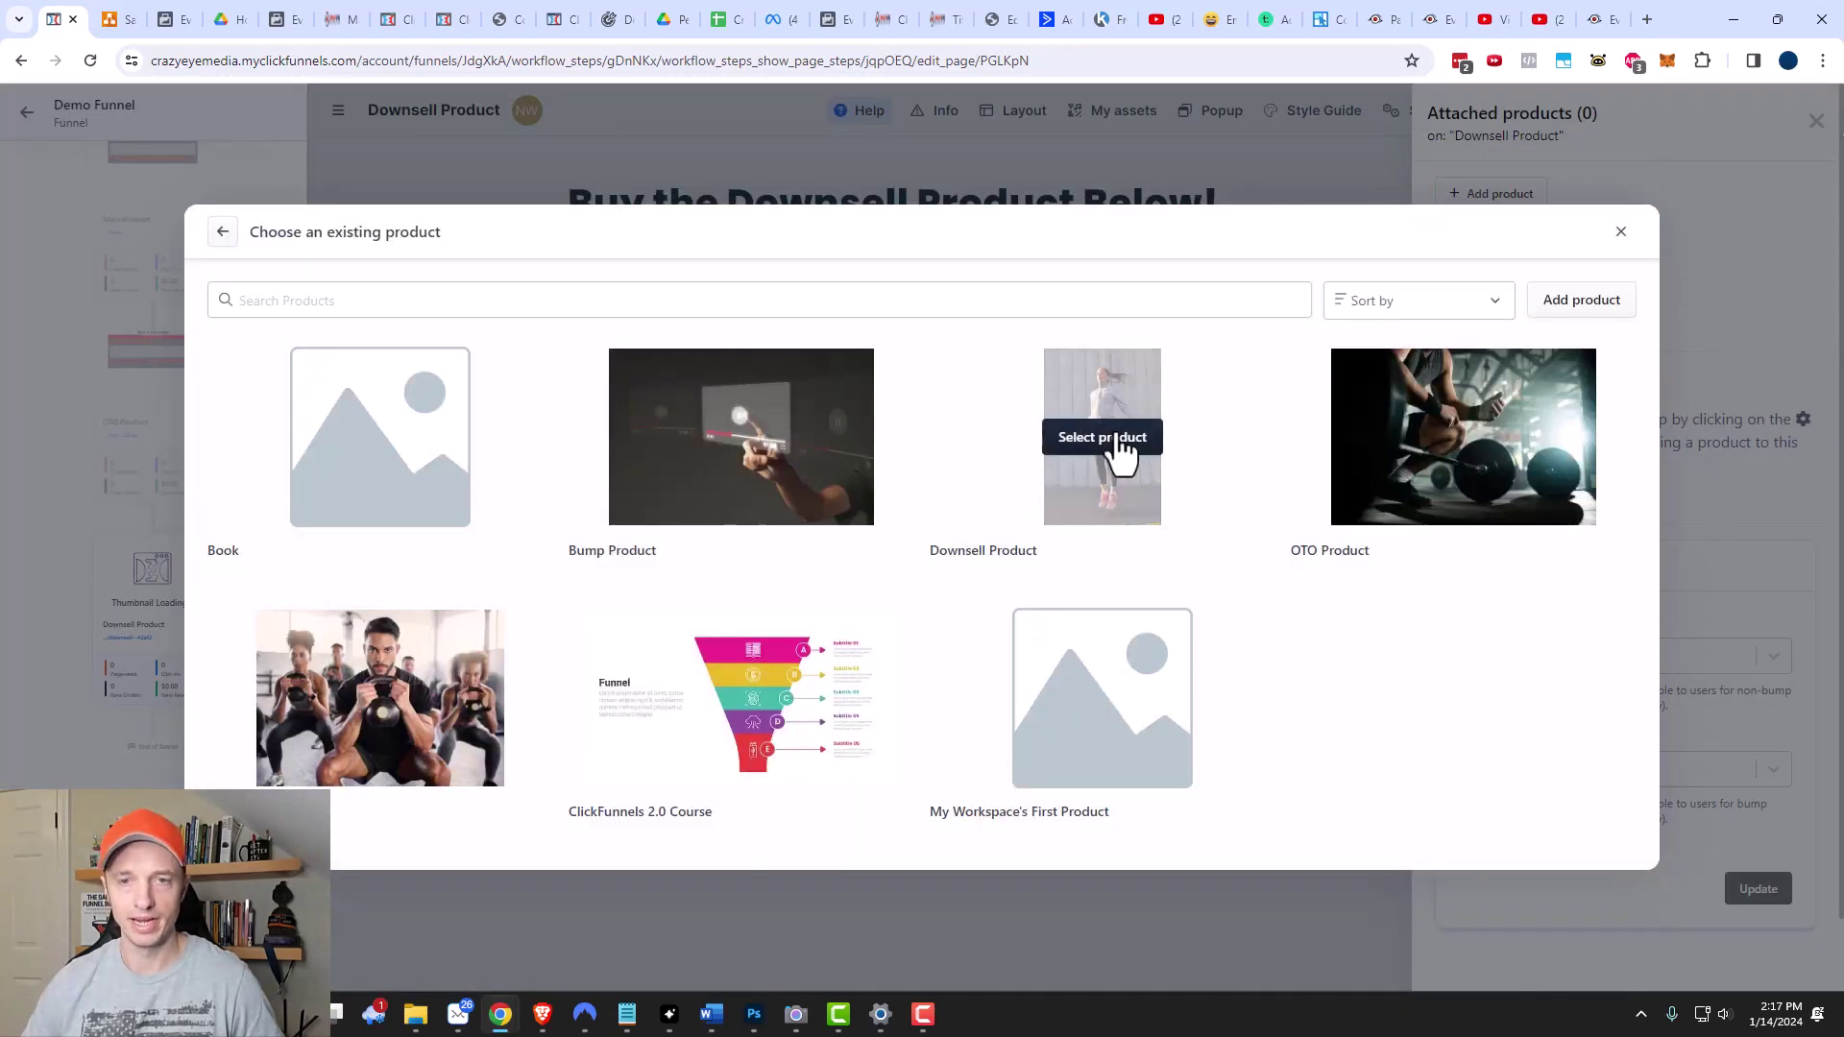
pyautogui.click(1115, 438)
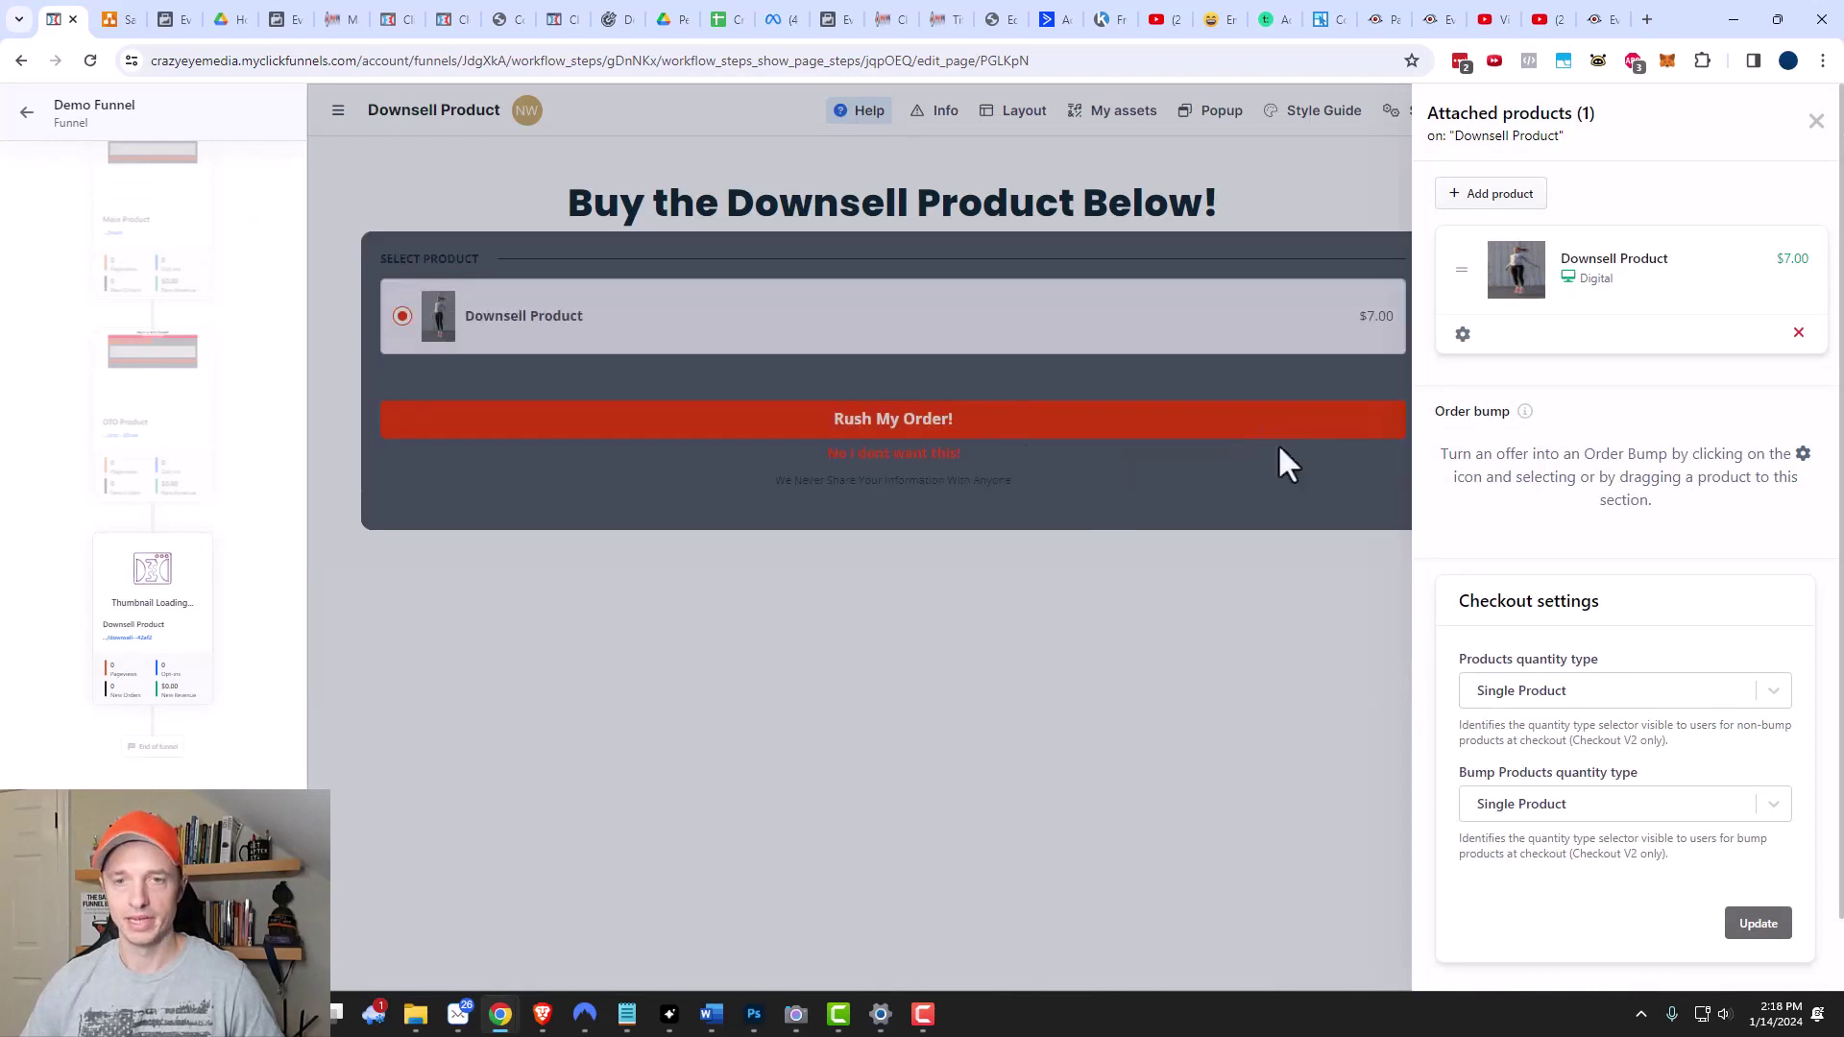
pyautogui.click(1275, 606)
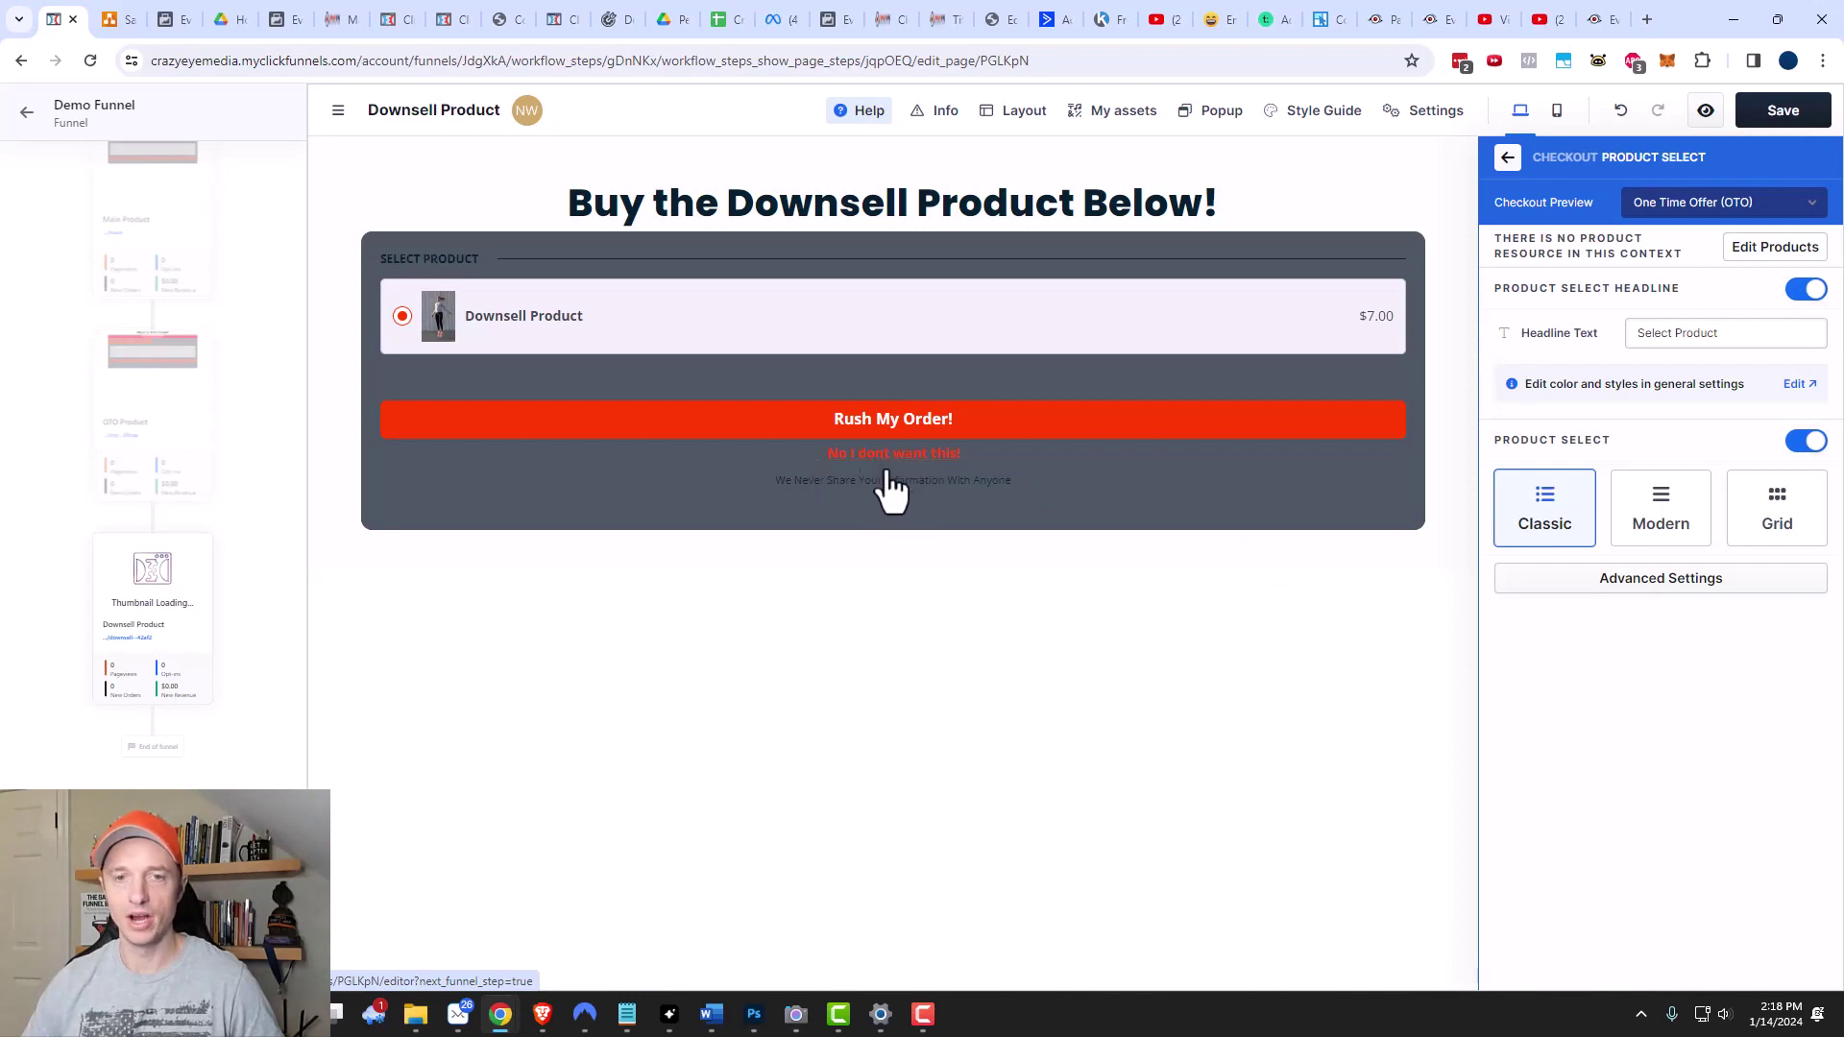
pyautogui.click(1508, 159)
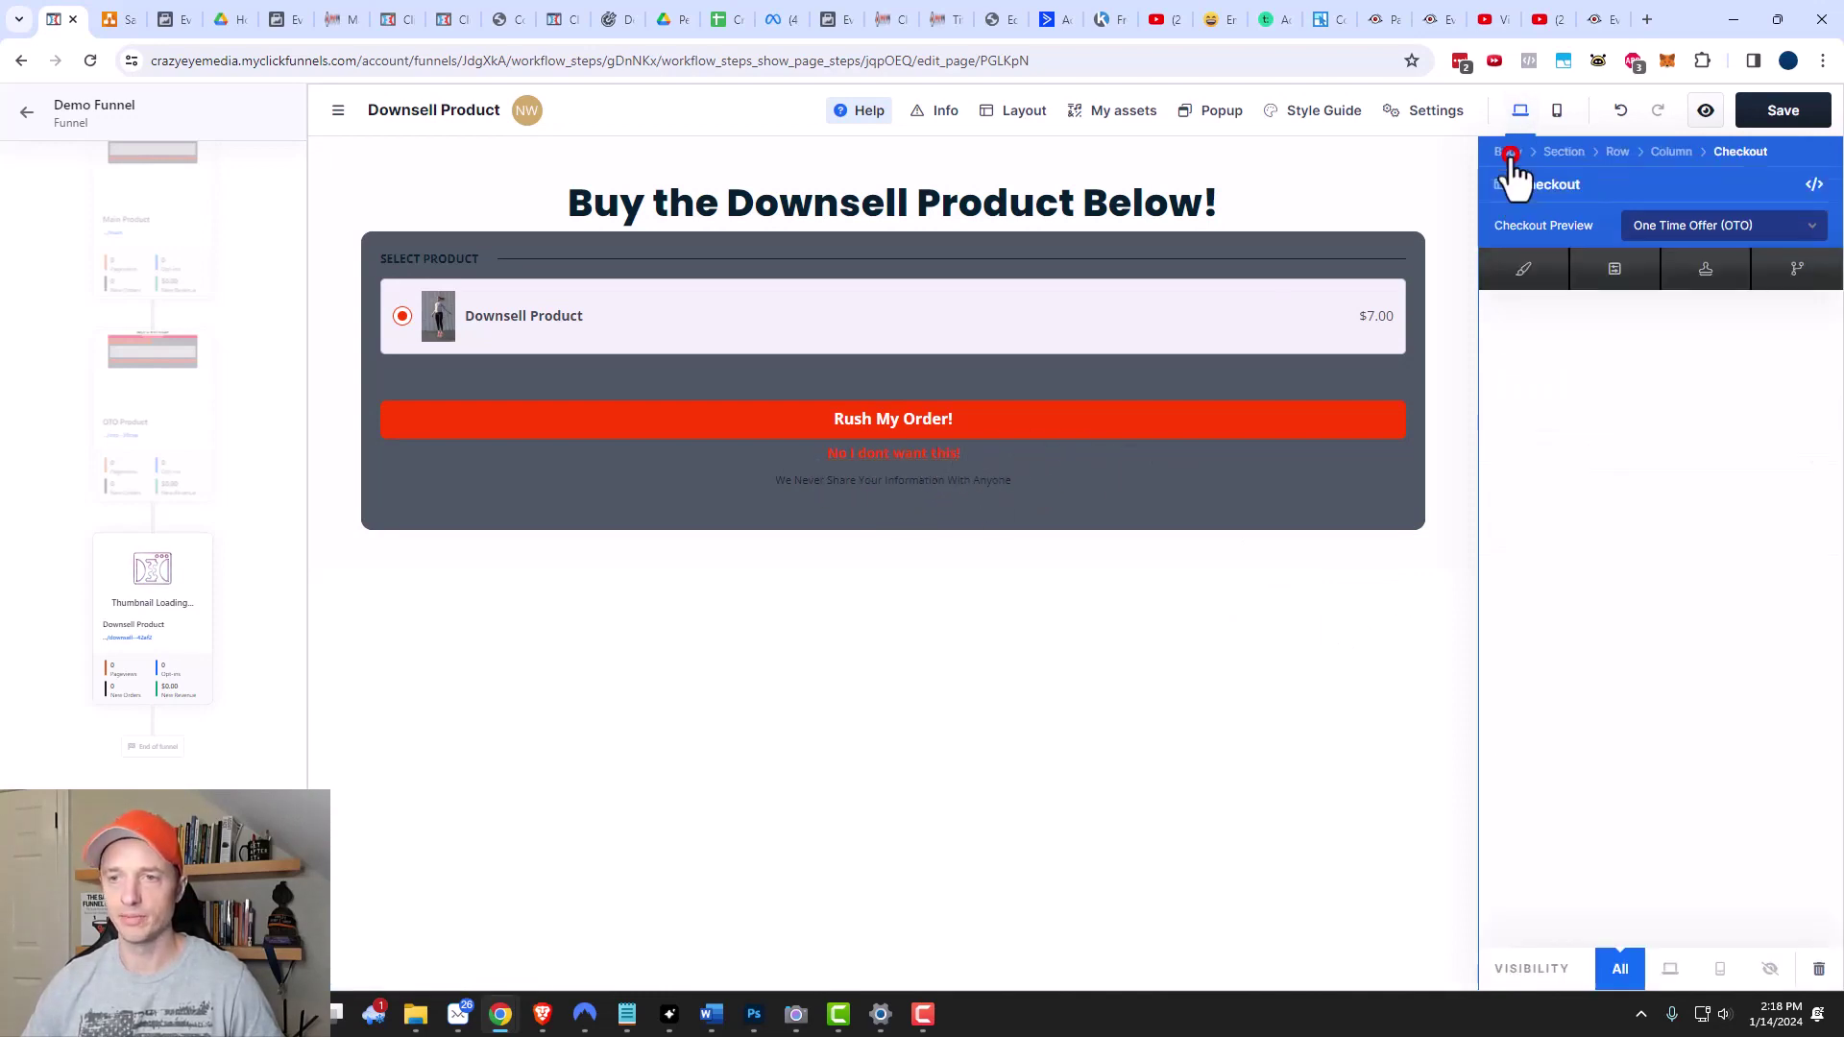
# Review the checkout button settings against the funnel diagram, then save and return to the workflow.
pyautogui.click(1679, 726)
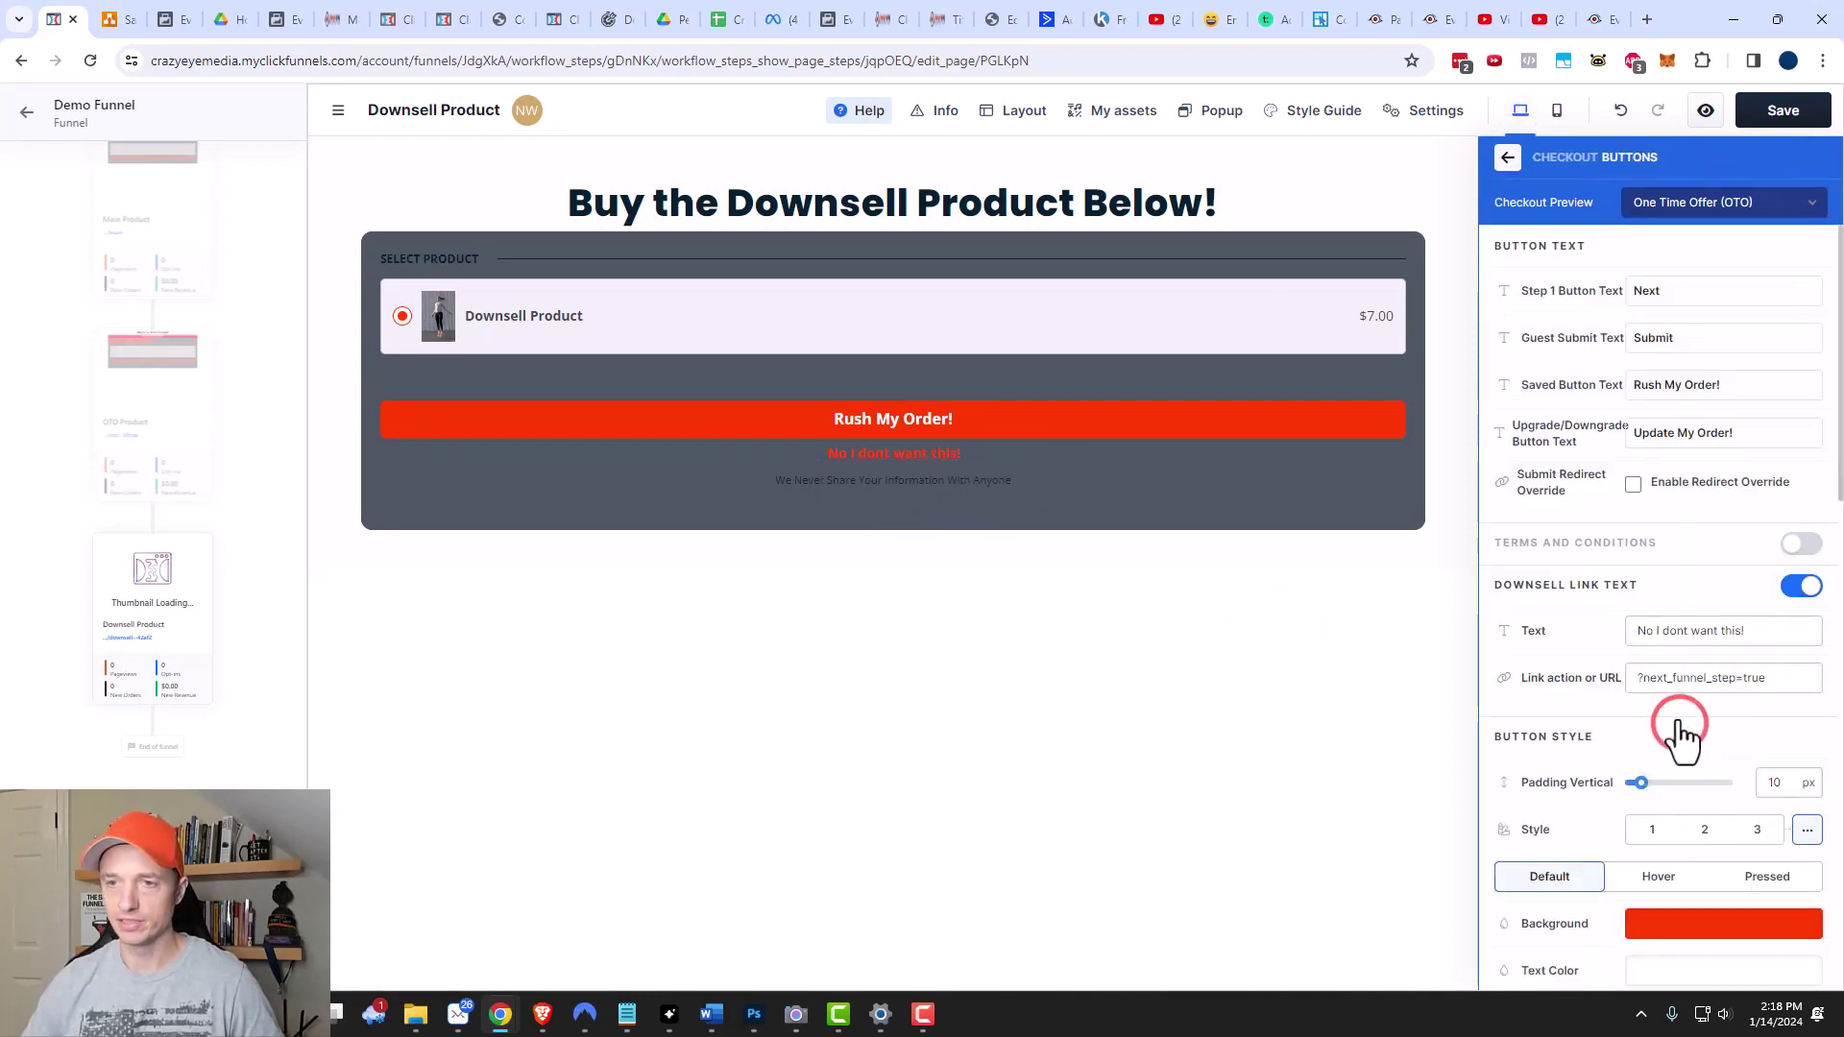
pyautogui.scroll(-1, 1676, 500)
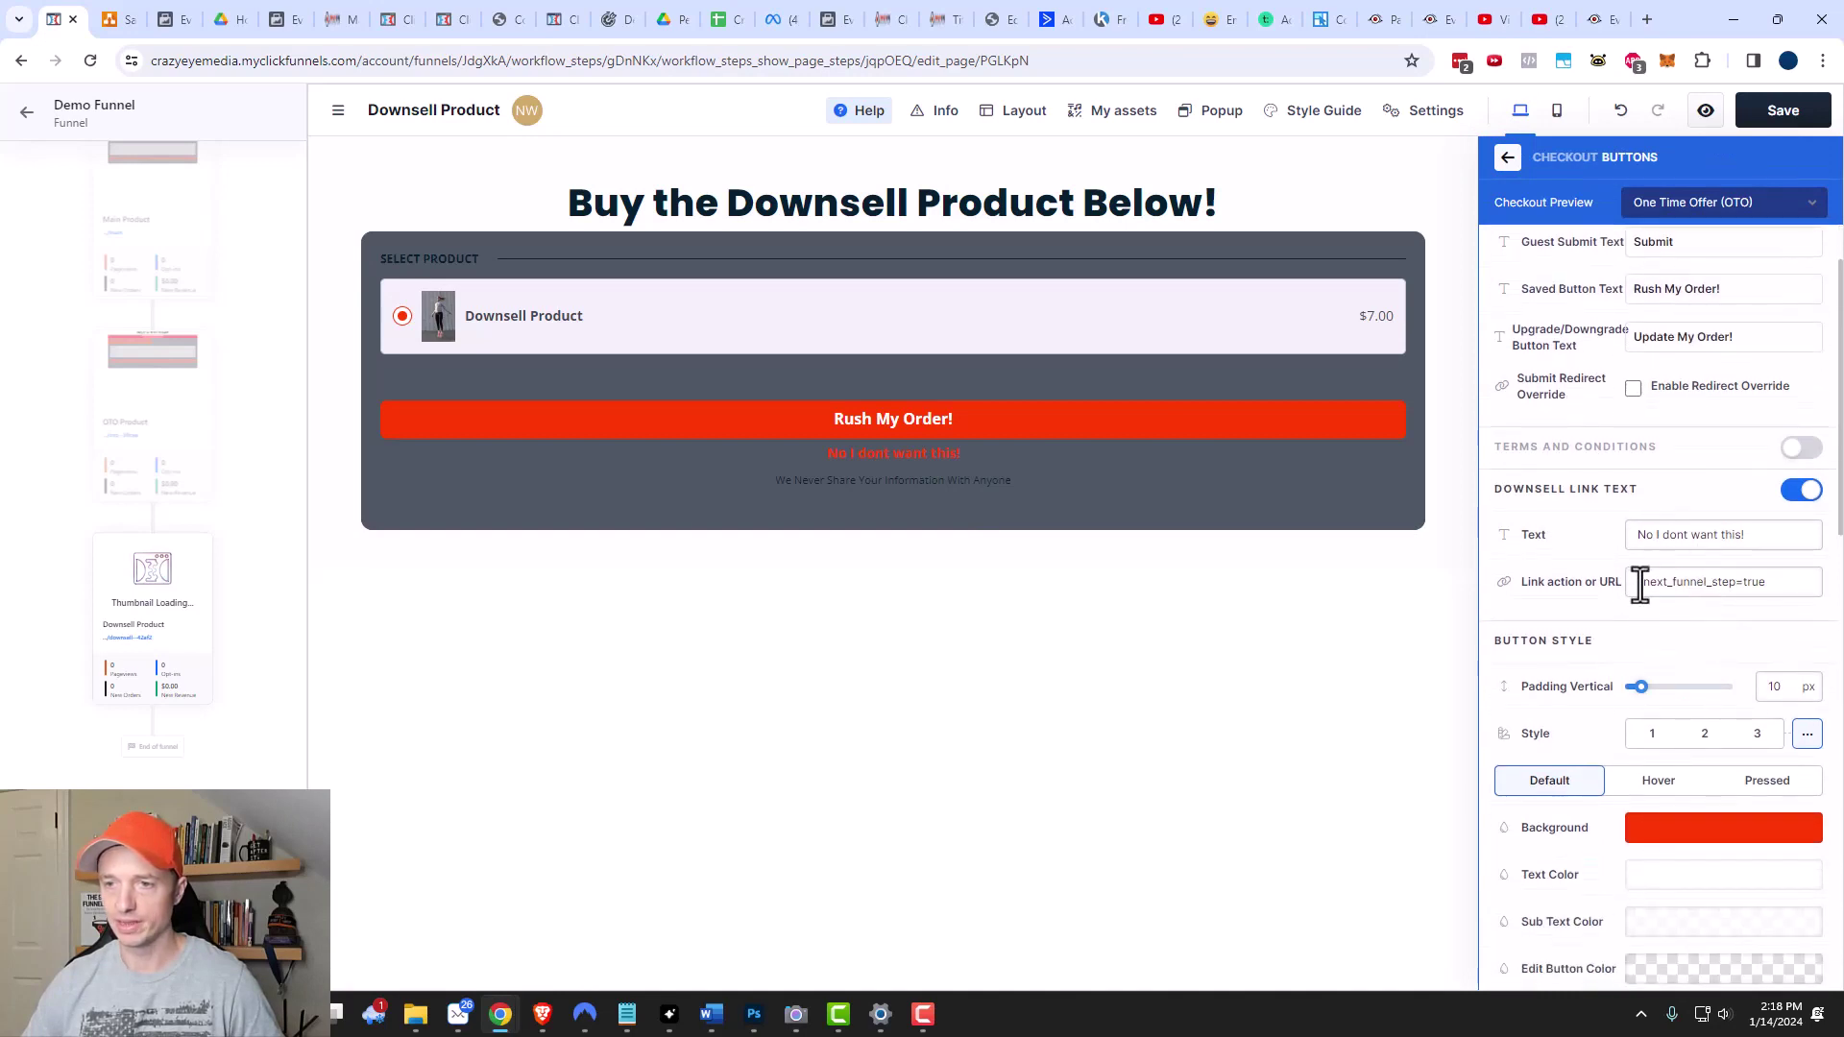
pyautogui.scroll(-4, 1617, 713)
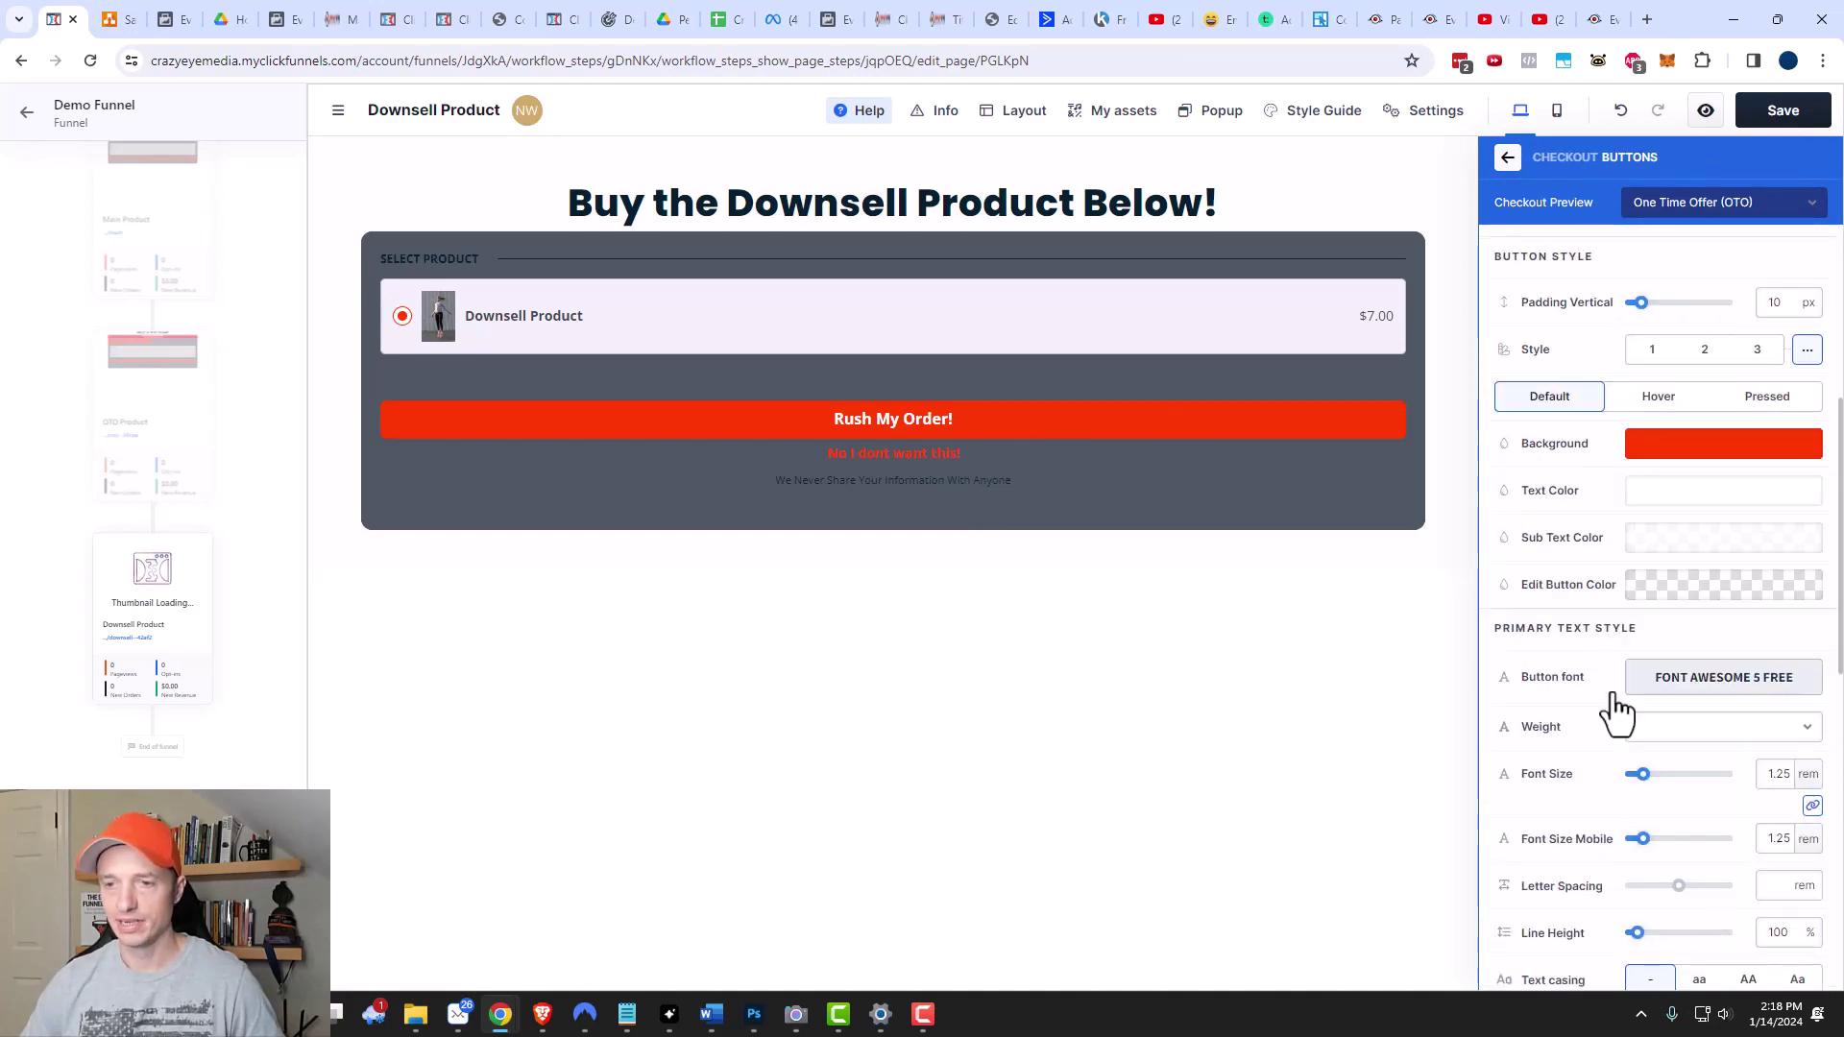
pyautogui.click(118, 23)
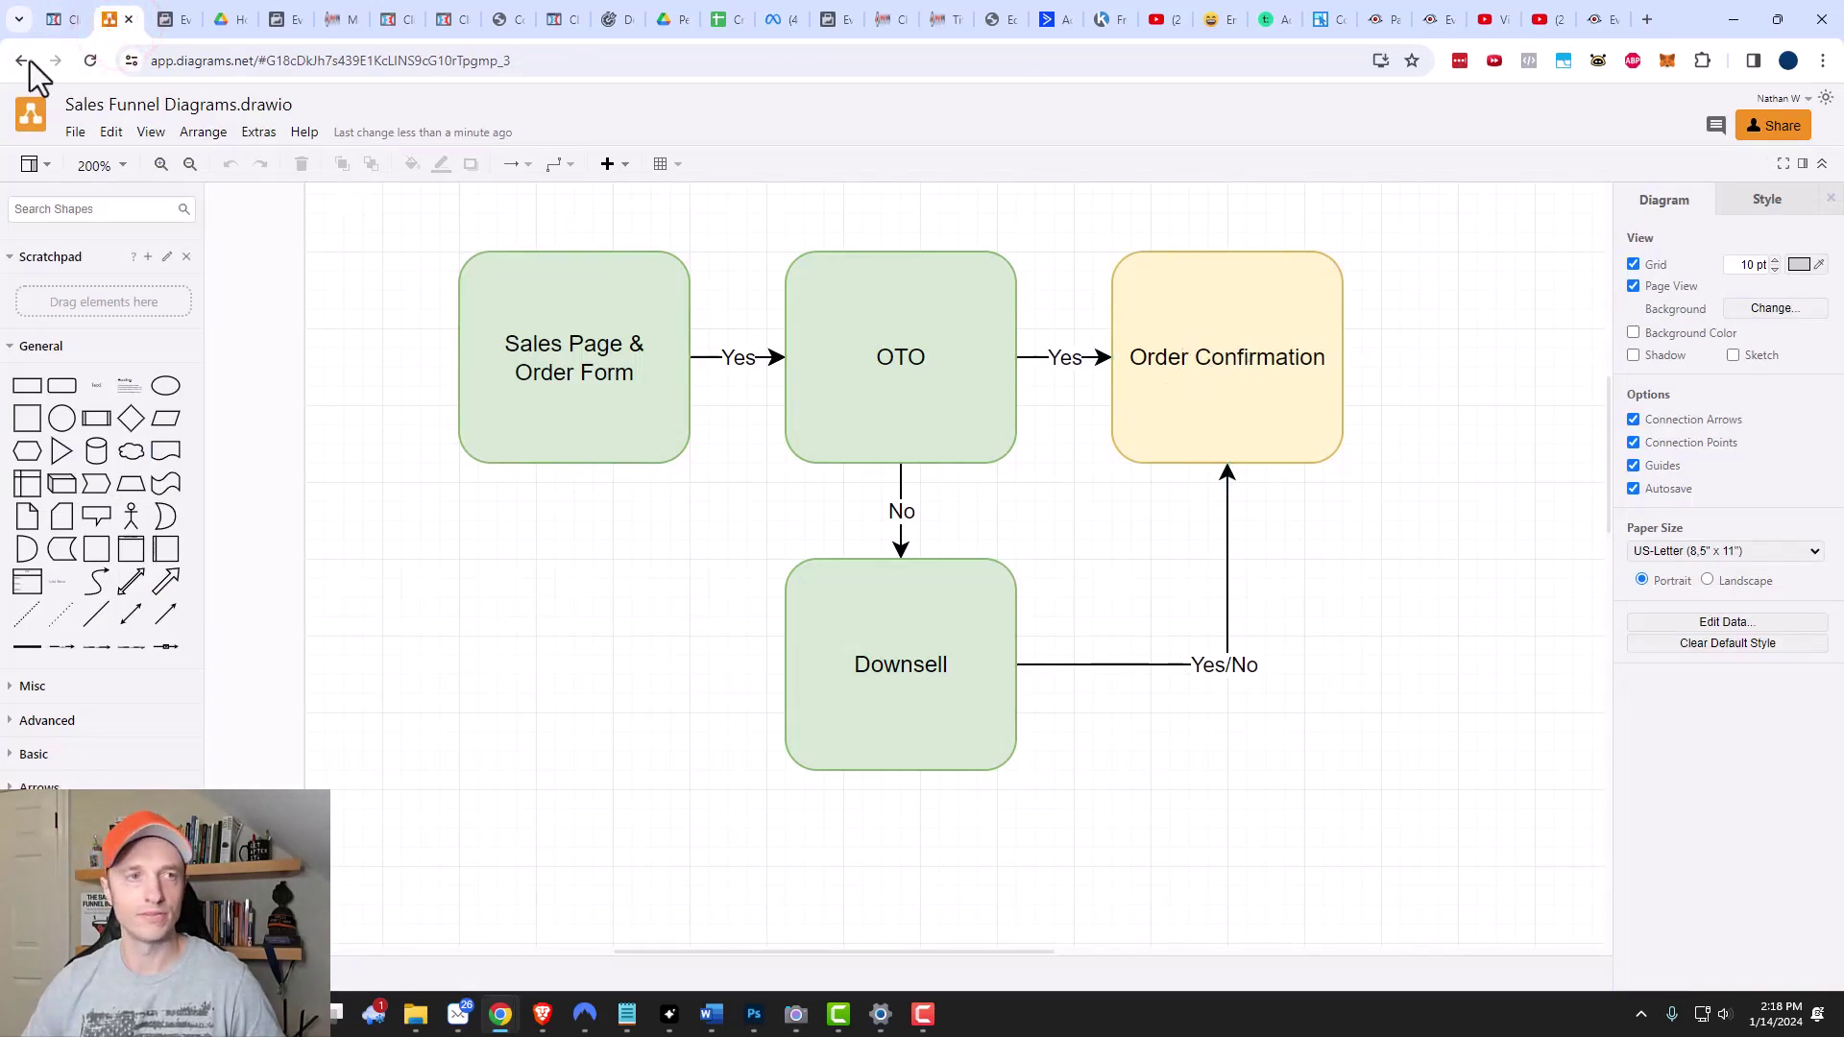
pyautogui.click(59, 21)
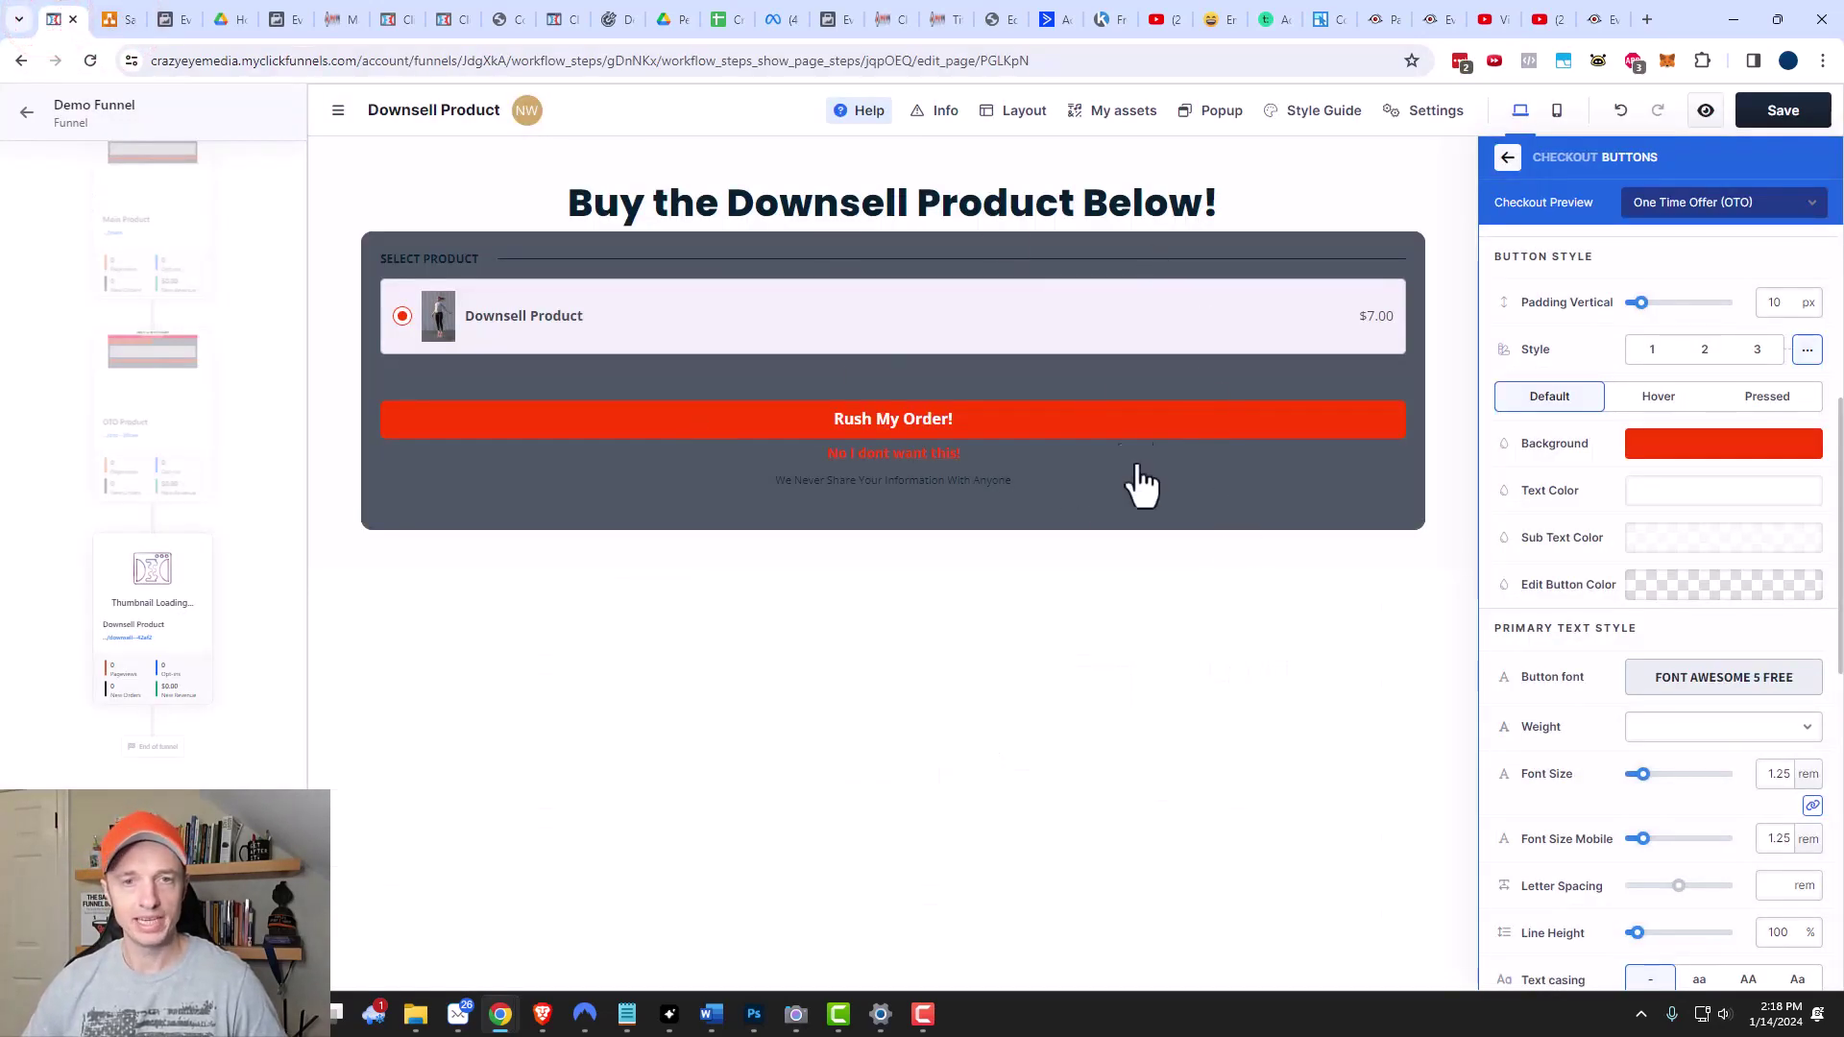
pyautogui.click(1303, 638)
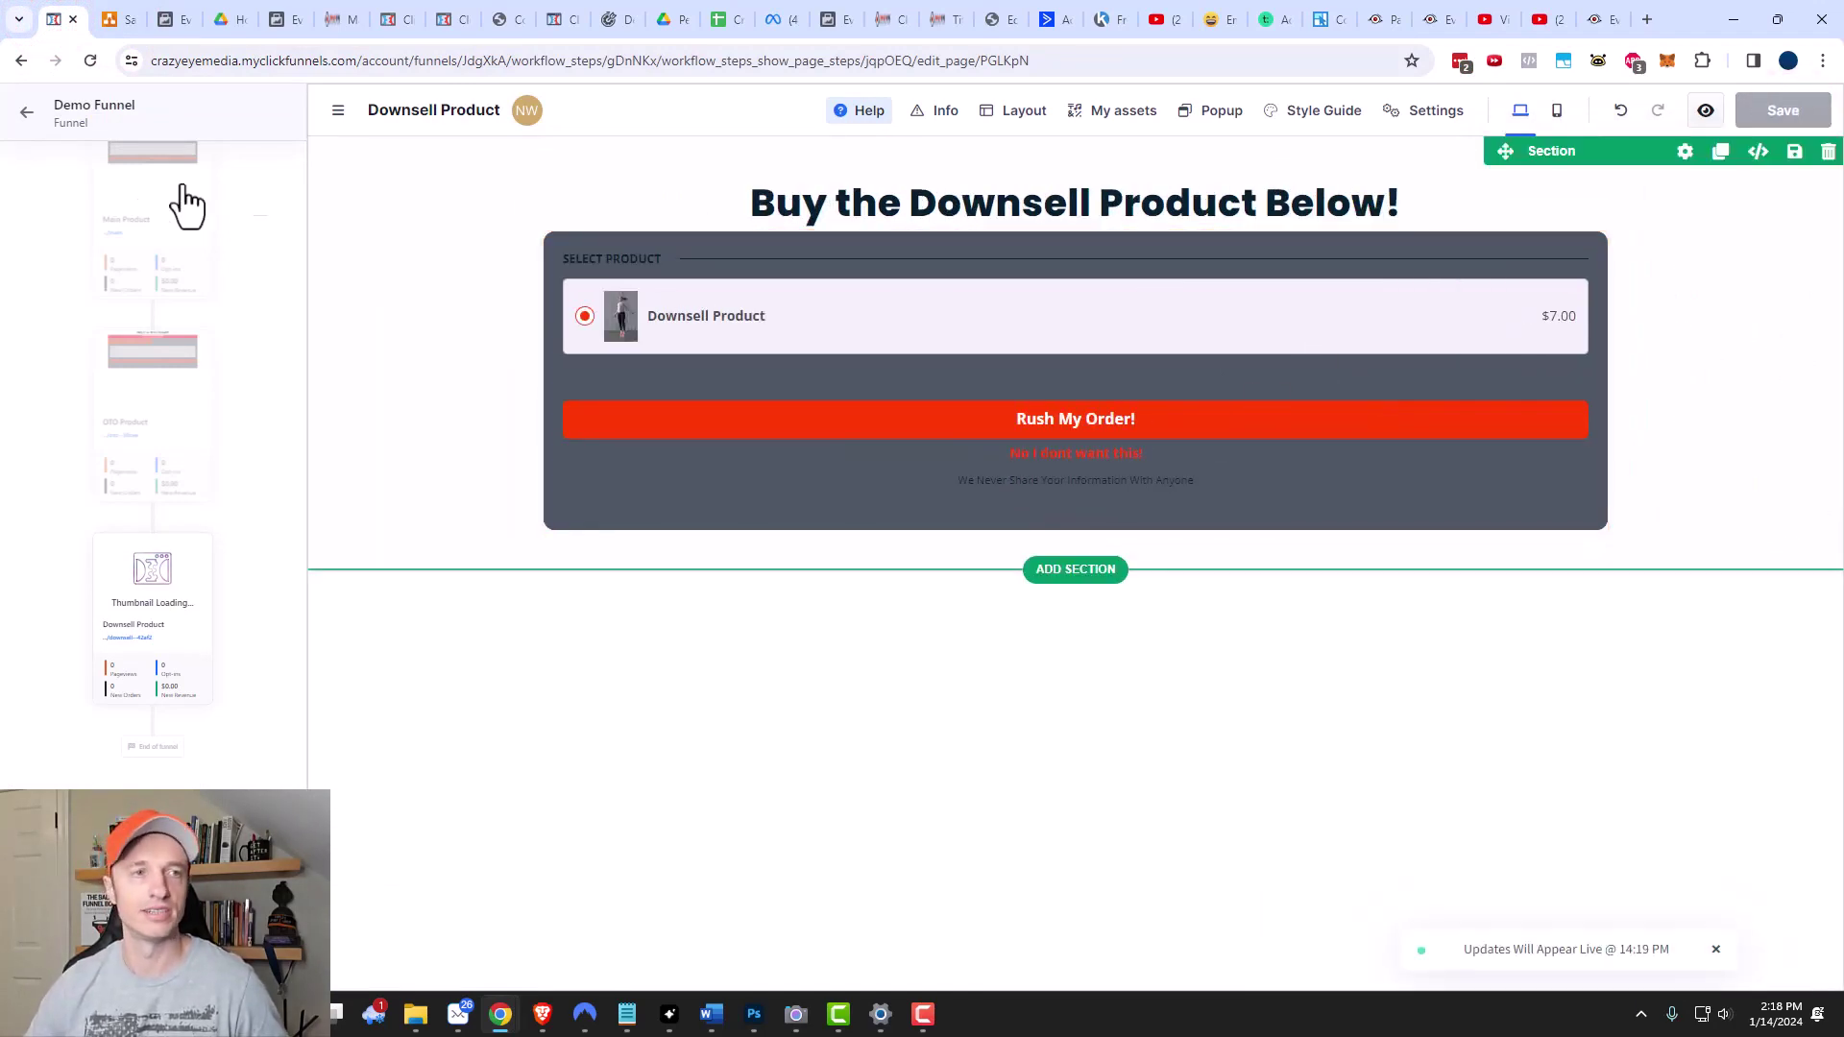
pyautogui.click(27, 112)
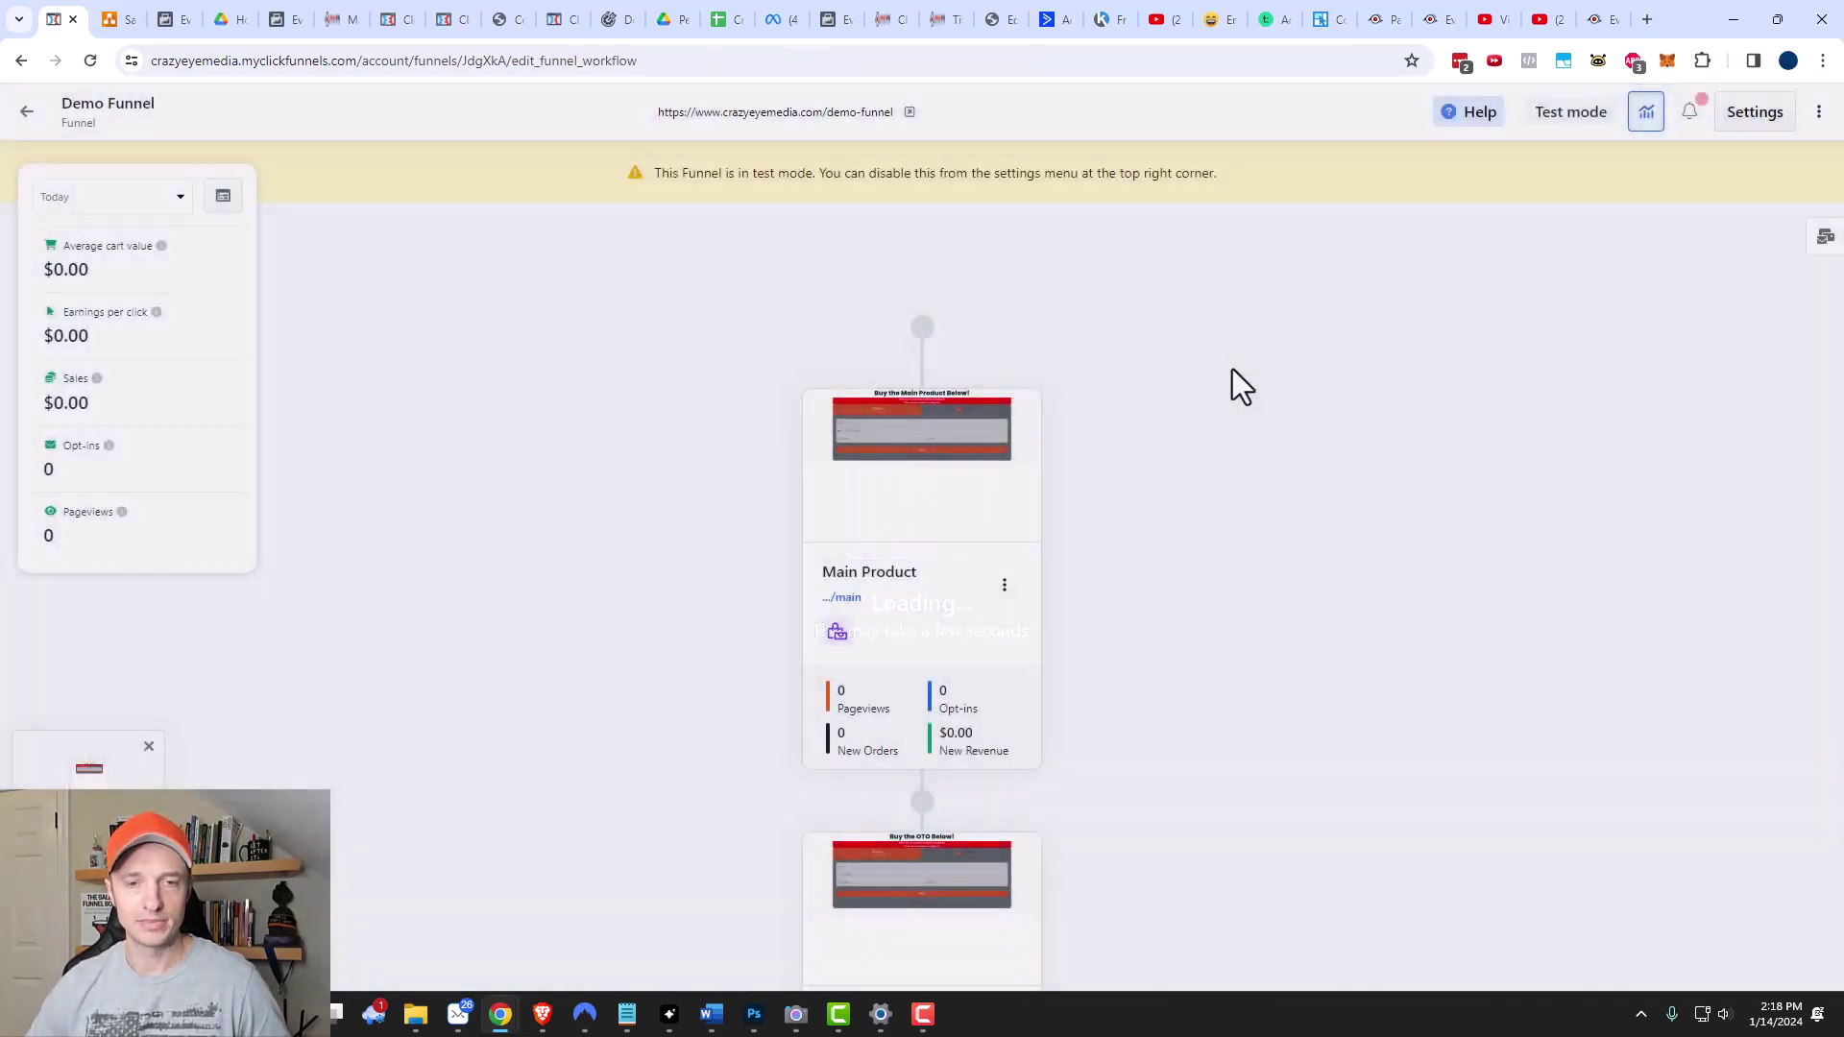
# Add an 'Order Confirmation' page at /confirmation, cloned from Downsell Product, and open it for editing.
pyautogui.scroll(-8, 1231, 389)
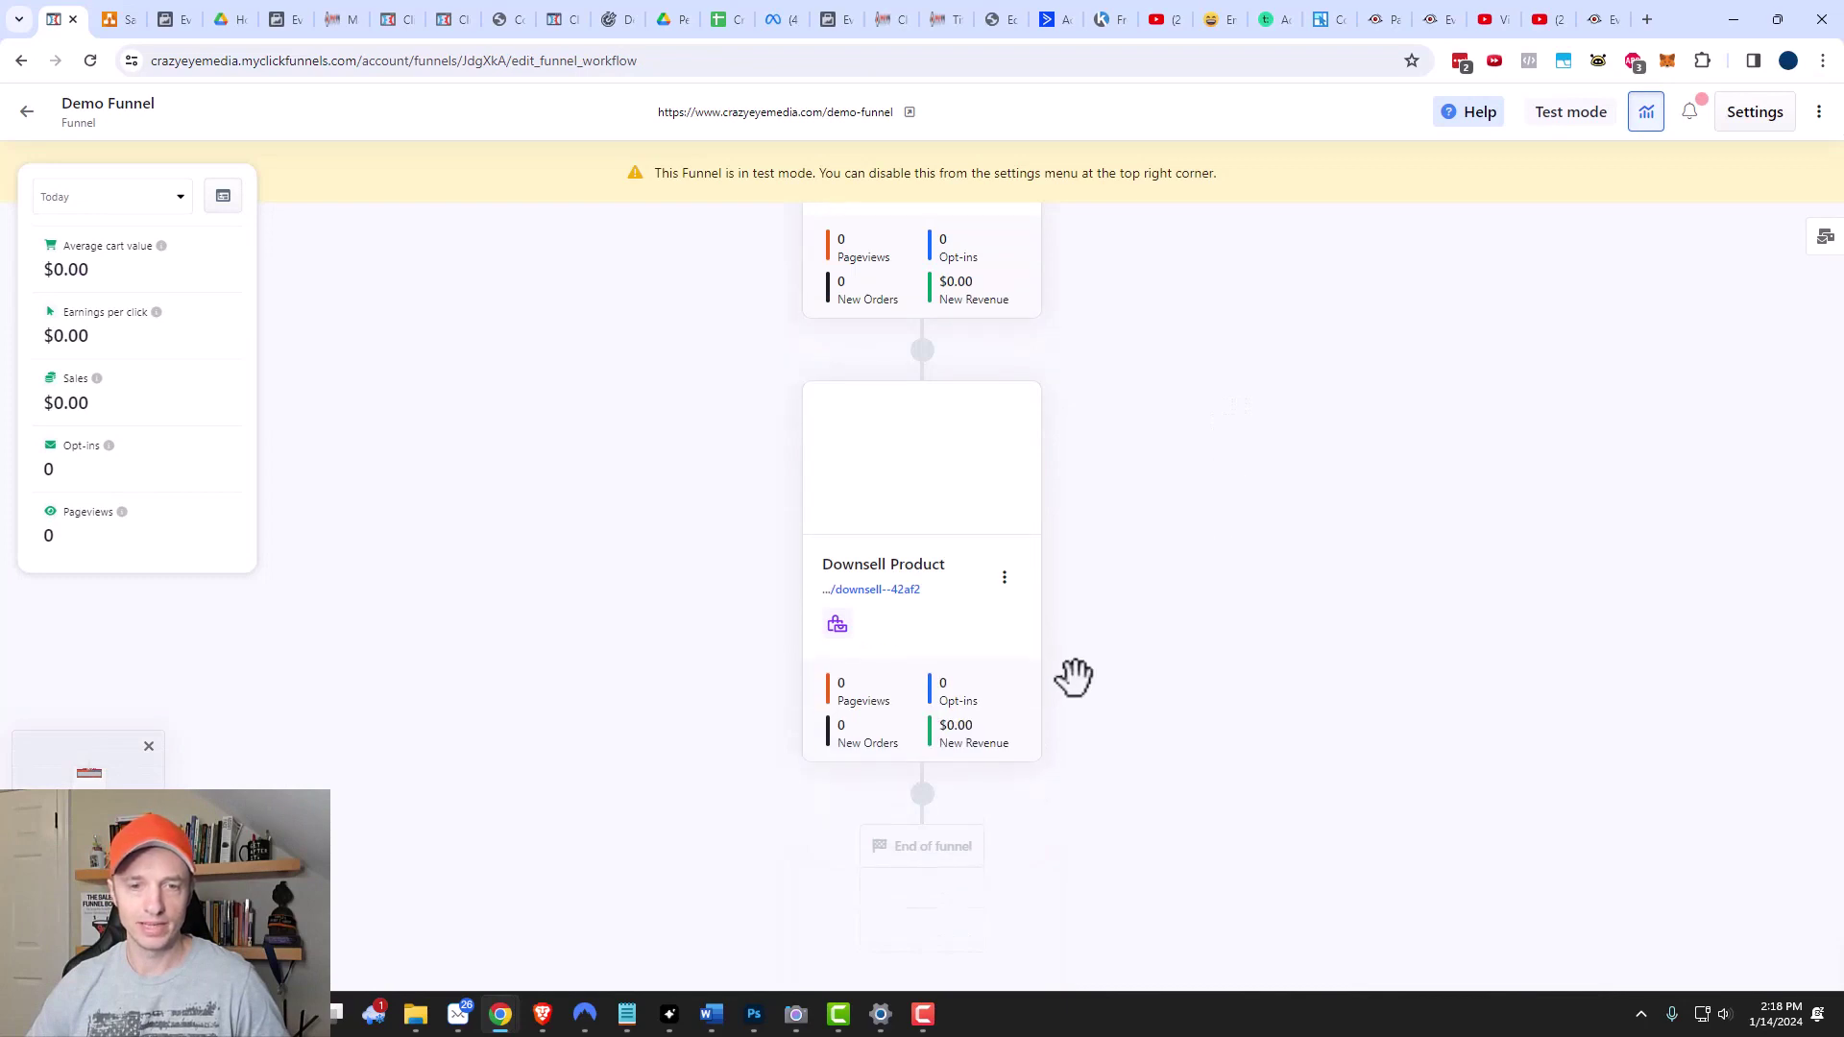
pyautogui.click(920, 795)
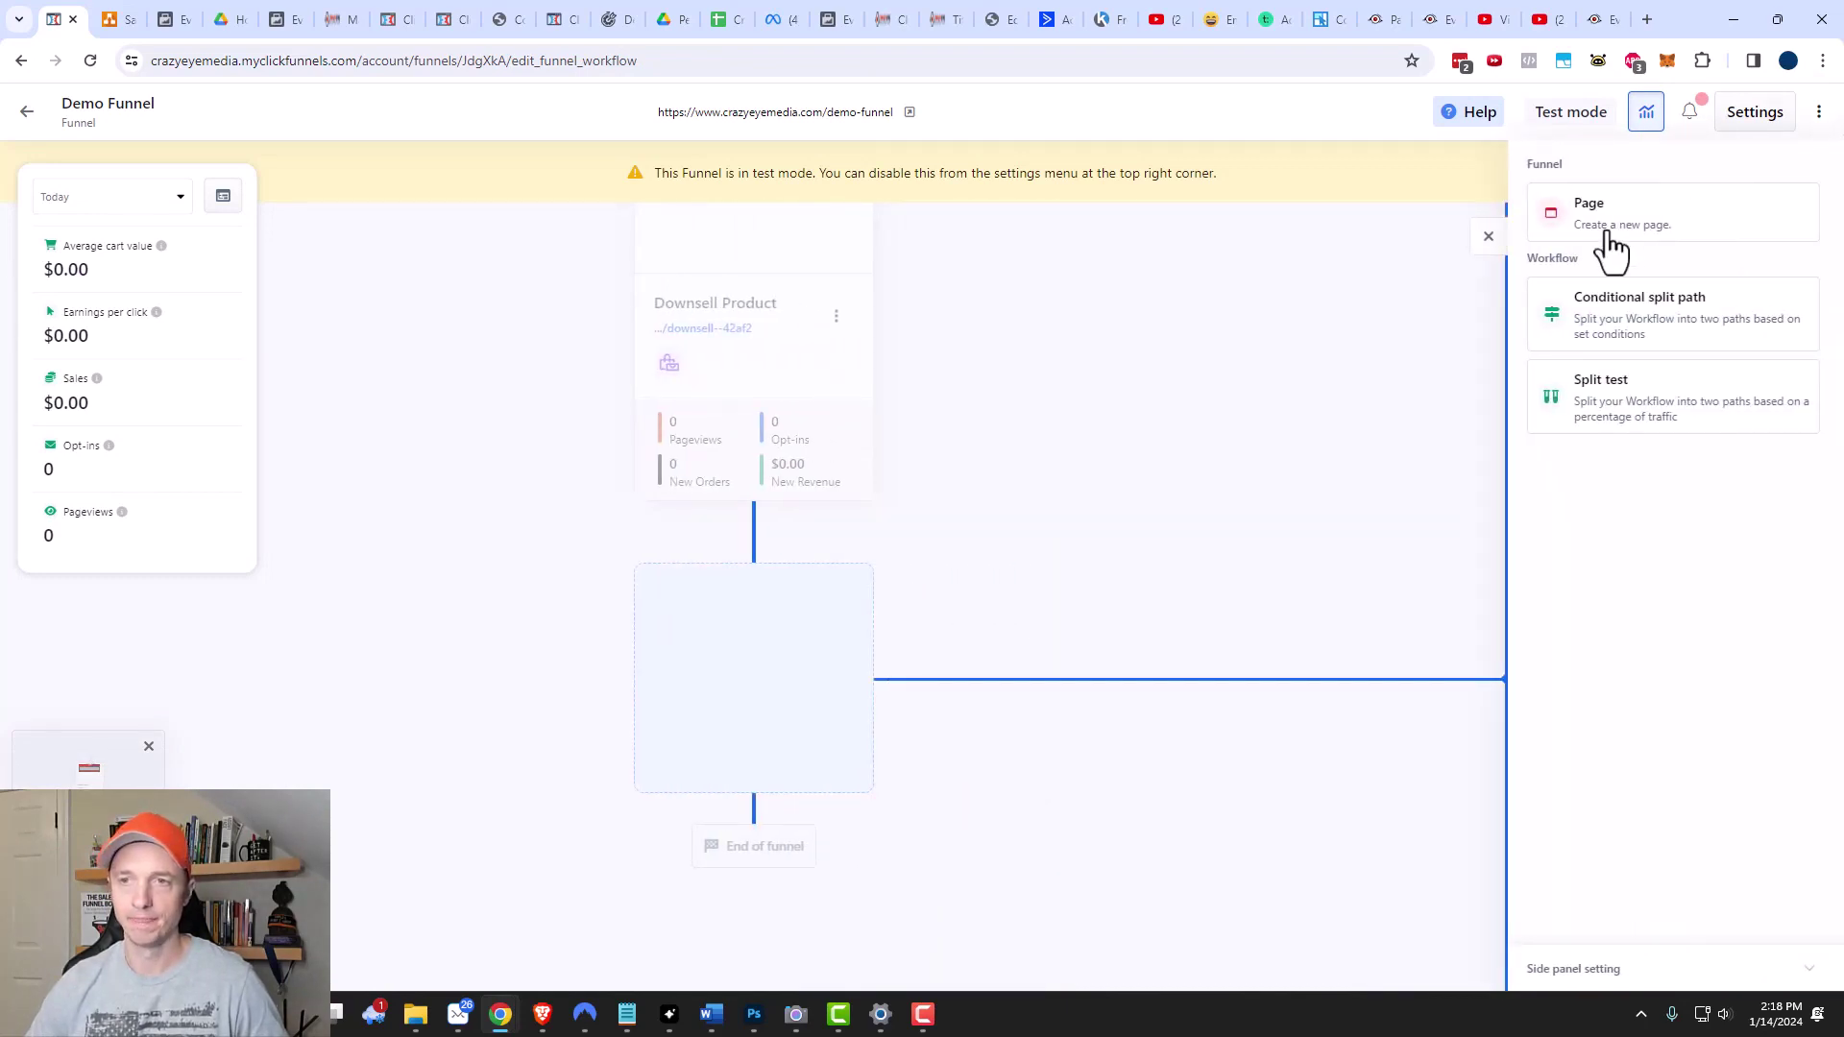
pyautogui.click(1609, 235)
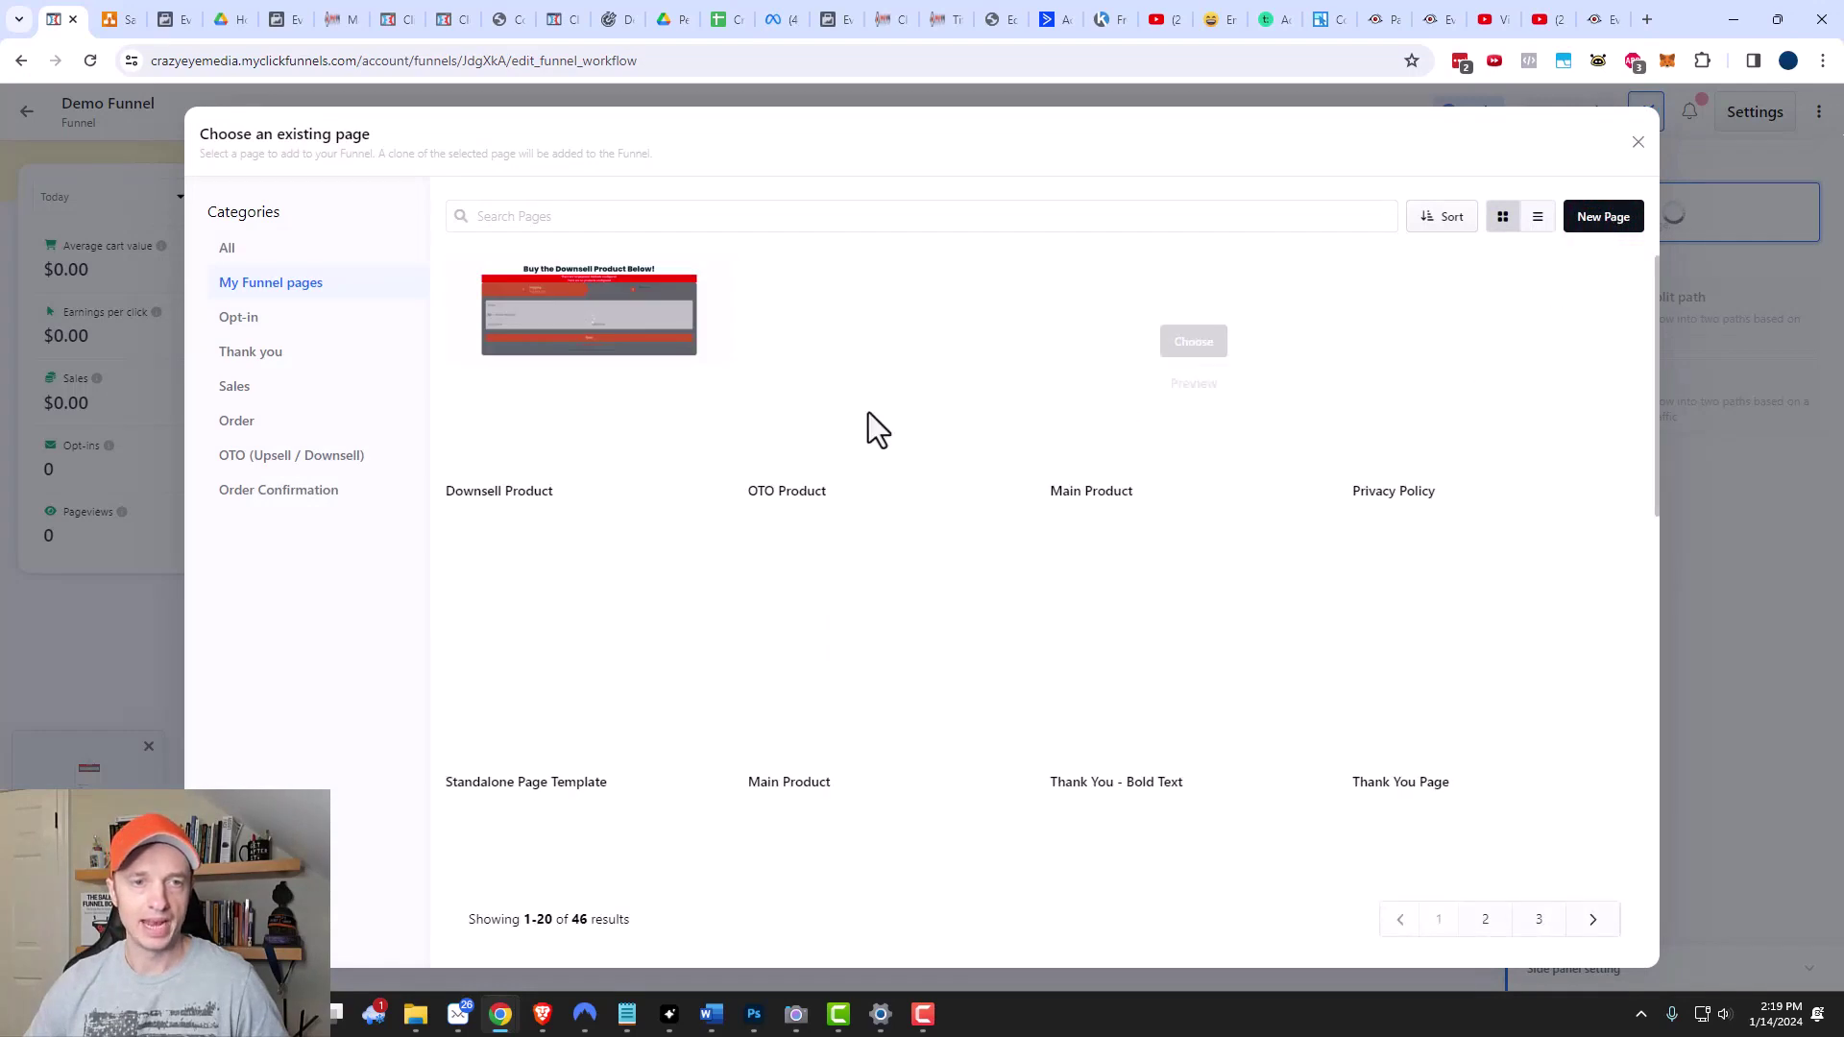
pyautogui.moveTo(565, 338)
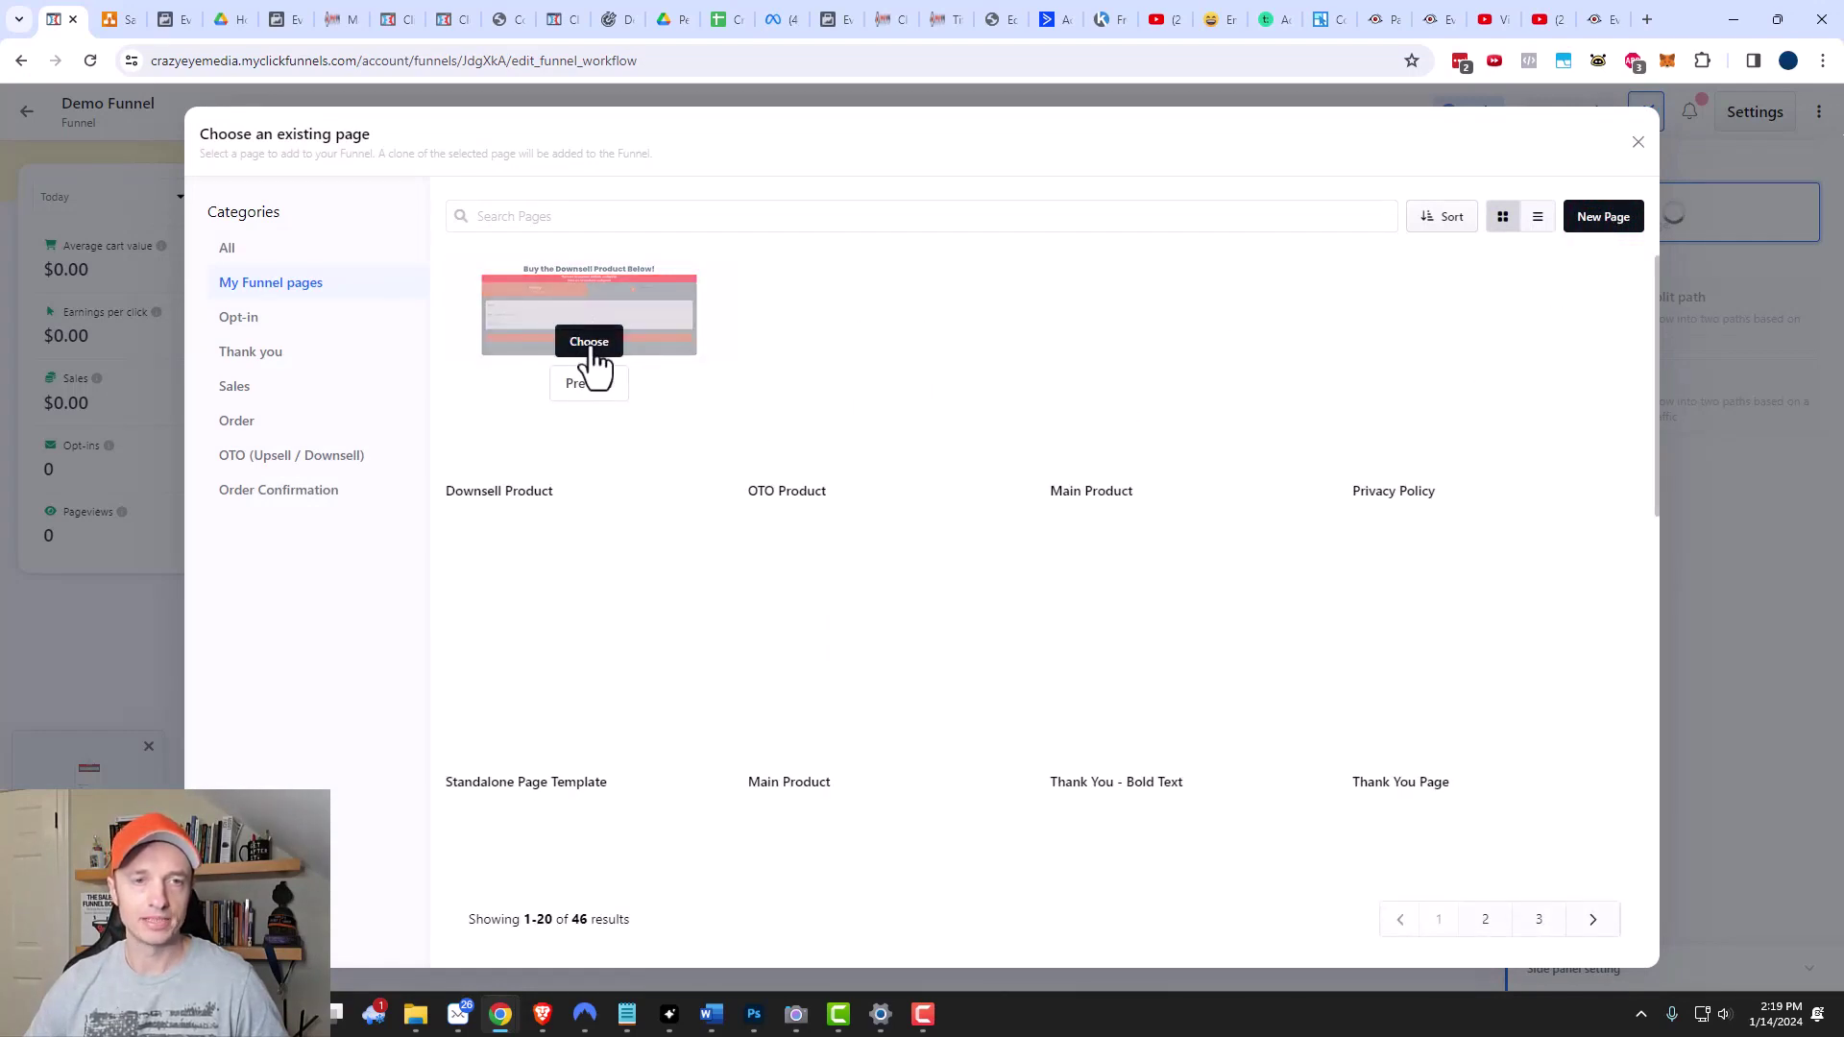
pyautogui.click(583, 346)
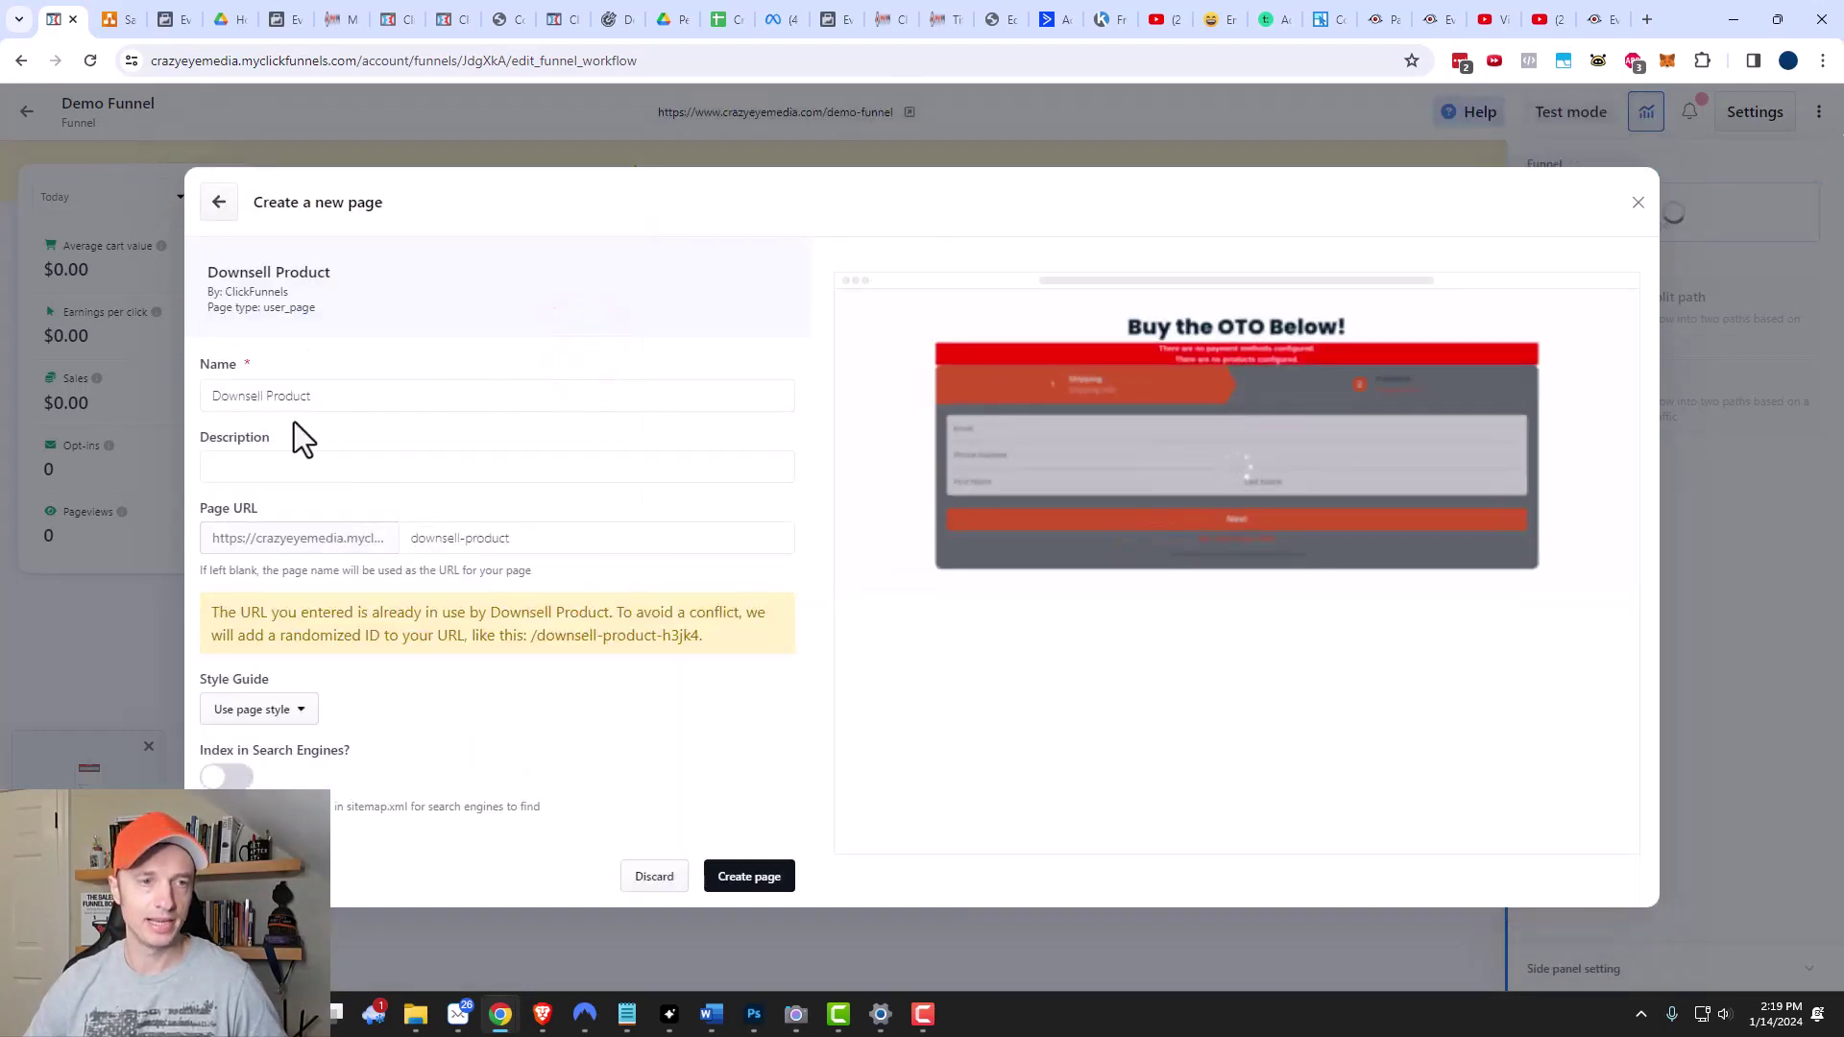
pyautogui.moveTo(361, 396); pyautogui.dragTo(188, 396)
pyautogui.write('Order Confirmation')
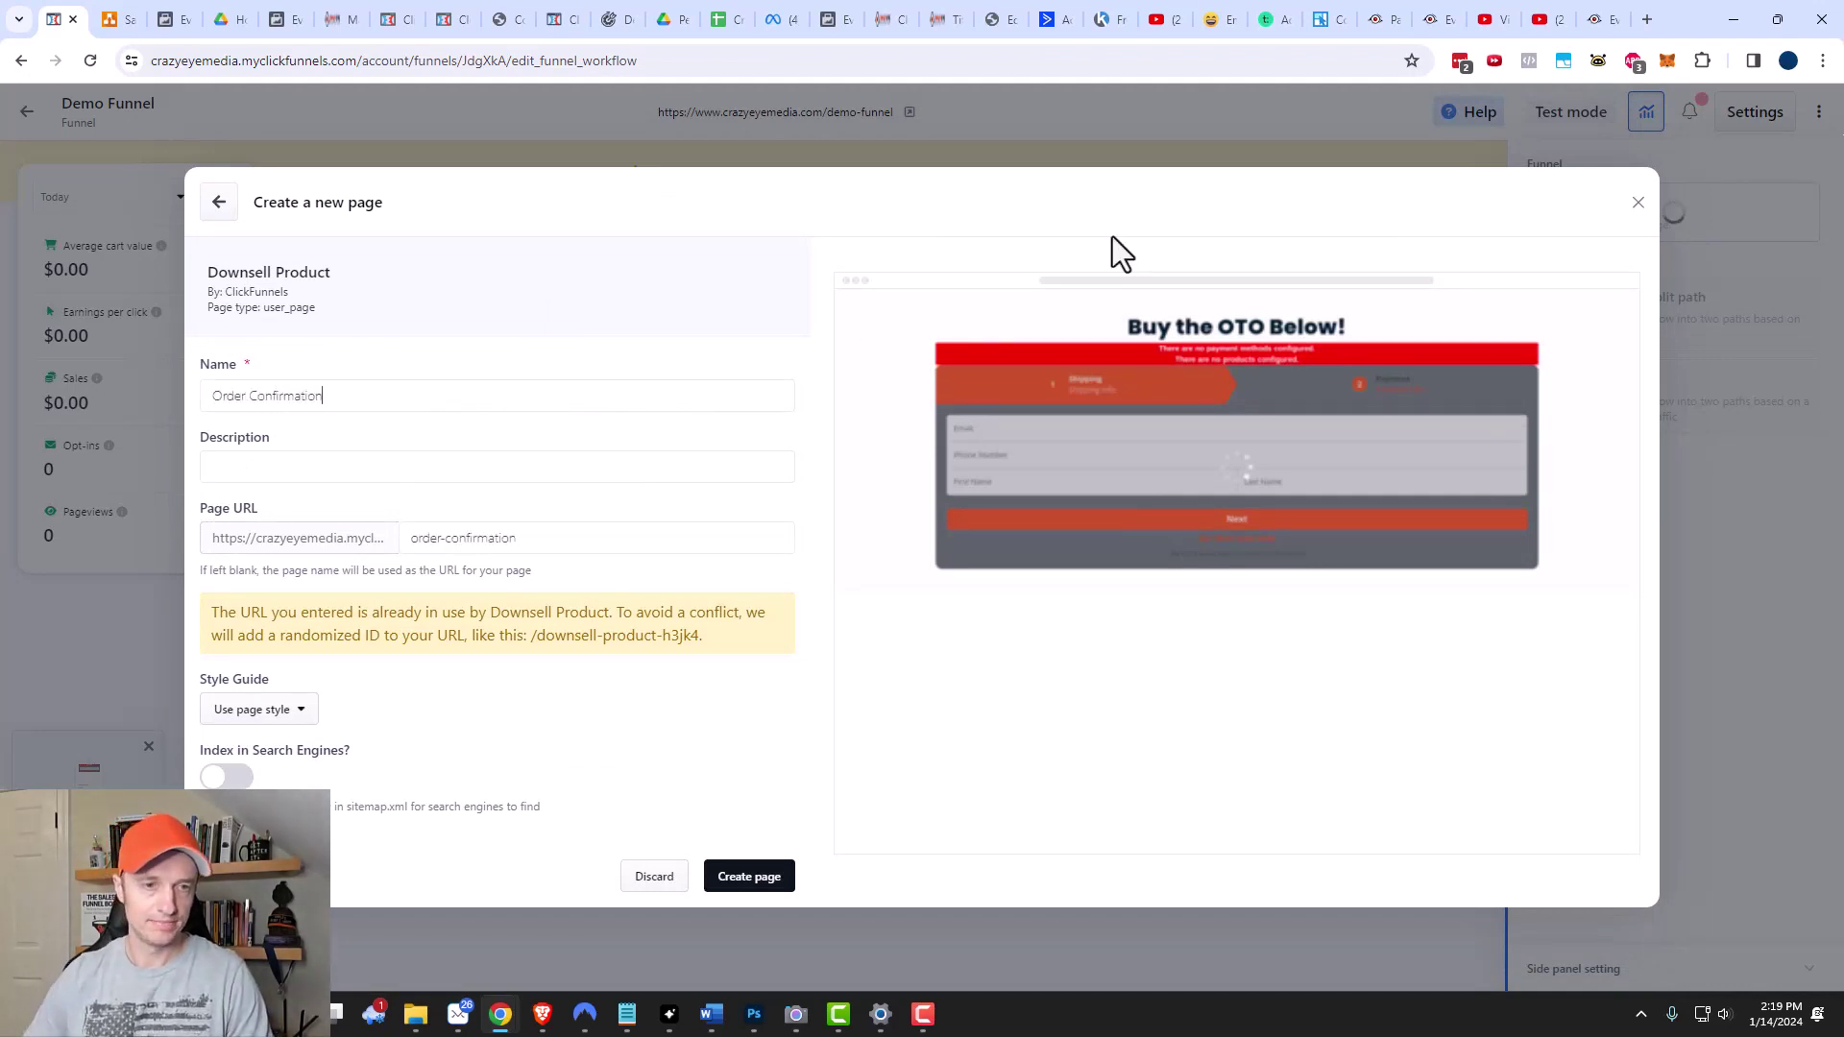
pyautogui.click(443, 540)
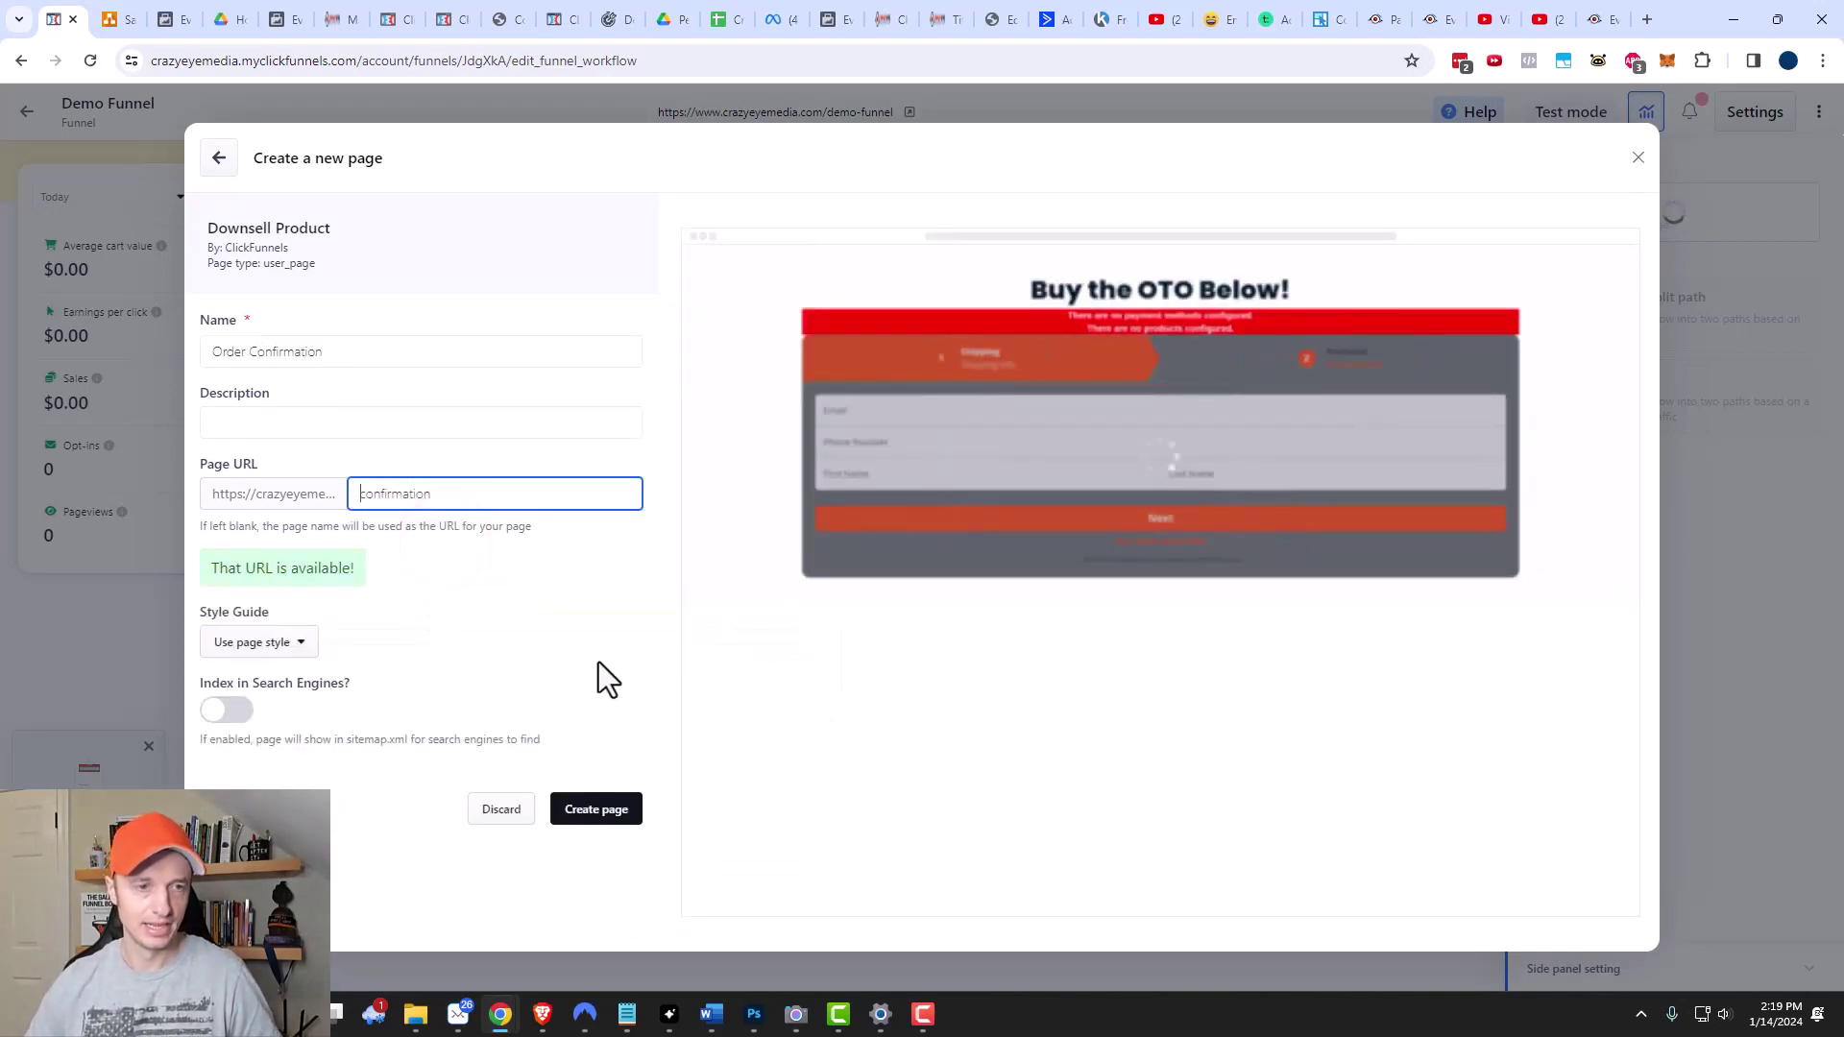
pyautogui.click(598, 661)
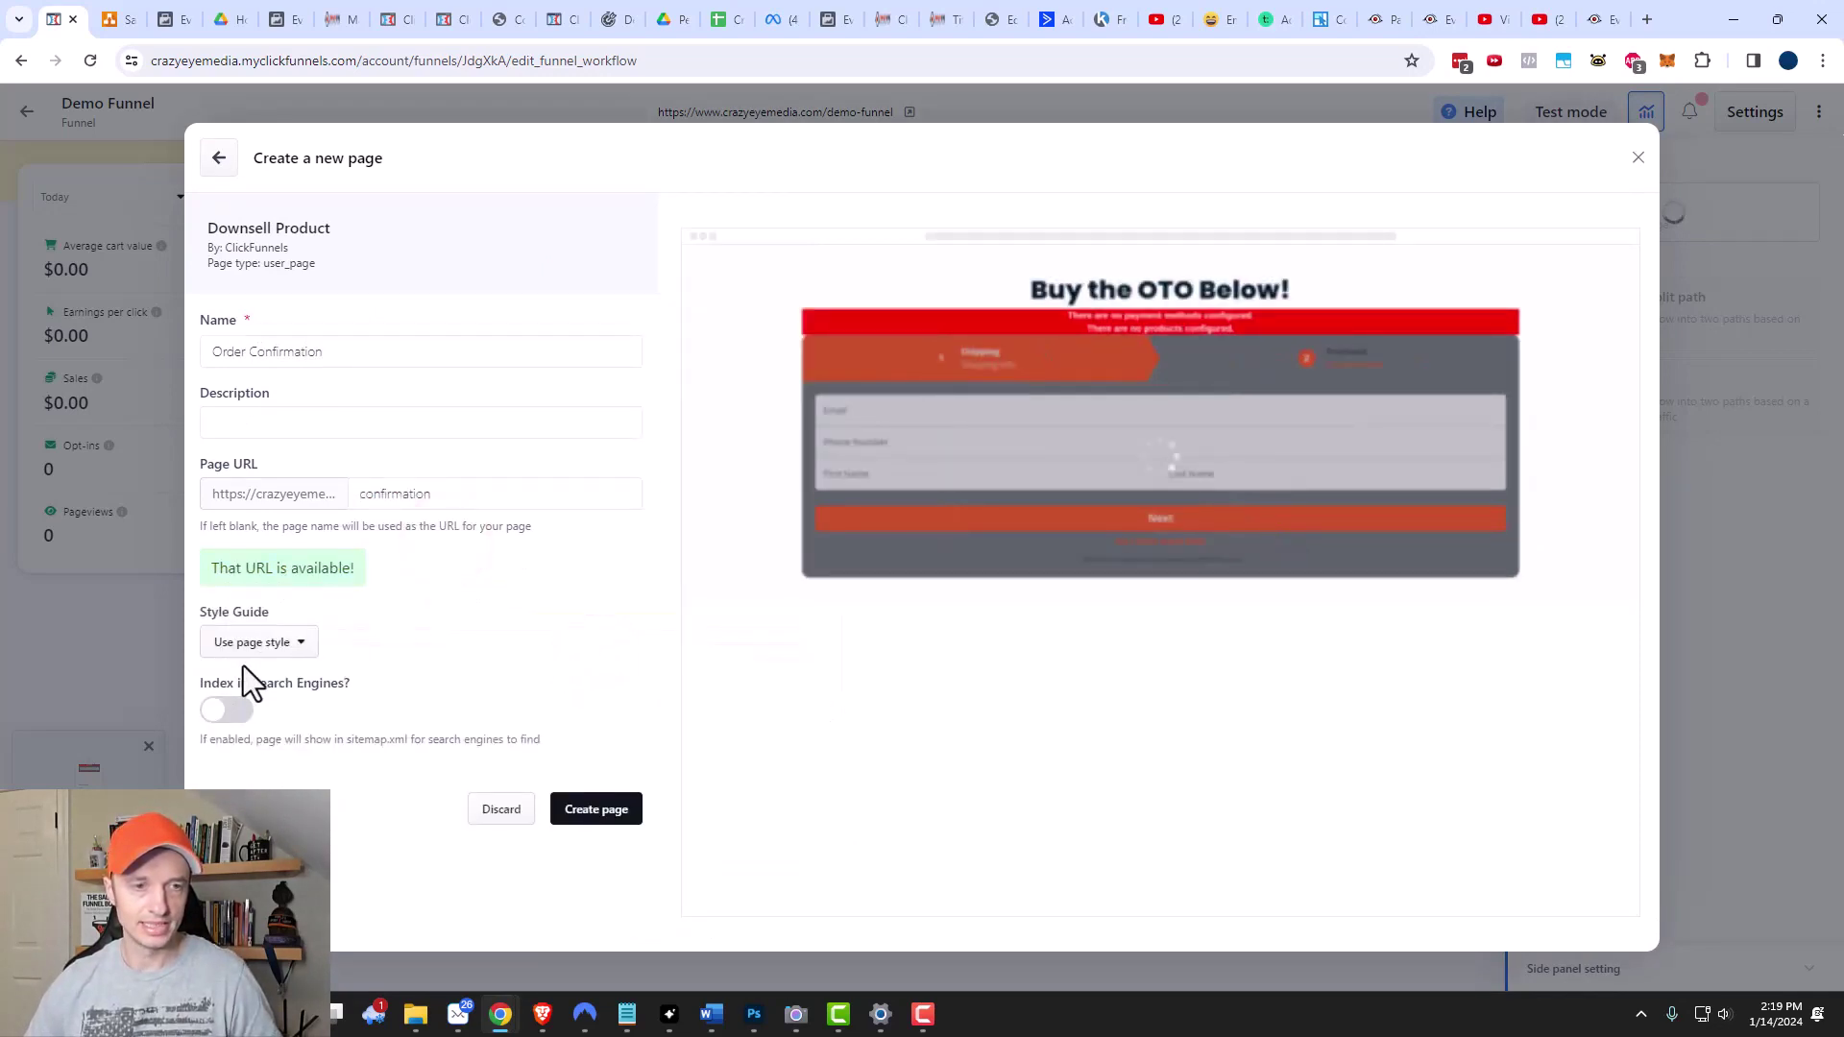
pyautogui.click(598, 811)
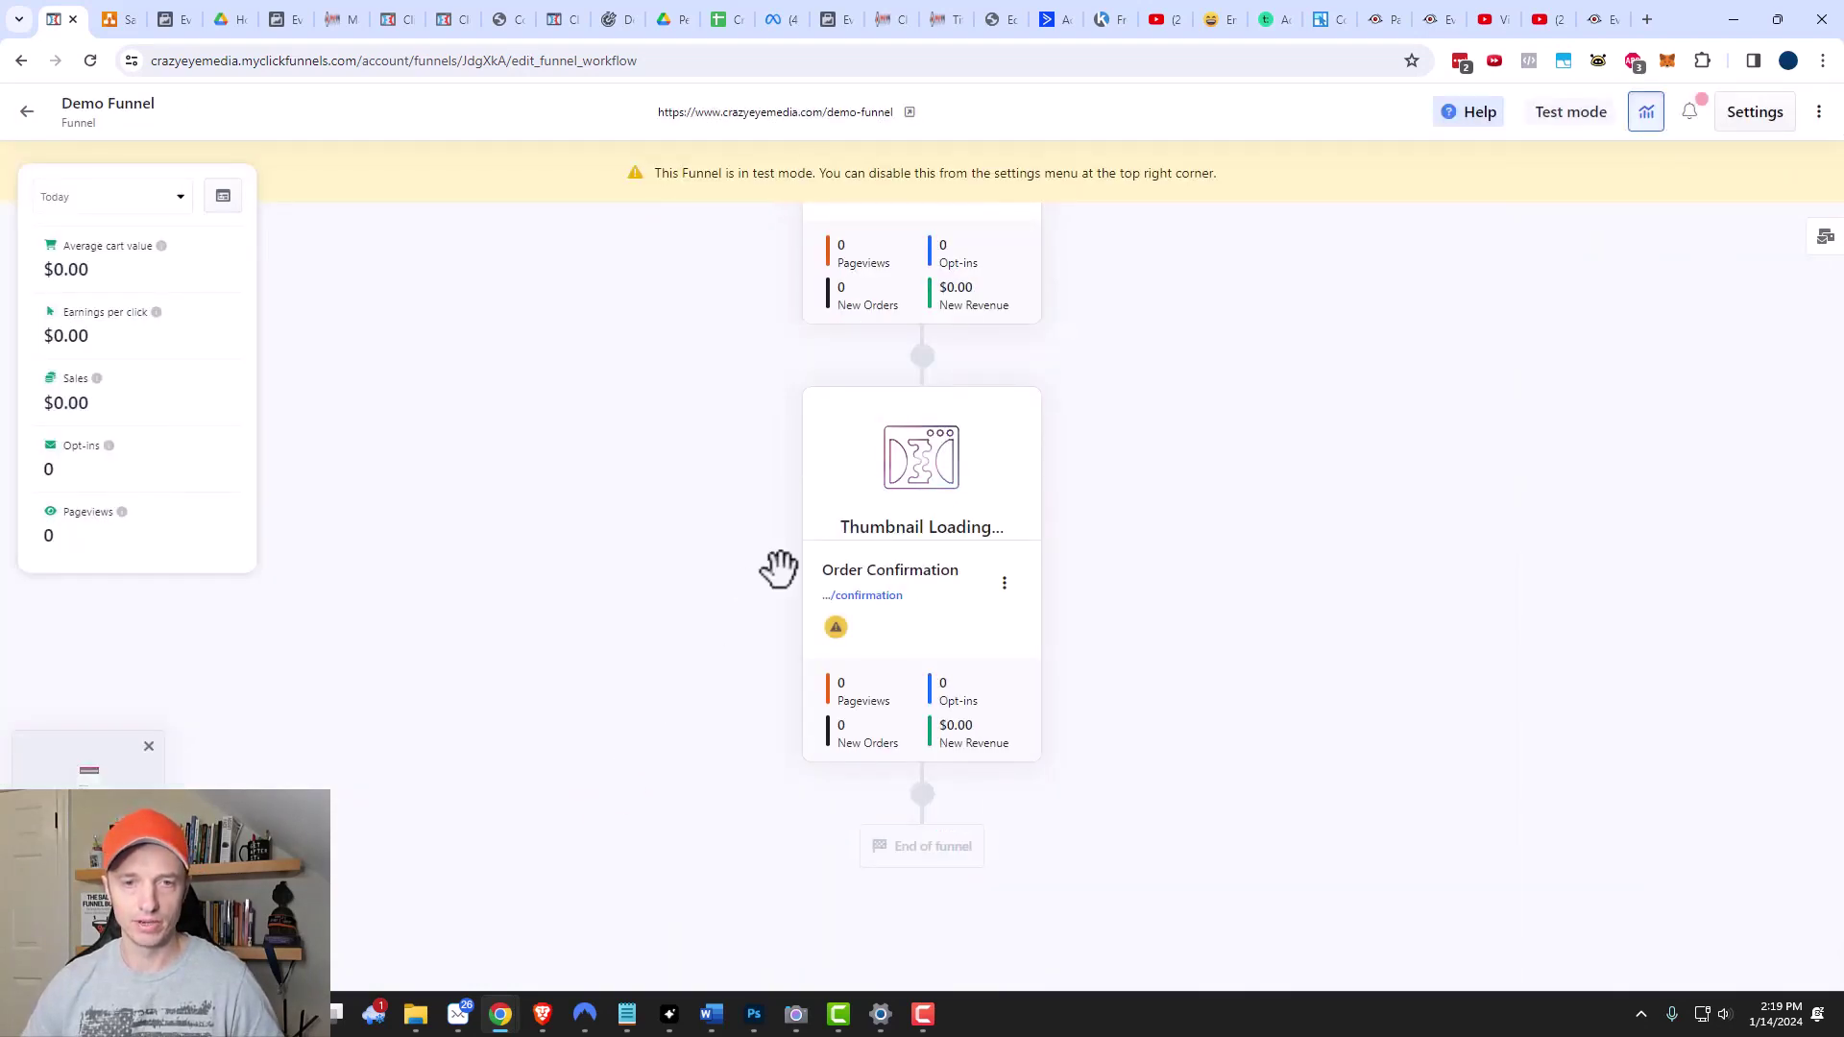
pyautogui.click(939, 433)
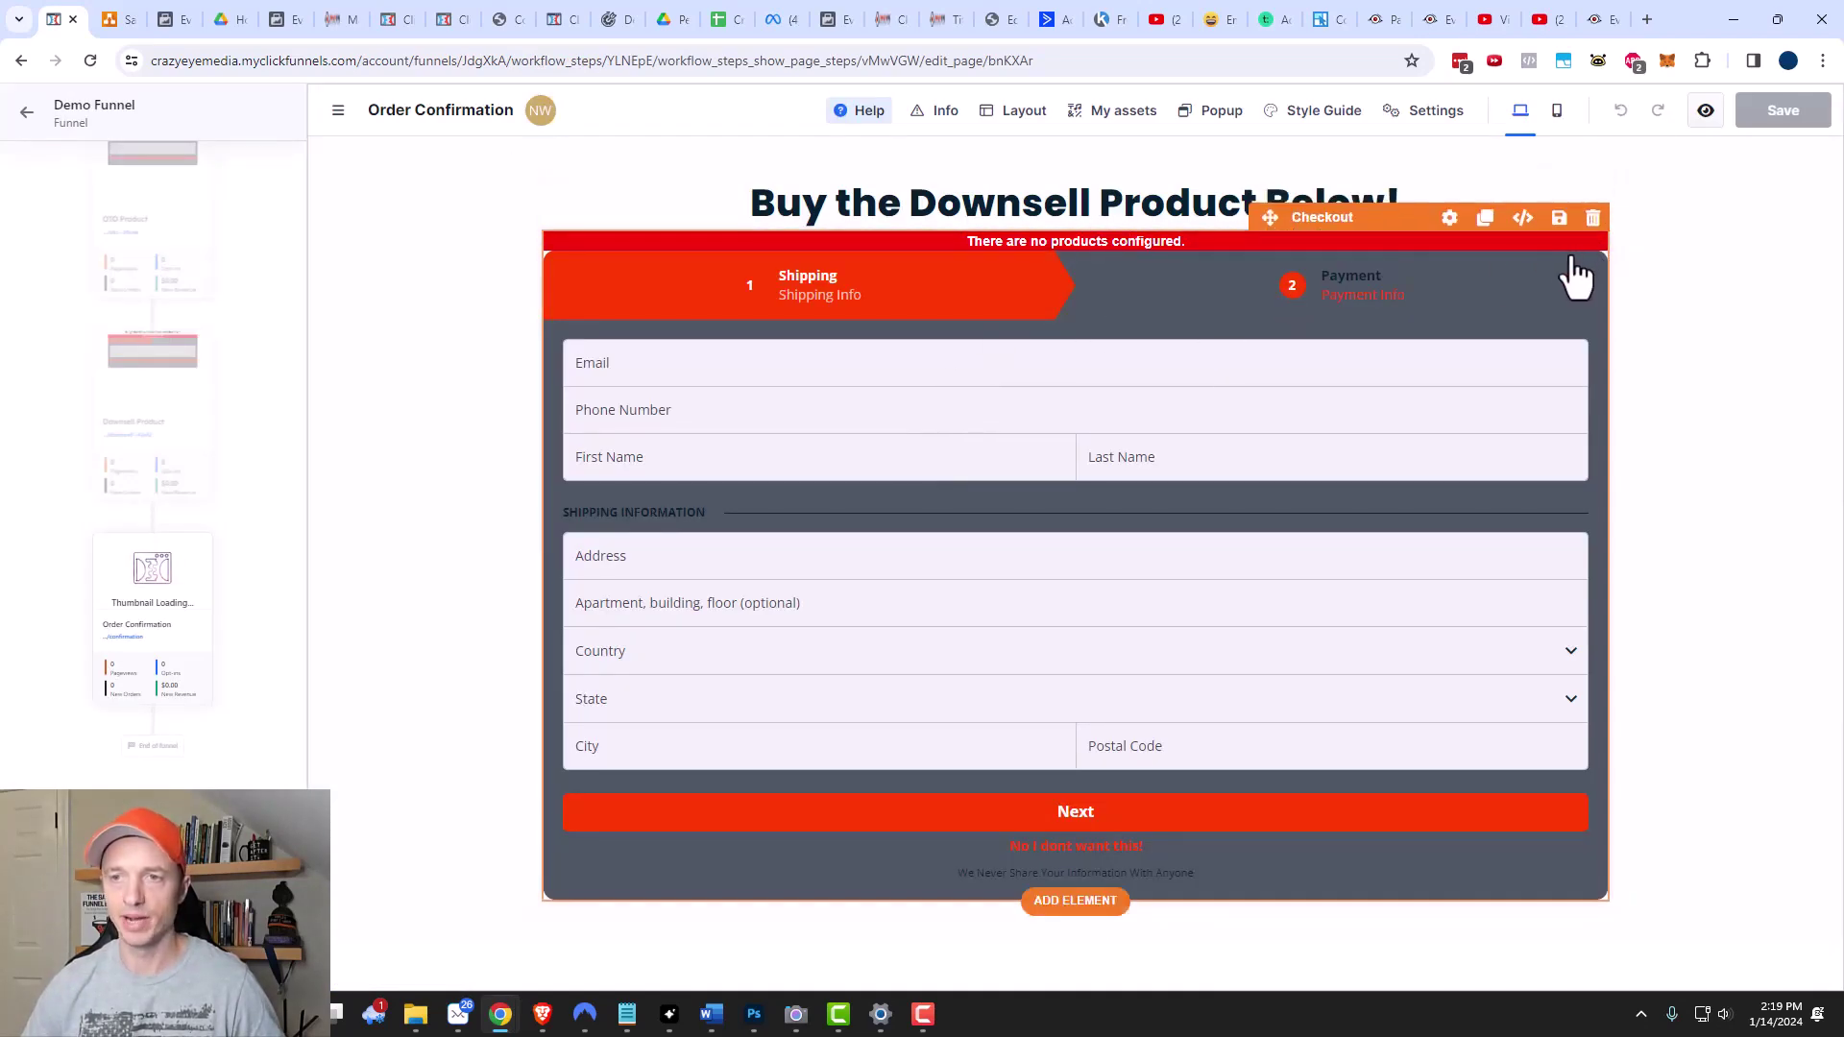
# Delete the checkout form and change the page headline to 'Order Confirmation'.
pyautogui.click(1593, 219)
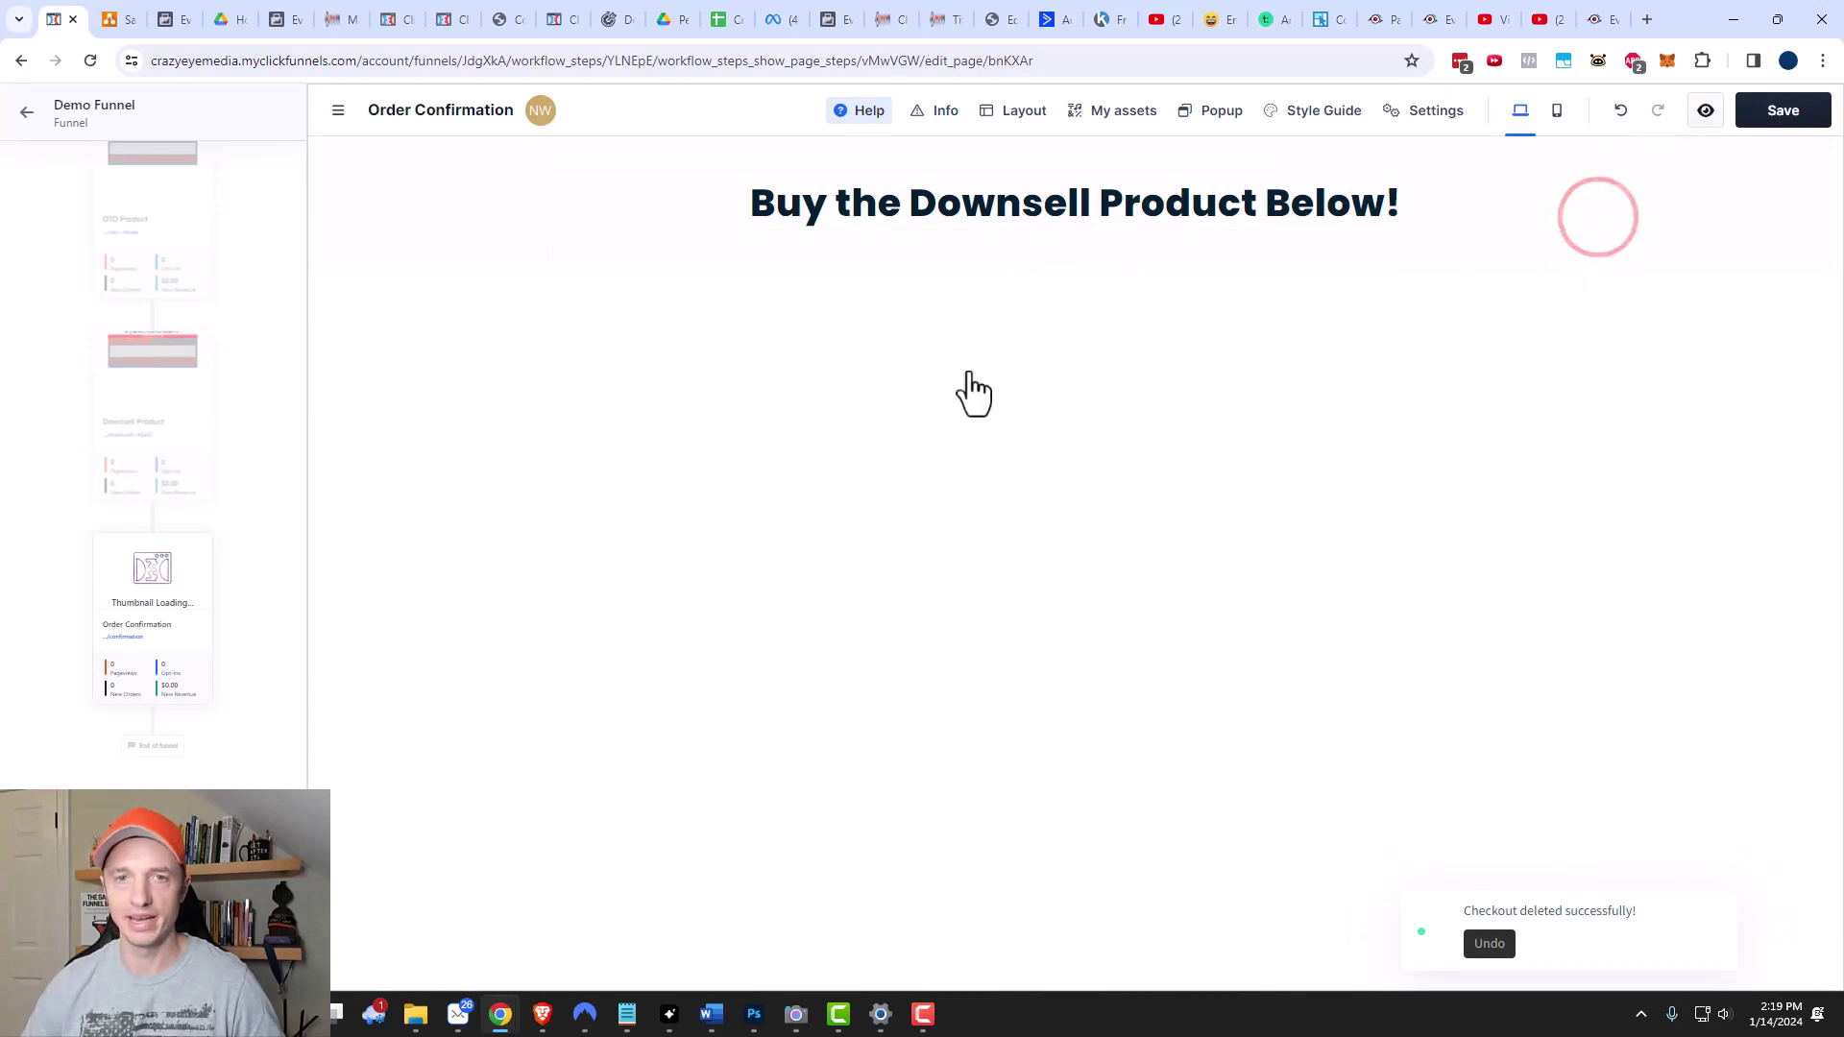
pyautogui.click(816, 207)
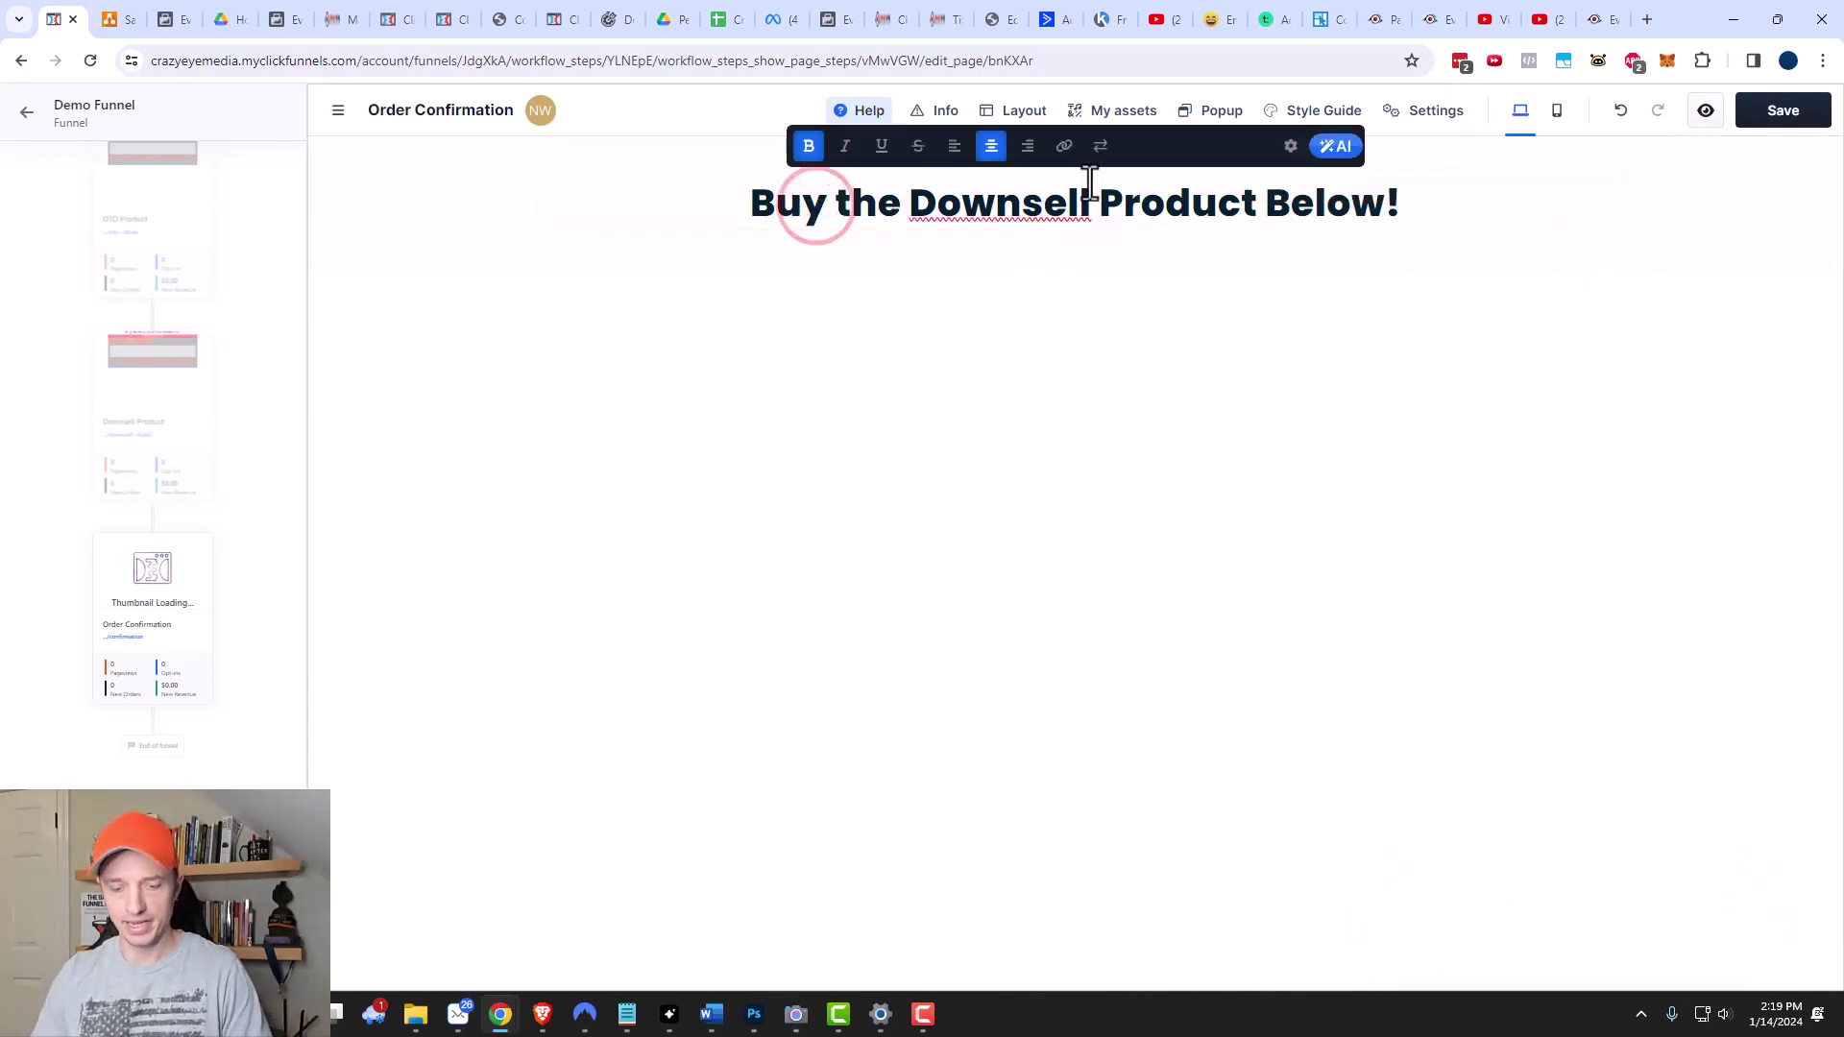
pyautogui.hotkey('ctrl', 'a')
pyautogui.write('Order Confirmation')
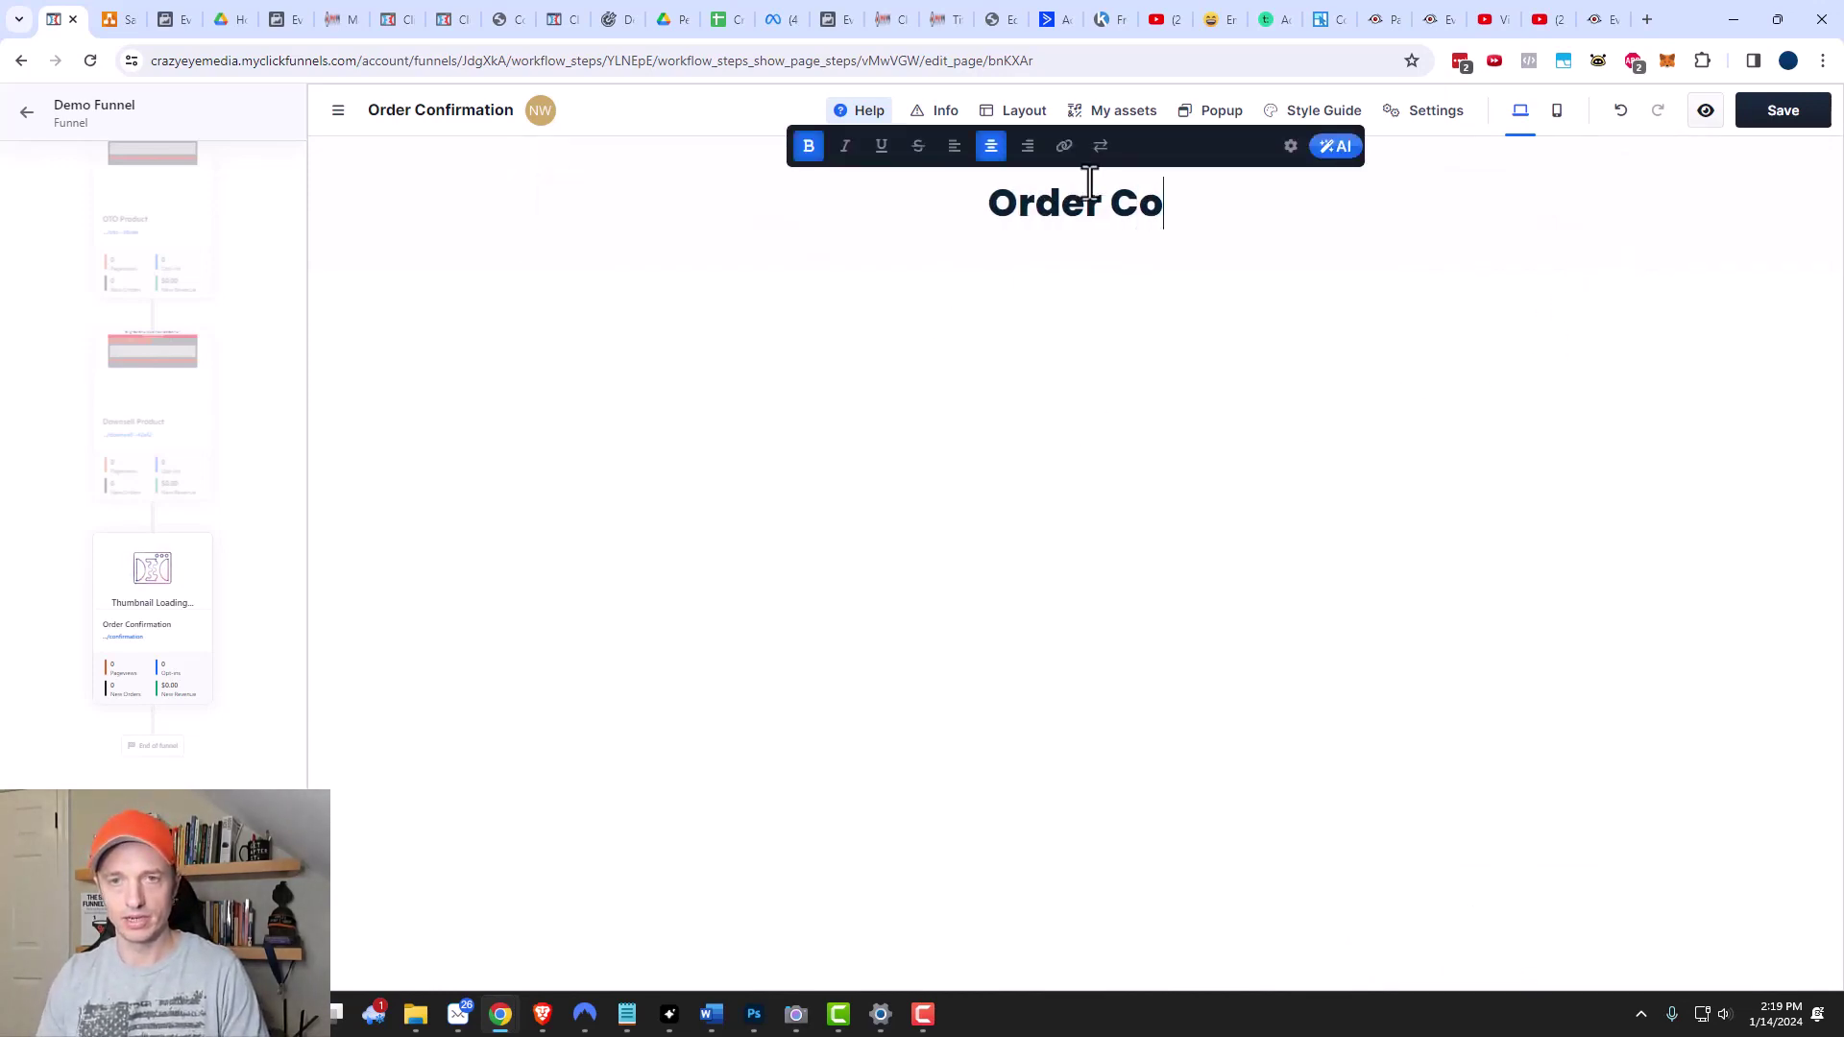
pyautogui.click(1082, 347)
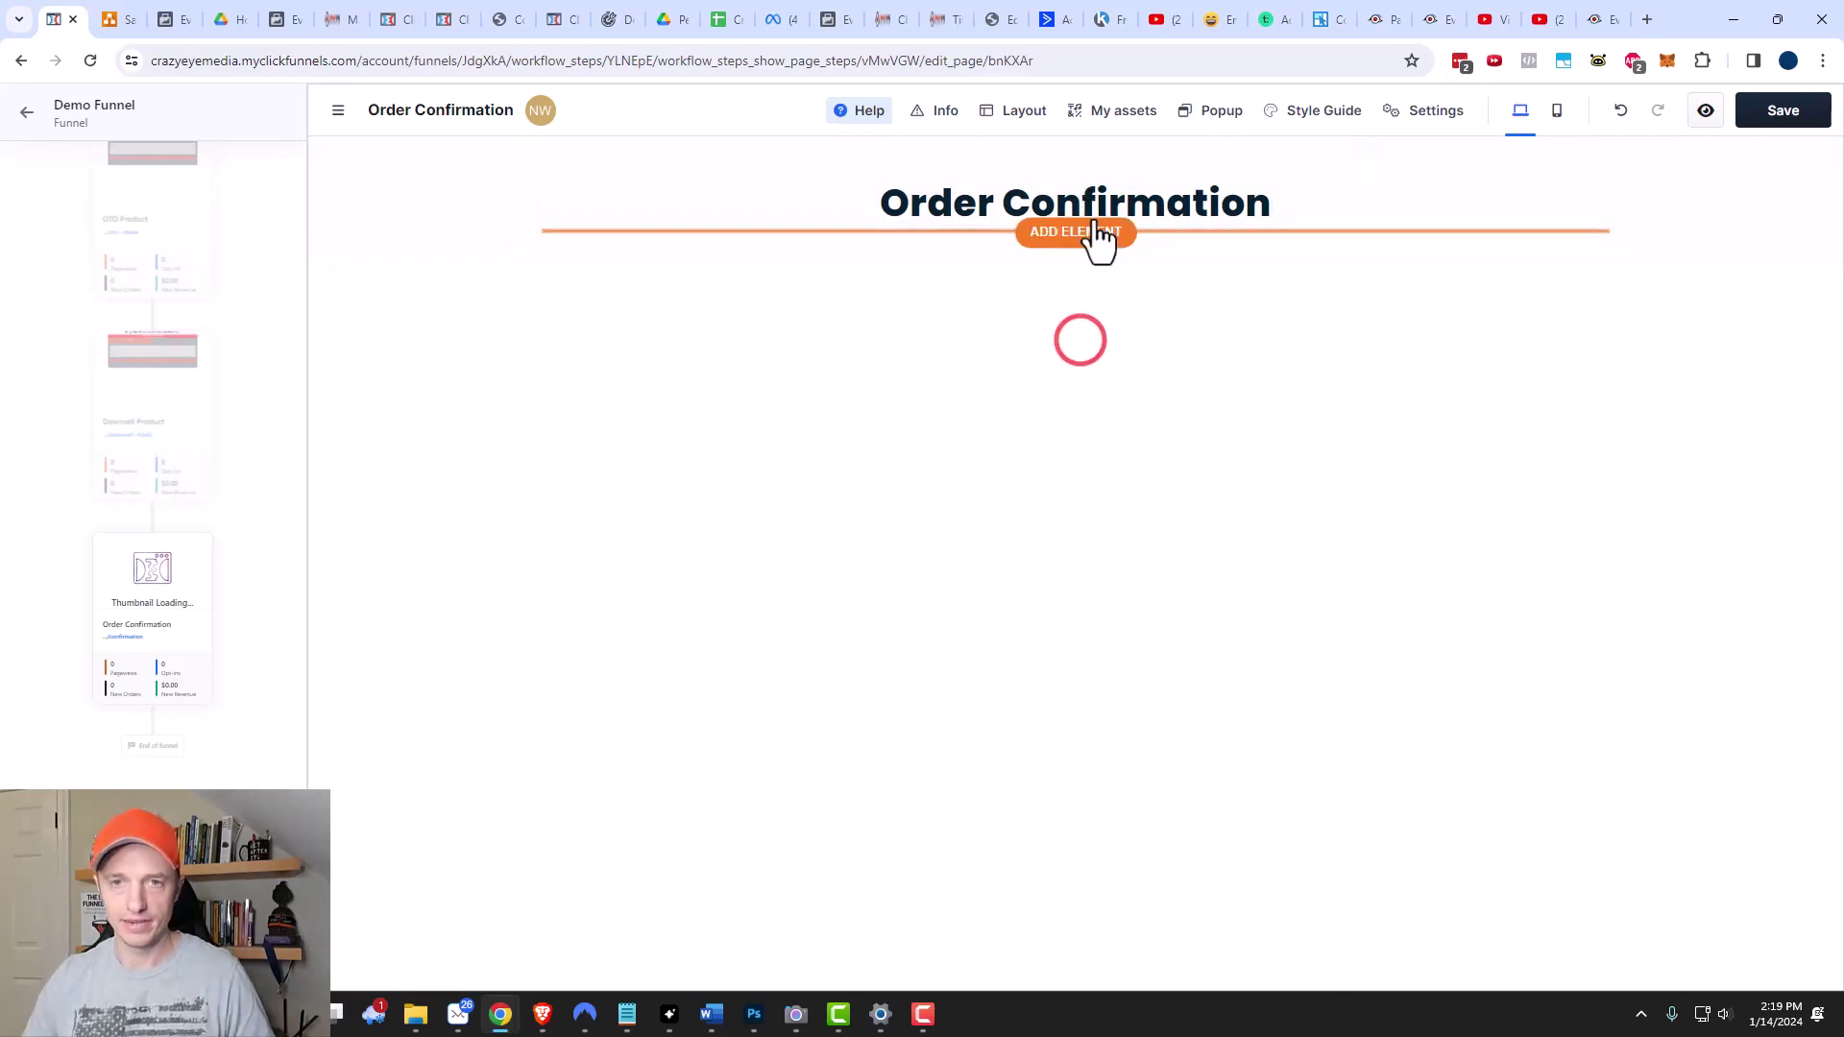
# Insert an order confirmation block below the headline, review its settings, and save the page.
pyautogui.click(1088, 229)
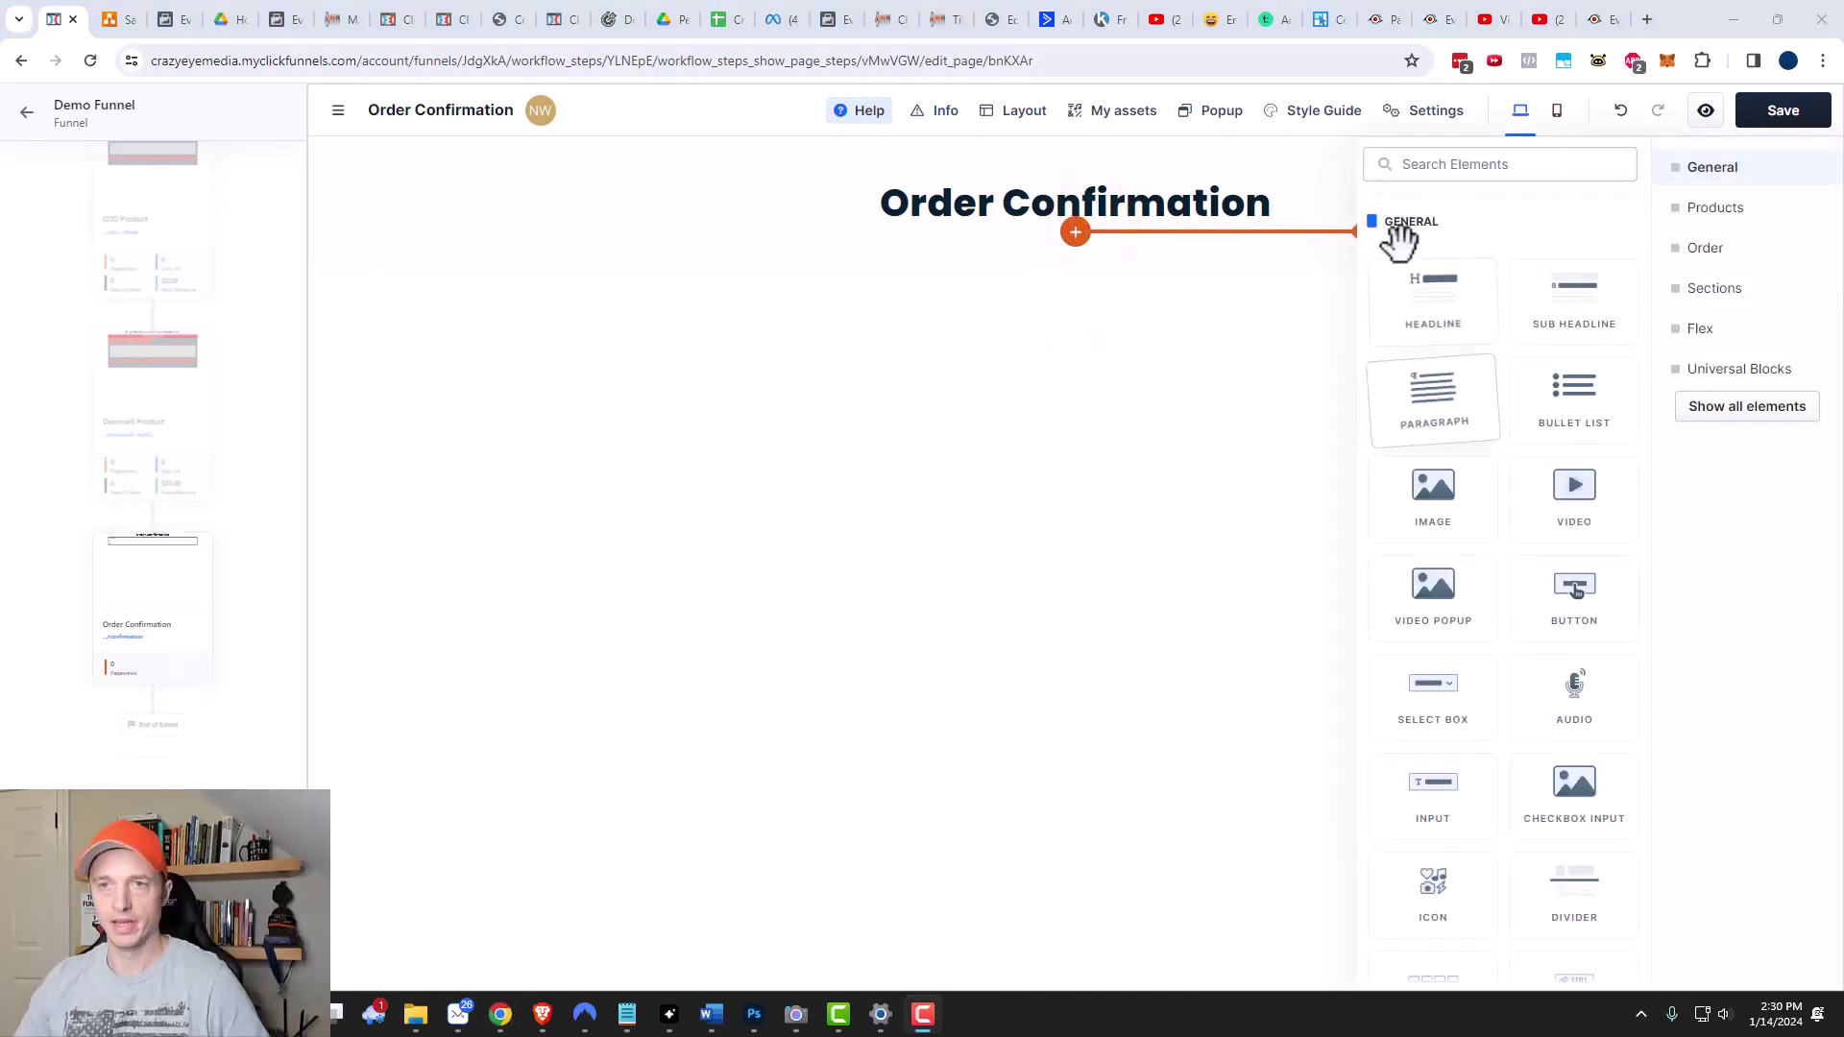
pyautogui.write('conf')
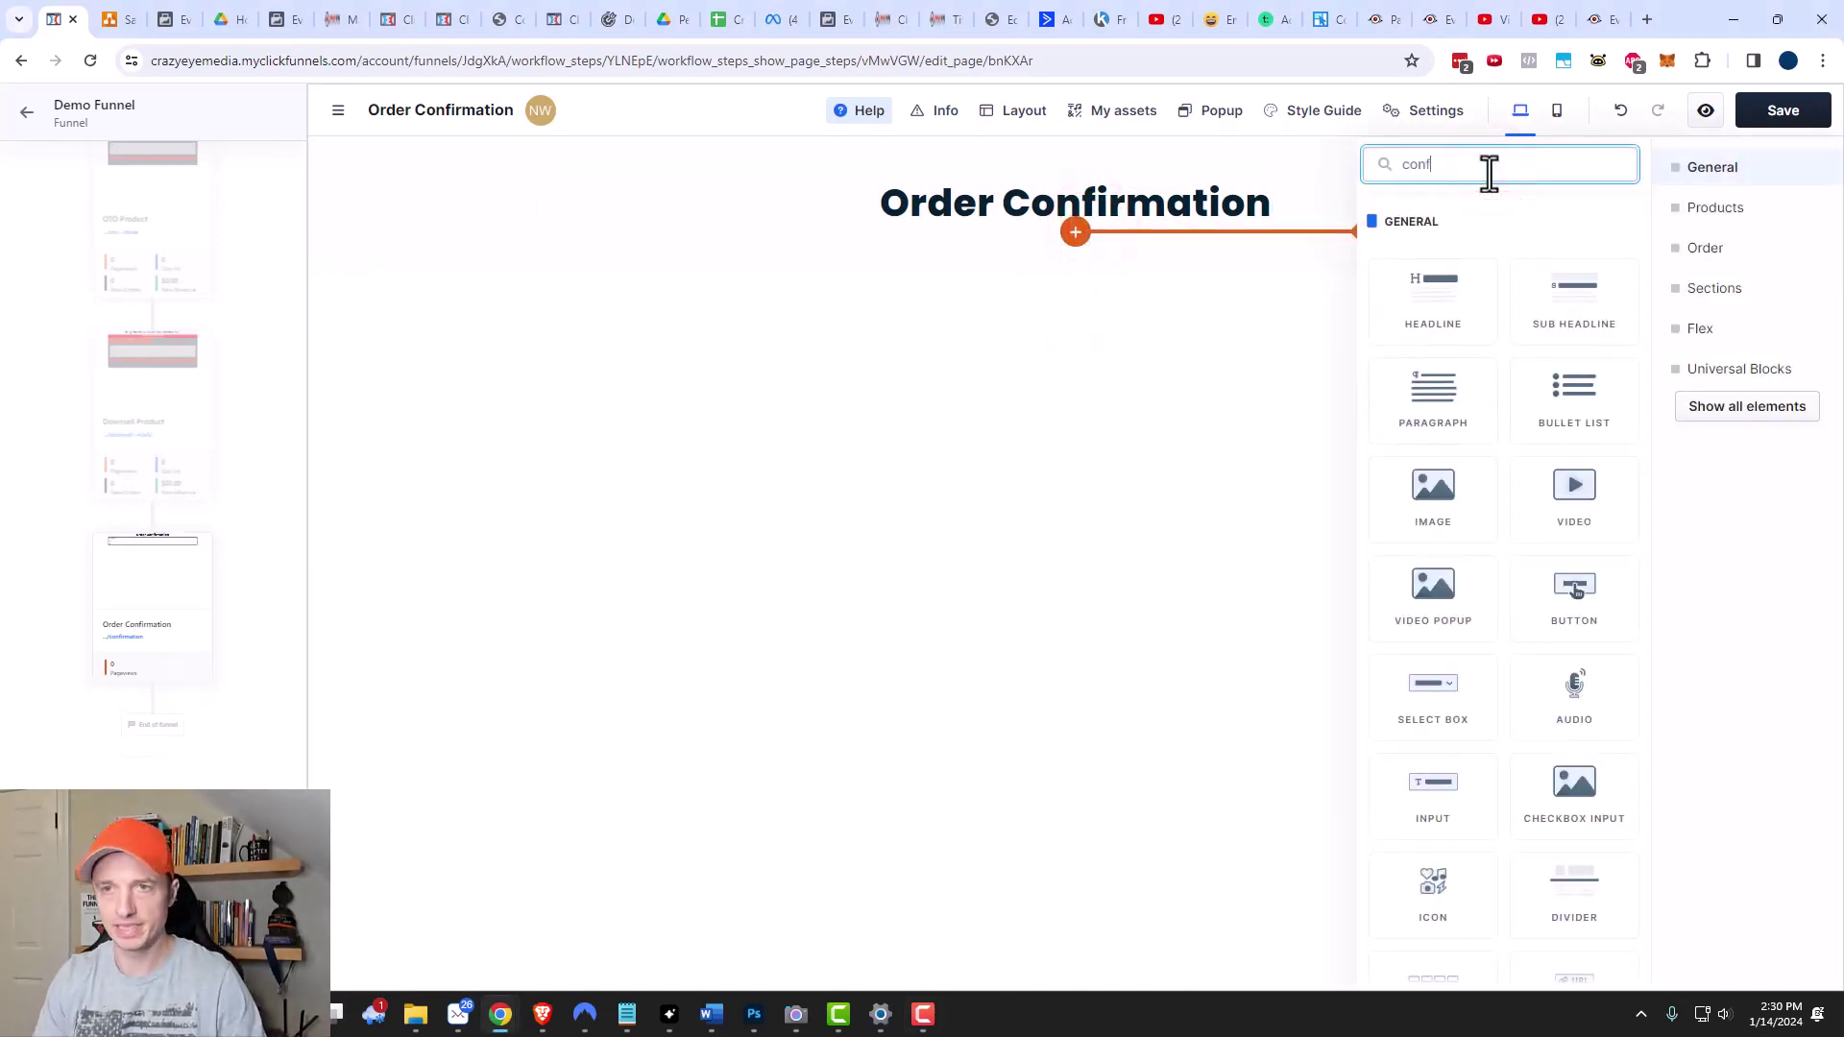
pyautogui.write('i')
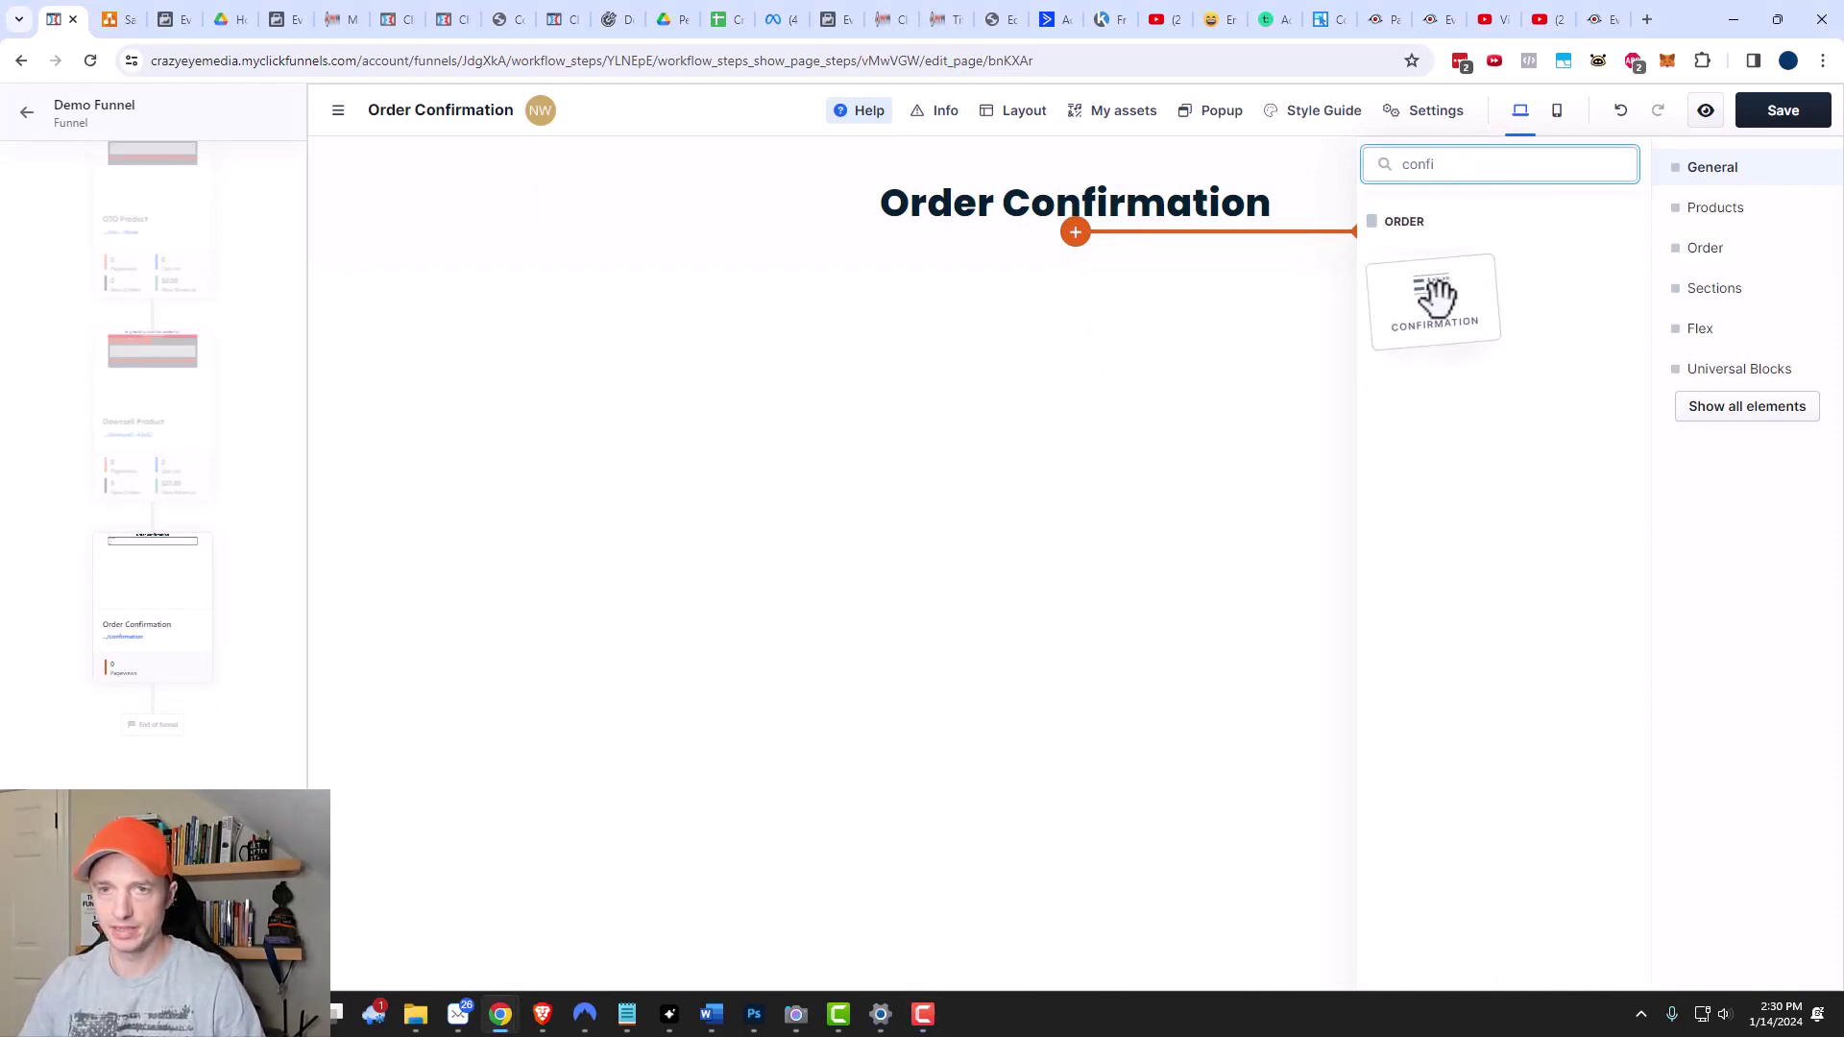
pyautogui.click(1434, 293)
pyautogui.click(1207, 391)
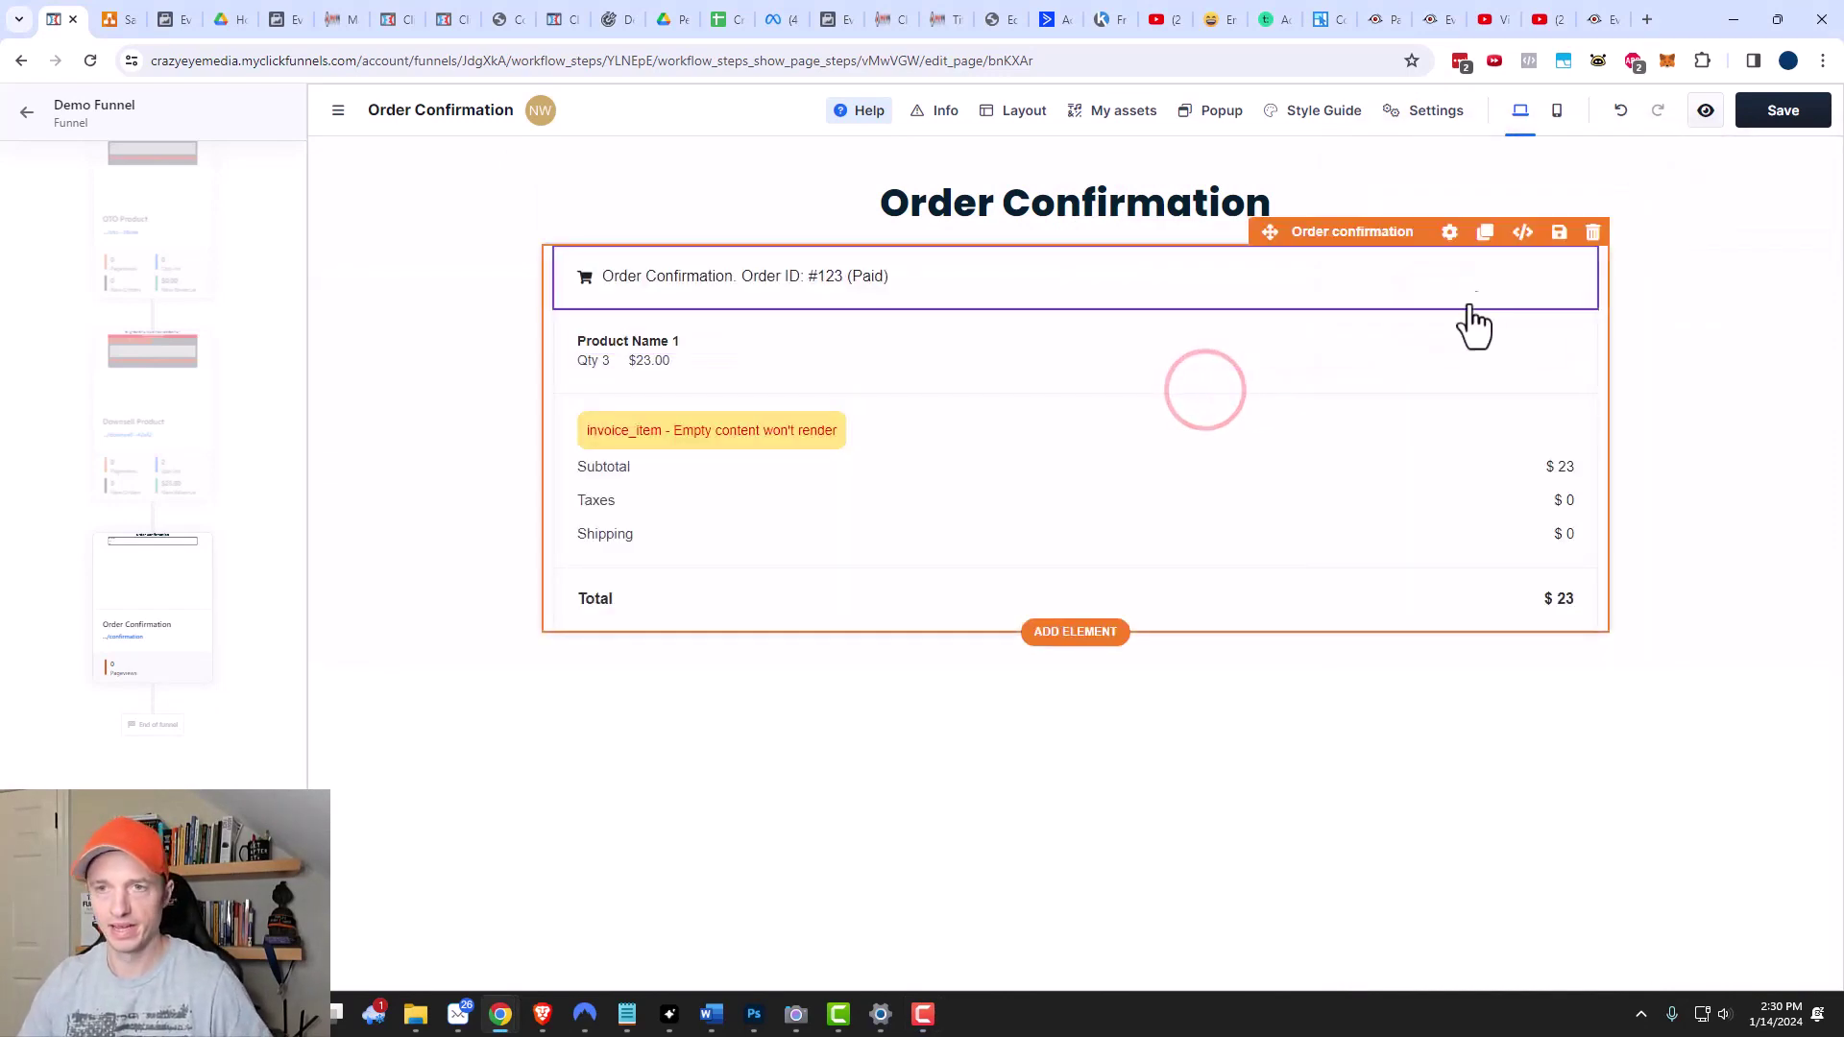
pyautogui.click(1448, 234)
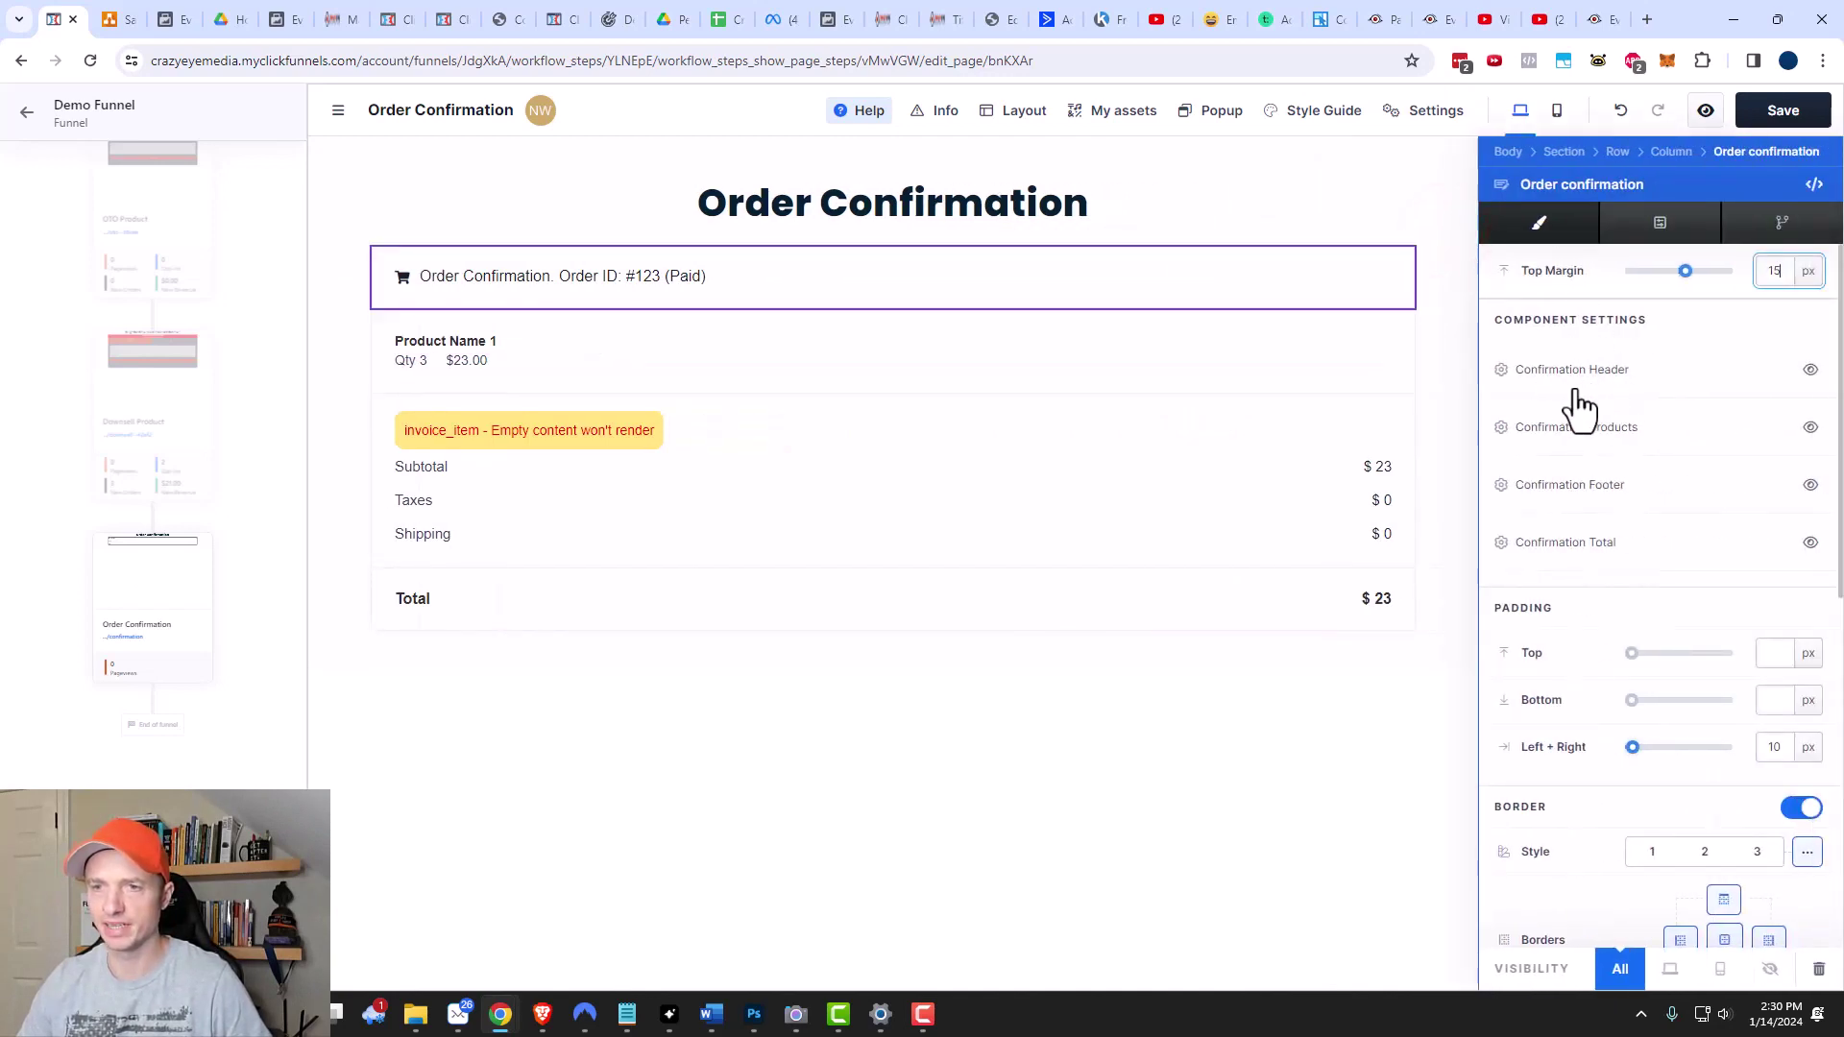
pyautogui.scroll(-1, 1590, 398)
pyautogui.scroll(-5, 1605, 403)
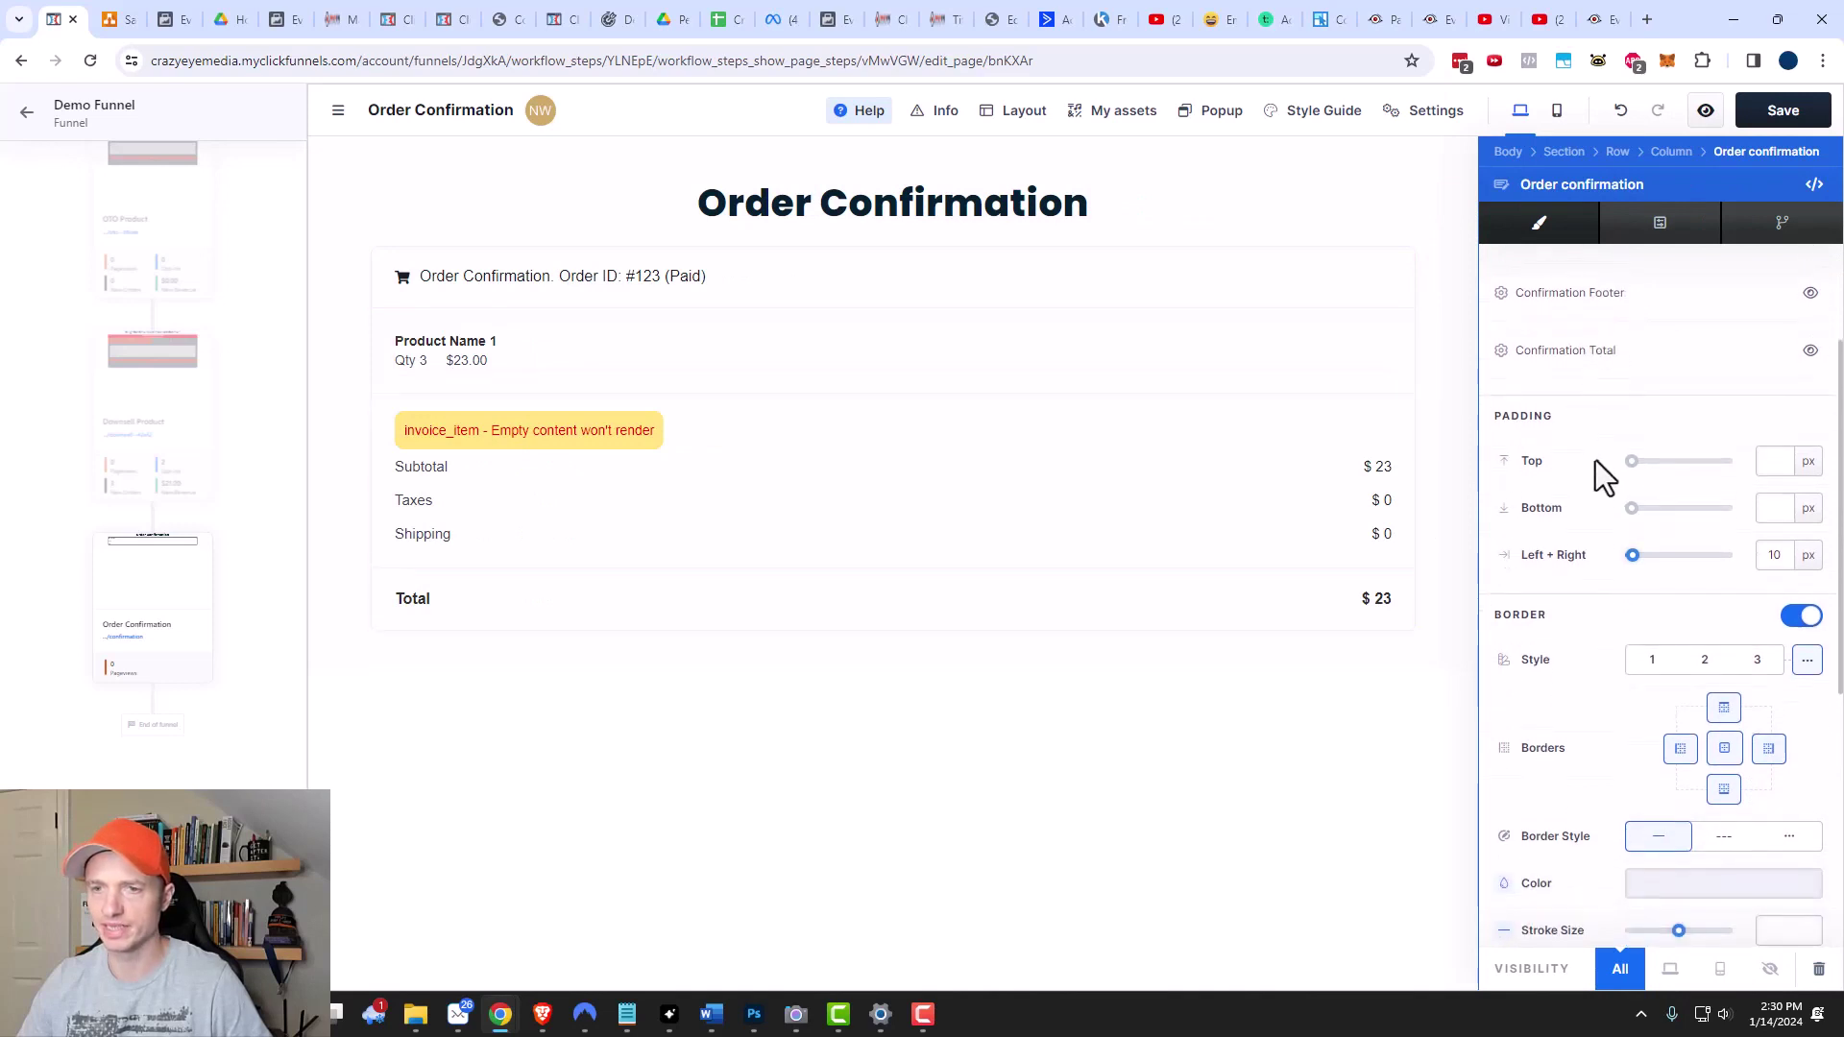
pyautogui.scroll(-2, 1622, 576)
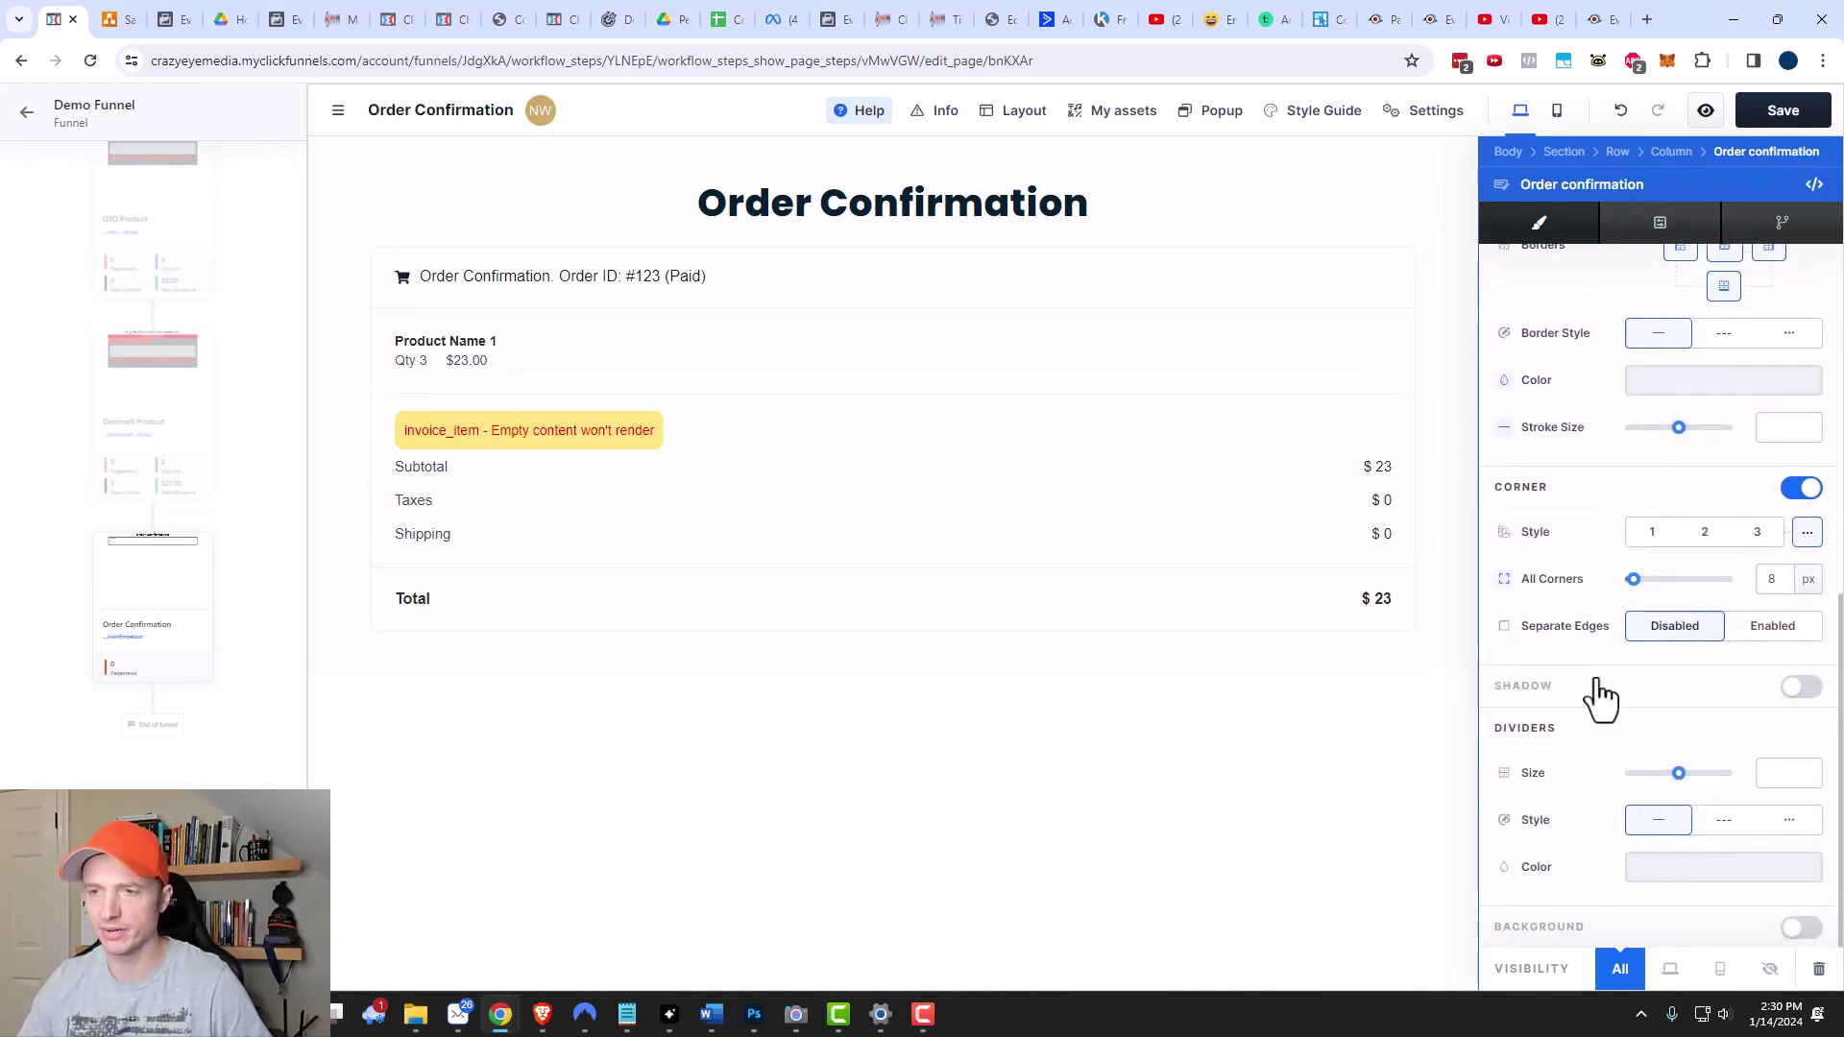
pyautogui.scroll(6, 1614, 712)
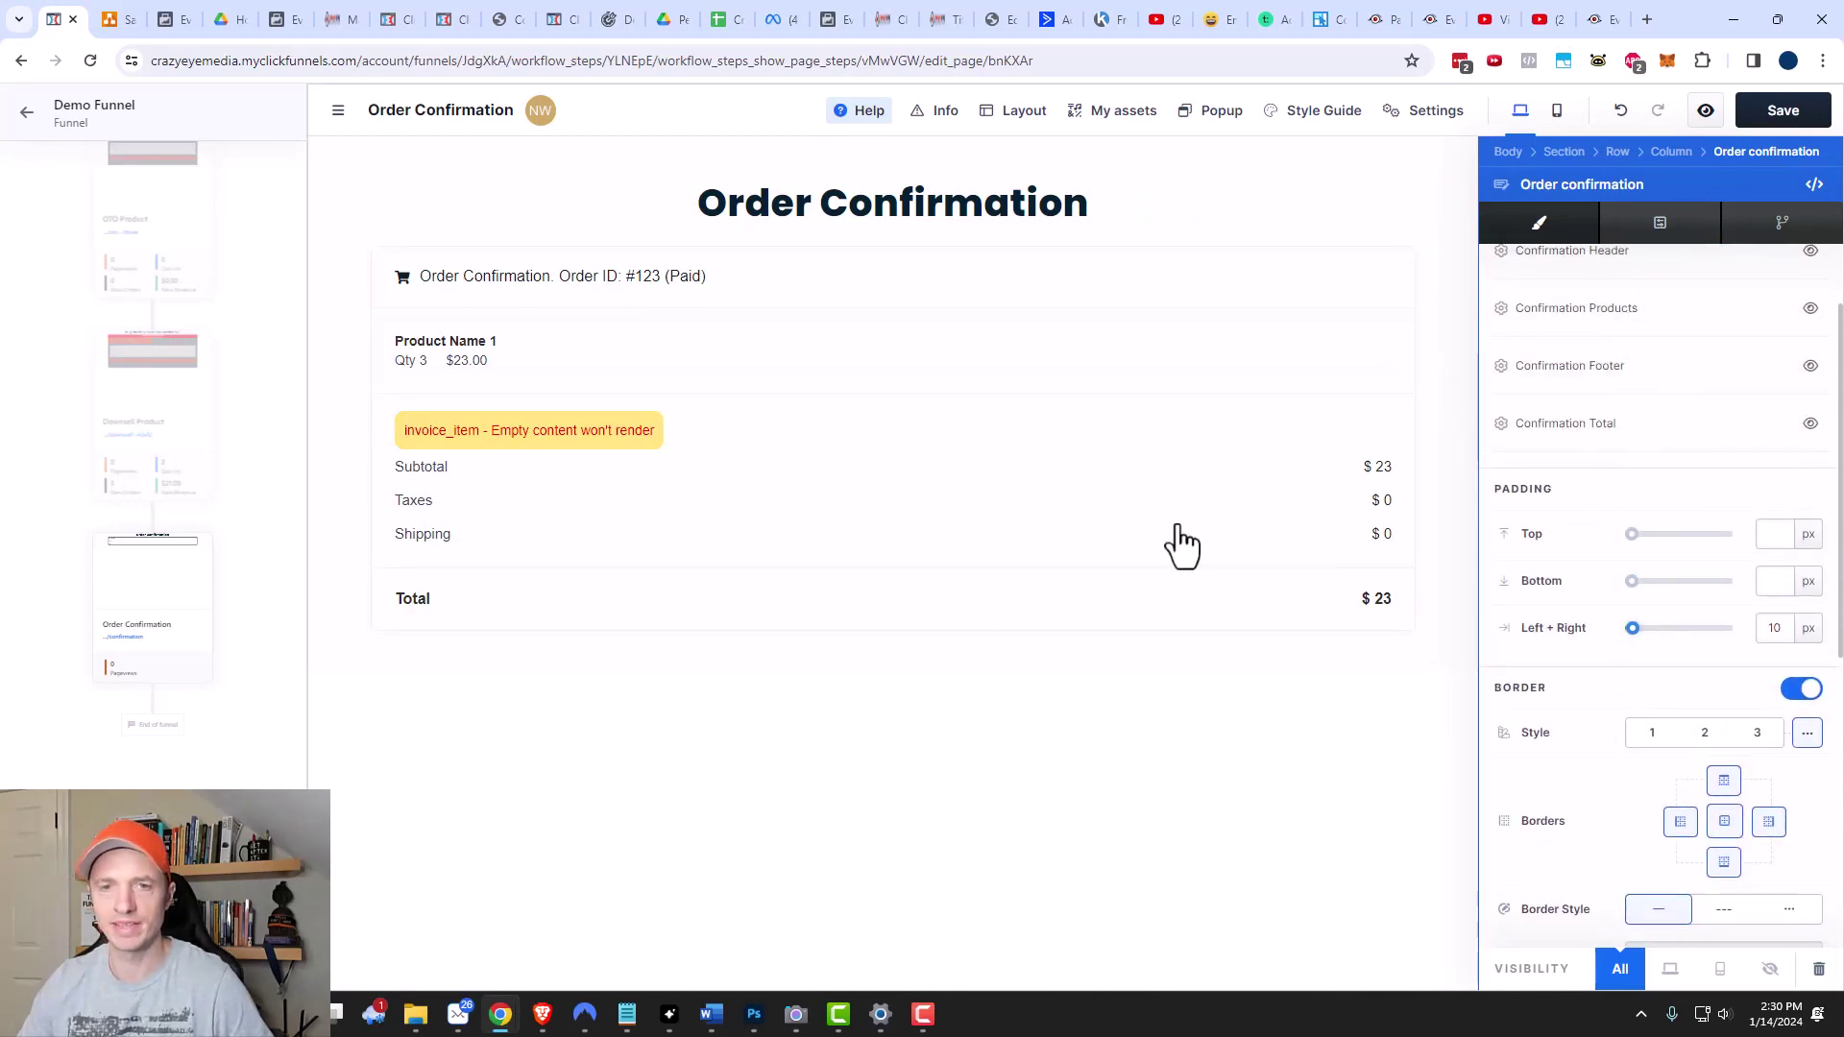
pyautogui.click(1247, 759)
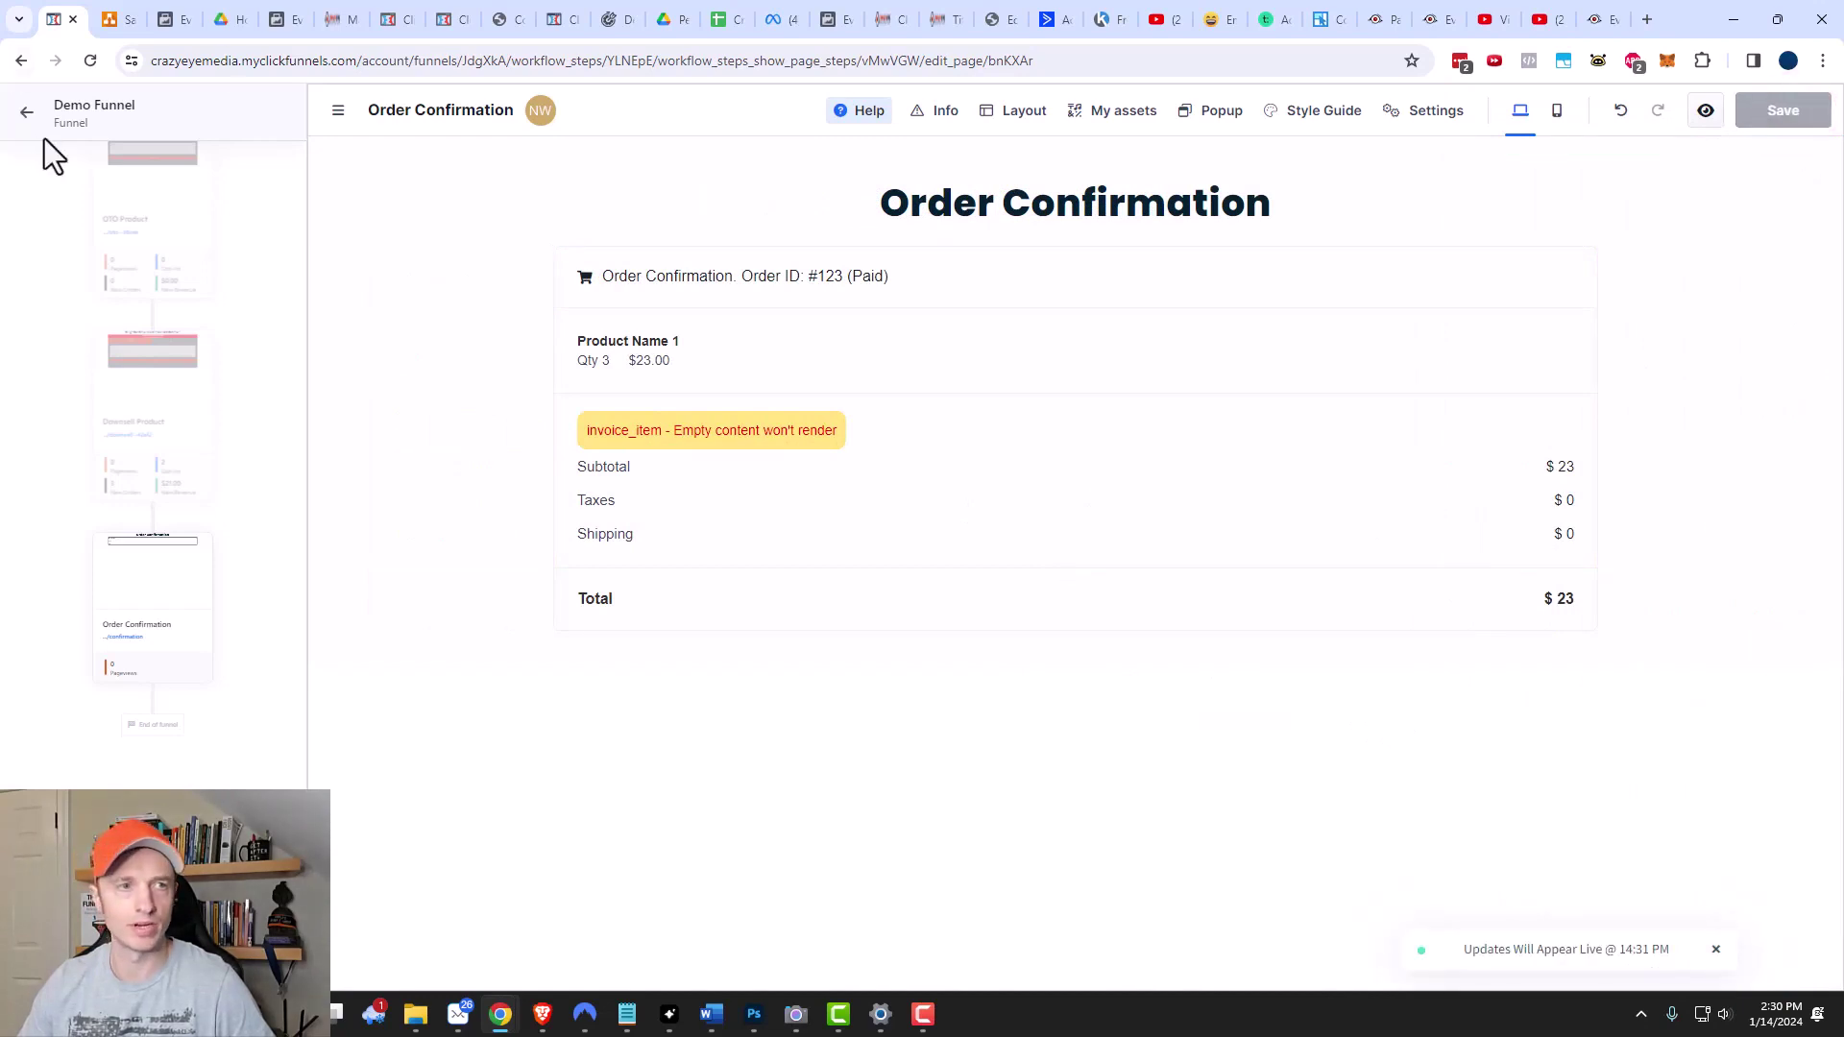
pyautogui.click(27, 111)
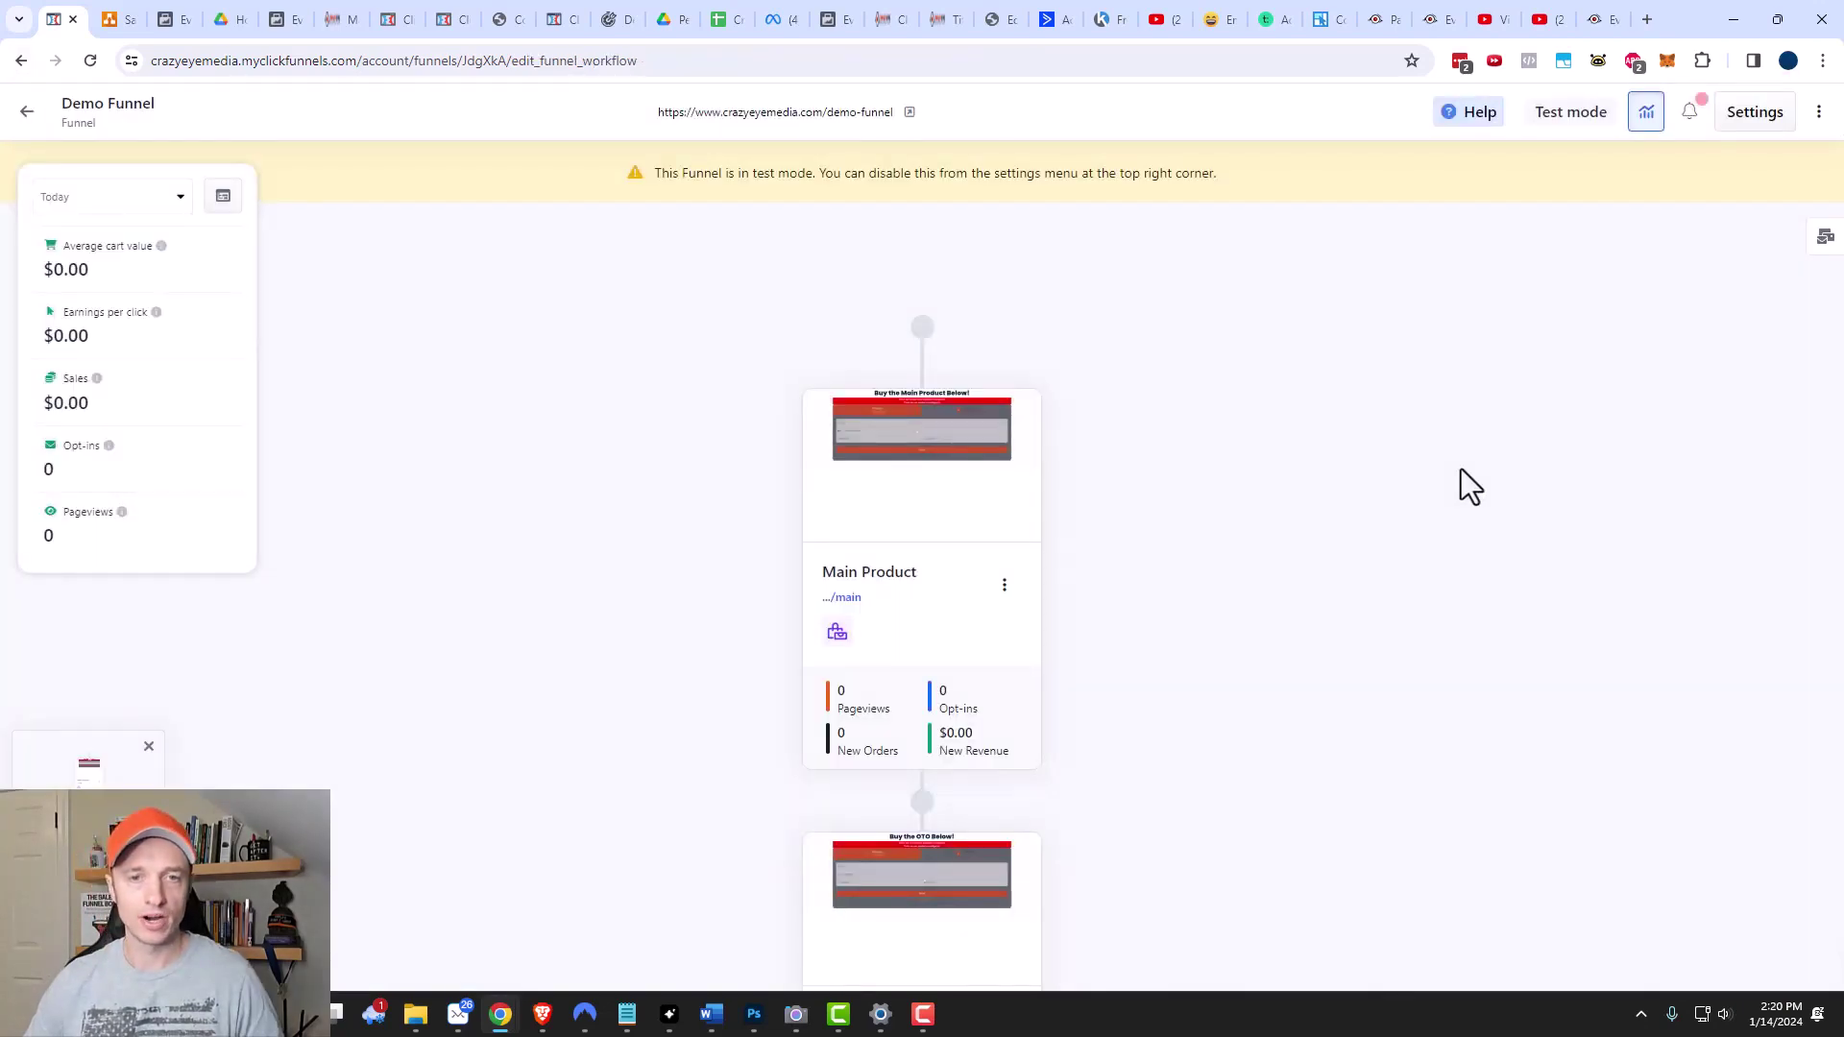
pyautogui.moveTo(925, 419)
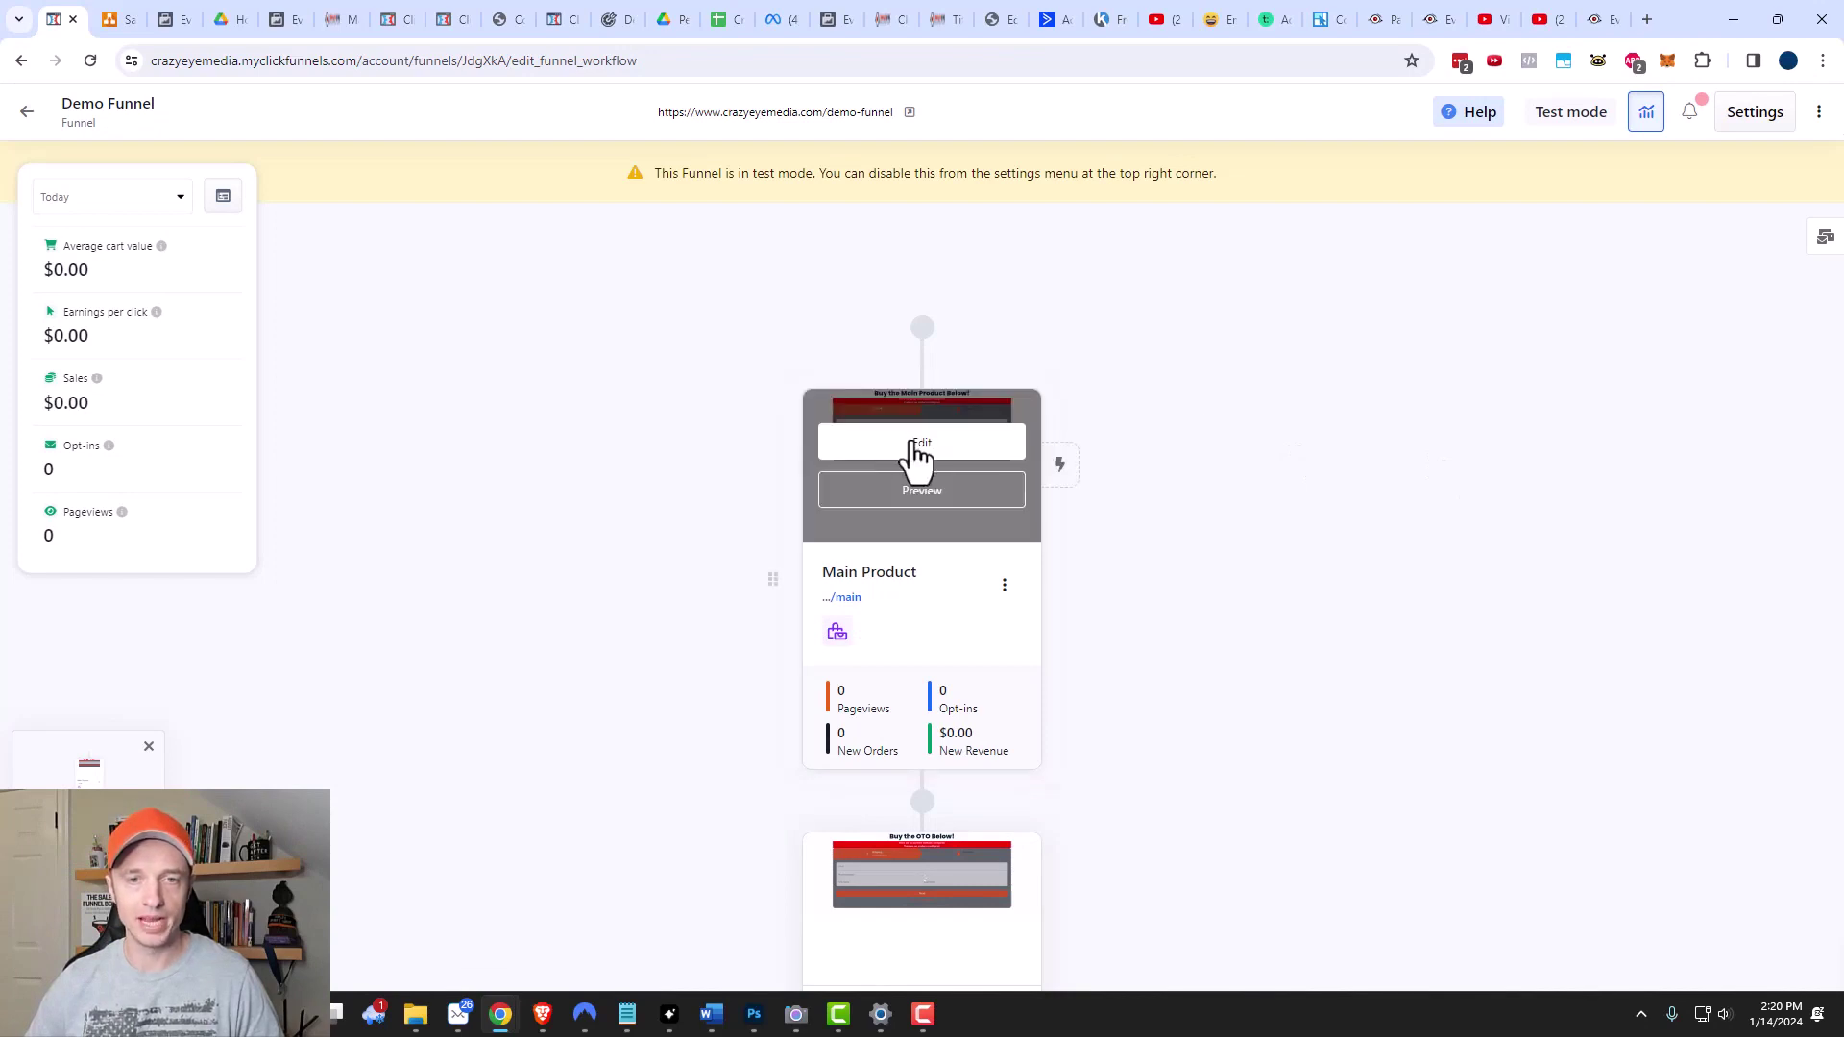
pyautogui.scroll(-3, 917, 451)
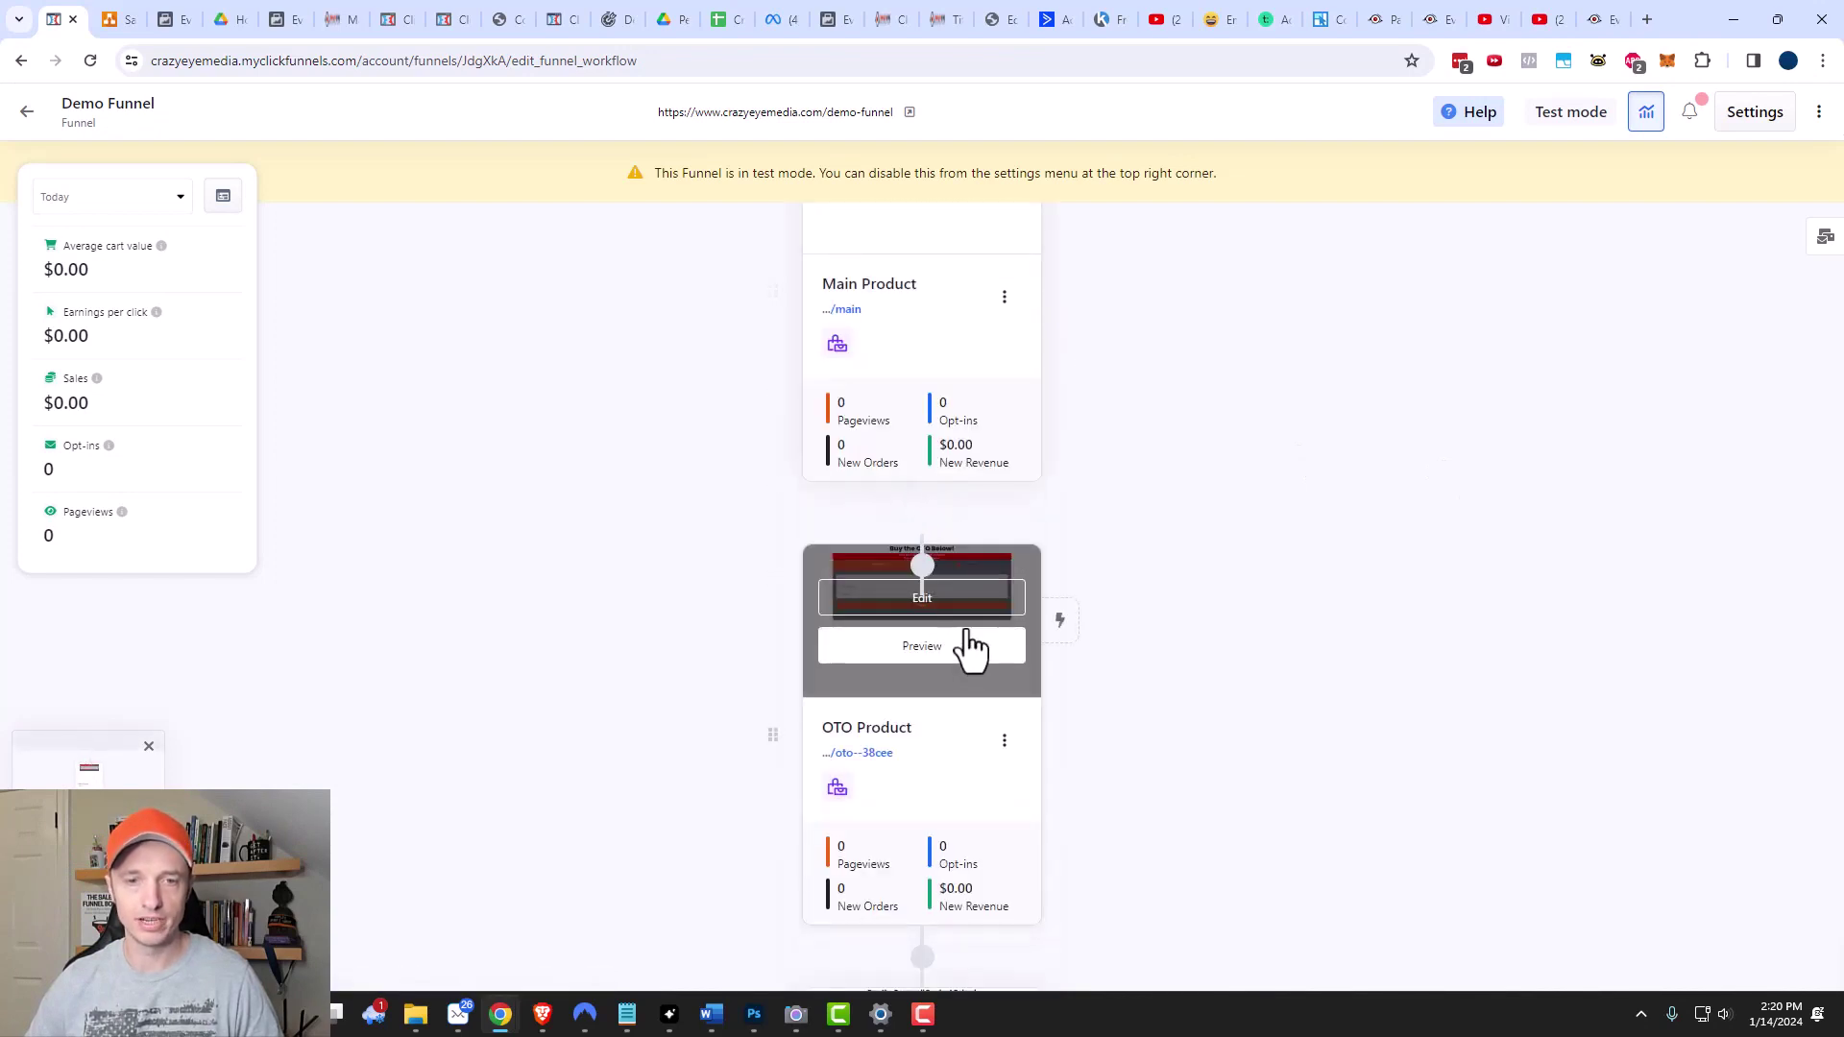
pyautogui.scroll(-3, 971, 644)
pyautogui.scroll(-2, 941, 586)
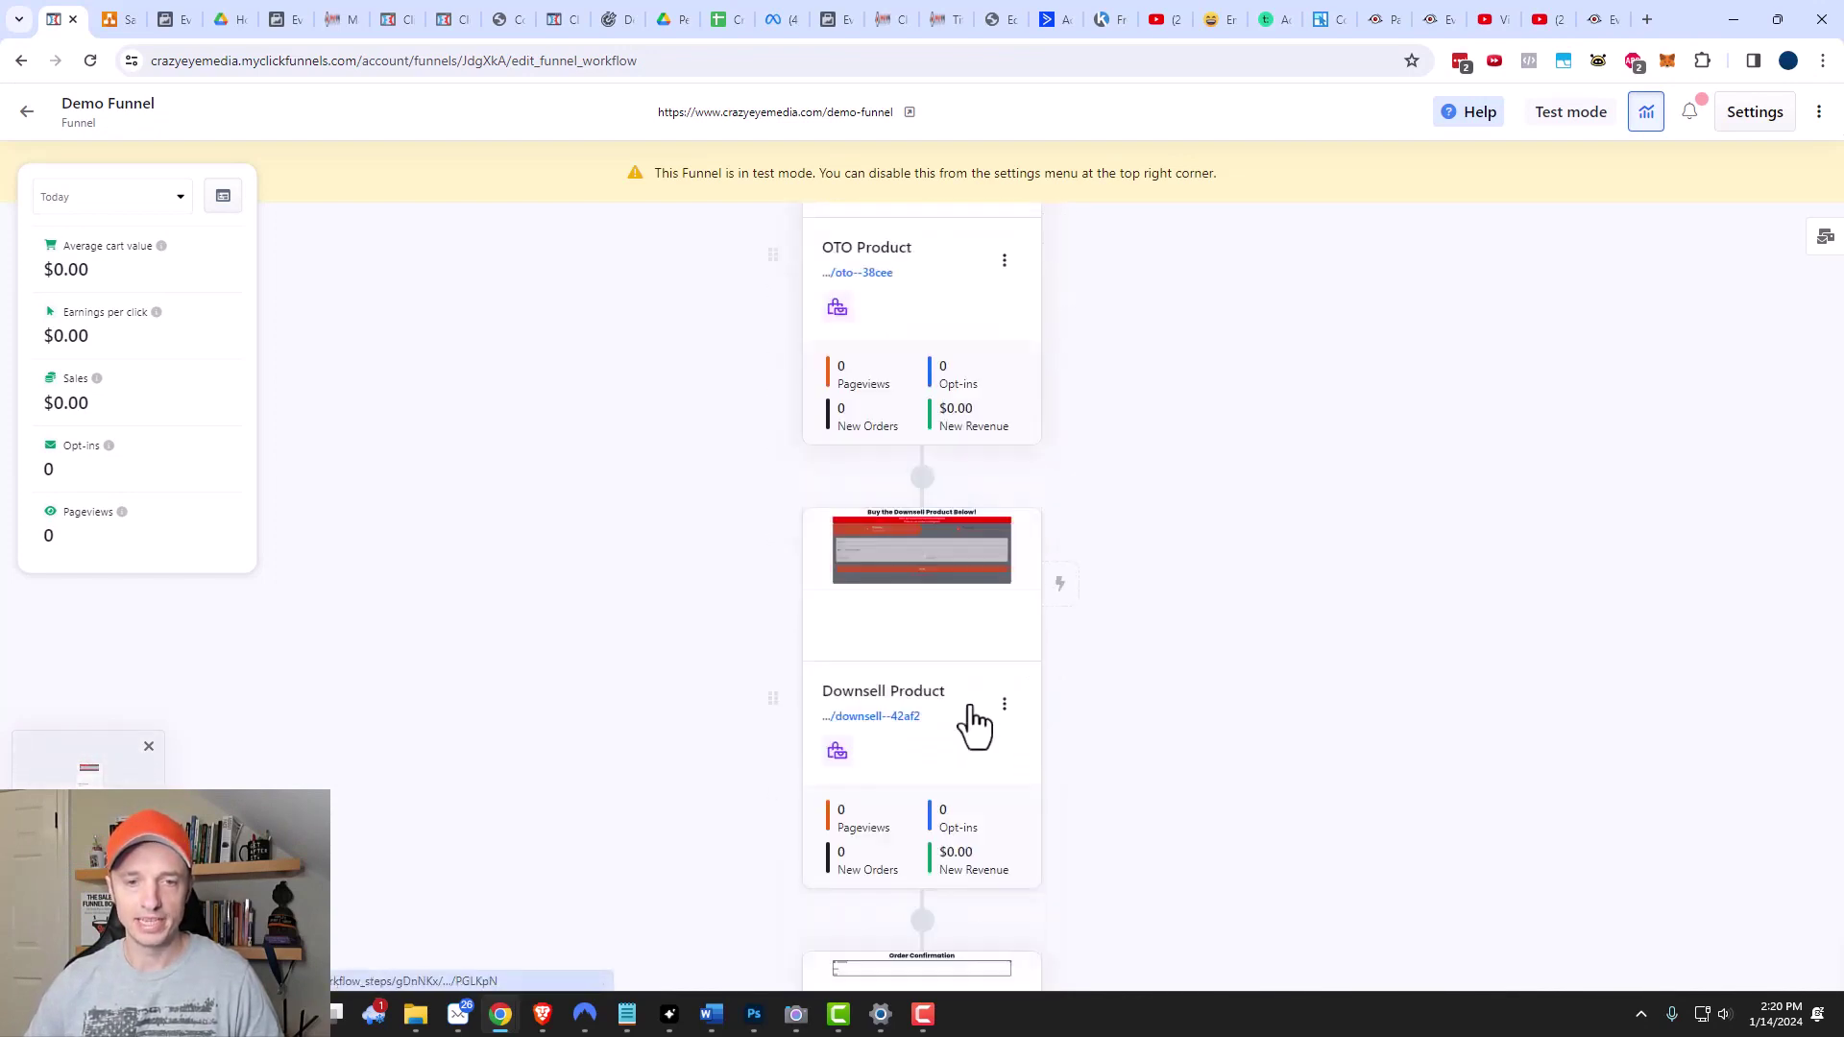
pyautogui.moveTo(926, 556)
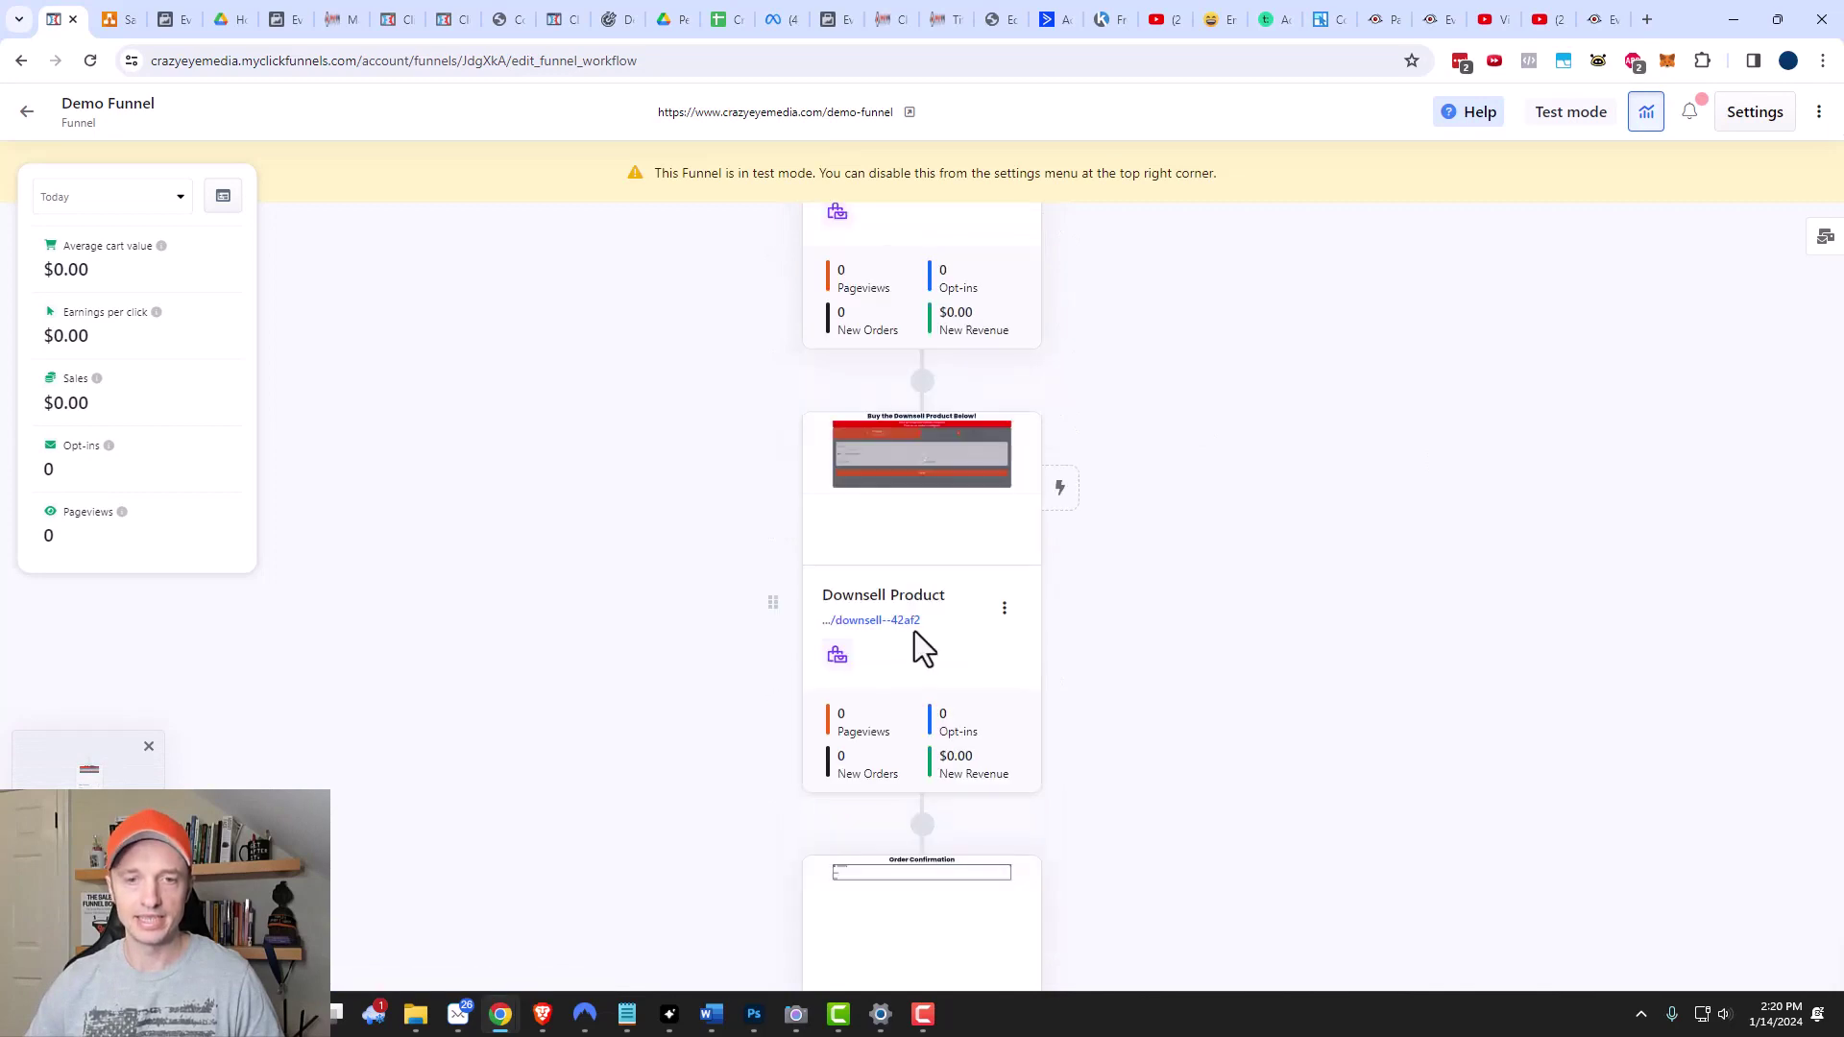
pyautogui.scroll(-3, 917, 634)
pyautogui.moveTo(905, 753)
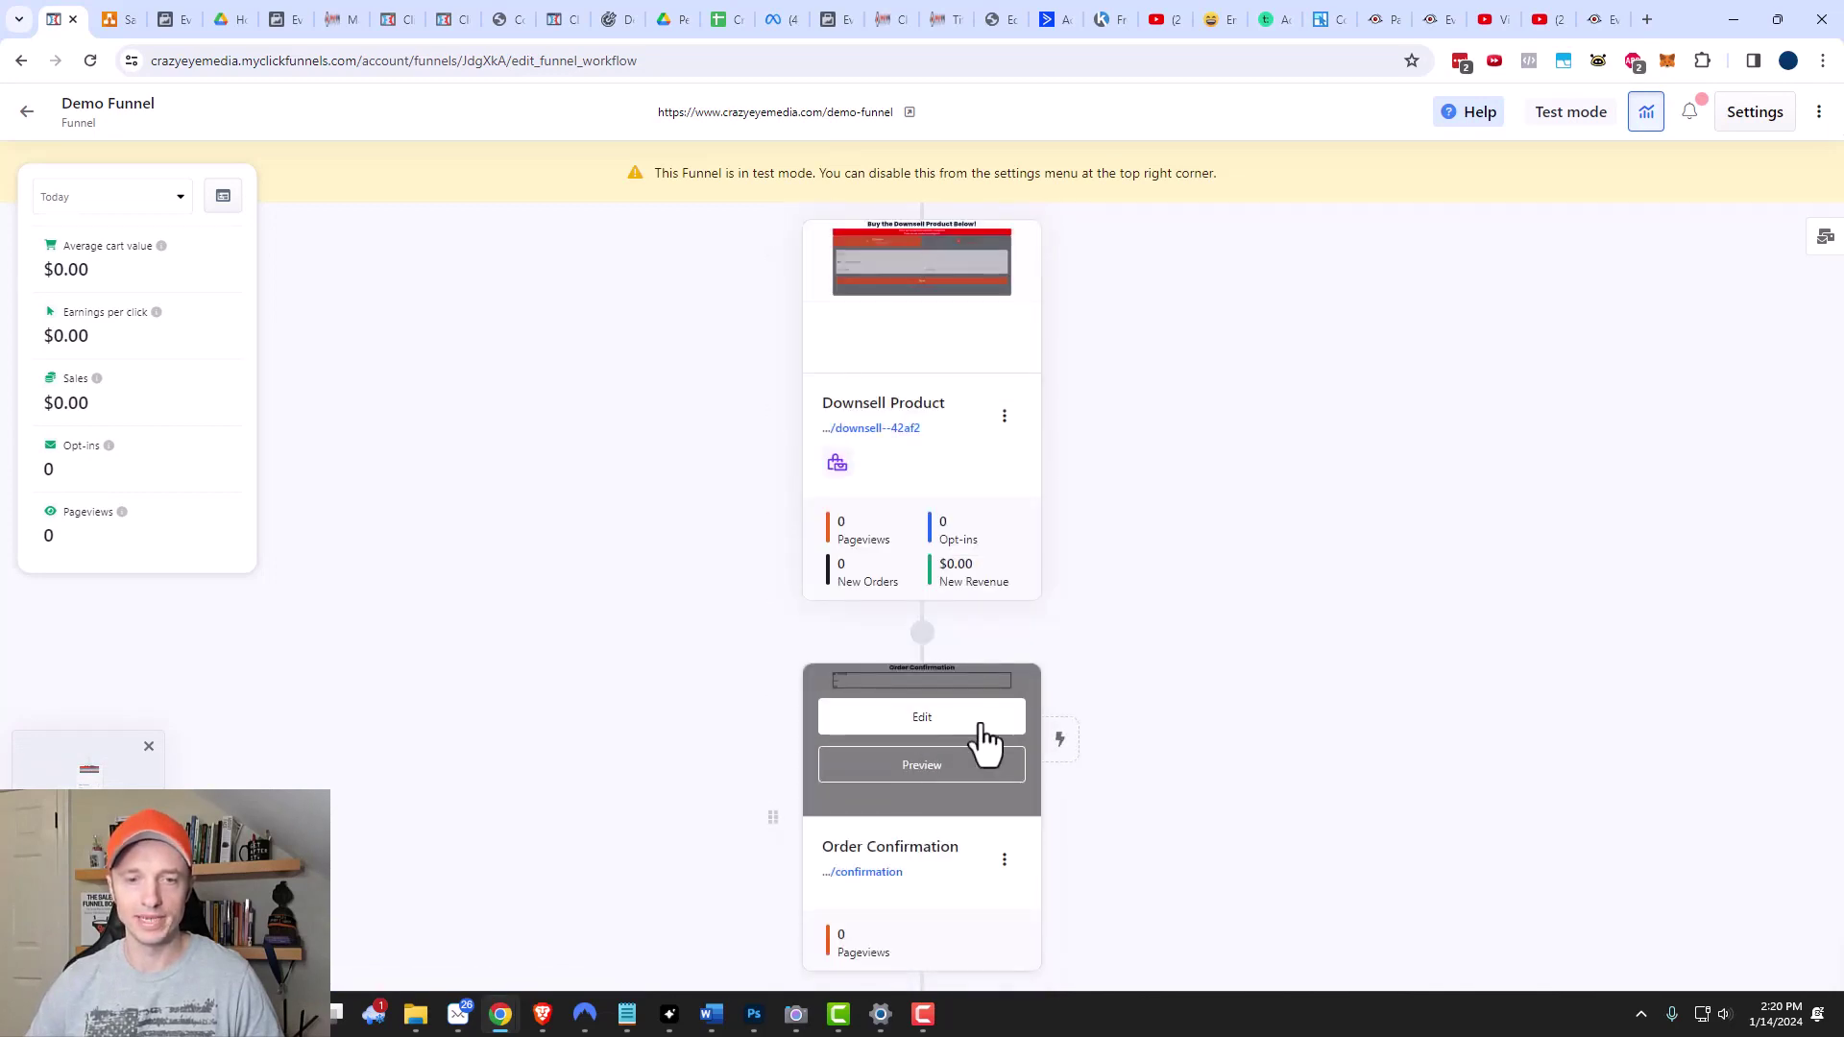
pyautogui.scroll(2, 922, 803)
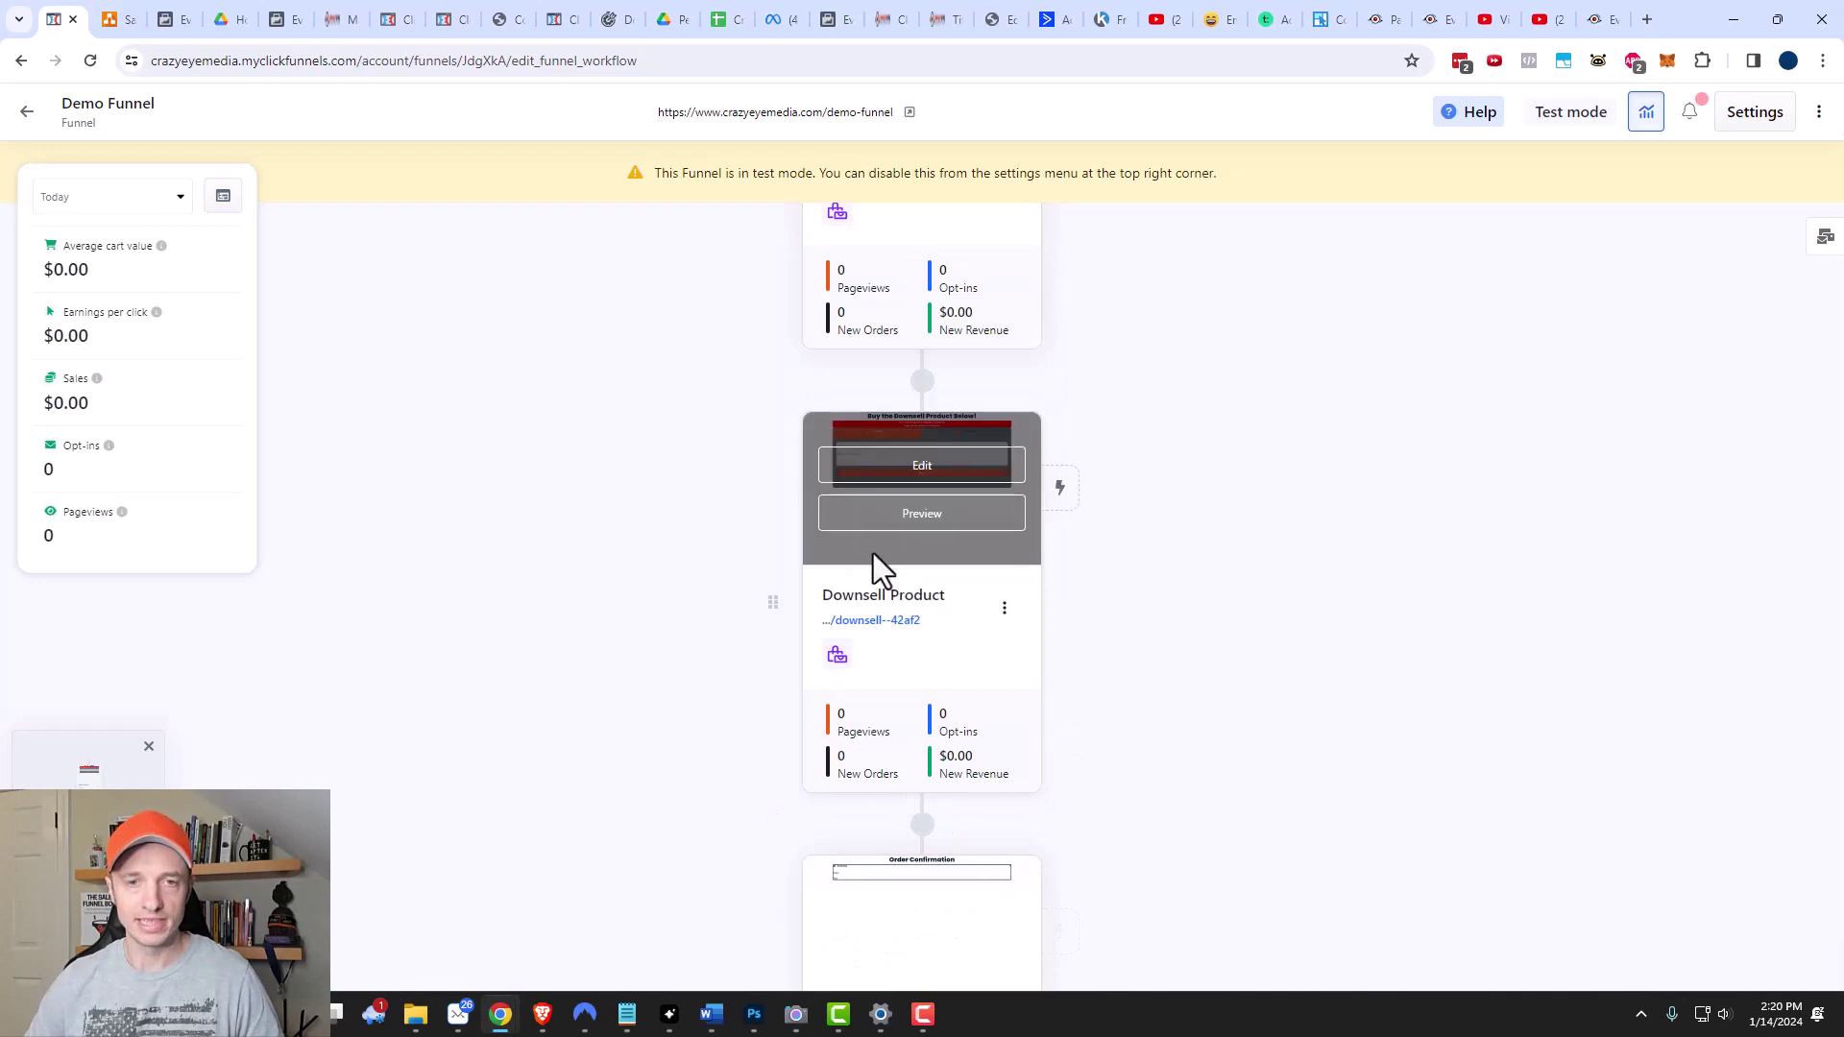
pyautogui.scroll(3, 870, 567)
pyautogui.moveTo(907, 341)
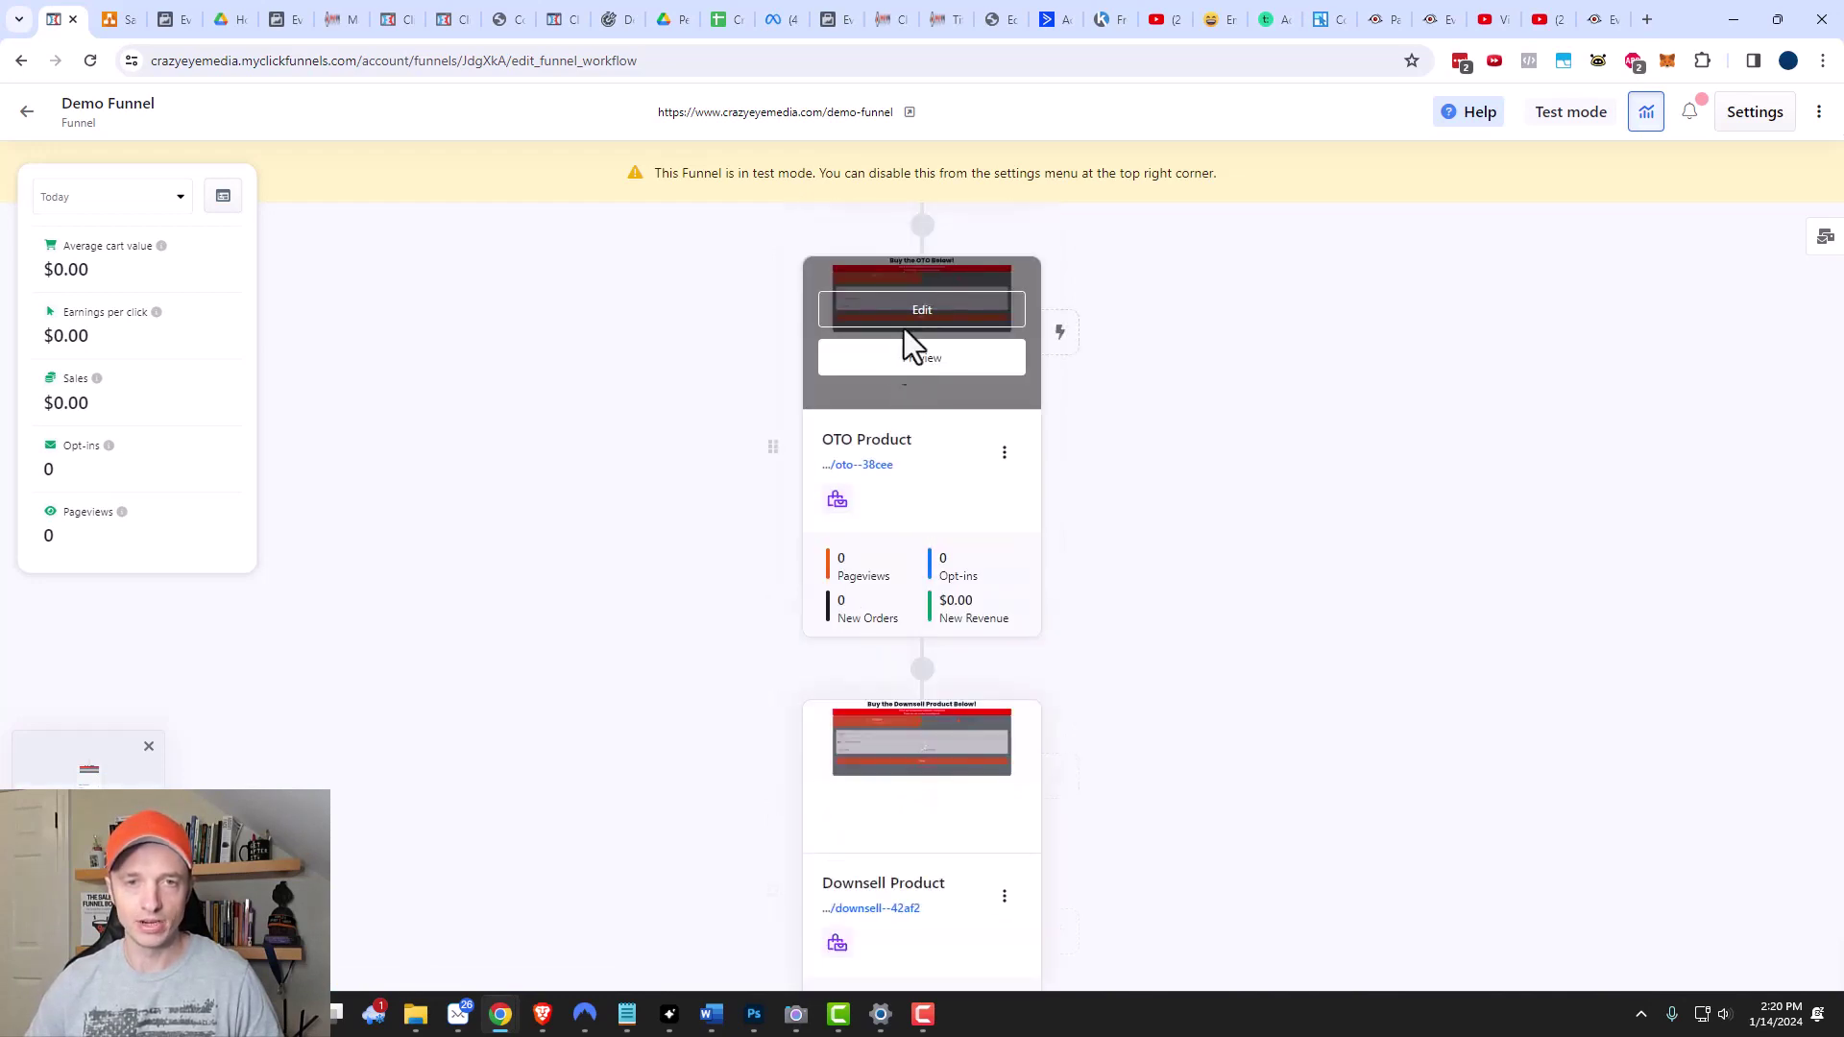
pyautogui.scroll(-5, 890, 423)
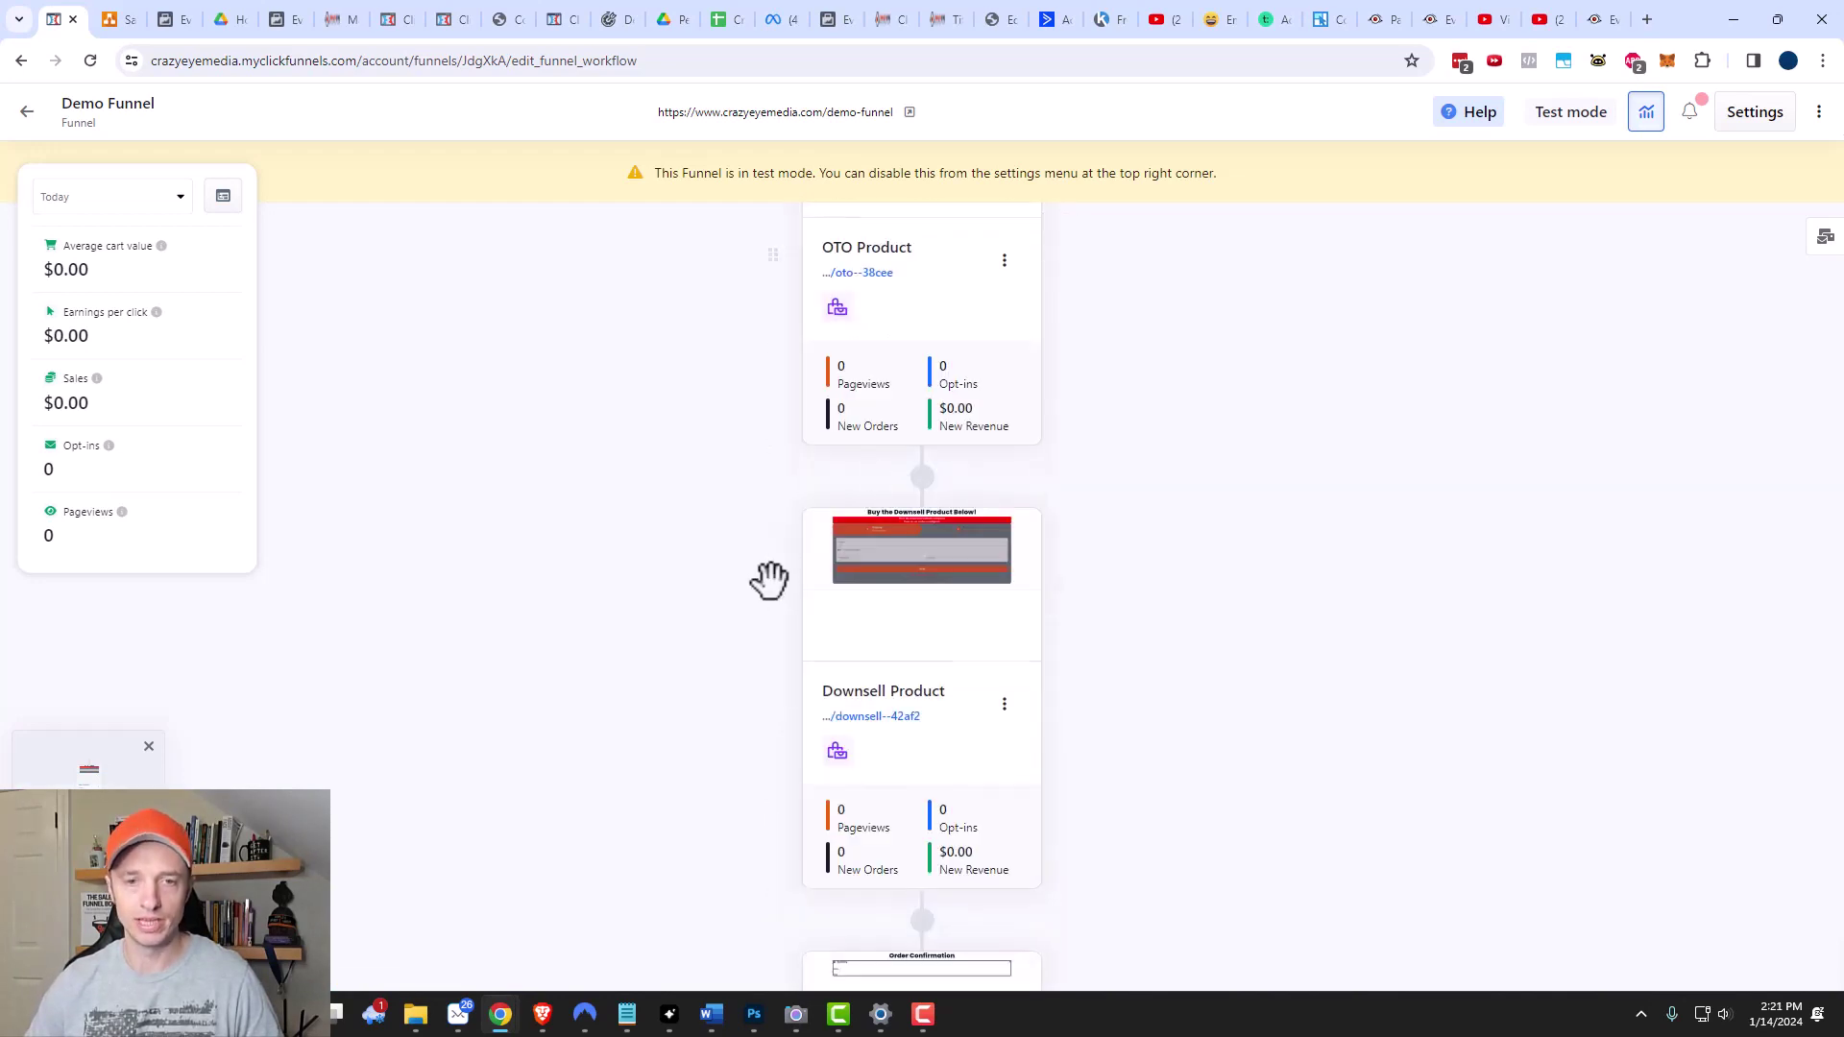
pyautogui.scroll(1, 933, 782)
pyautogui.scroll(2, 817, 759)
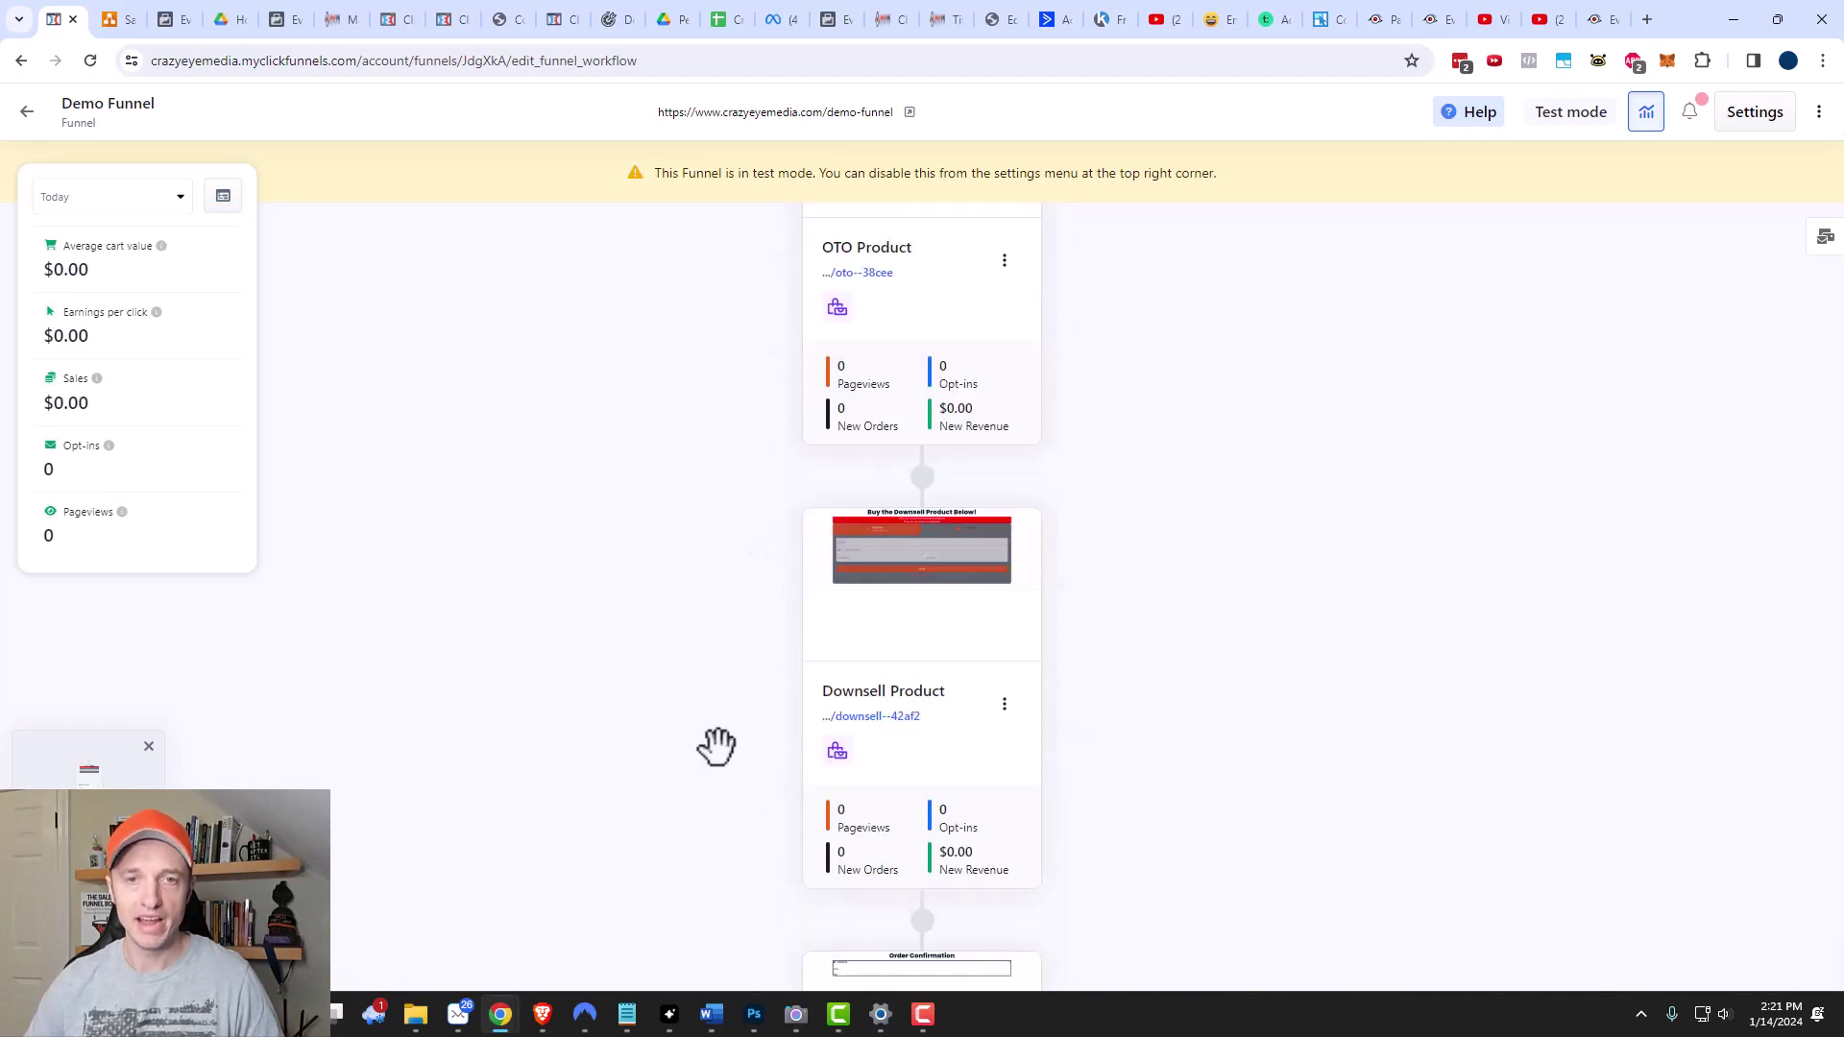
pyautogui.scroll(2, 864, 365)
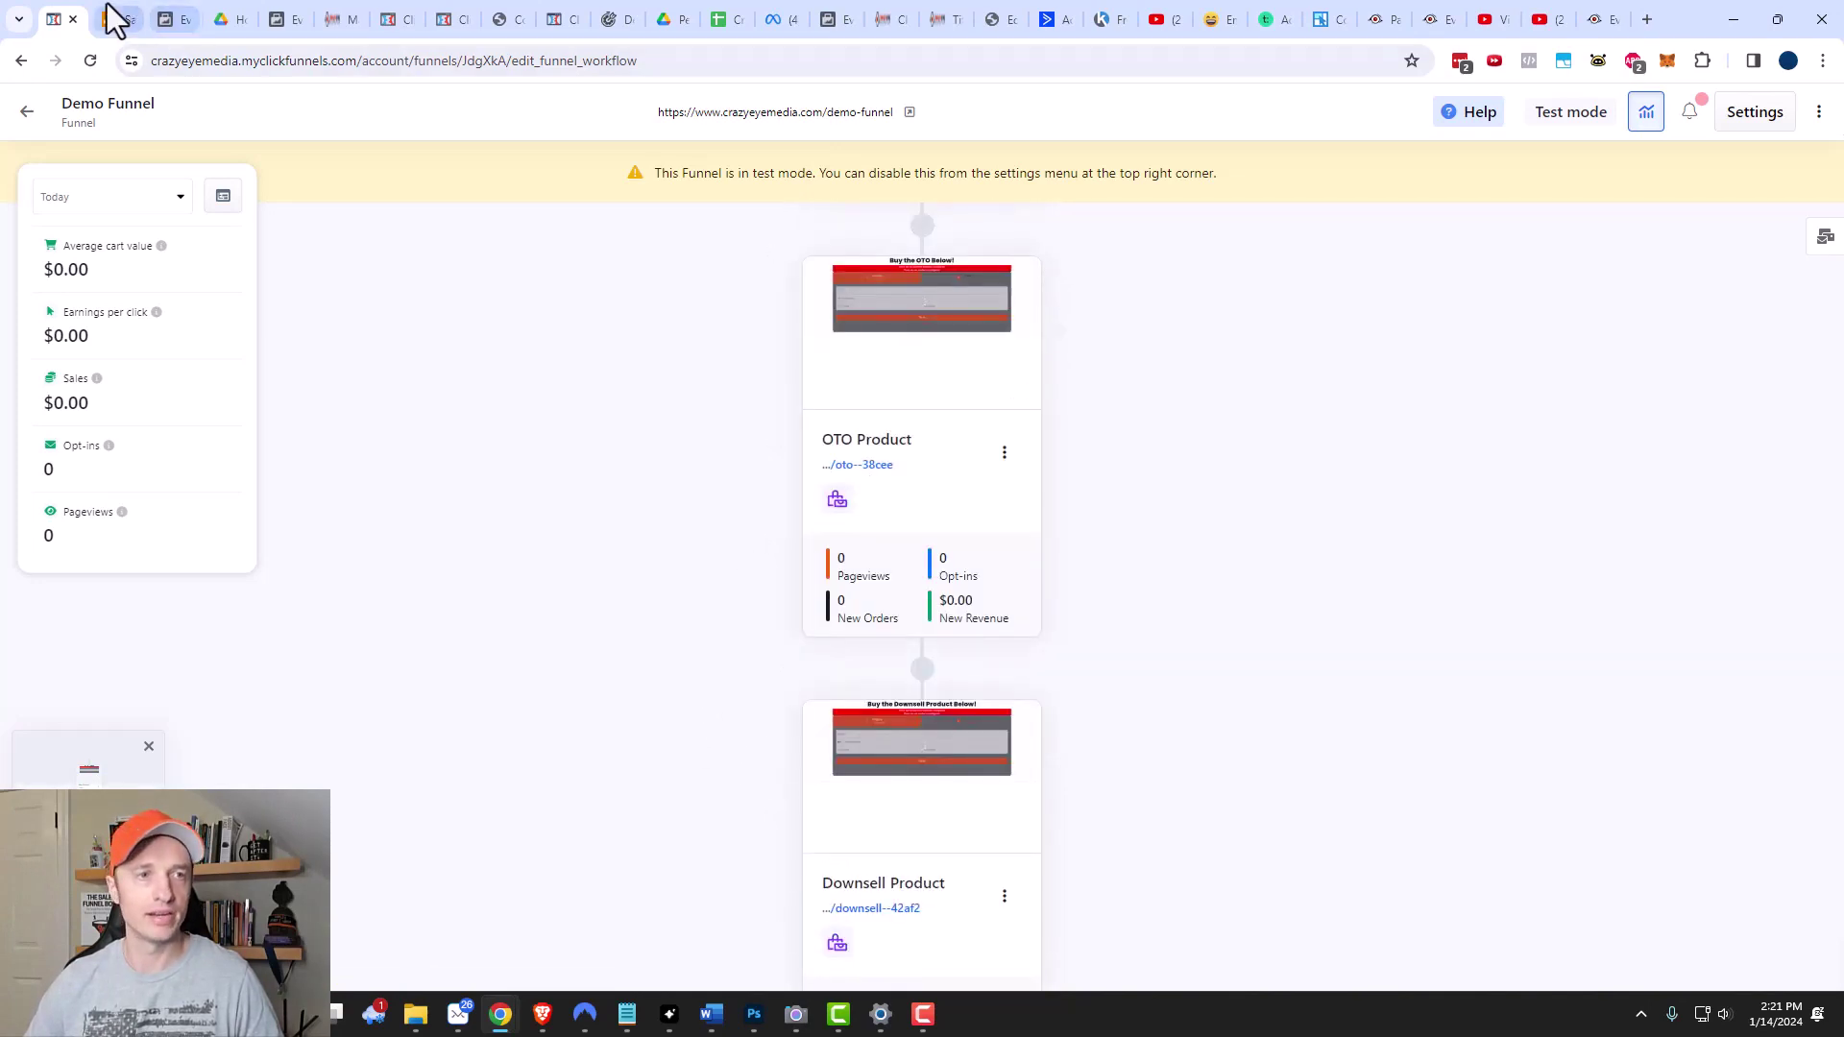
pyautogui.click(115, 19)
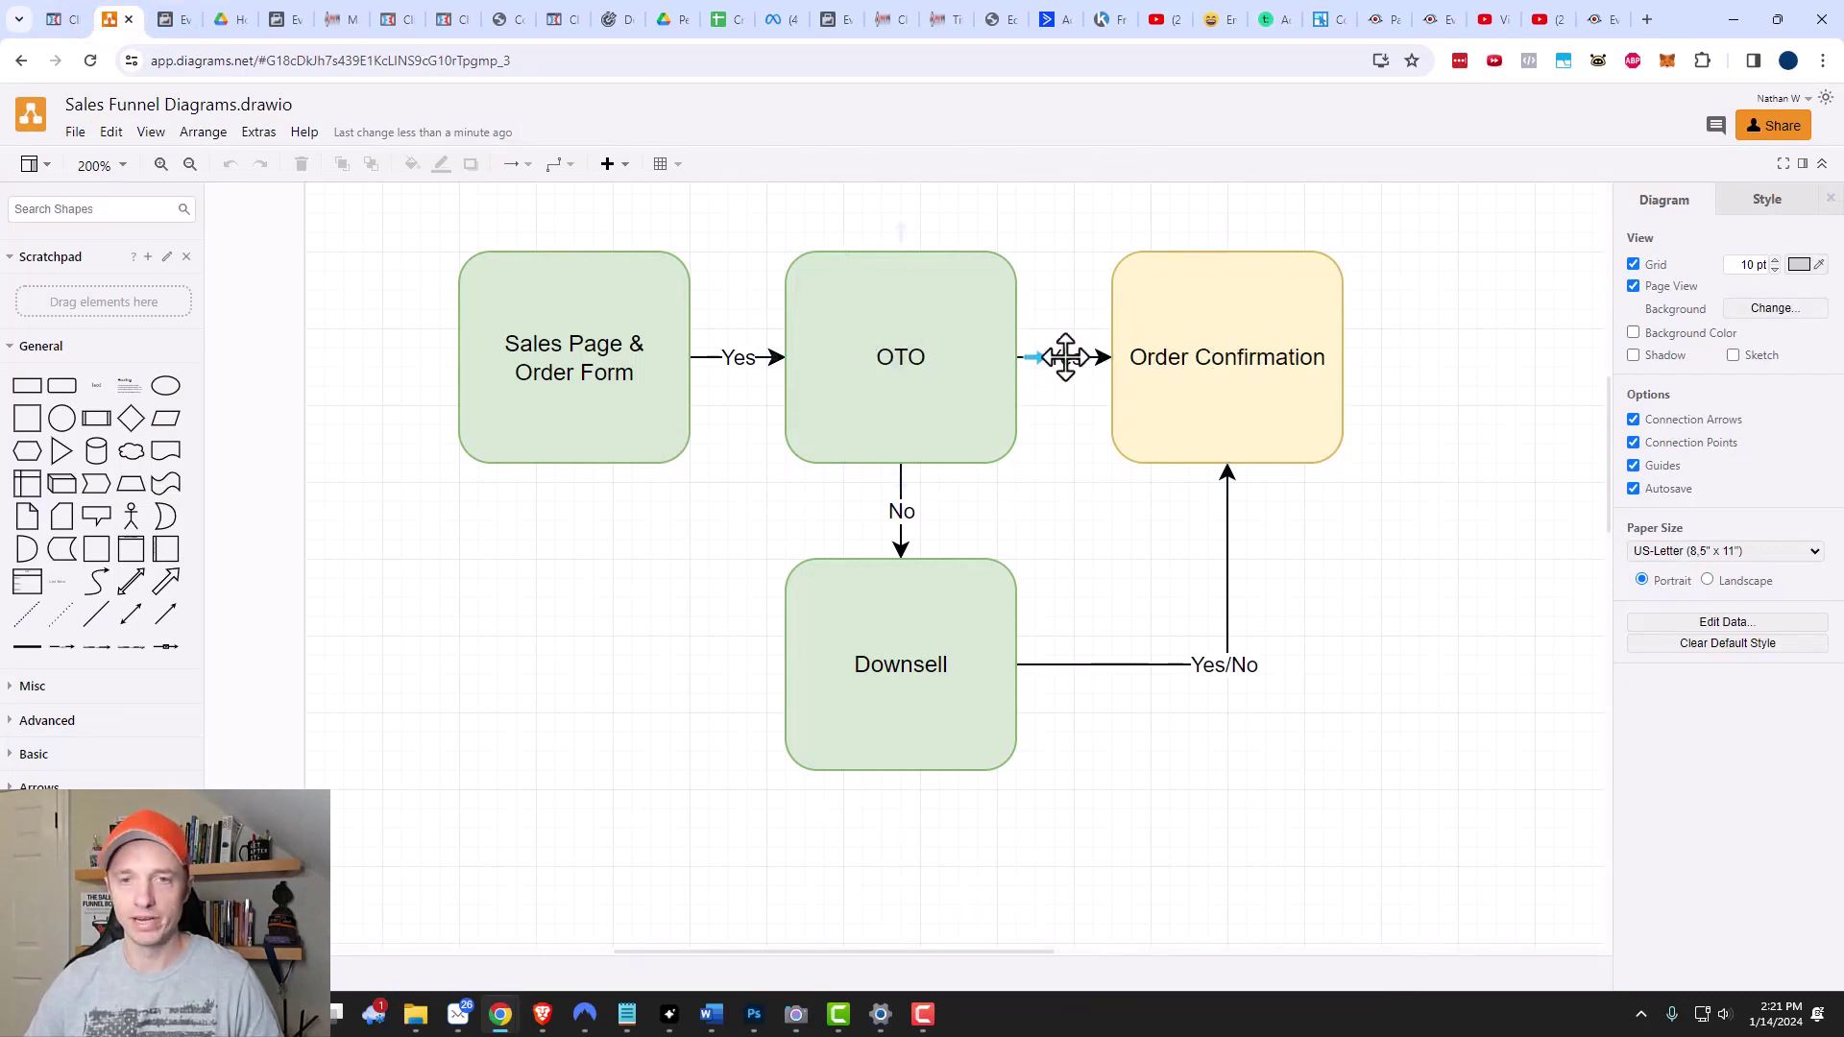
pyautogui.click(899, 383)
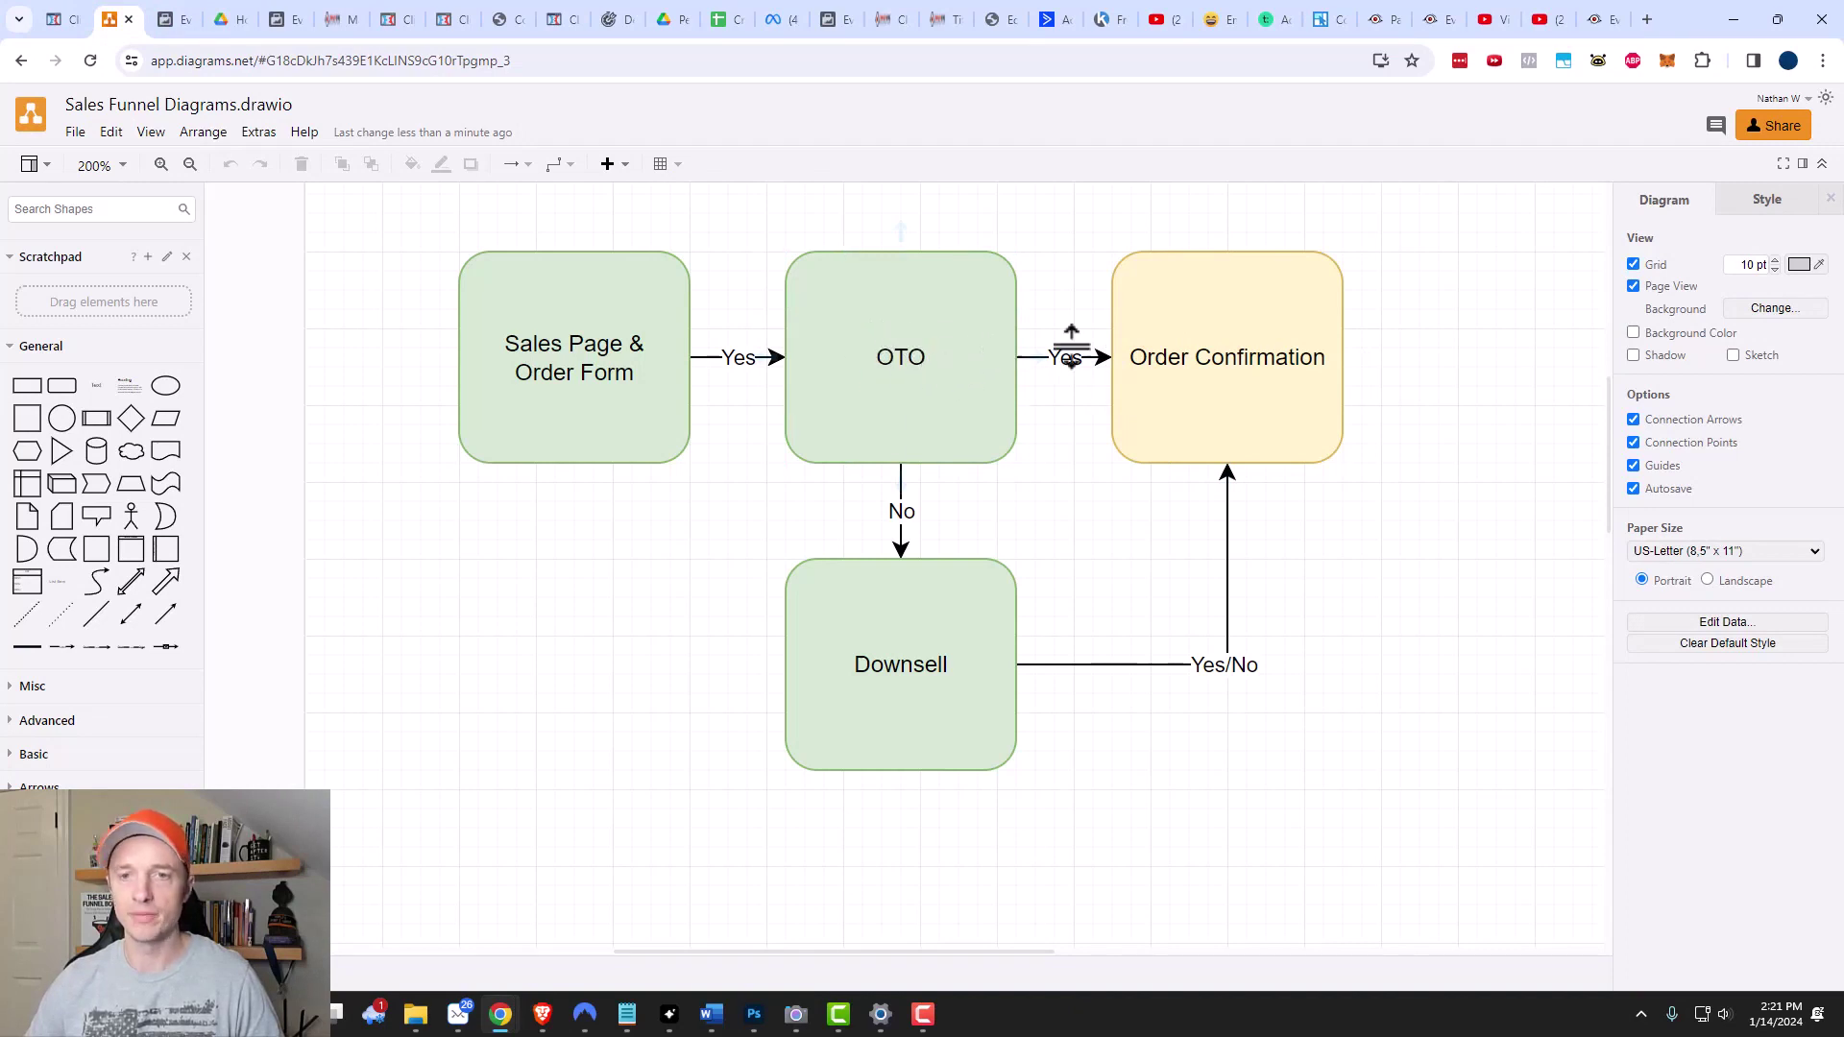
pyautogui.click(1239, 368)
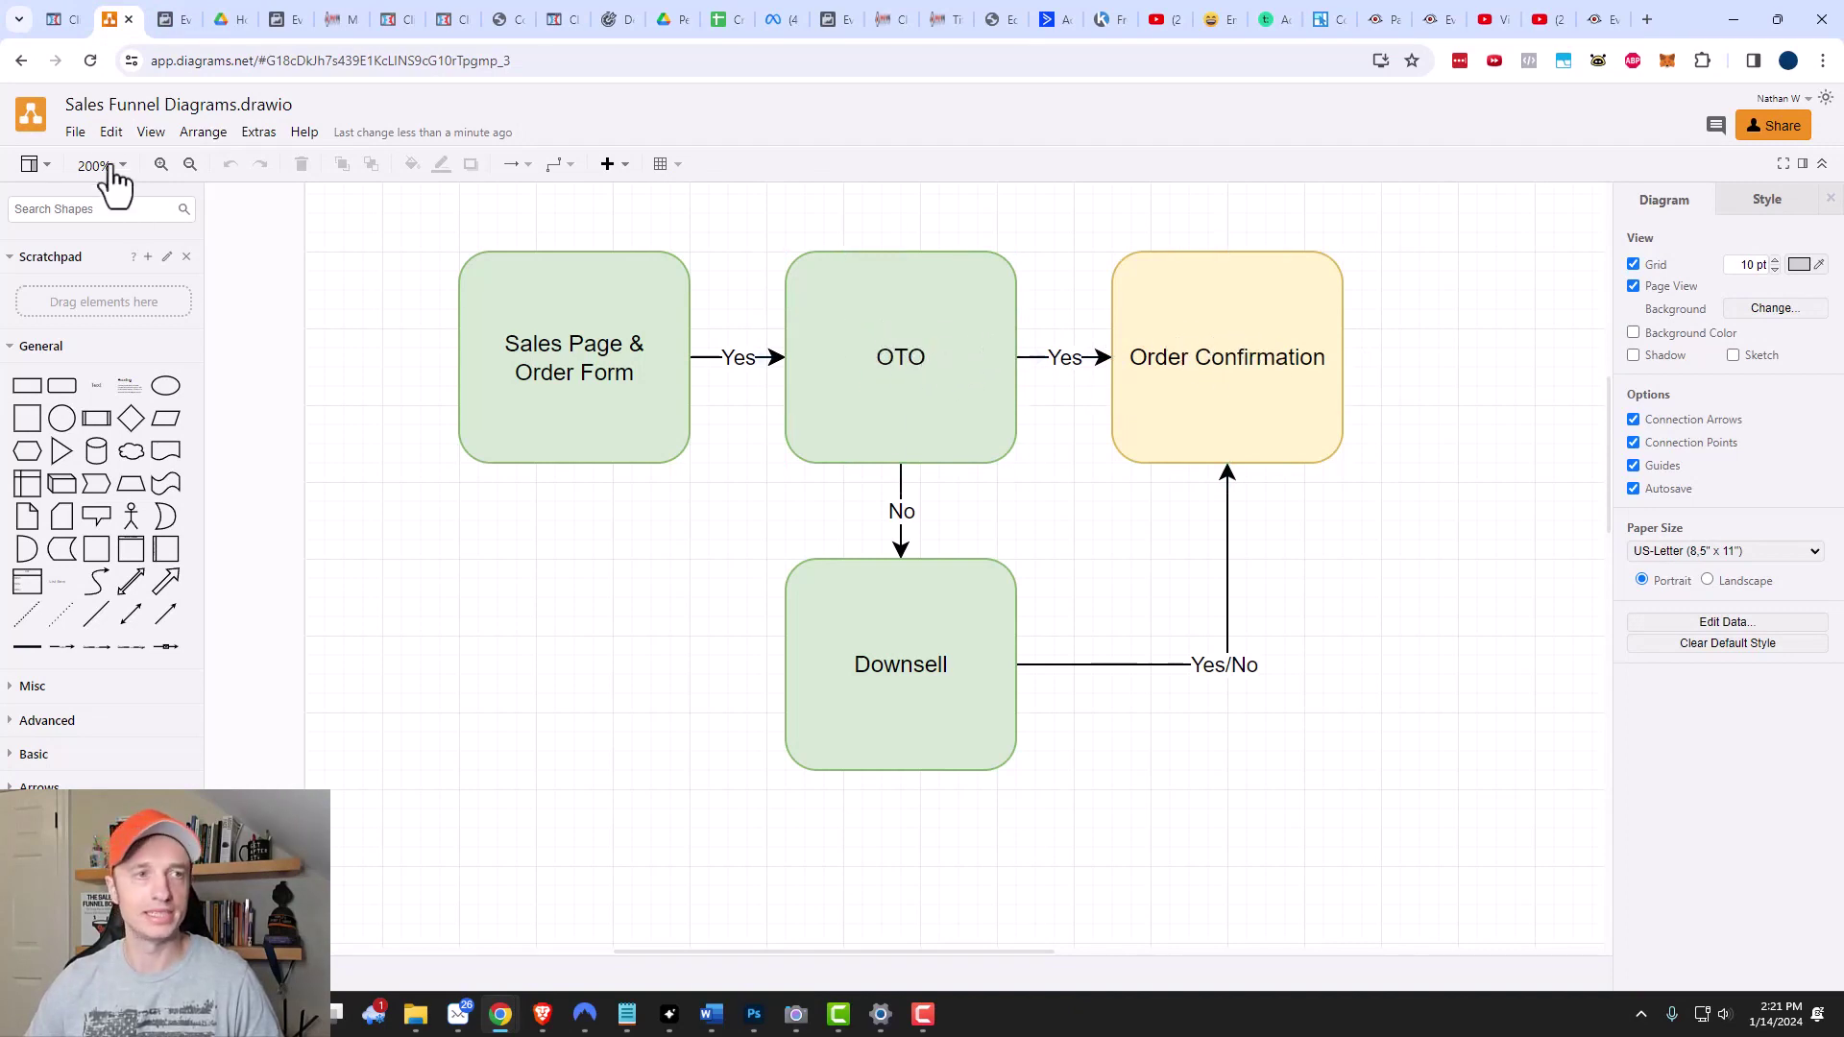
pyautogui.click(60, 19)
pyautogui.scroll(-5, 987, 514)
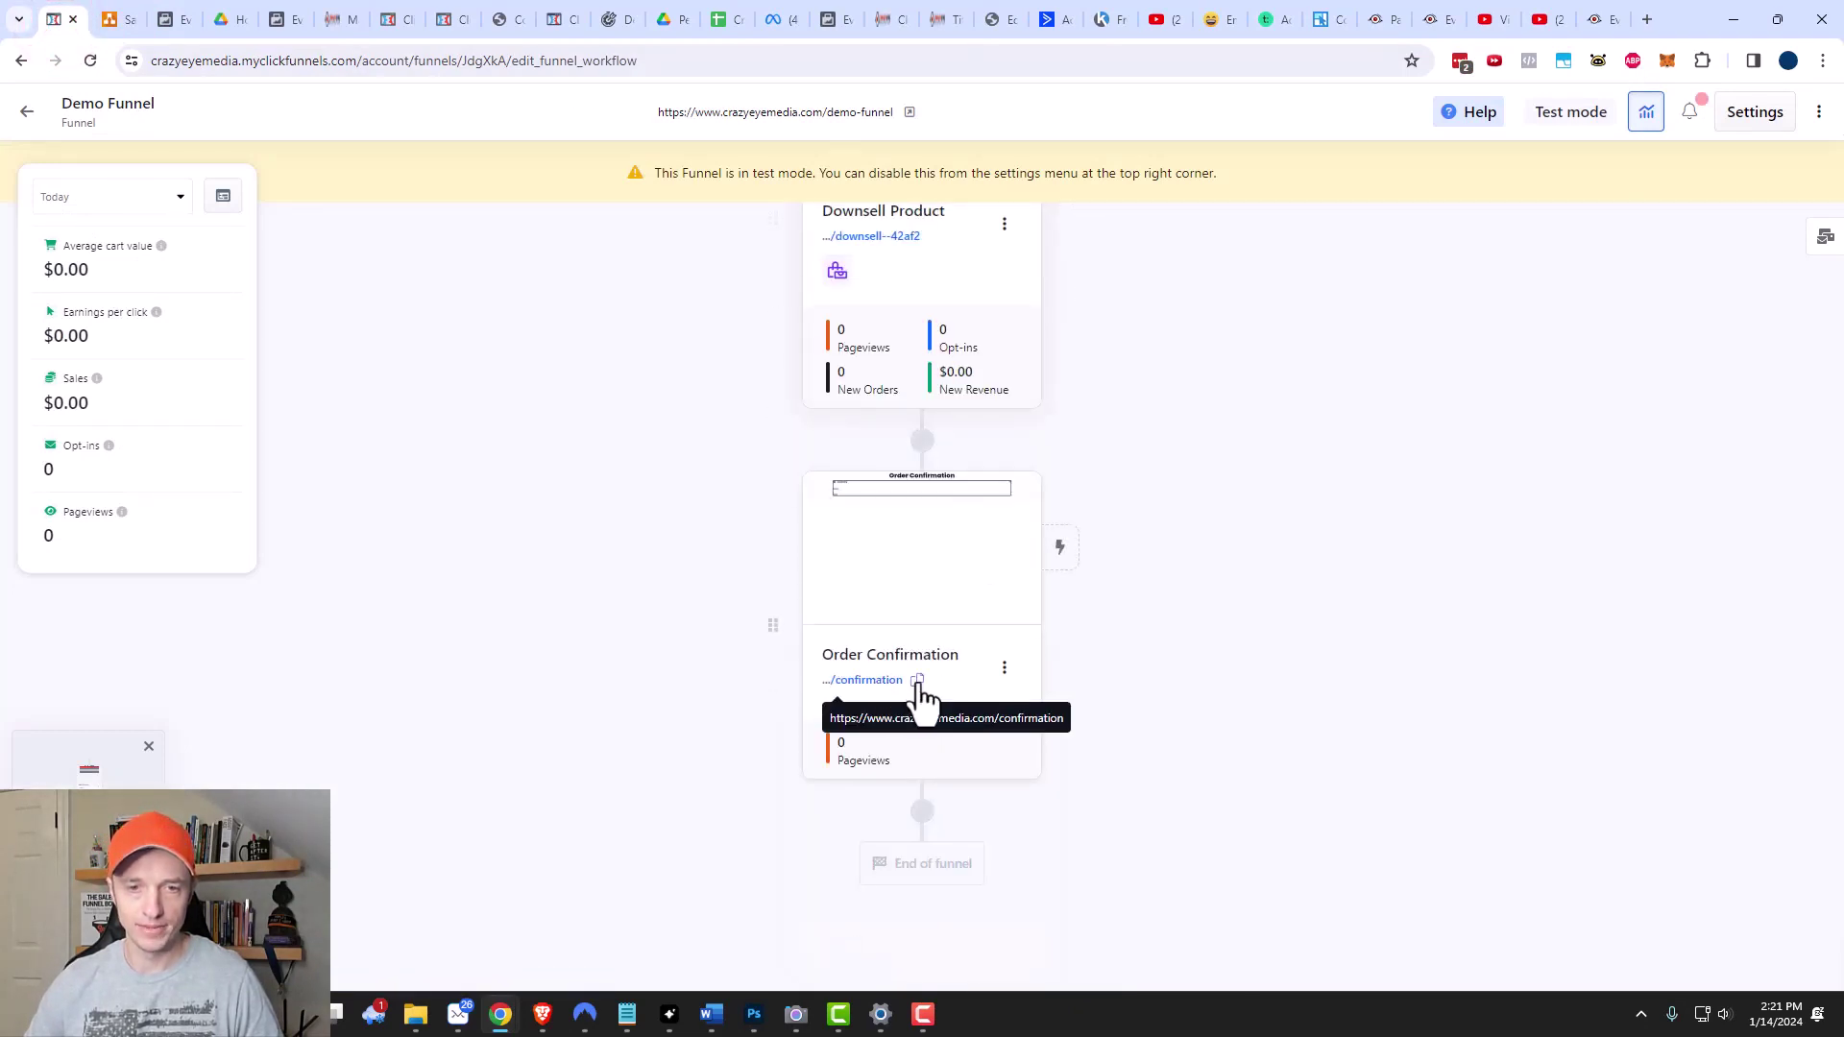
# Copy the Order Confirmation page URL, then open the OTO Product page for editing.
pyautogui.click(918, 681)
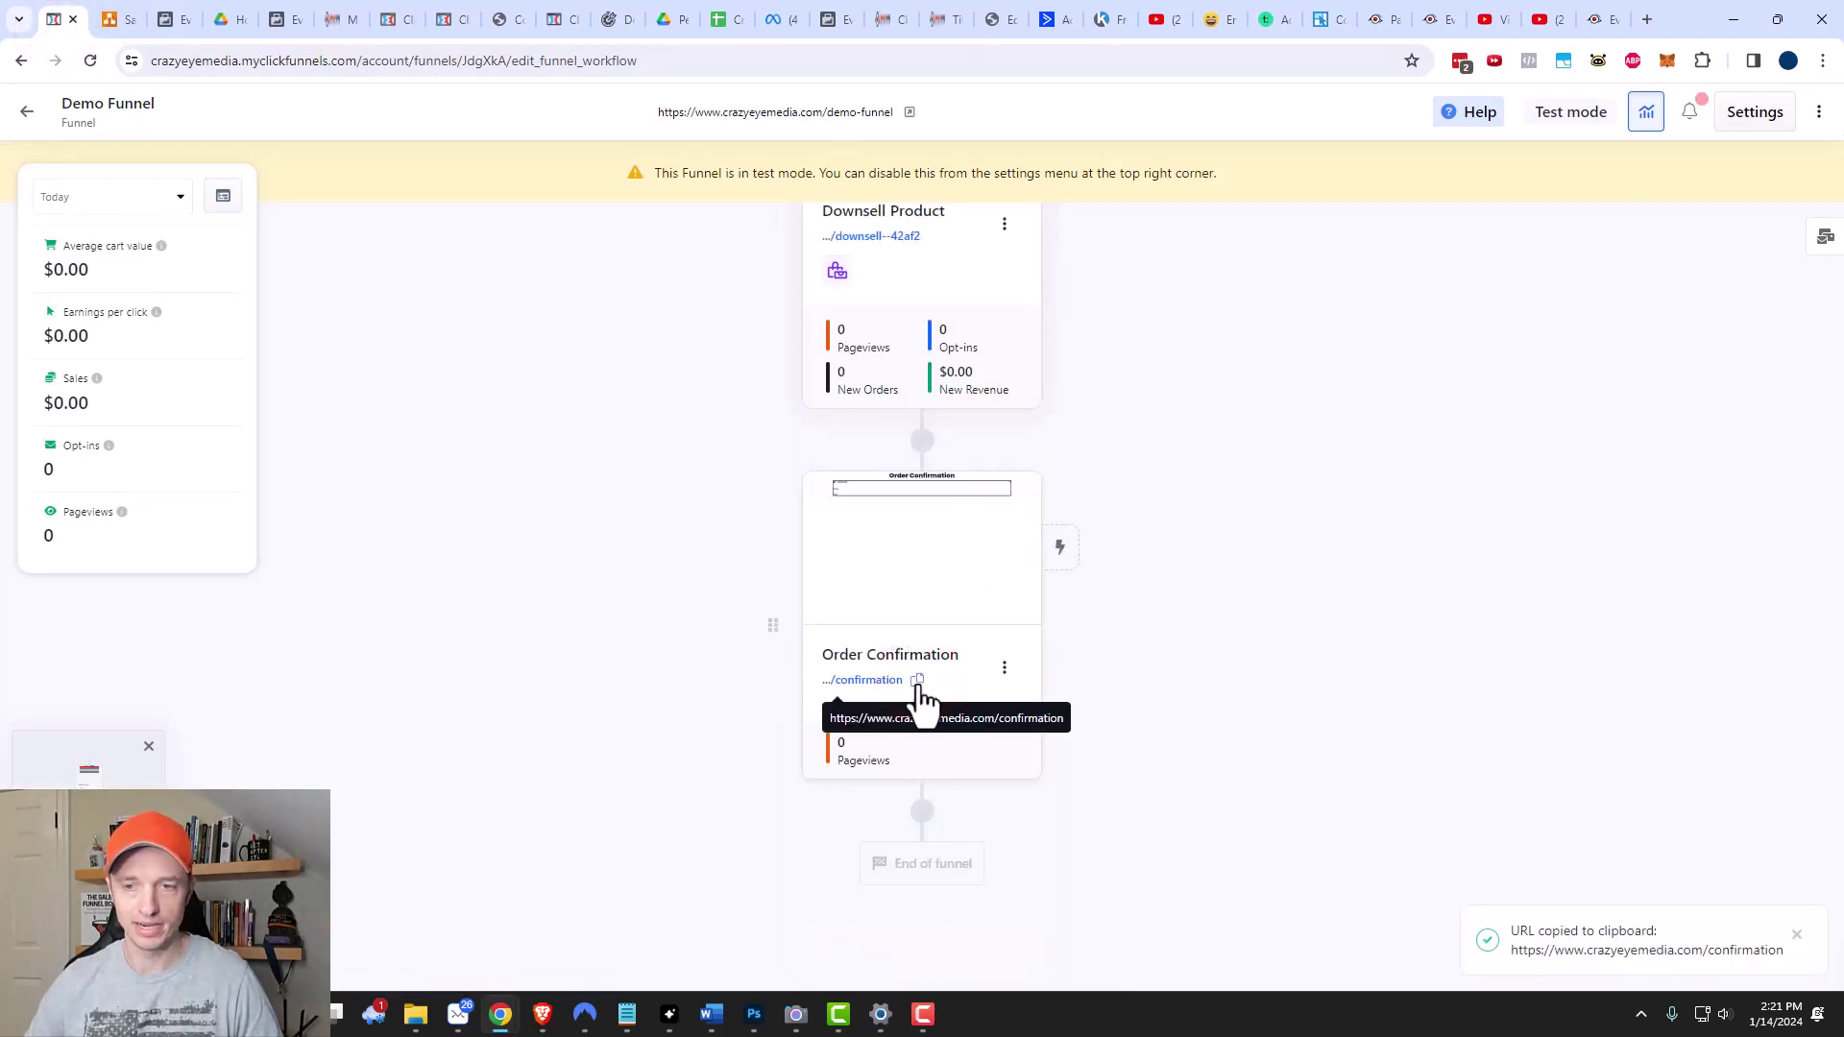
pyautogui.scroll(4, 922, 683)
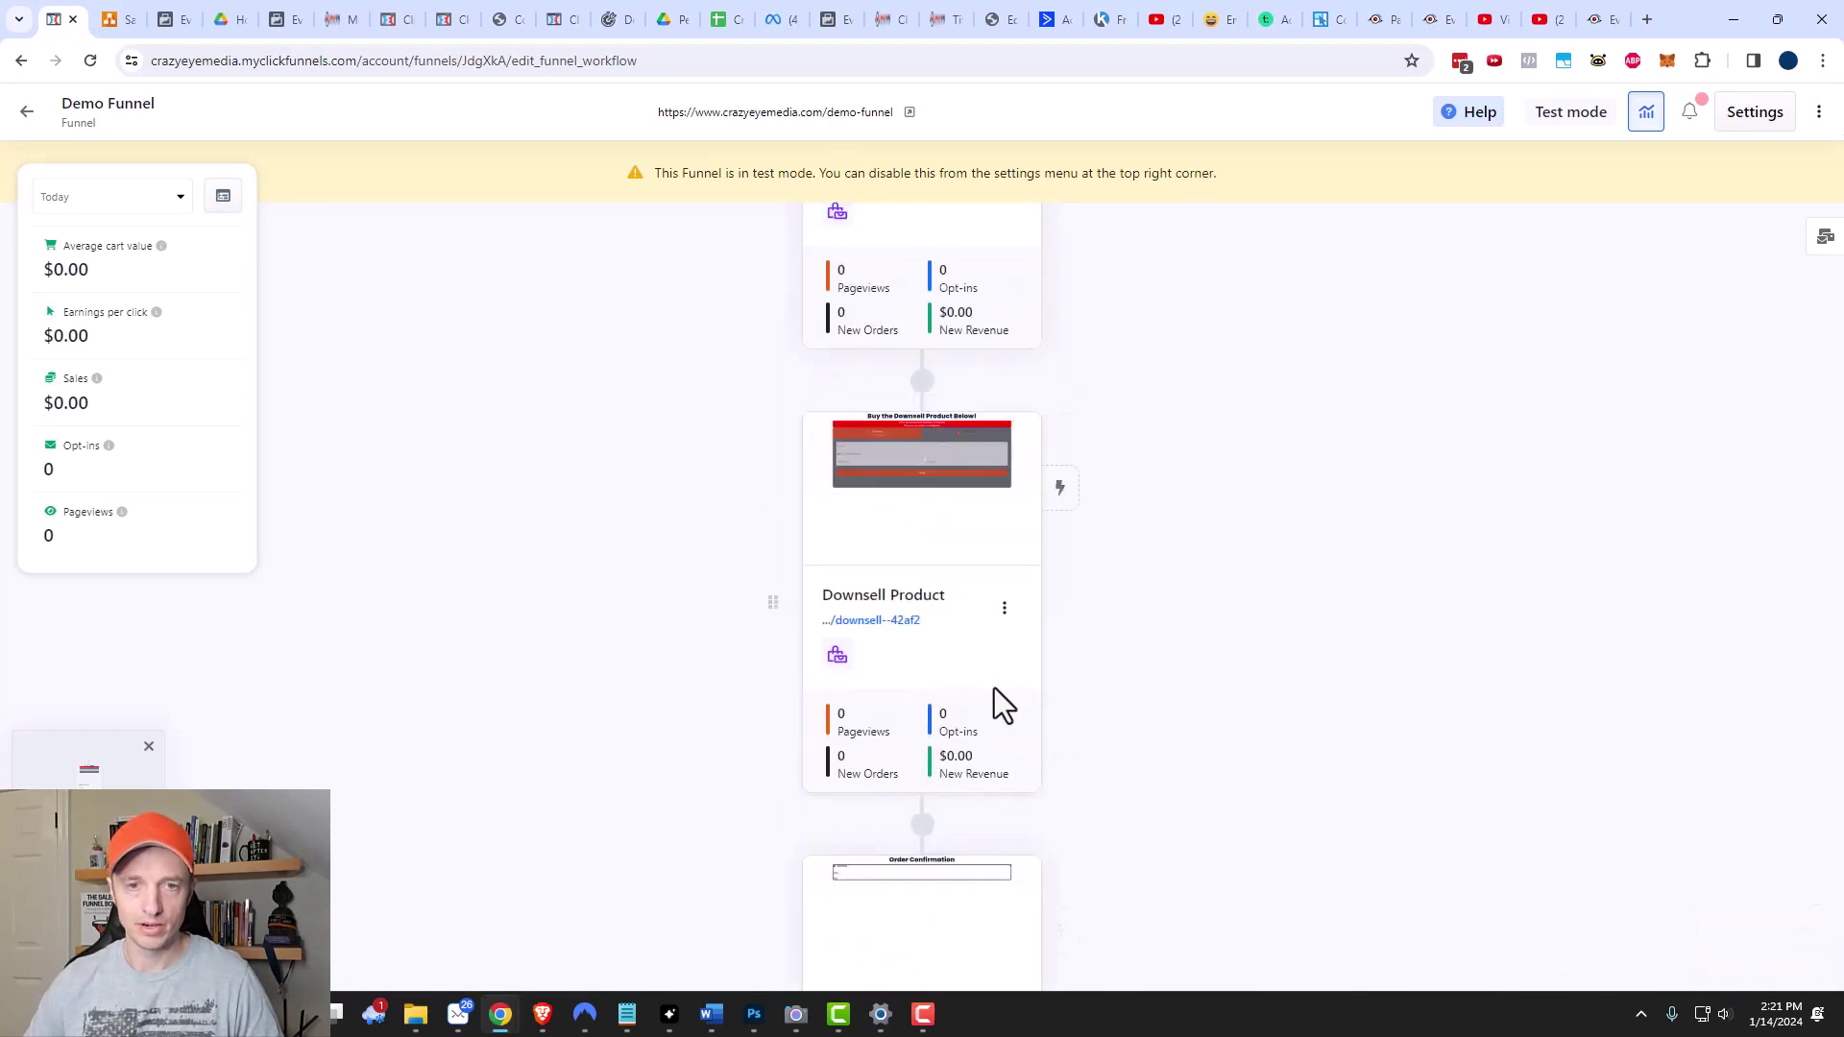
pyautogui.scroll(3, 994, 687)
pyautogui.scroll(1, 988, 684)
pyautogui.click(925, 411)
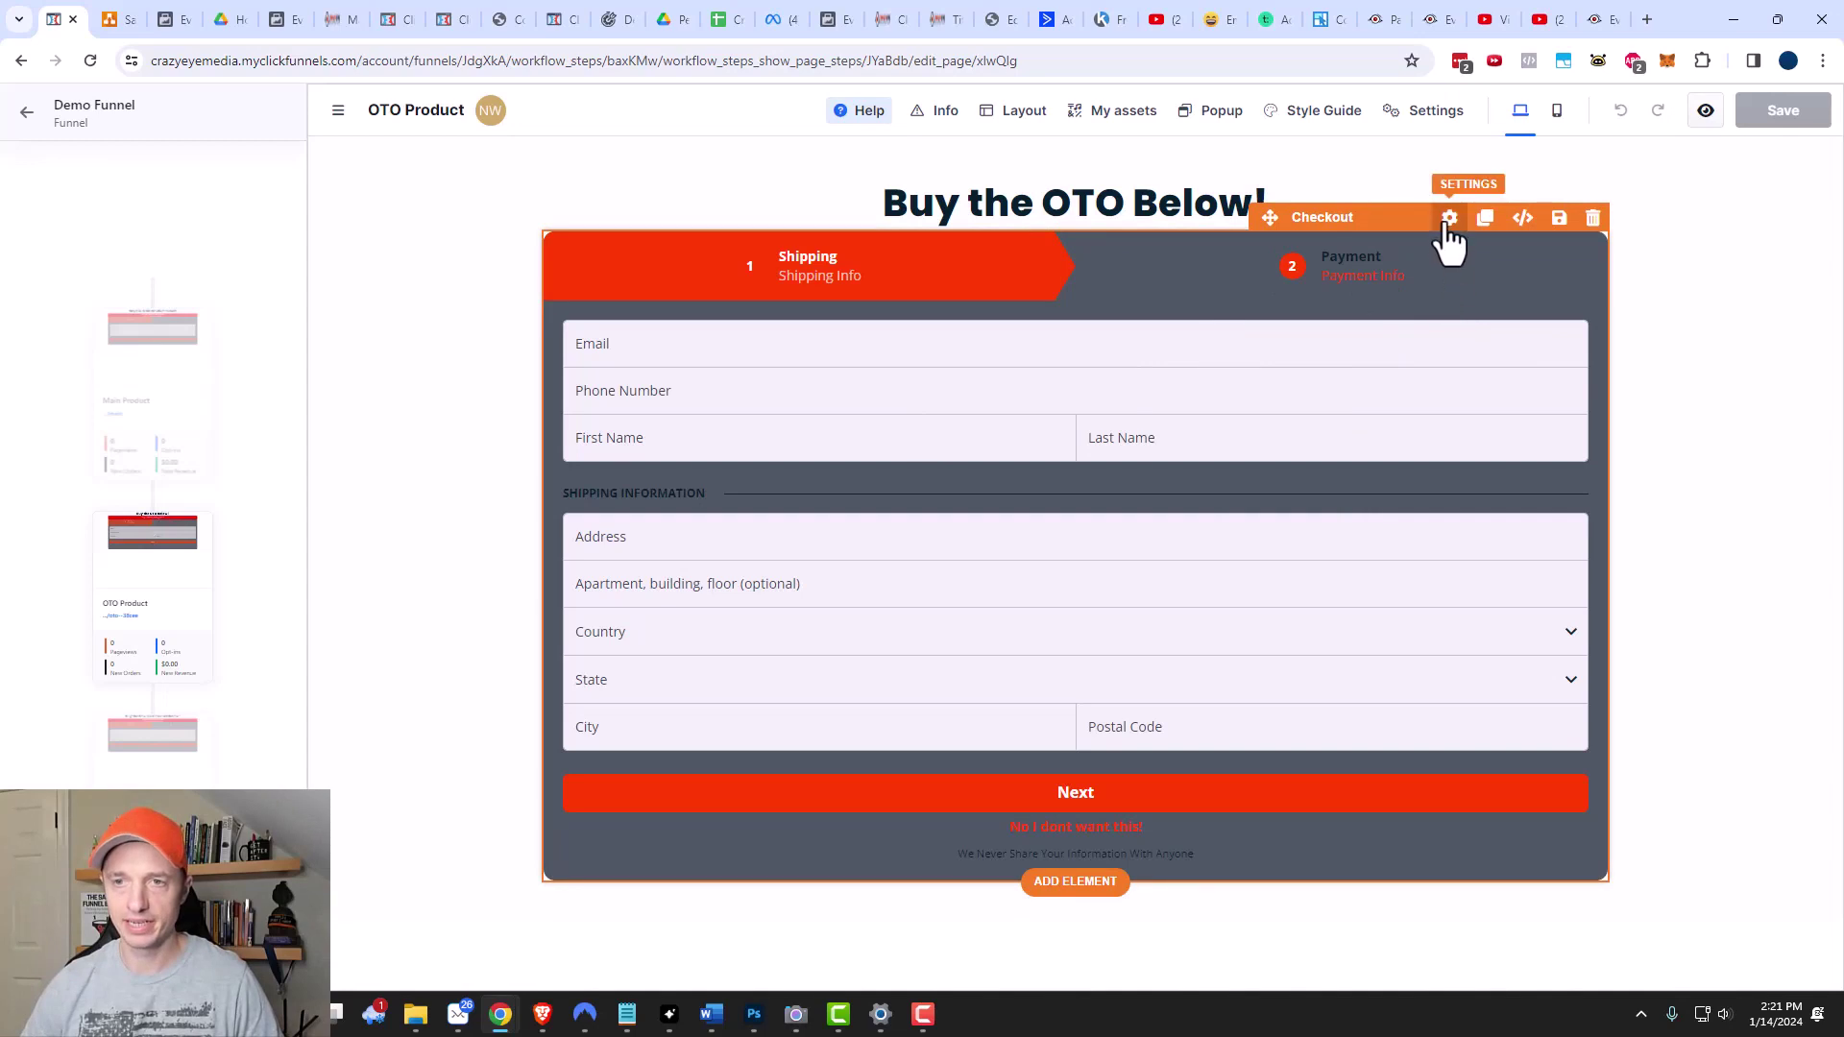
# Enable the OTO checkout's submit redirect override to the pasted /confirmation URL and save.
pyautogui.click(1446, 218)
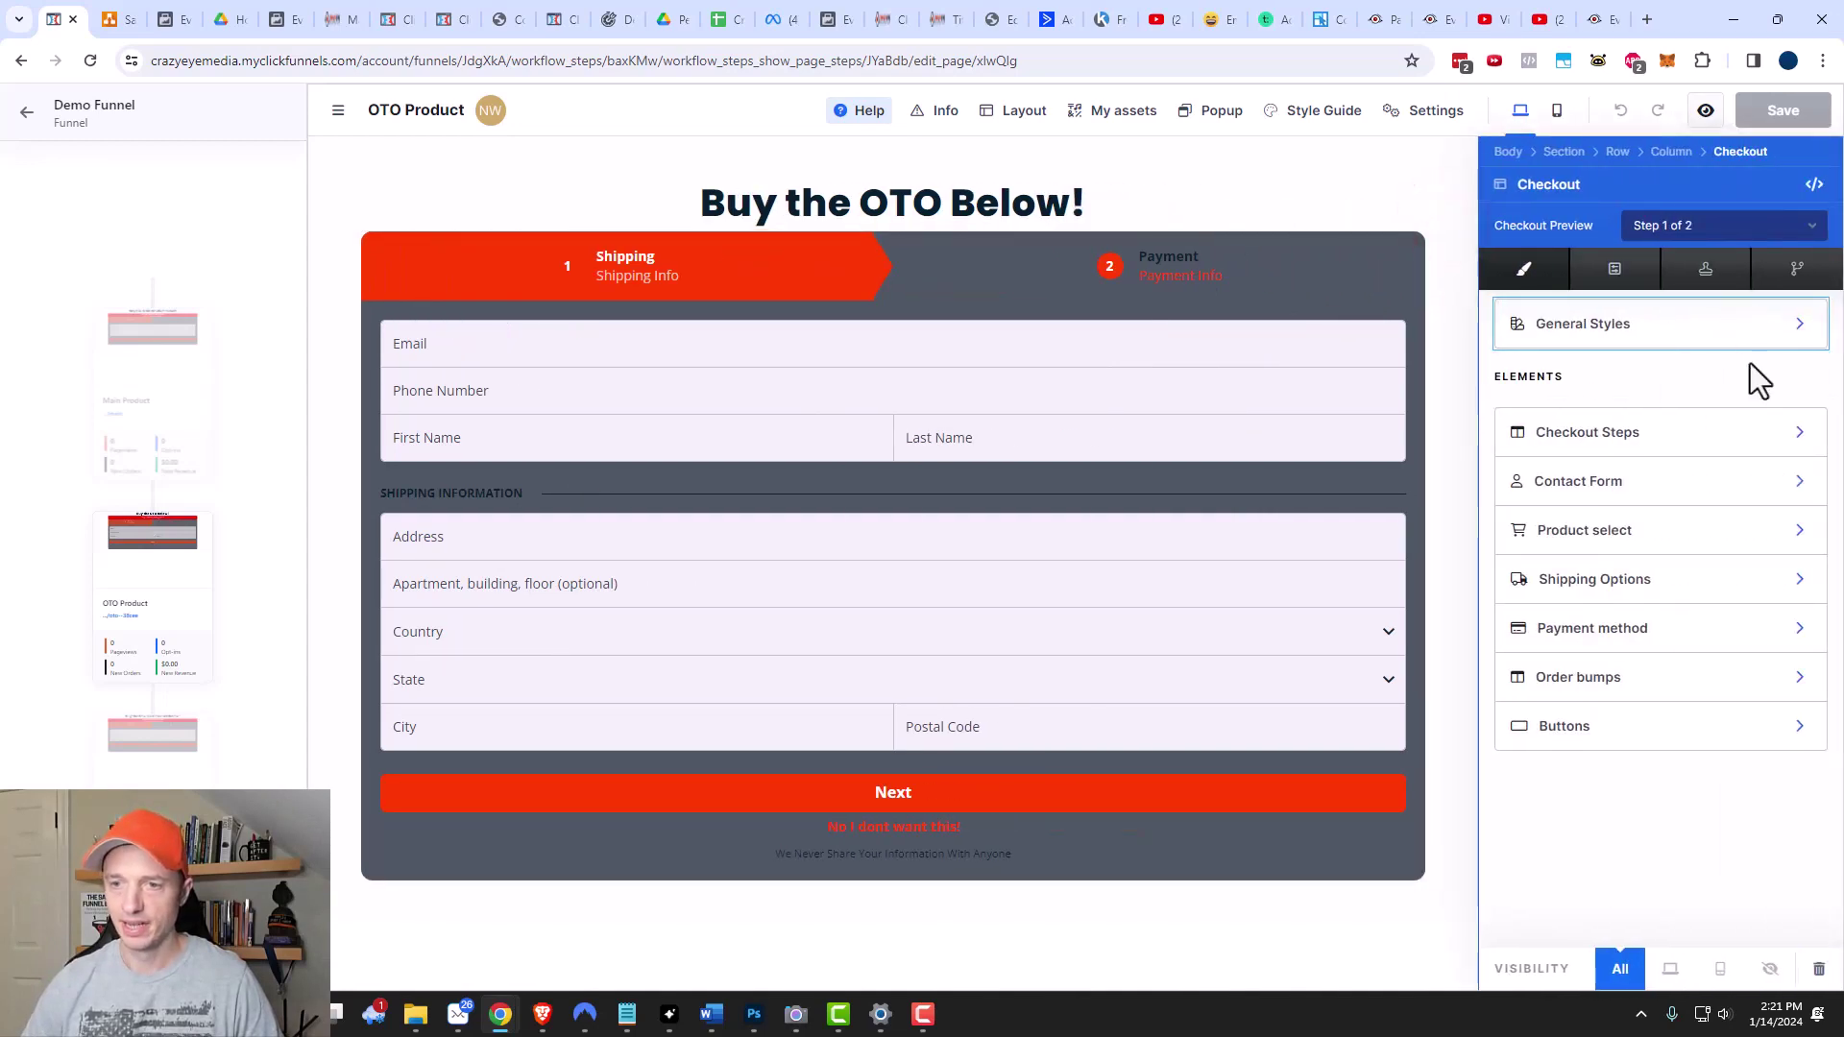
pyautogui.click(1558, 740)
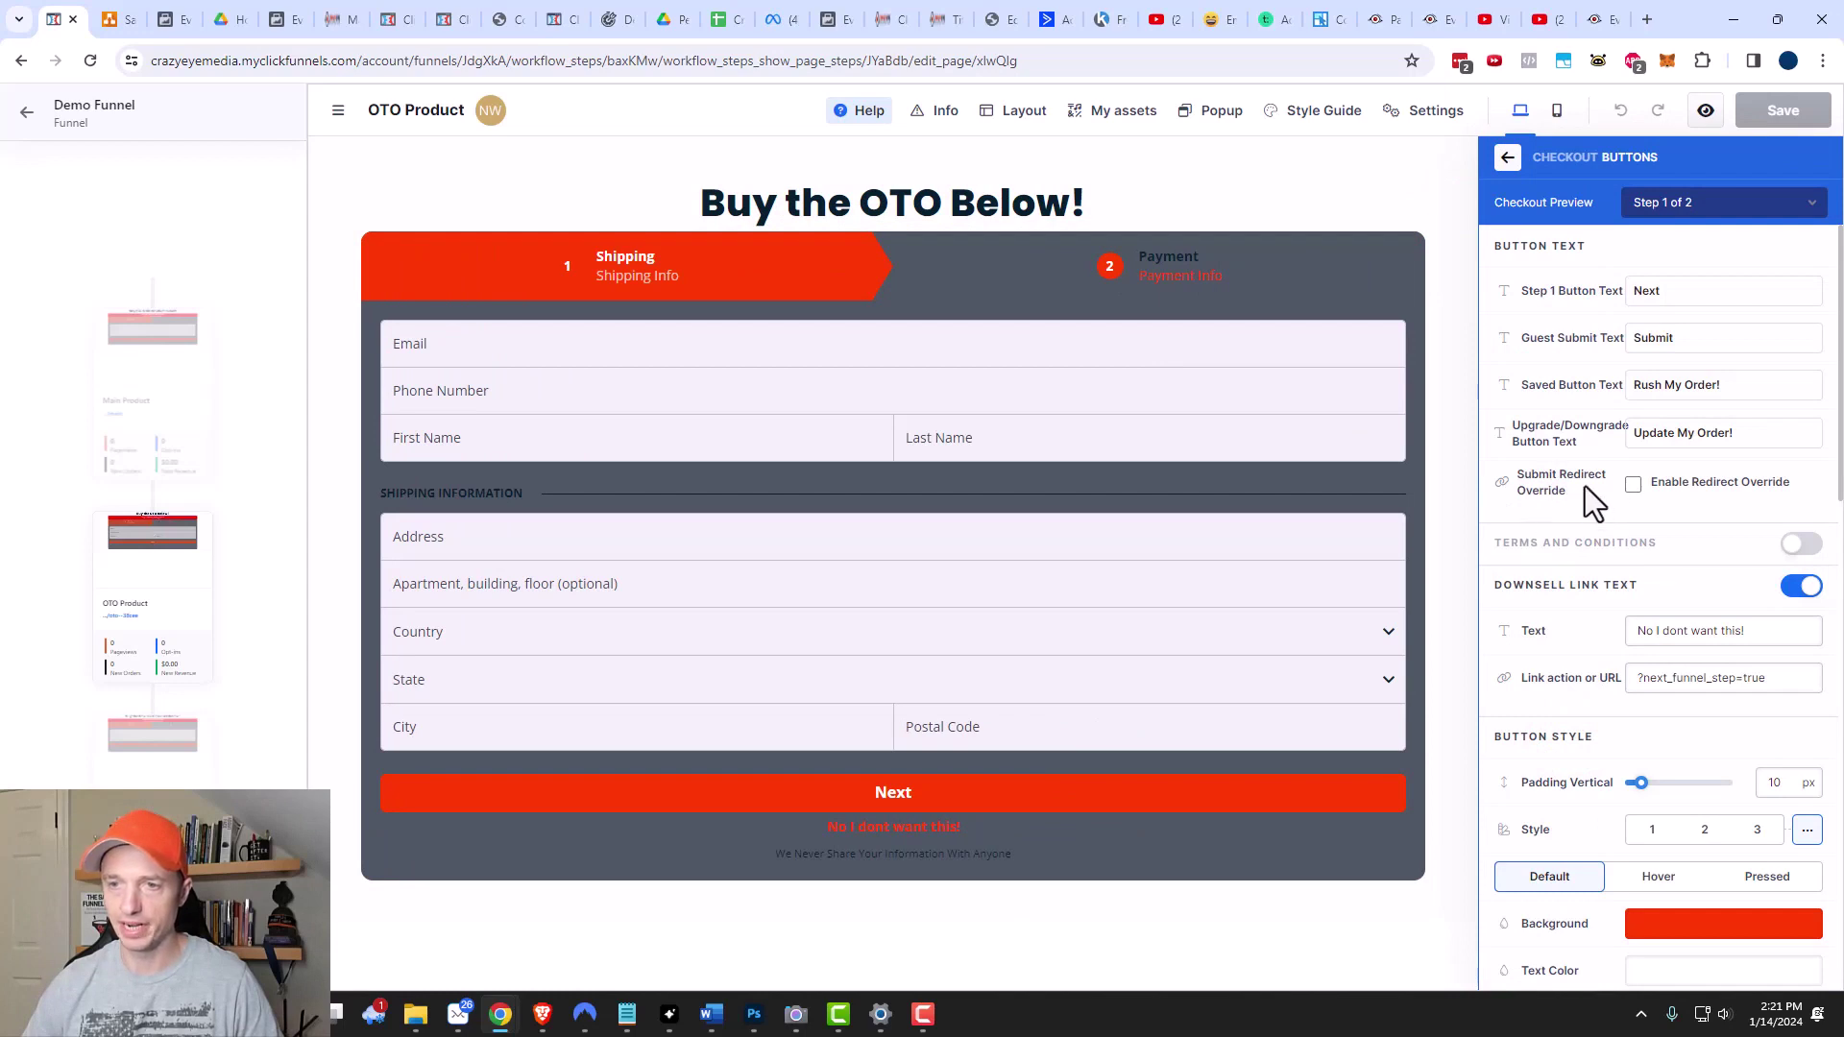
pyautogui.click(1634, 486)
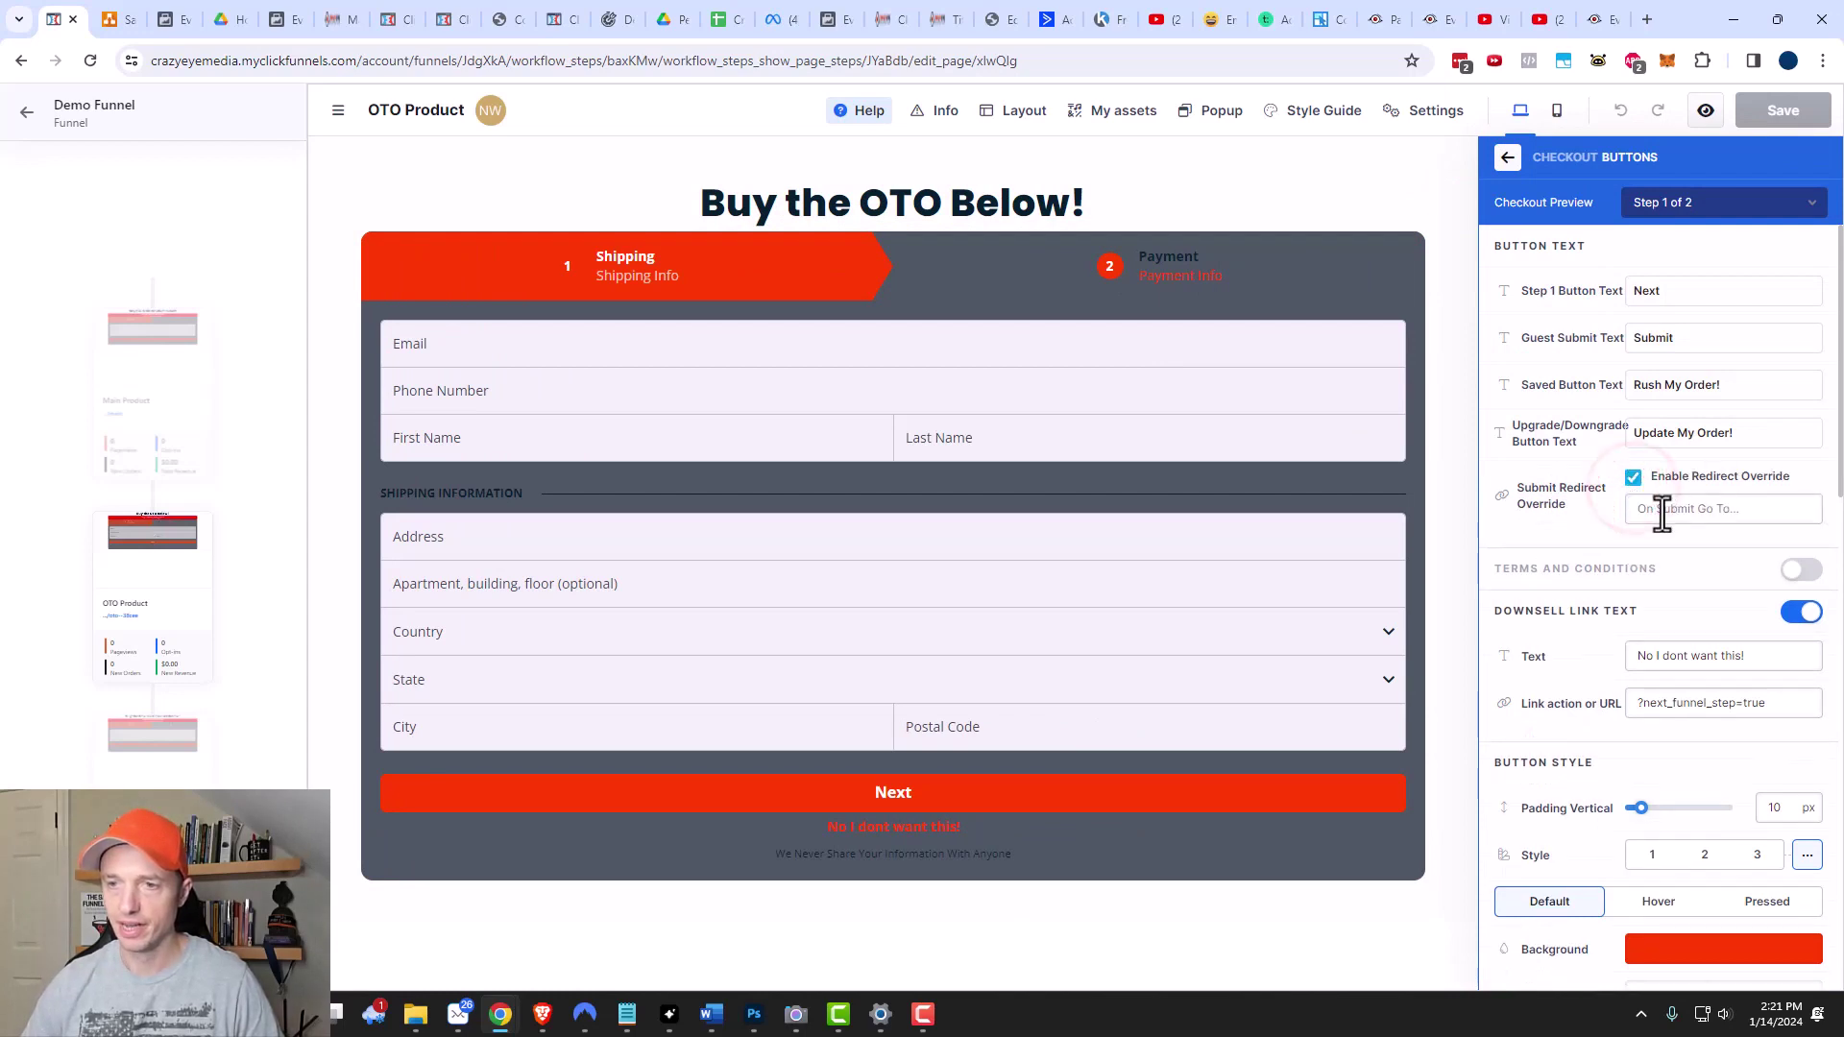
pyautogui.click(1661, 511)
pyautogui.hotkey('ctrl', 'v')
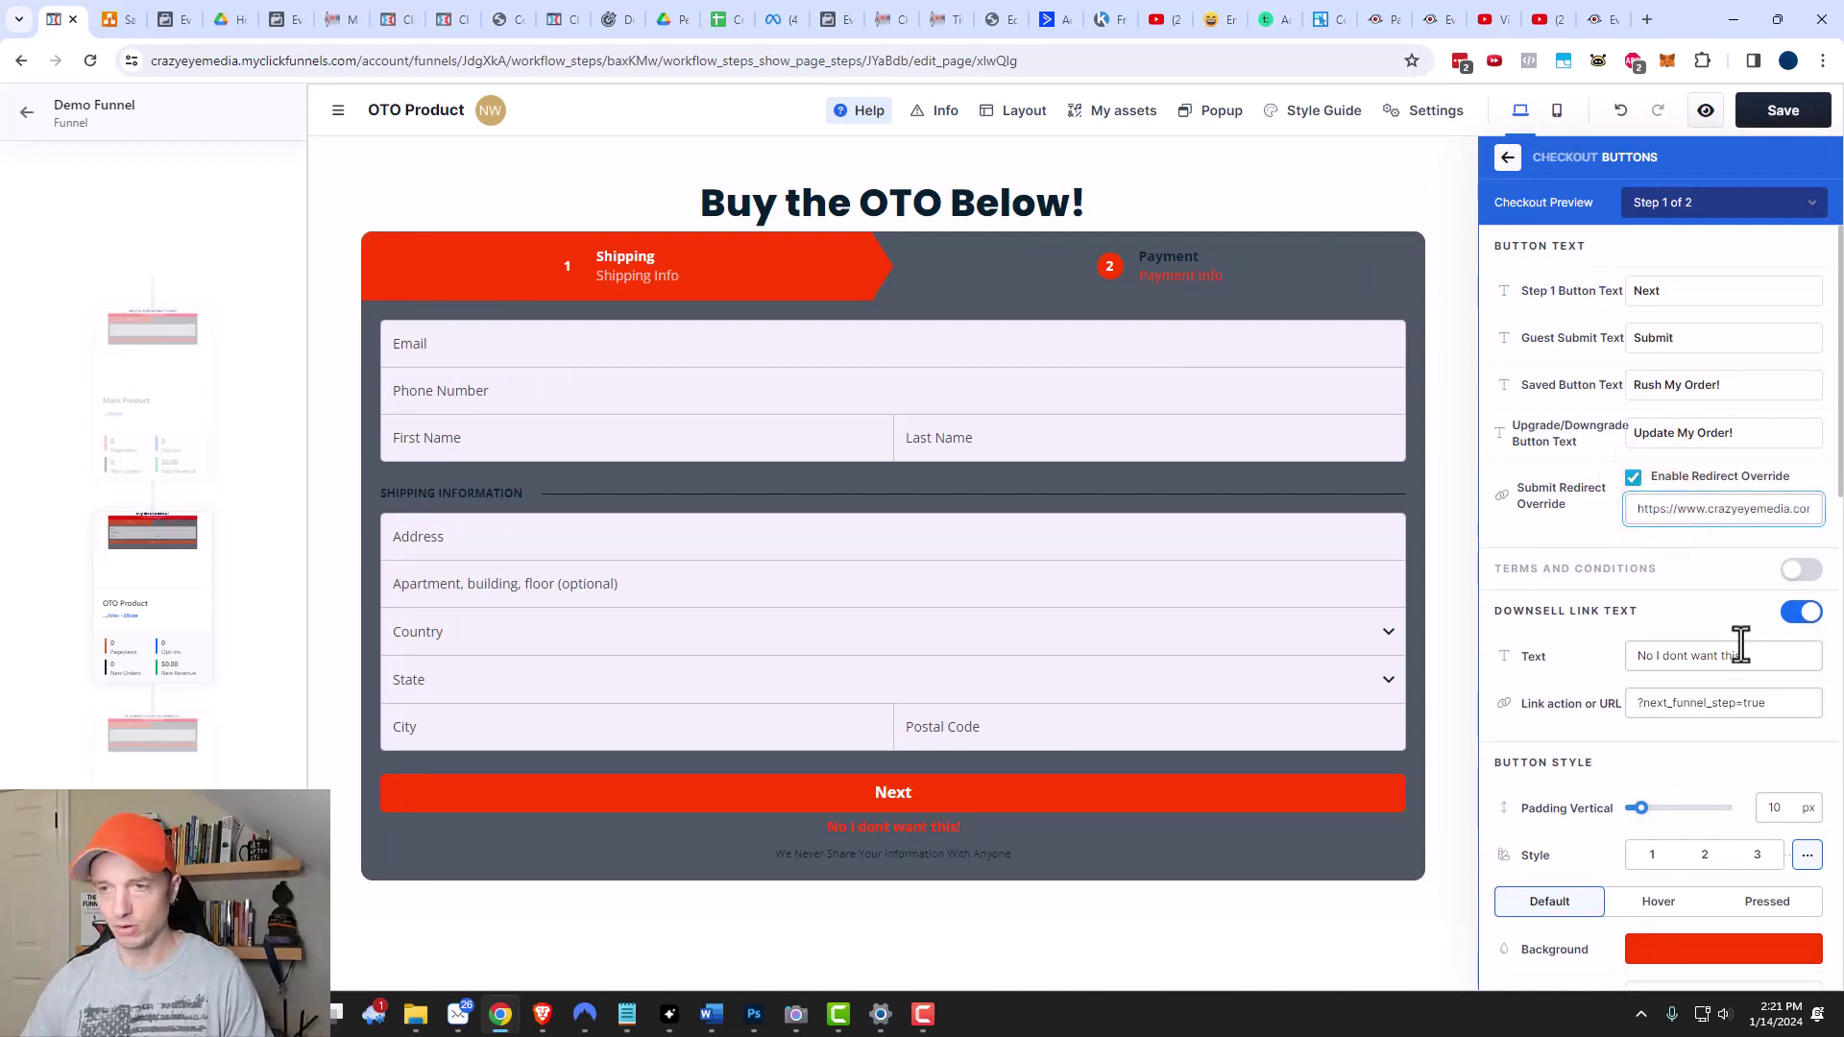
pyautogui.moveTo(1716, 517); pyautogui.dragTo(1830, 514)
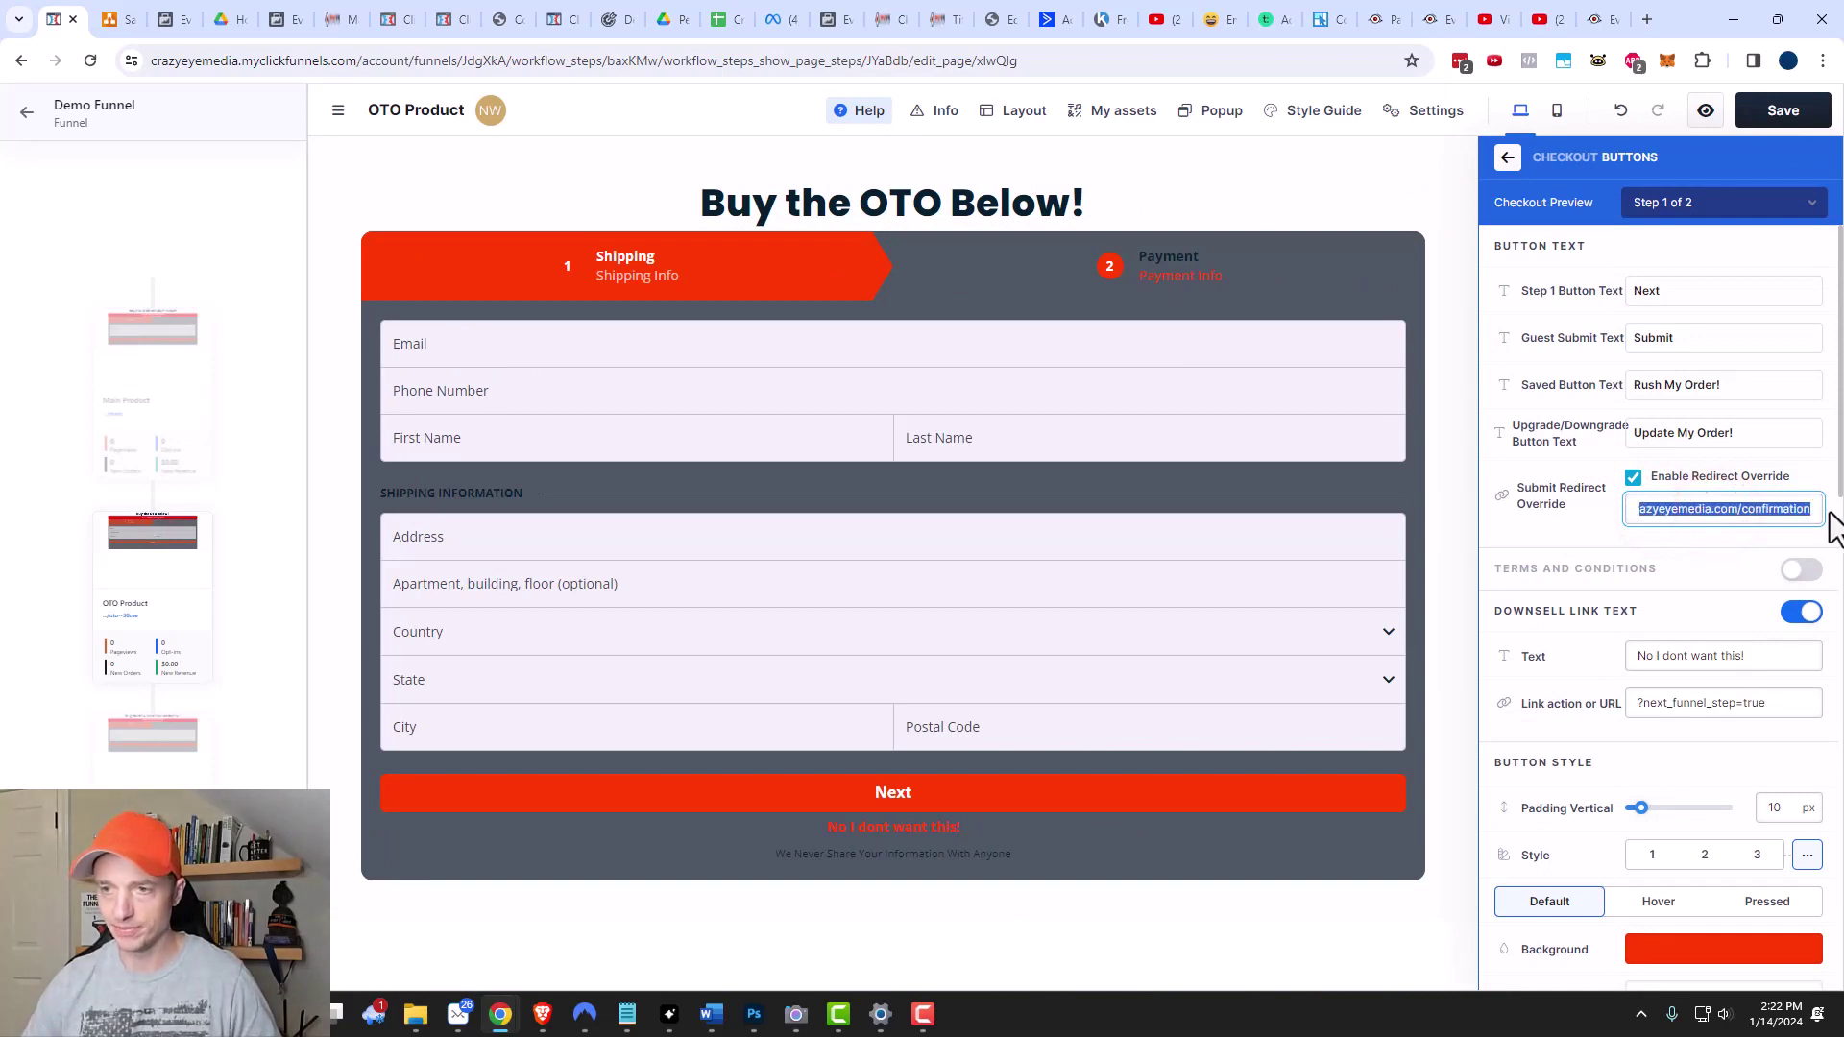
pyautogui.click(1562, 532)
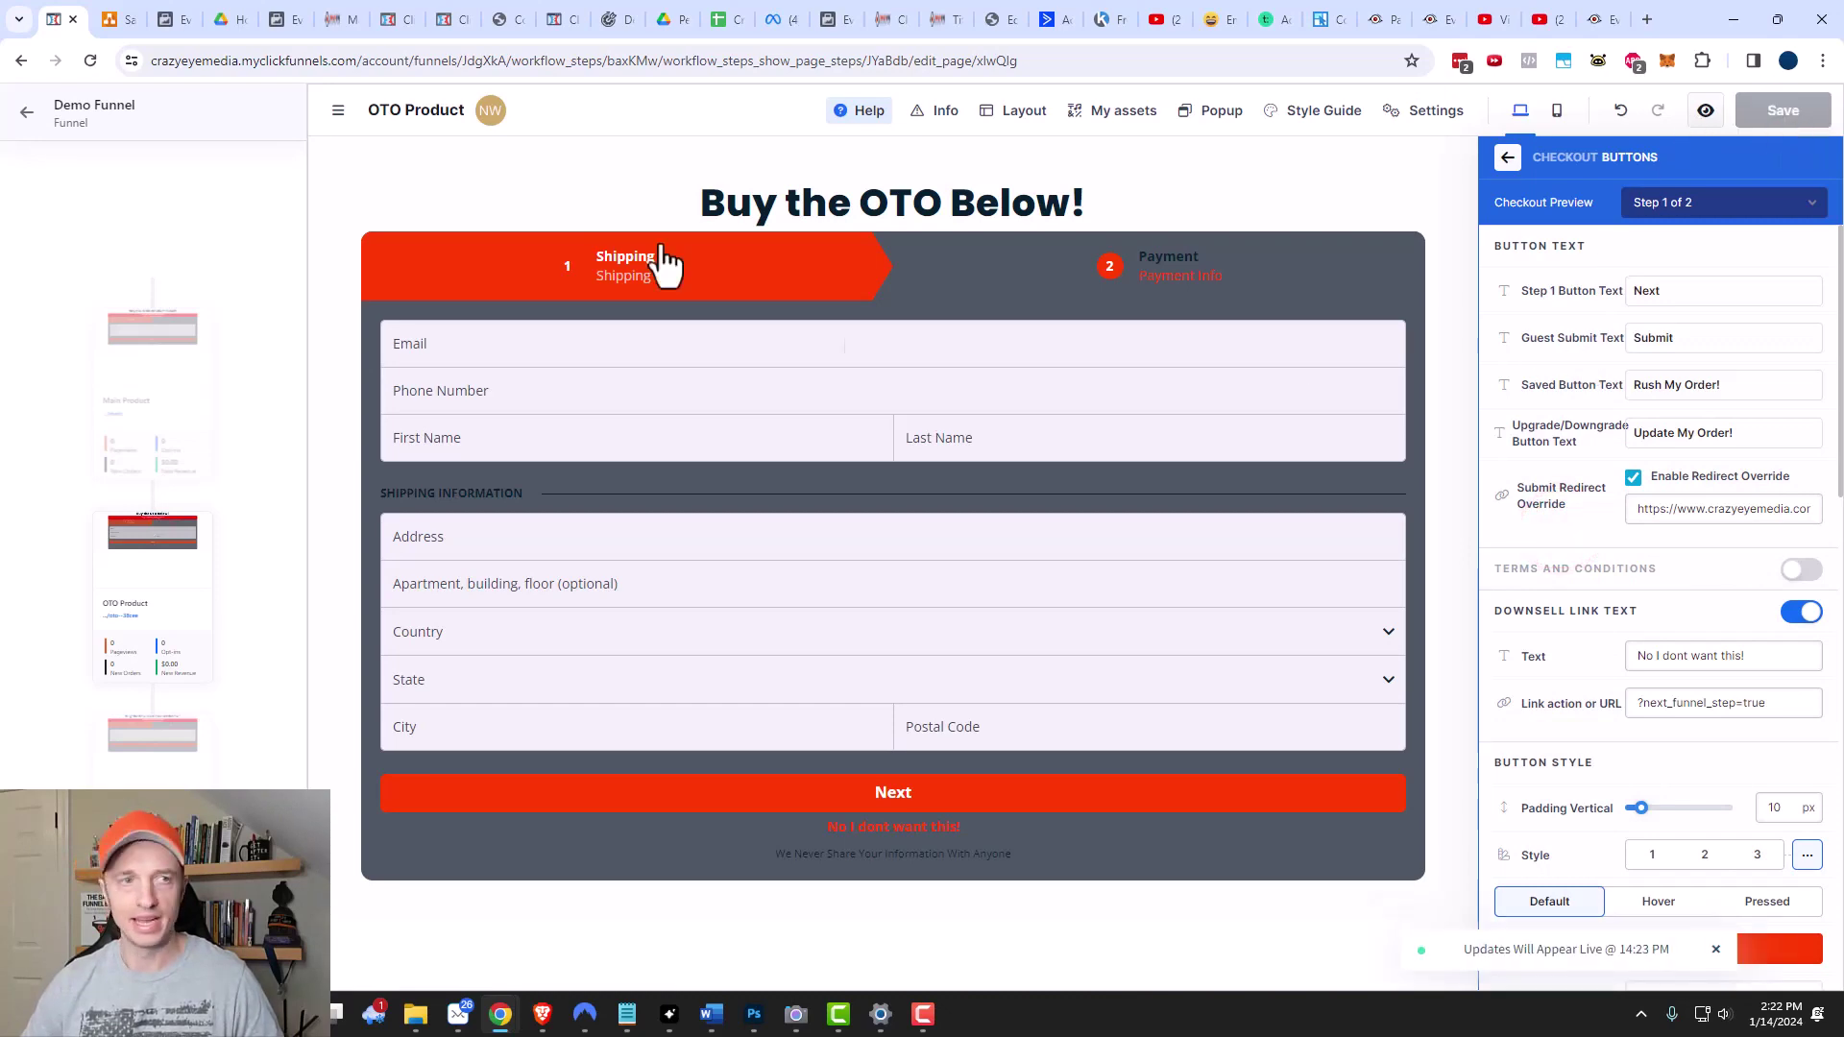
pyautogui.click(28, 114)
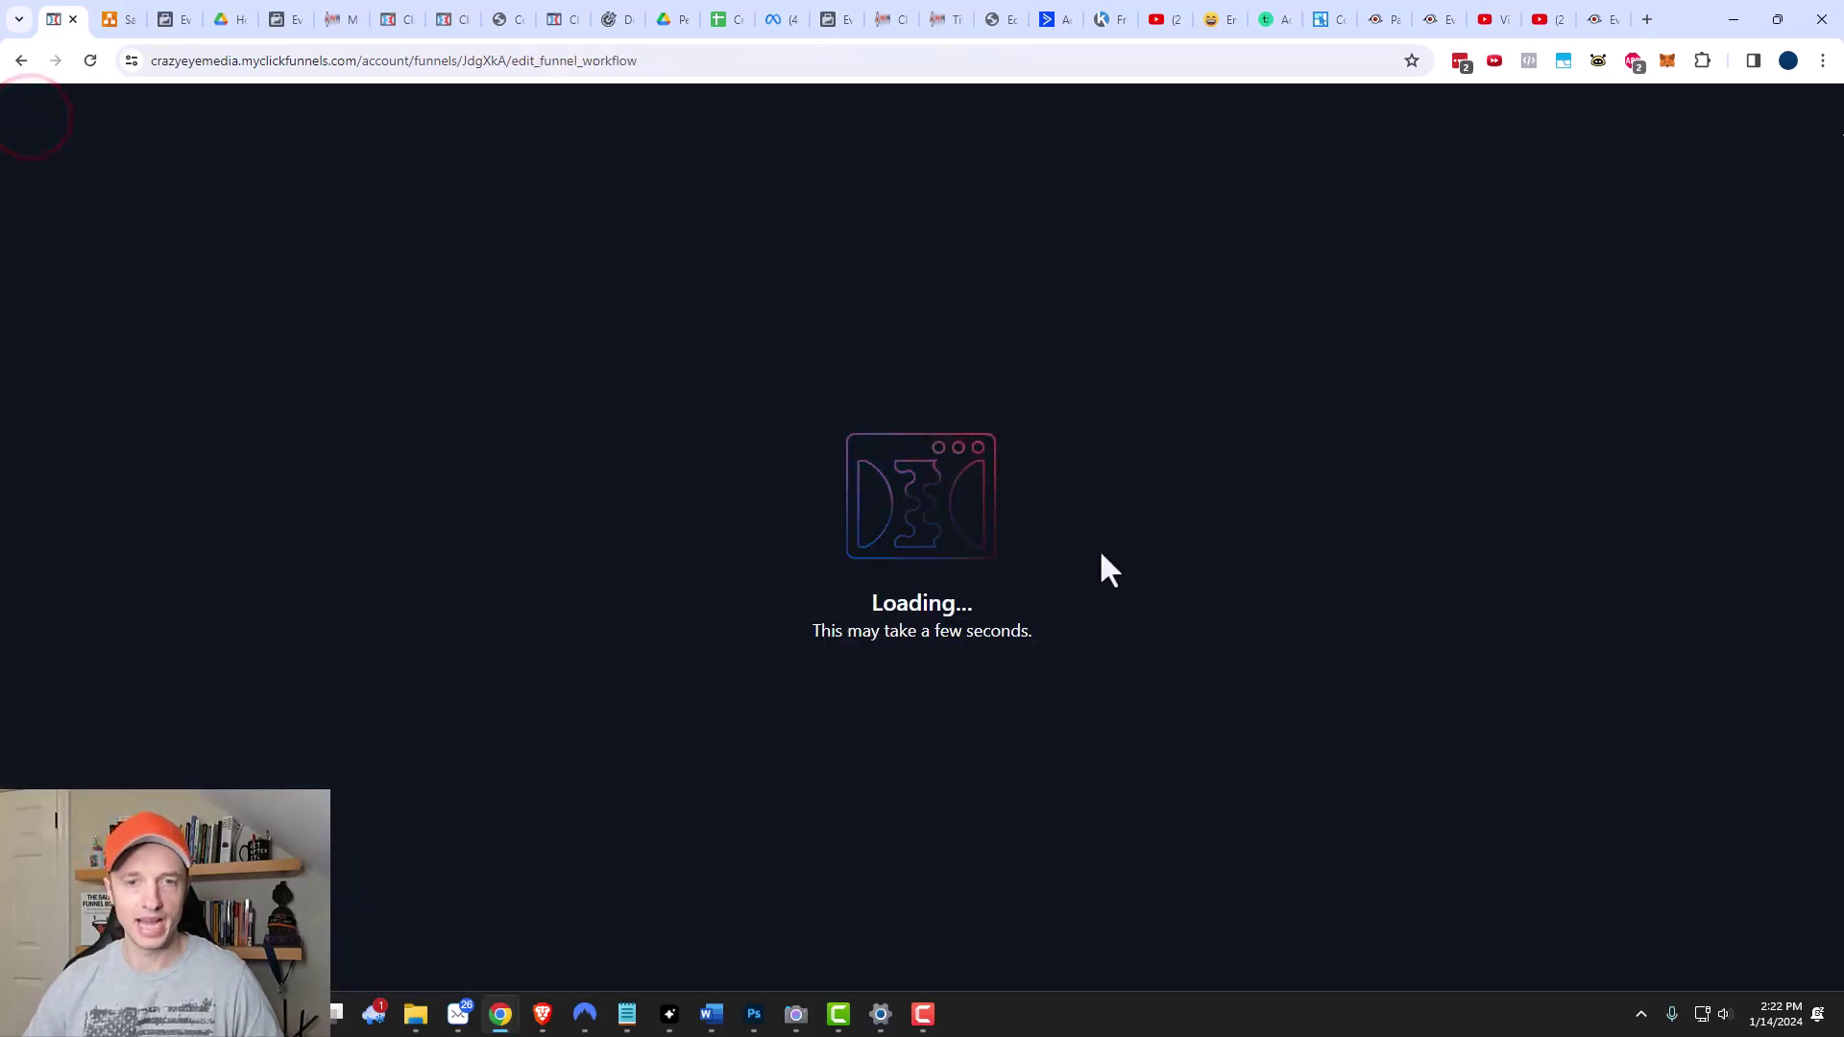
# Confirm test mode is still on in funnel settings, then copy the funnel's public URL.
pyautogui.scroll(-3, 865, 701)
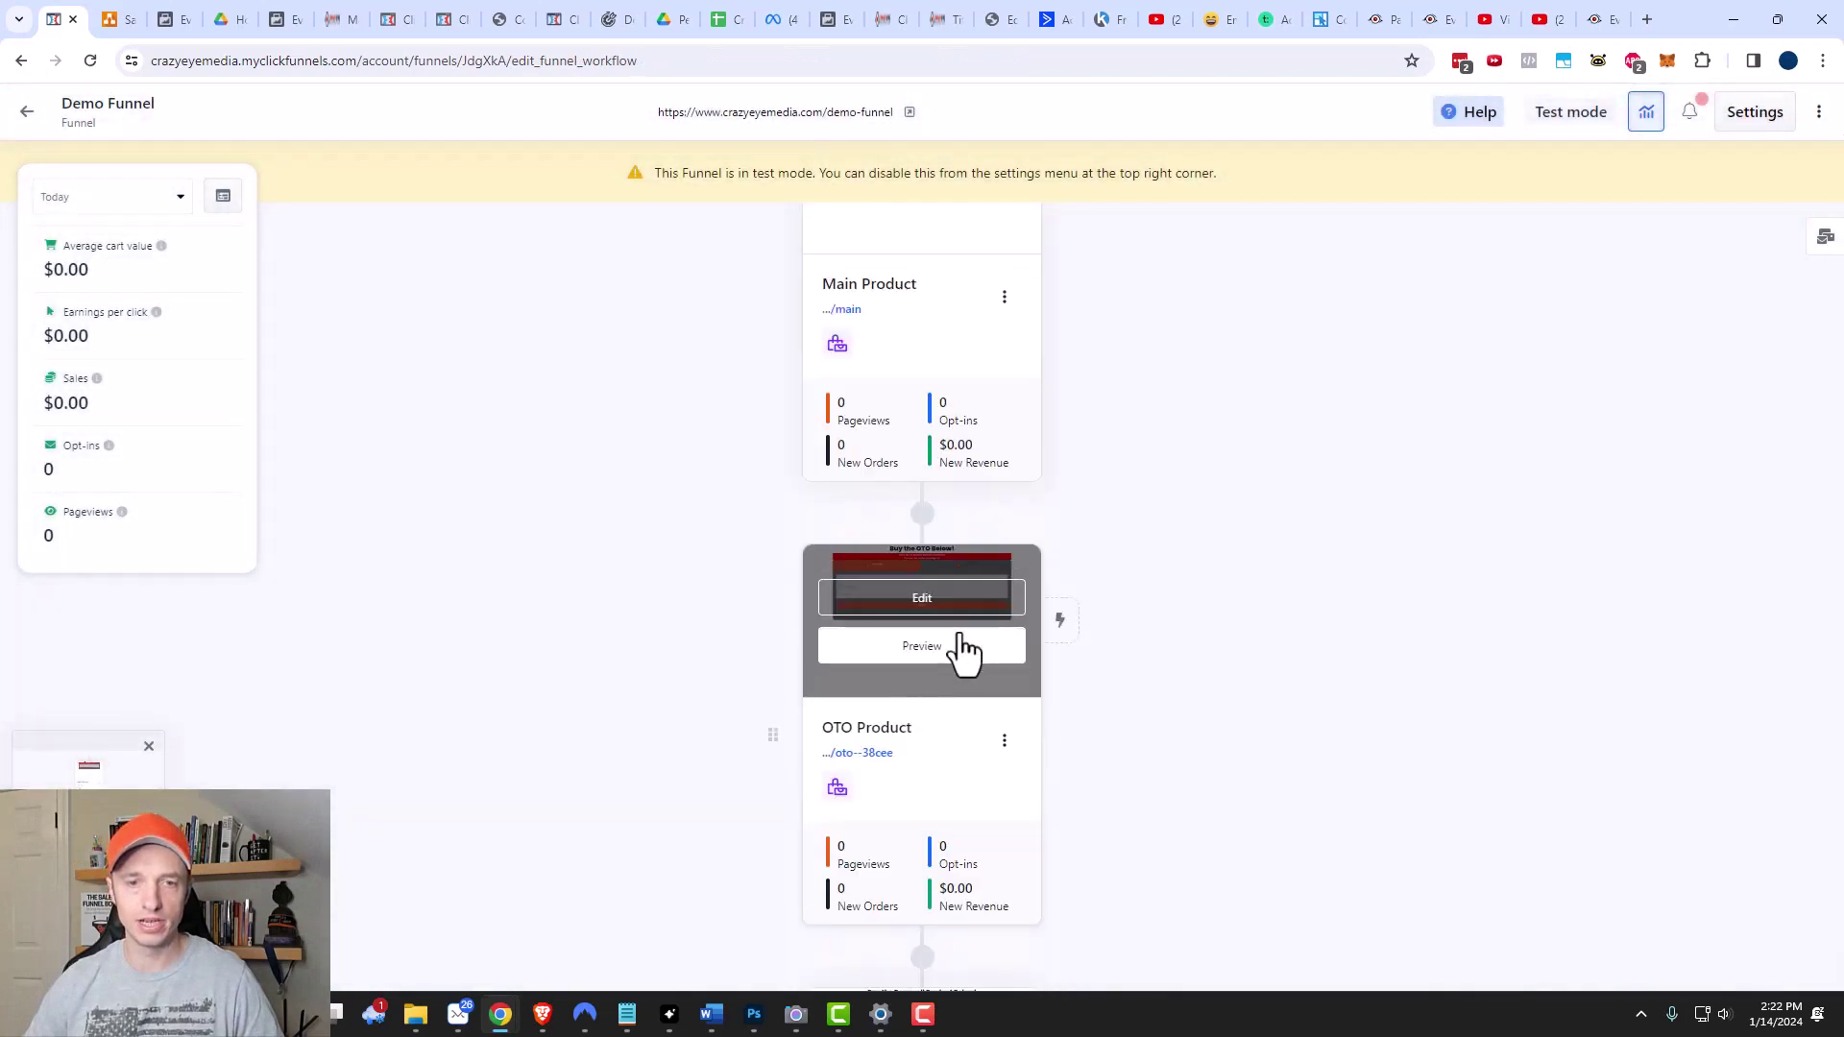
pyautogui.scroll(-4, 970, 644)
pyautogui.scroll(-4, 961, 711)
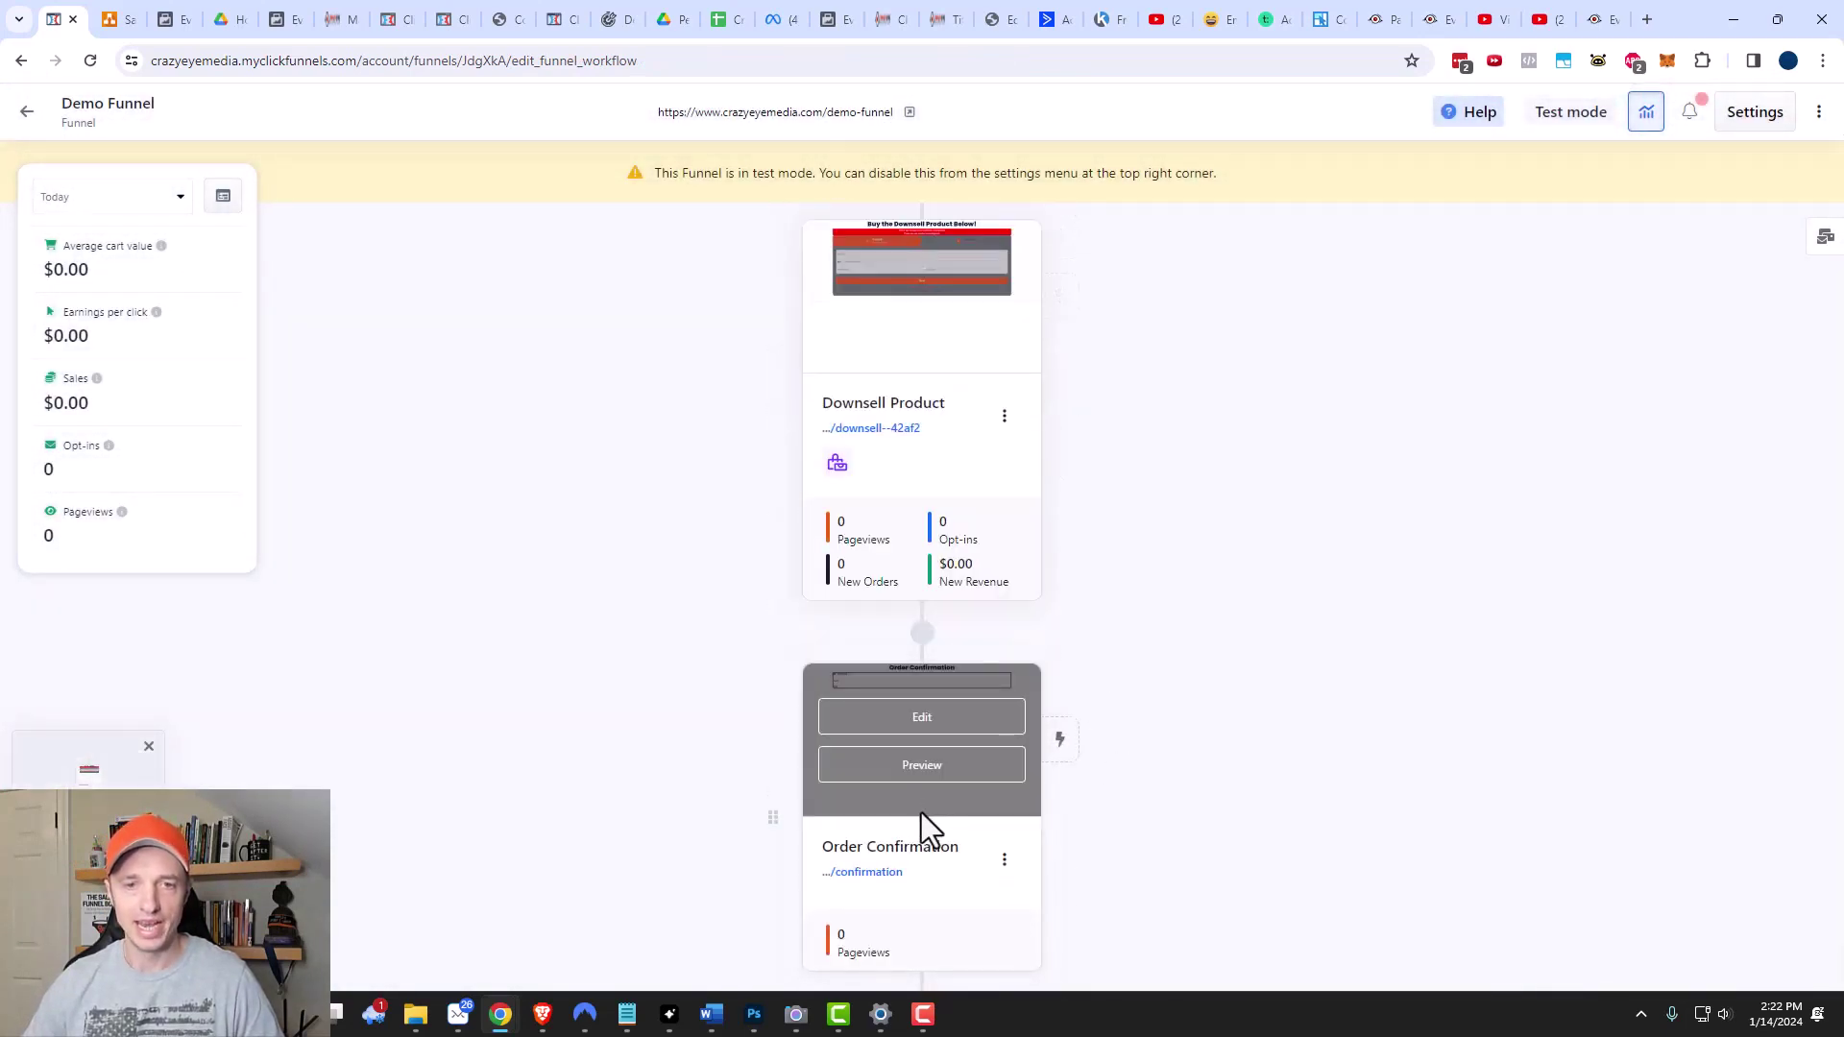
pyautogui.scroll(5, 920, 812)
pyautogui.scroll(6, 924, 843)
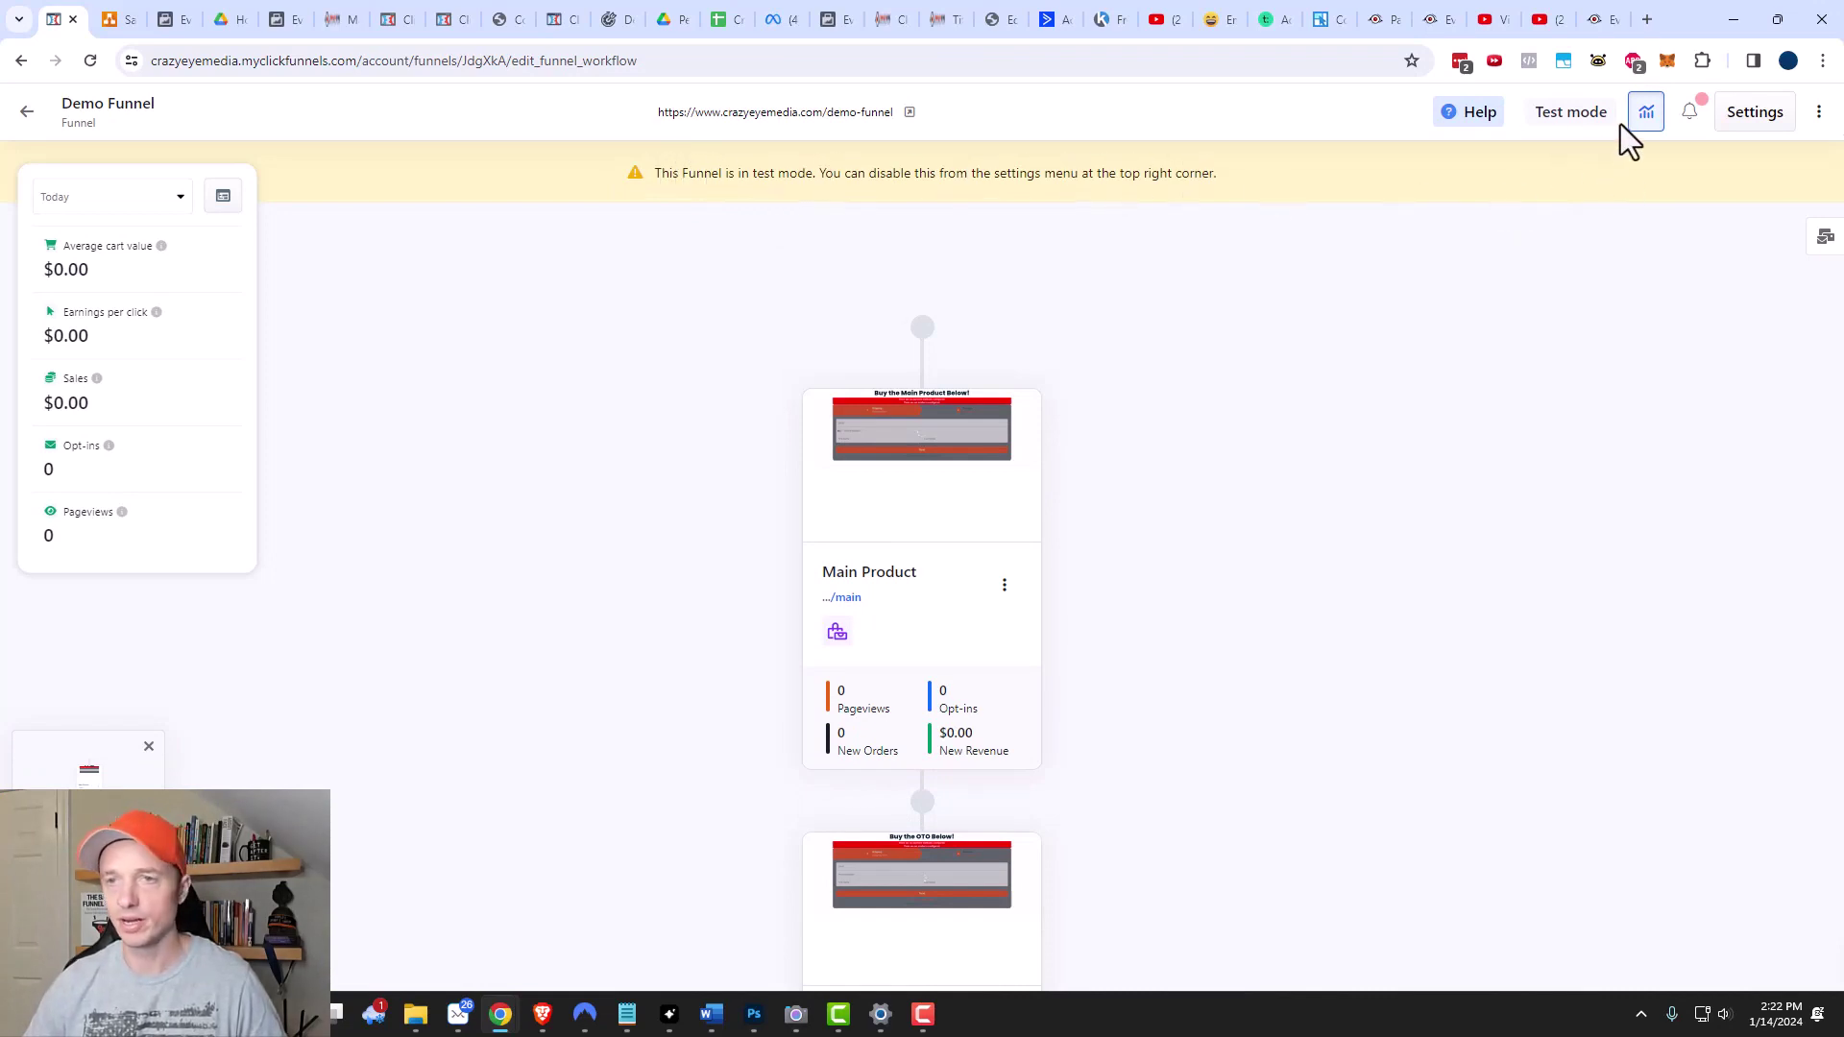
pyautogui.click(1756, 114)
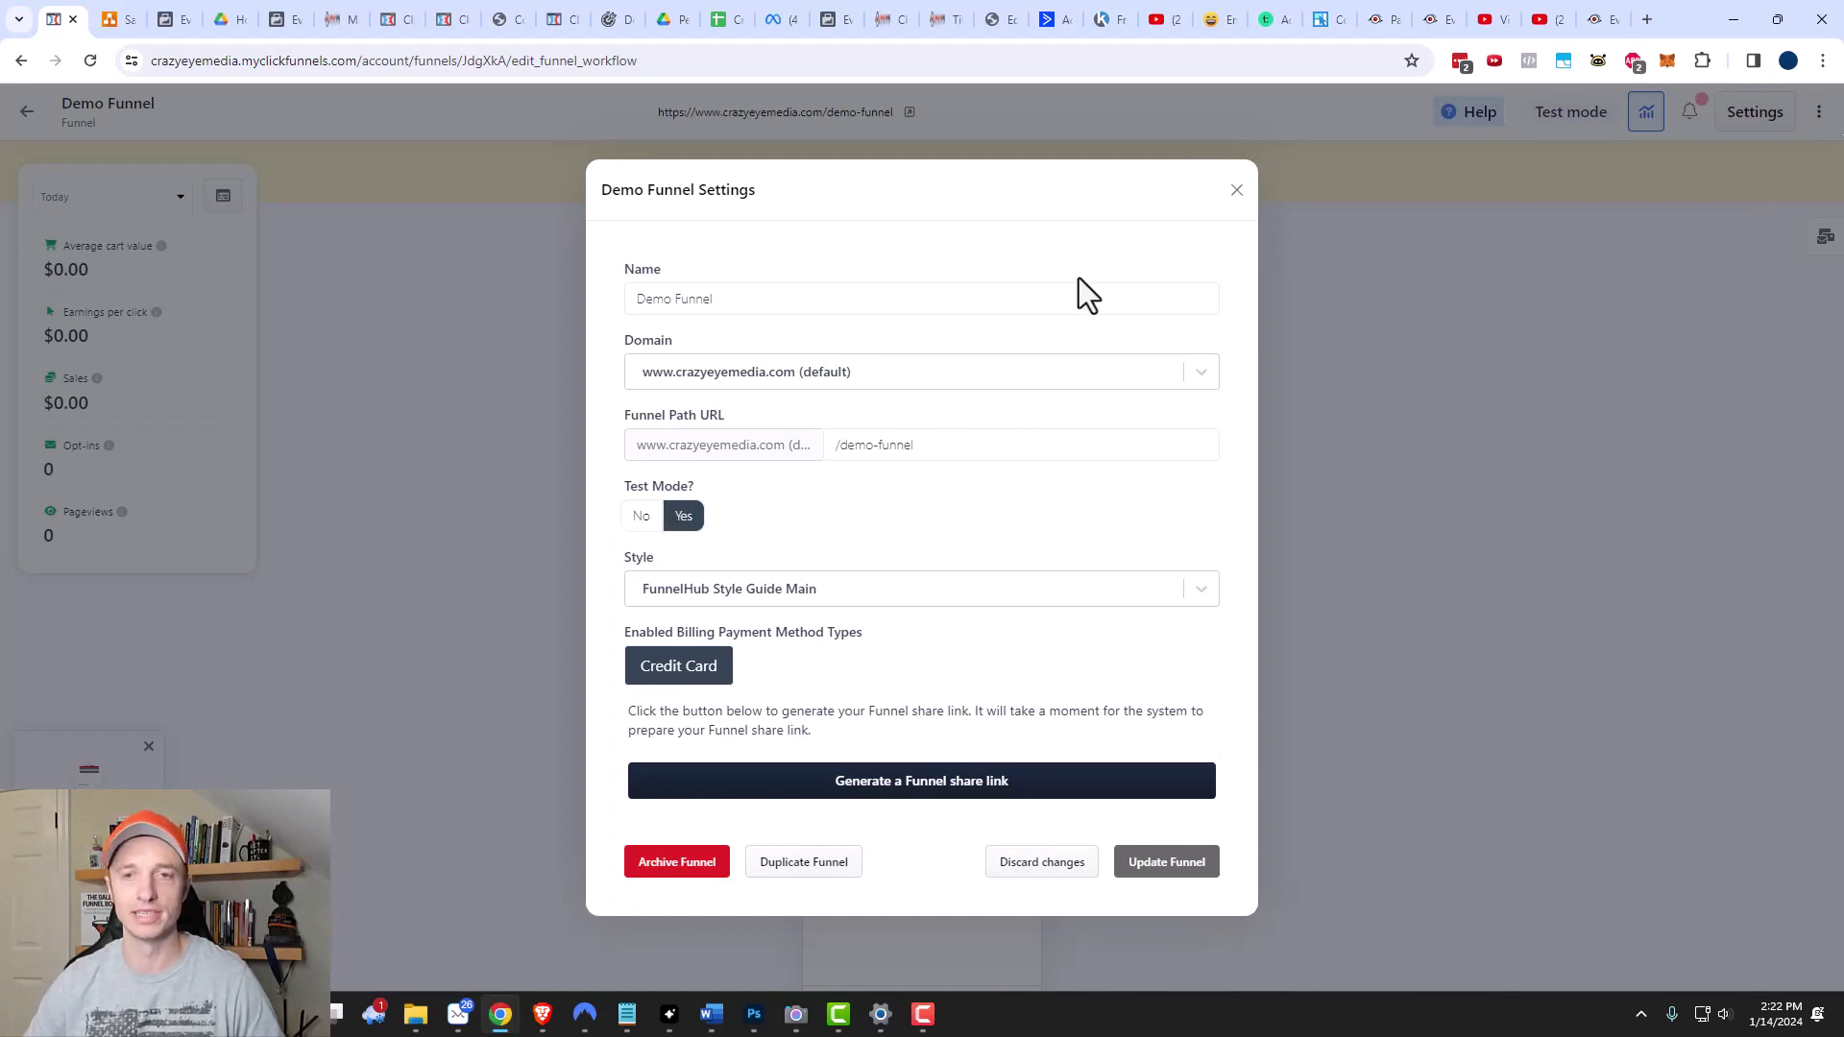
pyautogui.click(1236, 191)
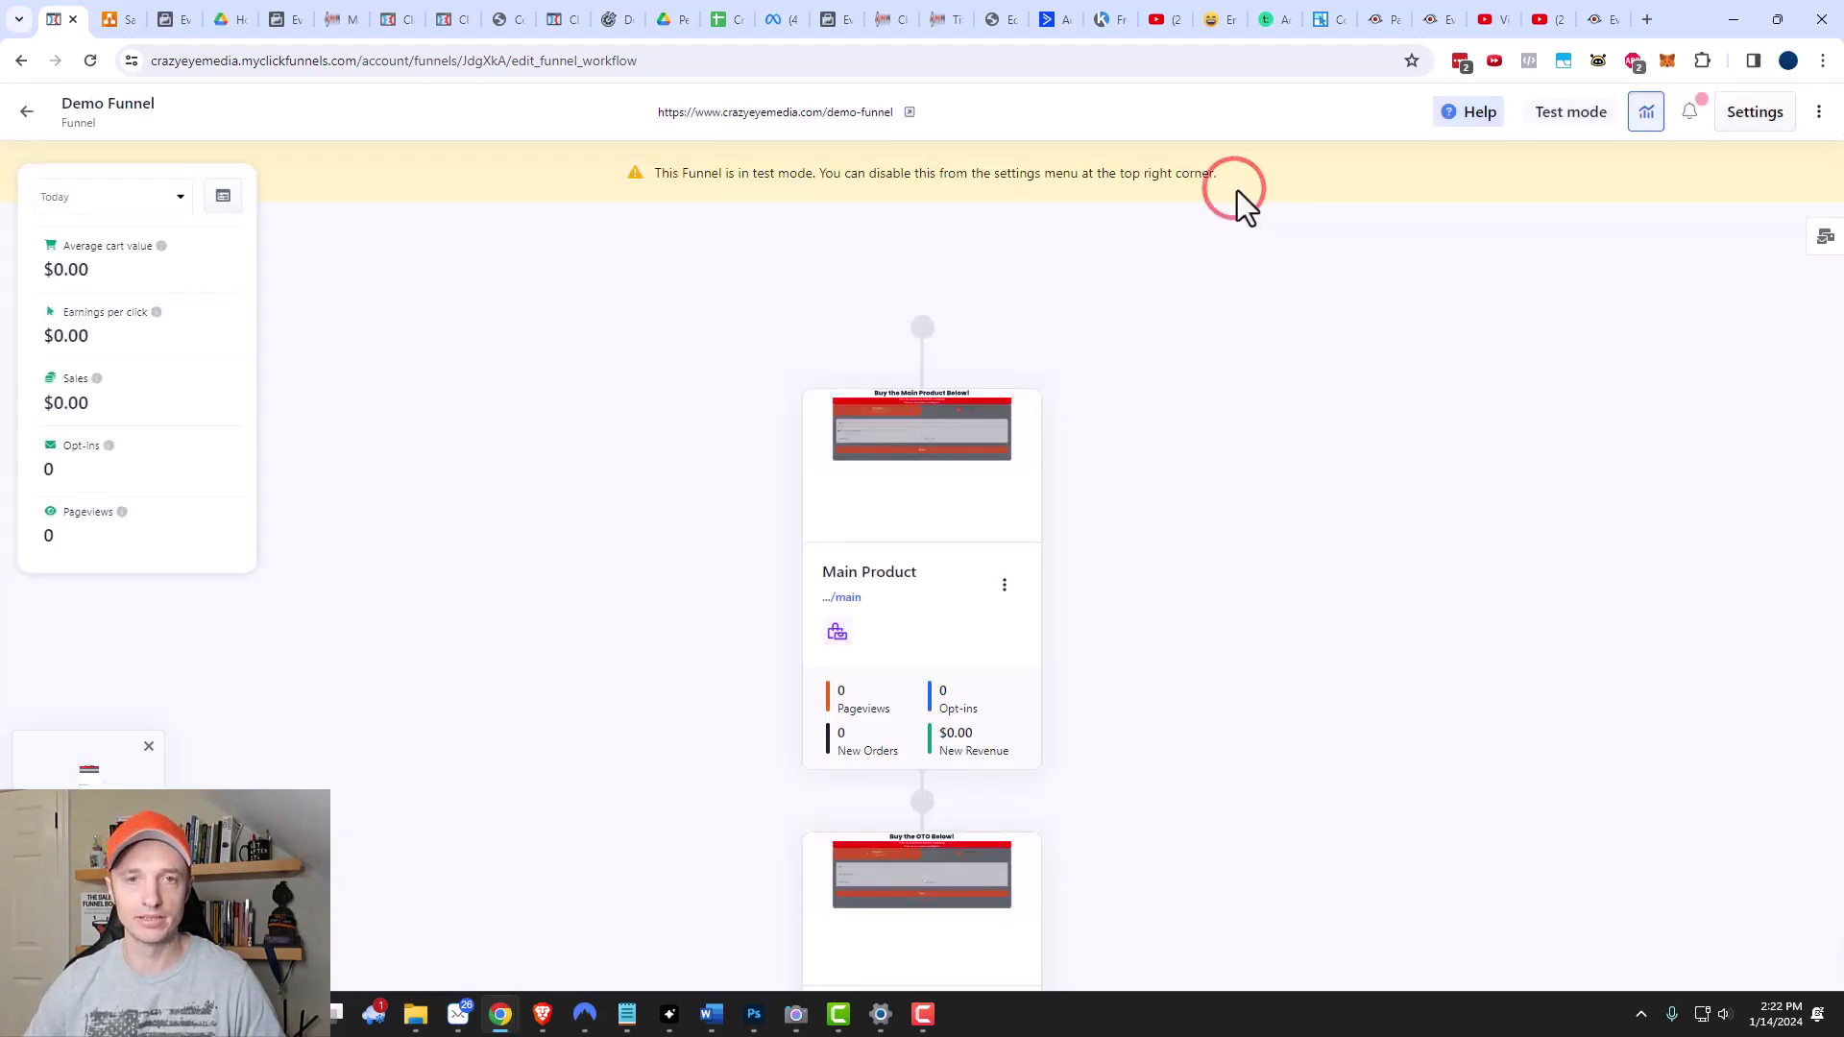
pyautogui.click(808, 112)
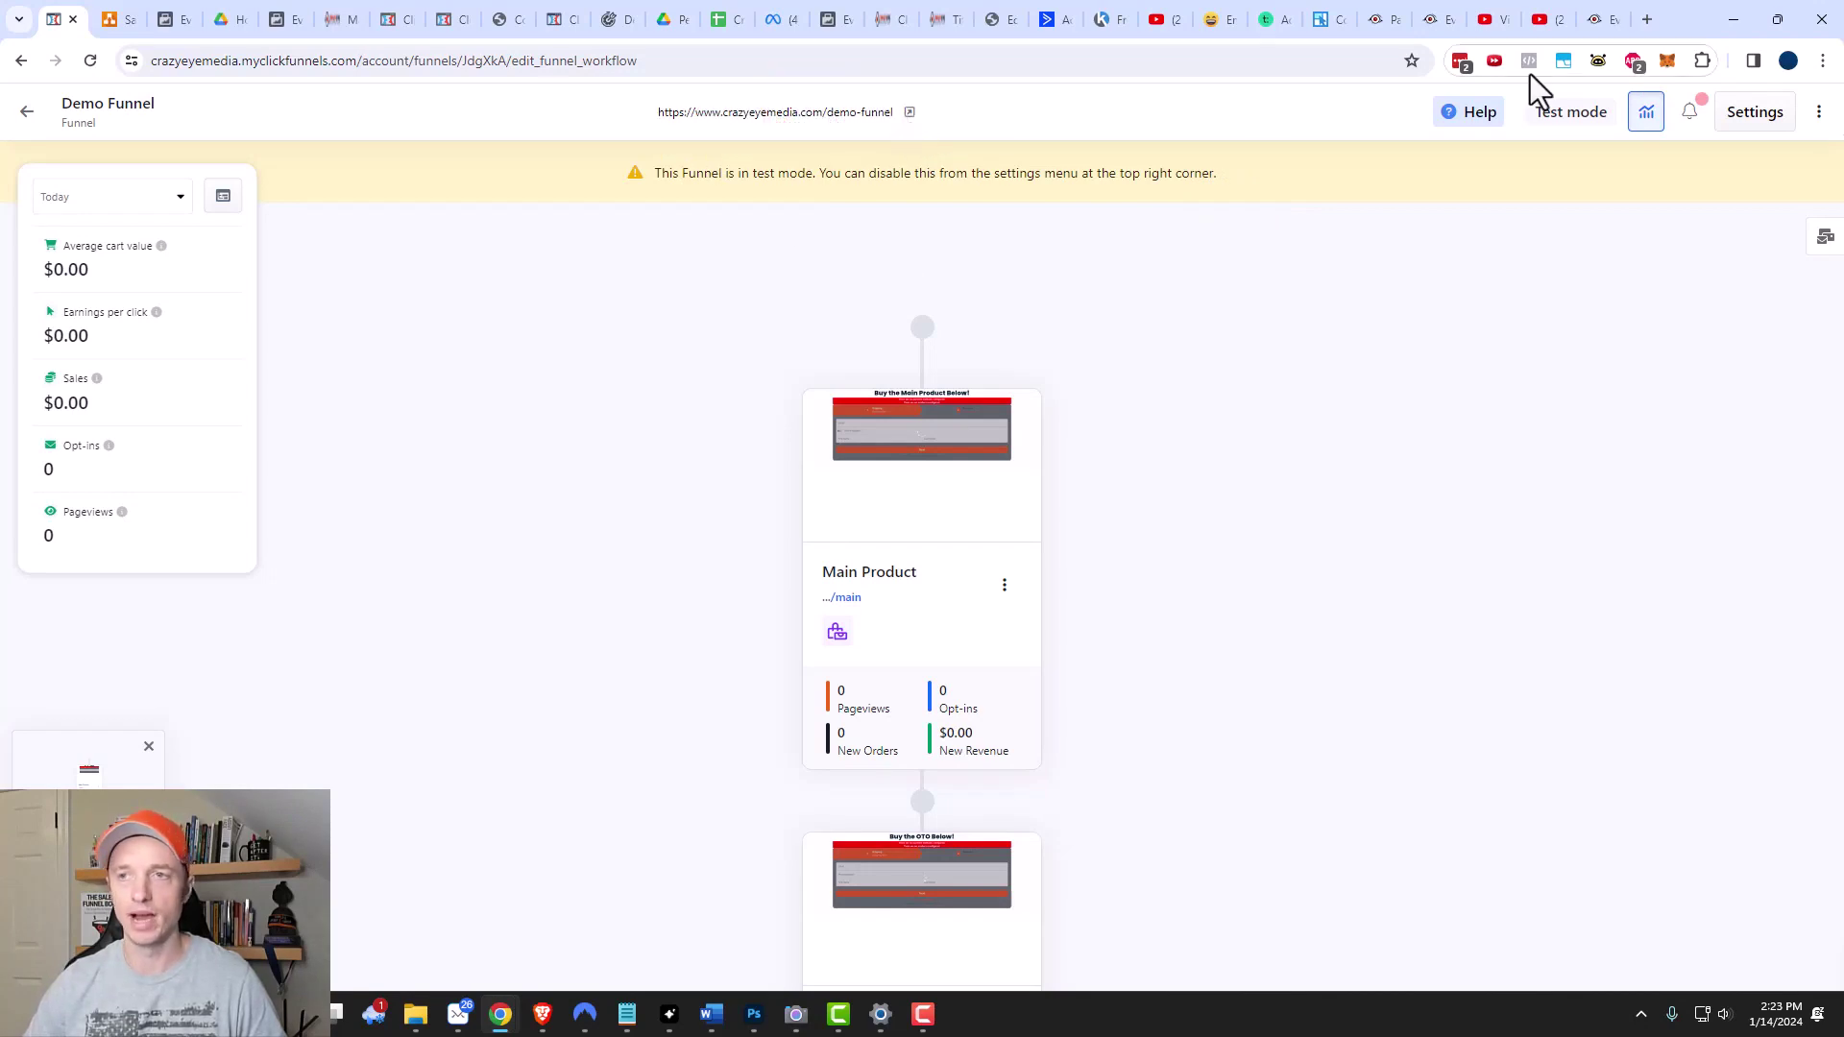
# In a new private window, load the funnel URL, enter the buyer's e-mail and continue.
pyautogui.click(1822, 61)
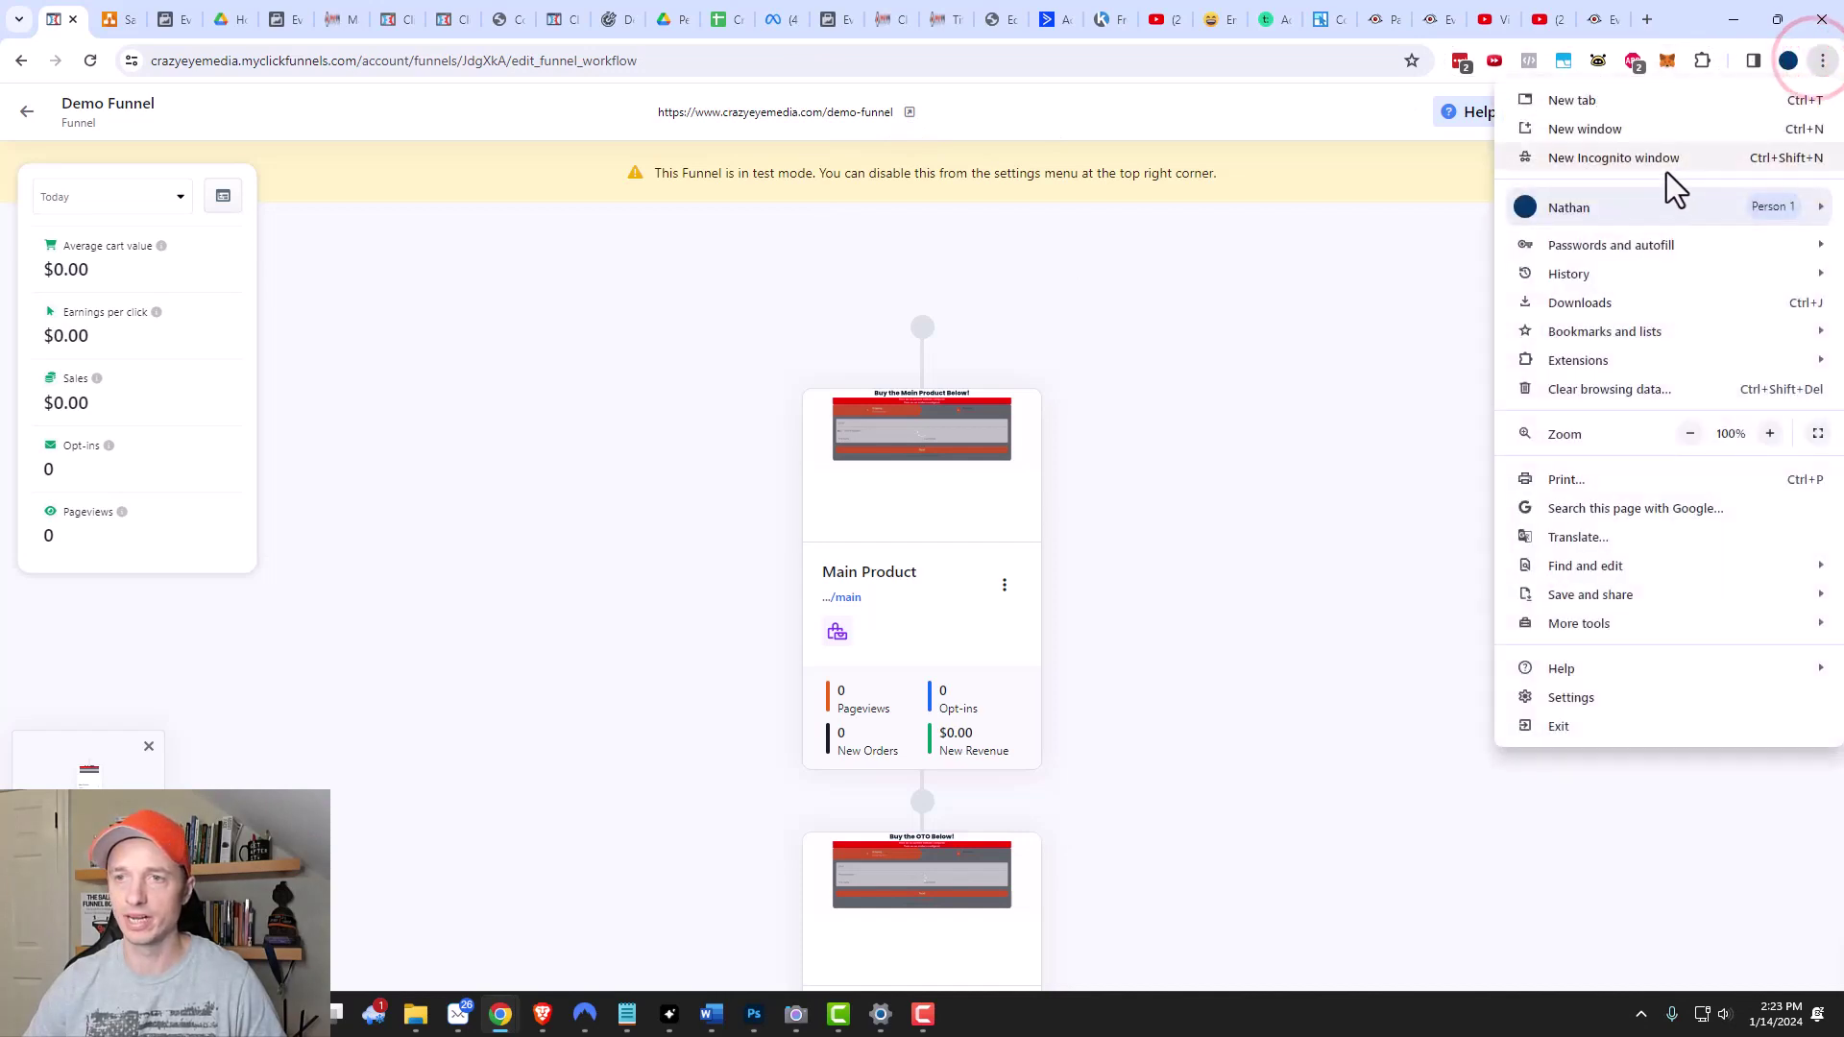
pyautogui.click(1667, 162)
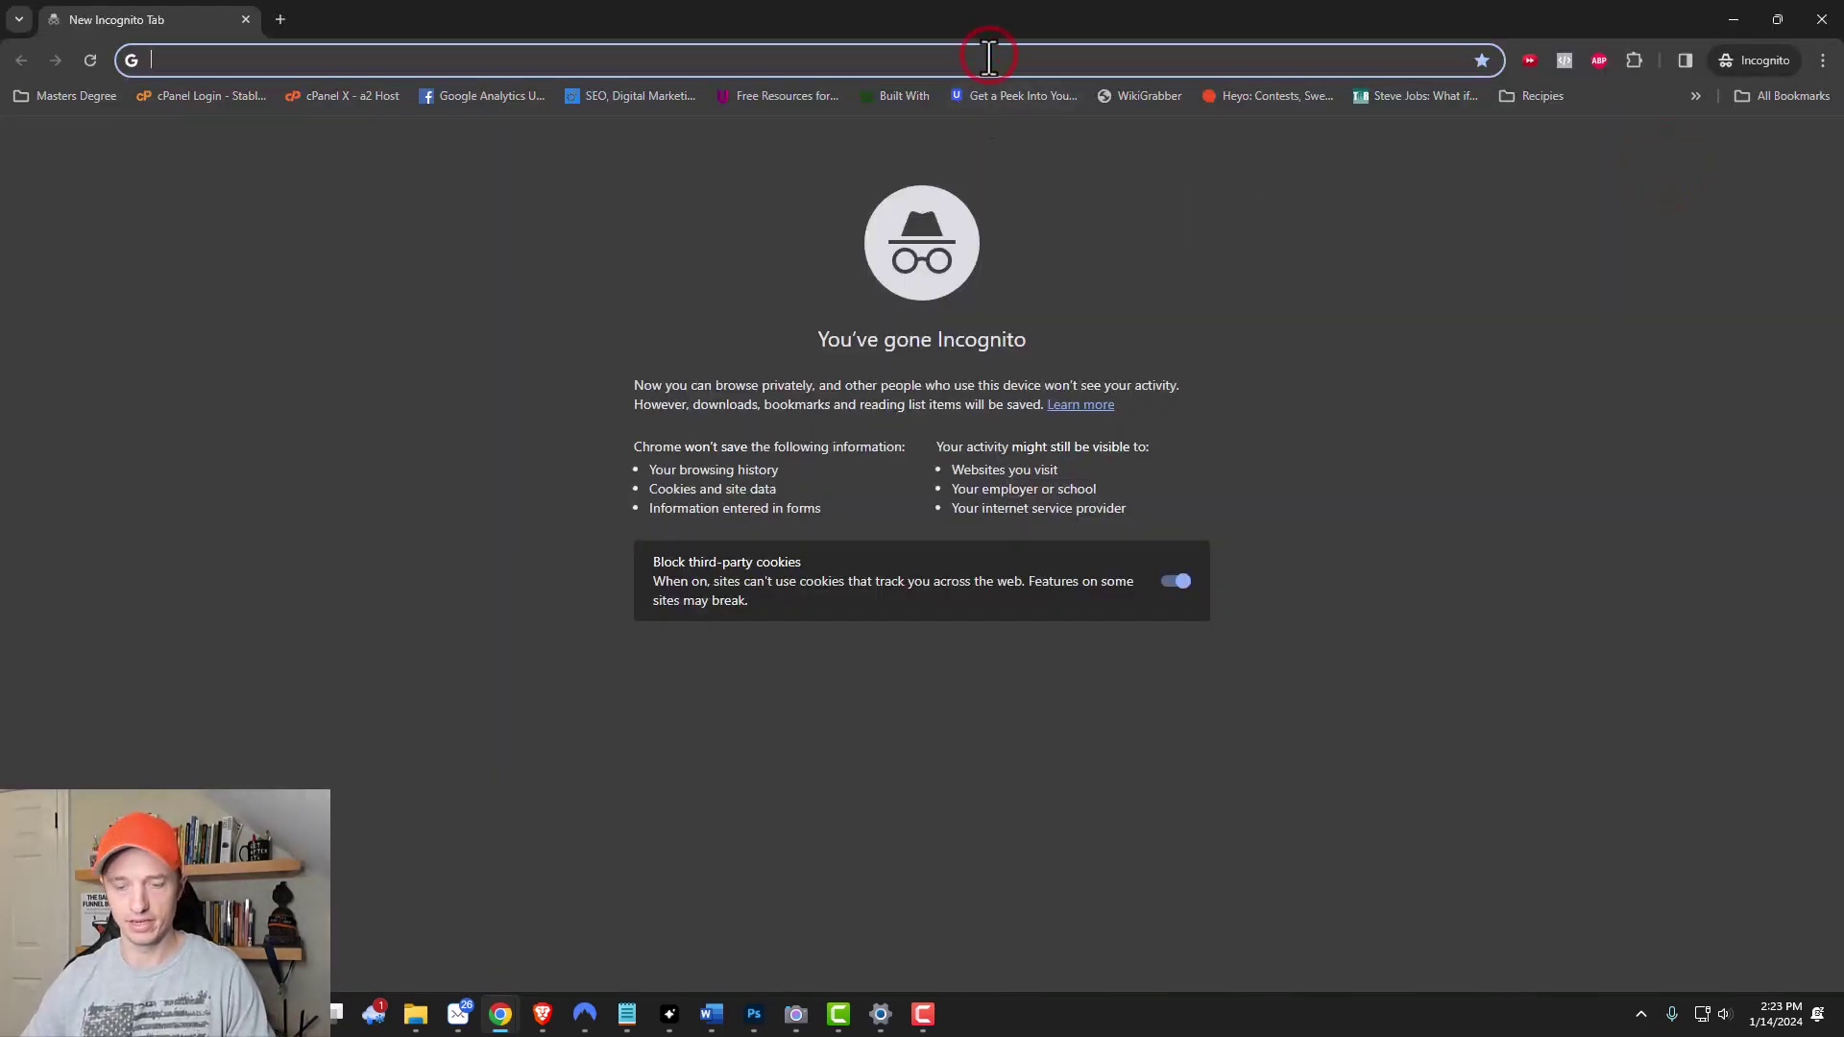
pyautogui.hotkey('ctrl', 'v')
pyautogui.press('Return')
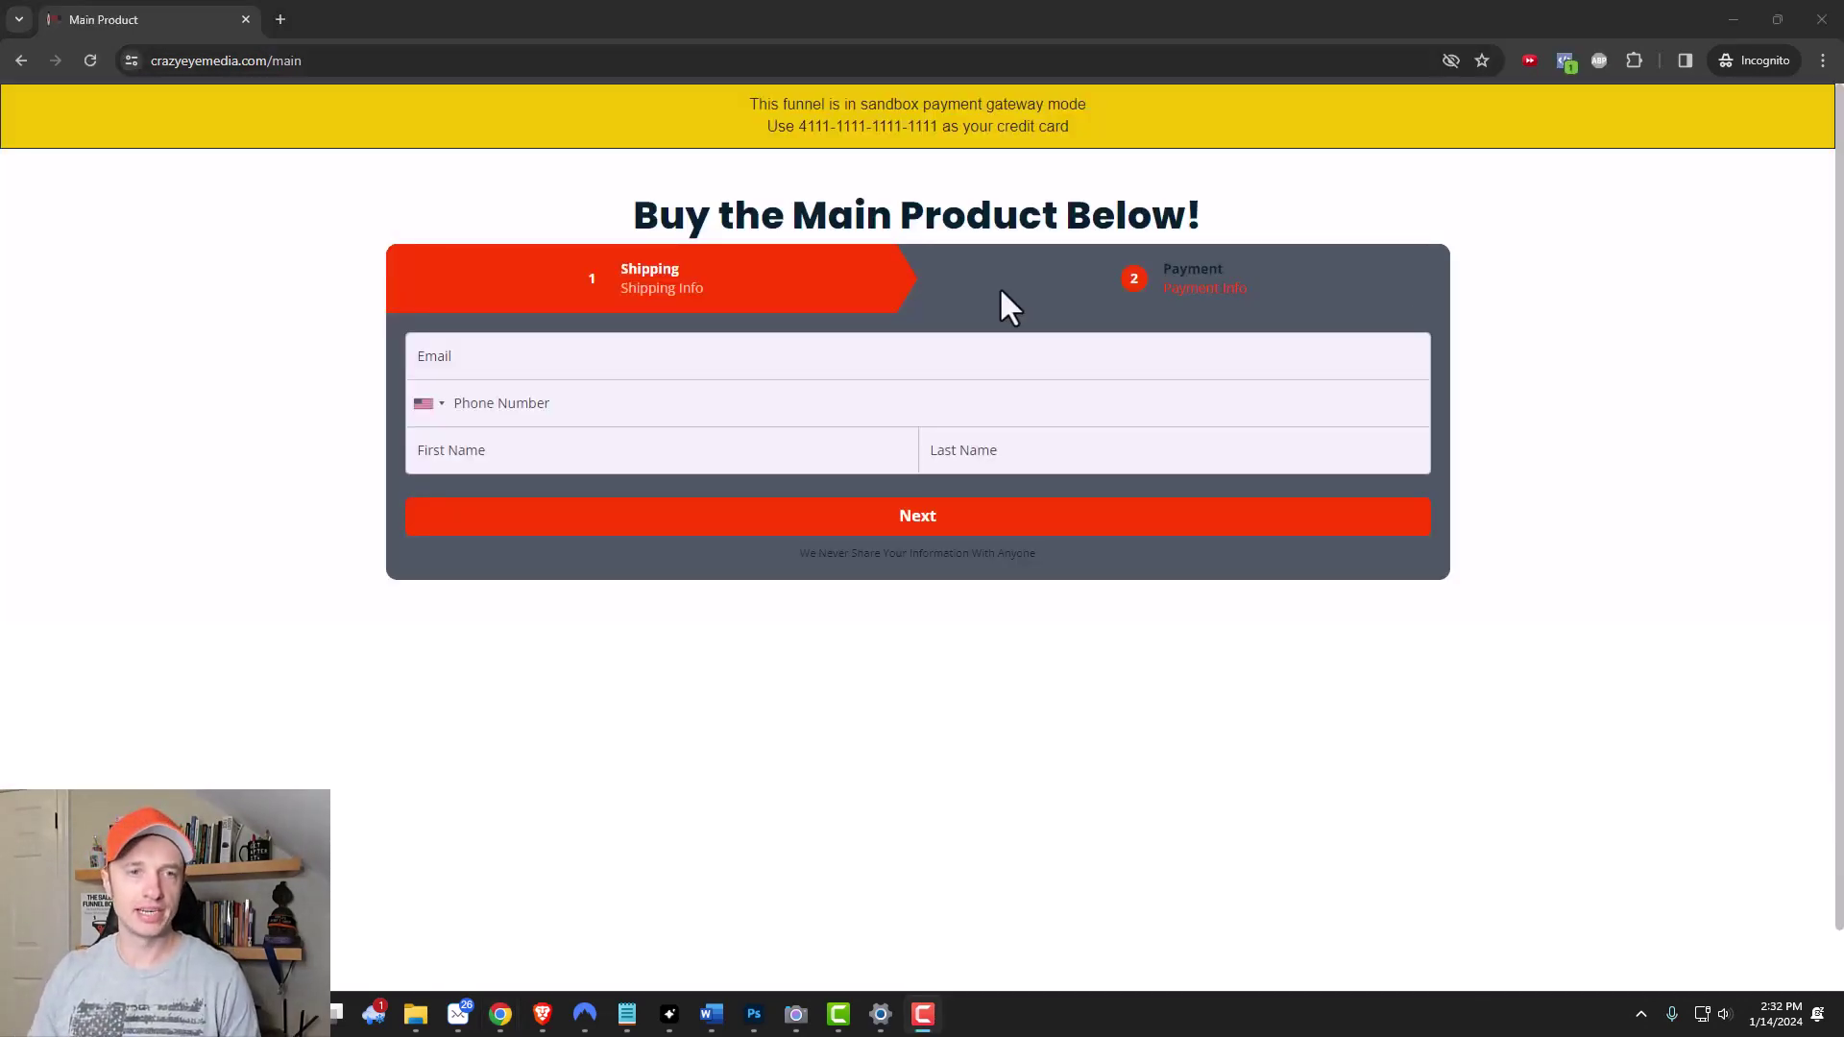
pyautogui.click(879, 370)
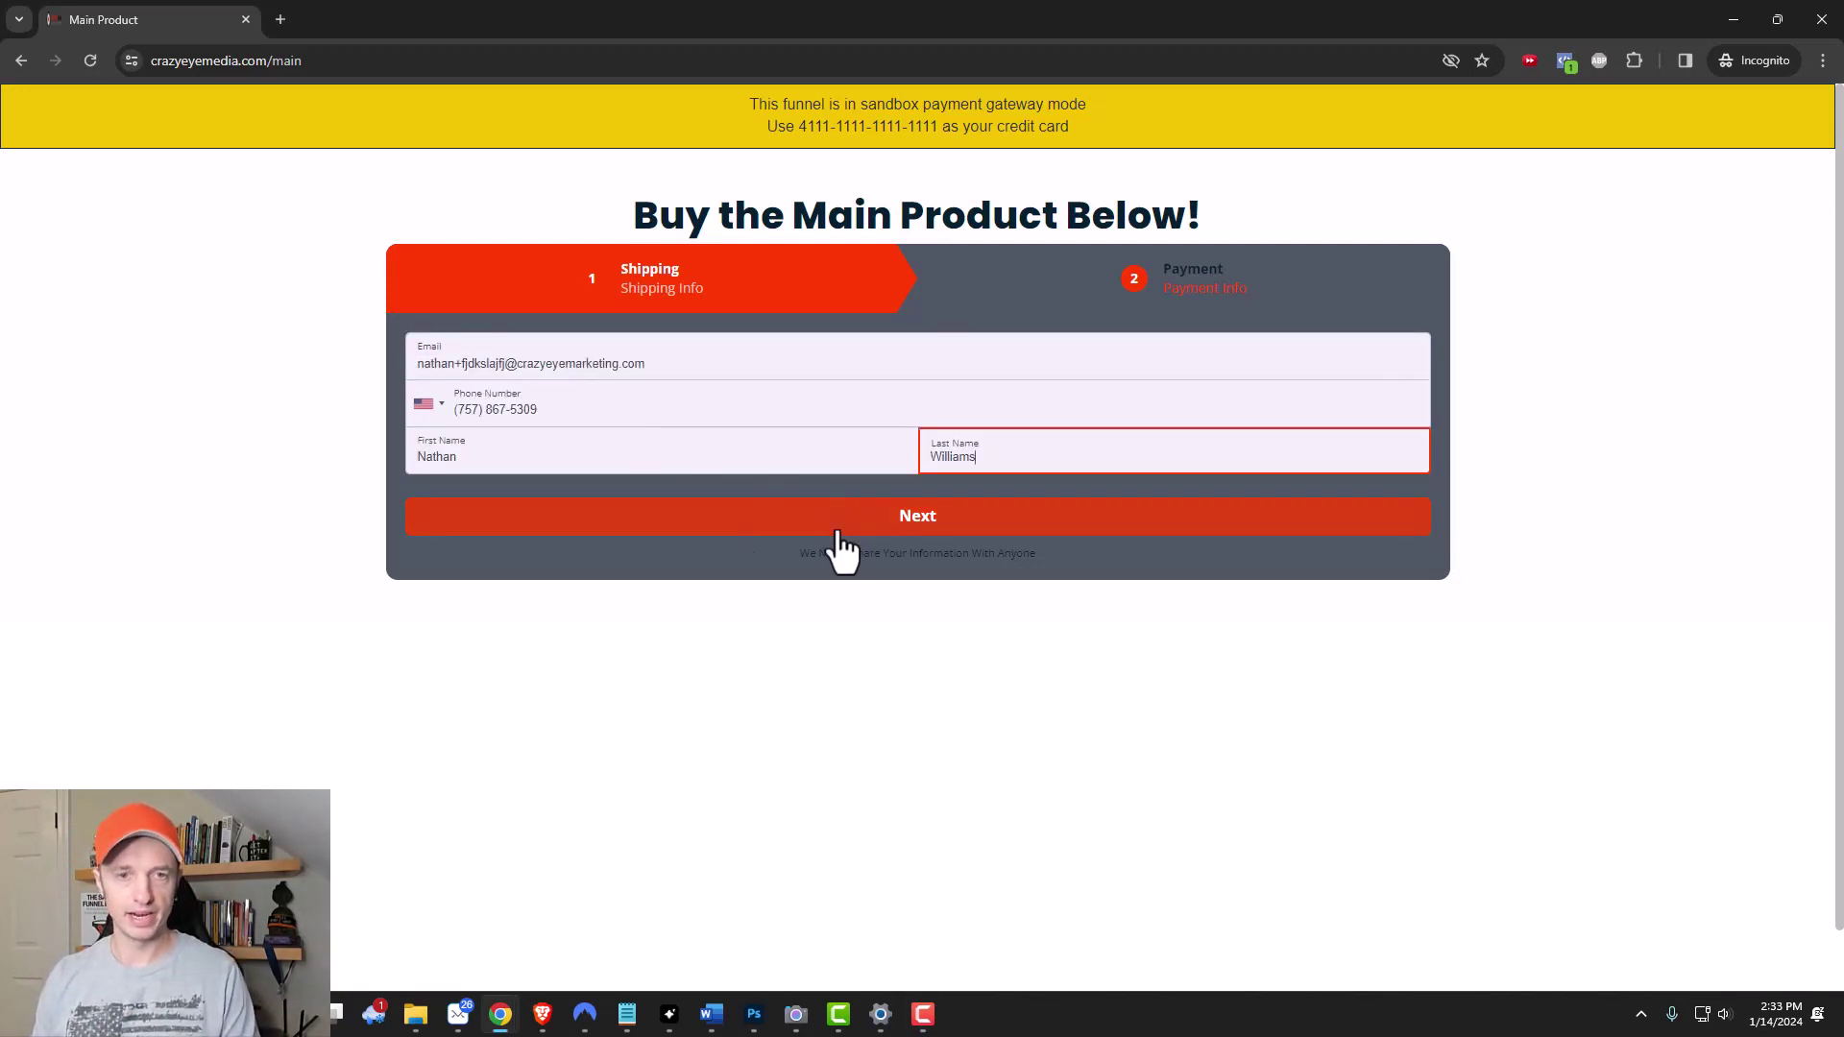
pyautogui.click(862, 518)
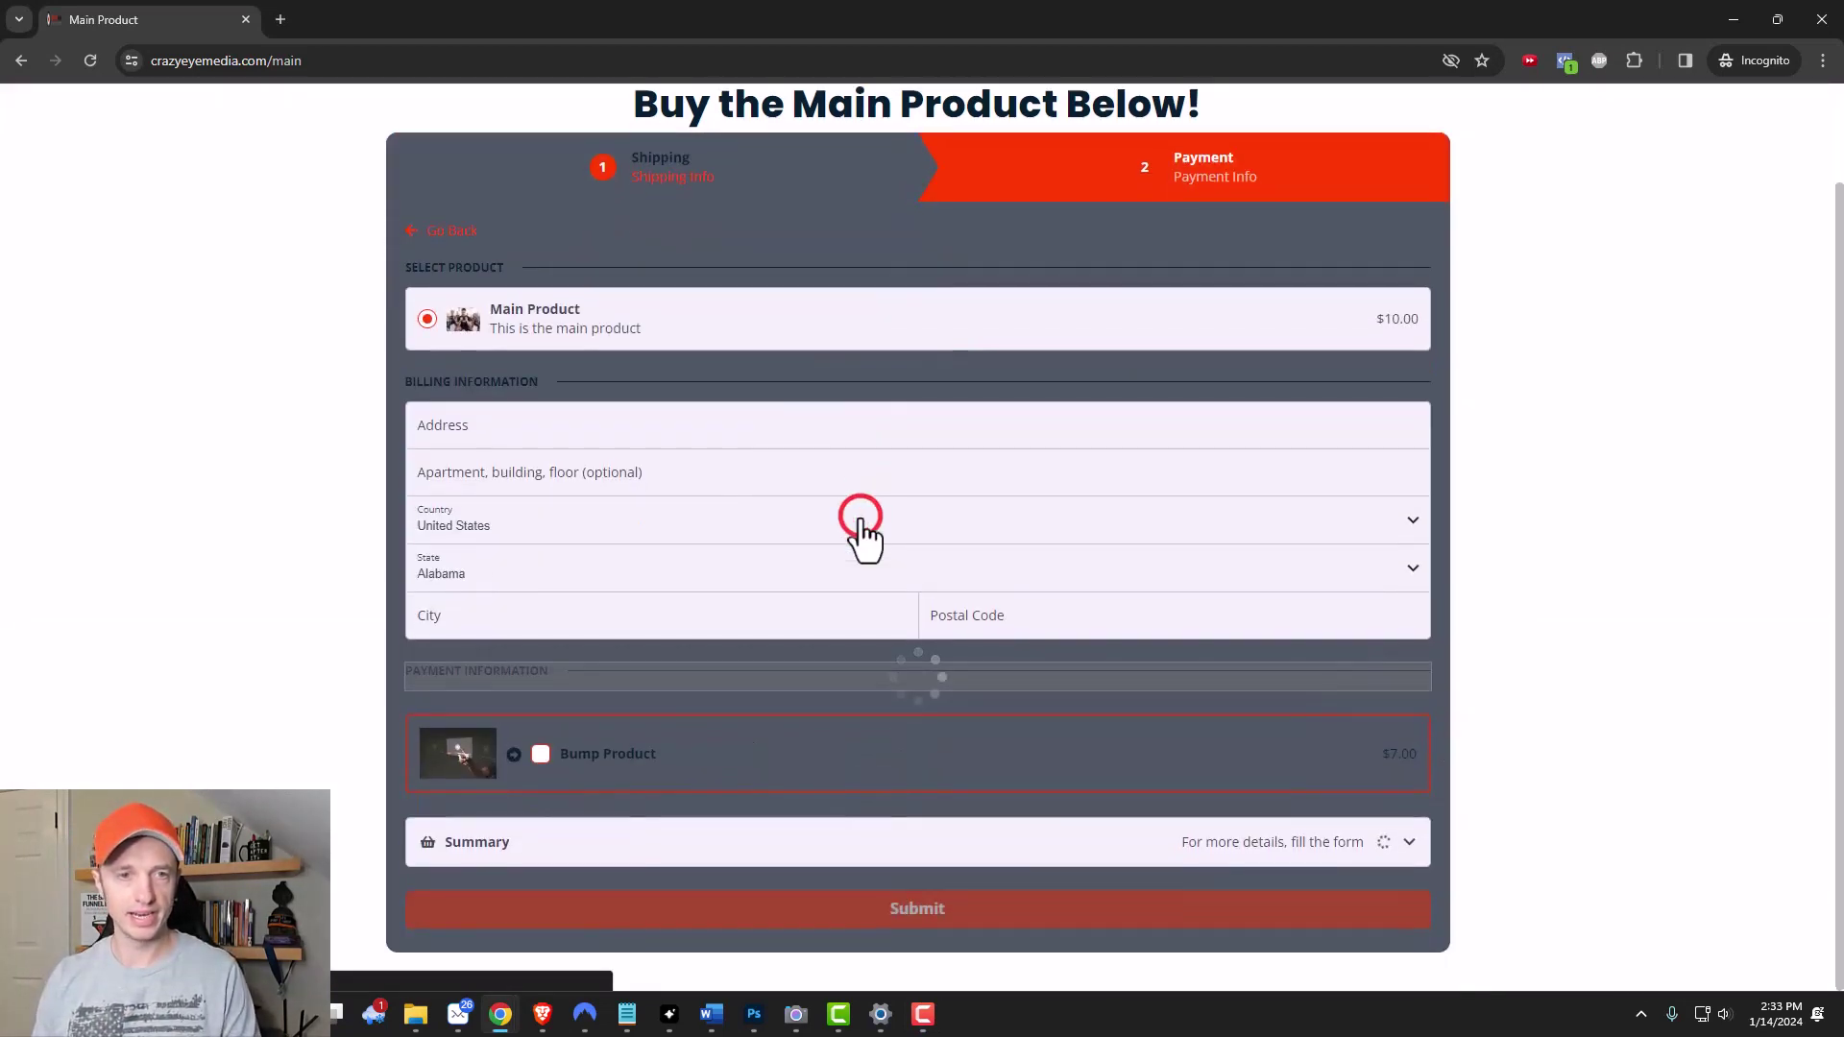
pyautogui.click(524, 413)
pyautogui.write('12345')
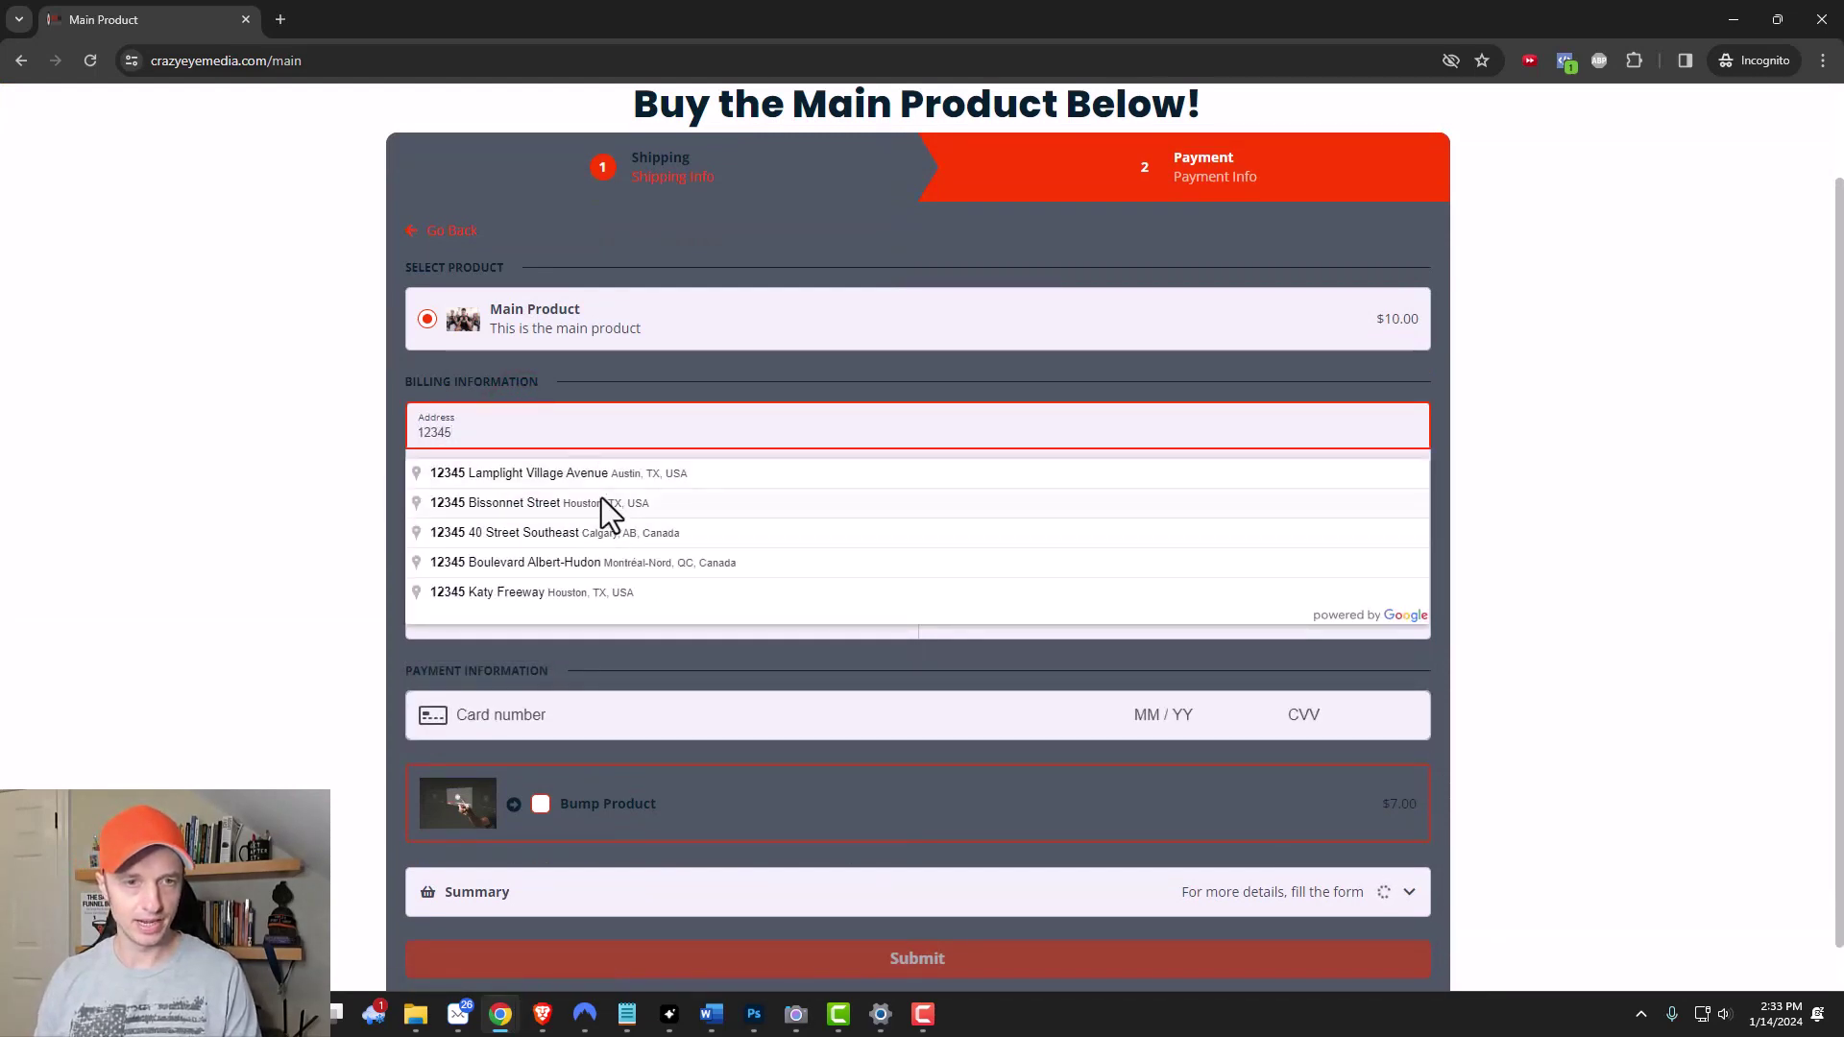
pyautogui.click(600, 477)
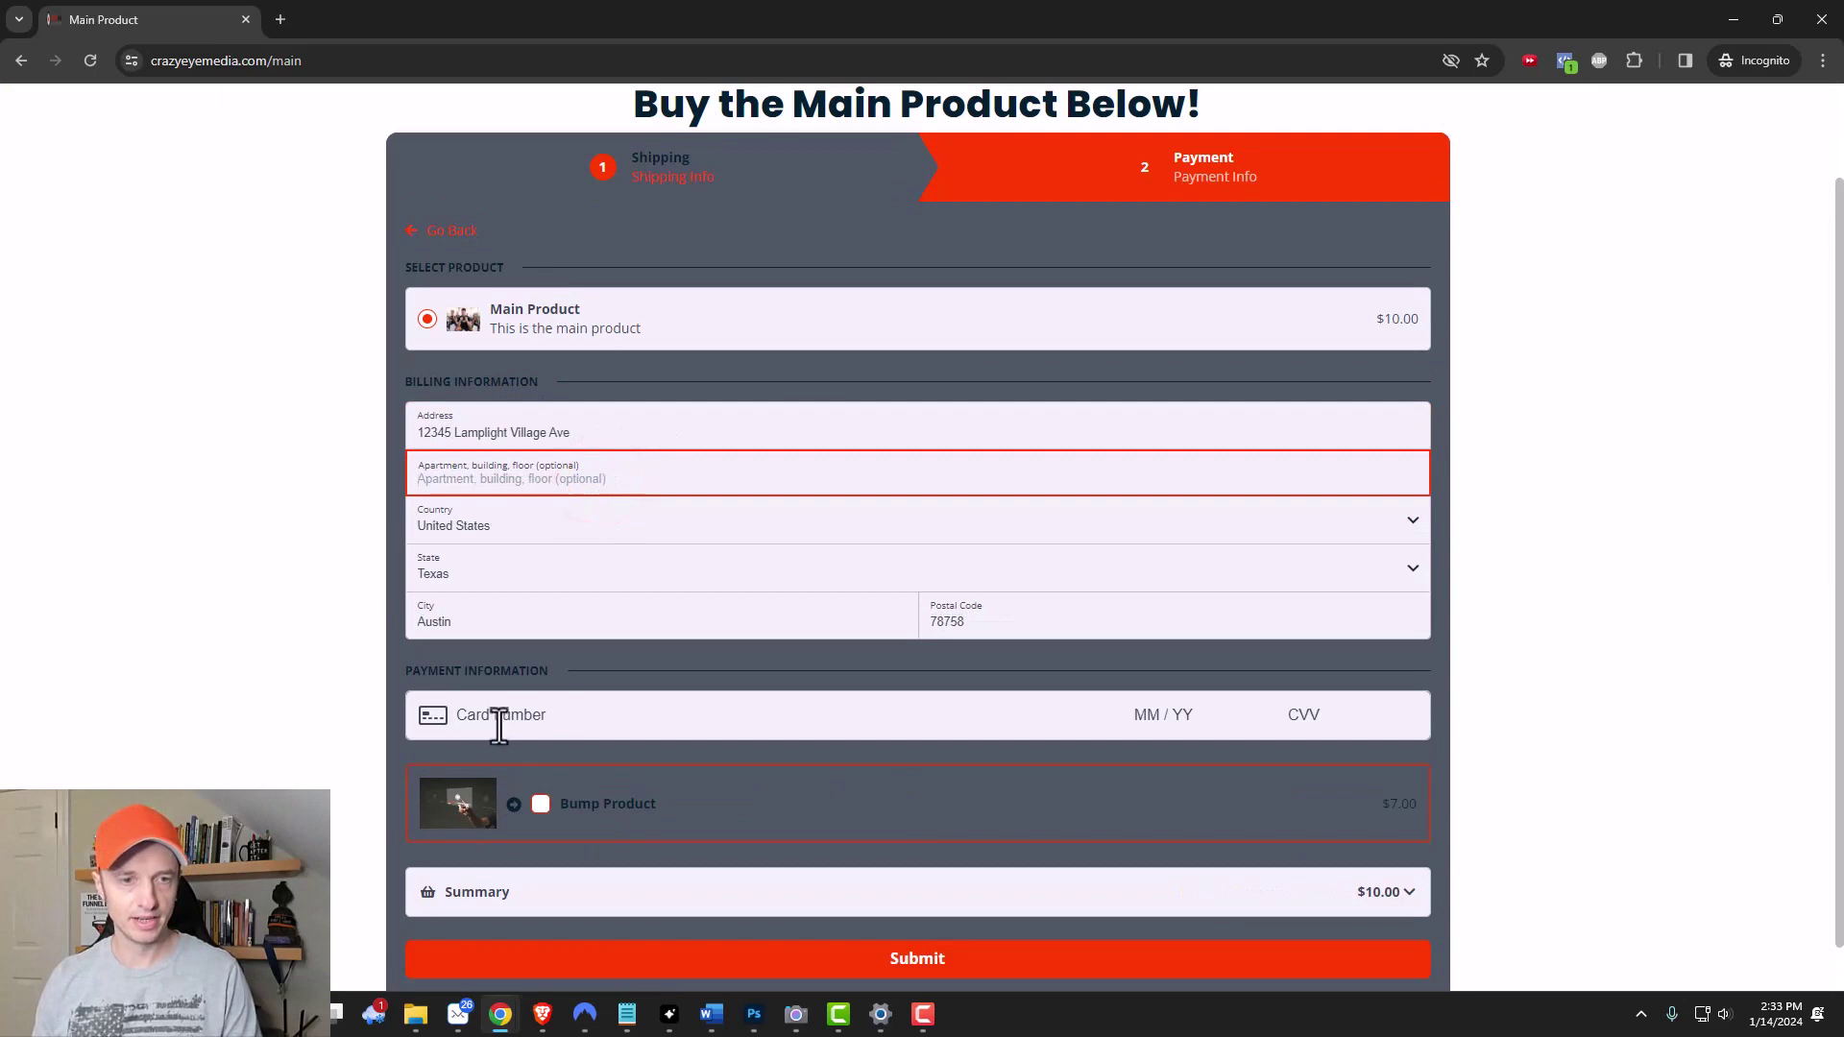
pyautogui.scroll(1, 673, 441)
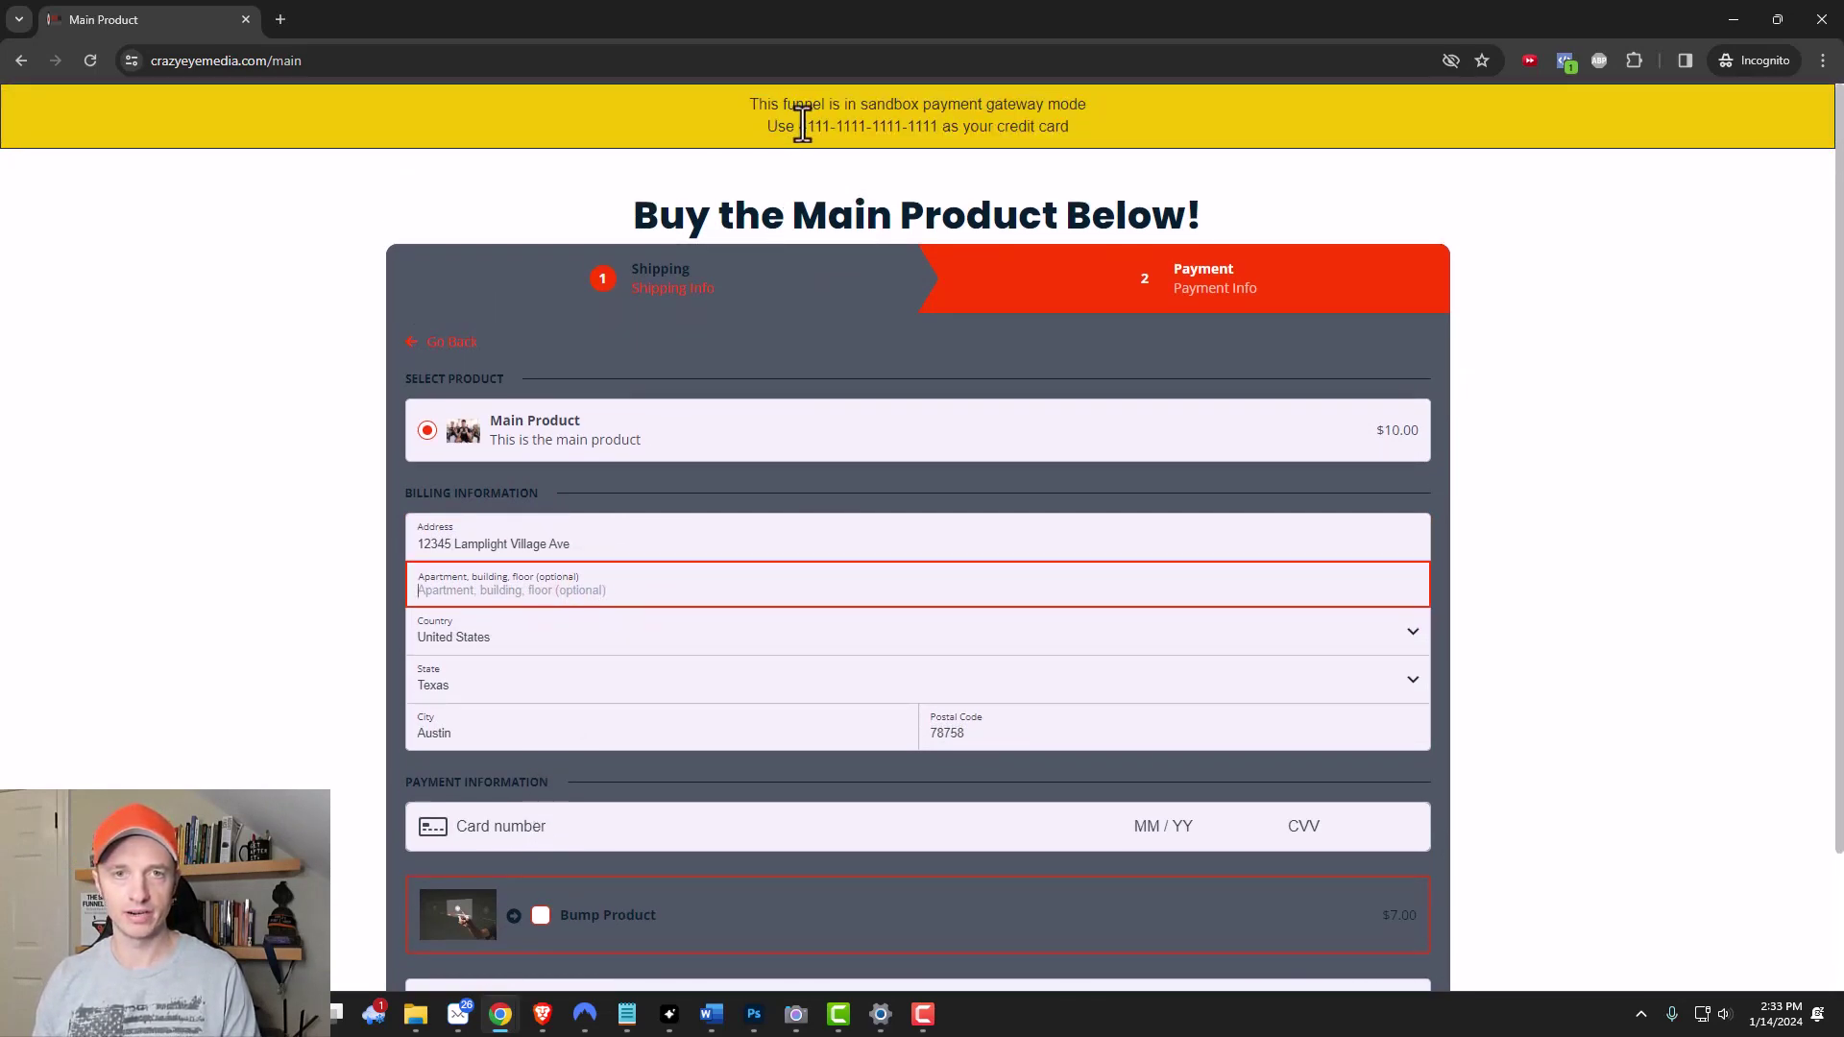
pyautogui.scroll(-2, 773, 202)
pyautogui.click(571, 662)
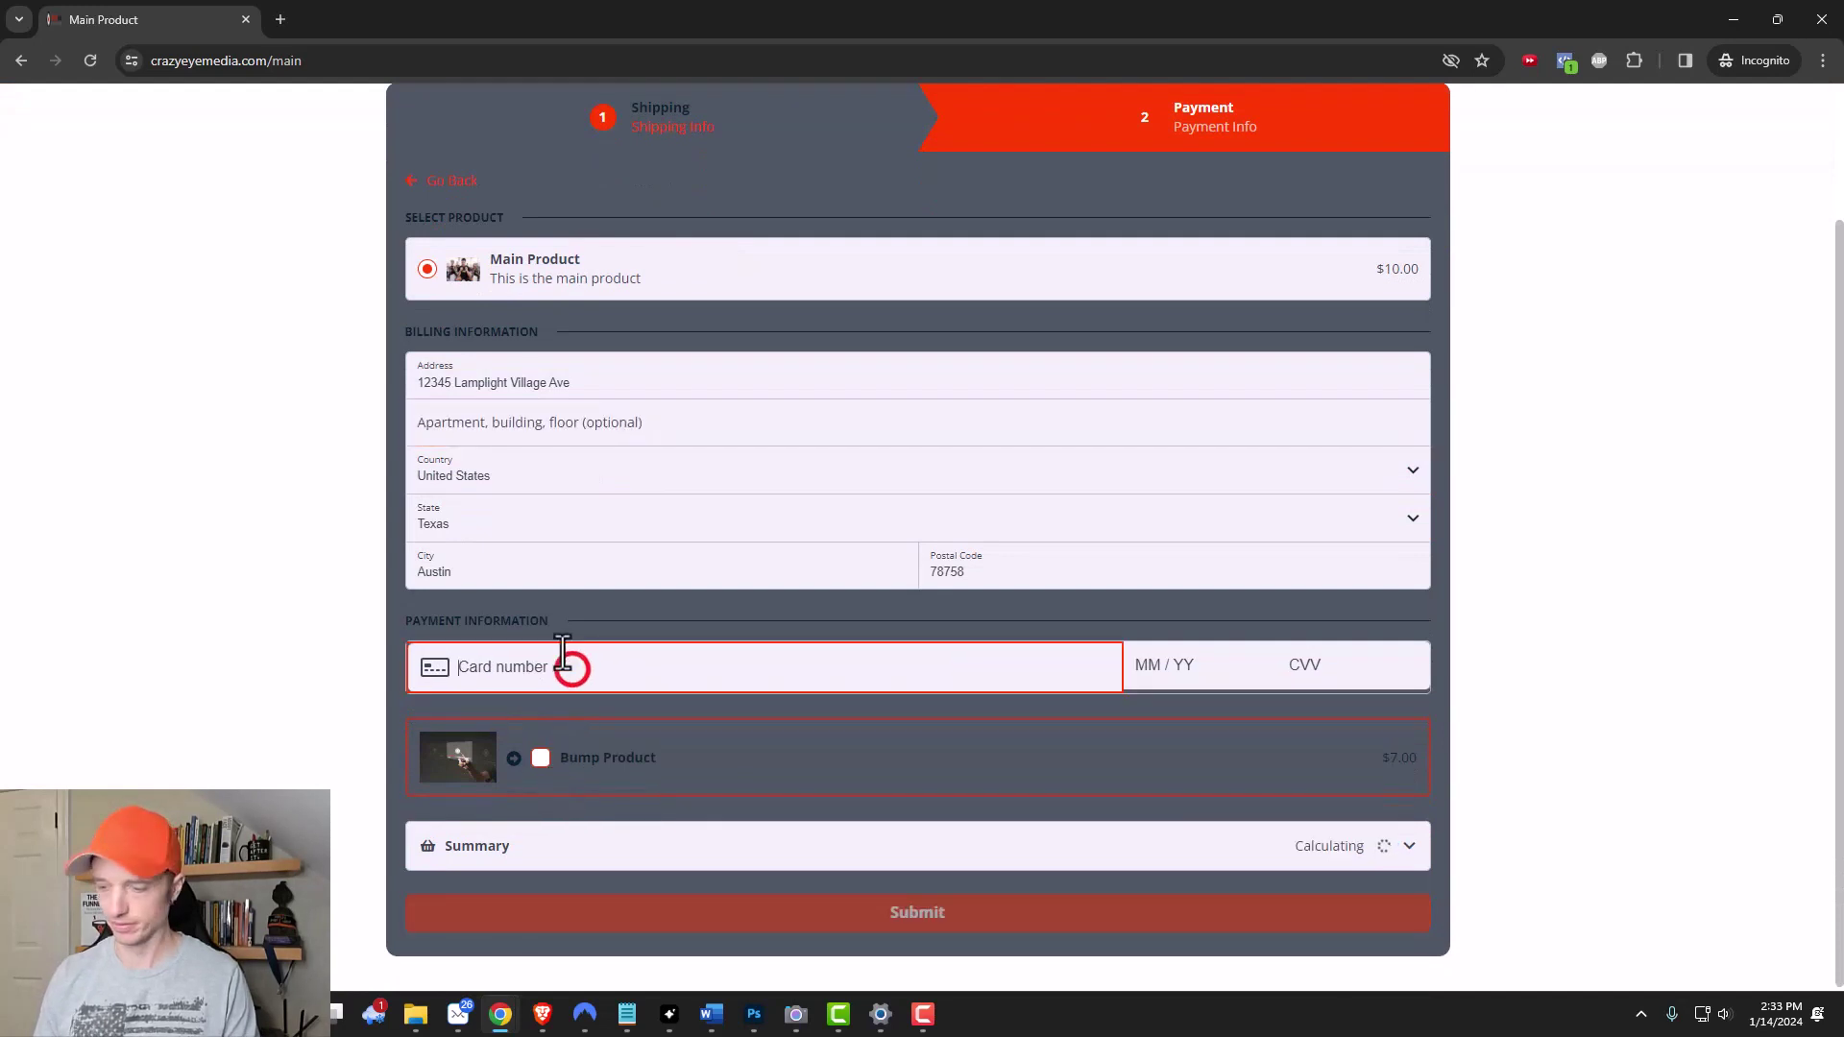
pyautogui.write('4111 11')
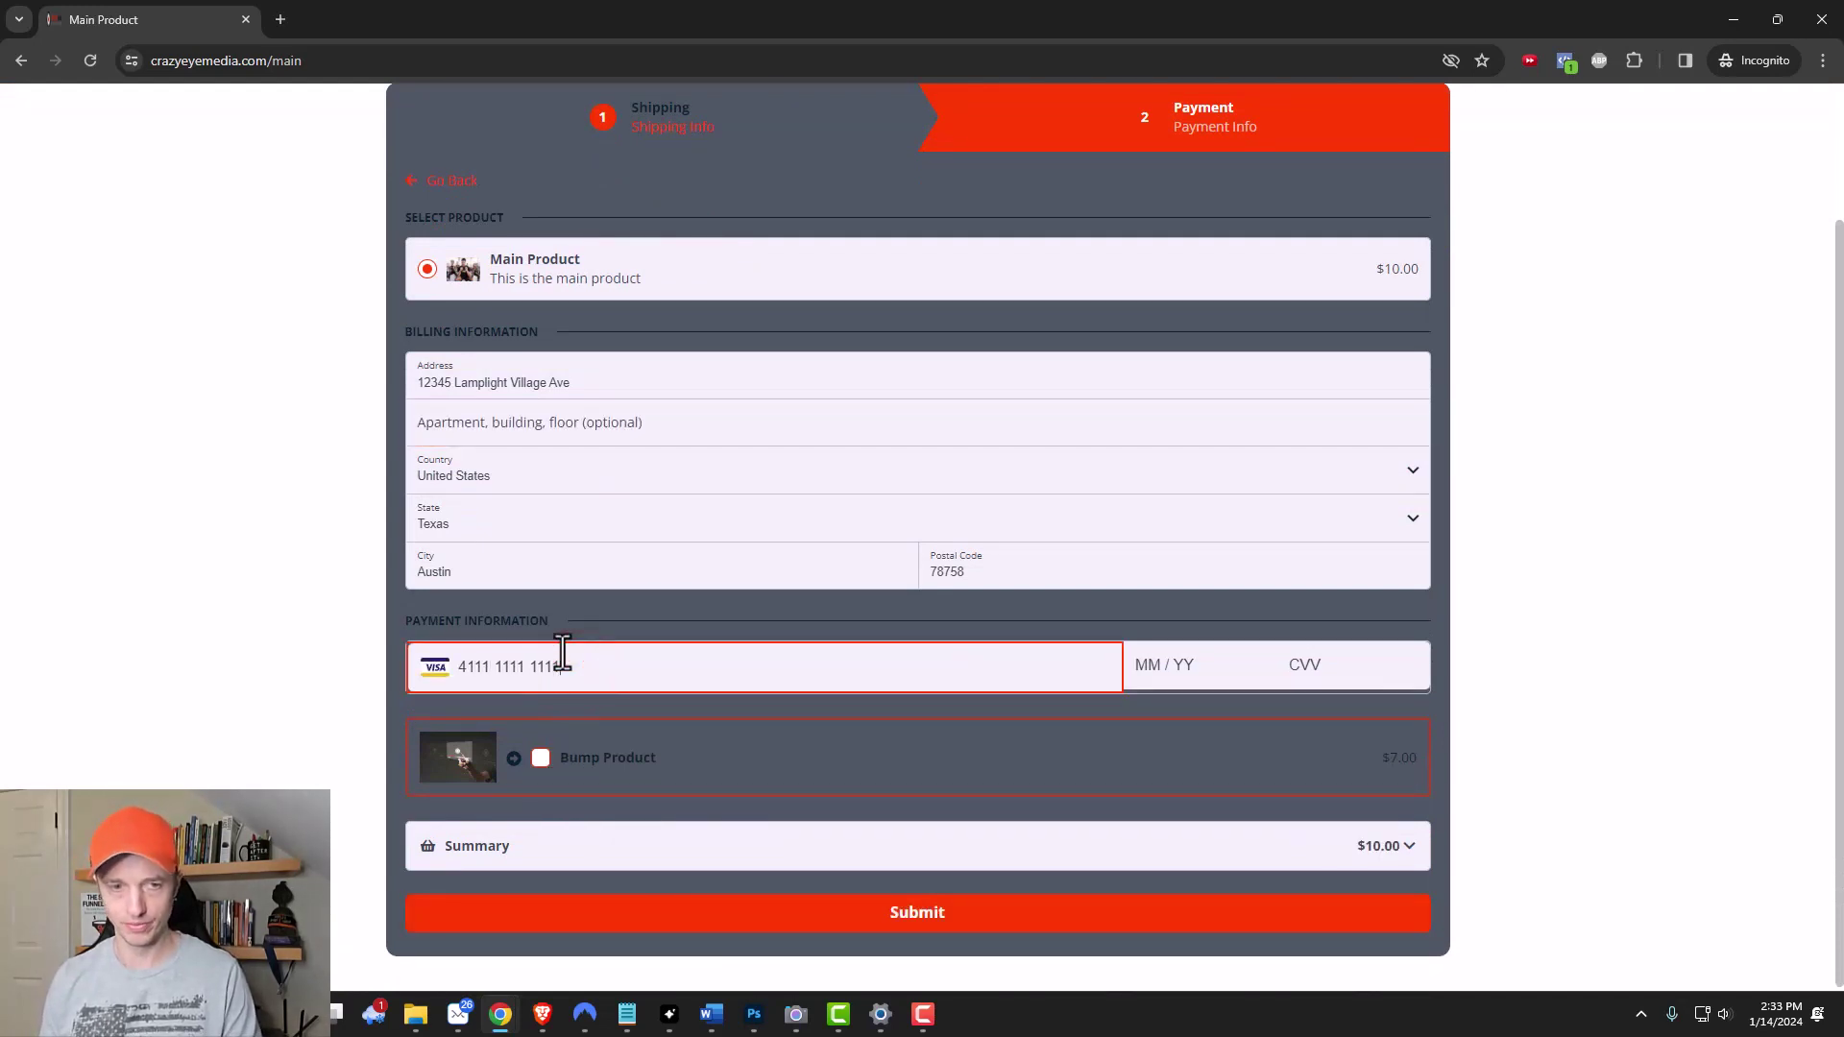
pyautogui.write('11 1111 1111 ')
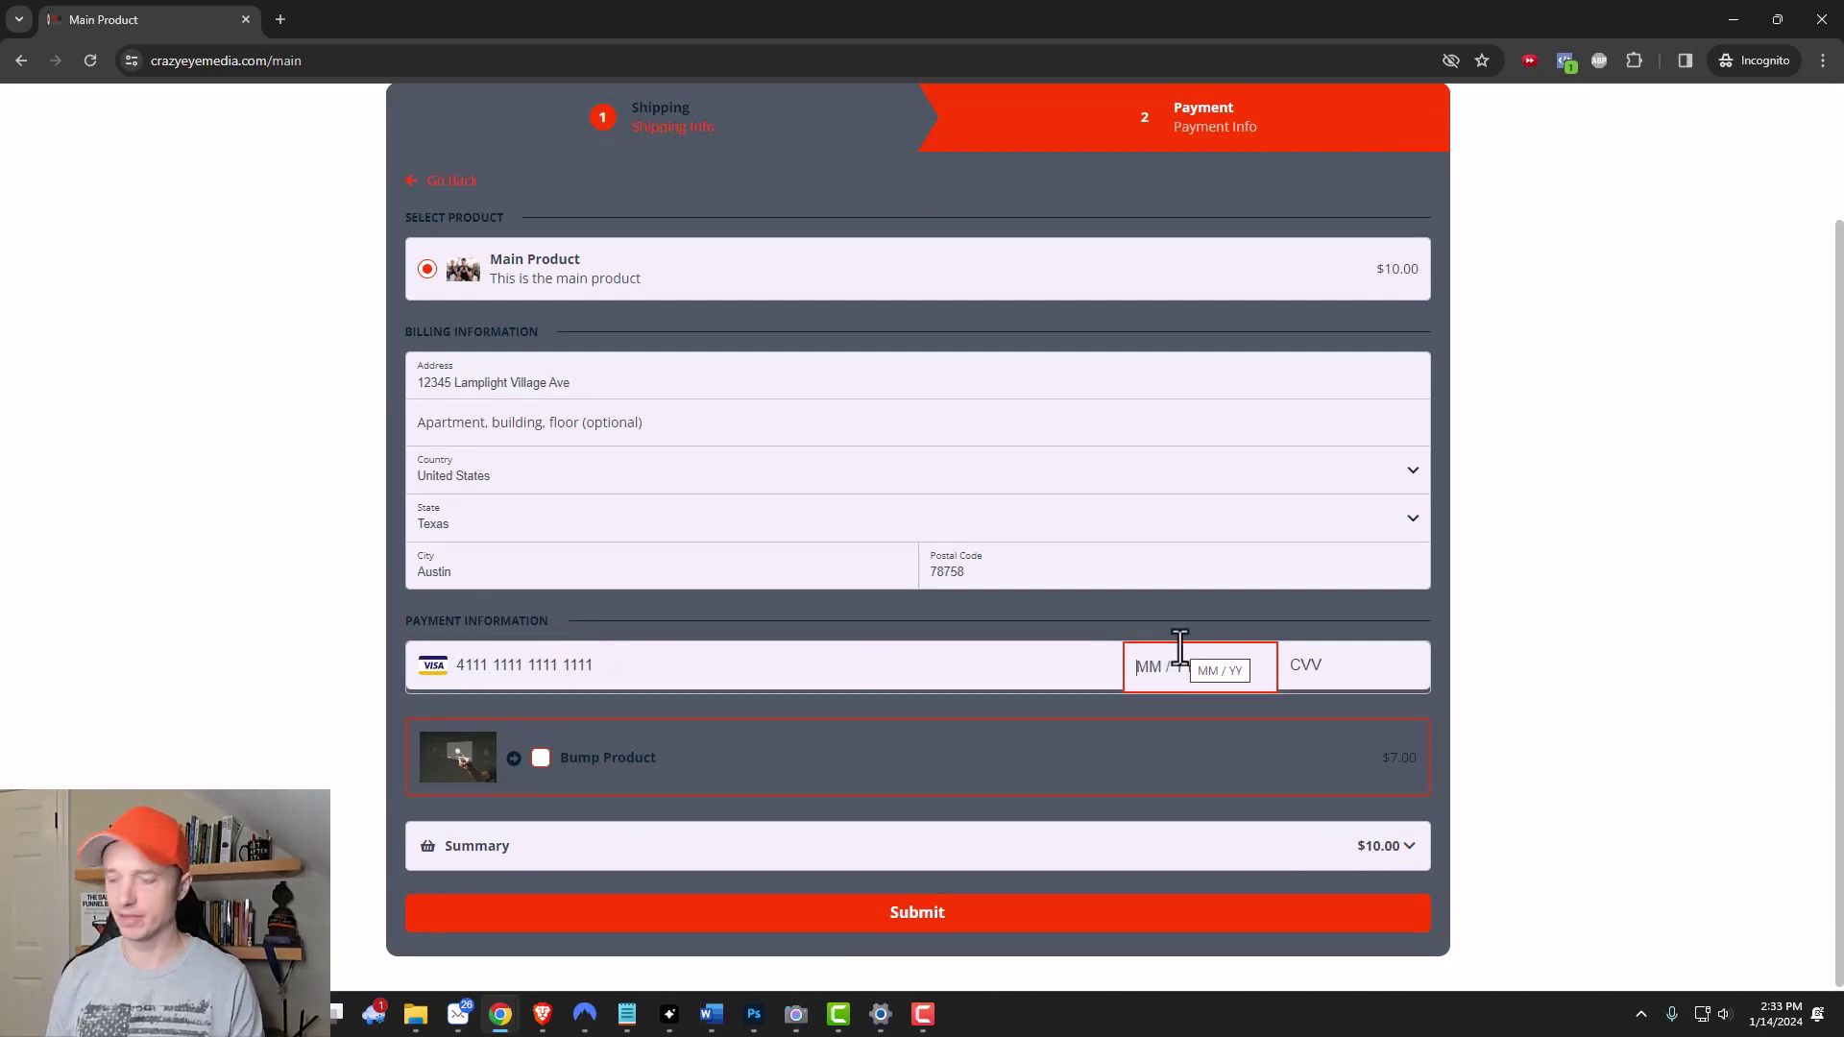
pyautogui.write('12 / 27 ')
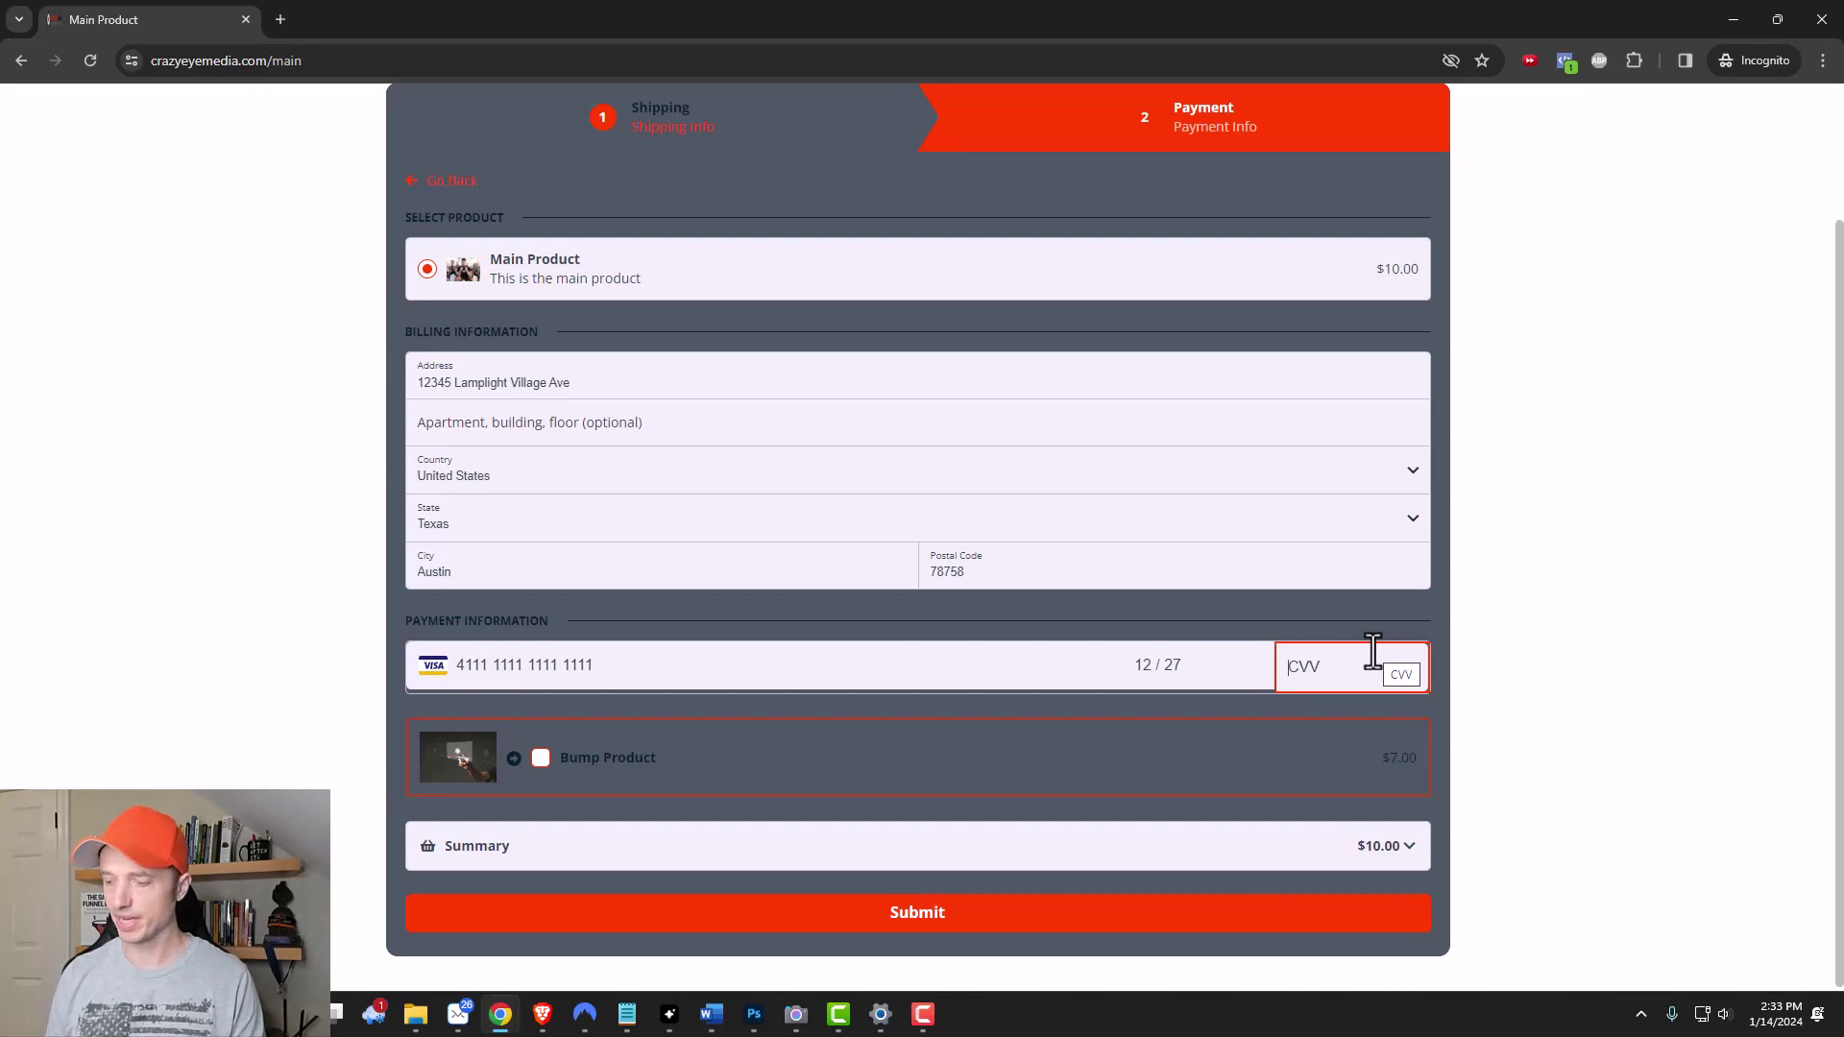
pyautogui.write('123')
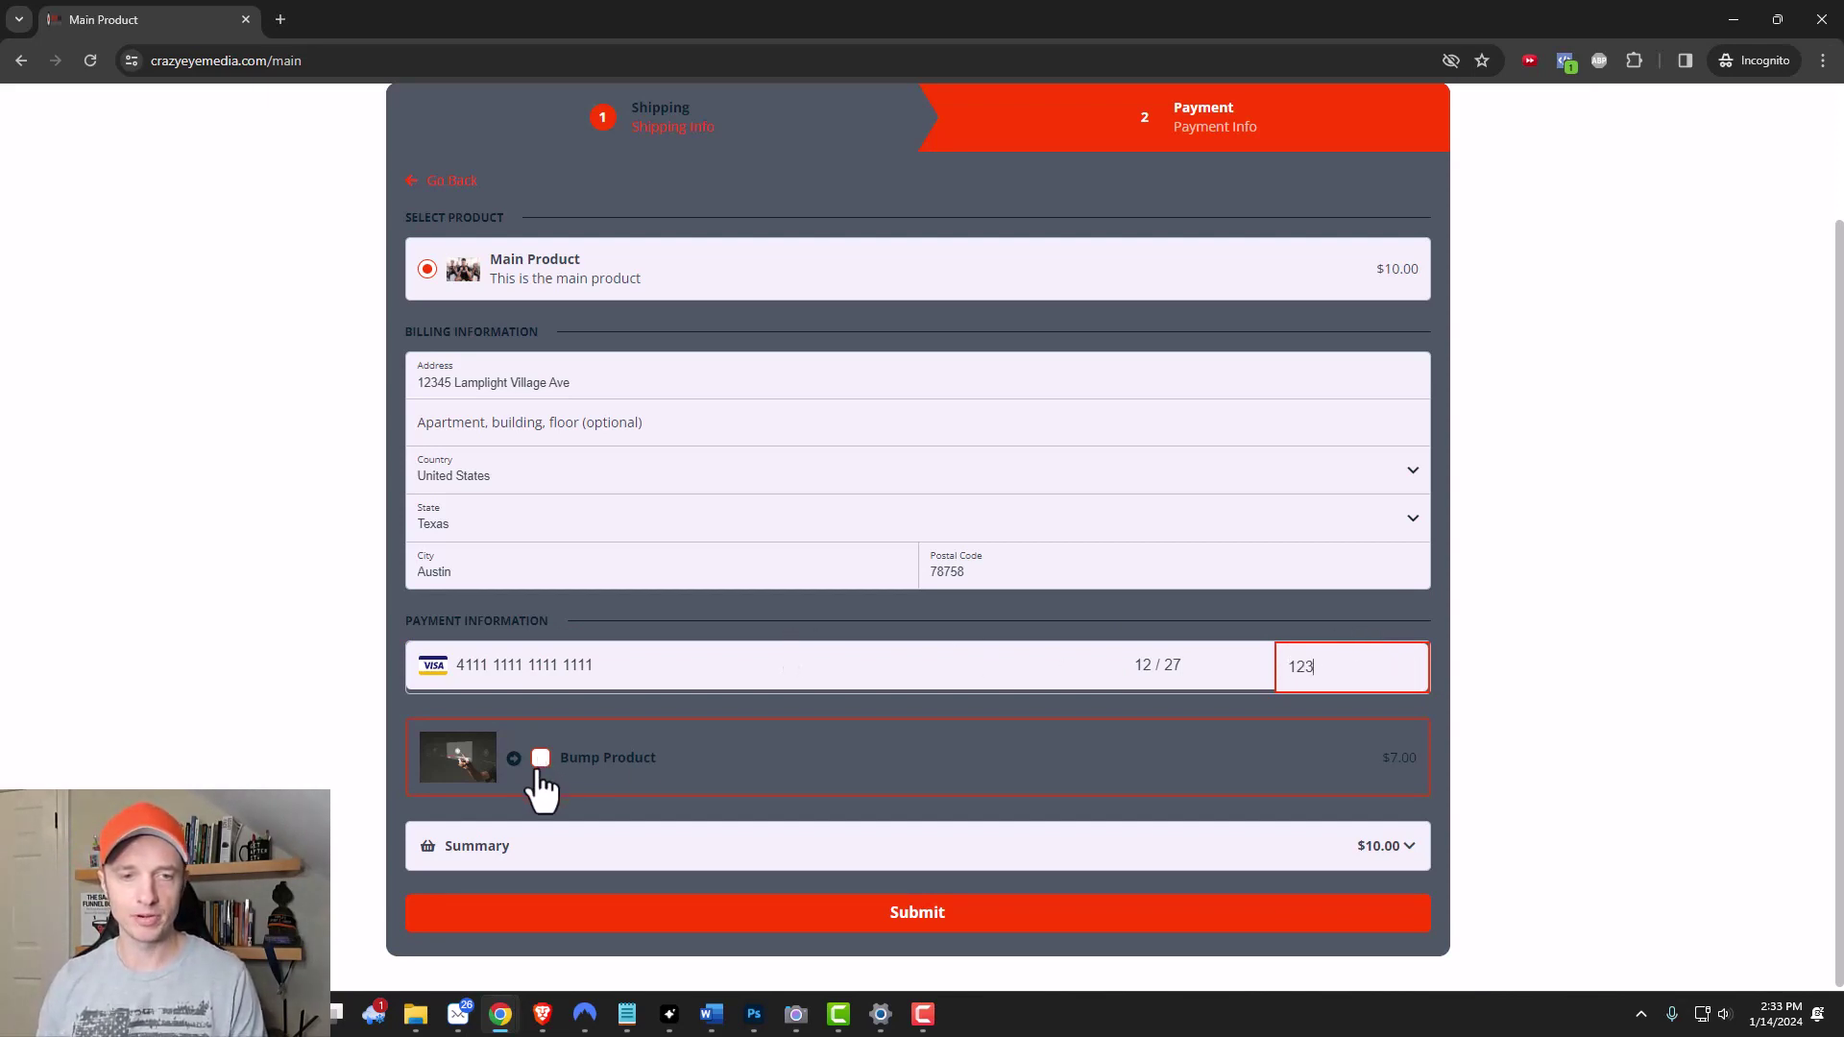
# Add the Bump Product and check the order summary total of $17.00.
pyautogui.click(541, 758)
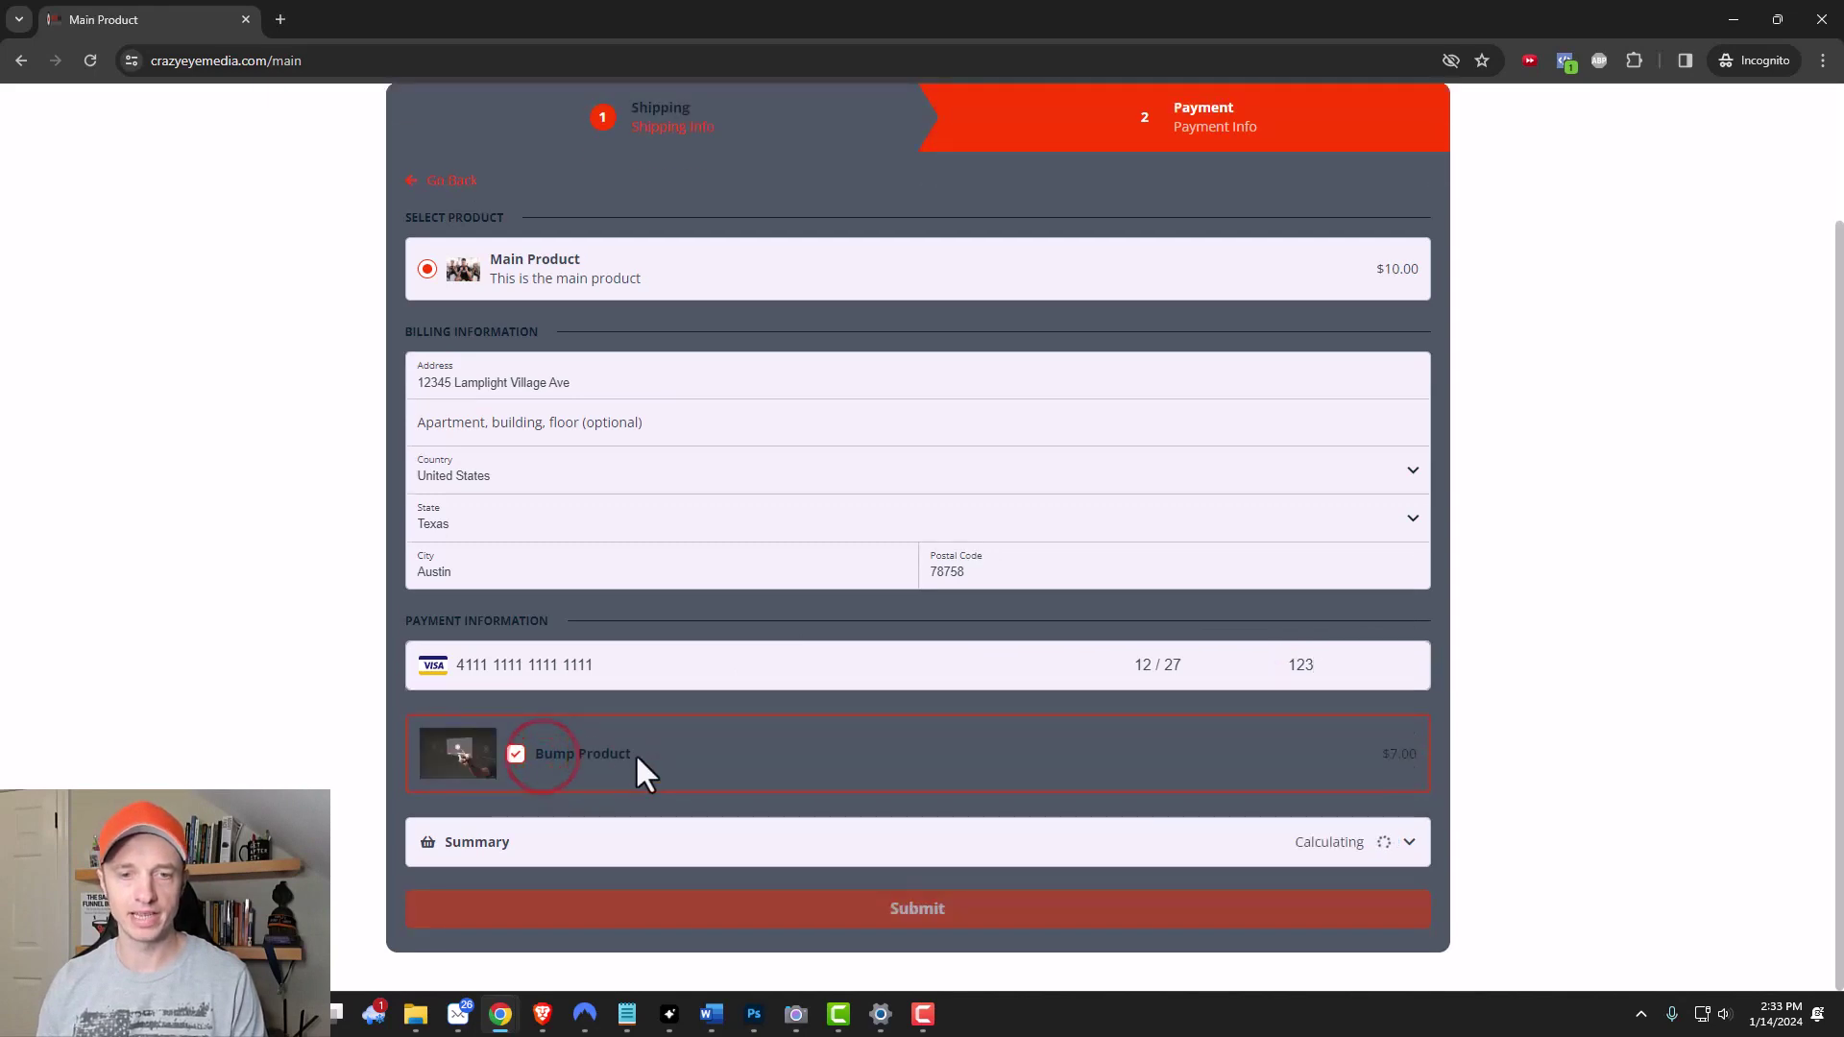
pyautogui.click(1400, 841)
pyautogui.scroll(-2, 1399, 826)
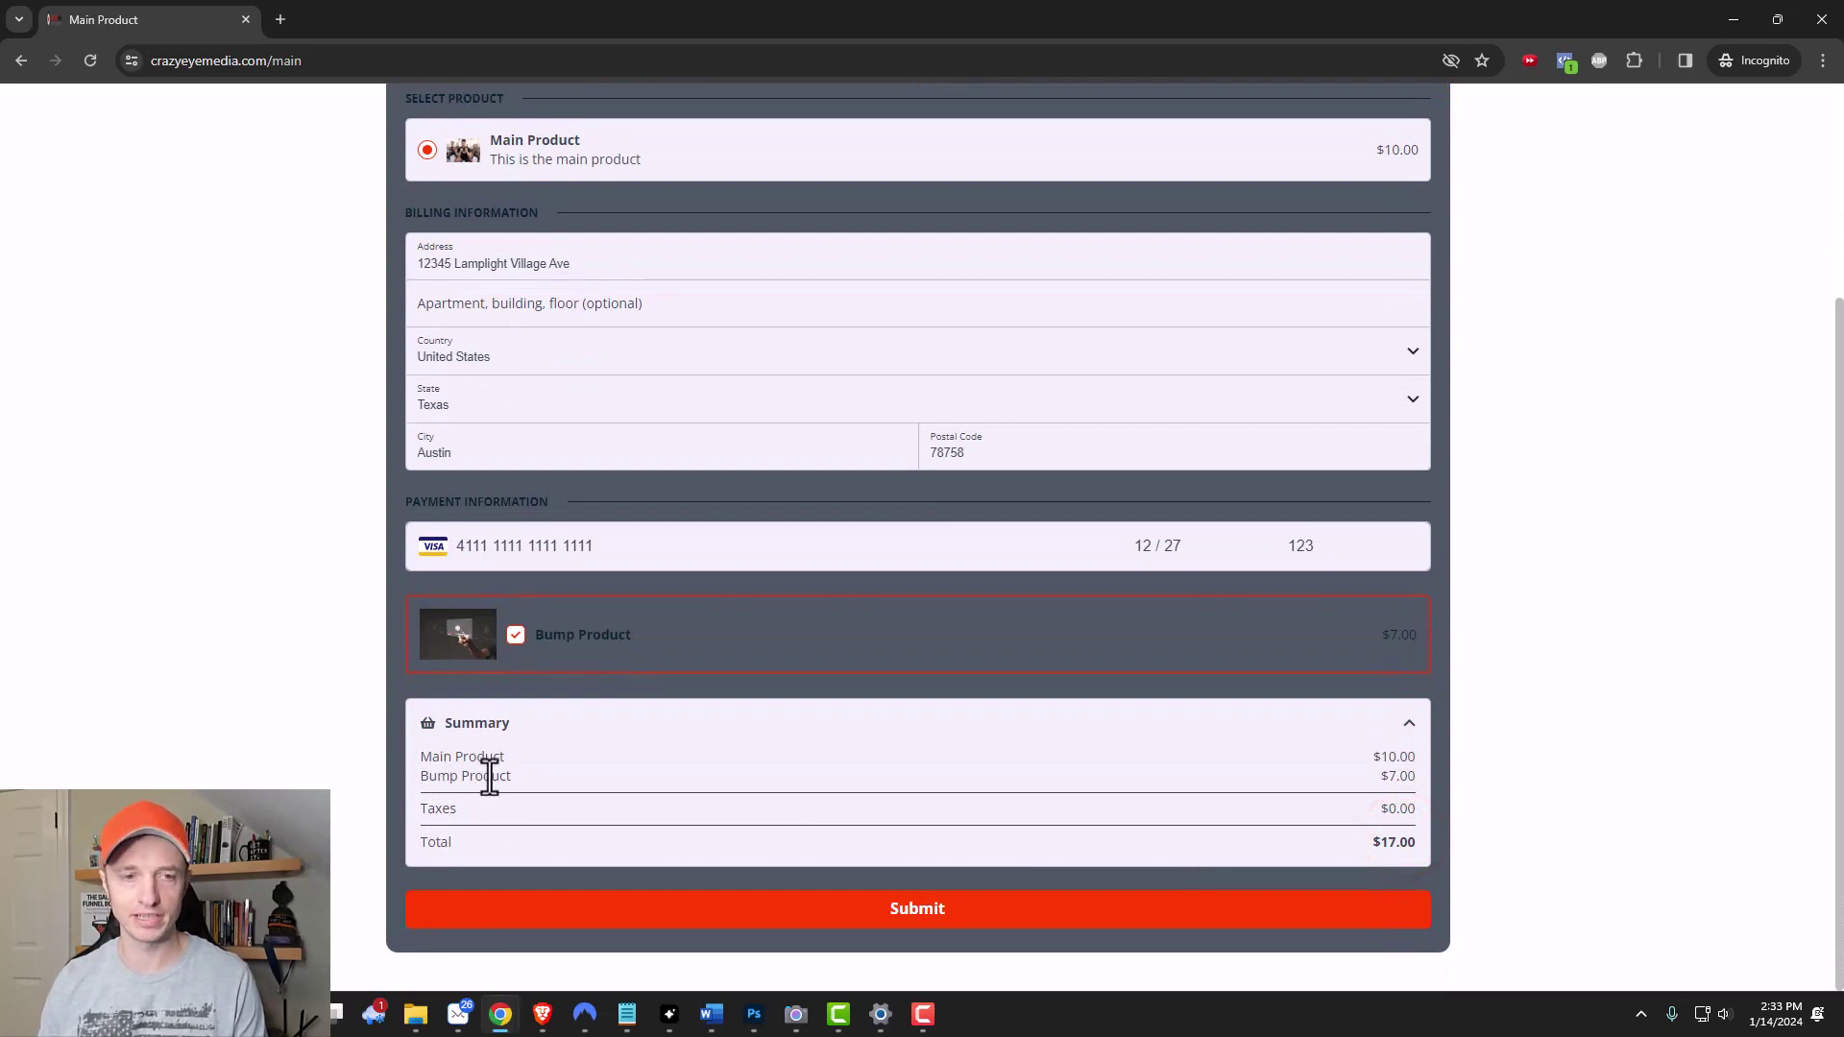
# Submit the $17.00 checkout order and proceed past the OTO to the $7.00 Downsell page.
pyautogui.click(922, 913)
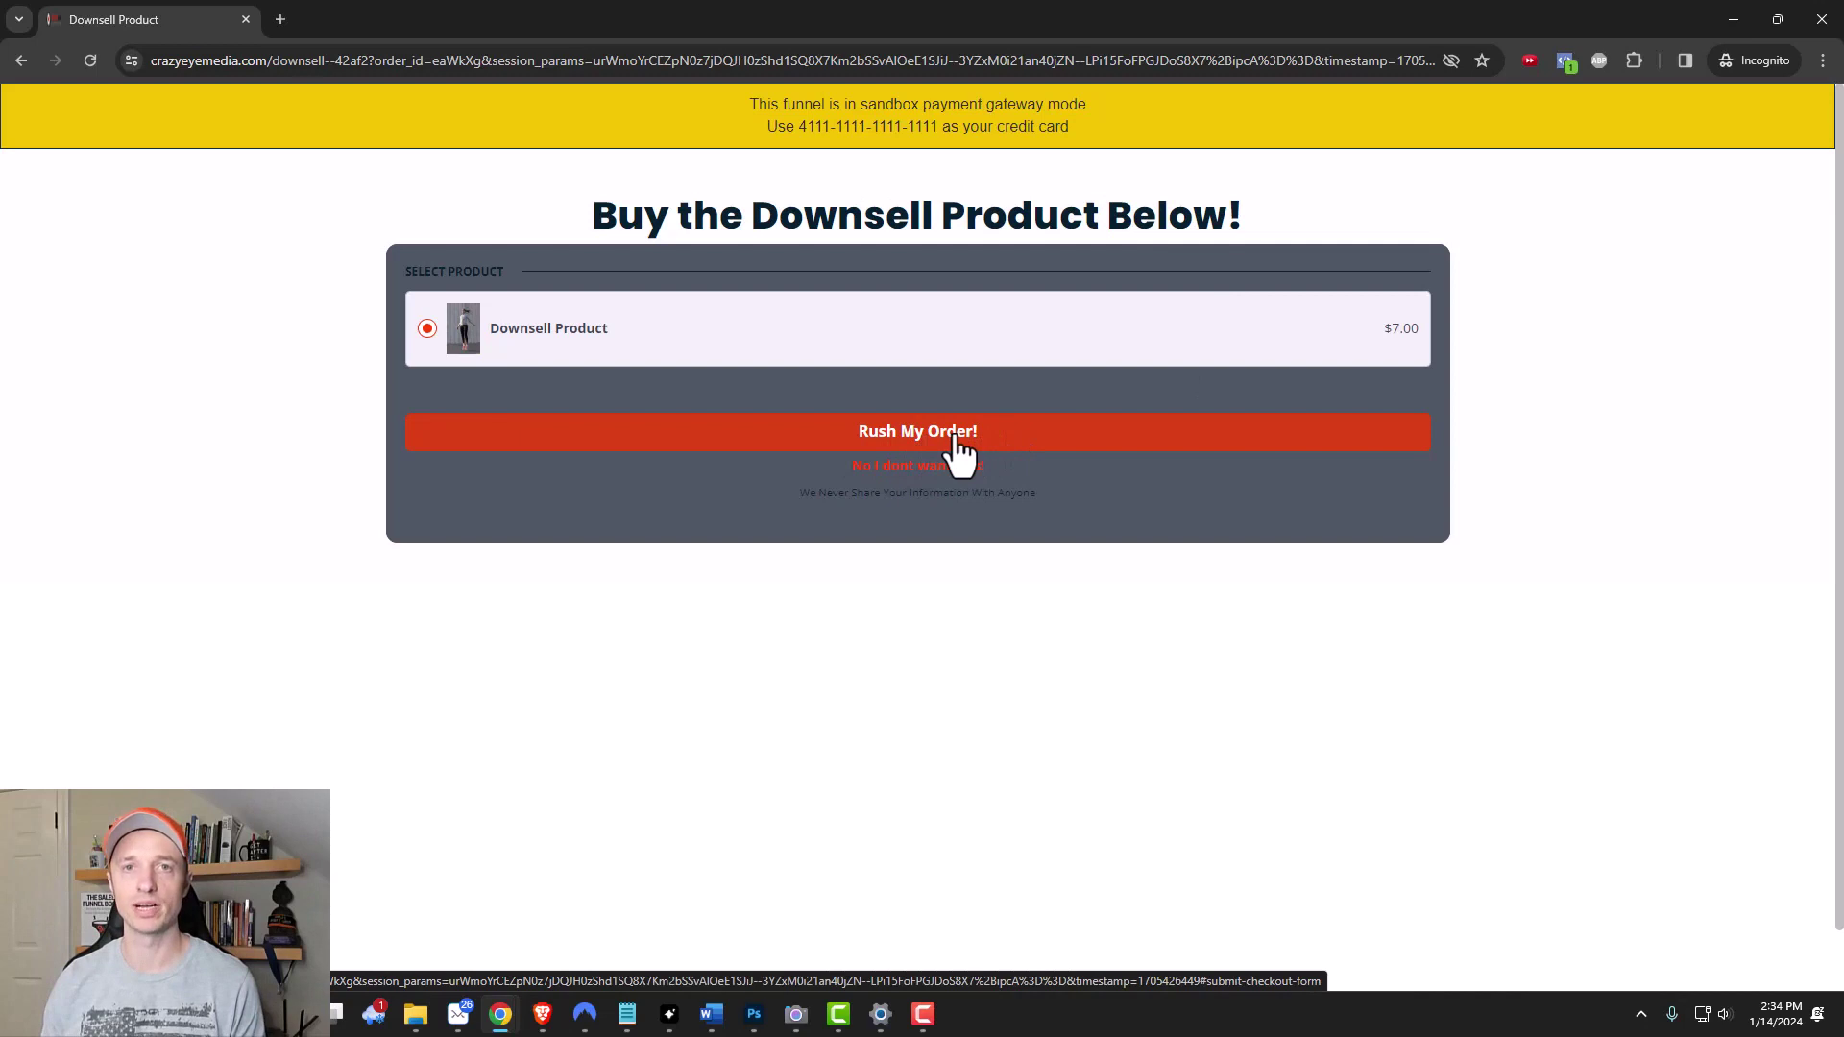
# Buy the Downsell Product, review the $24.00 confirmation totals, and clear the private session's browsing data.
pyautogui.click(961, 442)
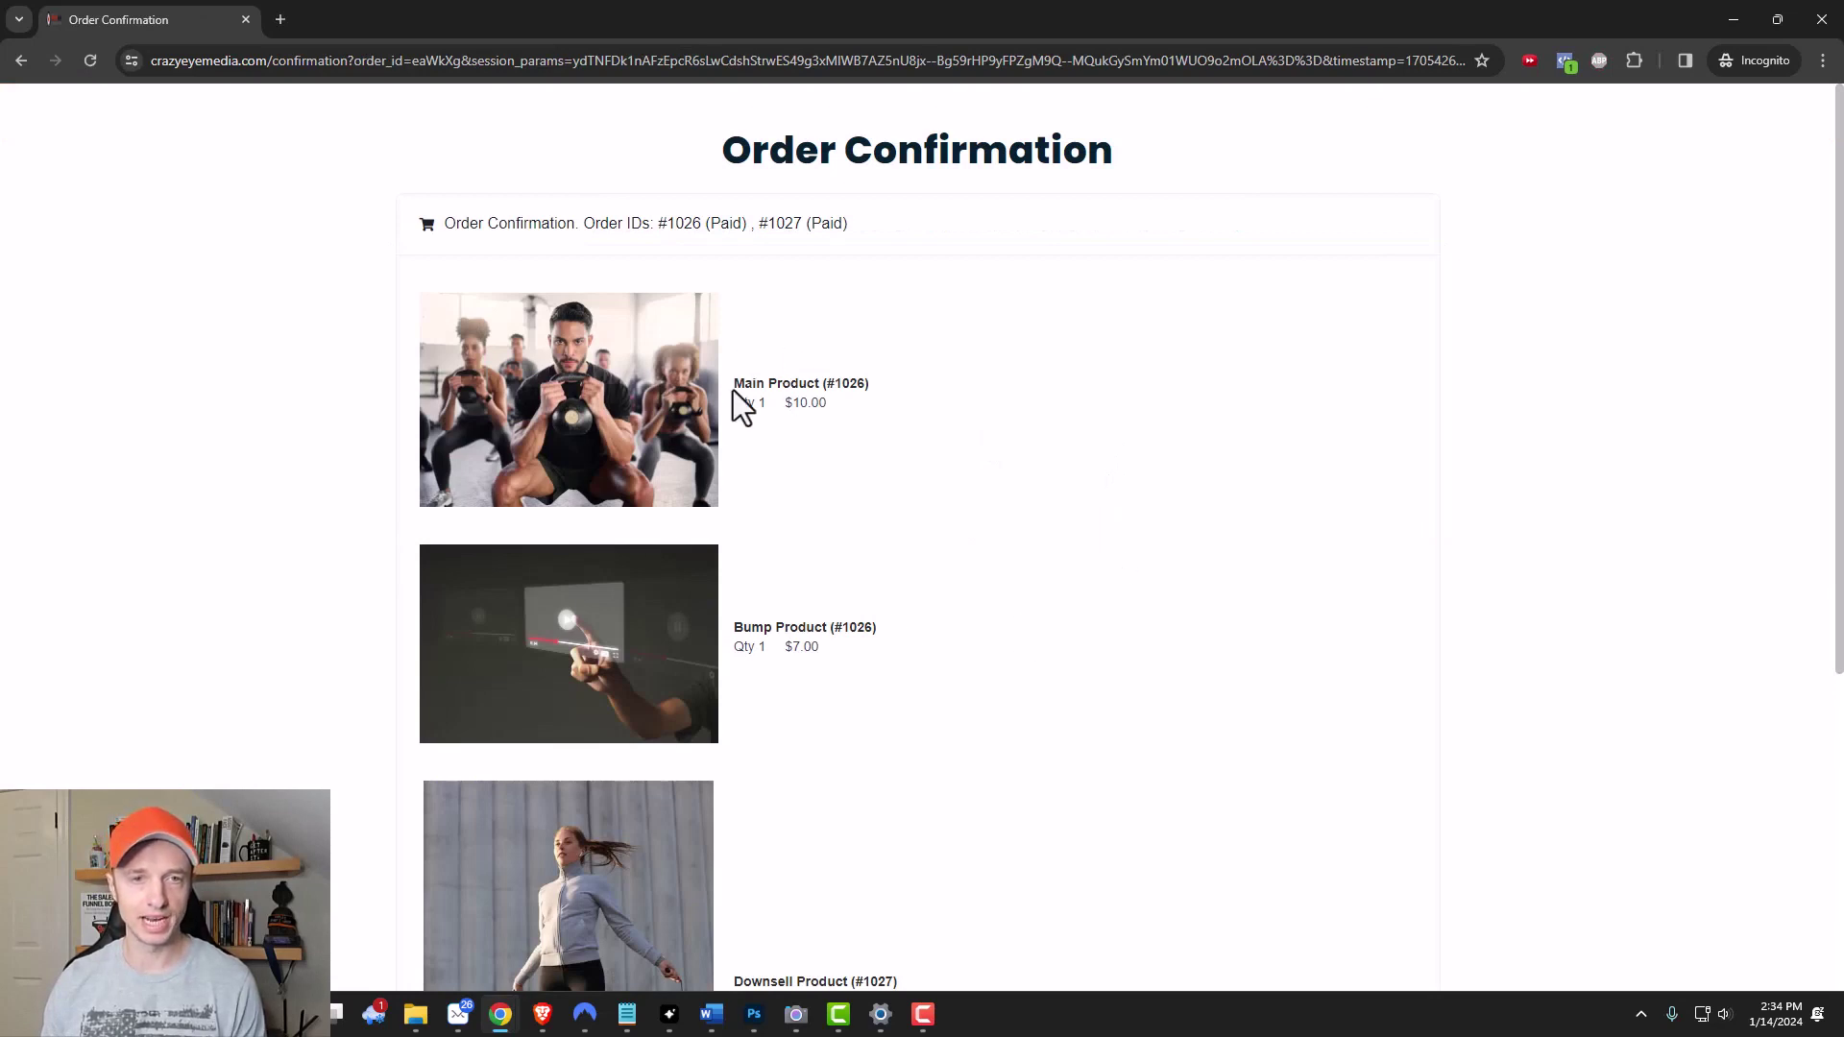
pyautogui.scroll(-4, 672, 432)
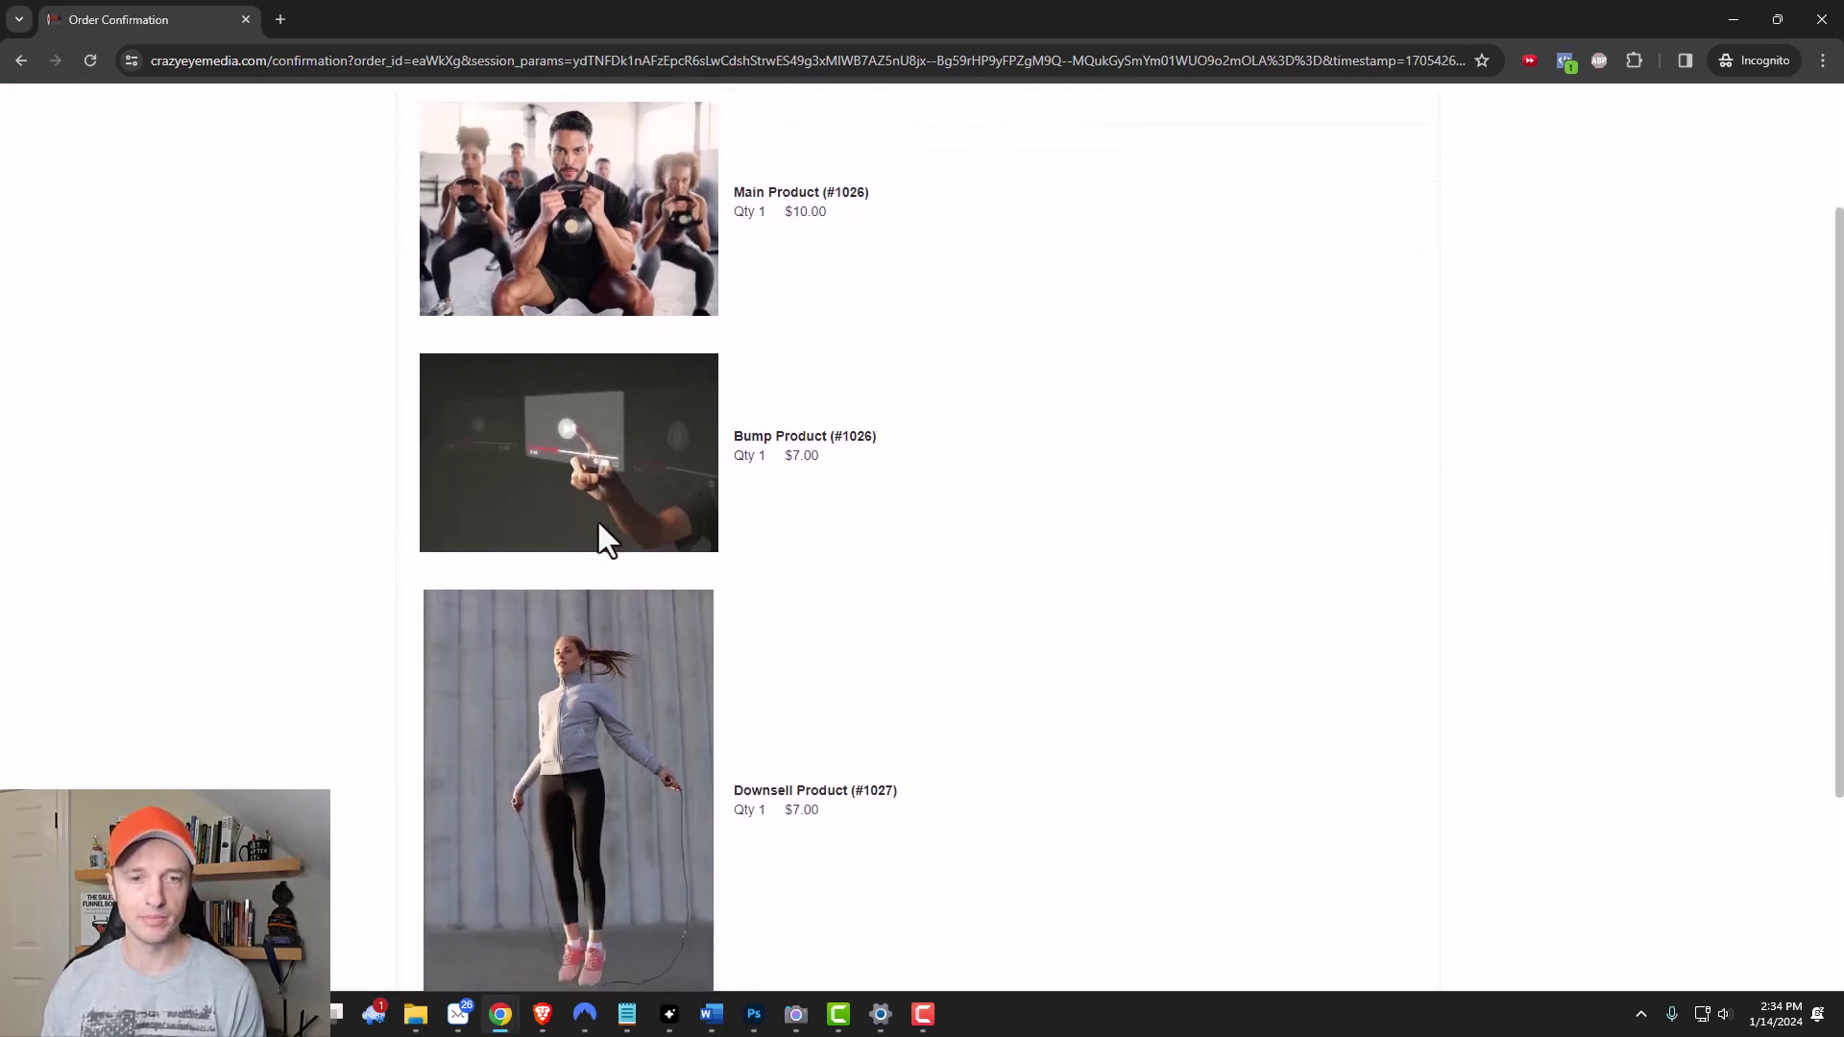
pyautogui.scroll(-1, 625, 614)
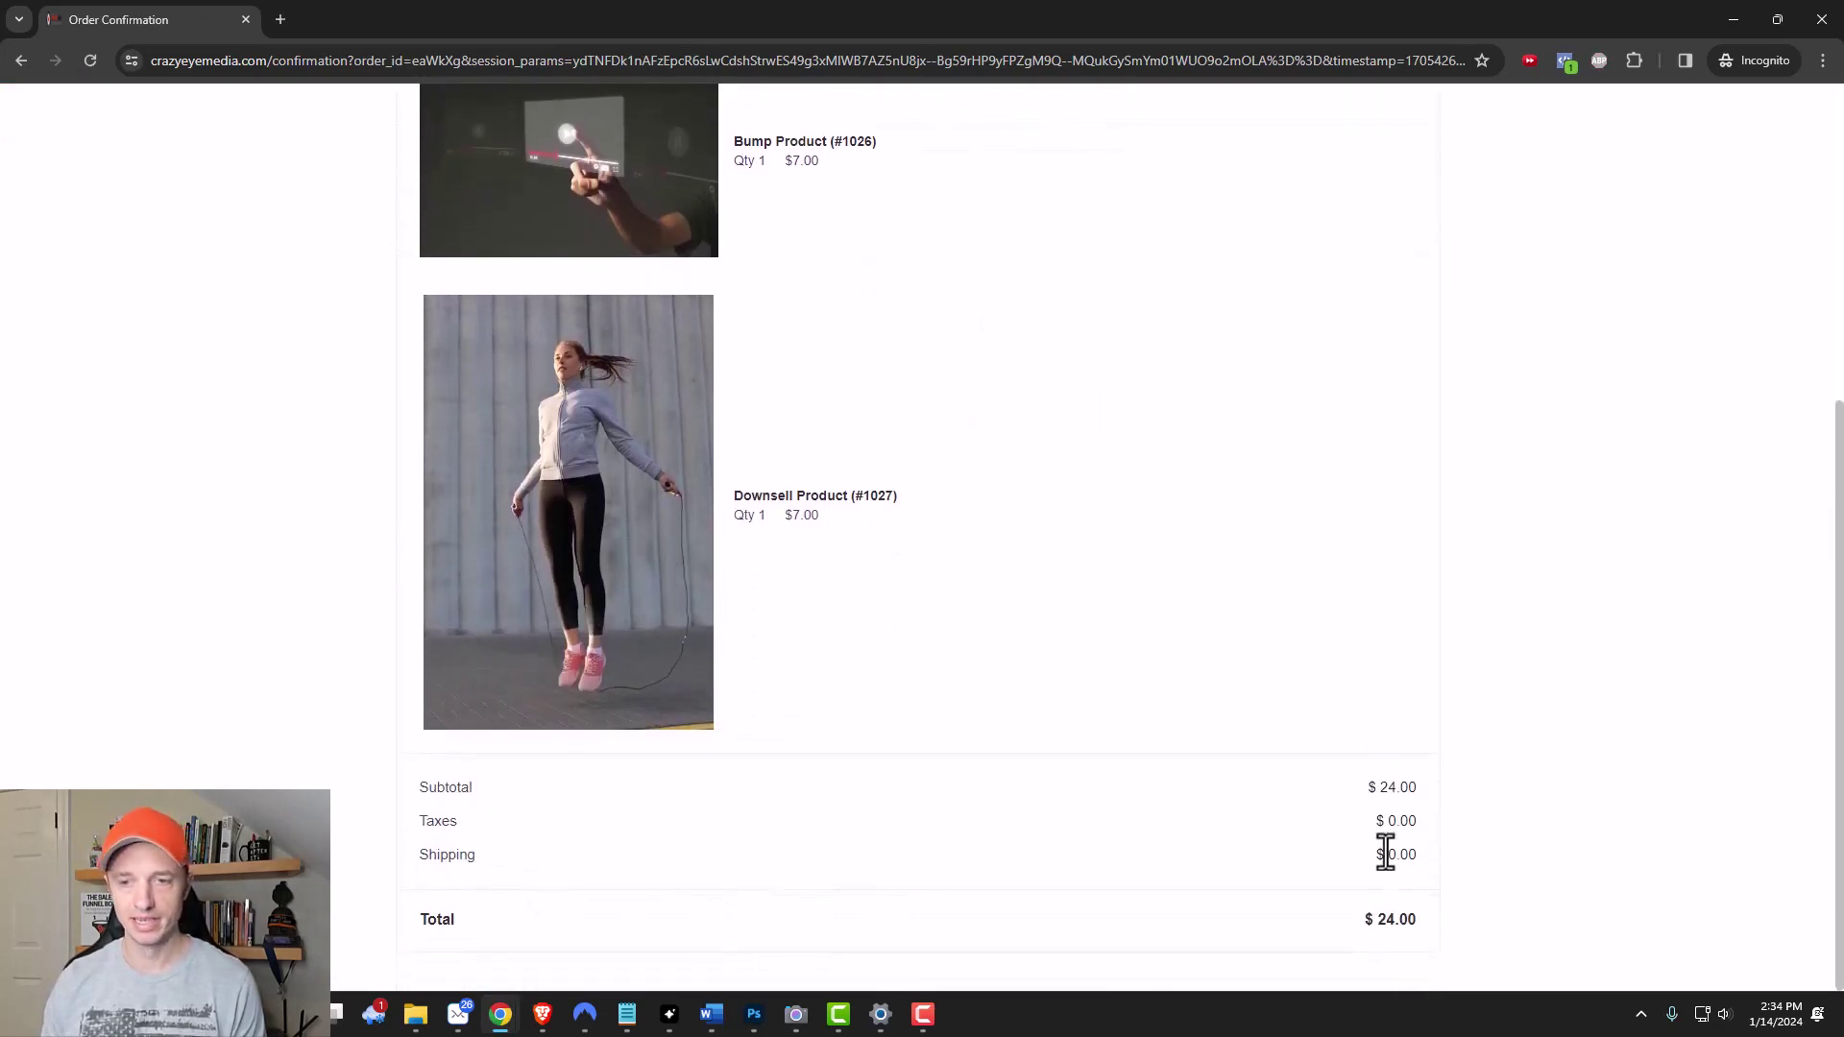
pyautogui.scroll(5, 951, 572)
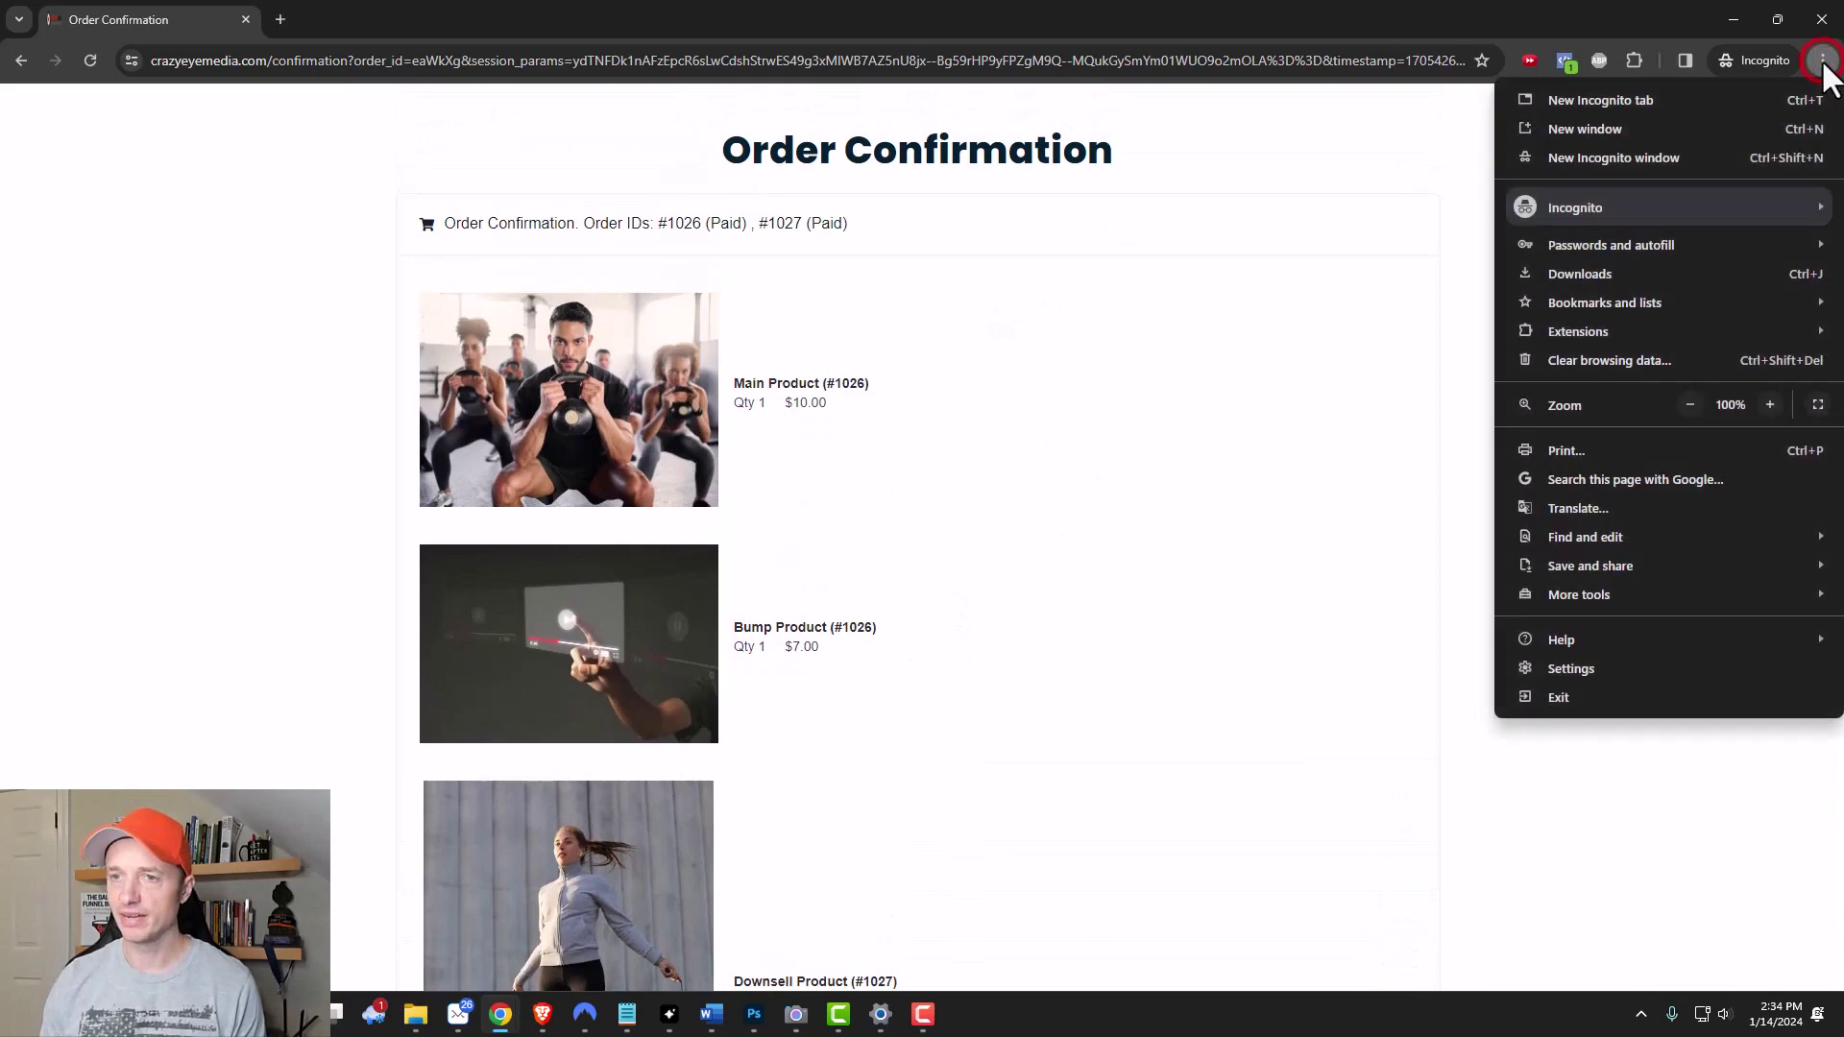
pyautogui.click(1673, 360)
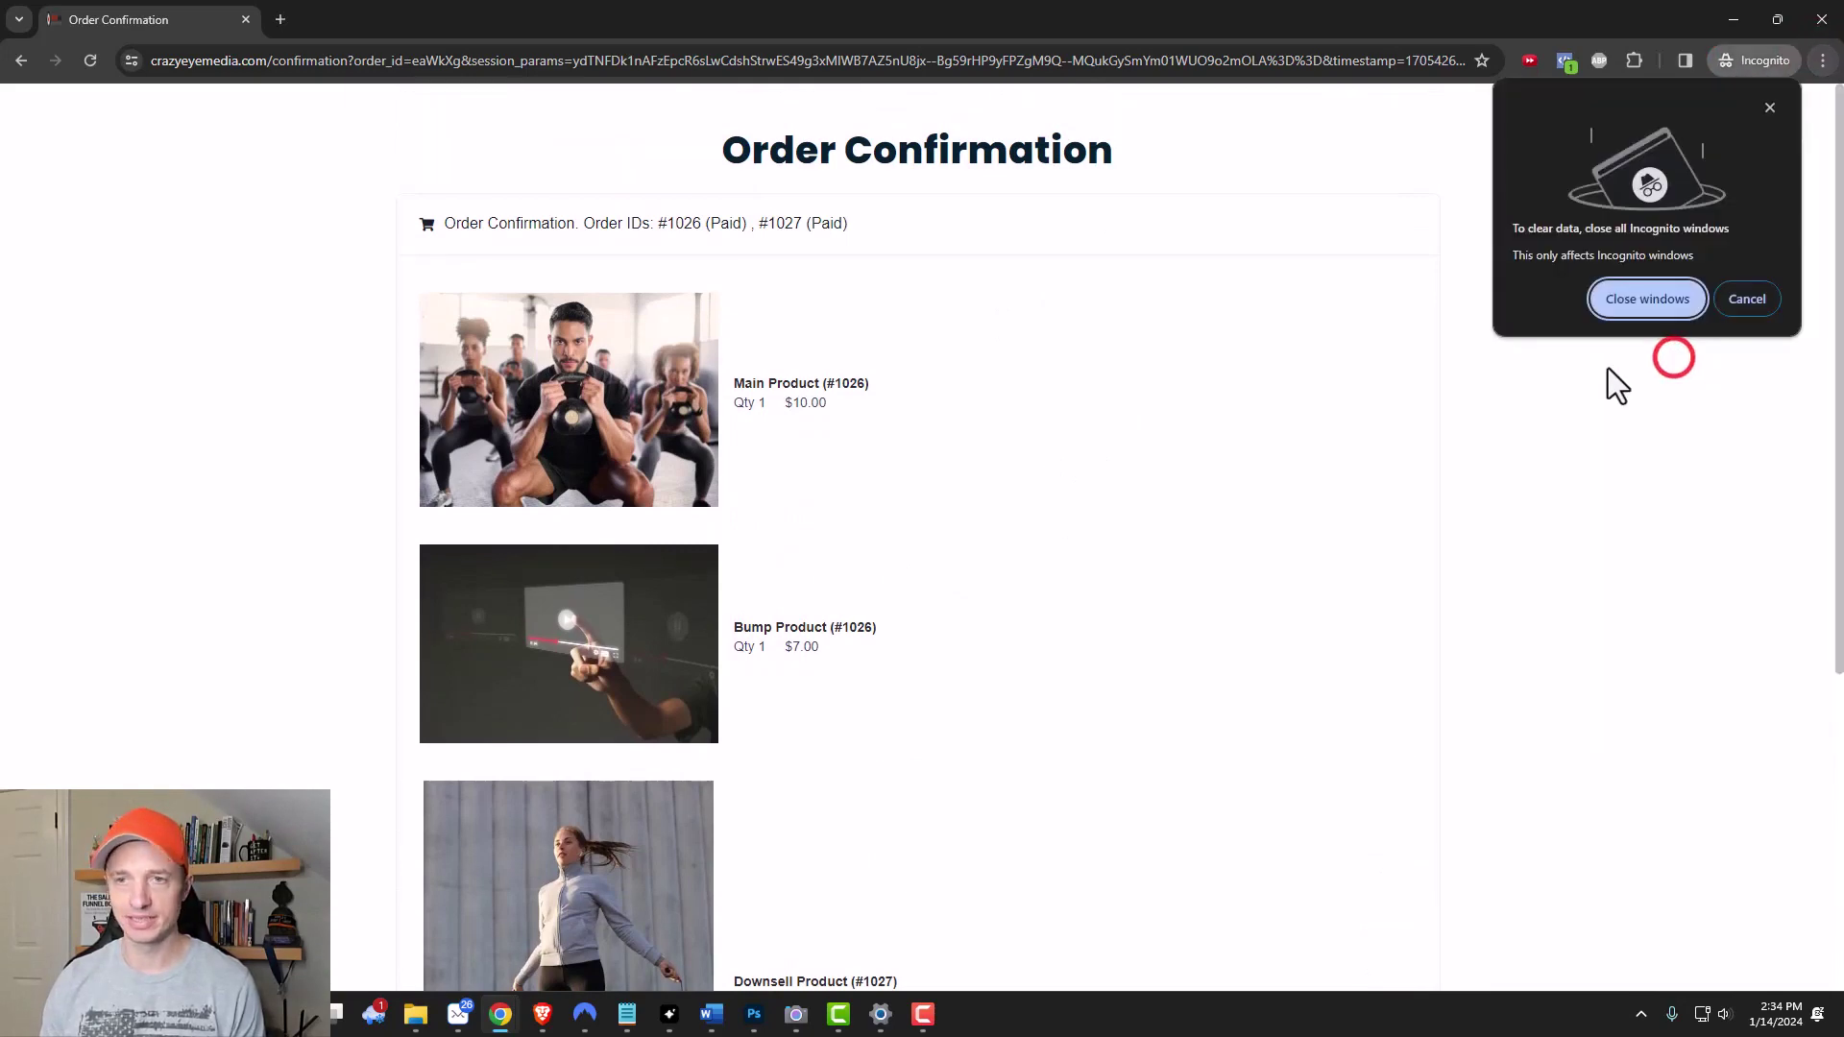
# Open a fresh private window and load the Demo Funnel checkout from its recopied URL.
pyautogui.click(1657, 301)
pyautogui.click(1822, 60)
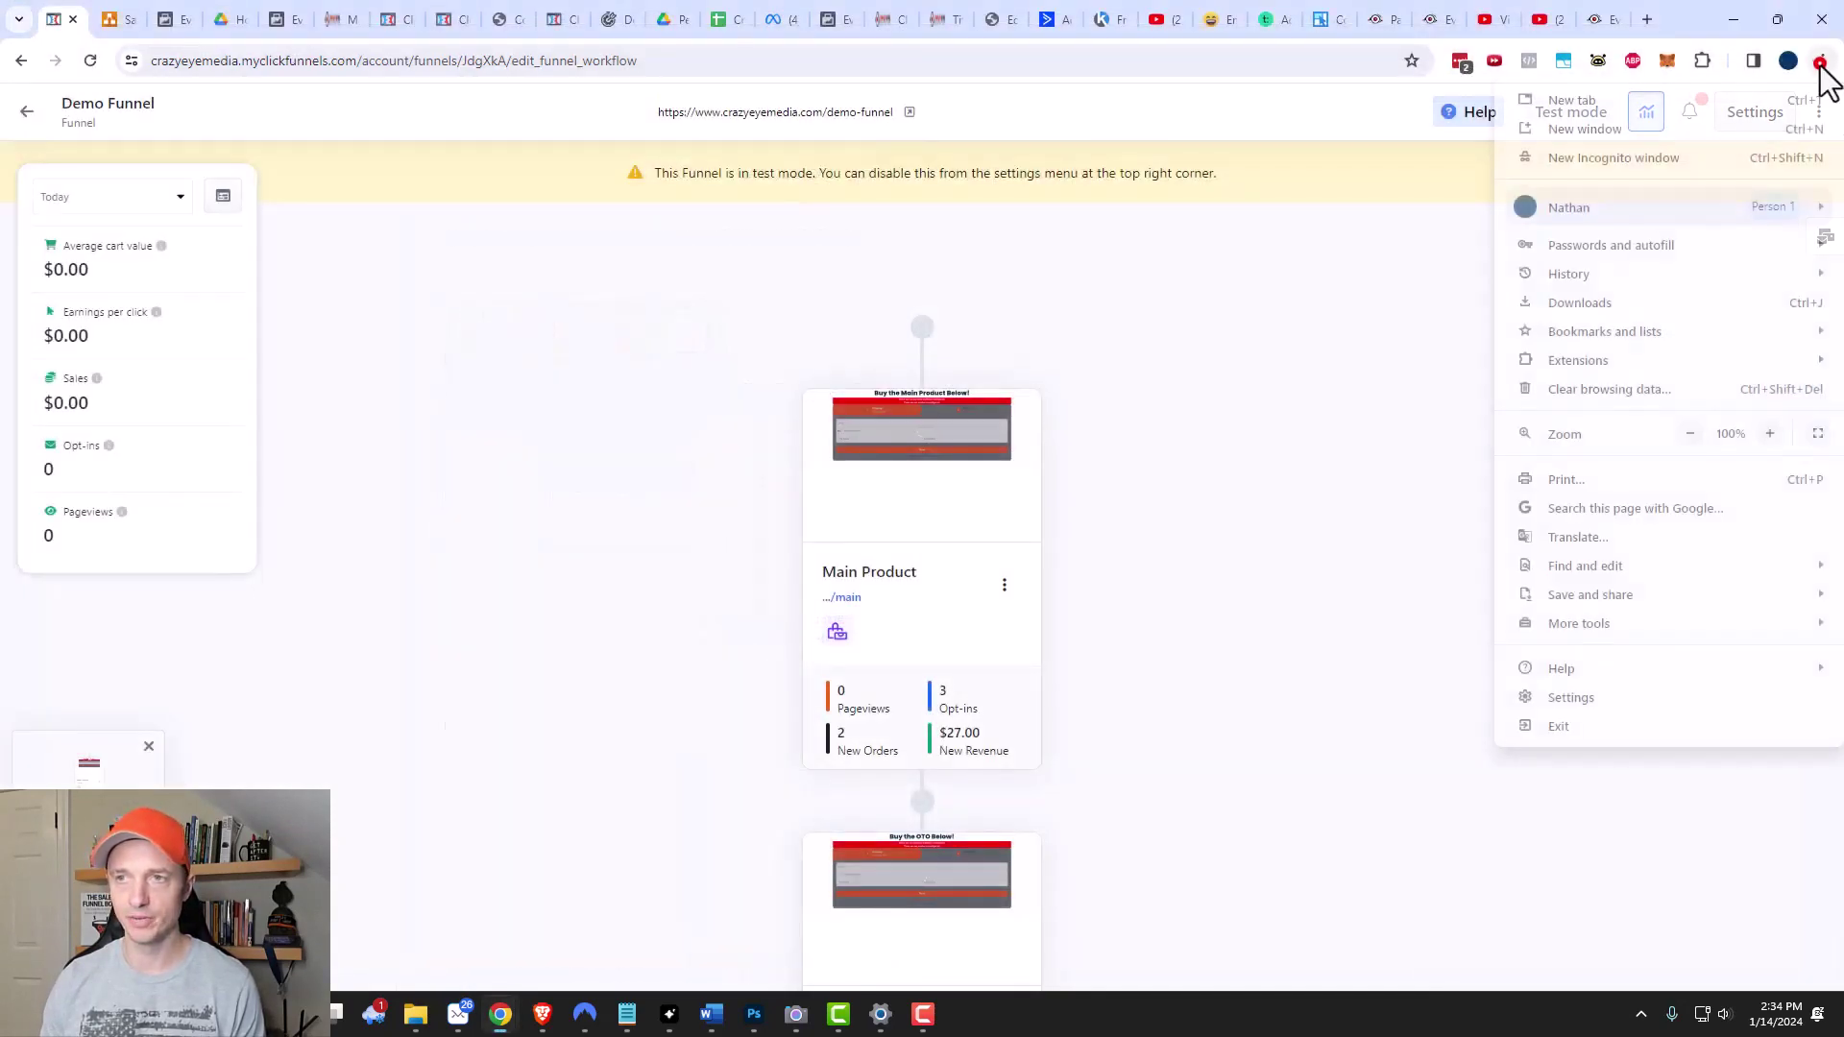
pyautogui.click(1656, 171)
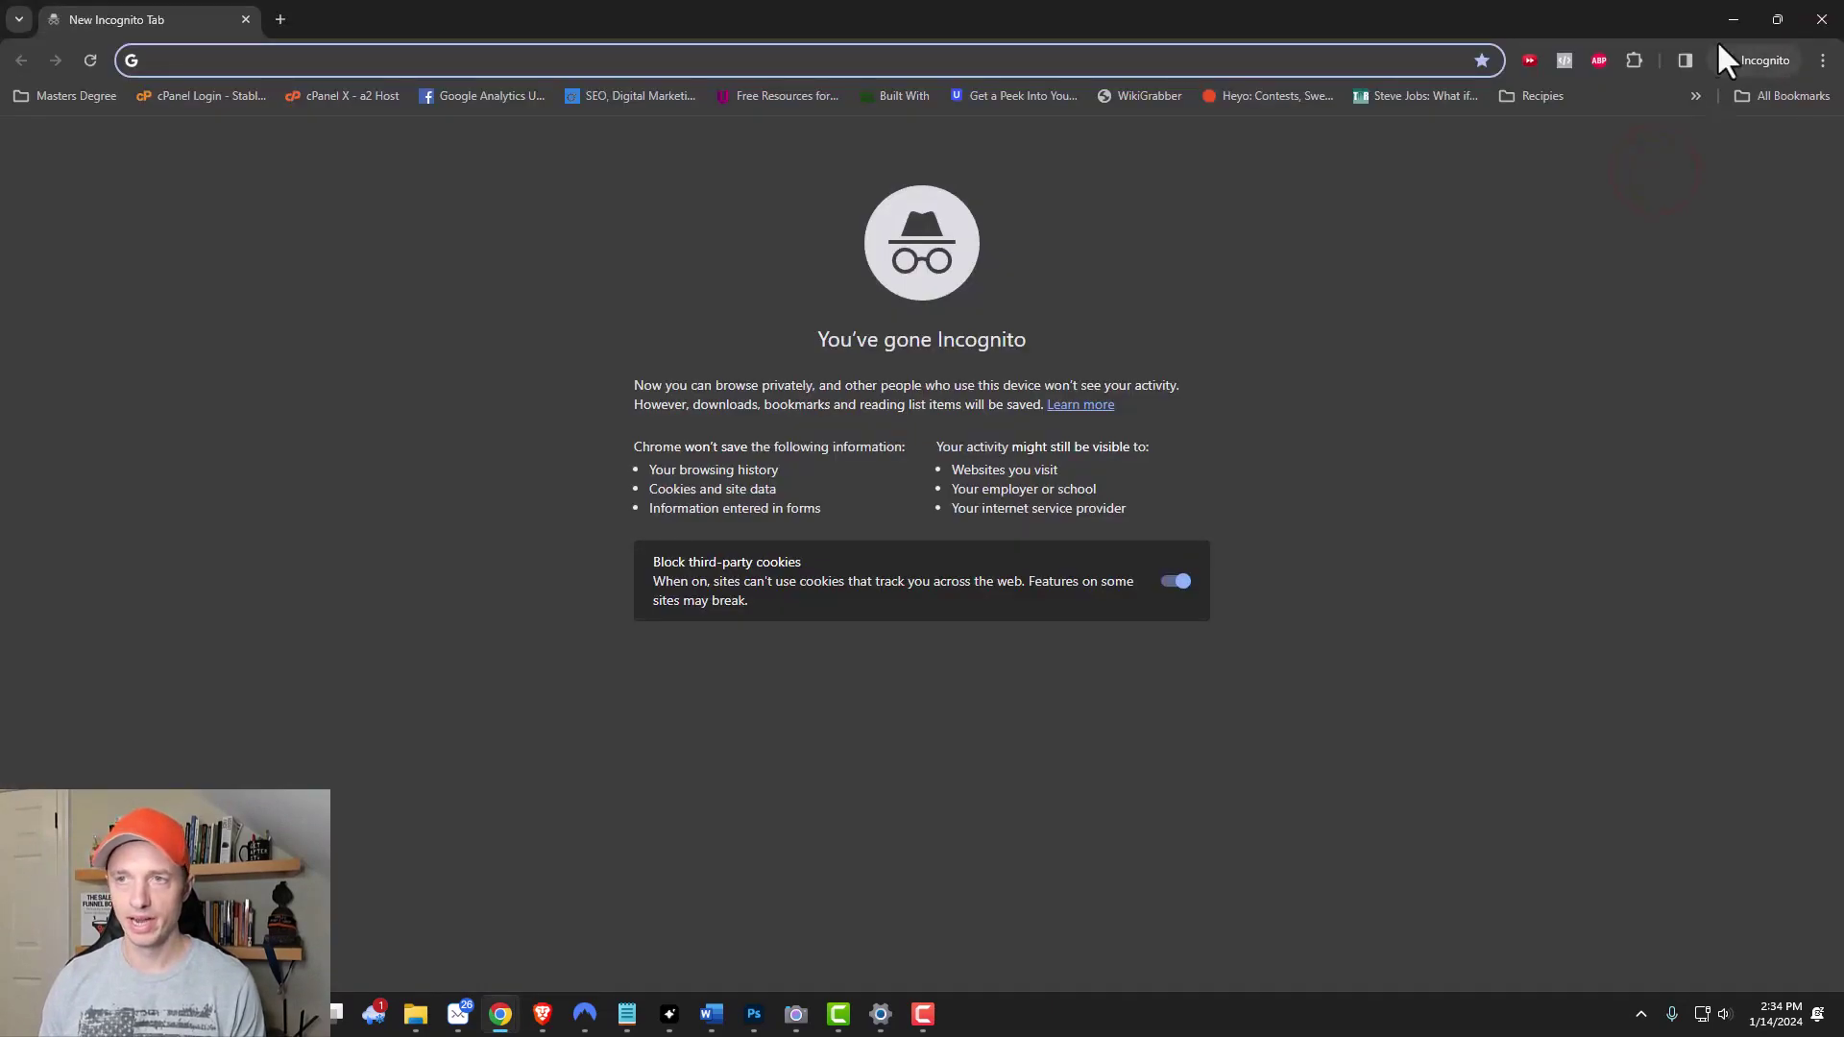
pyautogui.doubleClick(1705, 33)
pyautogui.click(1718, 27)
pyautogui.click(855, 114)
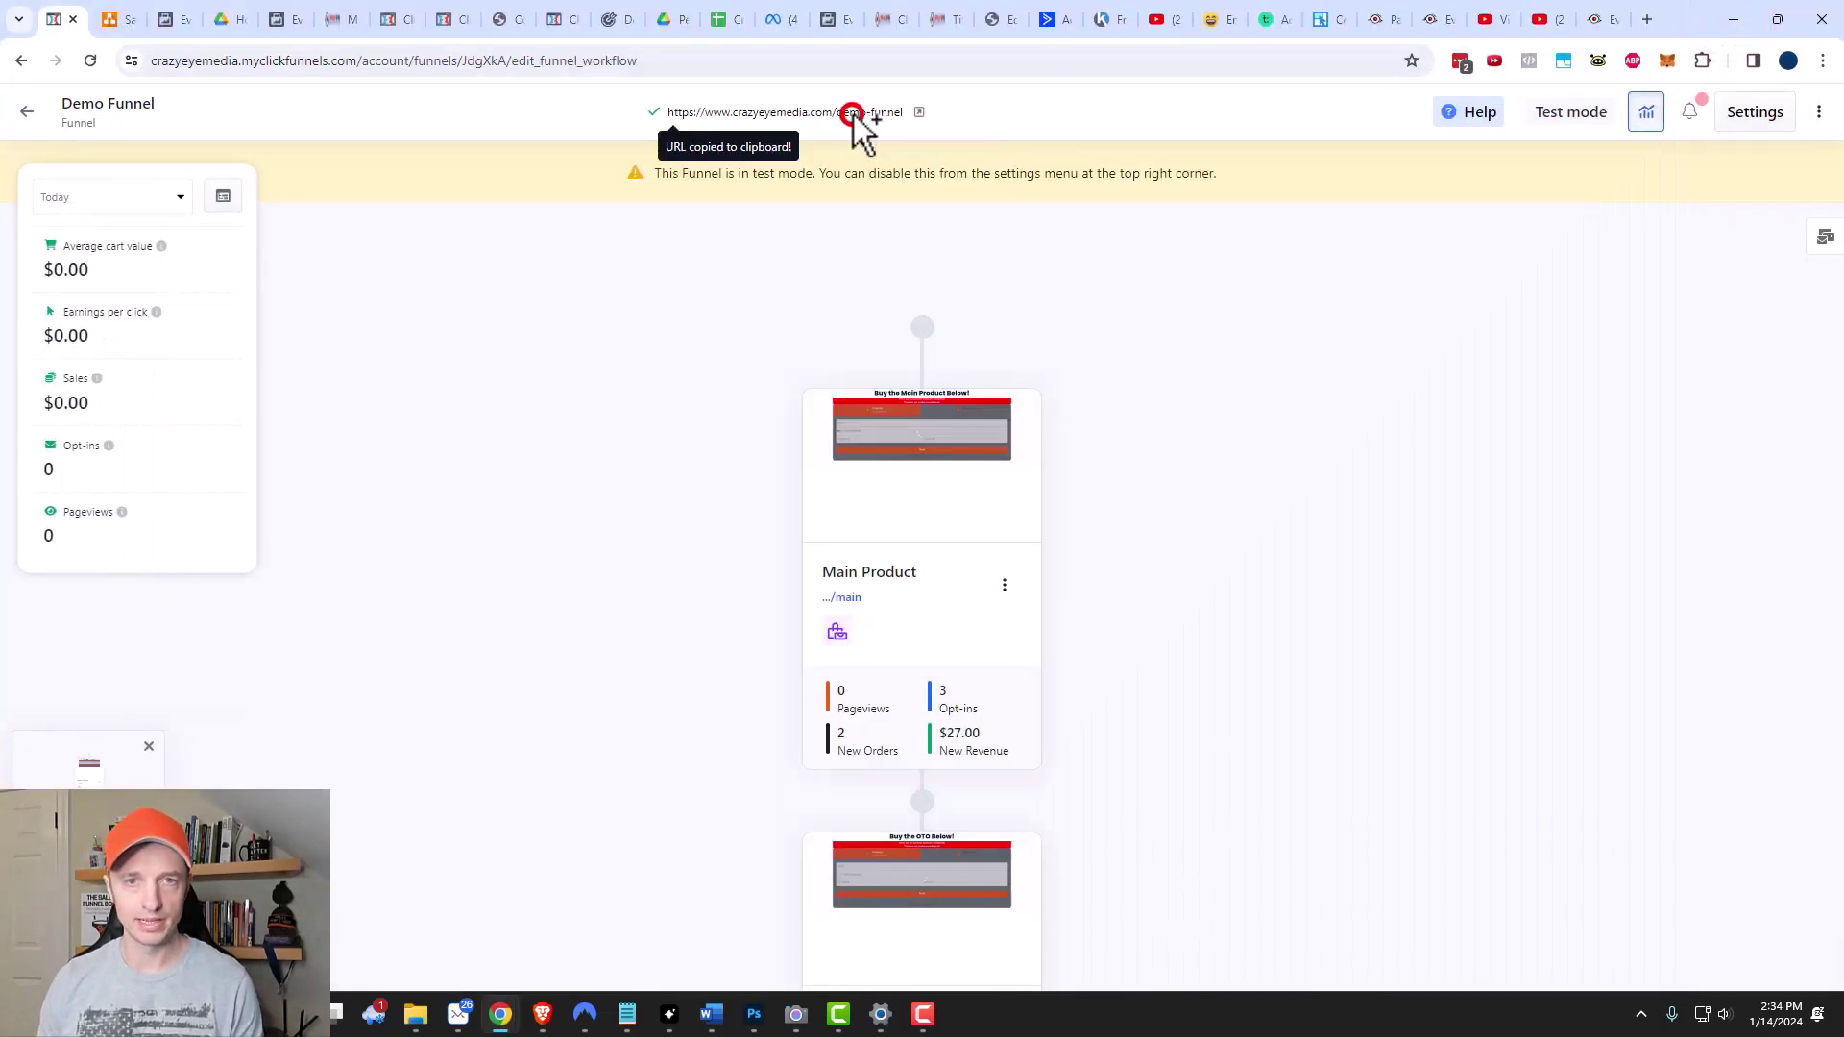
pyautogui.click(500, 1014)
pyautogui.click(643, 943)
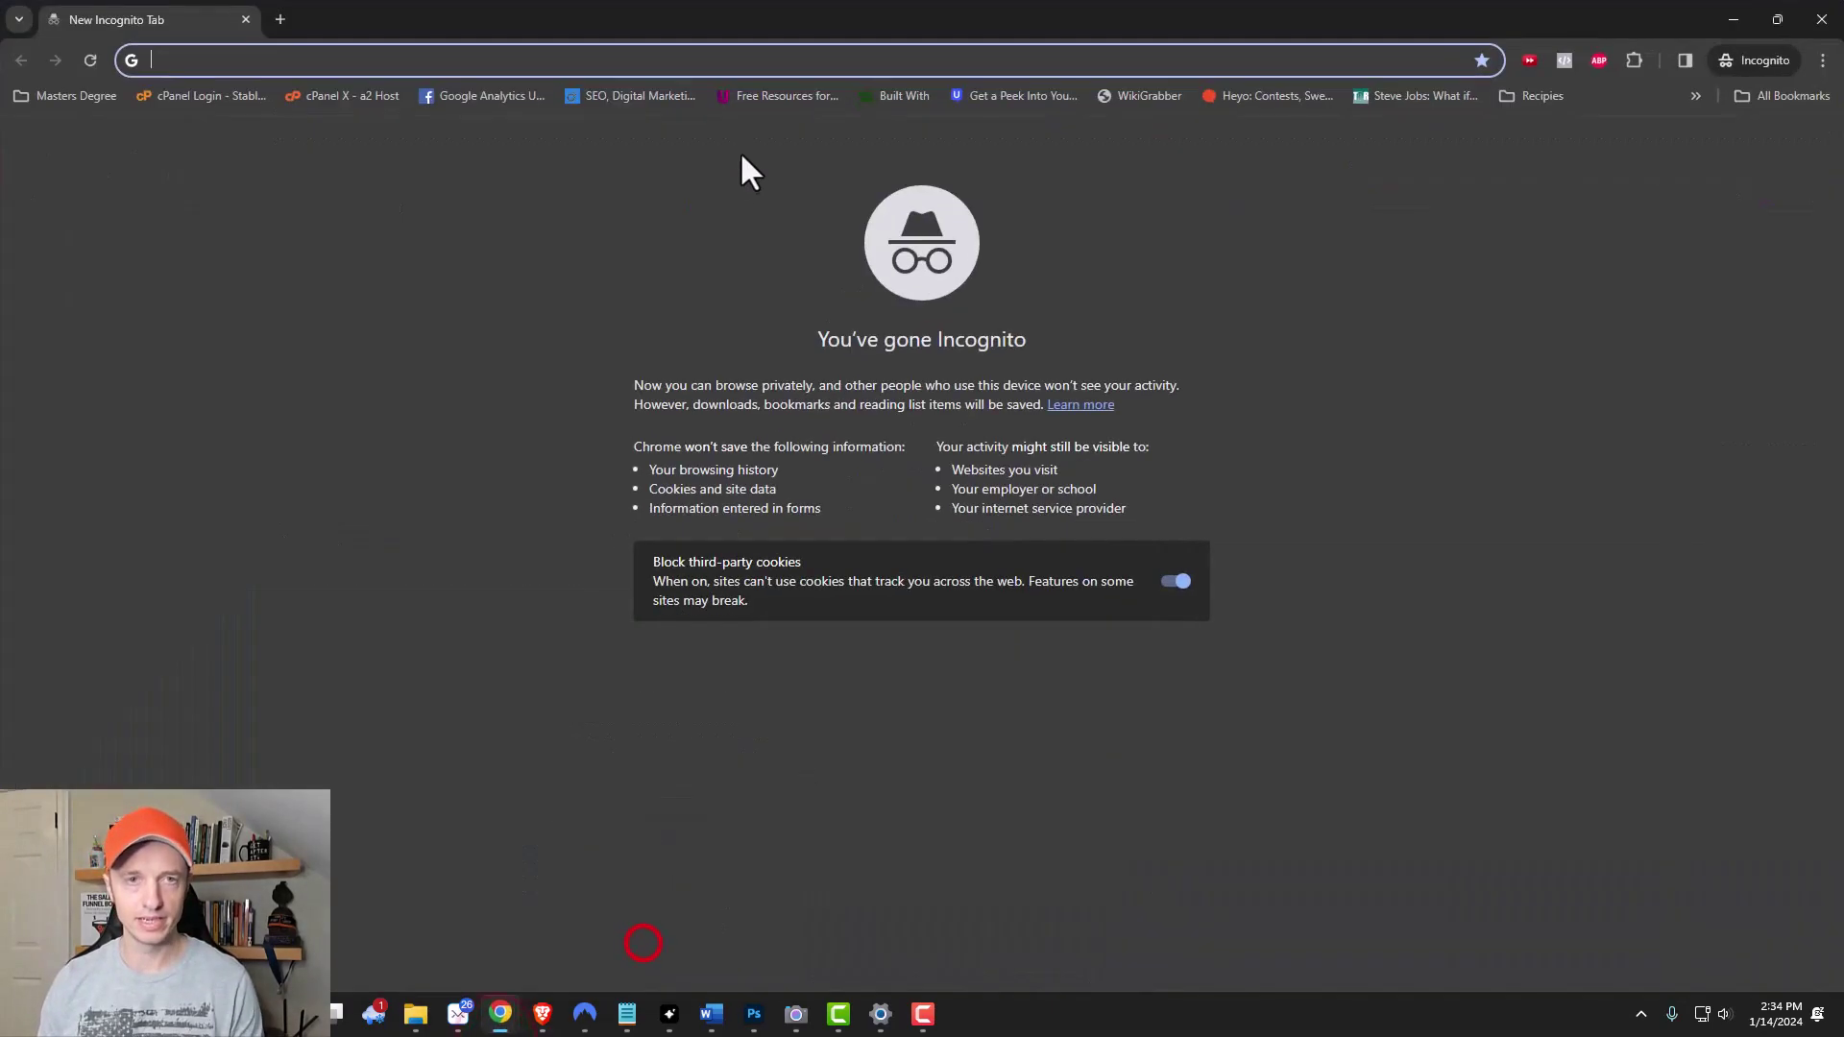
pyautogui.click(779, 62)
pyautogui.hotkey('ctrl', 'v')
pyautogui.press('Return')
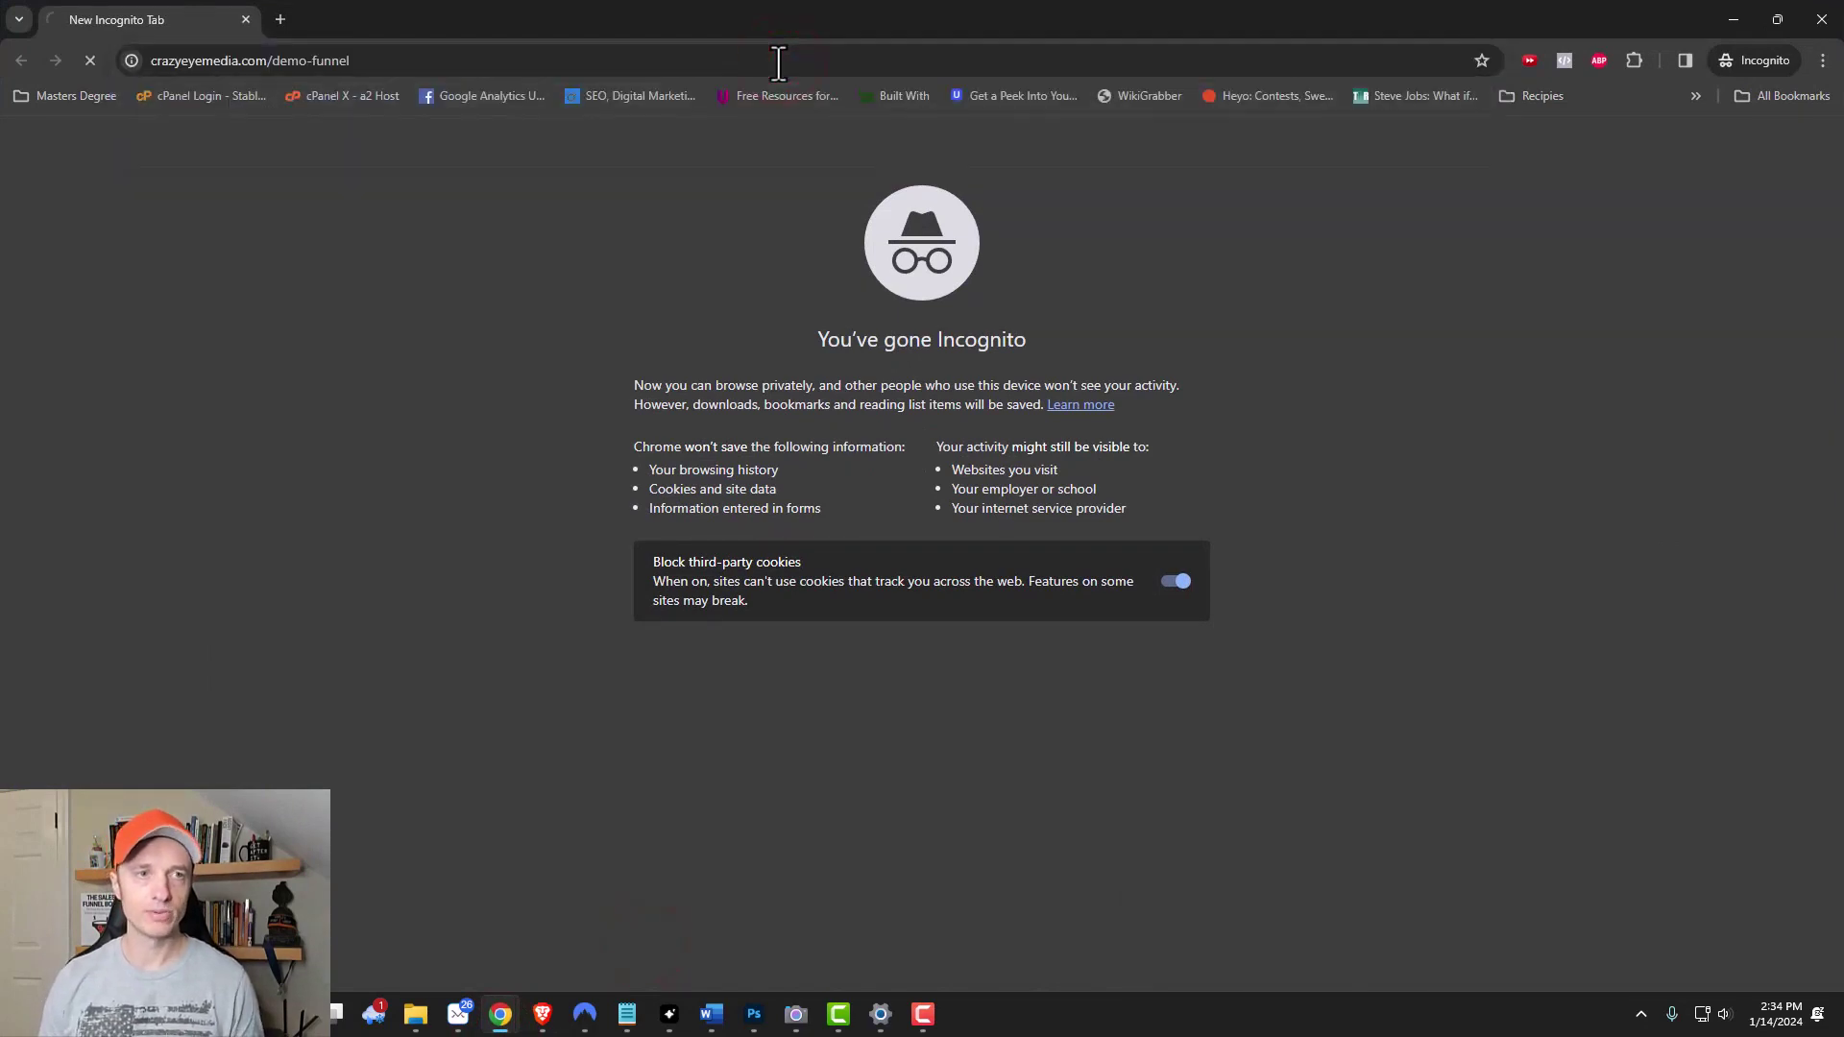
# Enter the buyer's e-mail address and continue to the payment step.
pyautogui.click(807, 360)
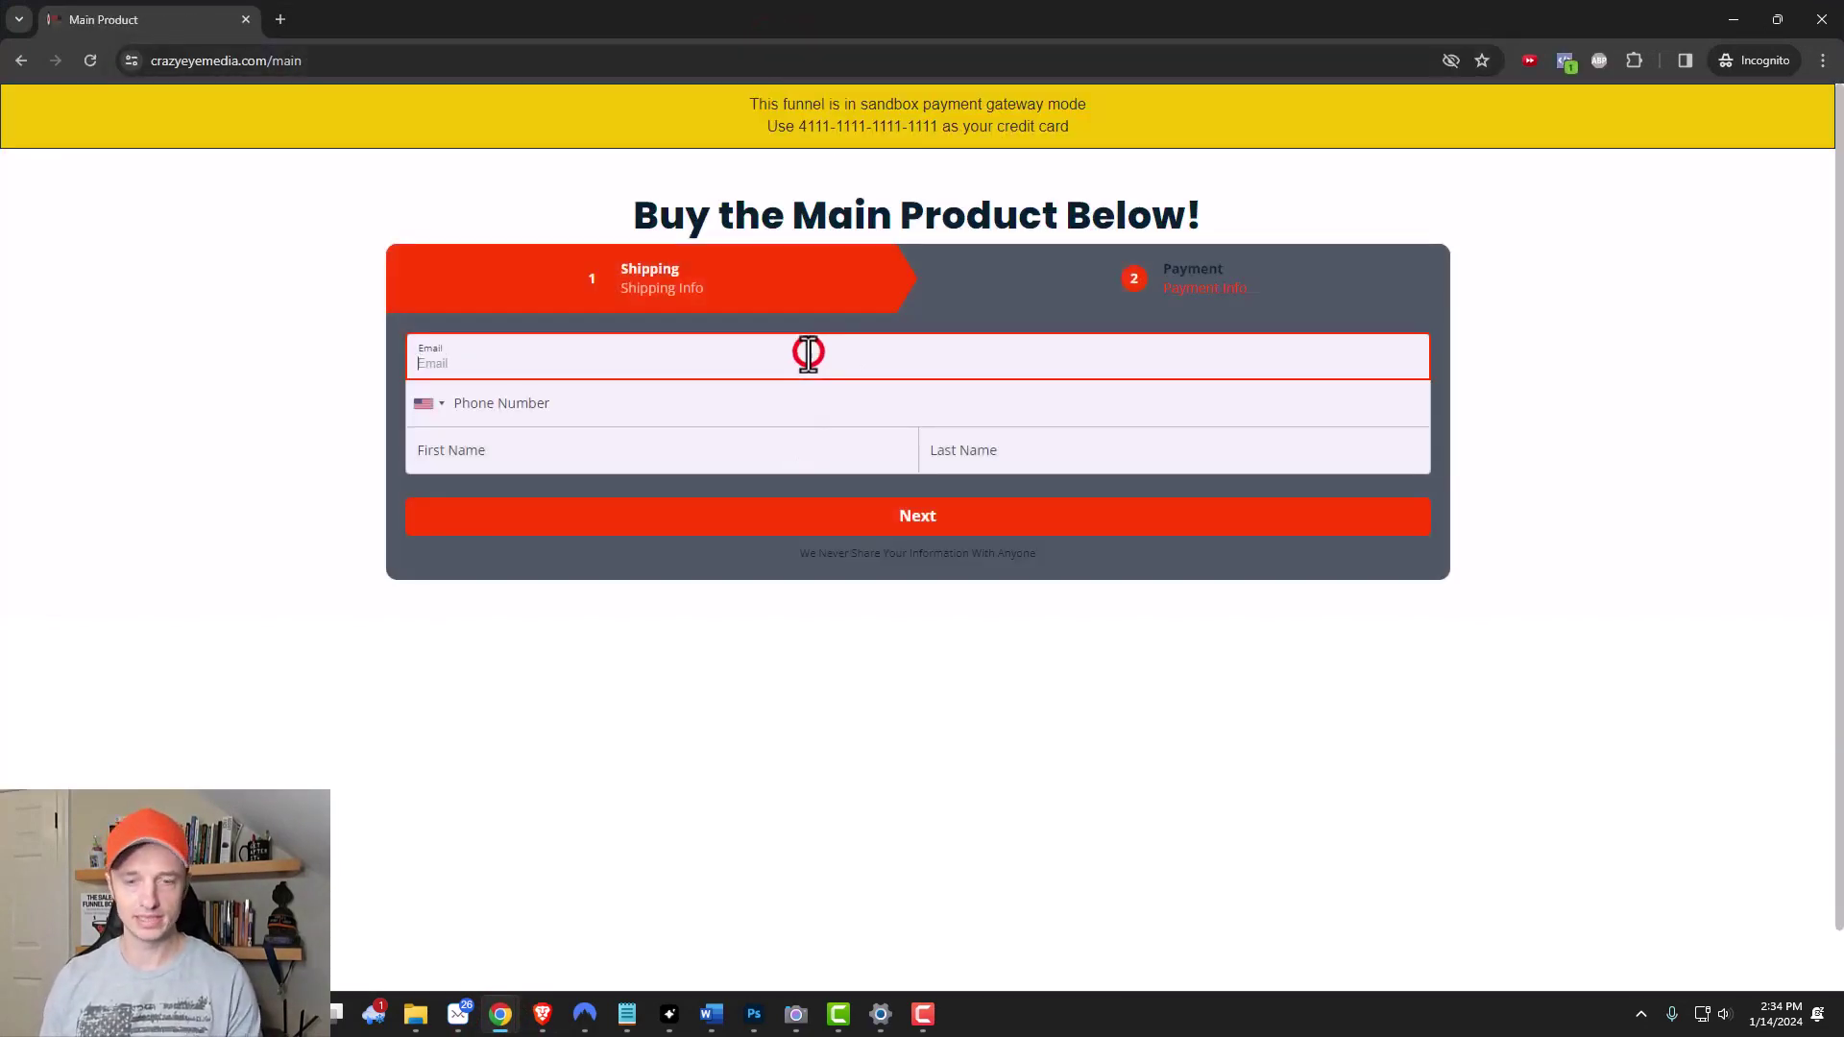
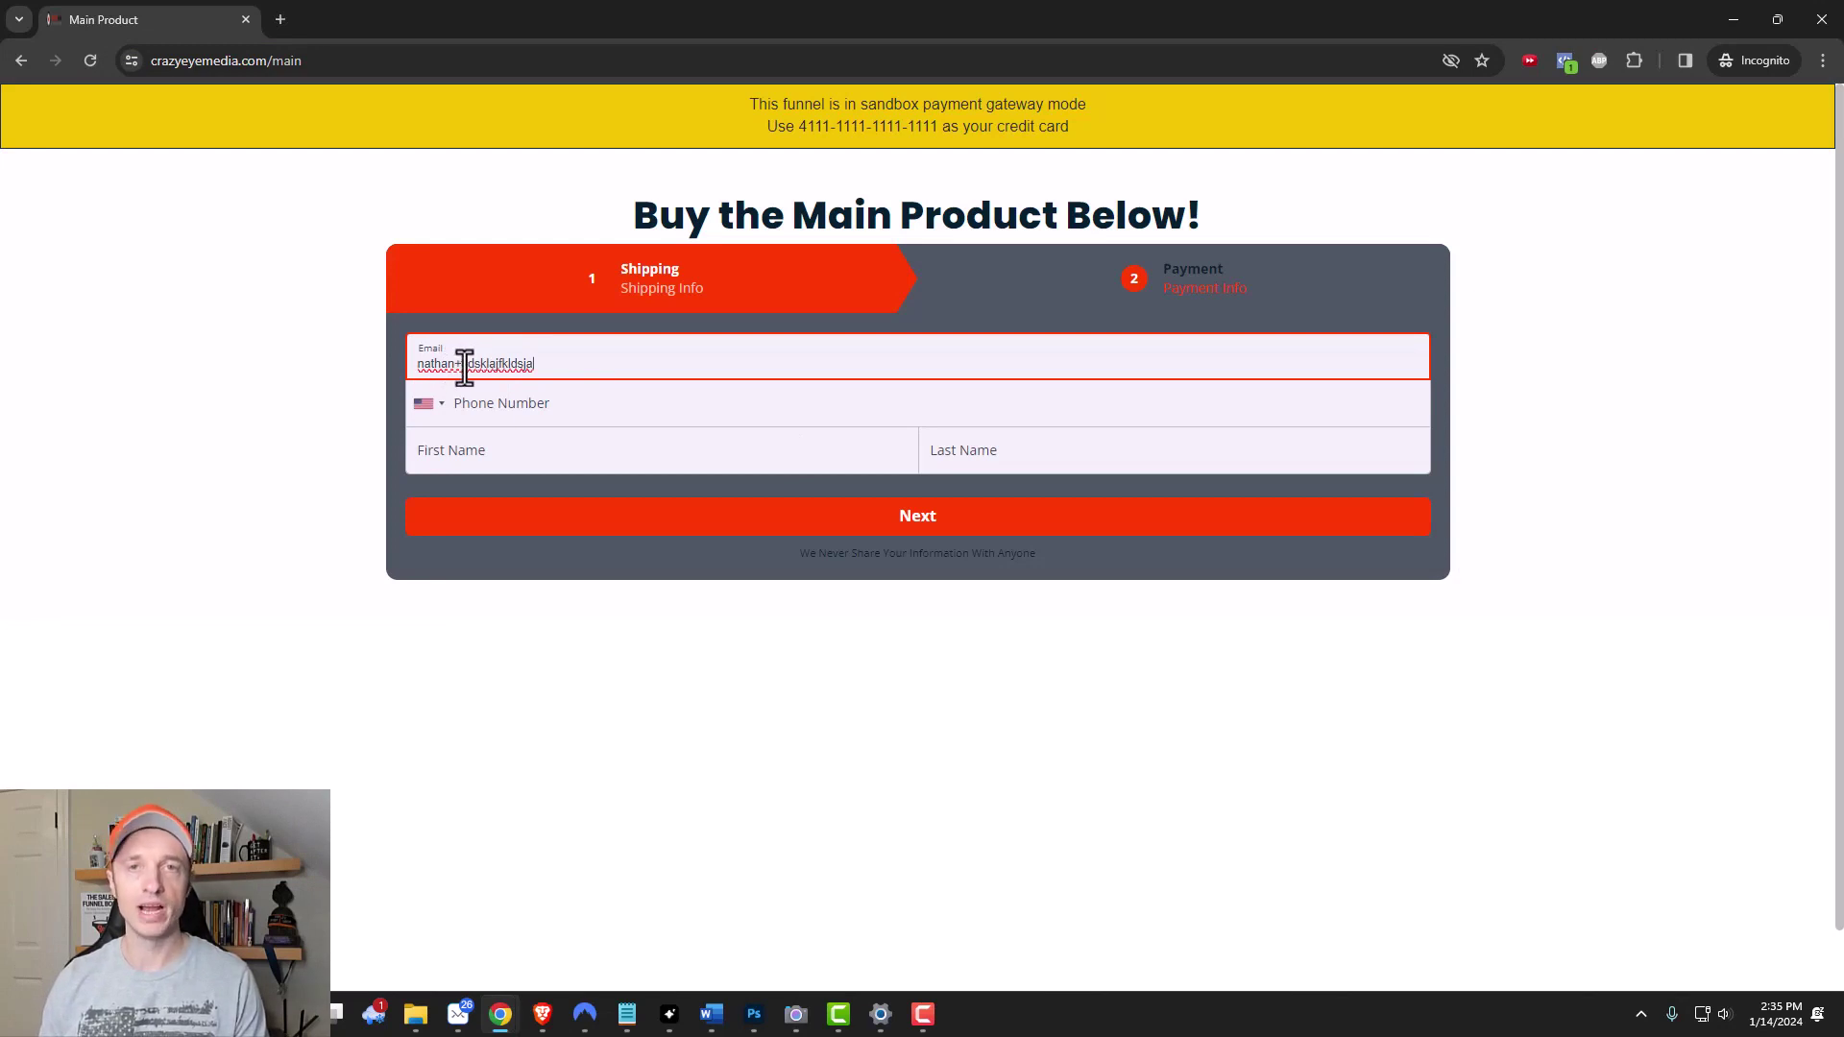
pyautogui.press('Return')
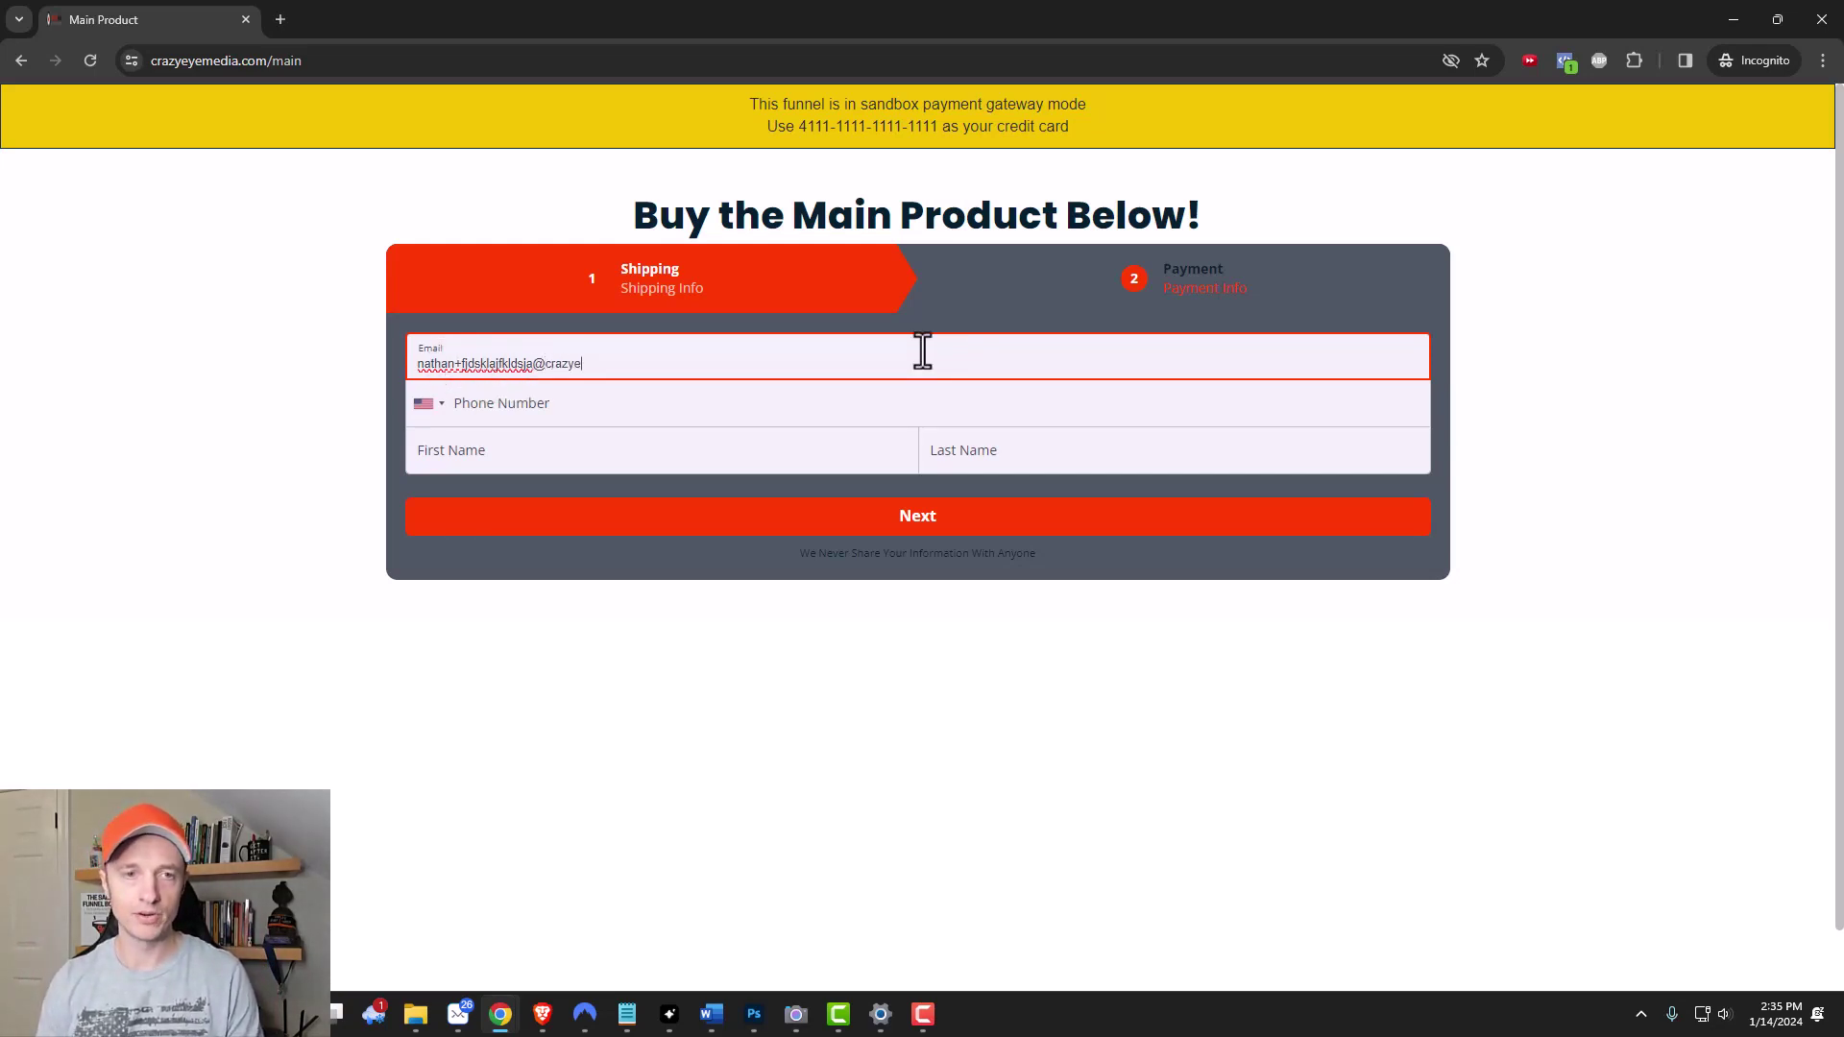
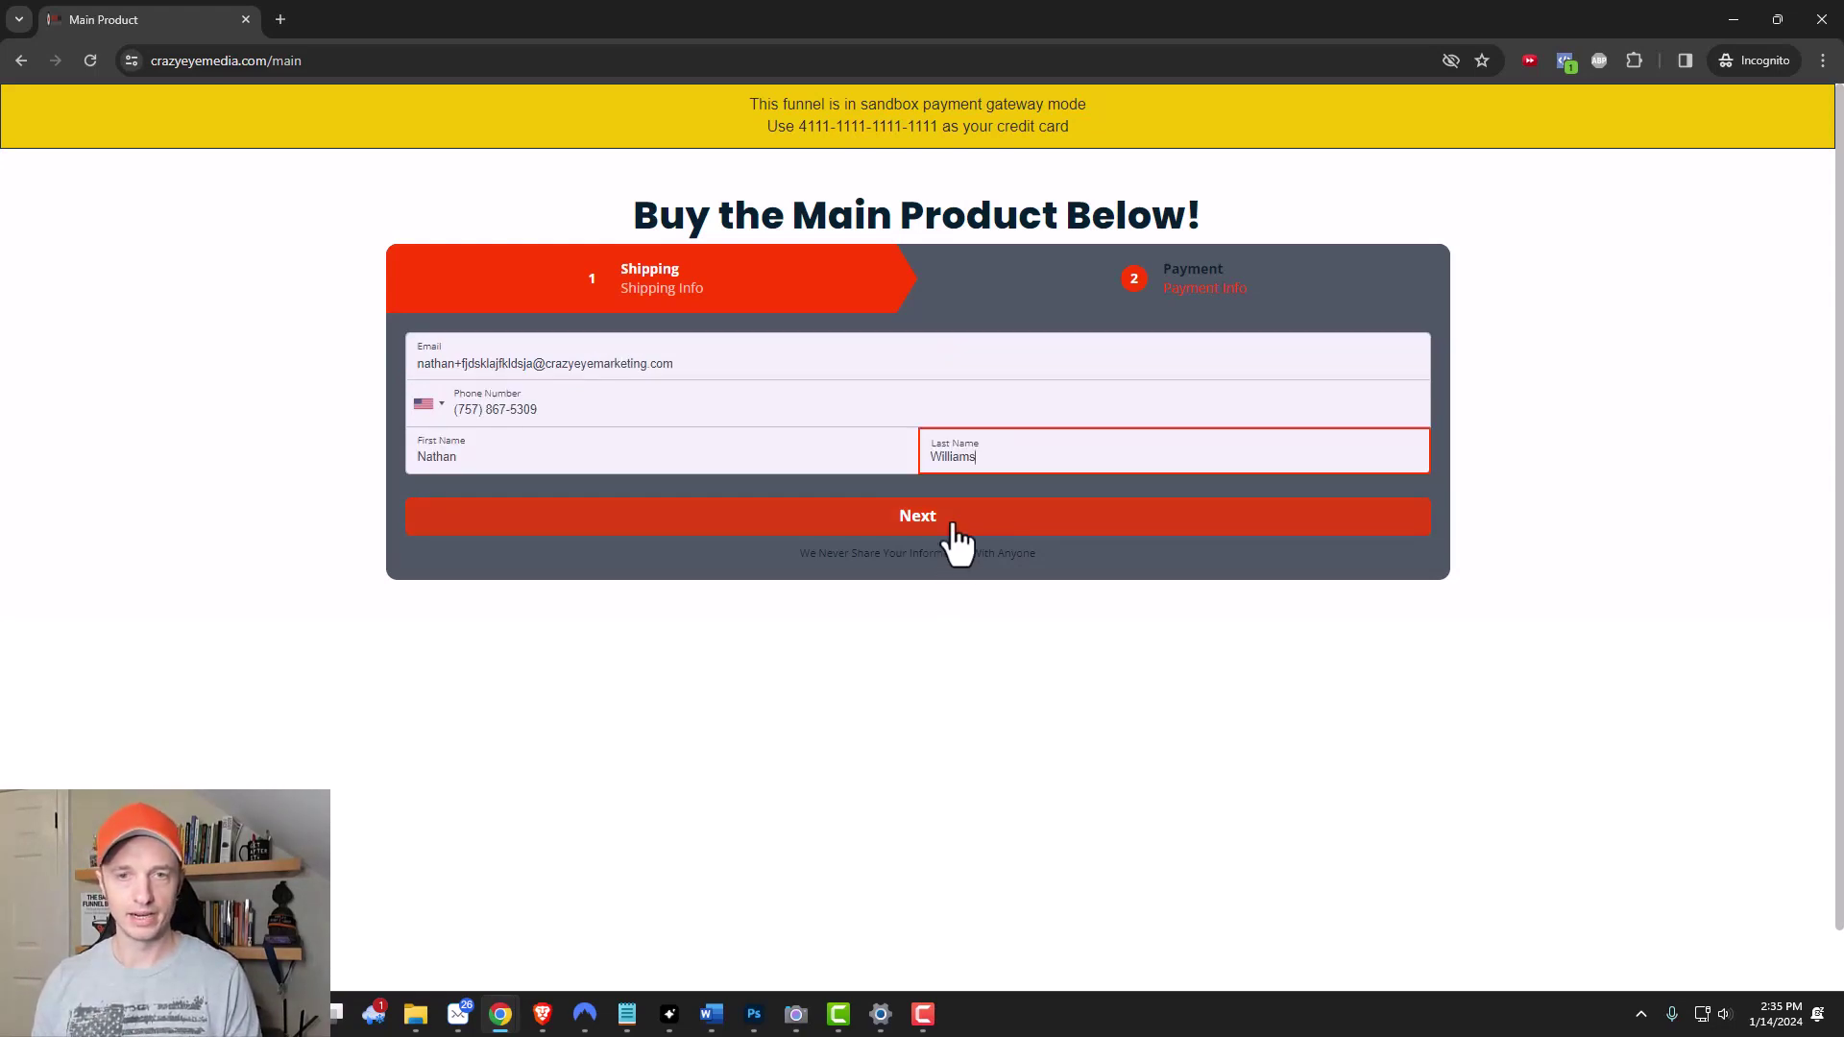
pyautogui.click(948, 519)
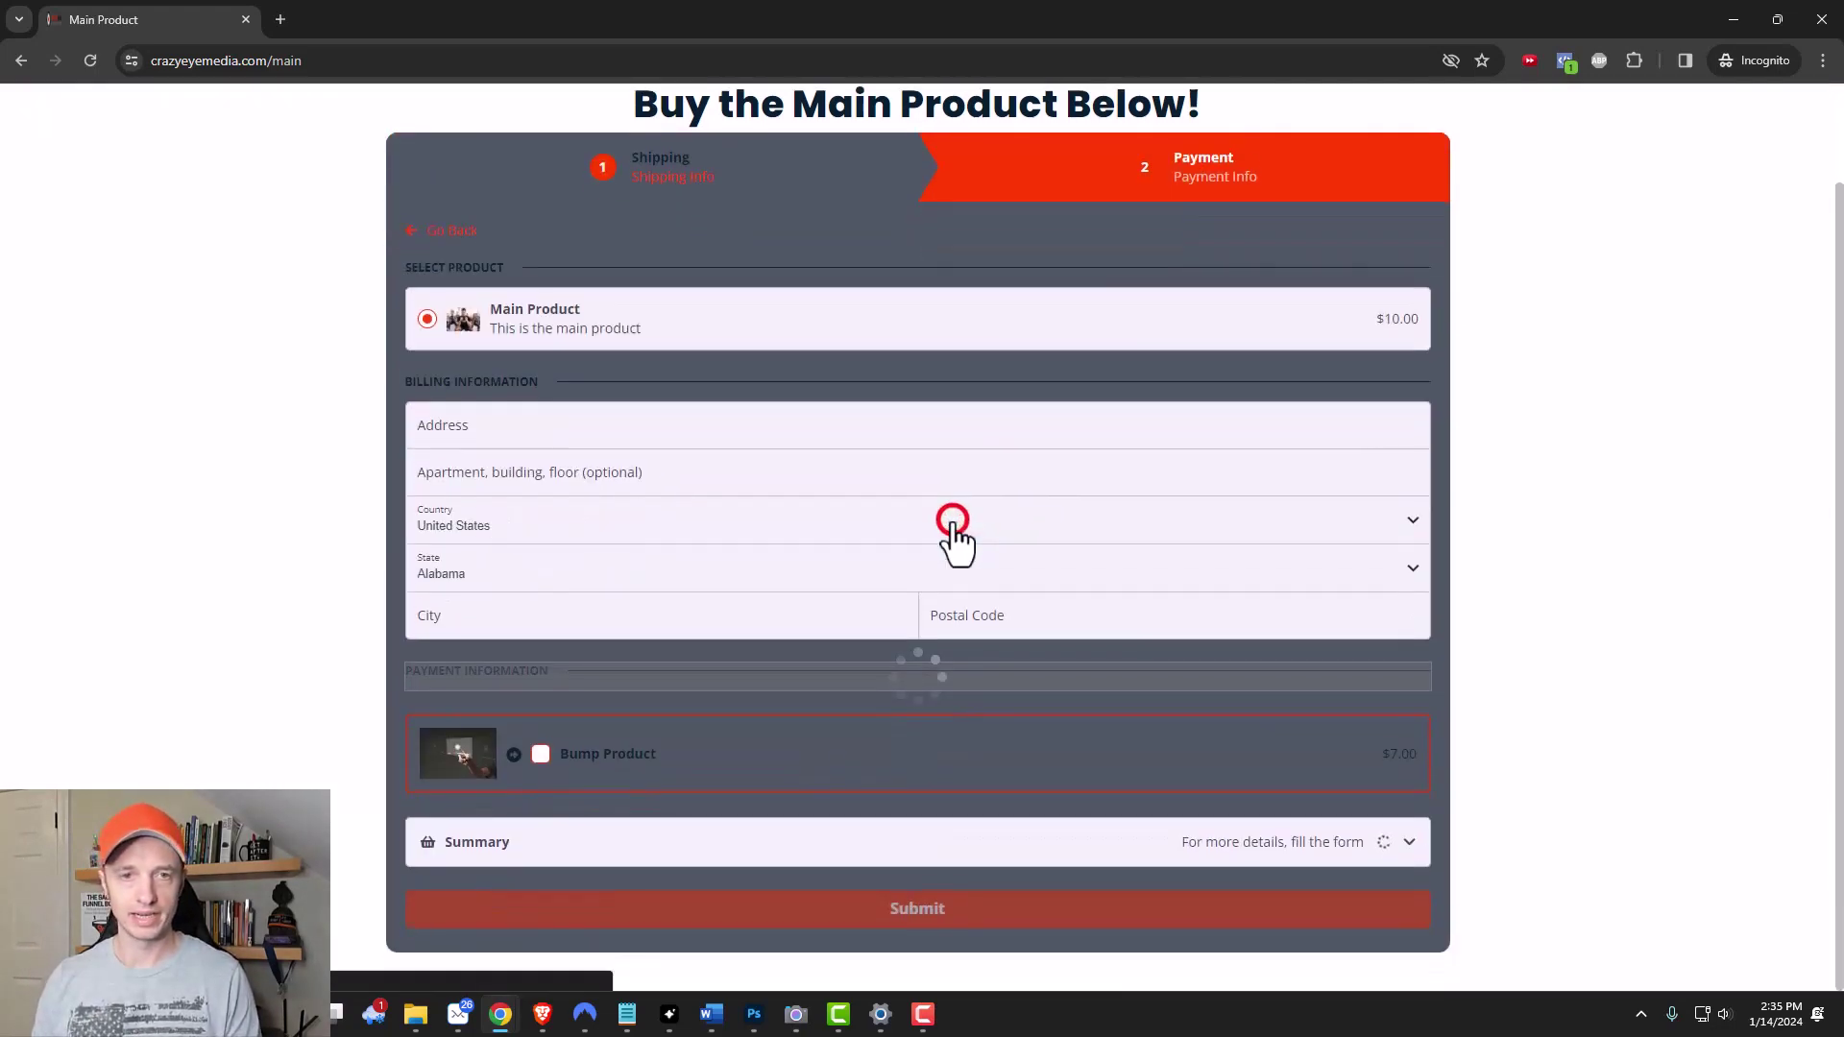
pyautogui.click(720, 427)
pyautogui.write('12')
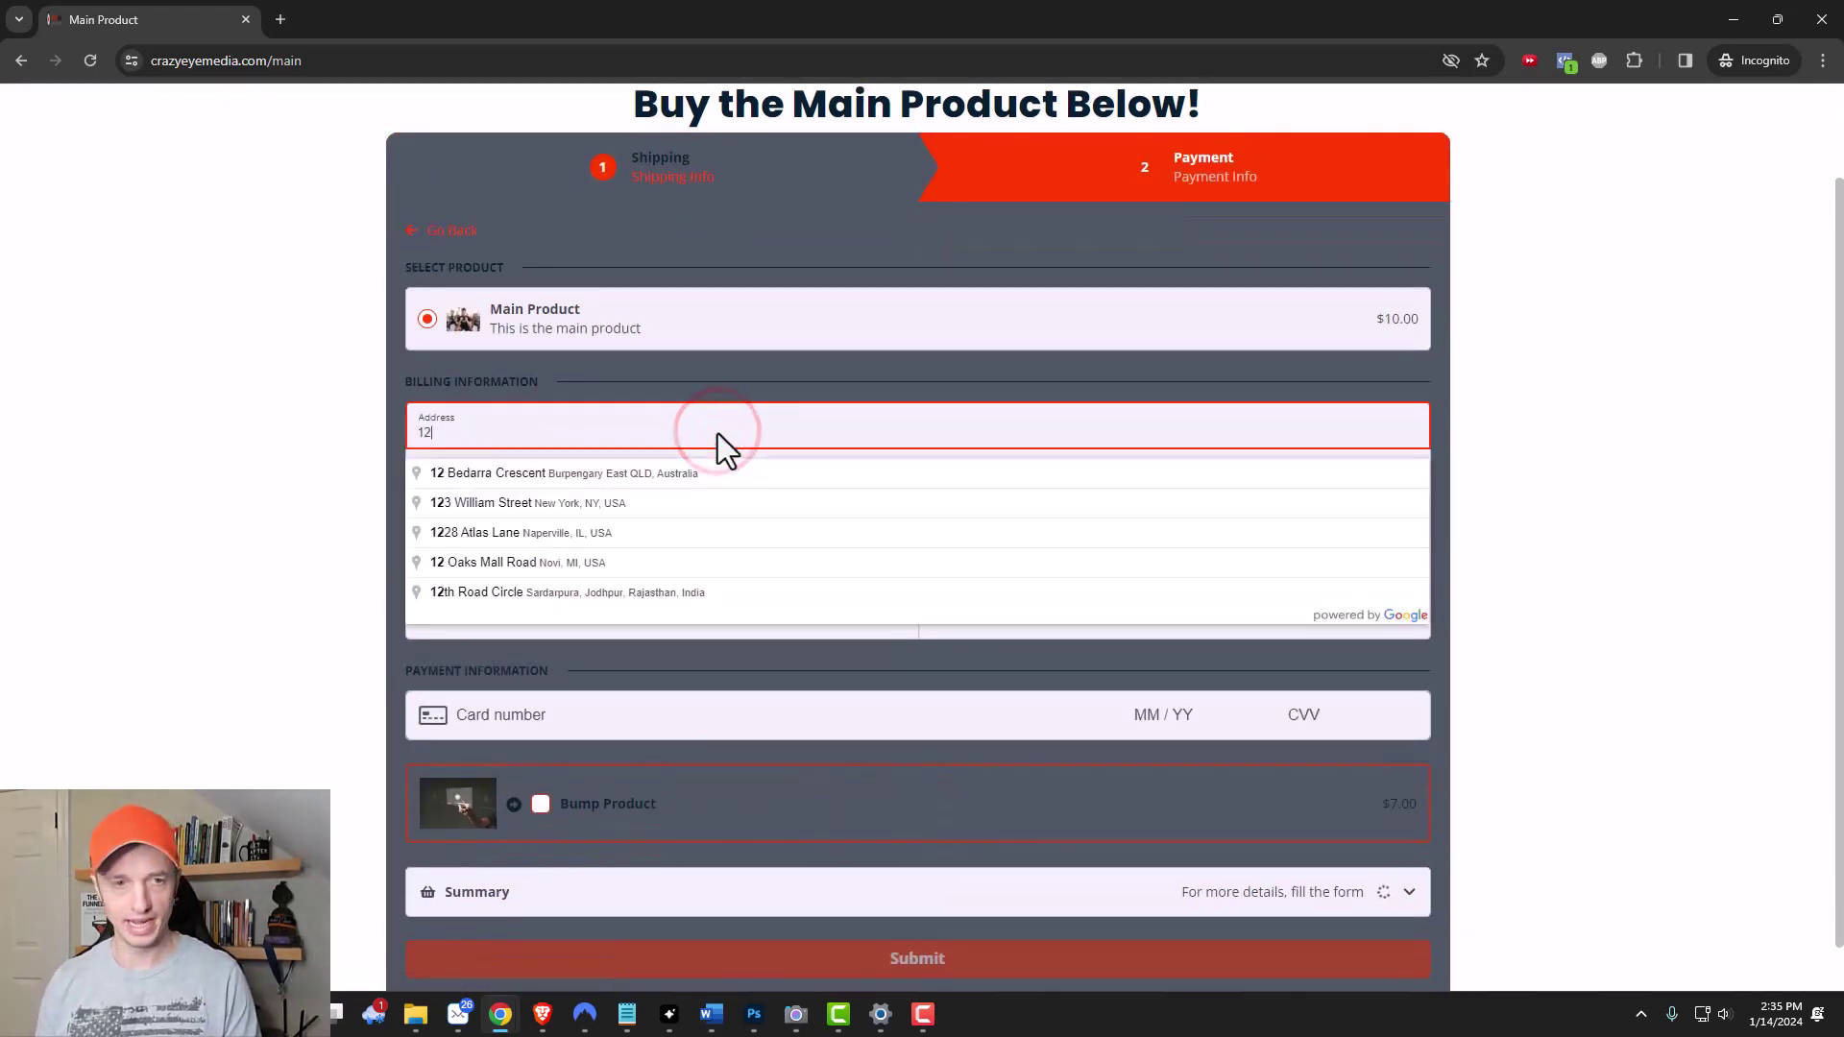
pyautogui.write('345')
pyautogui.click(709, 473)
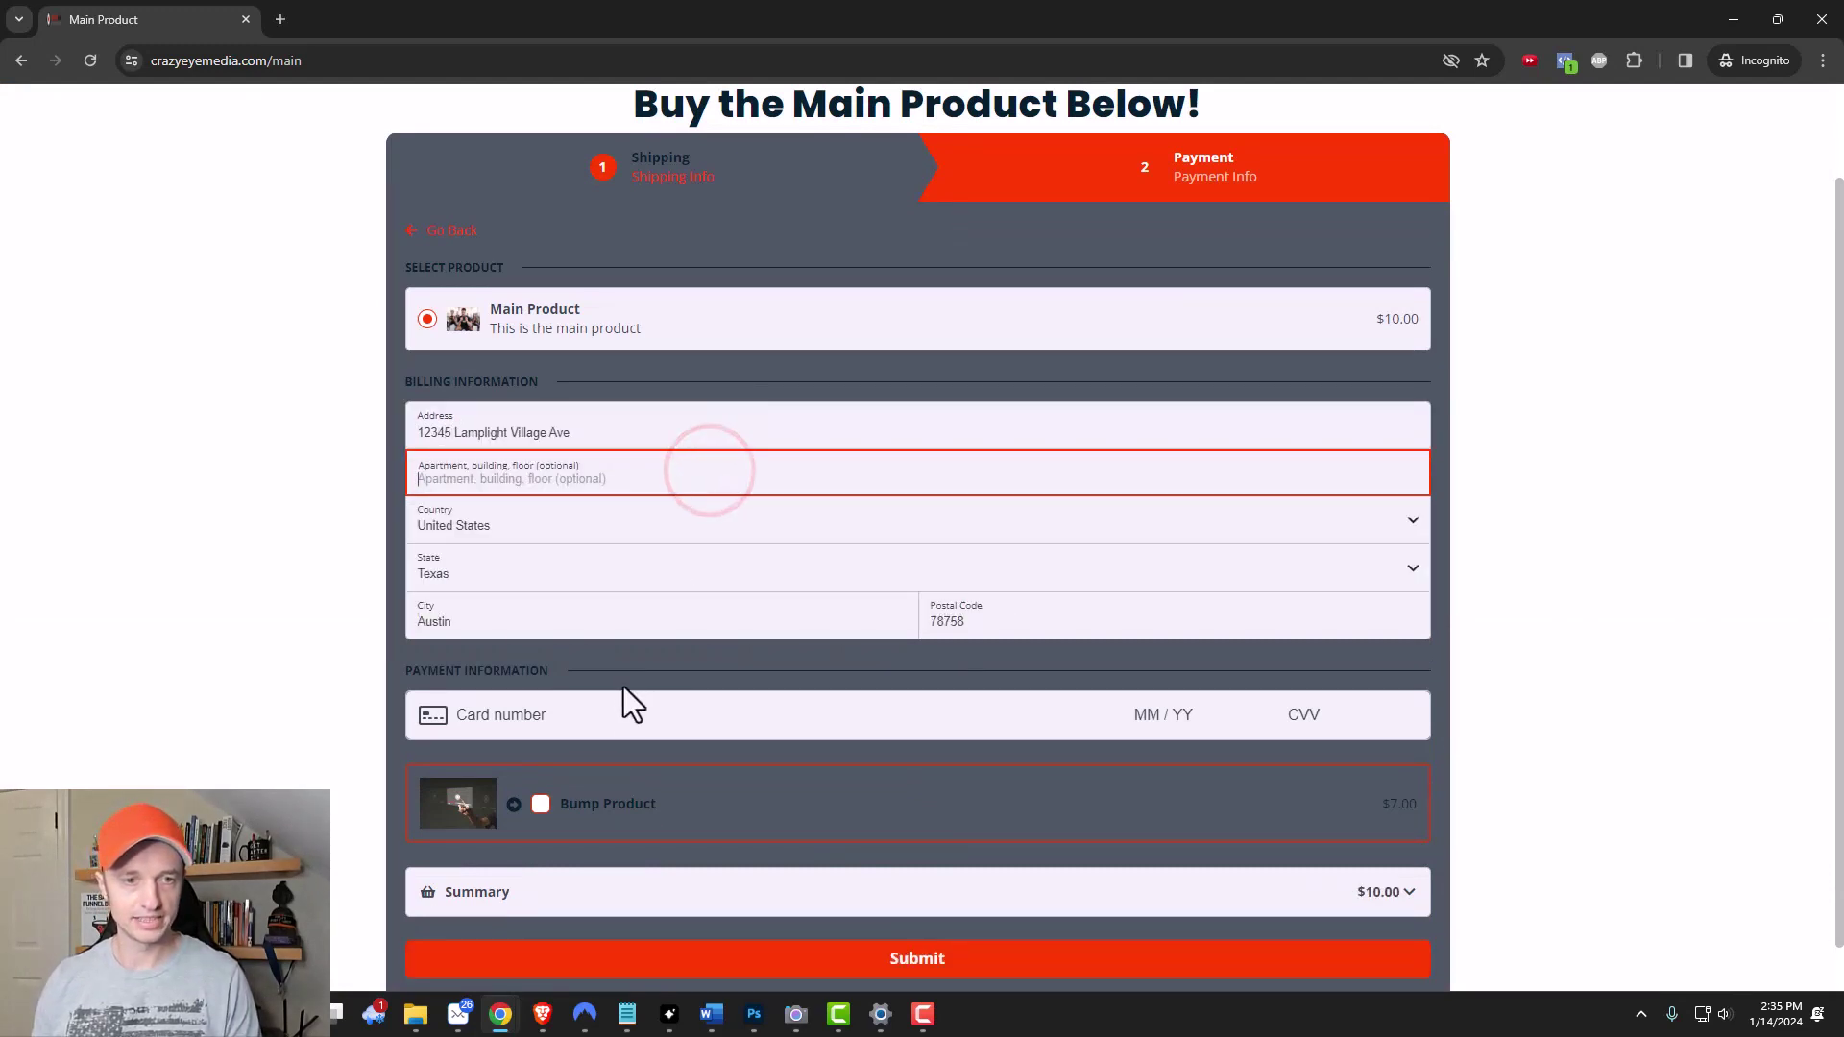
pyautogui.click(625, 709)
pyautogui.scroll(-2, 586, 673)
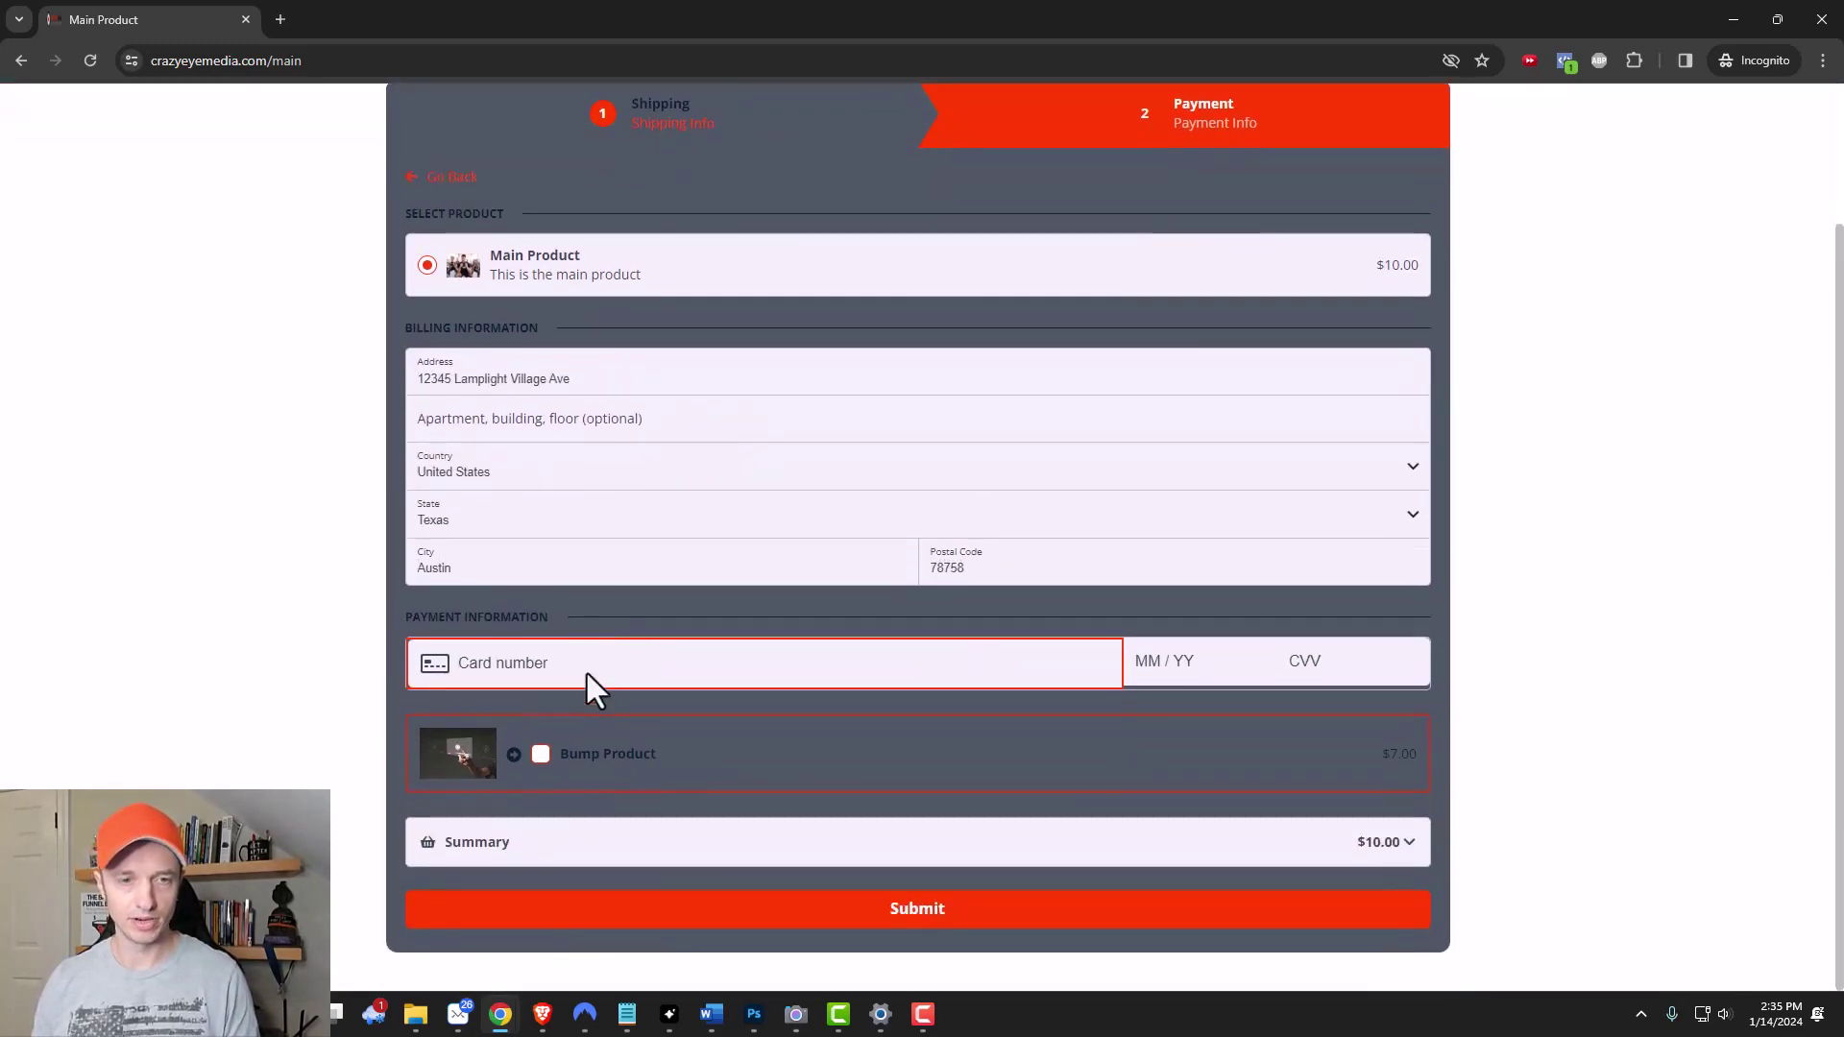
pyautogui.write('41111')
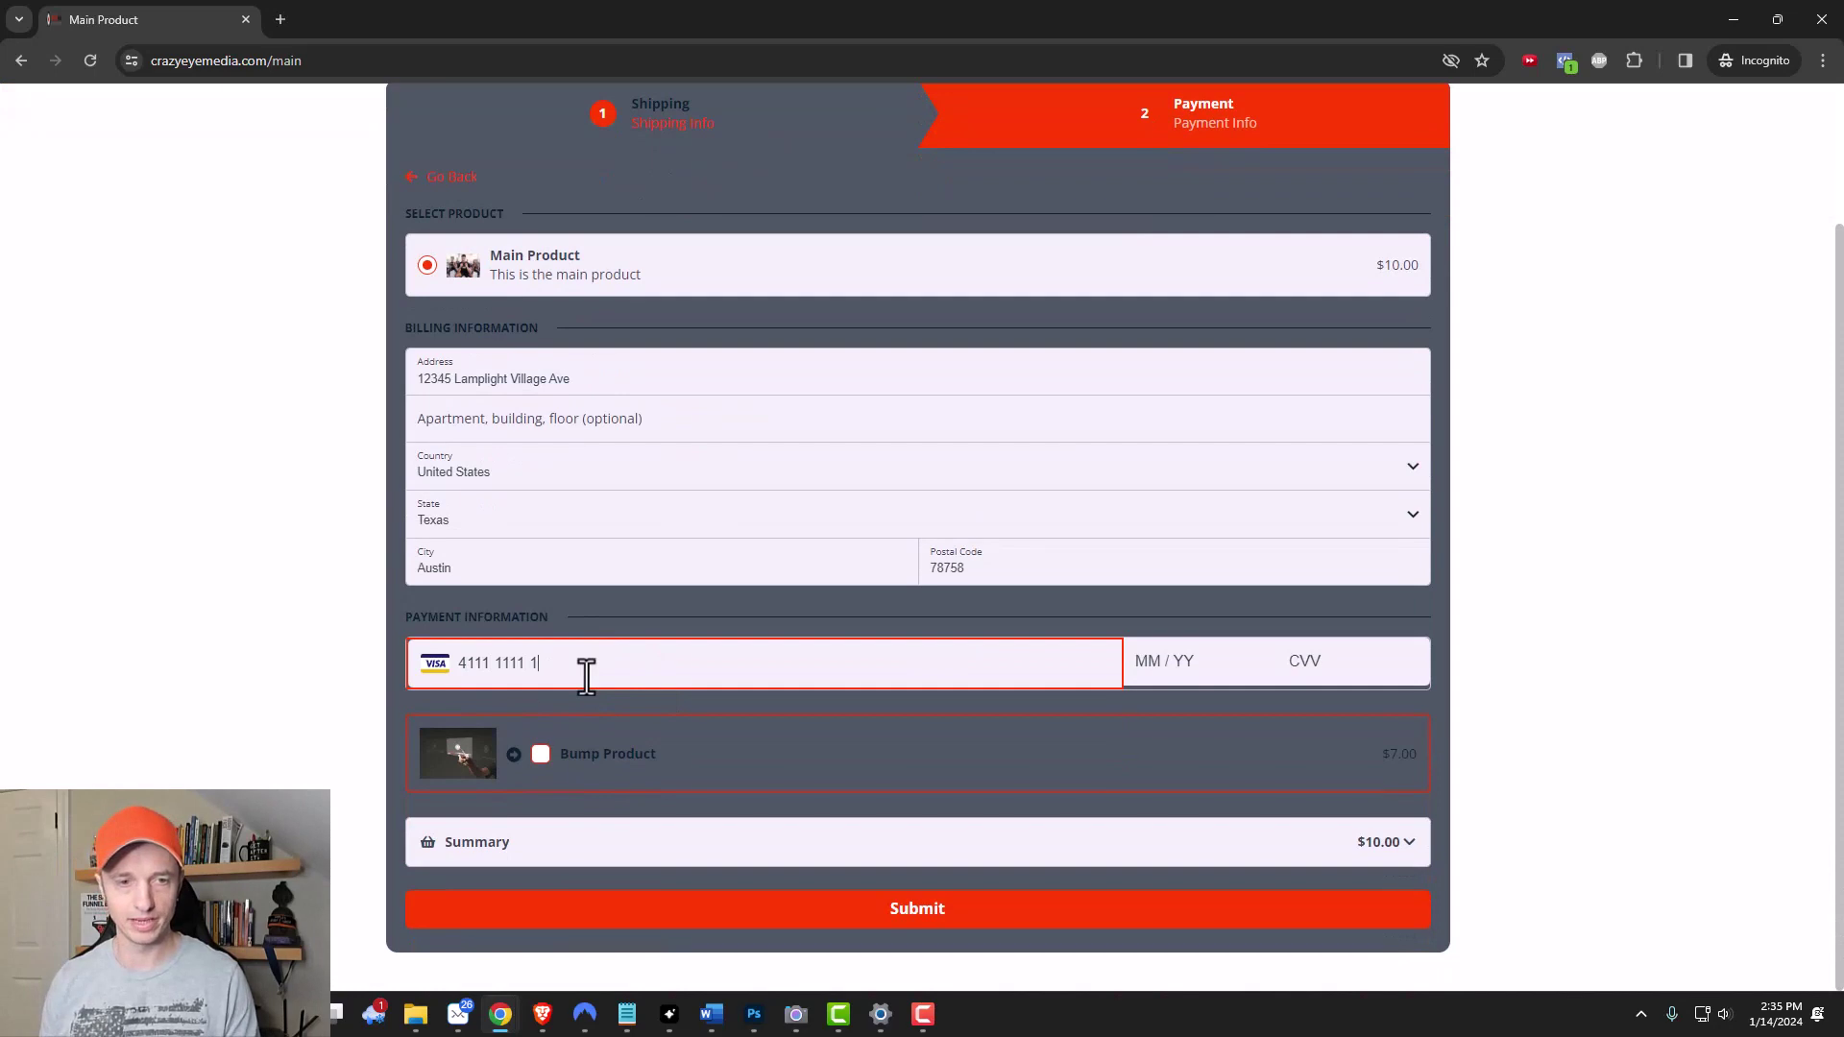
pyautogui.write('1111111111112')
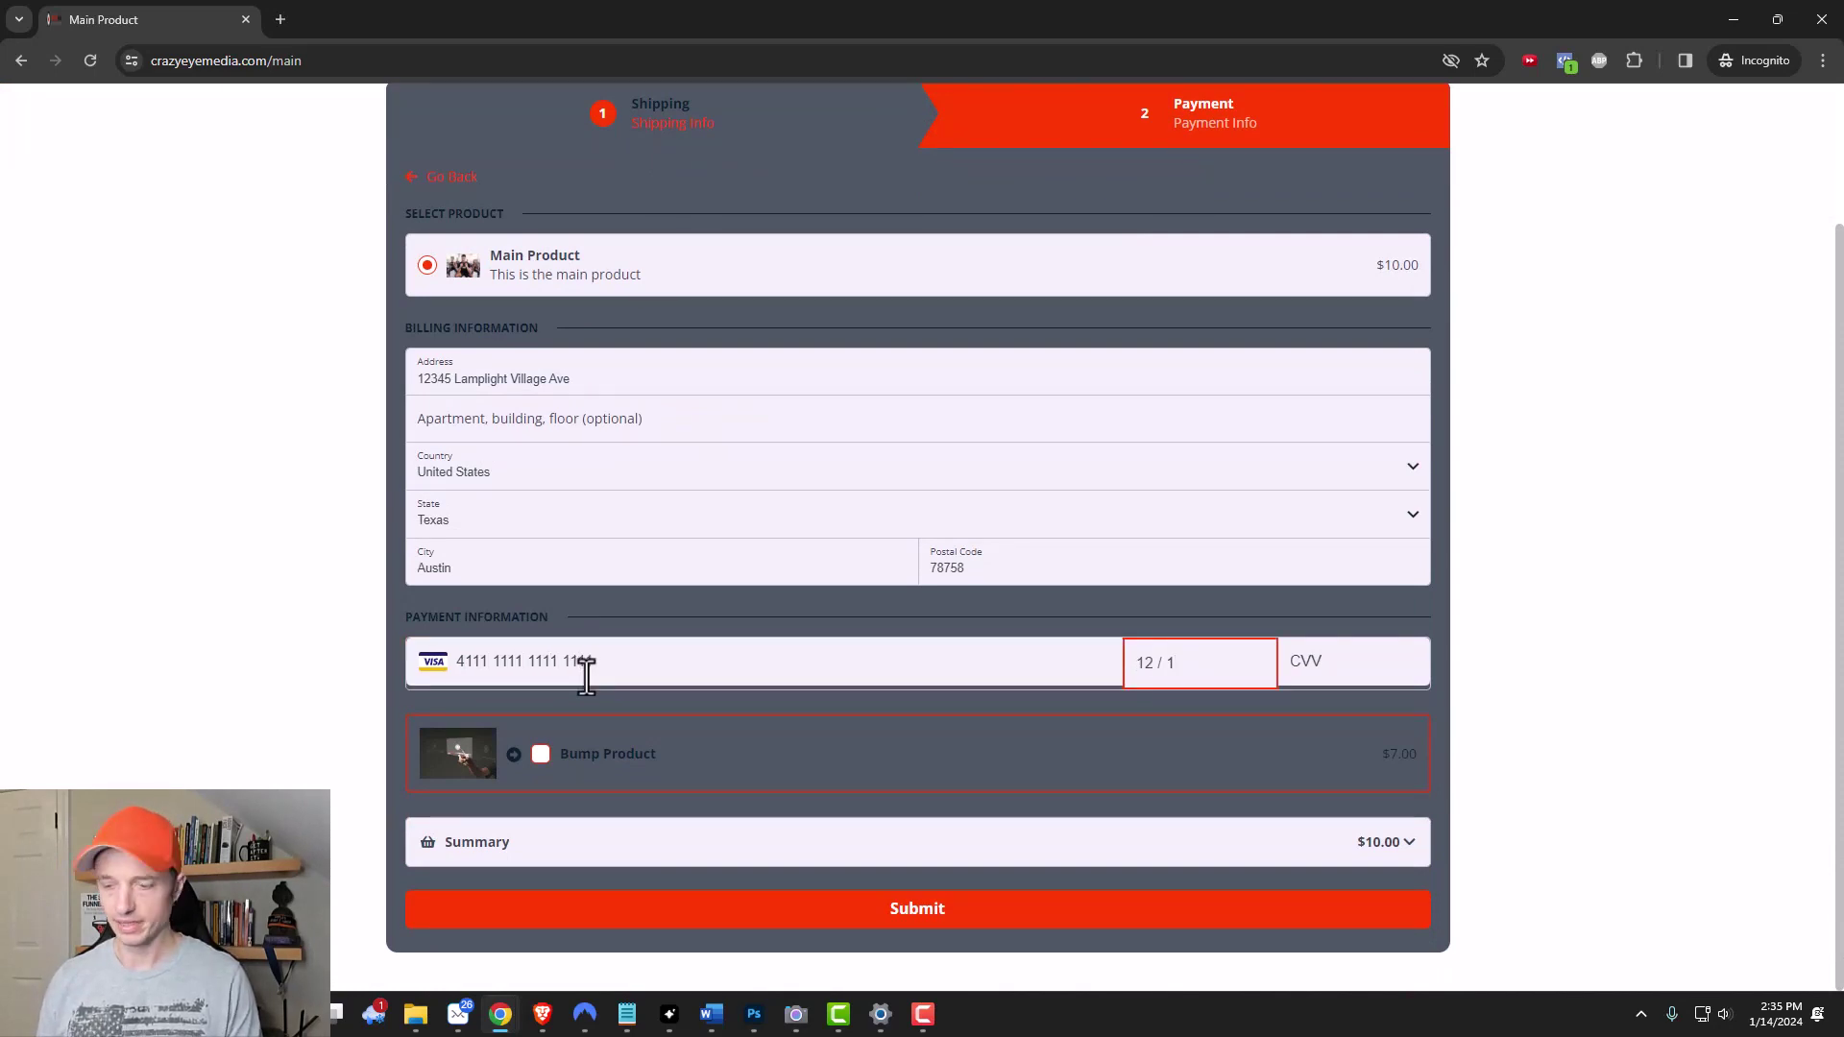
pyautogui.write('27')
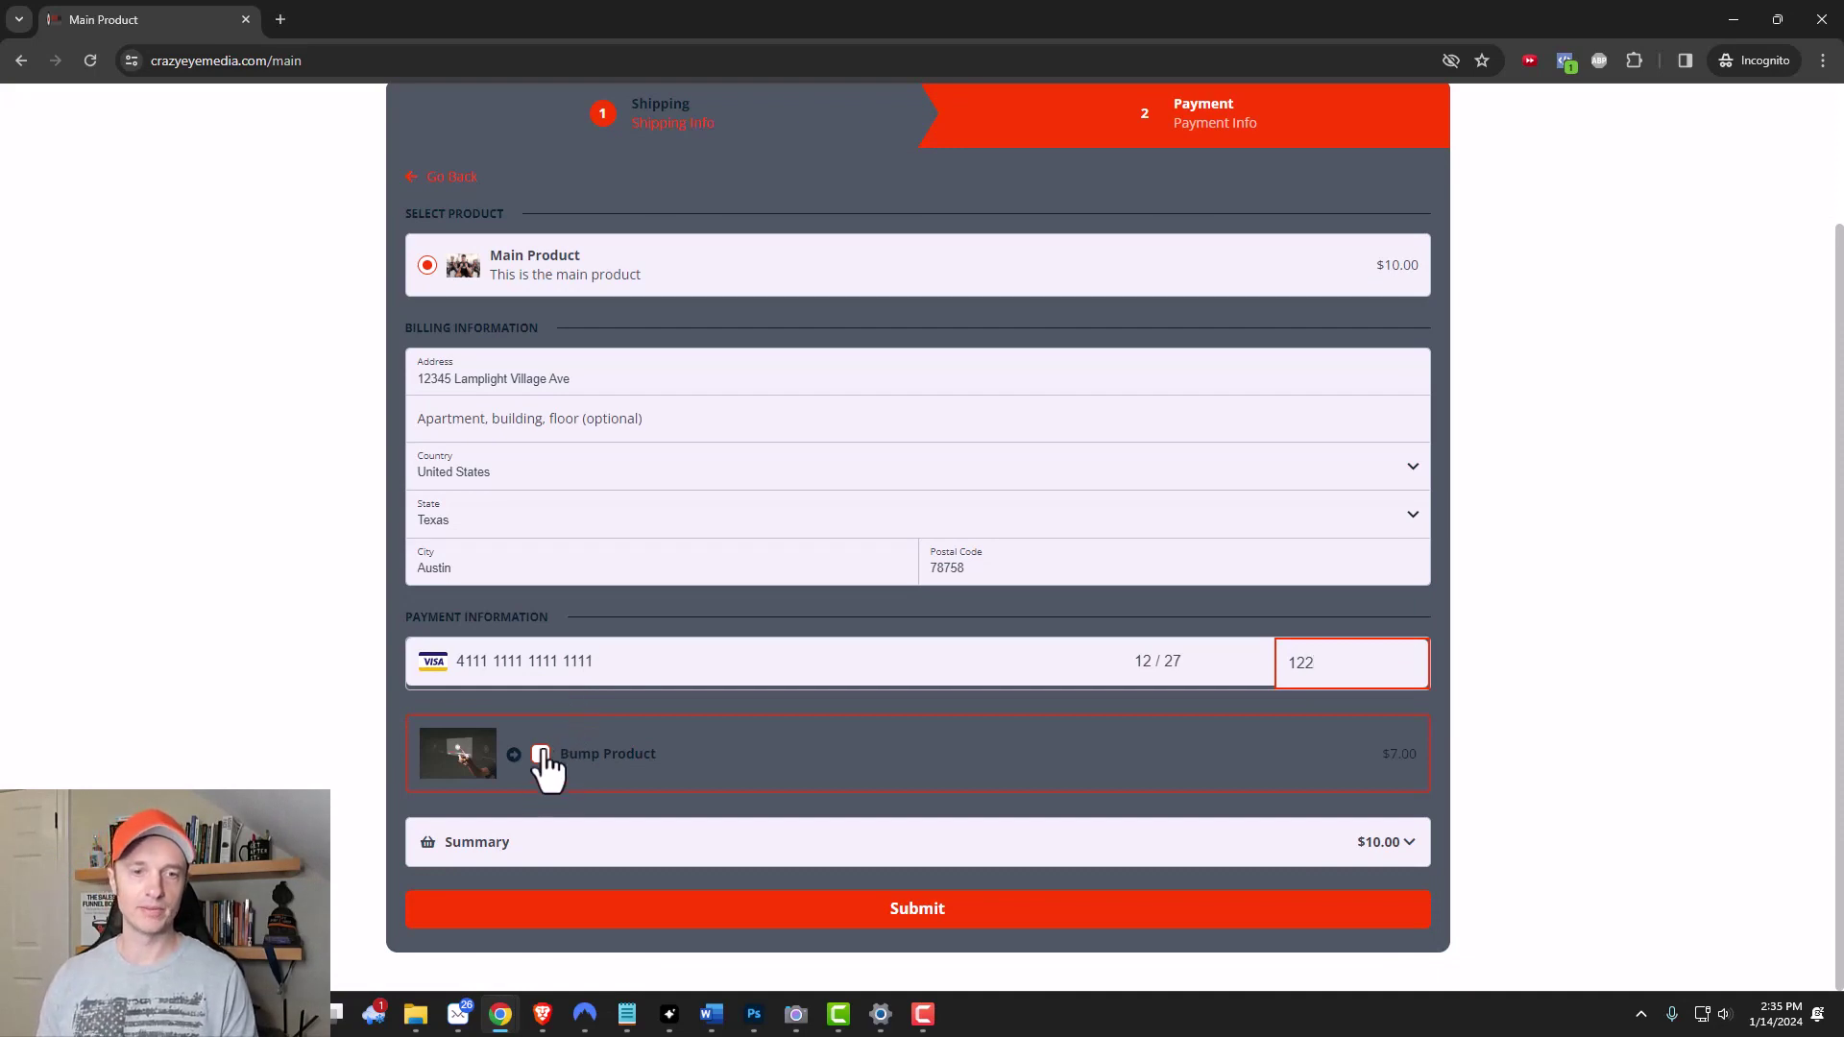
pyautogui.click(922, 913)
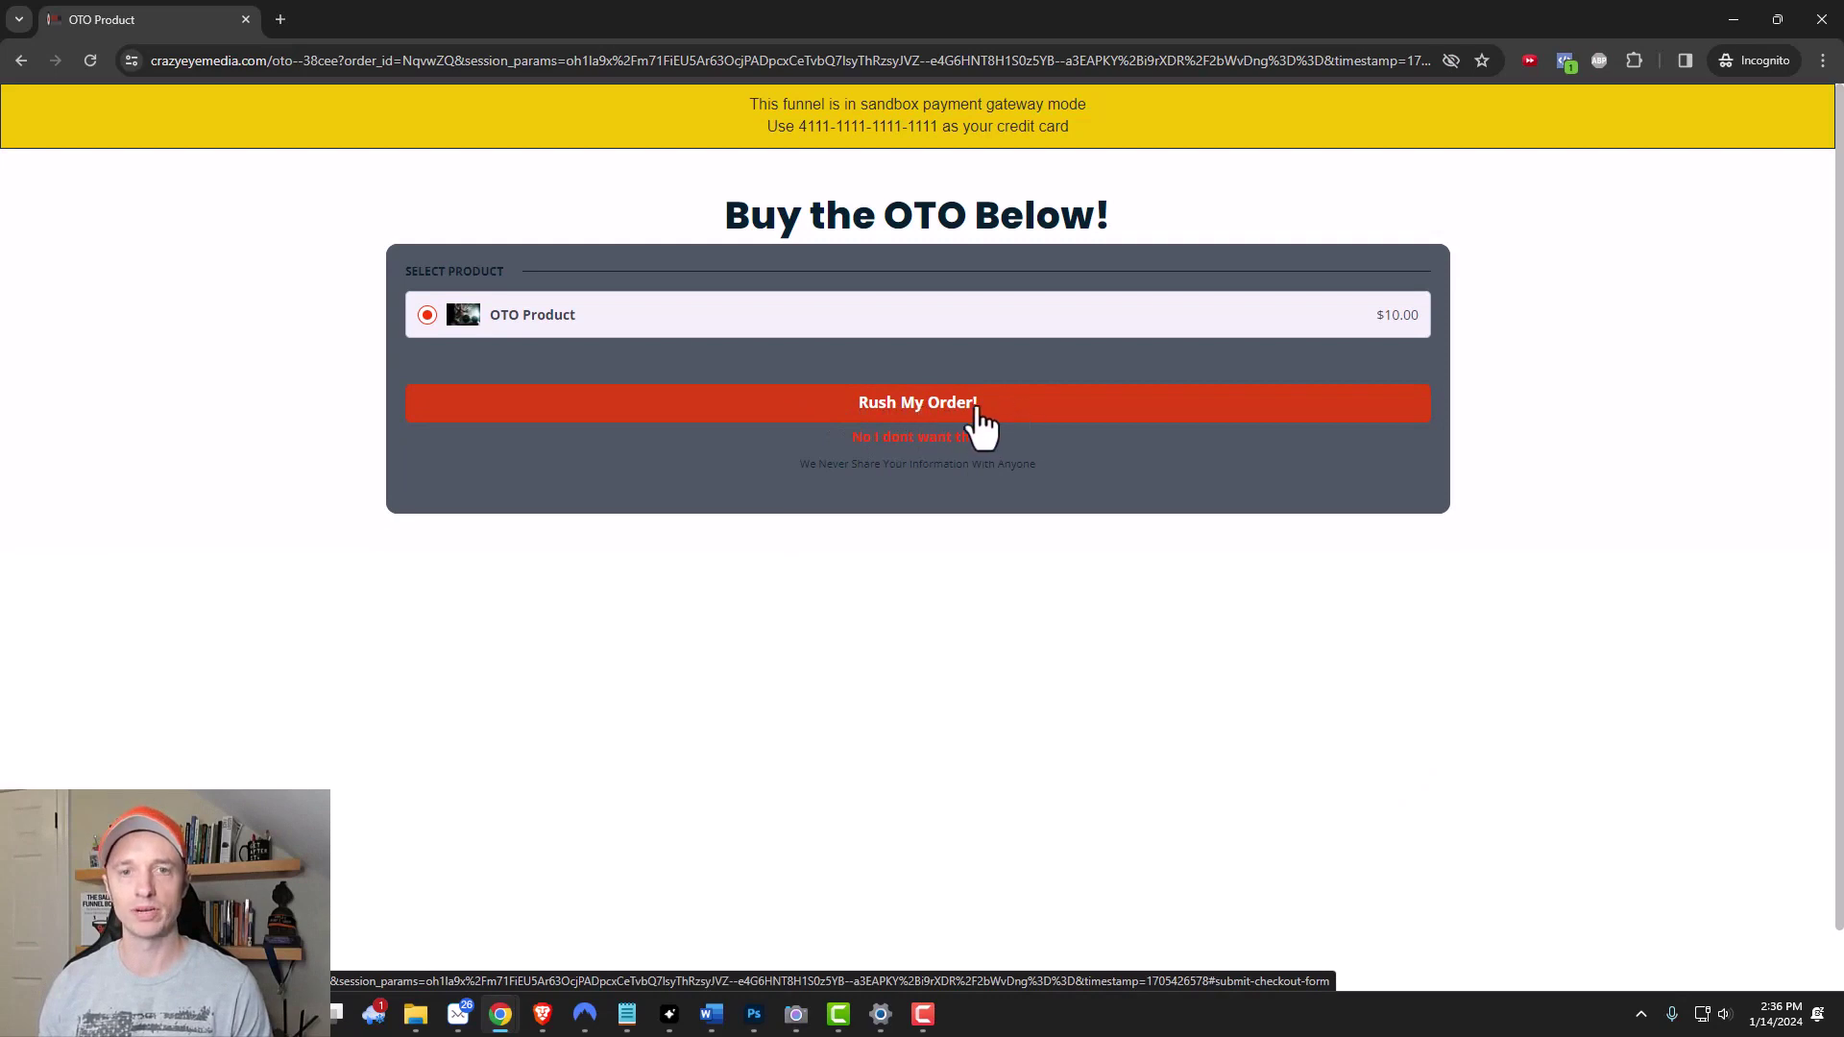
# Buy the OTO offer, review the two $10 orders totalling $20, and return to the Demo Funnel editor.
pyautogui.click(1029, 408)
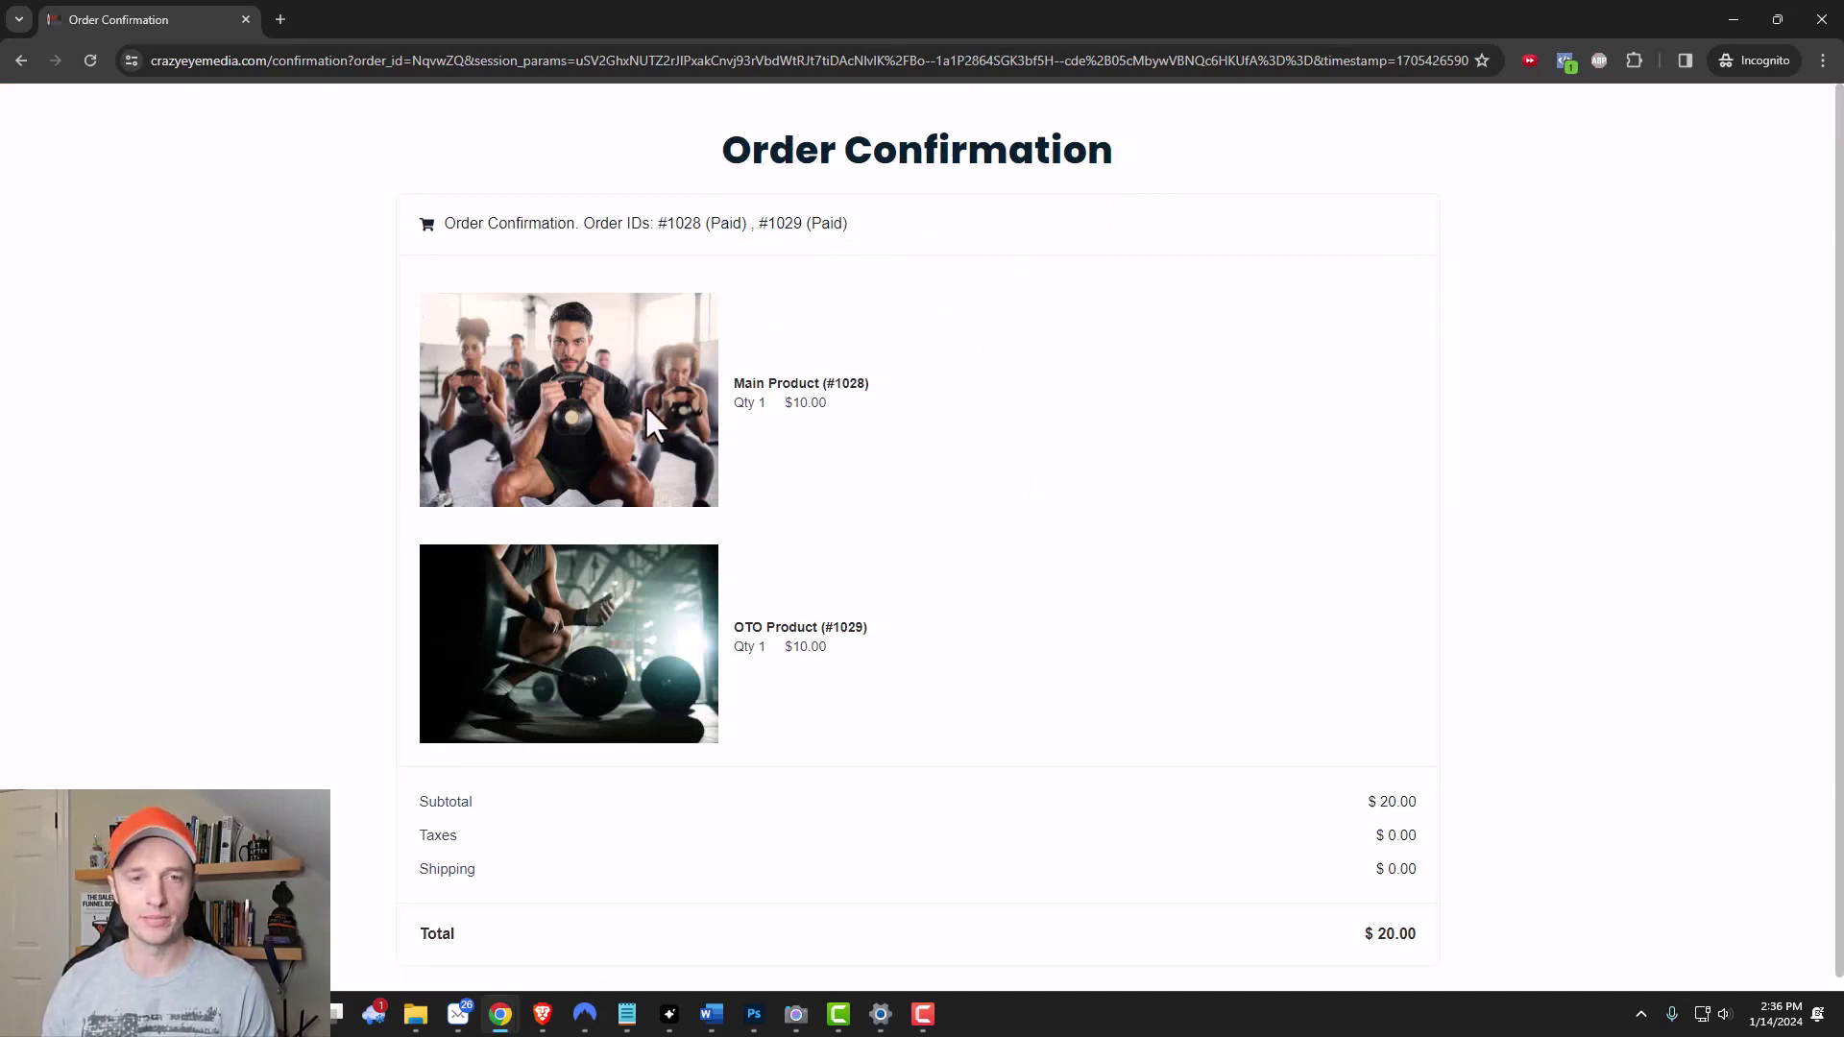
pyautogui.scroll(-1, 608, 669)
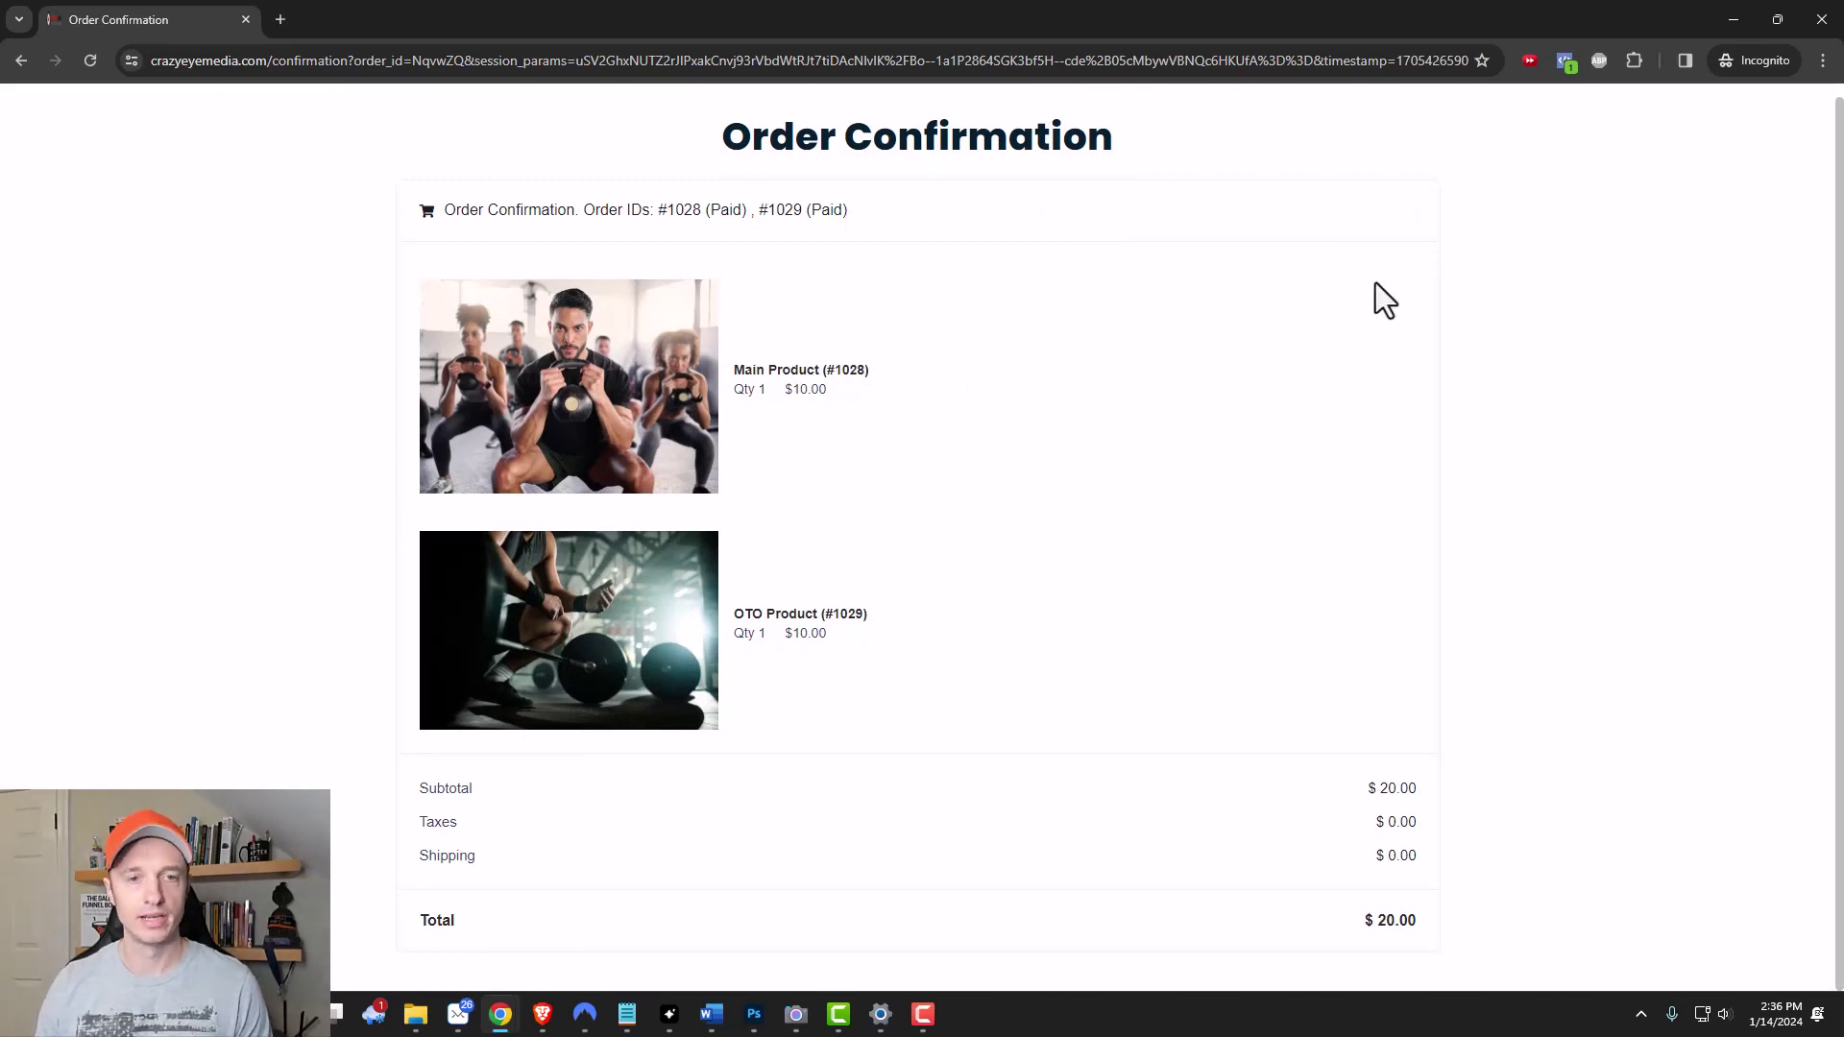
pyautogui.click(1734, 19)
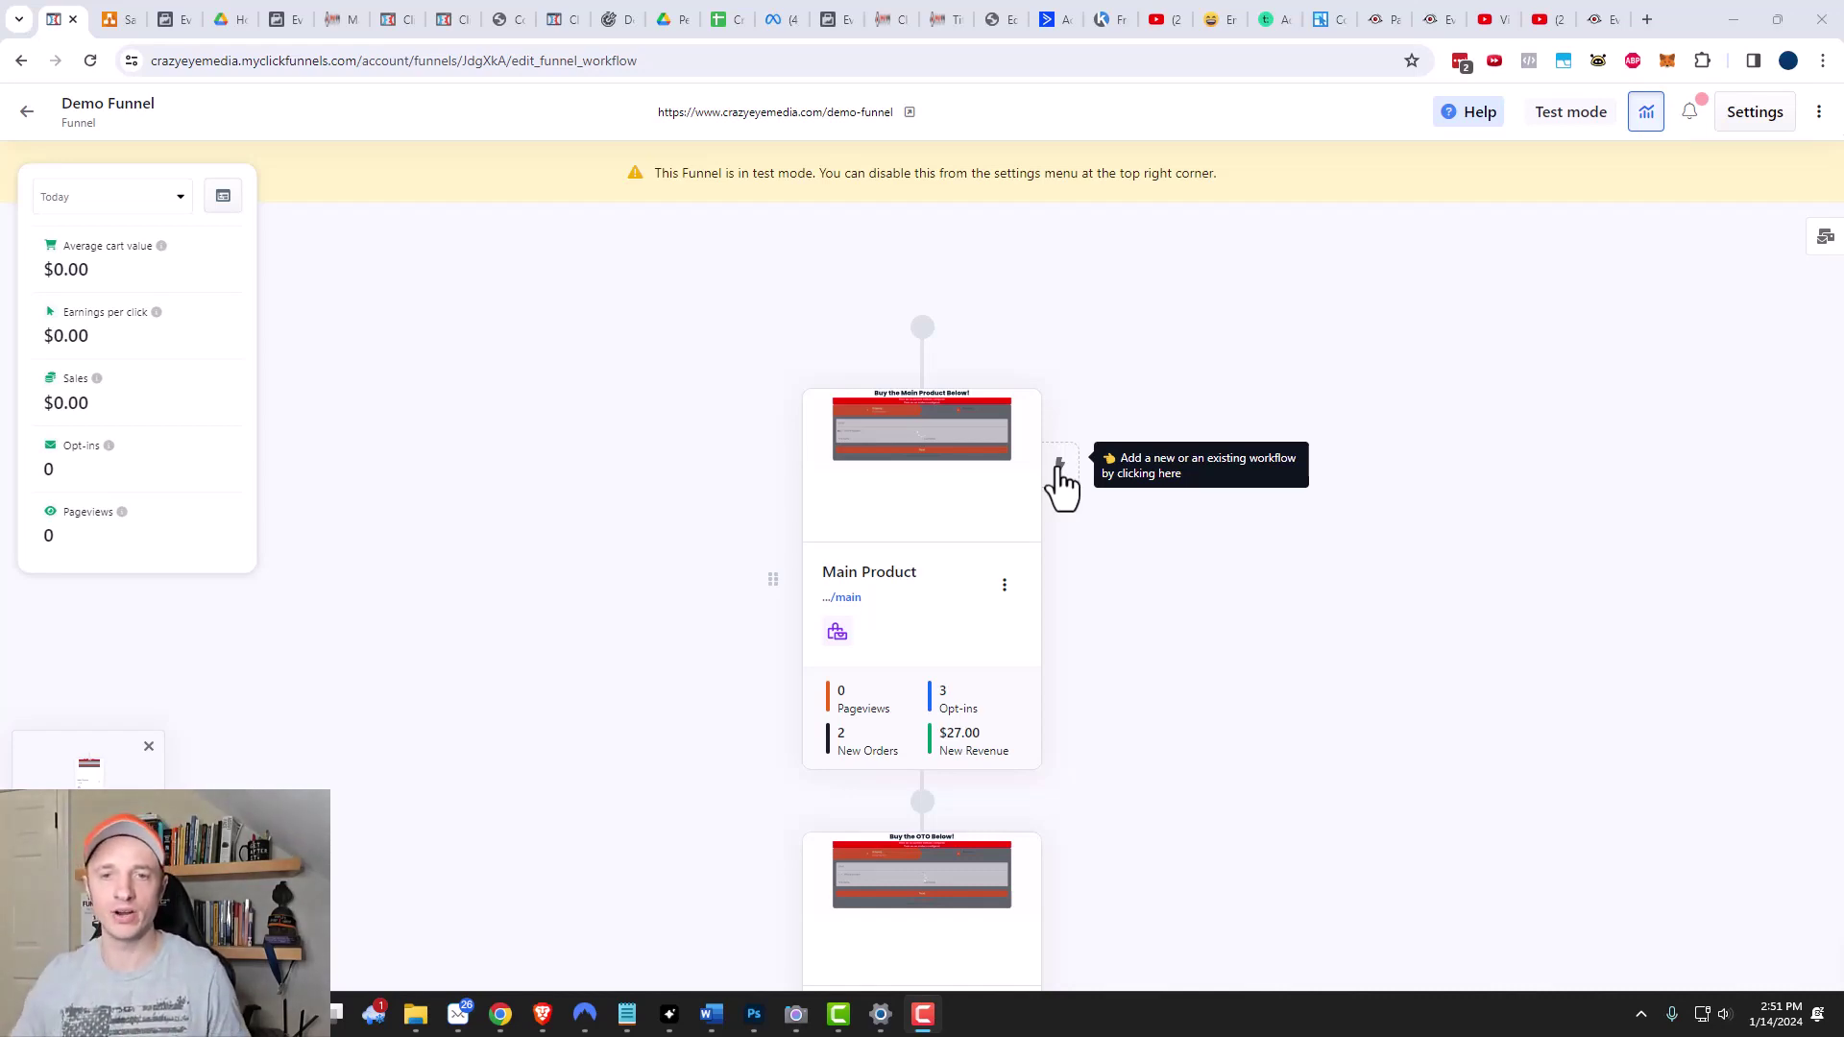
pyautogui.click(1005, 585)
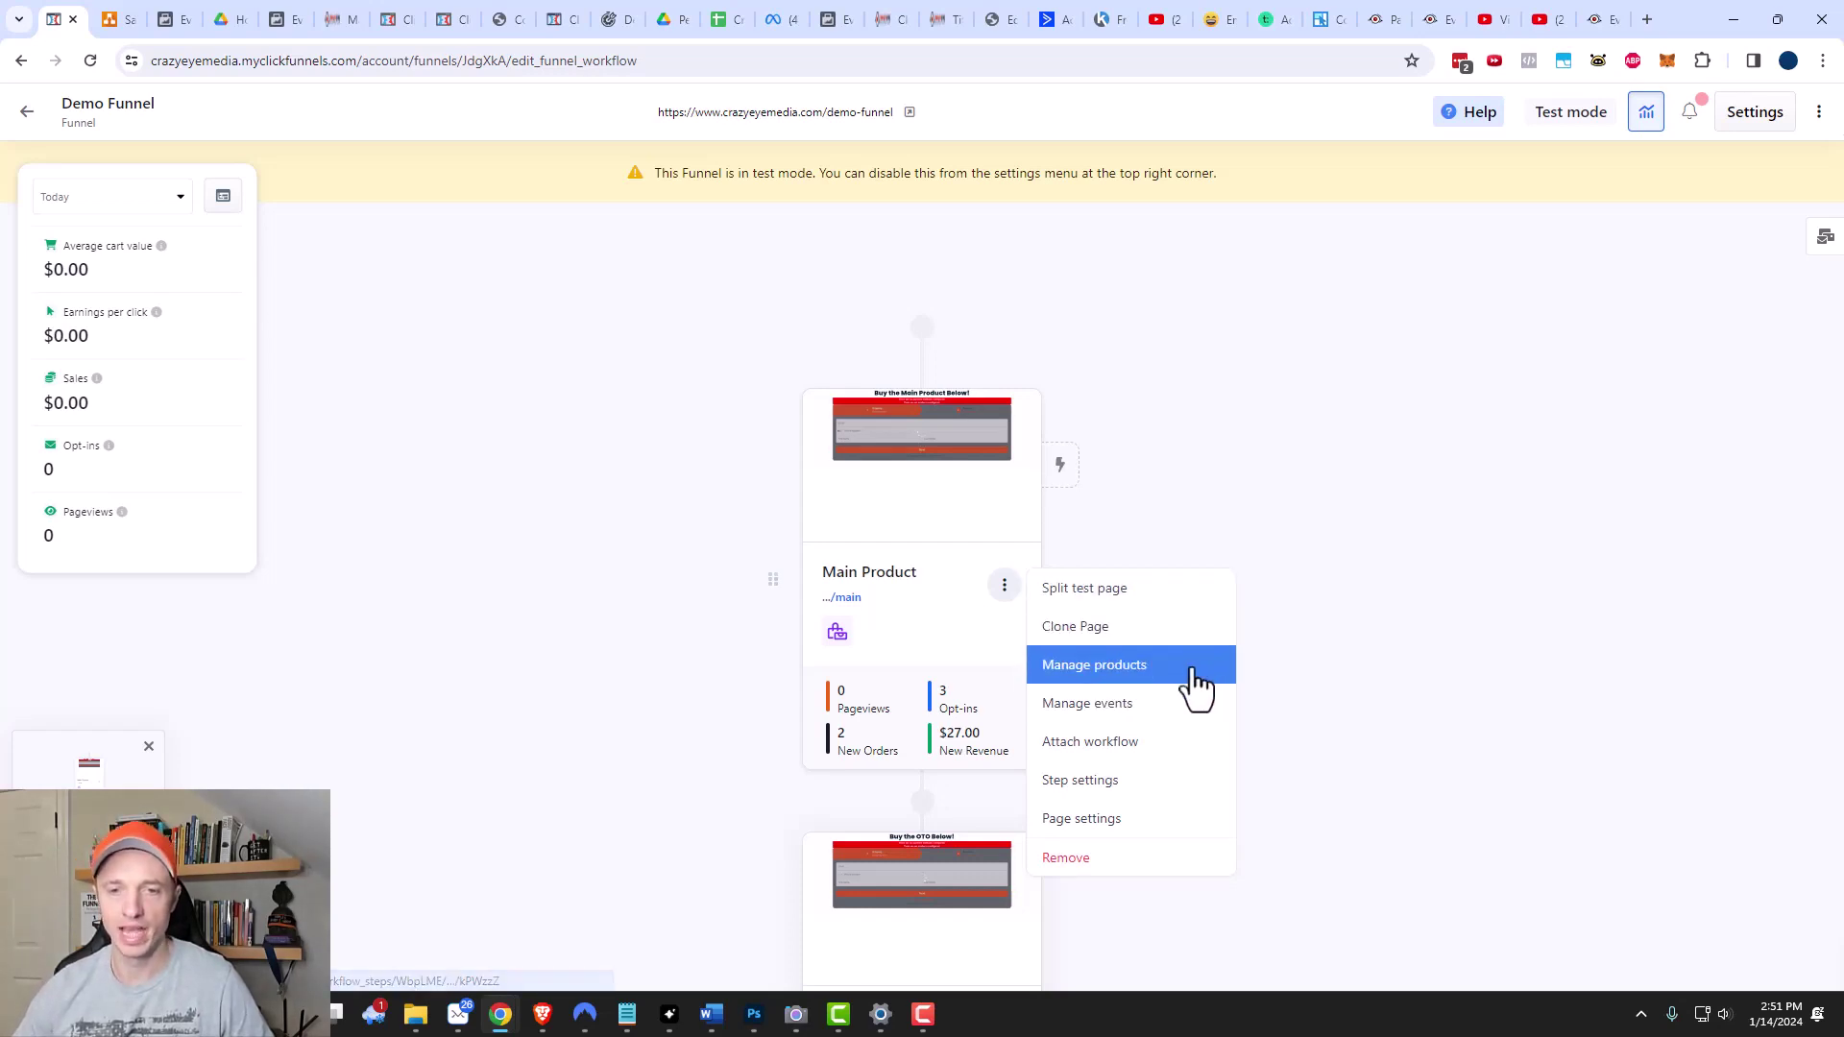
pyautogui.moveTo(902, 441)
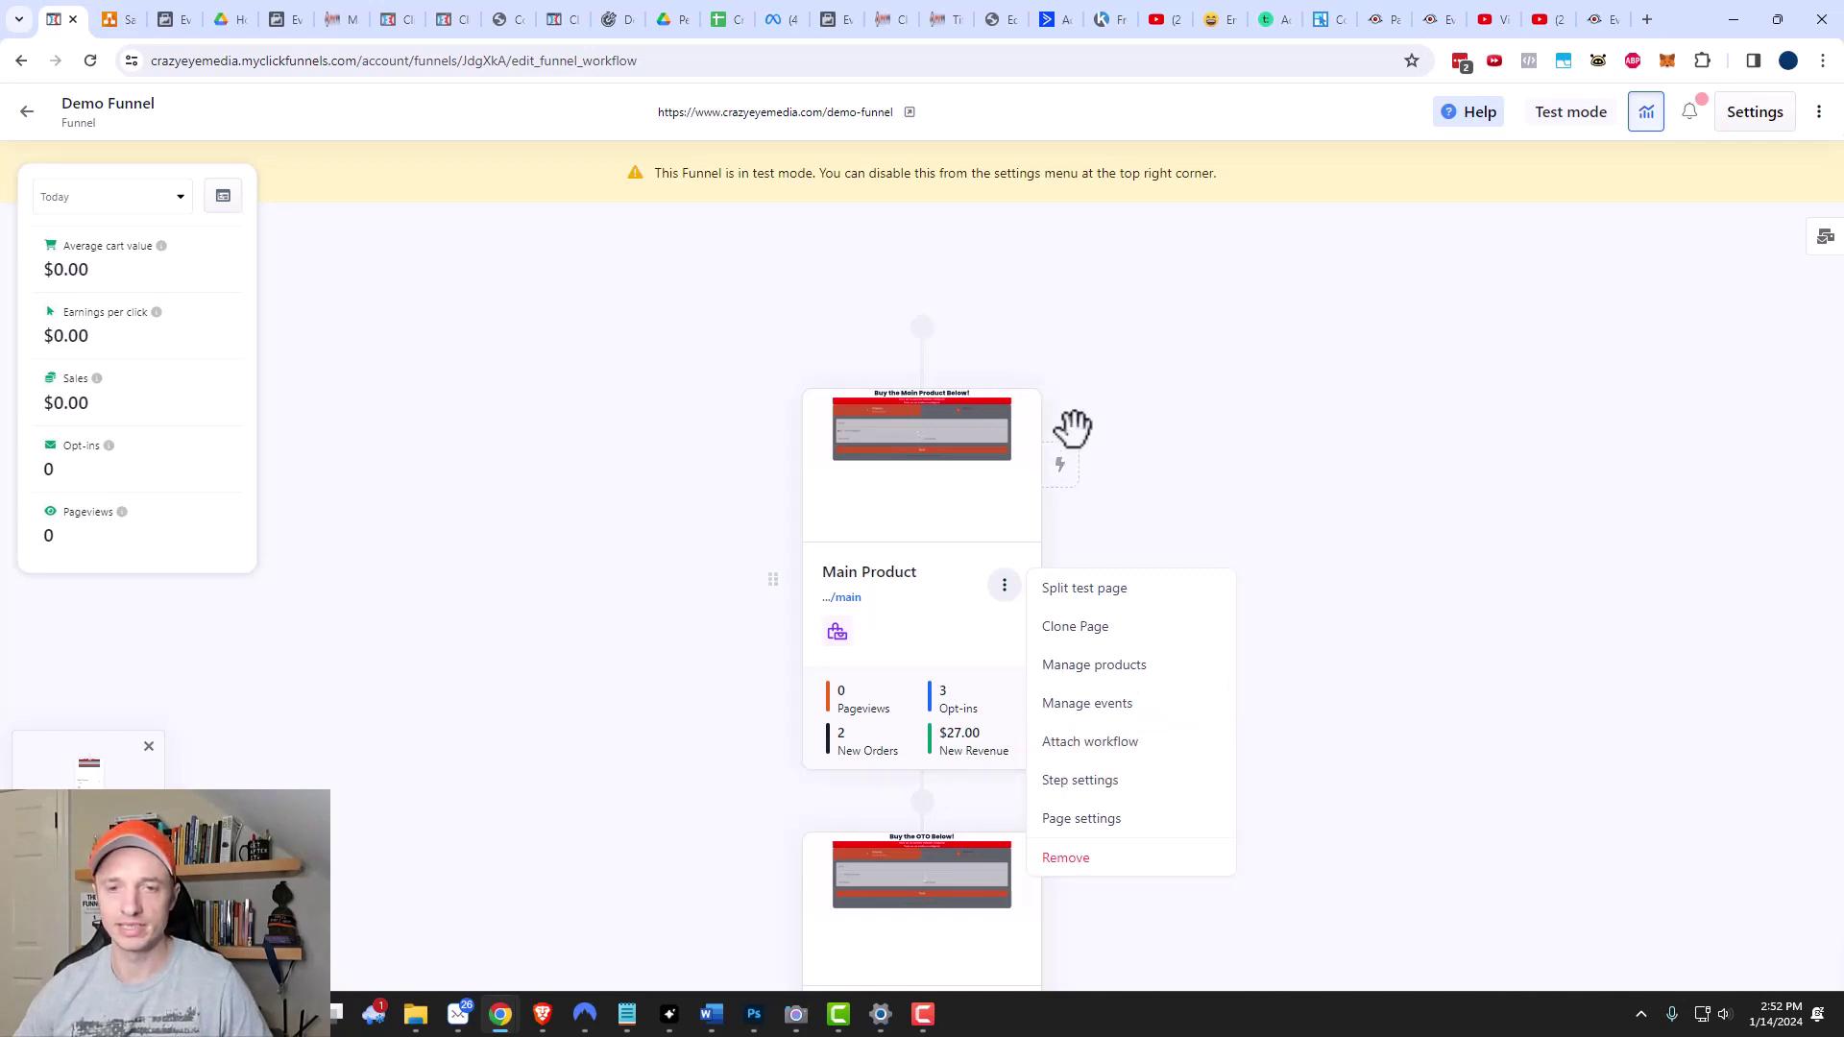
pyautogui.click(1124, 780)
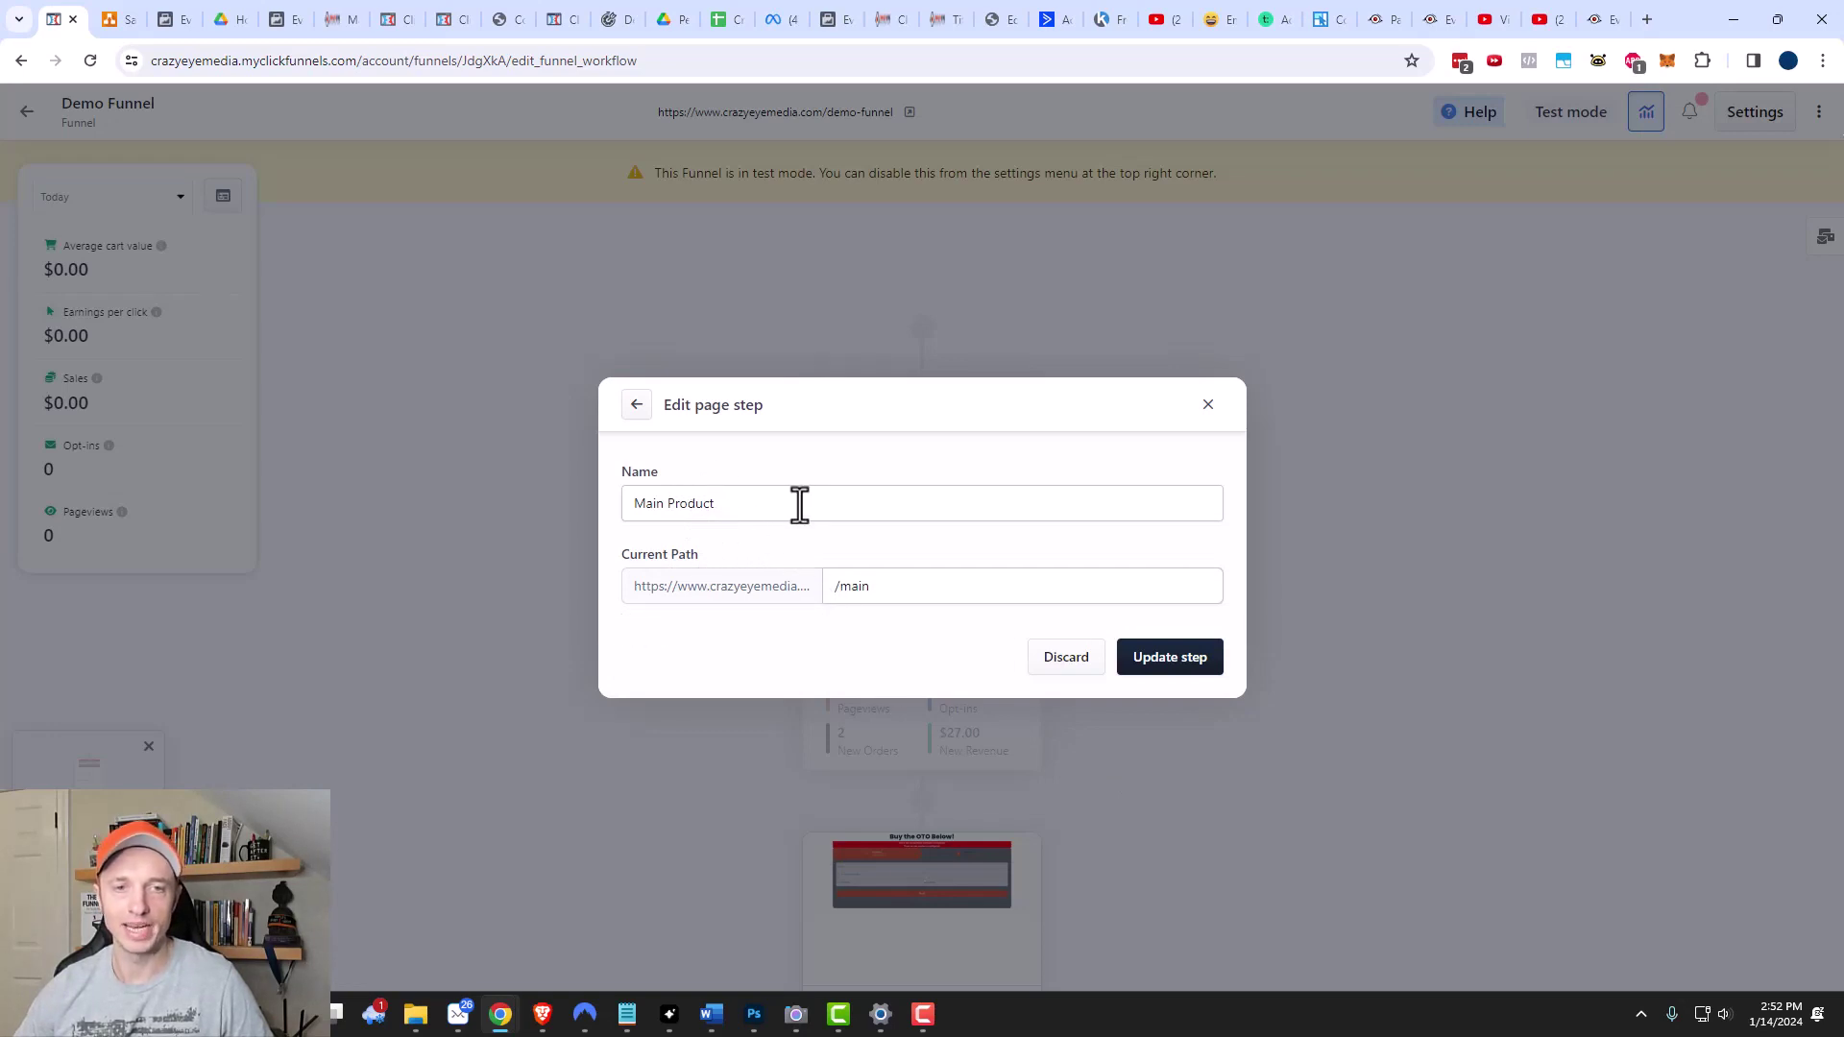
pyautogui.click(637, 405)
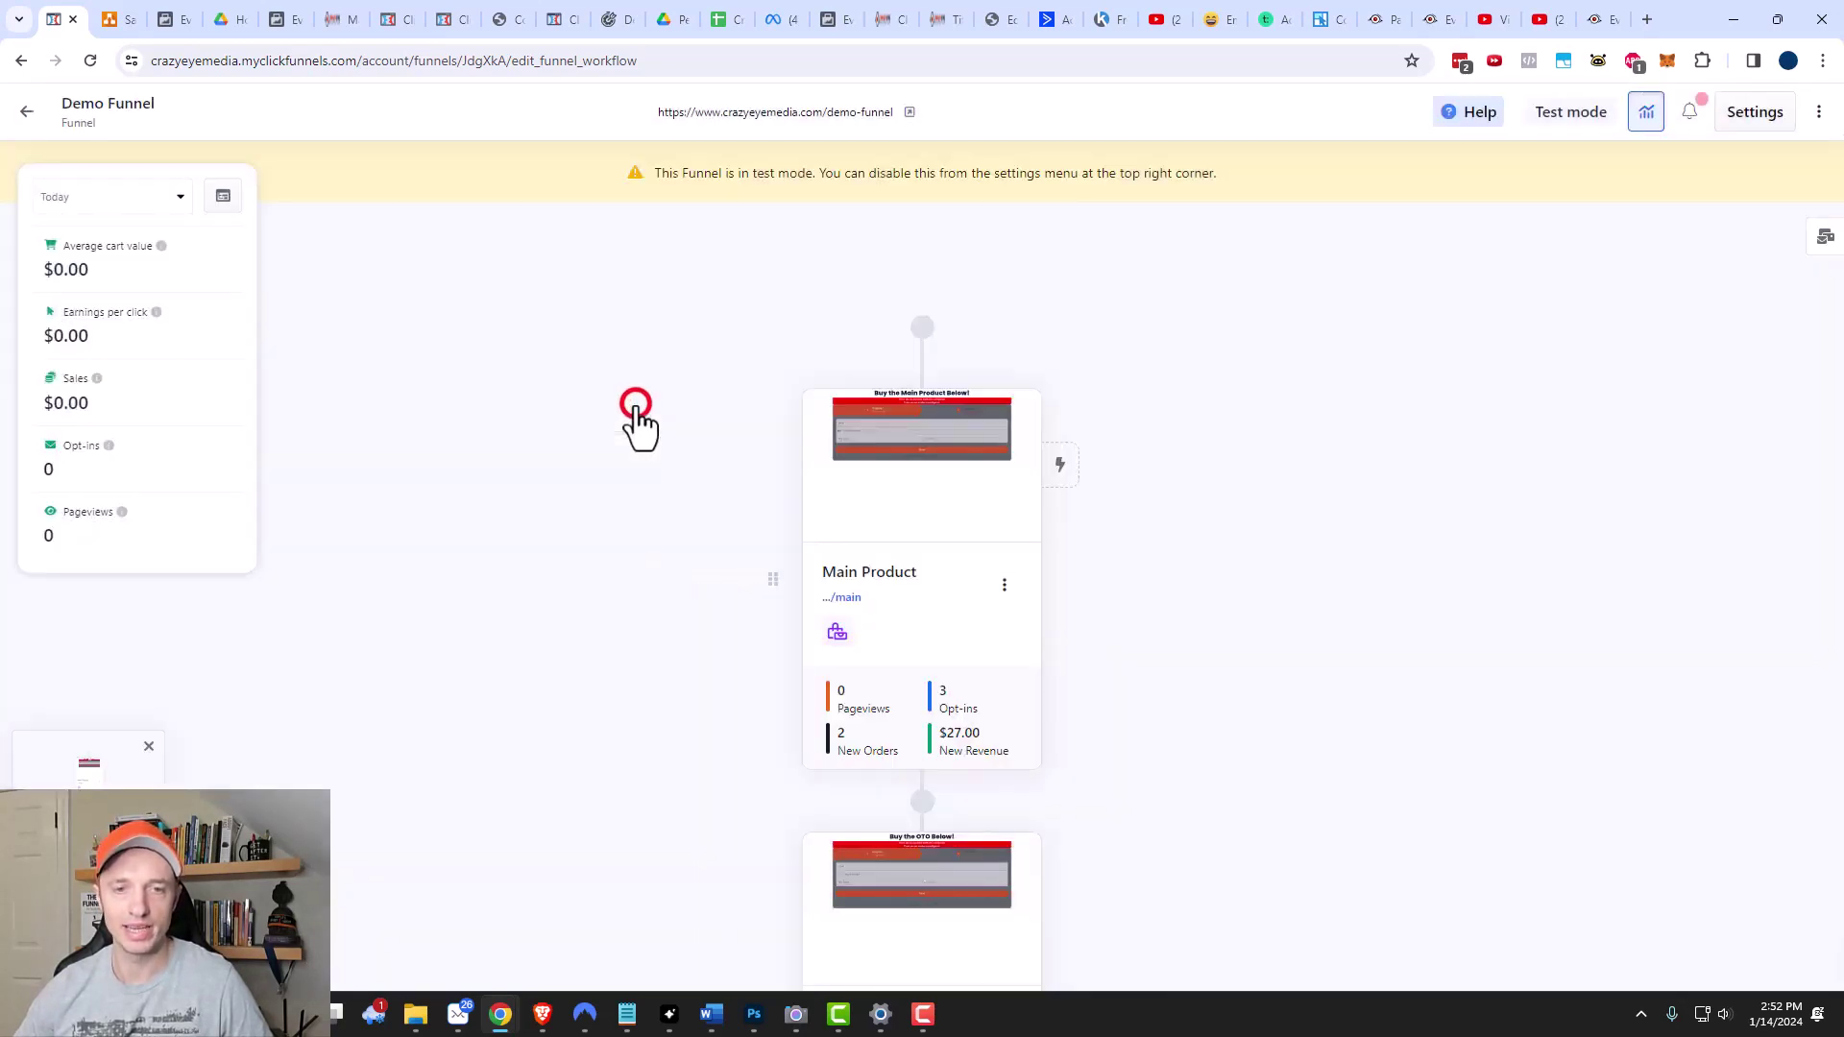
pyautogui.click(1005, 586)
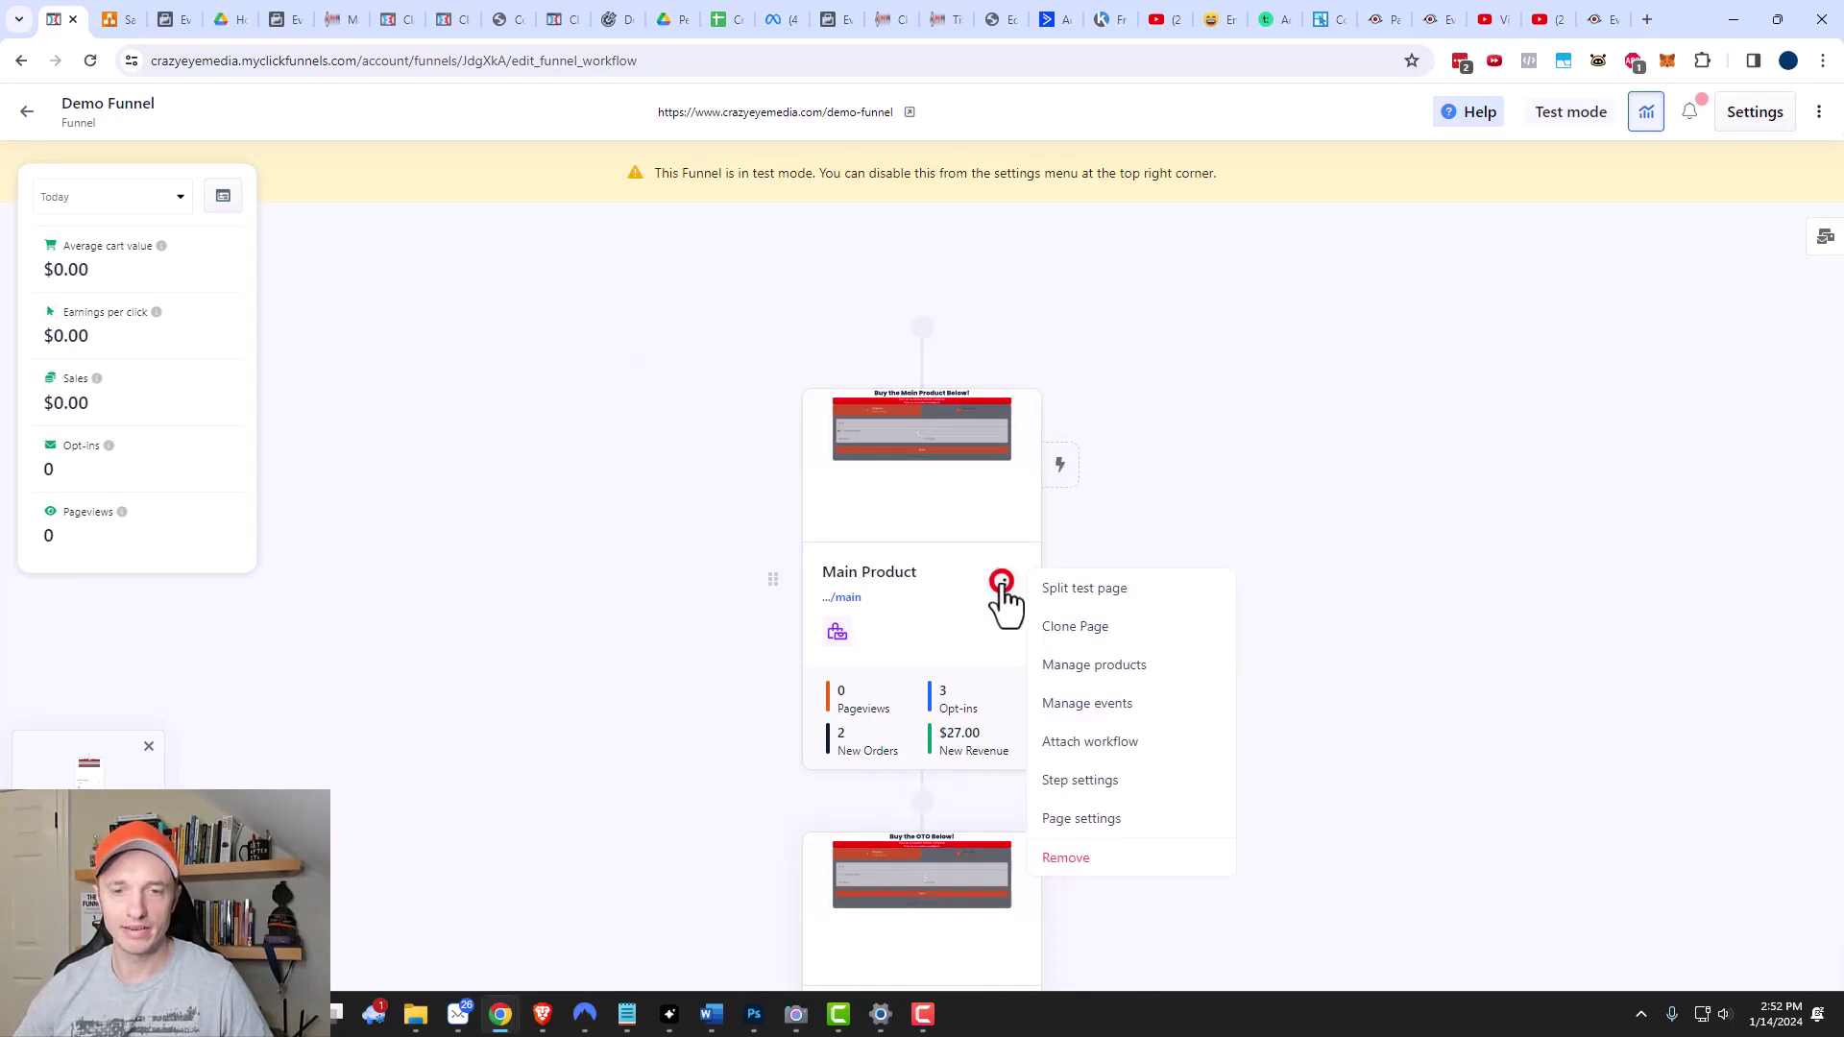
pyautogui.click(1126, 827)
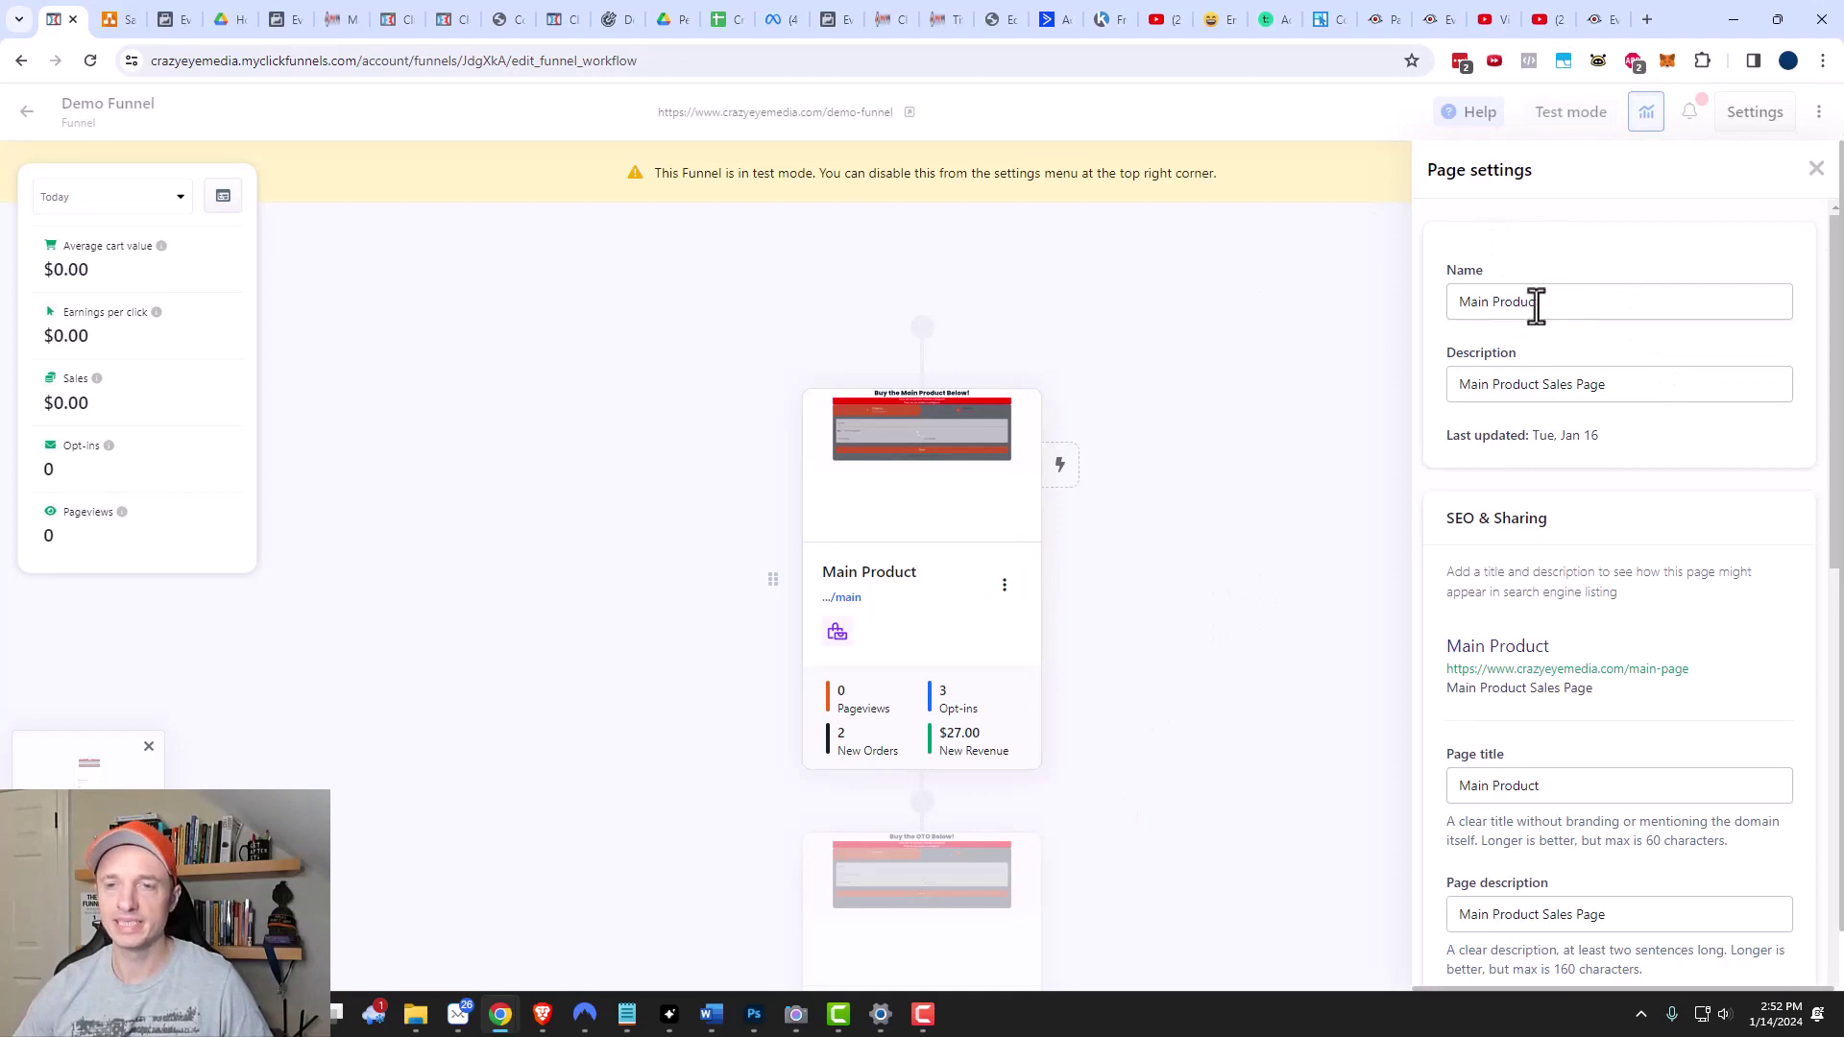
pyautogui.scroll(-3, 1556, 385)
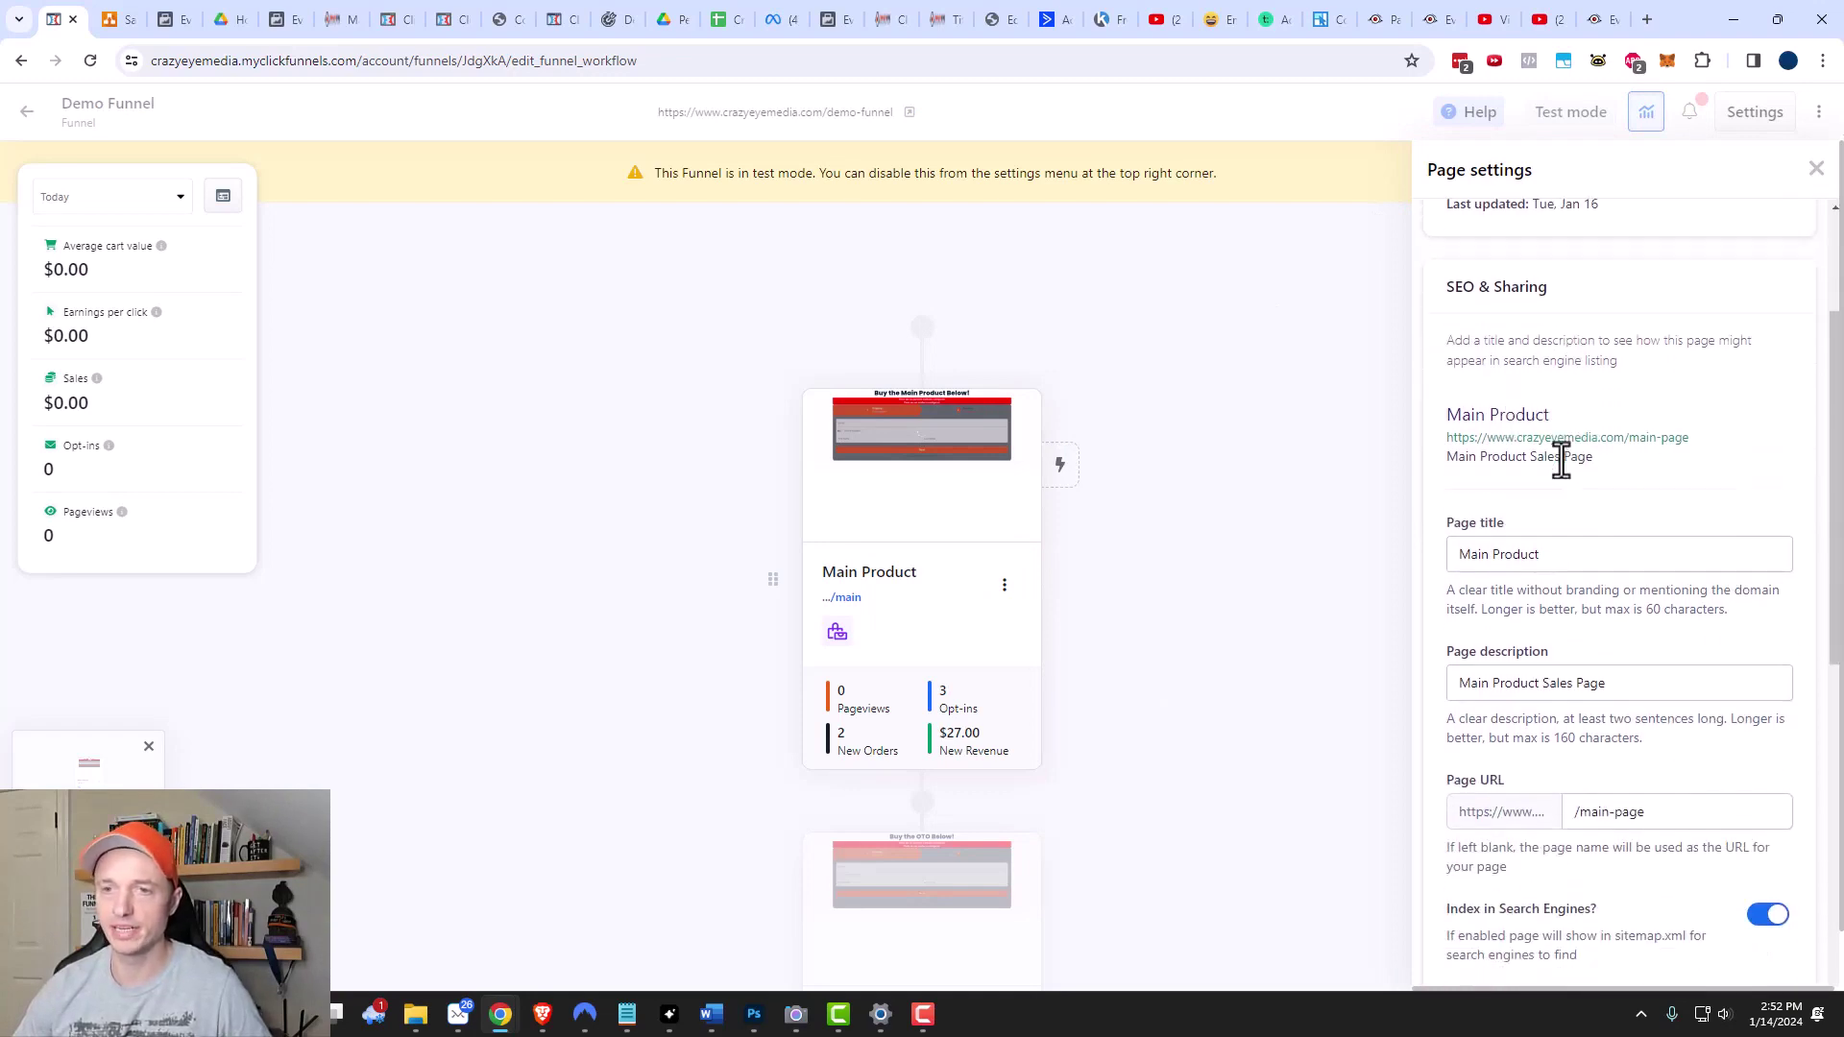
pyautogui.scroll(-1, 1556, 502)
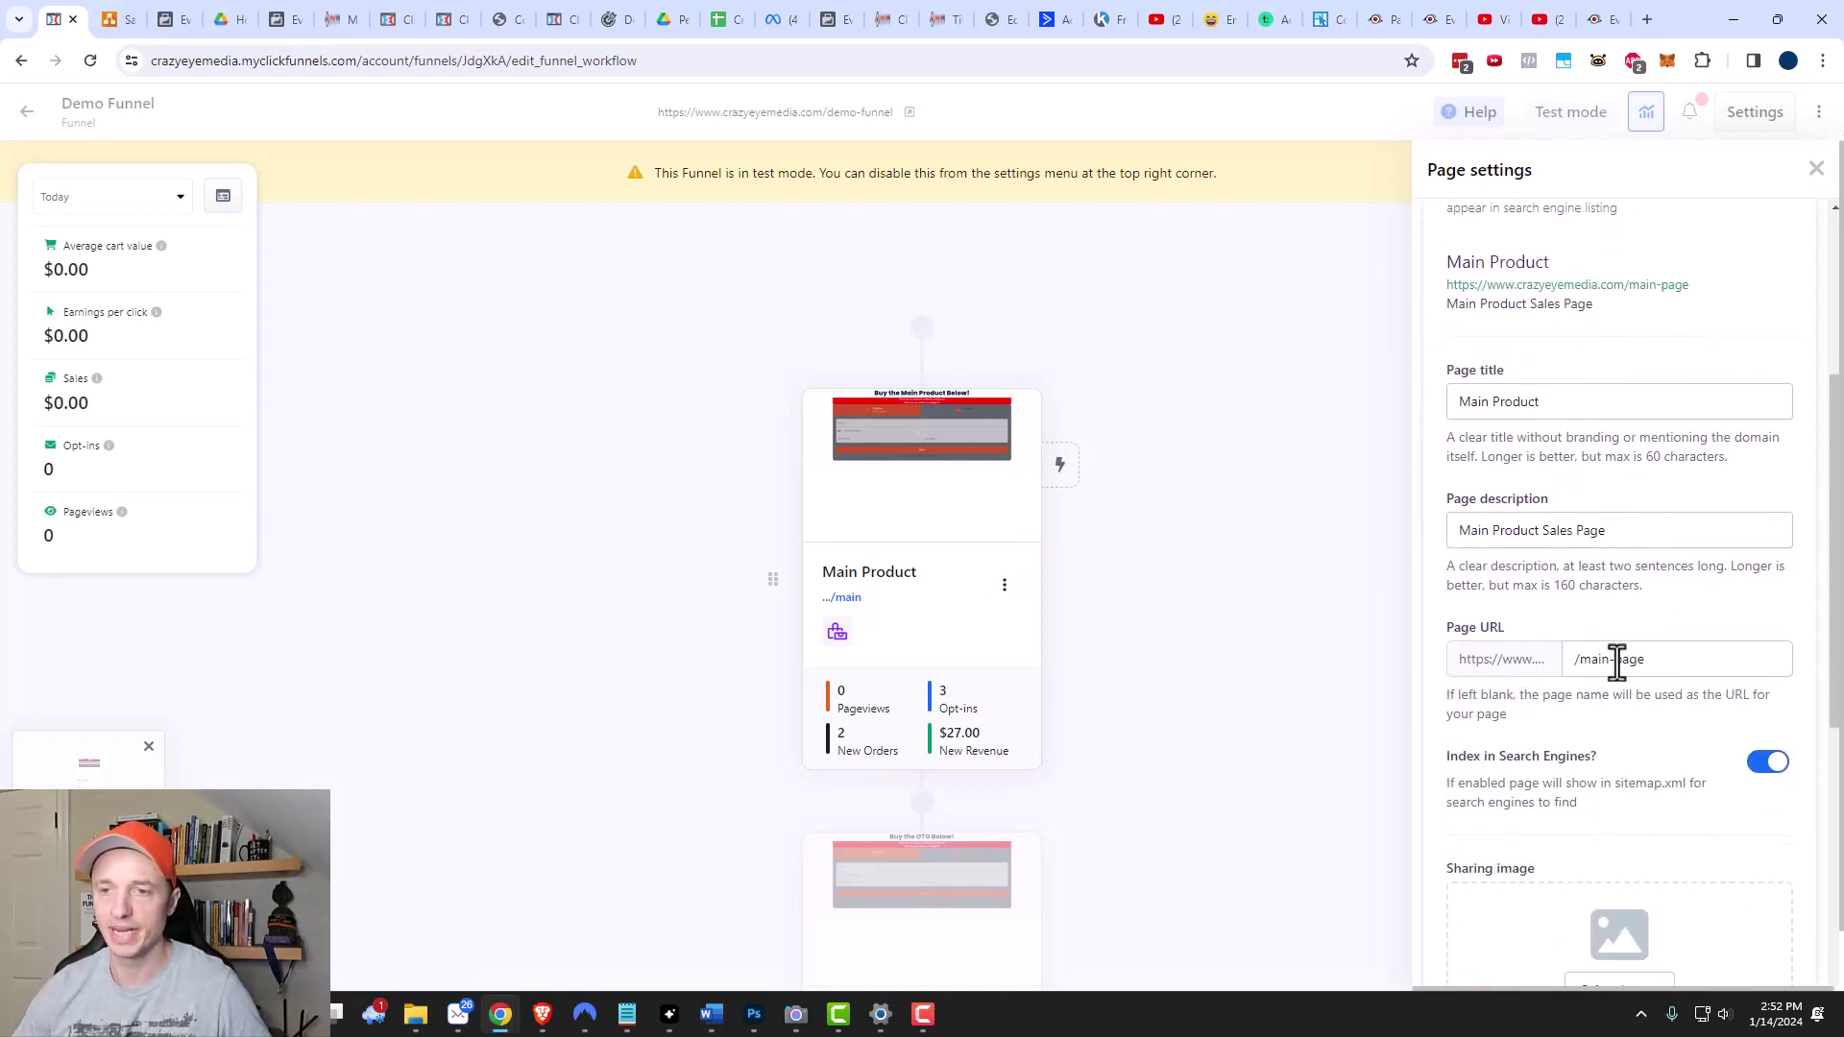
pyautogui.scroll(-7, 1598, 670)
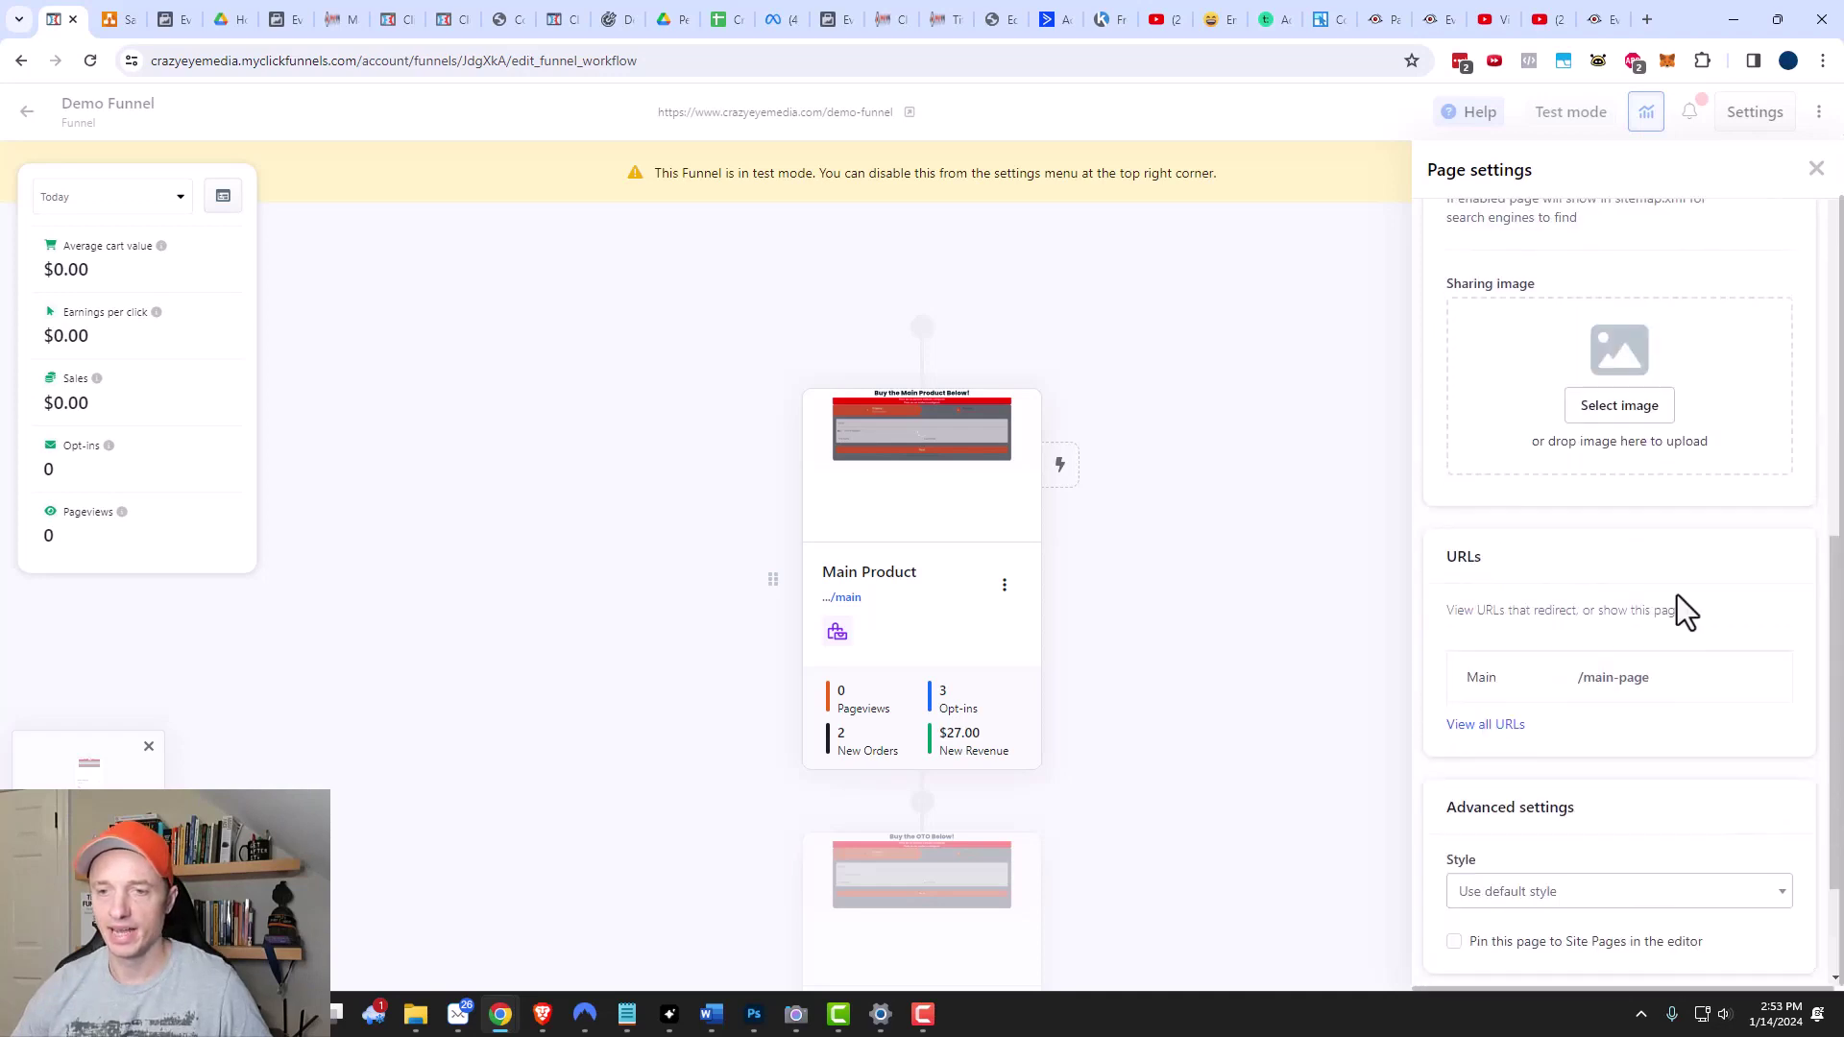
pyautogui.scroll(-1, 1469, 677)
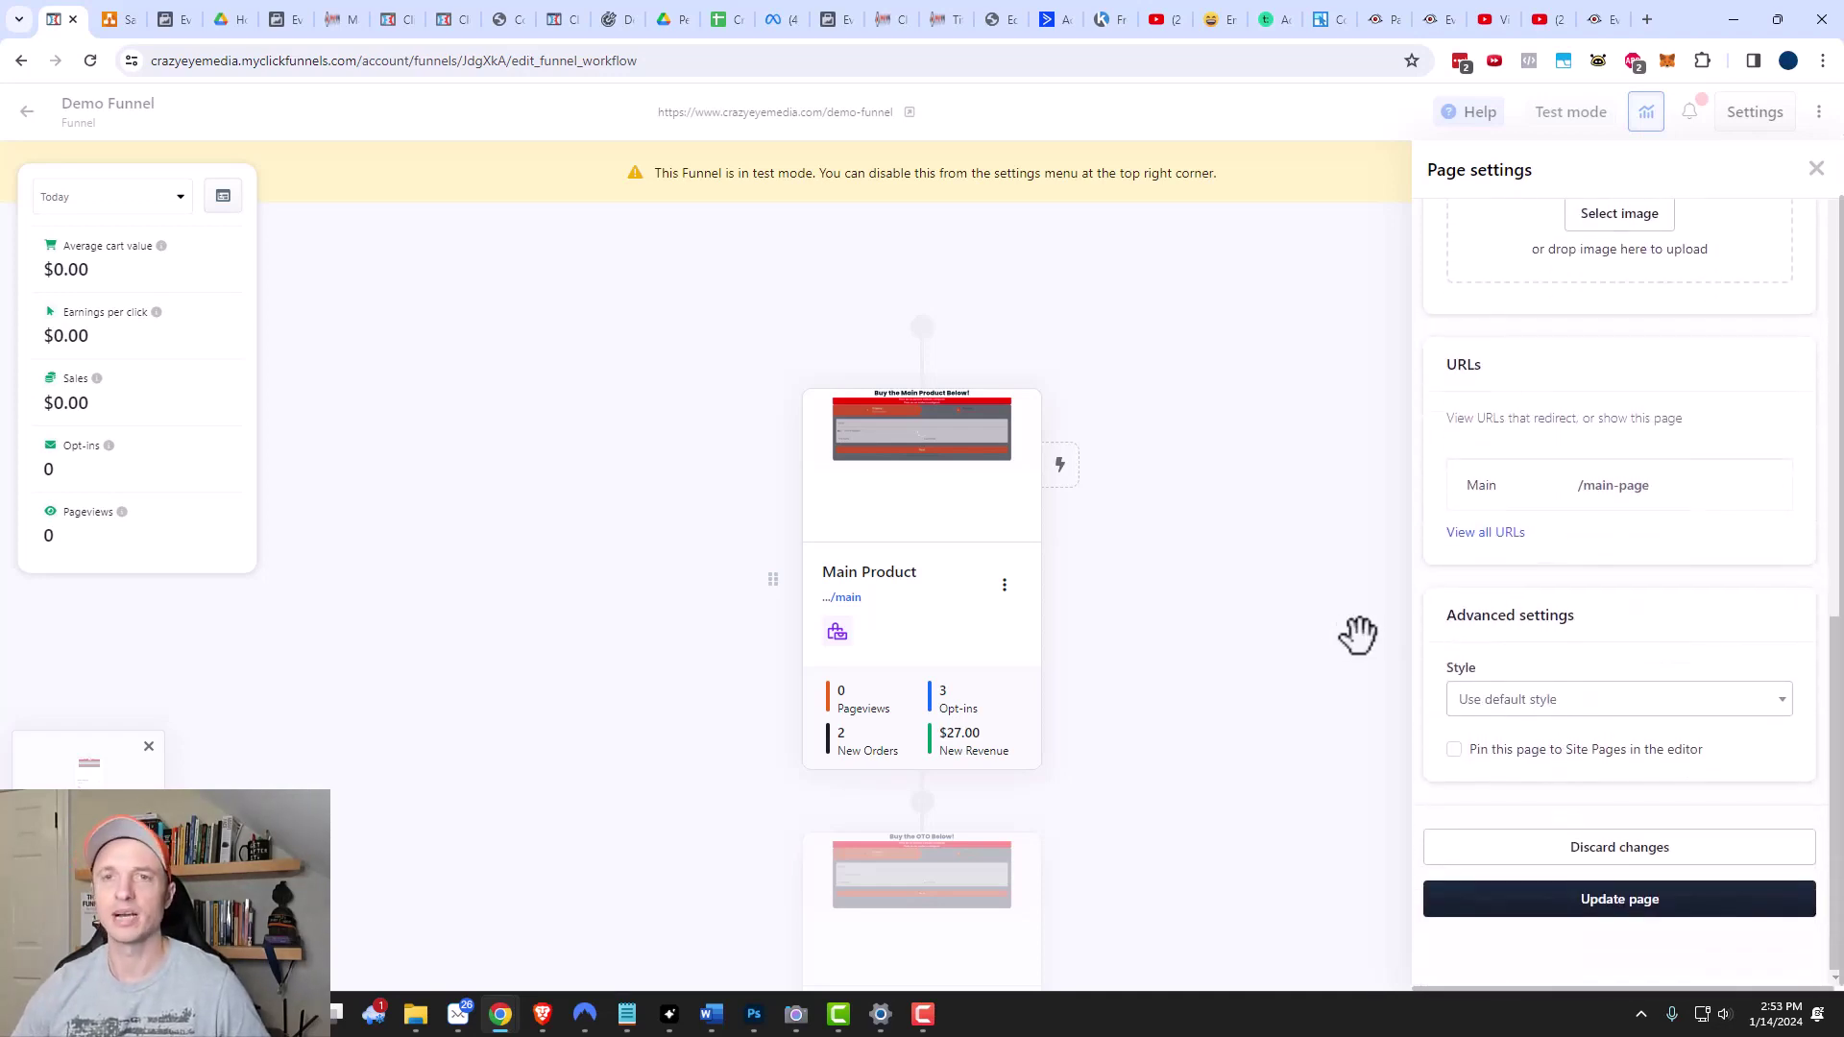
pyautogui.click(1359, 634)
pyautogui.click(1004, 585)
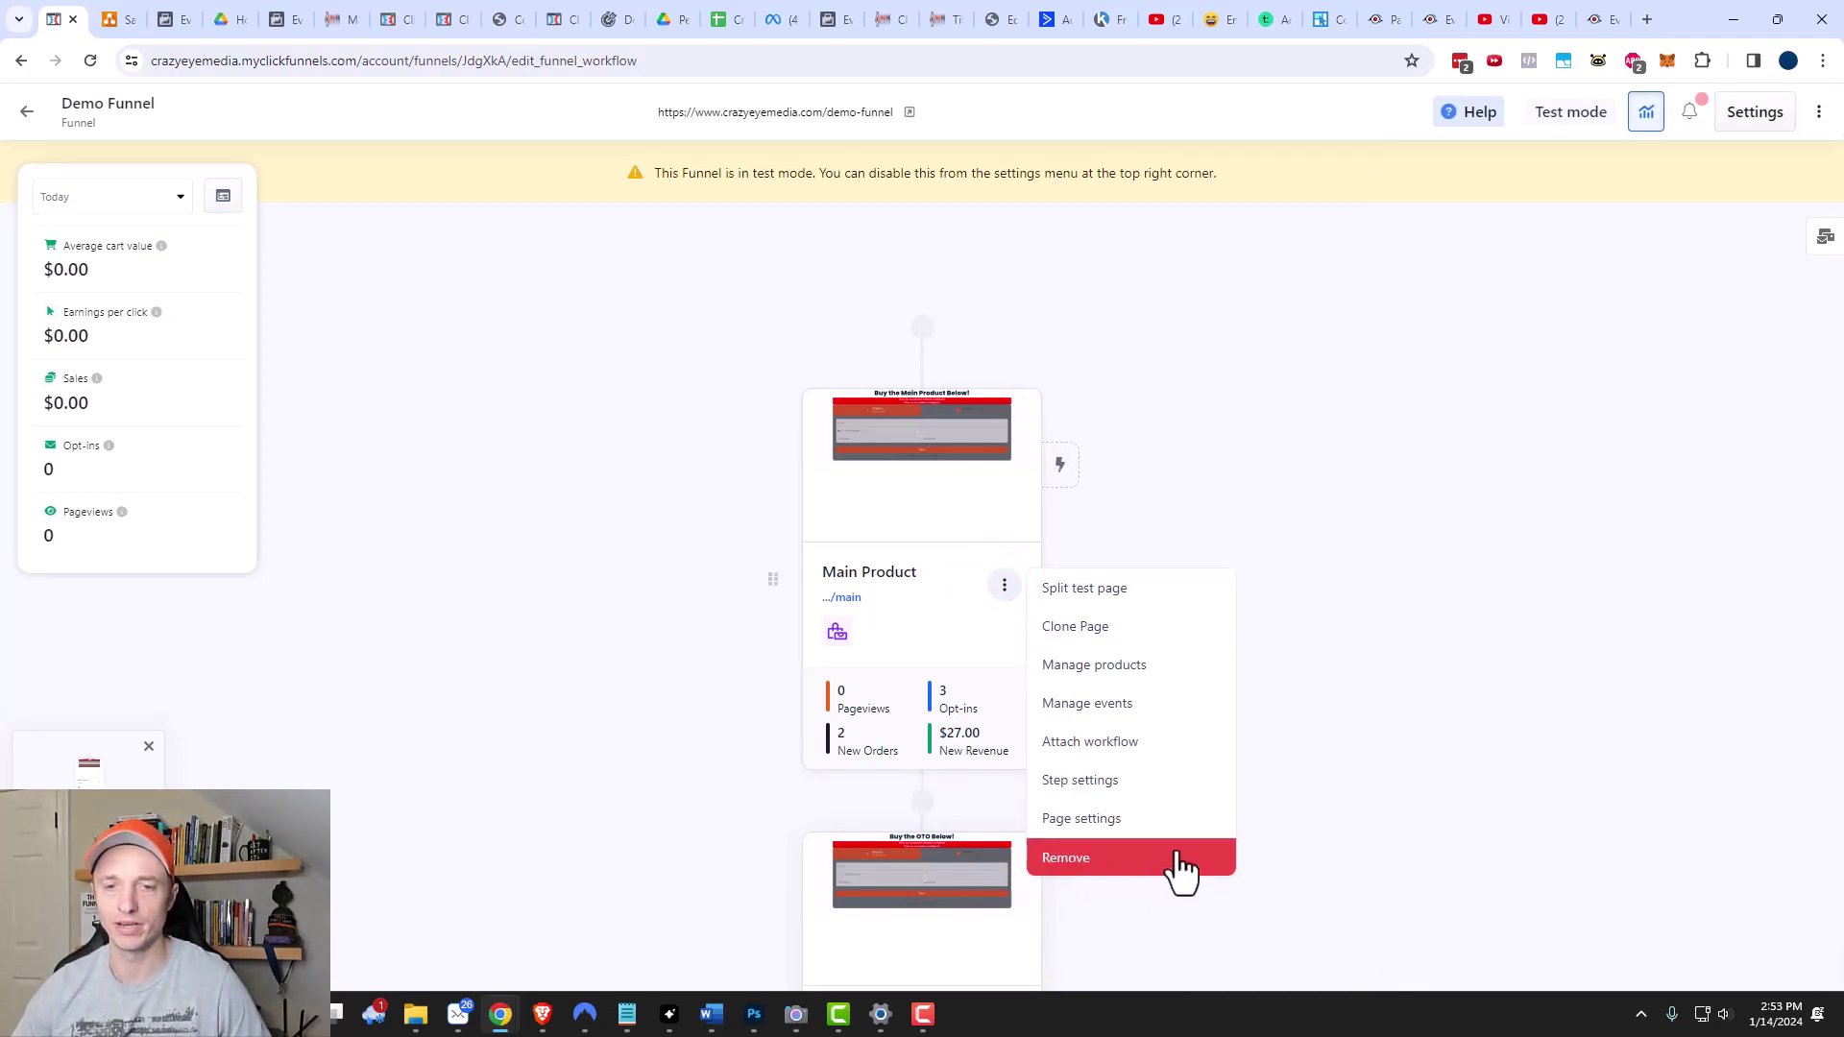
# Switch the Demo Funnel's Test Mode from Yes to No in its funnel settings.
pyautogui.click(1452, 745)
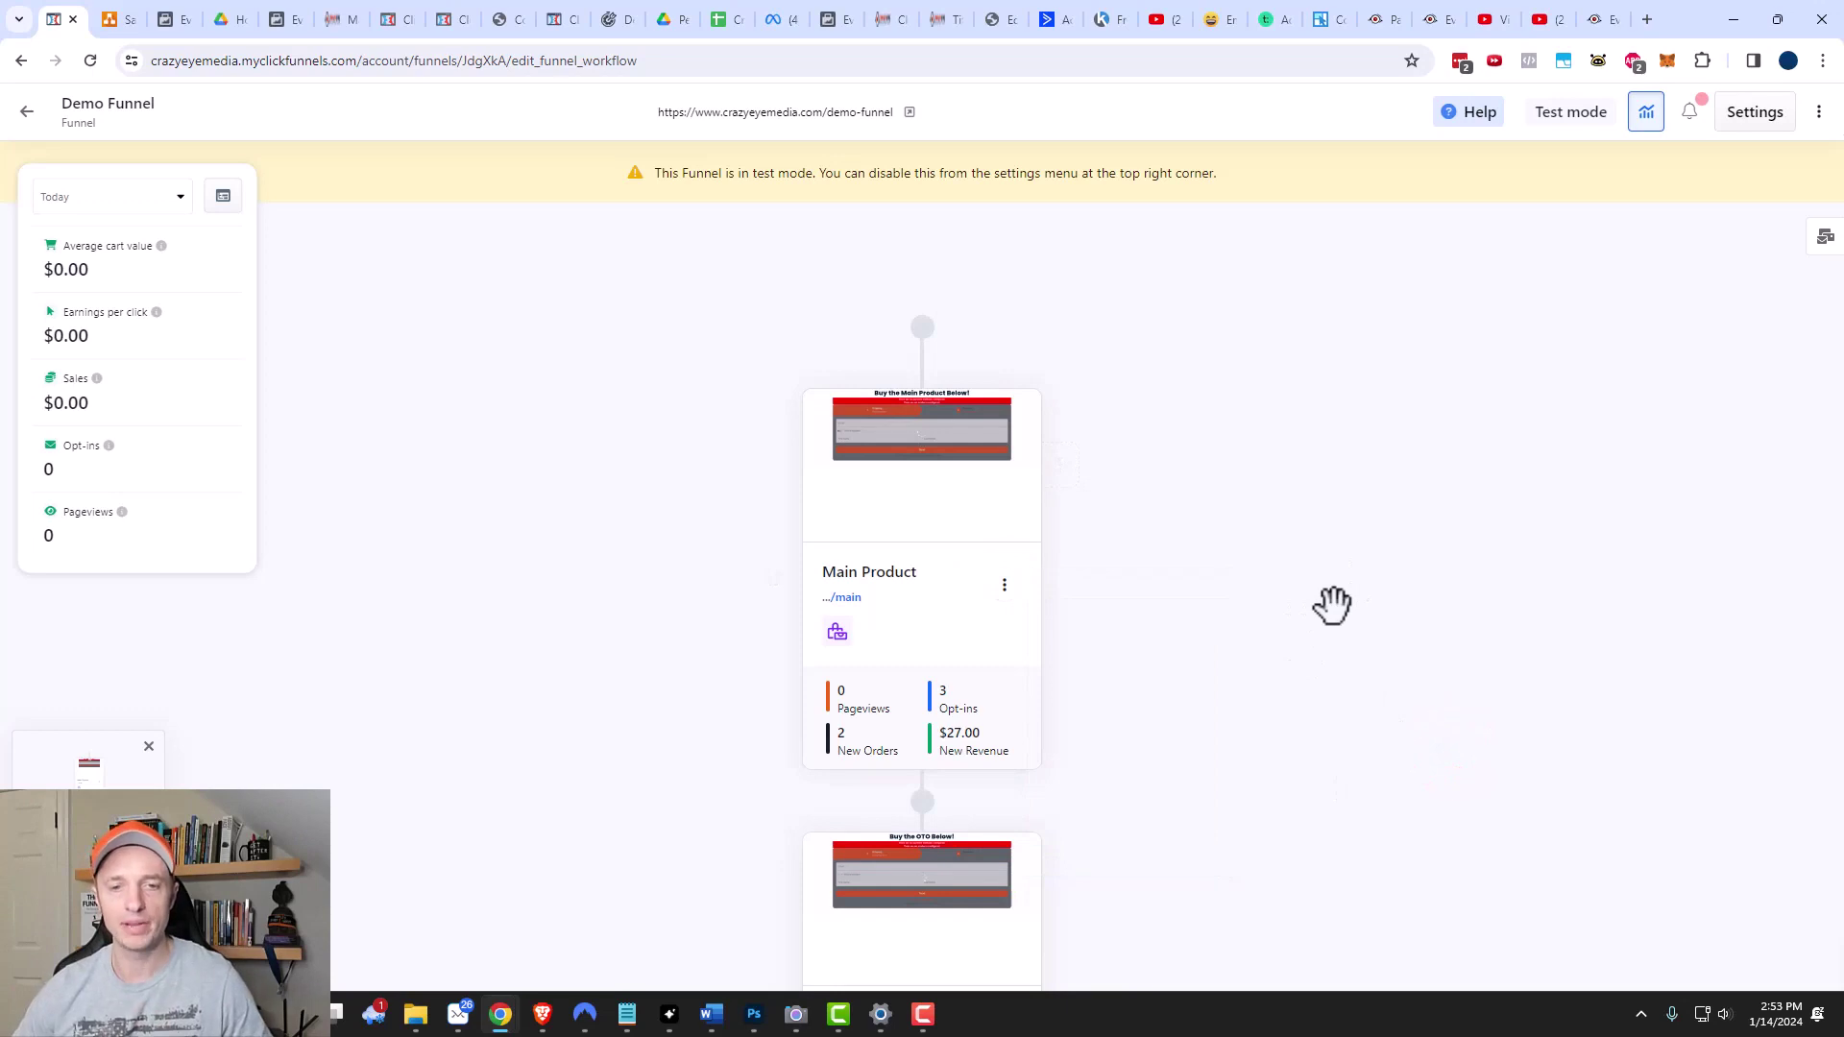
pyautogui.click(1750, 112)
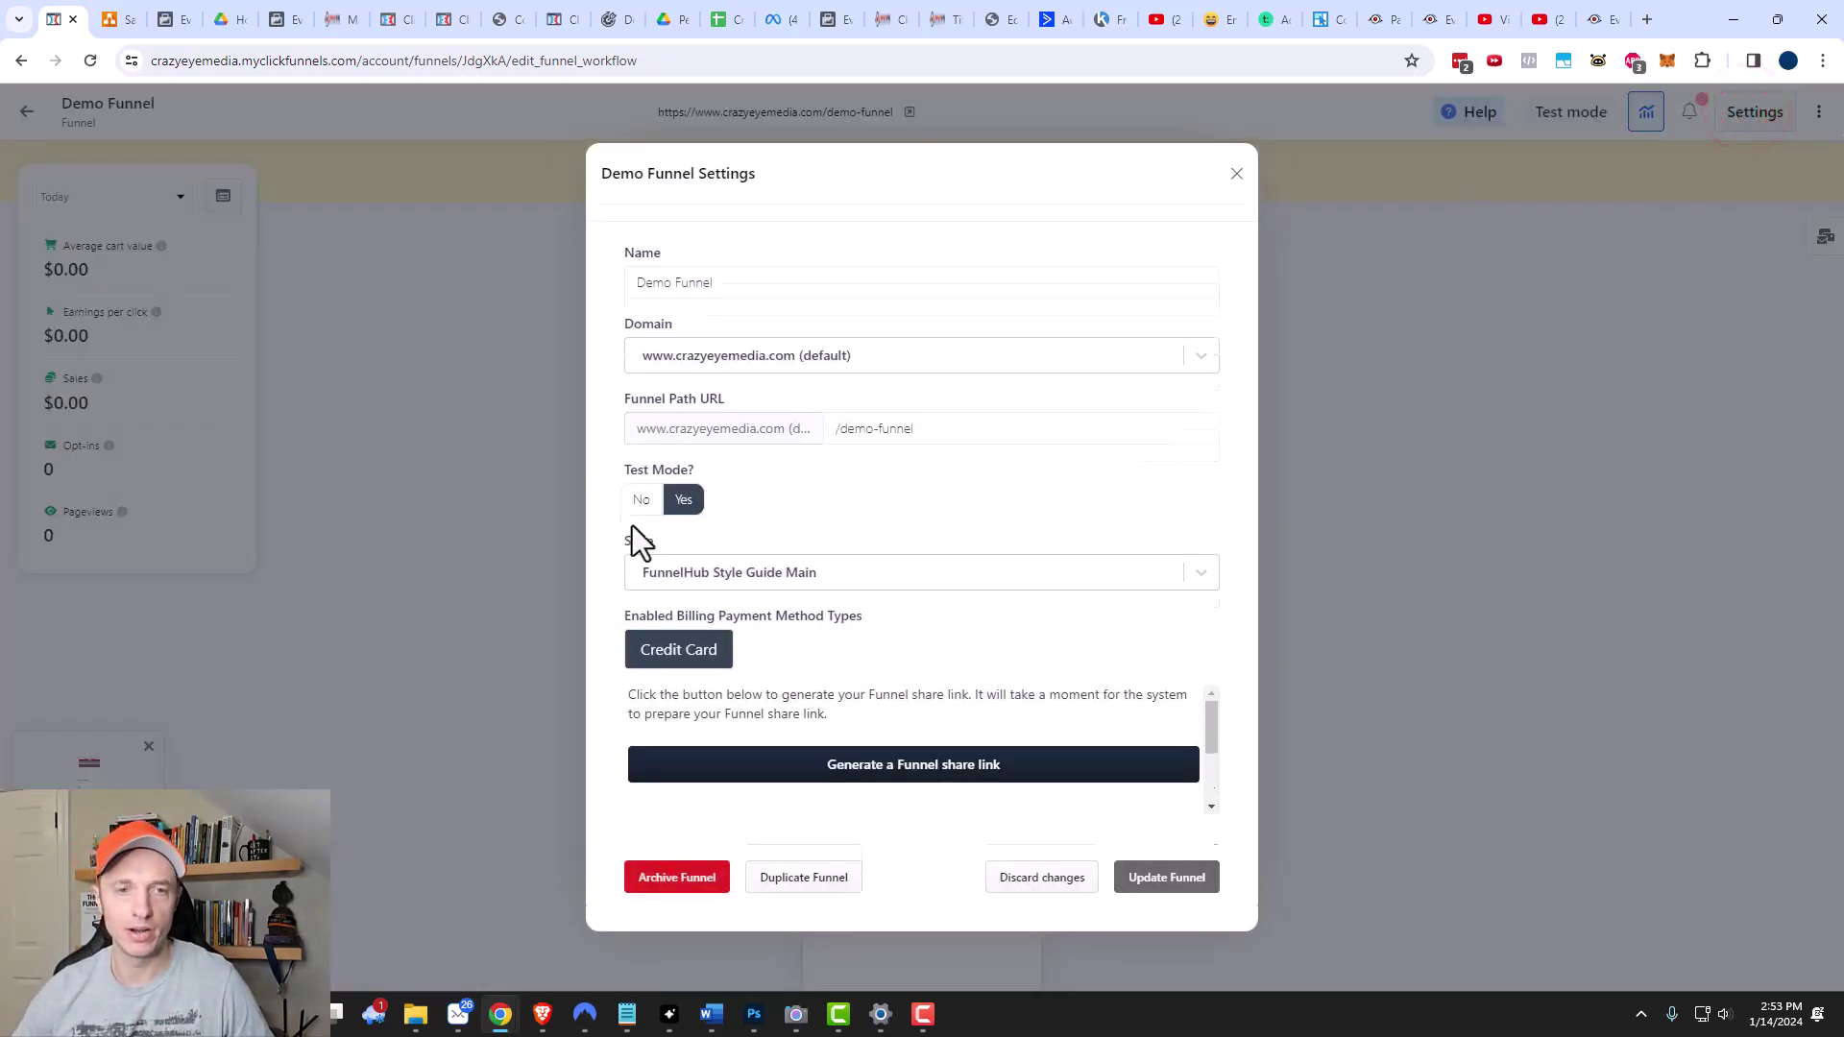
pyautogui.click(641, 519)
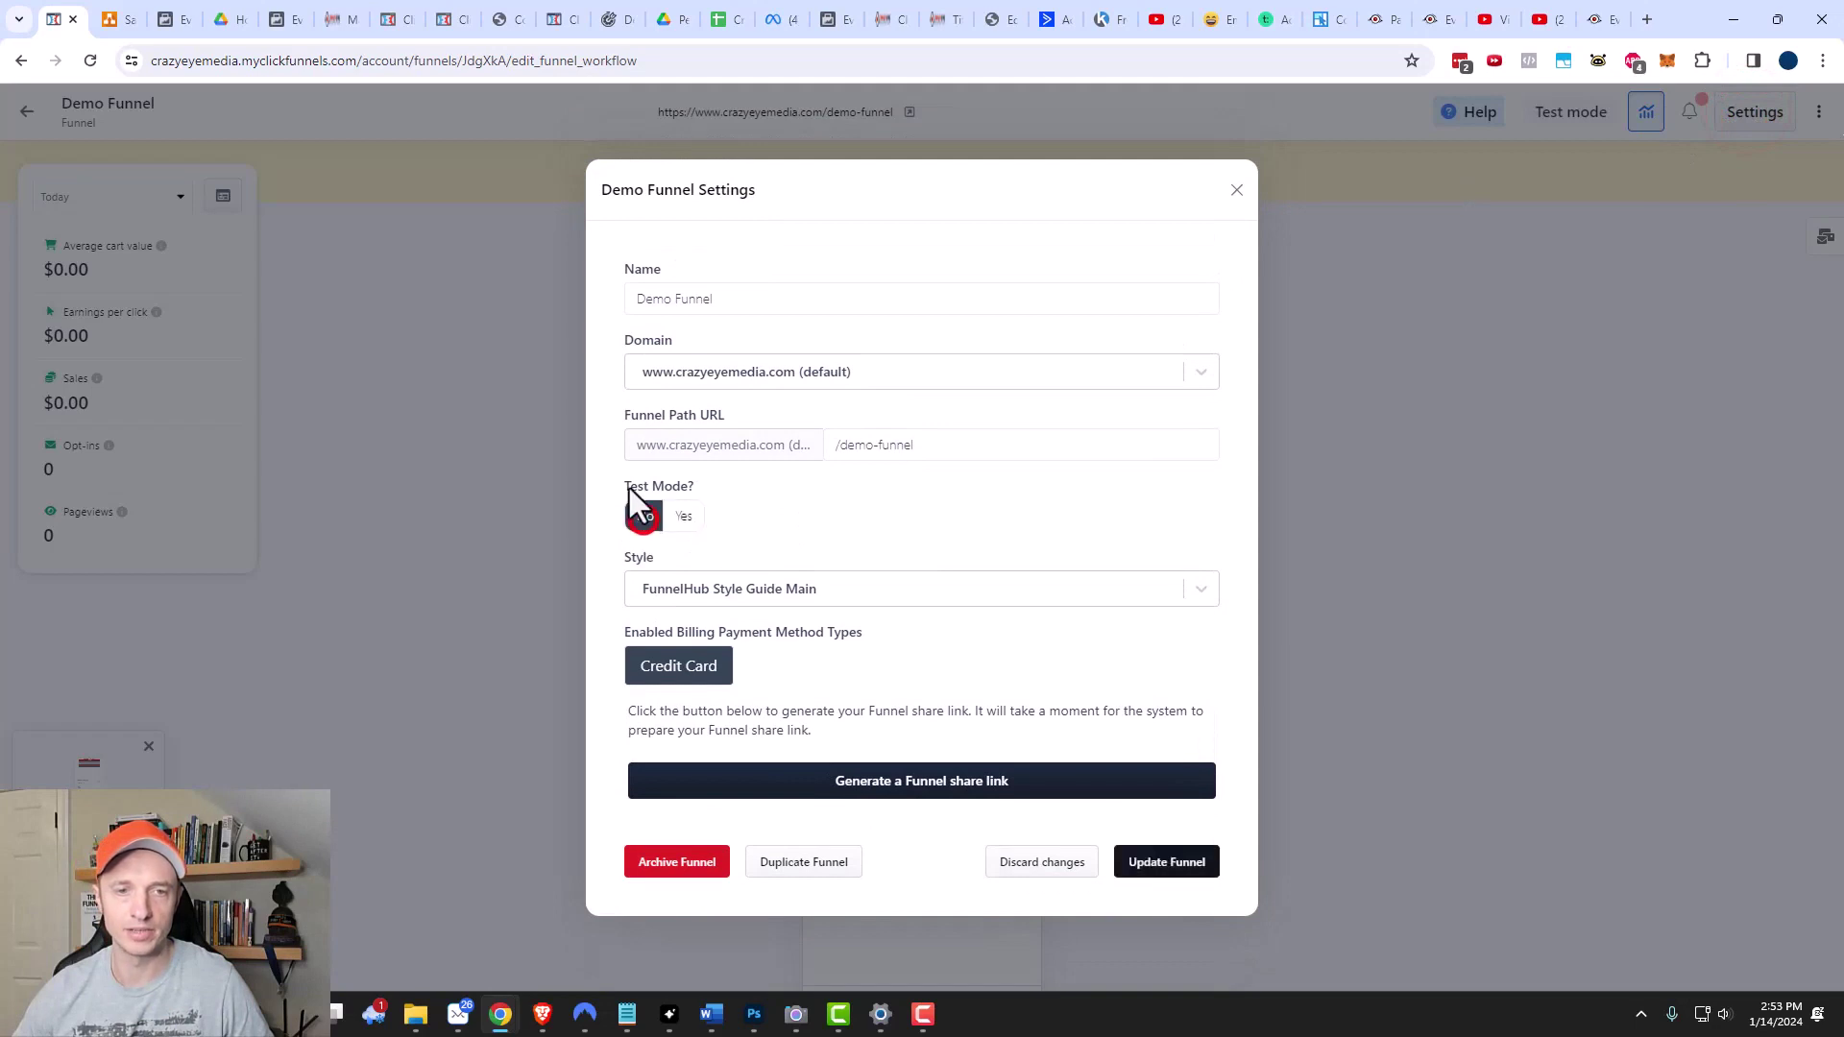